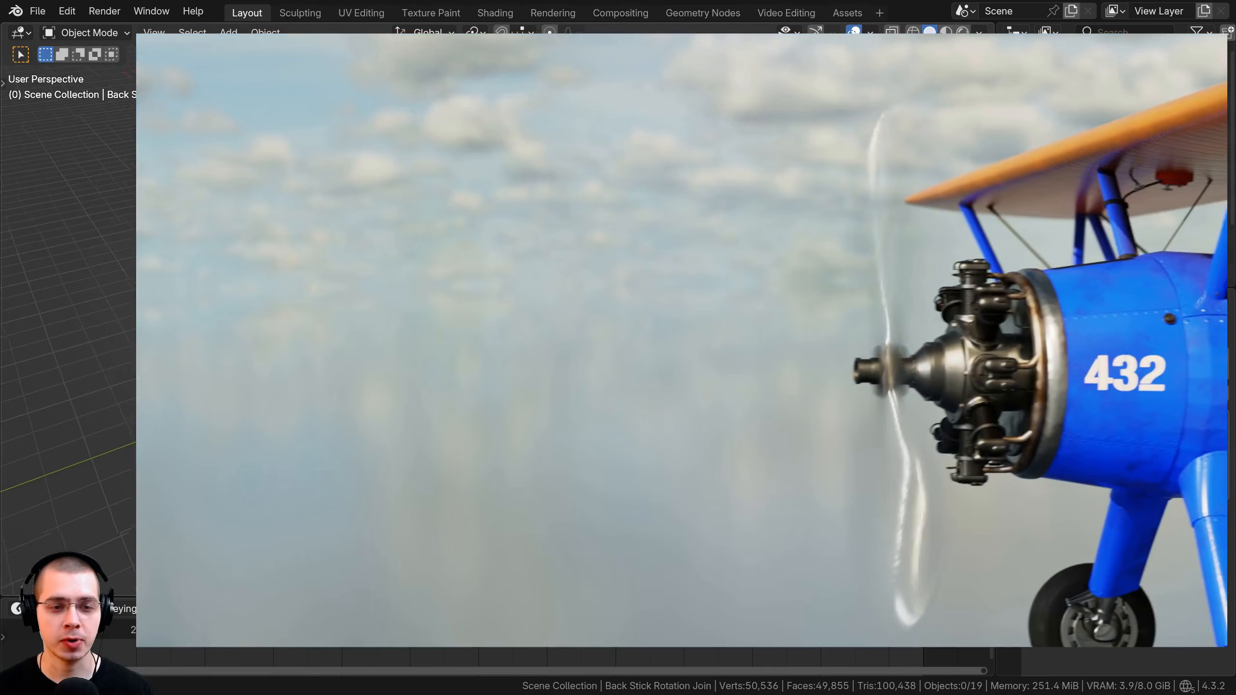
Orbit the empty viewport down to a lower viewing angle.
{"action": "middle_click_drag", "start_coordinate": [4, 227], "coordinate": [25, 231]}
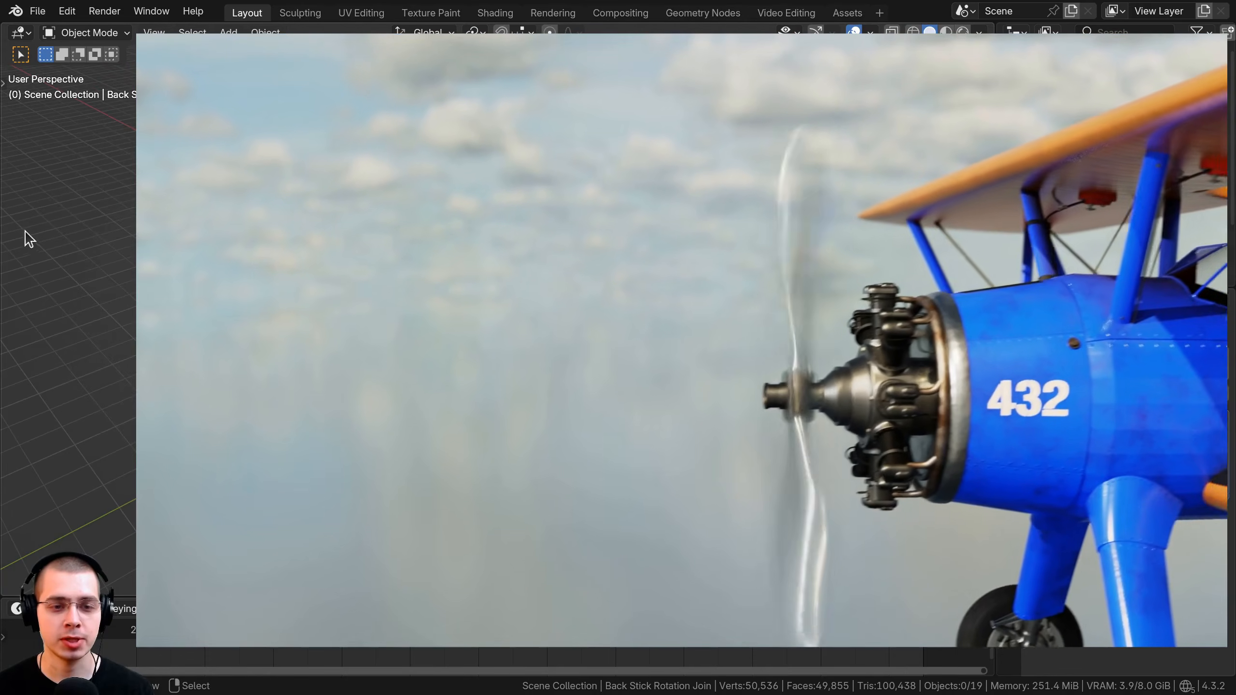
{"action": "middle_click_drag", "start_coordinate": [487, 341], "coordinate": [531, 292]}
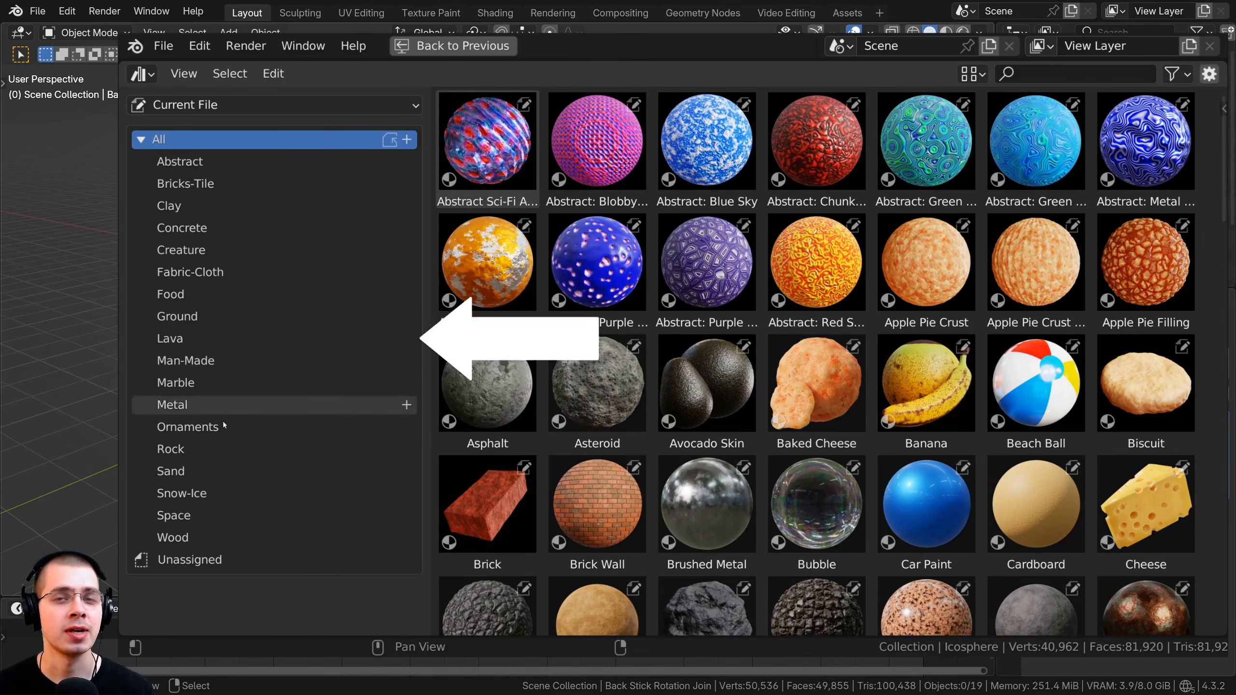
Browse the Rock, Lava, Space and Clay material categories.
{"action": "left_click", "coordinate": [199, 447]}
{"action": "left_click", "coordinate": [189, 341]}
{"action": "left_click", "coordinate": [192, 517]}
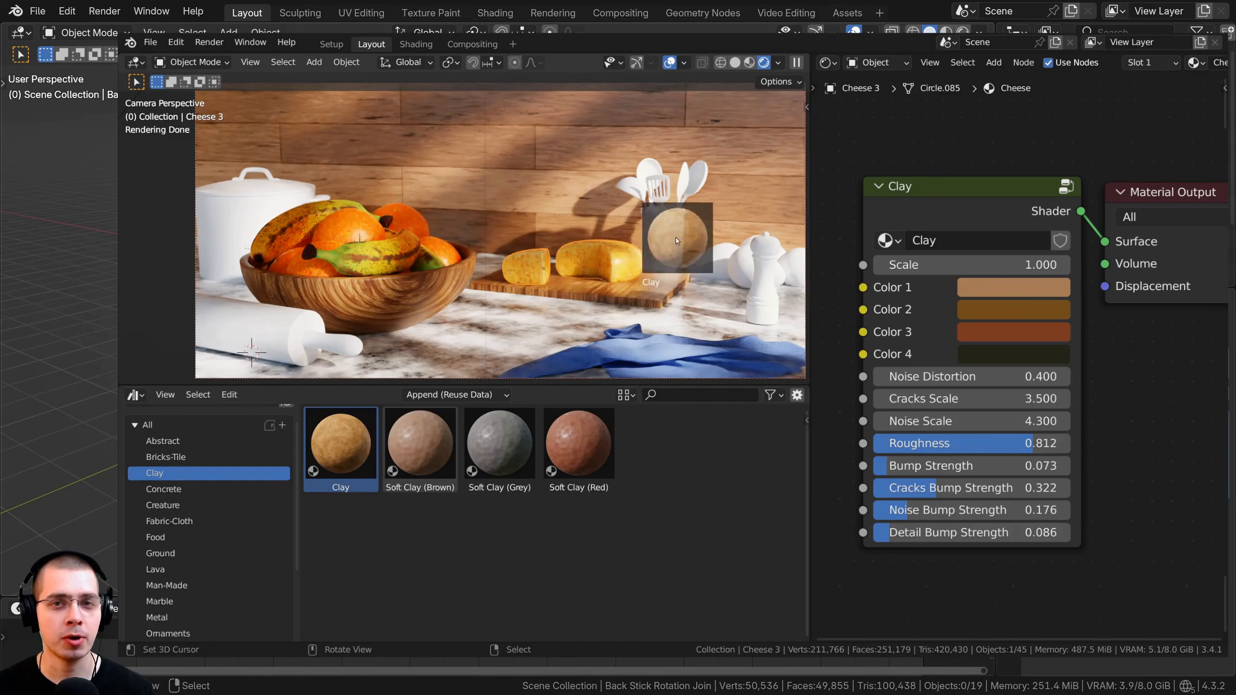
{"action": "scroll", "coordinate": [195, 511], "scroll_direction": "down", "scroll_amount": 3}
{"action": "left_click", "coordinate": [184, 531]}
Apply the Marble Light, Pool Tiles and Tile materials to the back wall.
{"action": "left_click_drag", "start_coordinate": [420, 443], "coordinate": [457, 292]}
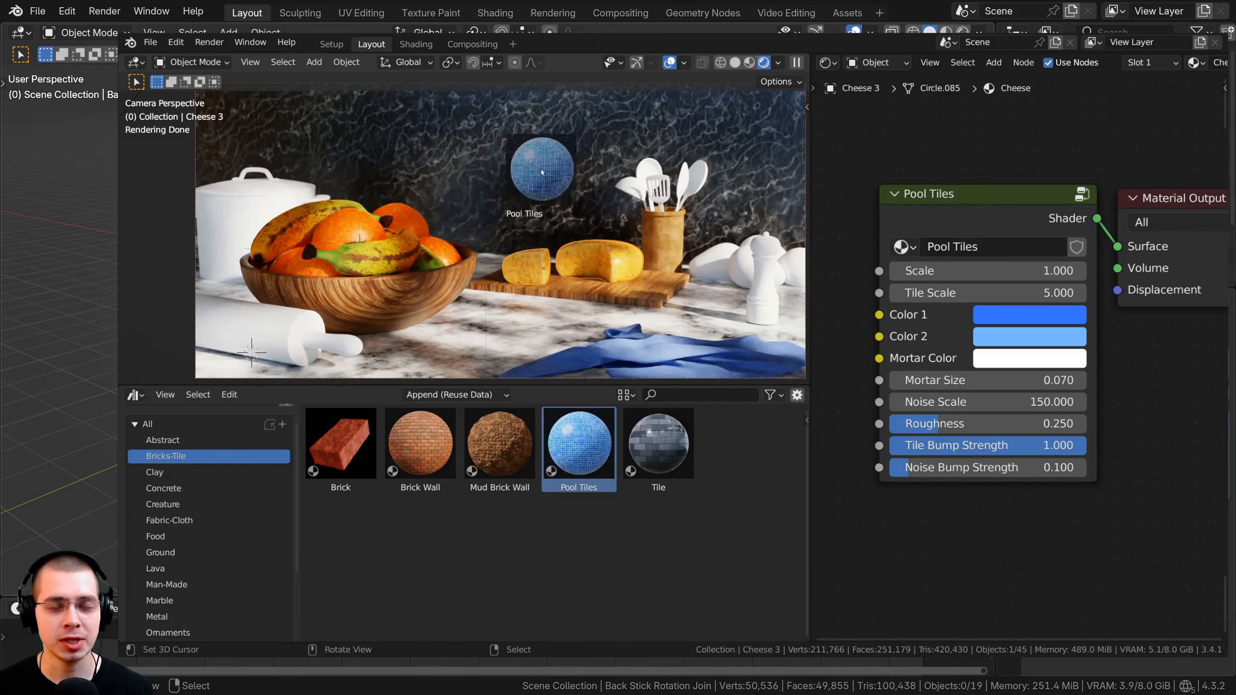
{"action": "left_click_drag", "start_coordinate": [533, 161], "coordinate": [536, 166]}
{"action": "left_click_drag", "start_coordinate": [658, 417], "coordinate": [487, 161]}
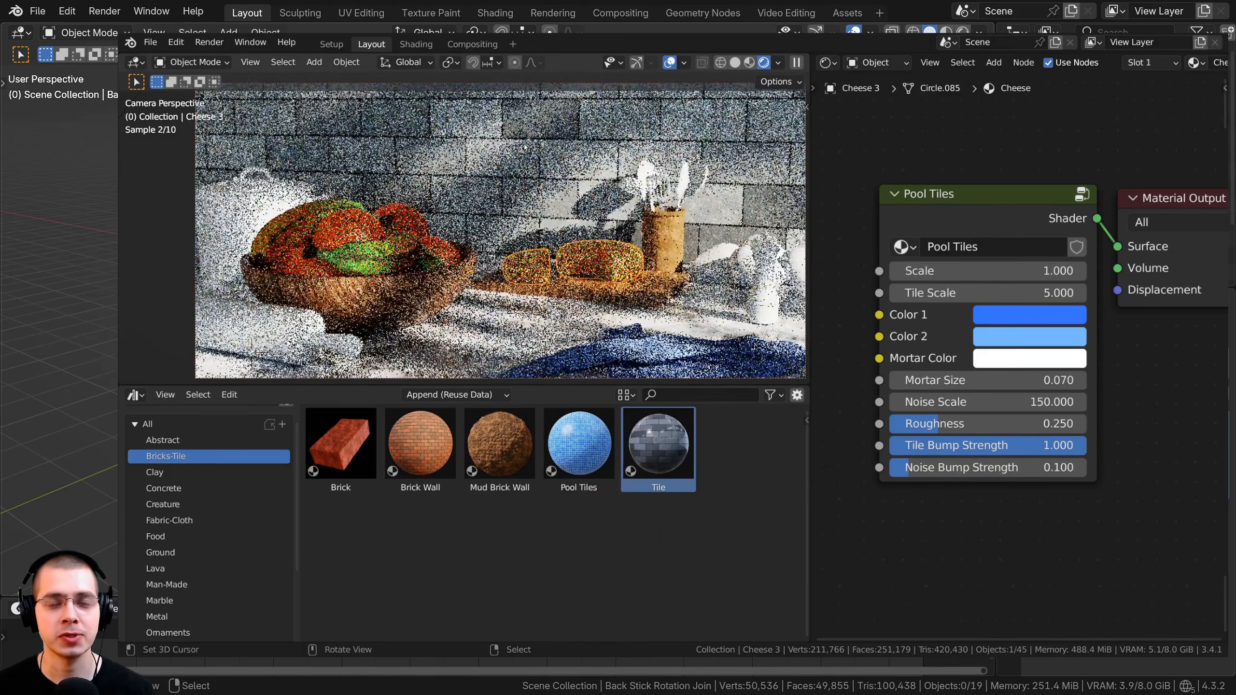
Raise Damage Detail to 20, lower Rocky Lava Scale to 0.430, and adjust Rock Size.
{"action": "scroll", "coordinate": [1161, 404], "scroll_direction": "down", "scroll_amount": 8}
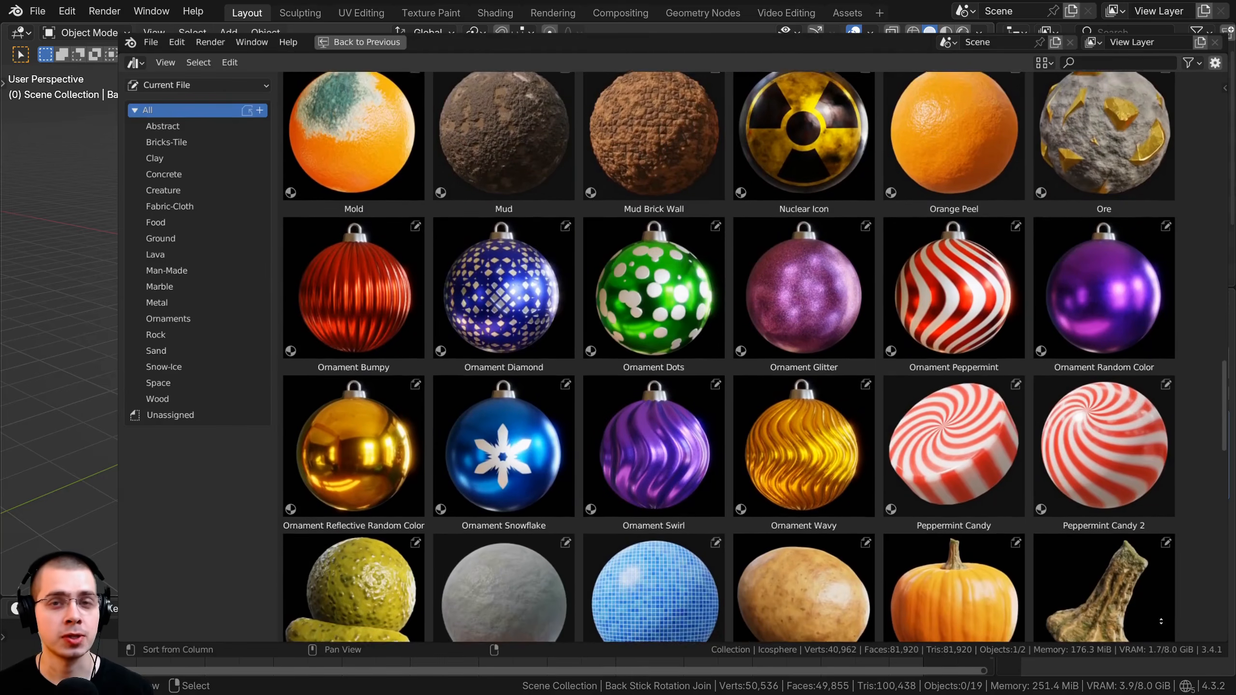
{"action": "scroll", "coordinate": [1161, 404], "scroll_direction": "down", "scroll_amount": 5}
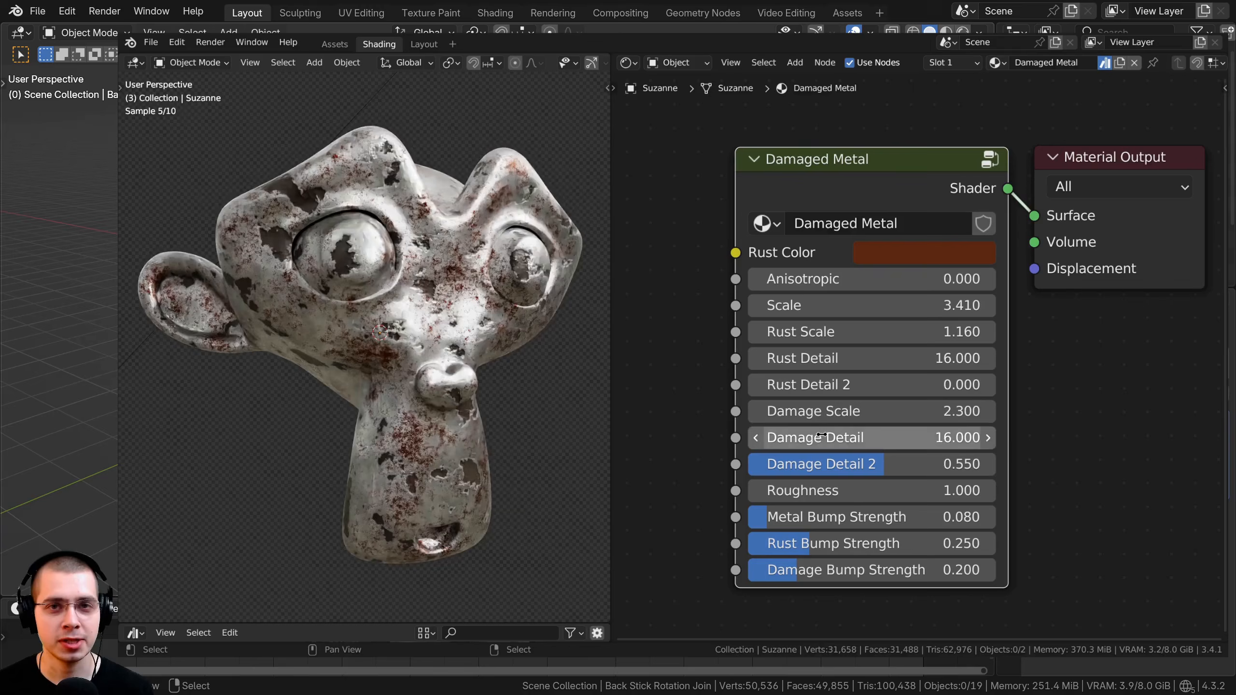
{"action": "left_click_drag", "start_coordinate": [822, 435], "coordinate": [837, 435]}
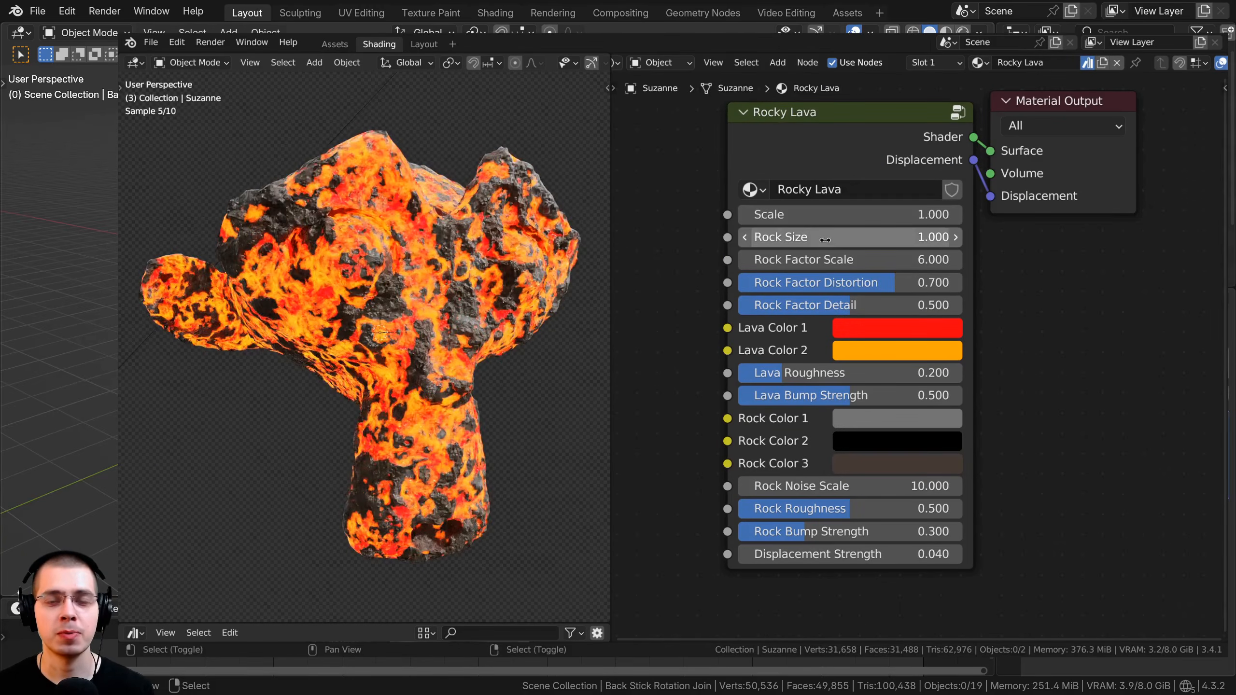
{"action": "left_click_drag", "start_coordinate": [825, 215], "coordinate": [867, 238]}
{"action": "left_click_drag", "start_coordinate": [824, 260], "coordinate": [780, 260]}
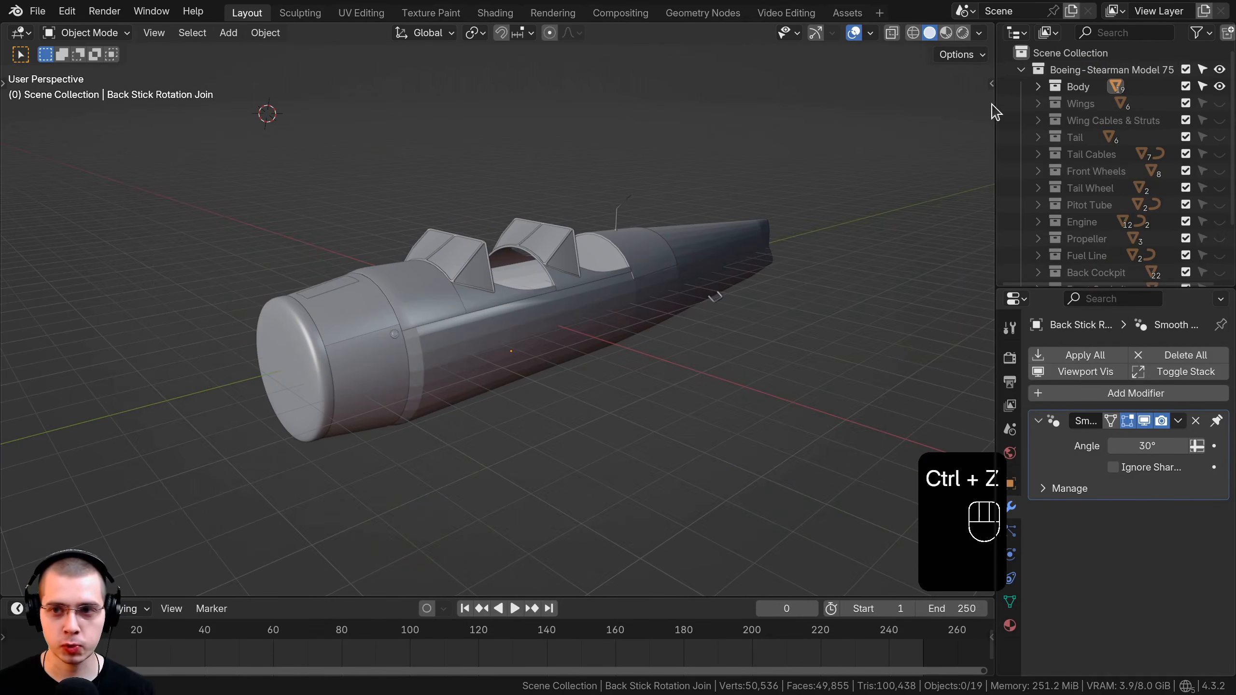
Widen the Outliner and show only the Wings and Wing Cables & Struts collections.
{"action": "left_click_drag", "start_coordinate": [995, 111], "coordinate": [879, 111]}
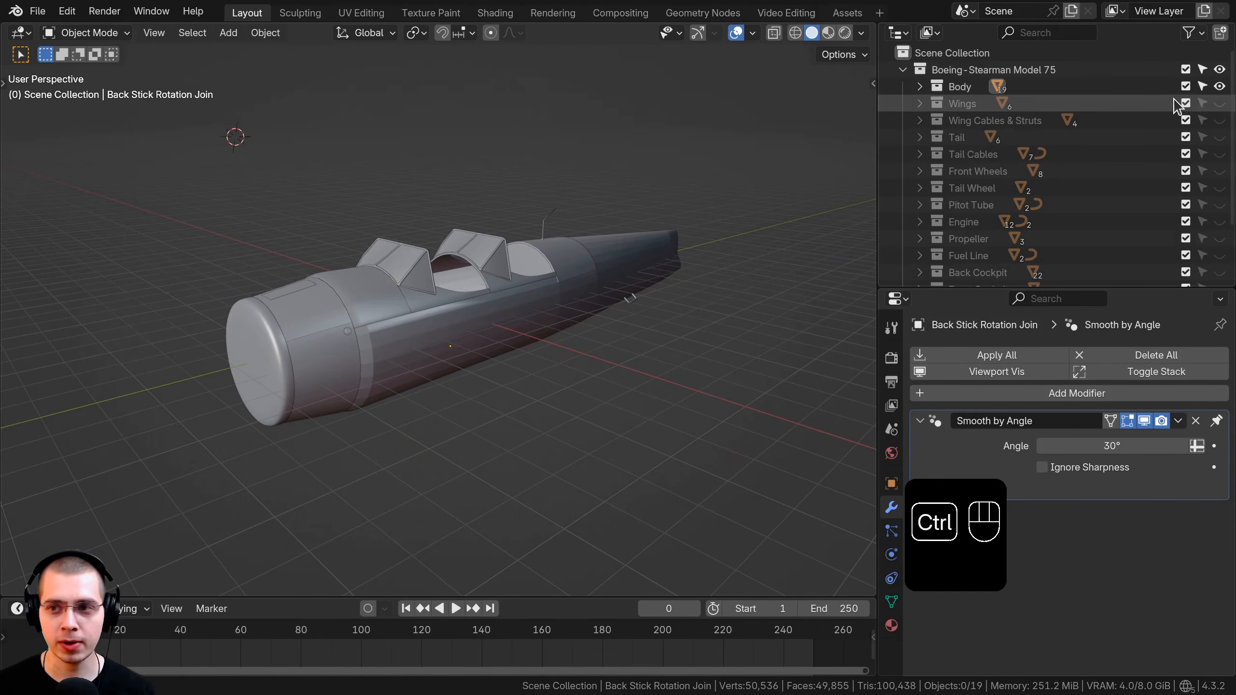
{"action": "left_click", "coordinate": [1219, 86], "text": "ctrl"}
{"action": "scroll", "coordinate": [578, 350], "scroll_direction": "down", "scroll_amount": 3}
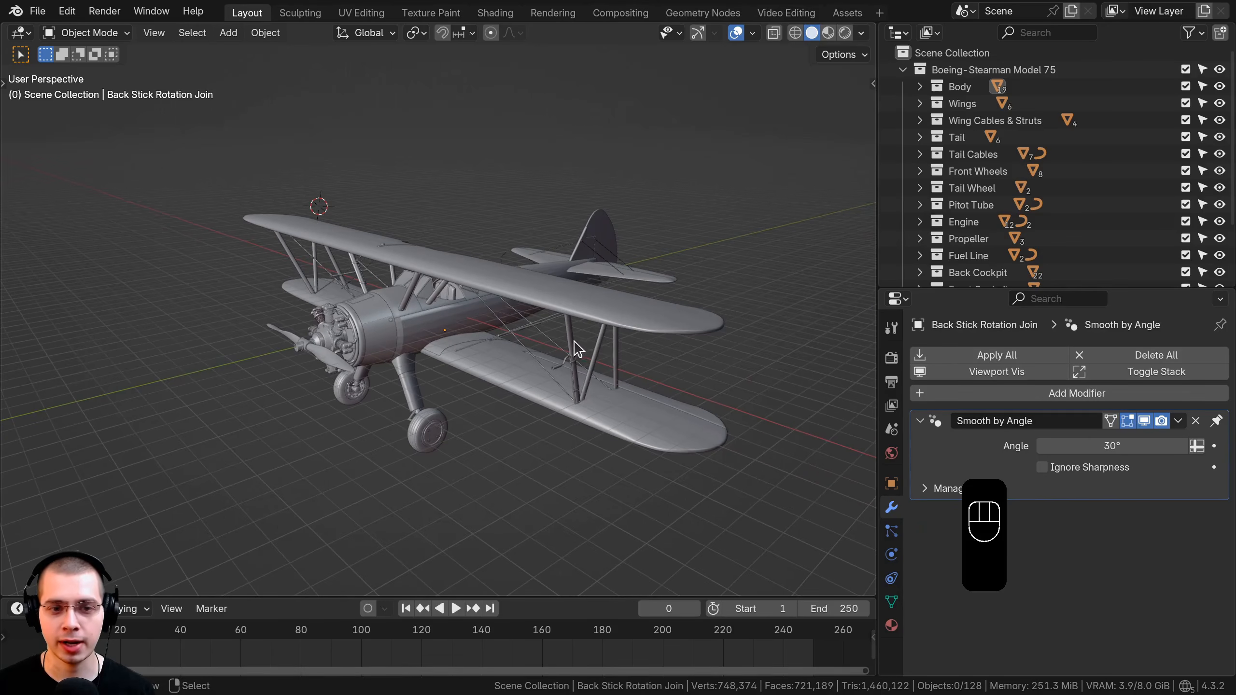
{"action": "left_click", "coordinate": [1220, 104], "text": "ctrl"}
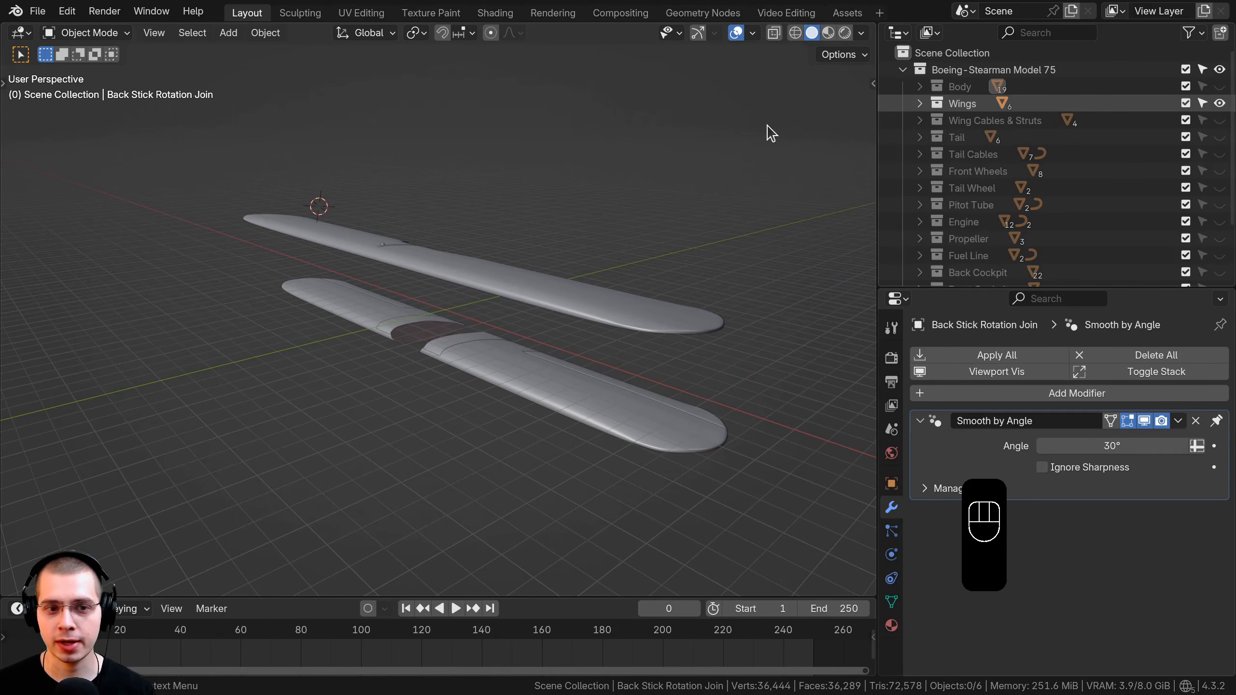
{"action": "left_click", "coordinate": [1222, 119], "text": "shift"}
Clear the selection, switch to Rendered shading, and select the lower wing's anti-slip pad.
{"action": "middle_click_drag", "start_coordinate": [229, 348], "coordinate": [428, 389]}
{"action": "scroll", "coordinate": [467, 409], "scroll_direction": "up", "scroll_amount": 2}
{"action": "key", "text": "a"}
{"action": "key", "text": "a"}
{"action": "key", "text": "z"}
{"action": "scroll", "coordinate": [482, 445], "scroll_direction": "up", "scroll_amount": 2}
{"action": "middle_click_drag", "start_coordinate": [489, 418], "coordinate": [494, 390], "text": "shift"}
{"action": "scroll", "coordinate": [496, 380], "scroll_direction": "up", "scroll_amount": 3}
{"action": "right_click", "coordinate": [508, 255]}
Give the pad the existing black 'Material' and rename that material Anti-Slip Pad.
{"action": "middle_click_drag", "start_coordinate": [510, 253], "coordinate": [506, 321]}
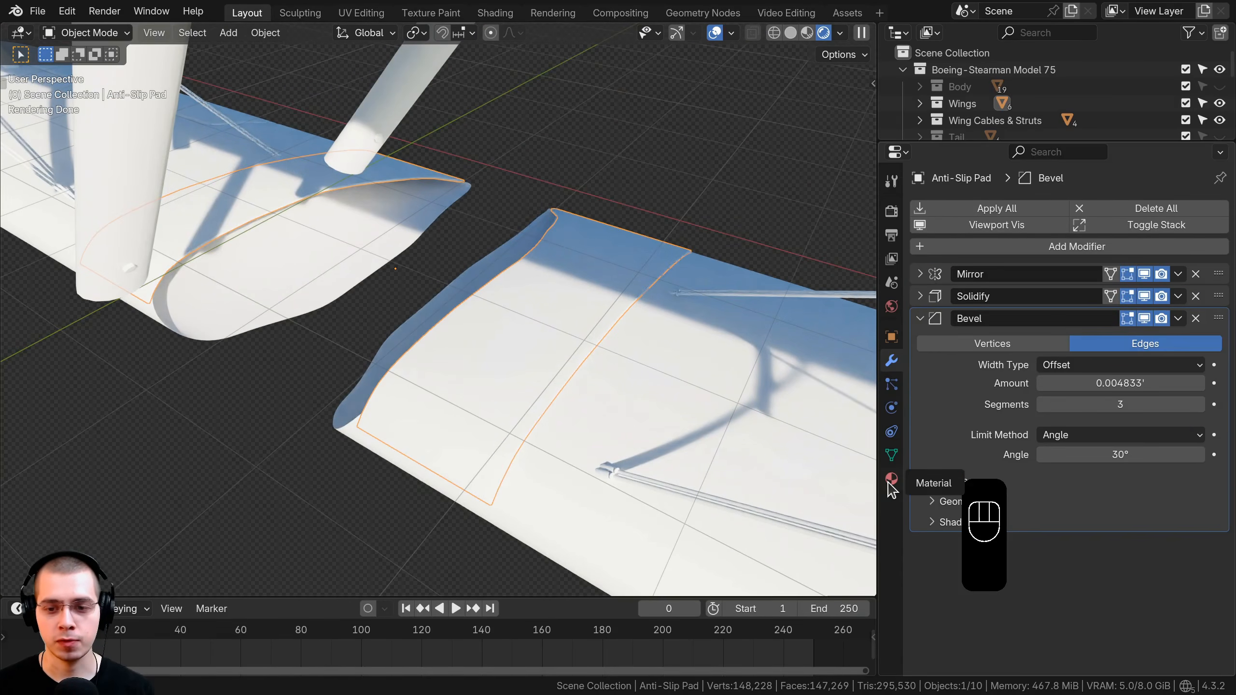
{"action": "left_click", "coordinate": [890, 483]}
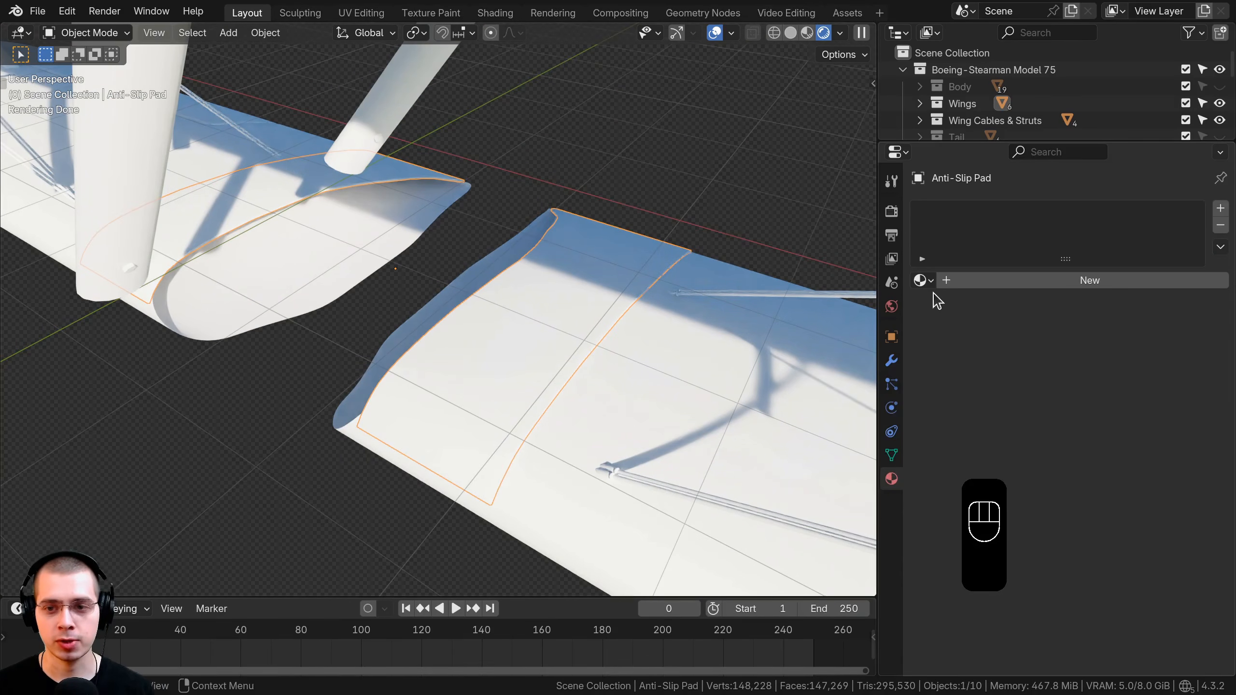
{"action": "left_click", "coordinate": [921, 280]}
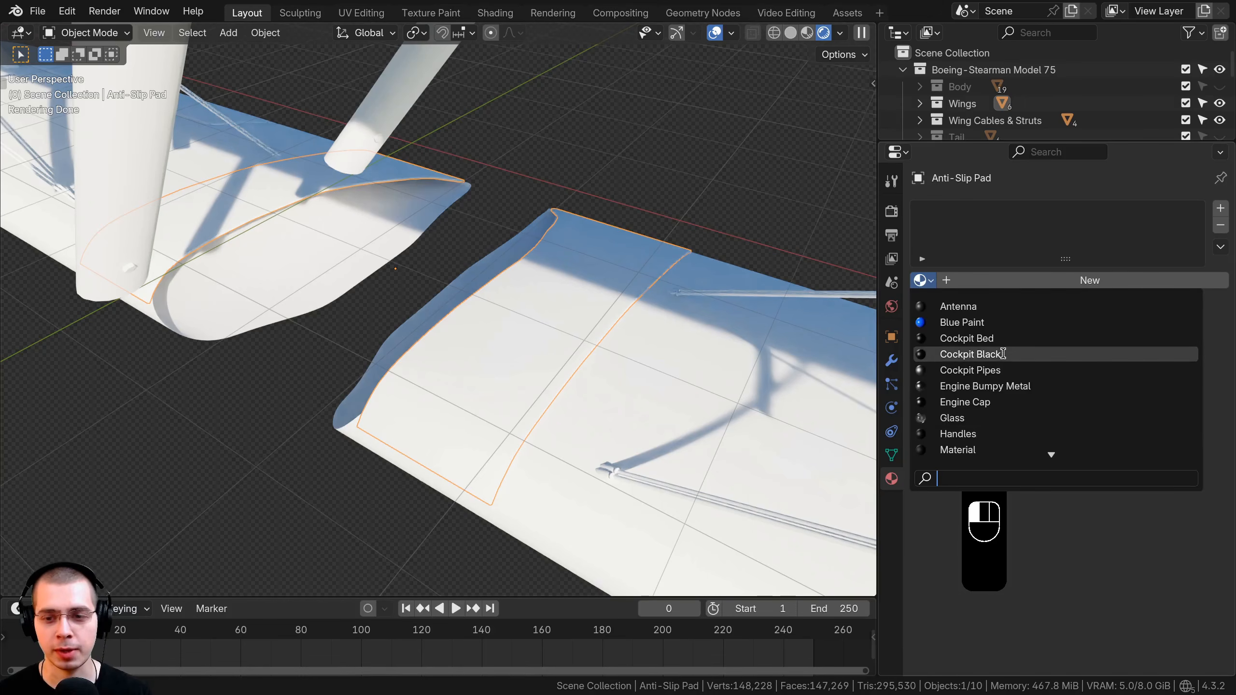
{"action": "left_click", "coordinate": [955, 450]}
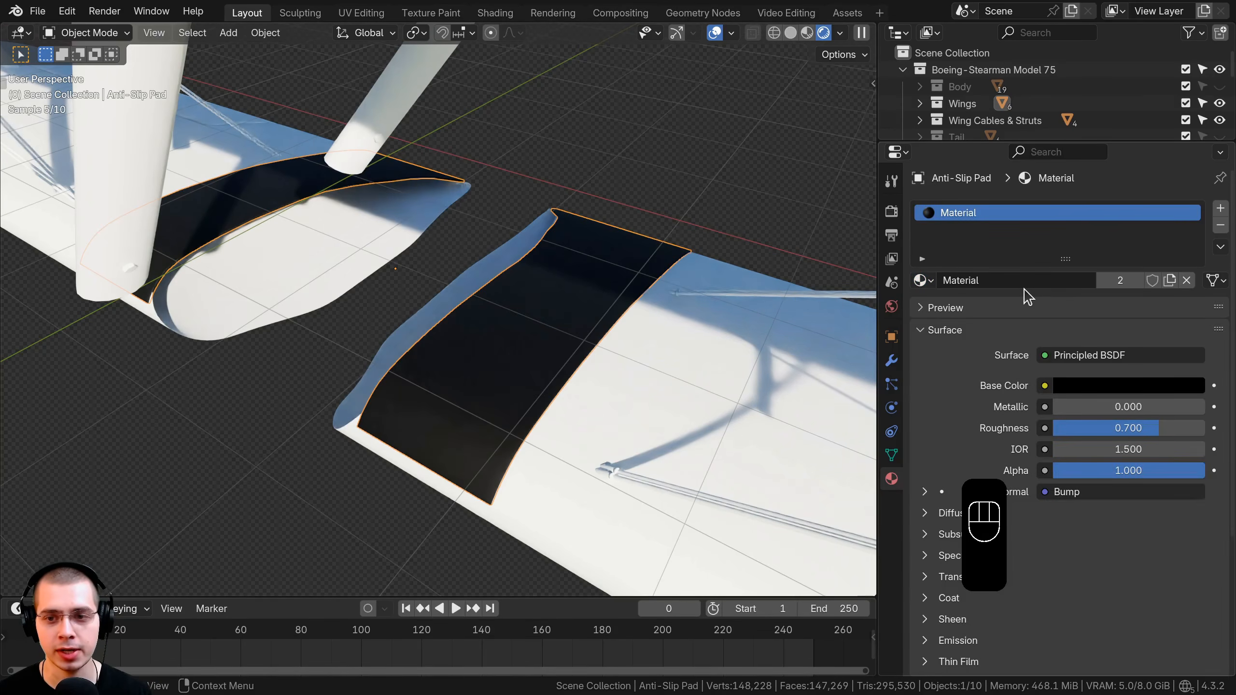
{"action": "left_click", "coordinate": [1000, 279]}
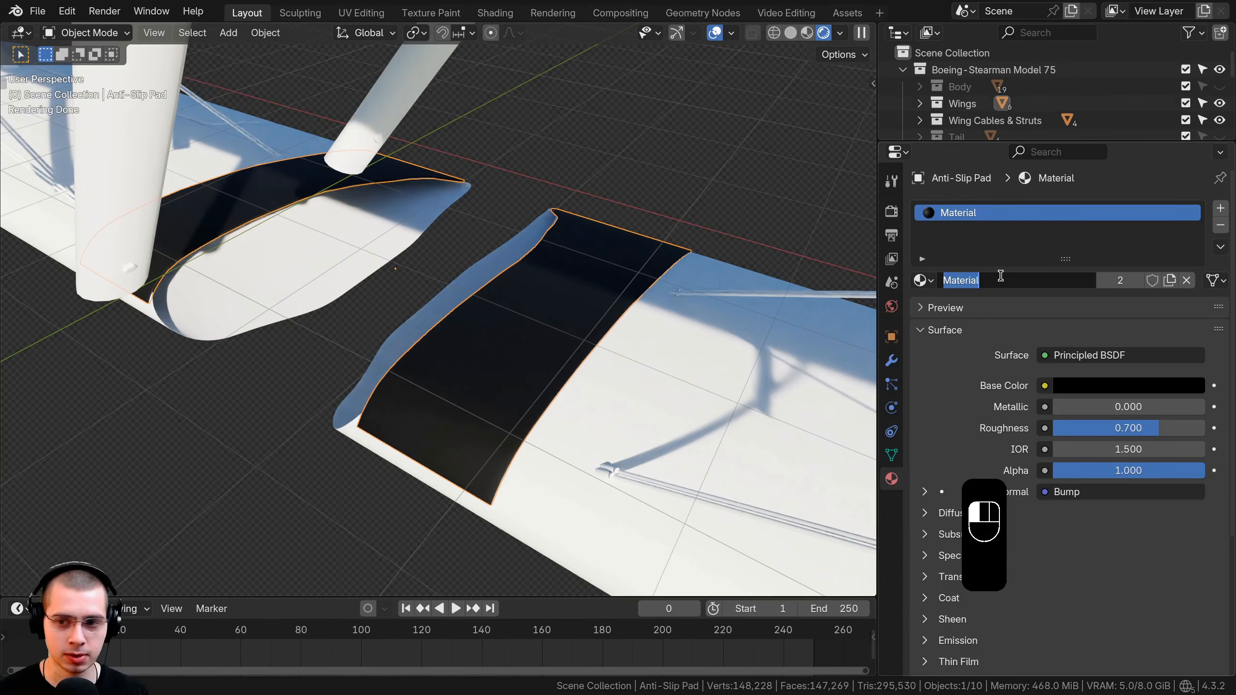
{"action": "type", "text": "Anti-Slip Pad"}
{"action": "key", "text": "Return"}
{"action": "middle_click_drag", "start_coordinate": [647, 256], "coordinate": [657, 259]}
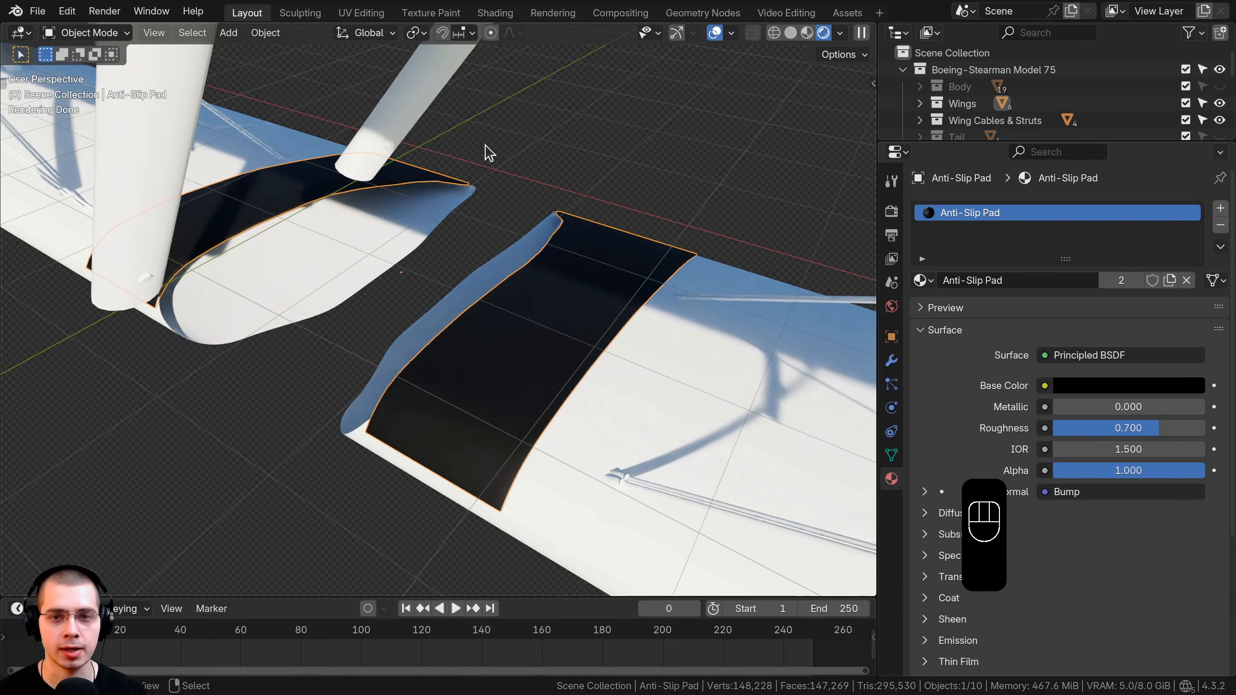
Unhide the Body collection, inspect the engine top plate and wing-root pad, then hide Body again.
{"action": "left_click", "coordinate": [1220, 93], "text": "shift"}
{"action": "scroll", "coordinate": [483, 243], "scroll_direction": "down", "scroll_amount": 8}
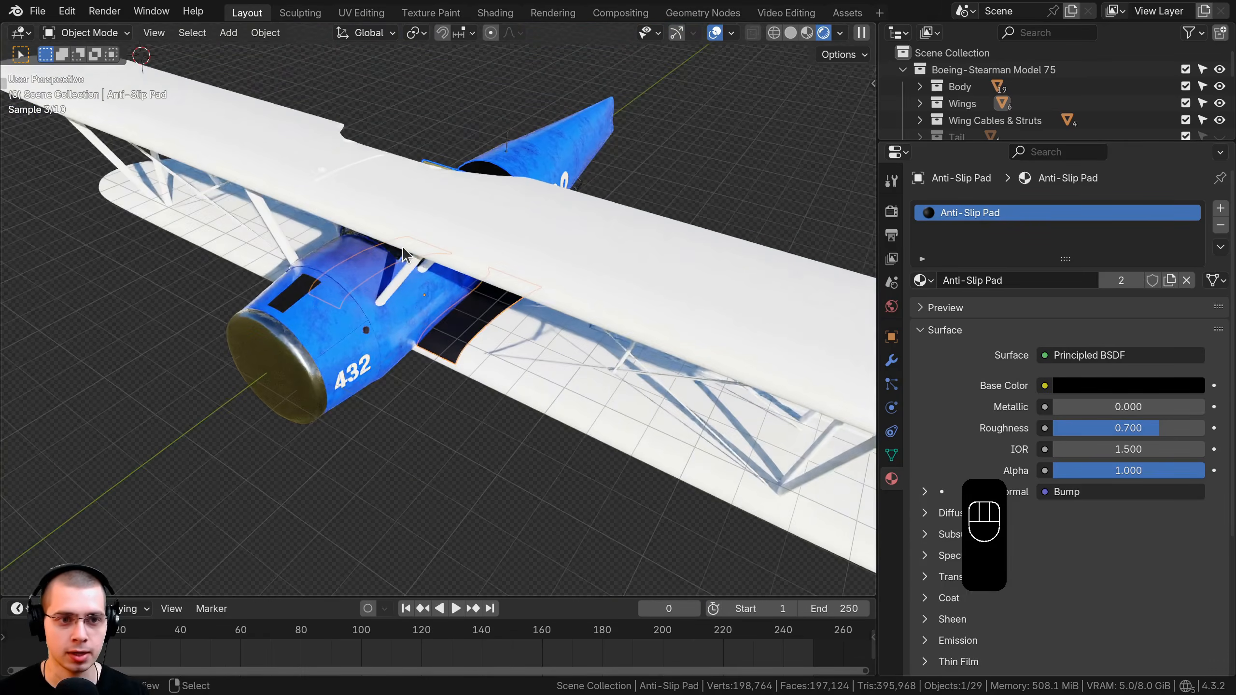
{"action": "scroll", "coordinate": [403, 246], "scroll_direction": "up", "scroll_amount": 5}
{"action": "left_click", "coordinate": [468, 278]}
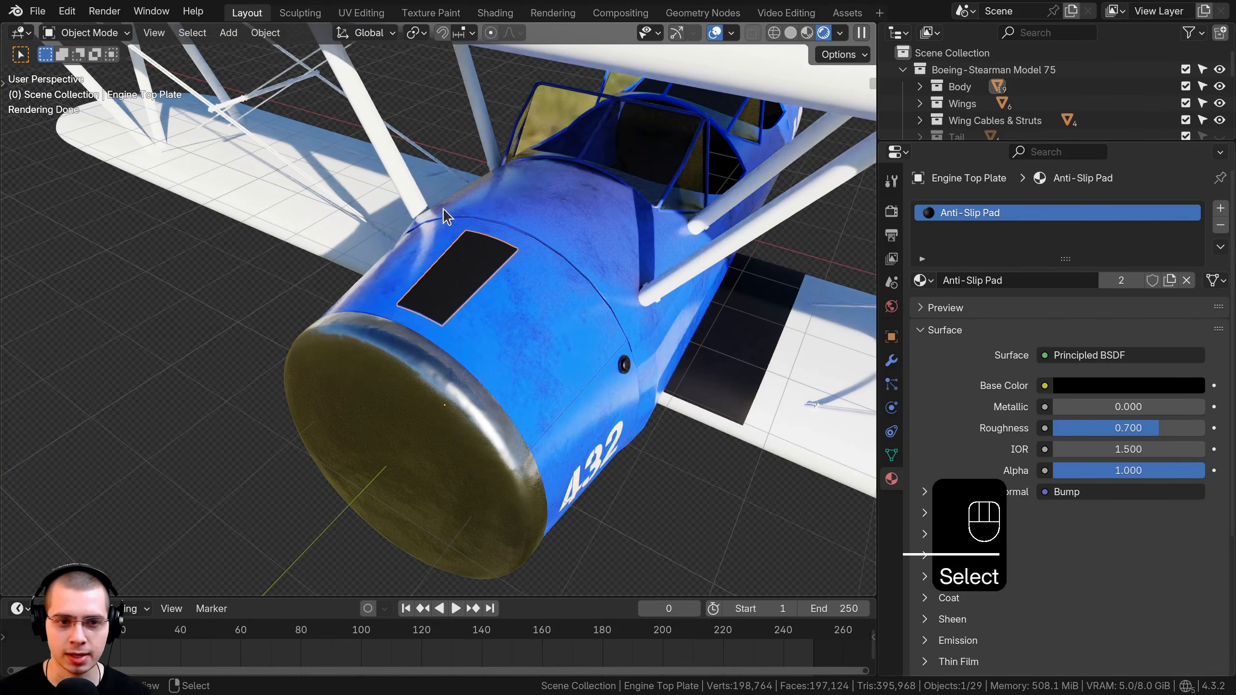
{"action": "middle_click_drag", "start_coordinate": [475, 229], "coordinate": [750, 299]}
{"action": "left_click", "coordinate": [641, 303]}
{"action": "left_click", "coordinate": [370, 268]}
{"action": "left_click", "coordinate": [700, 312]}
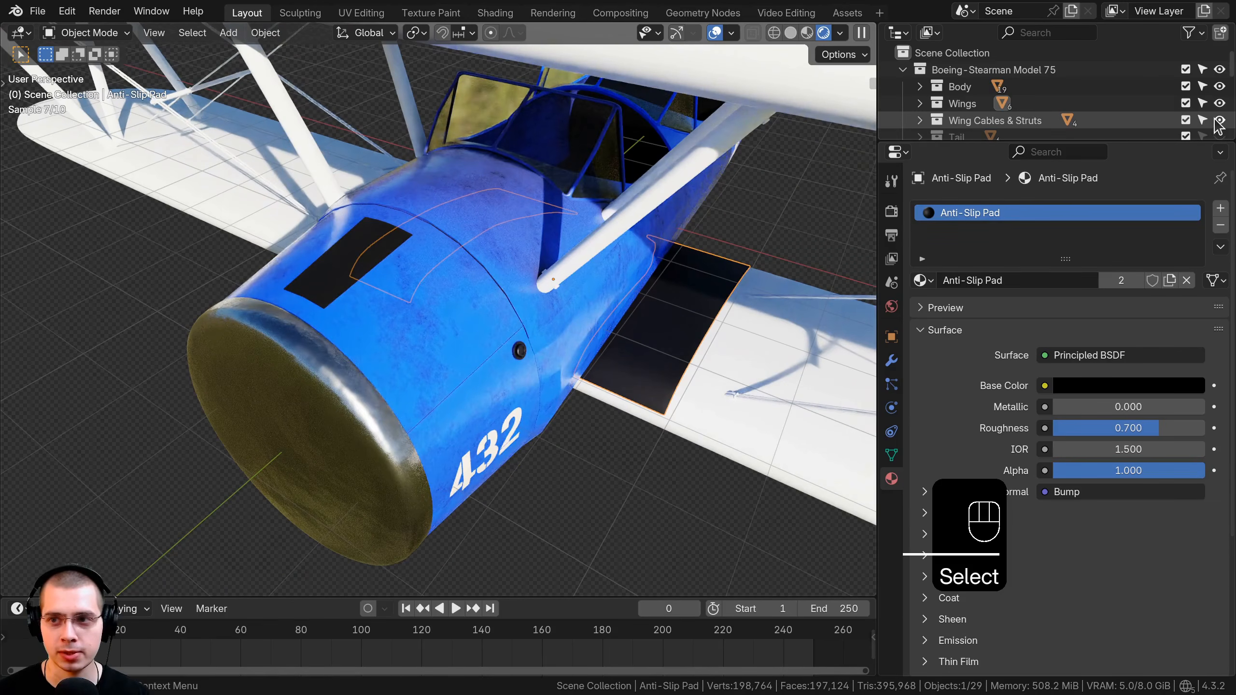
{"action": "left_click", "coordinate": [1219, 87], "text": "shift"}
Turn off the viewport Floor grid and Y axis overlays.
{"action": "middle_click_drag", "start_coordinate": [640, 268], "coordinate": [377, 310]}
{"action": "scroll", "coordinate": [408, 329], "scroll_direction": "up", "scroll_amount": 3}
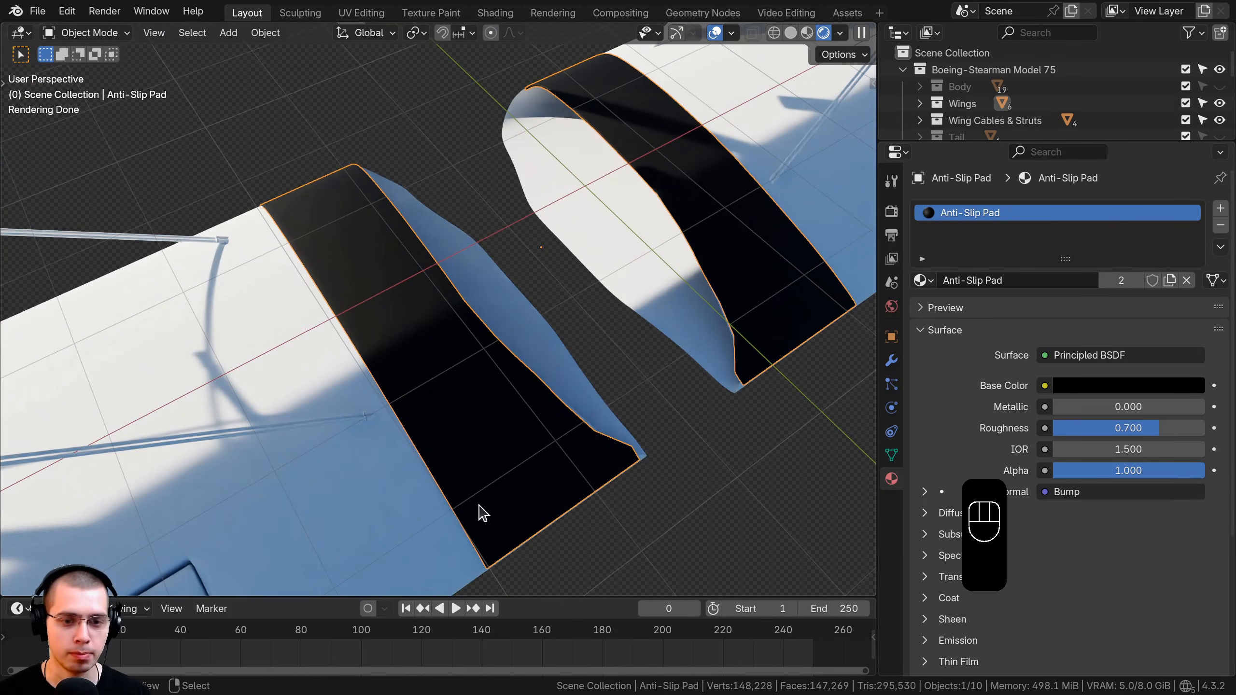
{"action": "middle_click_drag", "start_coordinate": [494, 514], "coordinate": [426, 411]}
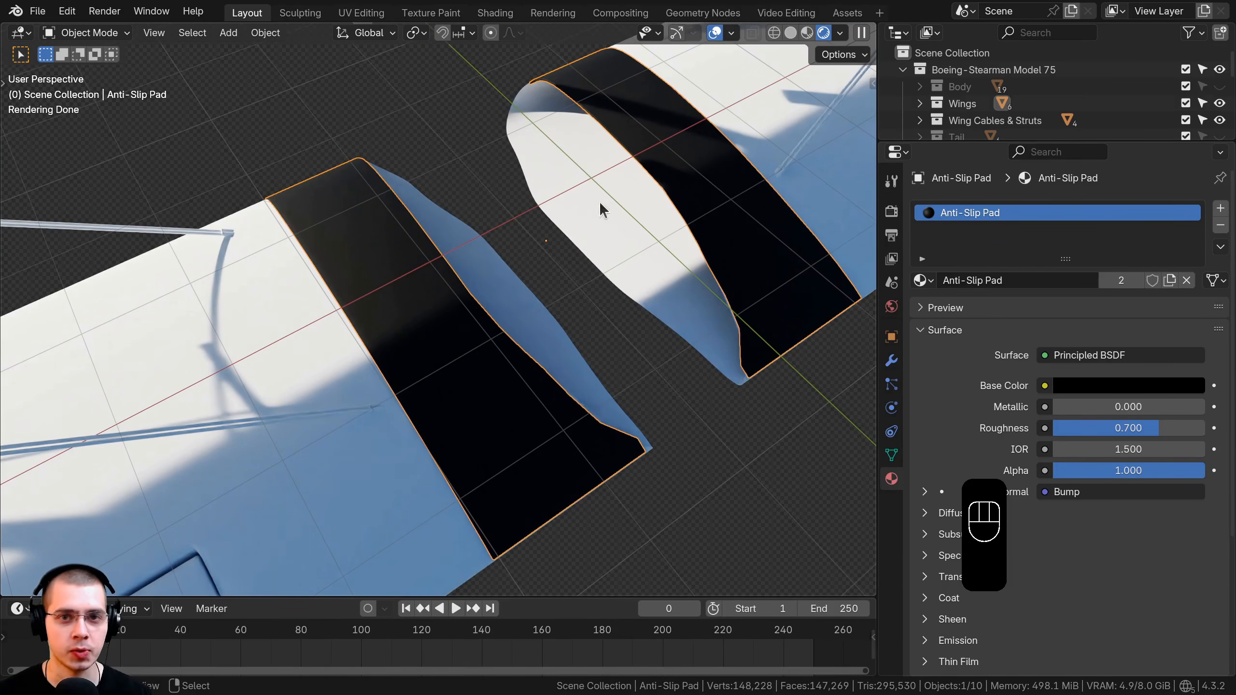
{"action": "left_click", "coordinate": [732, 33]}
{"action": "left_click", "coordinate": [683, 114]}
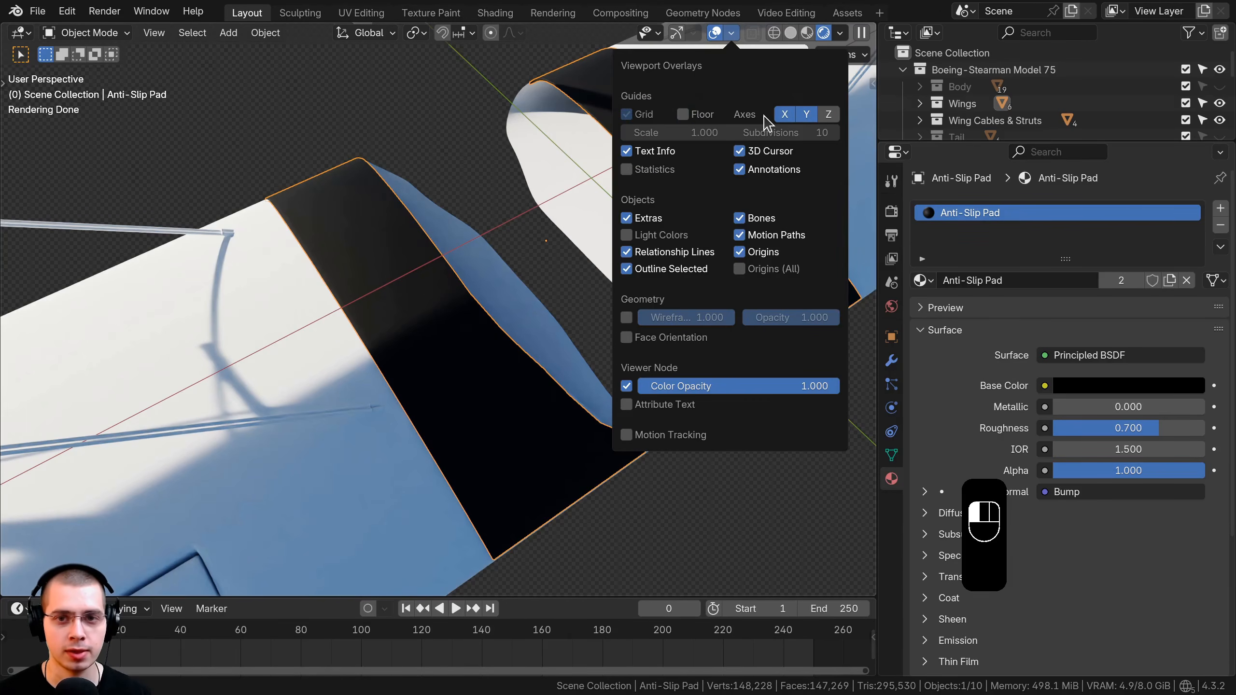
{"action": "left_click", "coordinate": [806, 118]}
In Edit Mode, select the anti-slip pad's border face loops along its edges.
{"action": "scroll", "coordinate": [390, 229], "scroll_direction": "down", "scroll_amount": 3}
{"action": "middle_click_drag", "start_coordinate": [390, 229], "coordinate": [418, 233]}
{"action": "scroll", "coordinate": [418, 233], "scroll_direction": "up", "scroll_amount": 3}
{"action": "key", "text": "Tab"}
{"action": "left_click", "coordinate": [167, 34]}
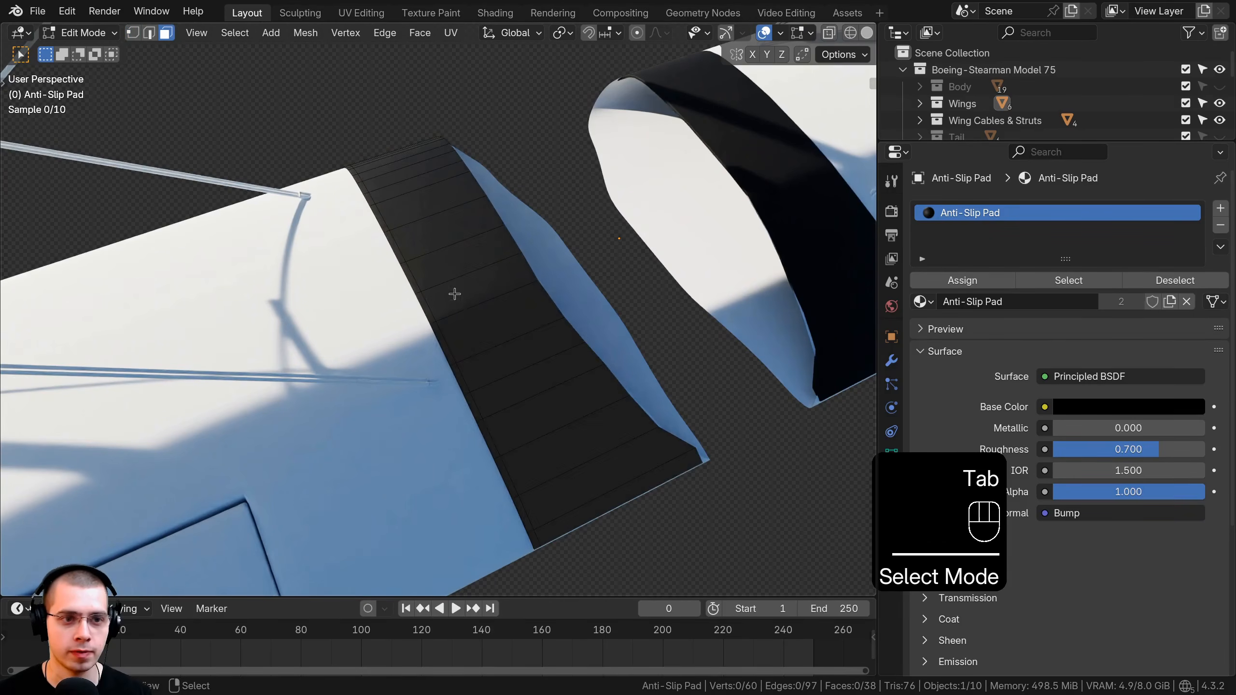
{"action": "middle_click_drag", "start_coordinate": [444, 351], "coordinate": [423, 301], "text": "shift"}
{"action": "scroll", "coordinate": [422, 301], "scroll_direction": "up", "scroll_amount": 1}
{"action": "left_click", "coordinate": [424, 307], "text": "alt"}
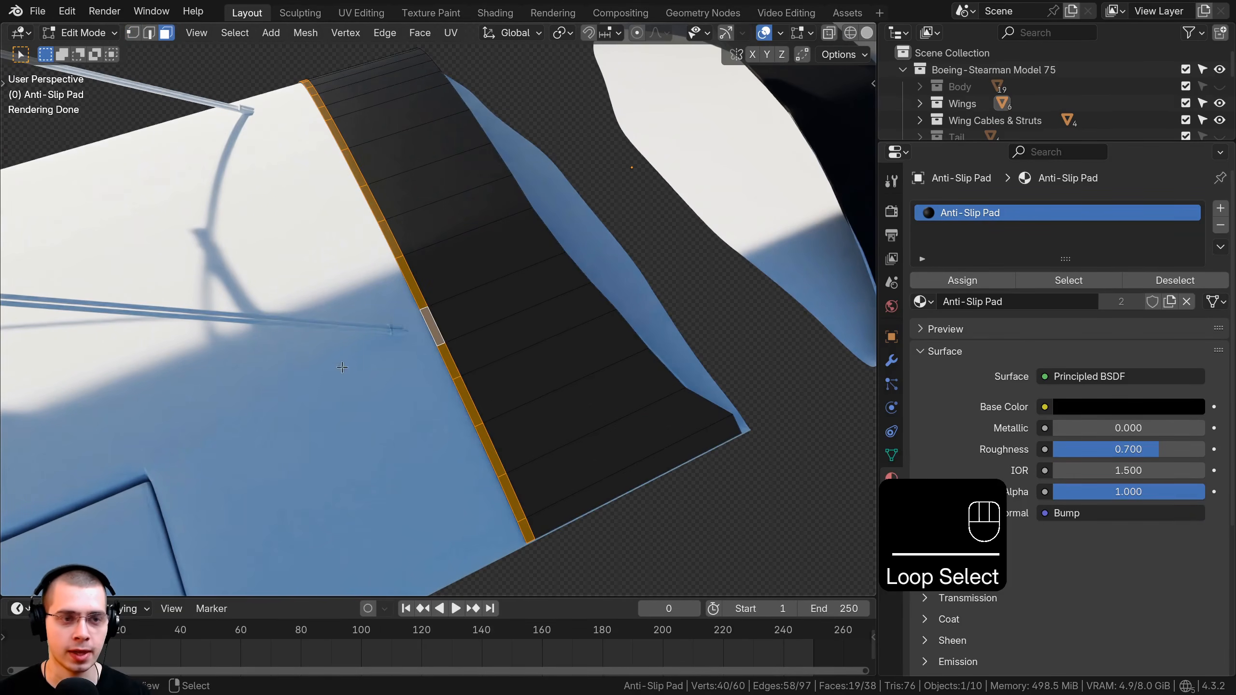
{"action": "middle_click_drag", "start_coordinate": [342, 367], "coordinate": [234, 201], "text": "shift"}
{"action": "left_click", "coordinate": [386, 352], "text": "alt+shift"}
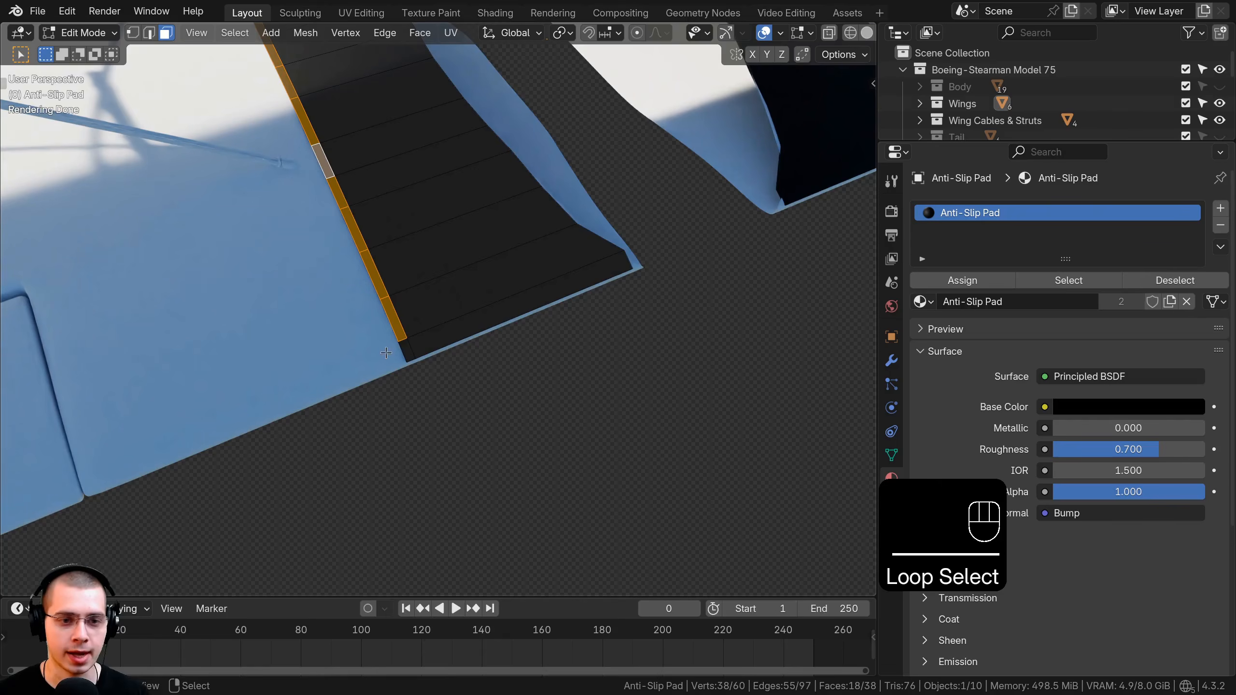
{"action": "left_click", "coordinate": [414, 351], "text": "alt+shift"}
{"action": "middle_click_drag", "start_coordinate": [400, 195], "coordinate": [734, 290]}
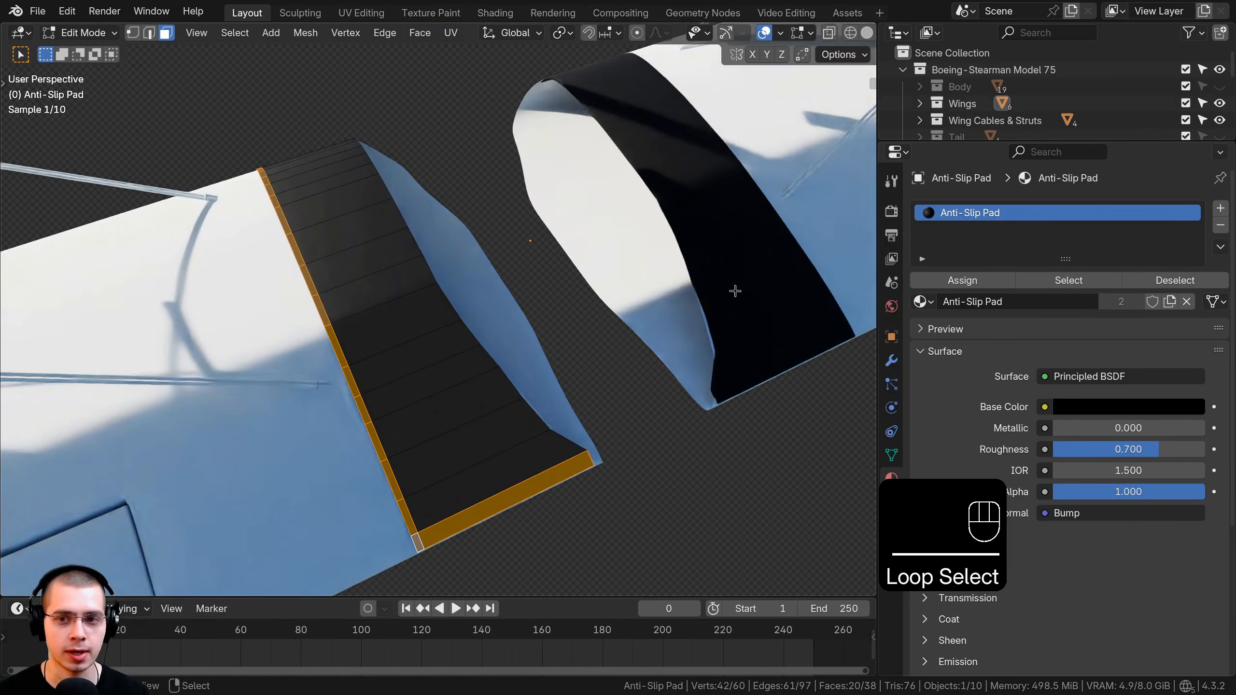
Add a second material slot with a new material named Anti-Slip Pad Metal.
{"action": "left_click", "coordinate": [1221, 213]}
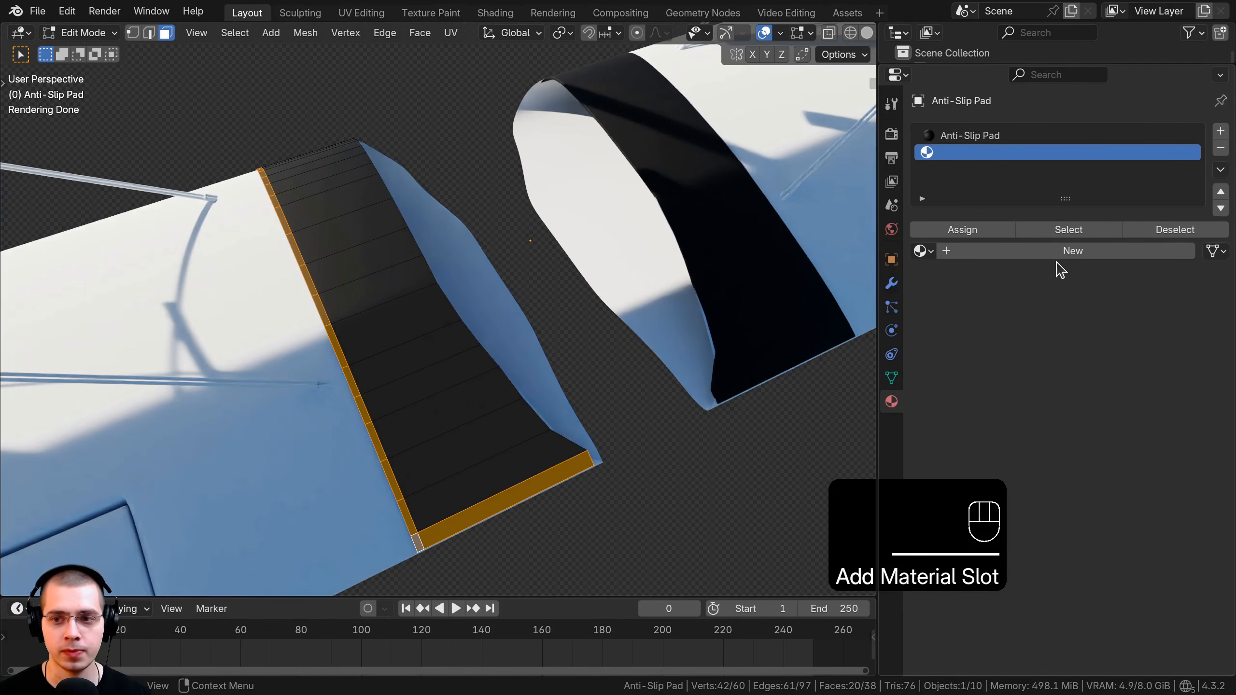
{"action": "left_click", "coordinate": [1056, 254]}
{"action": "double_click", "coordinate": [977, 139]}
{"action": "key", "text": "ctrl+c"}
{"action": "double_click", "coordinate": [1004, 156]}
{"action": "key", "text": "ctrl+v"}
{"action": "type", "text": "Me"}
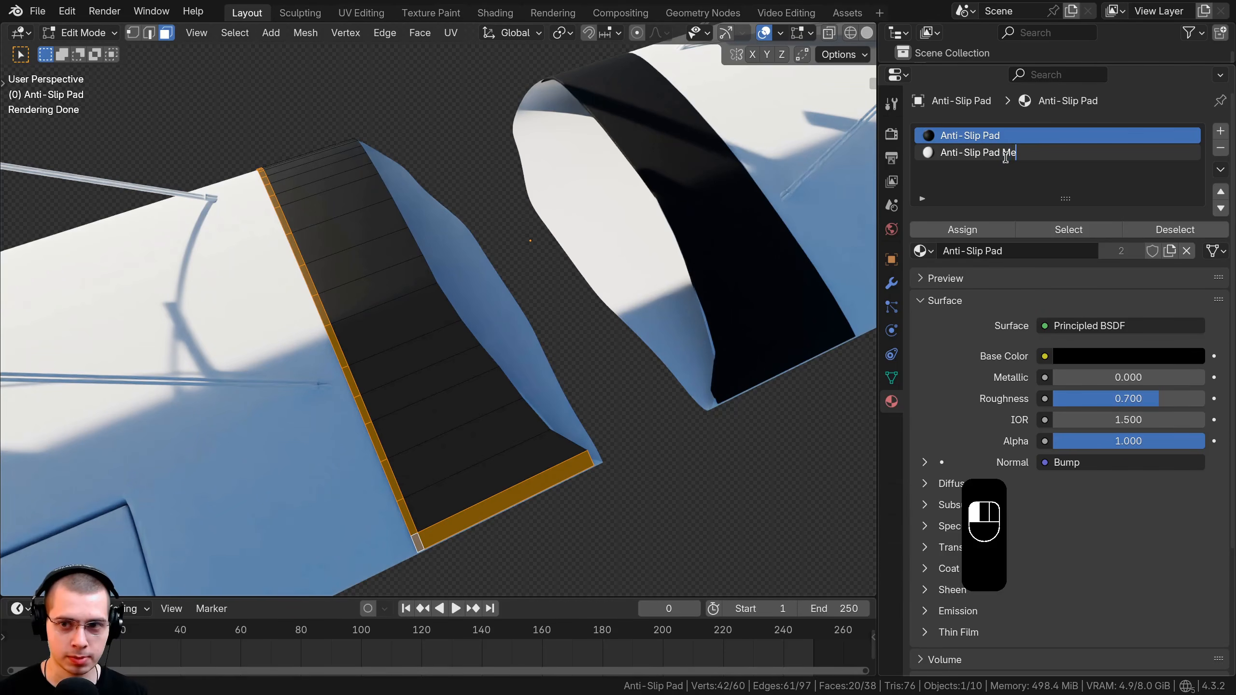
Give Anti-Slip Pad Metal a grey base colour, Metallic 1.000 and Roughness 0.500.
{"action": "middle_click_drag", "start_coordinate": [523, 402], "coordinate": [537, 401], "text": "shift"}
{"action": "left_click", "coordinate": [1003, 155]}
{"action": "key", "text": "ctrl+v"}
{"action": "scroll", "coordinate": [1070, 321], "scroll_direction": "down", "scroll_amount": 5}
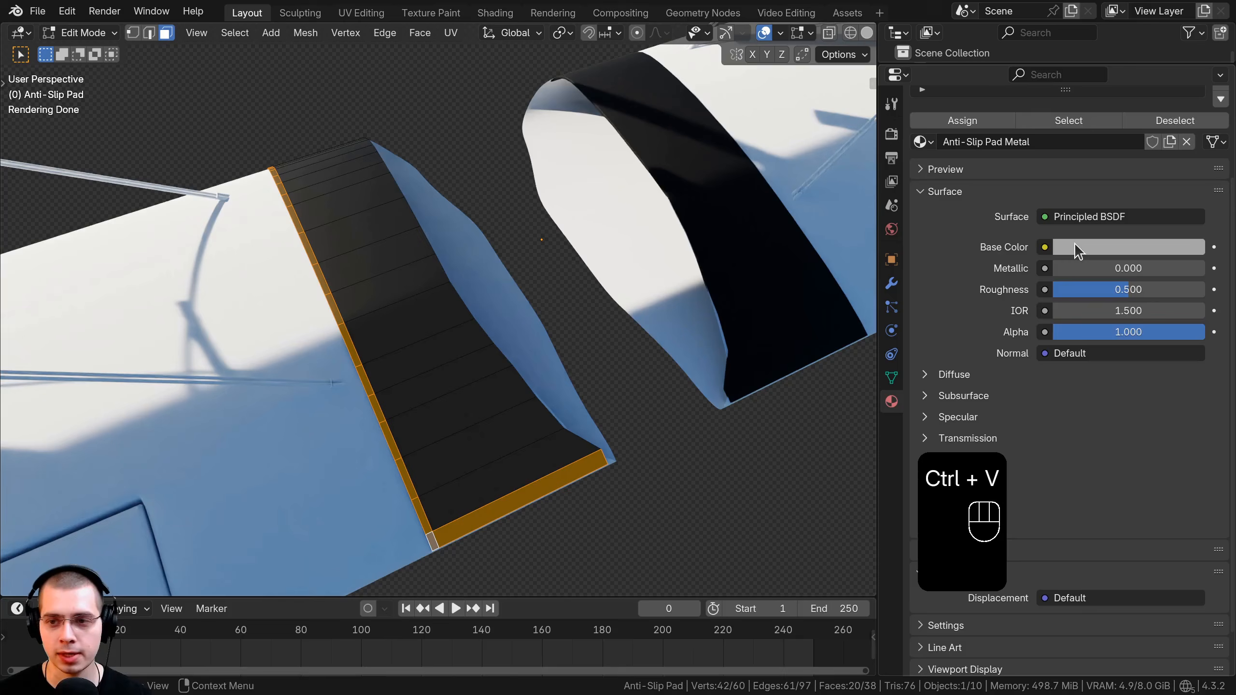
{"action": "left_click", "coordinate": [1074, 243]}
{"action": "left_click", "coordinate": [1148, 247]}
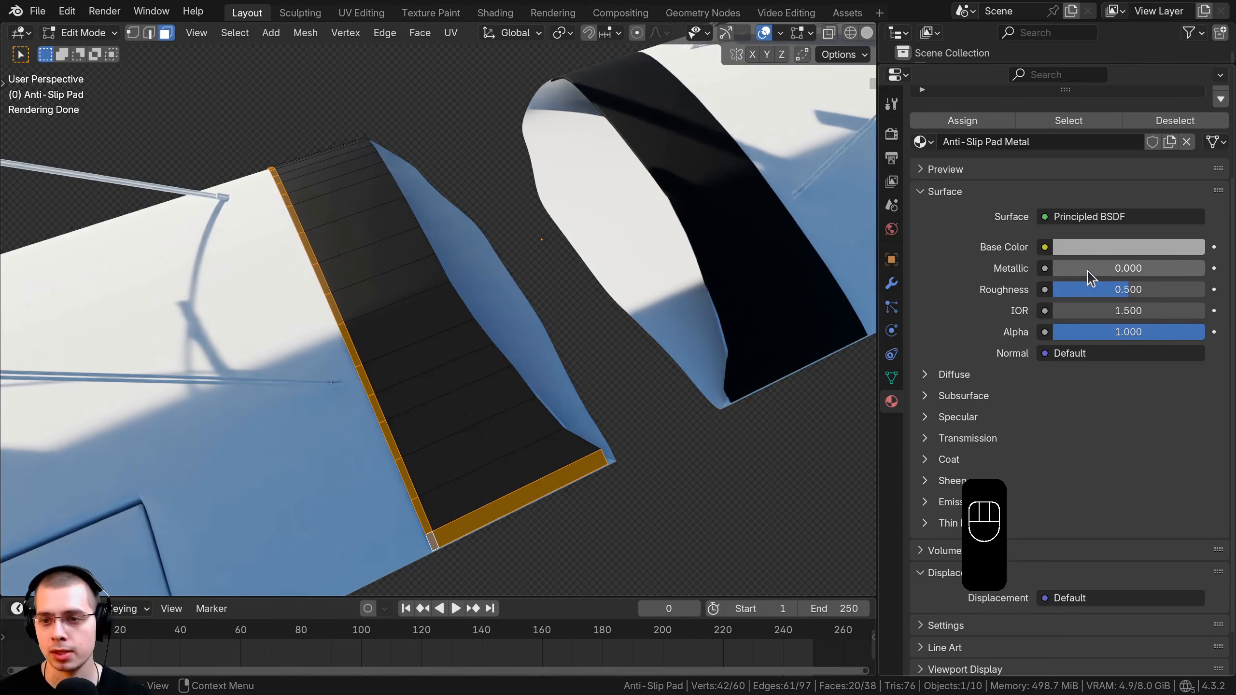
{"action": "left_click_drag", "start_coordinate": [1088, 271], "coordinate": [1202, 268]}
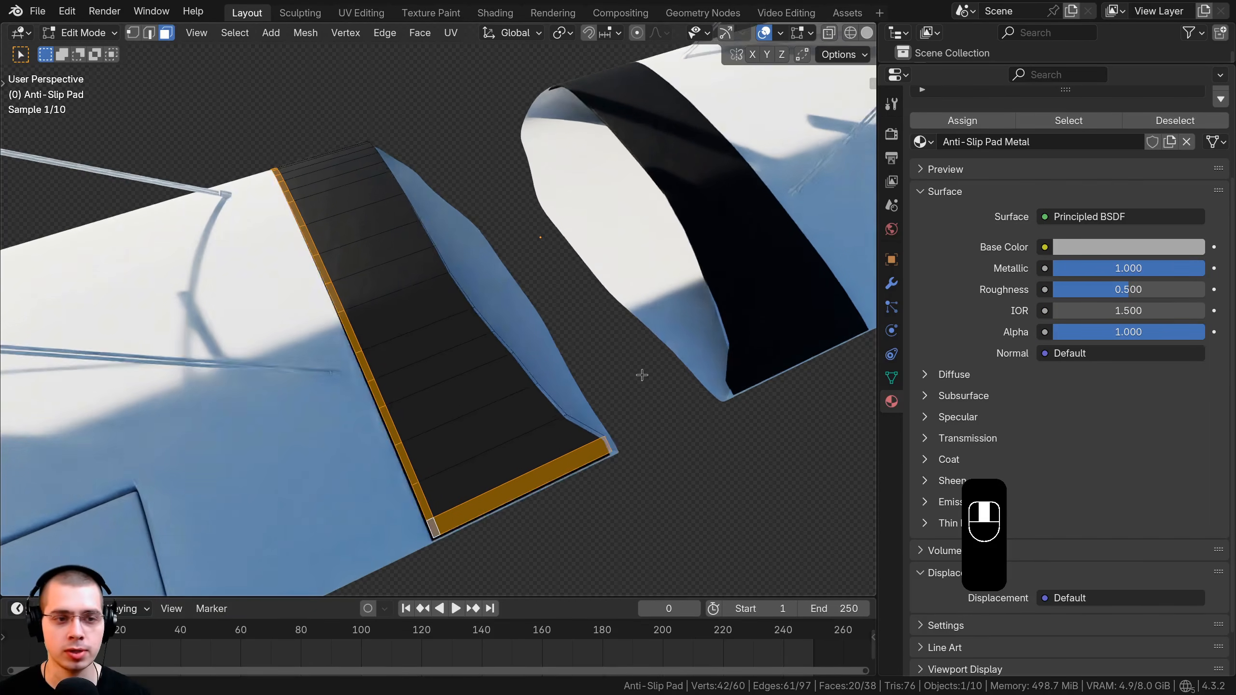
Assign Anti-Slip Pad Metal to the border faces and hide the pad.
{"action": "left_click", "coordinate": [983, 128]}
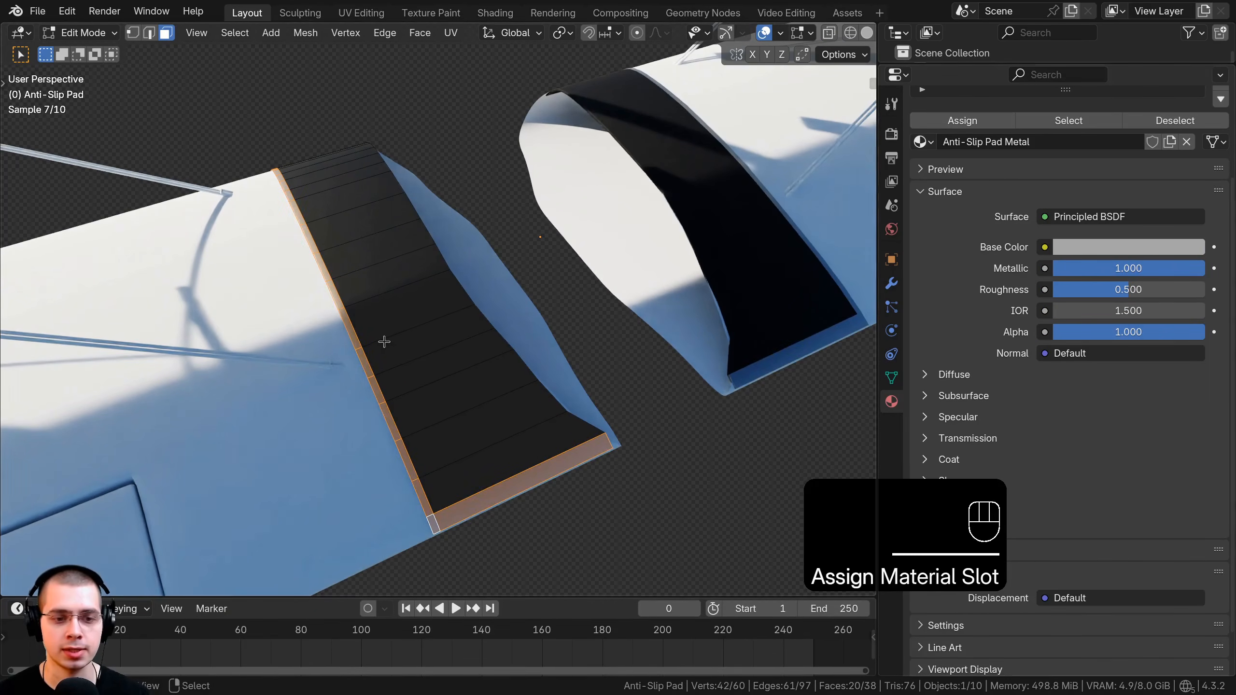
{"action": "key", "text": "Tab"}
{"action": "middle_click_drag", "start_coordinate": [428, 353], "coordinate": [565, 268]}
{"action": "scroll", "coordinate": [594, 331], "scroll_direction": "down", "scroll_amount": 3}
{"action": "key", "text": "h"}
{"action": "middle_click_drag", "start_coordinate": [478, 226], "coordinate": [591, 211]}
Apply the existing Blue Paint material to the Wing Struts object.
{"action": "left_click", "coordinate": [591, 211]}
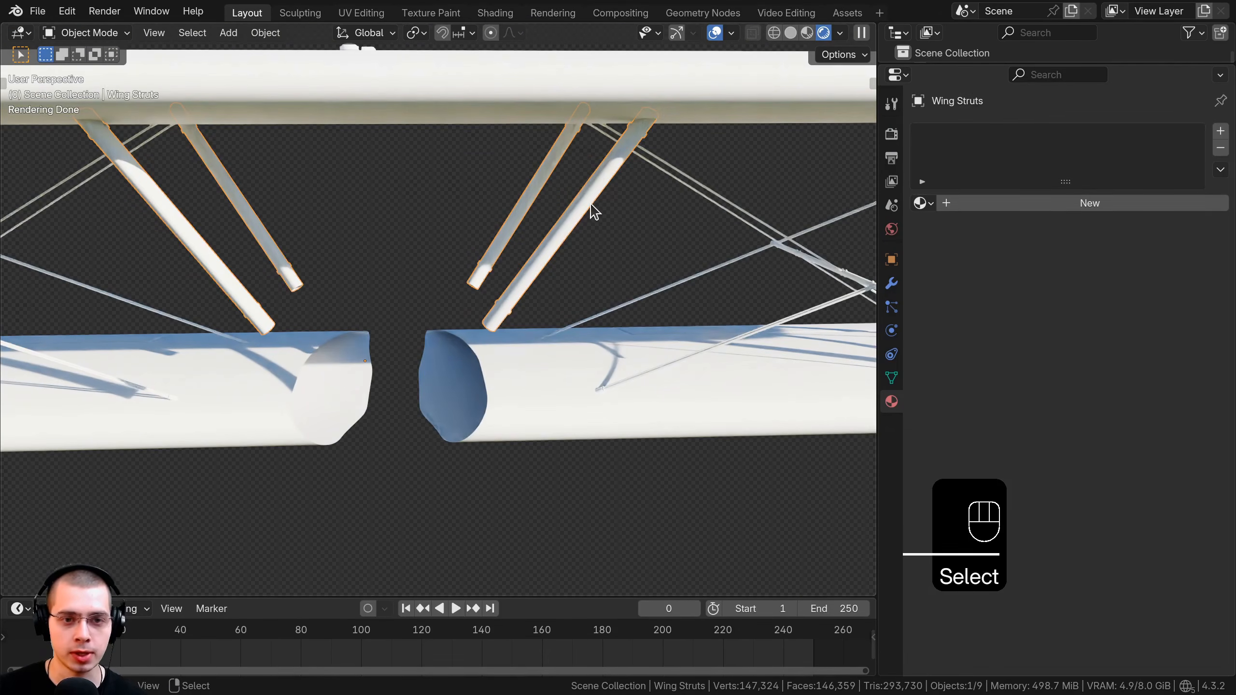
{"action": "left_click", "coordinate": [921, 203]}
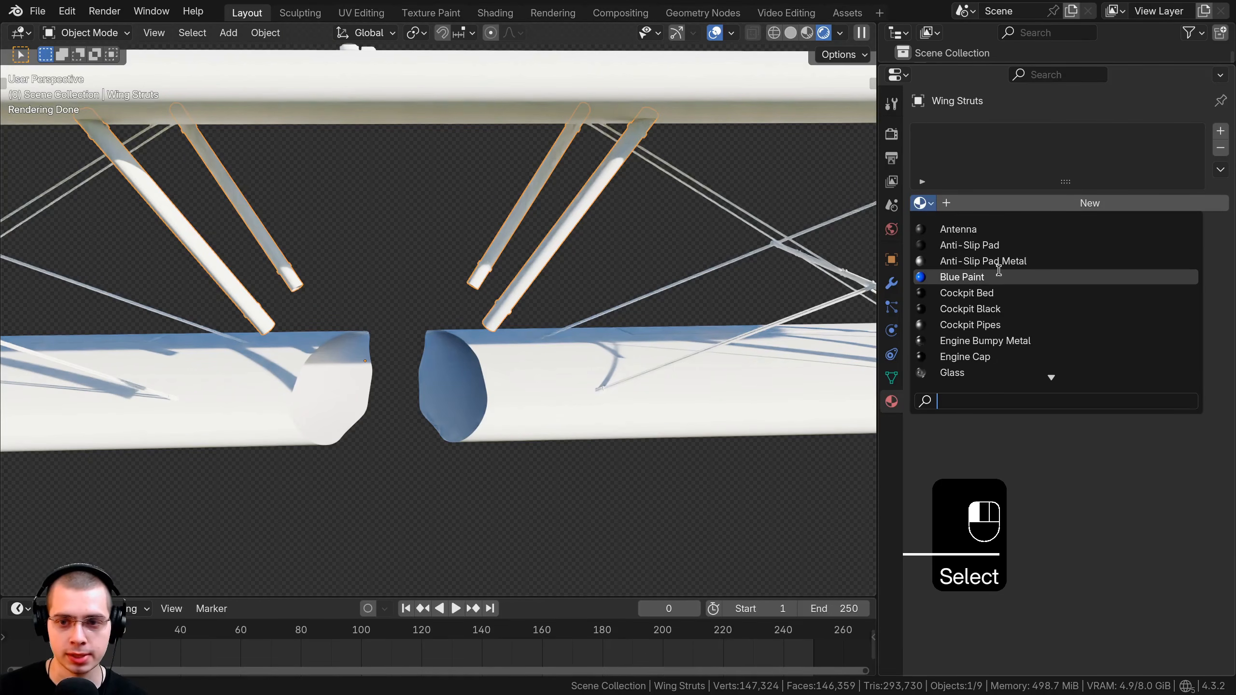
{"action": "left_click", "coordinate": [953, 276]}
In Edit Mode, select the strut meshes and invert to isolate the bolt faces.
{"action": "key", "text": "Tab"}
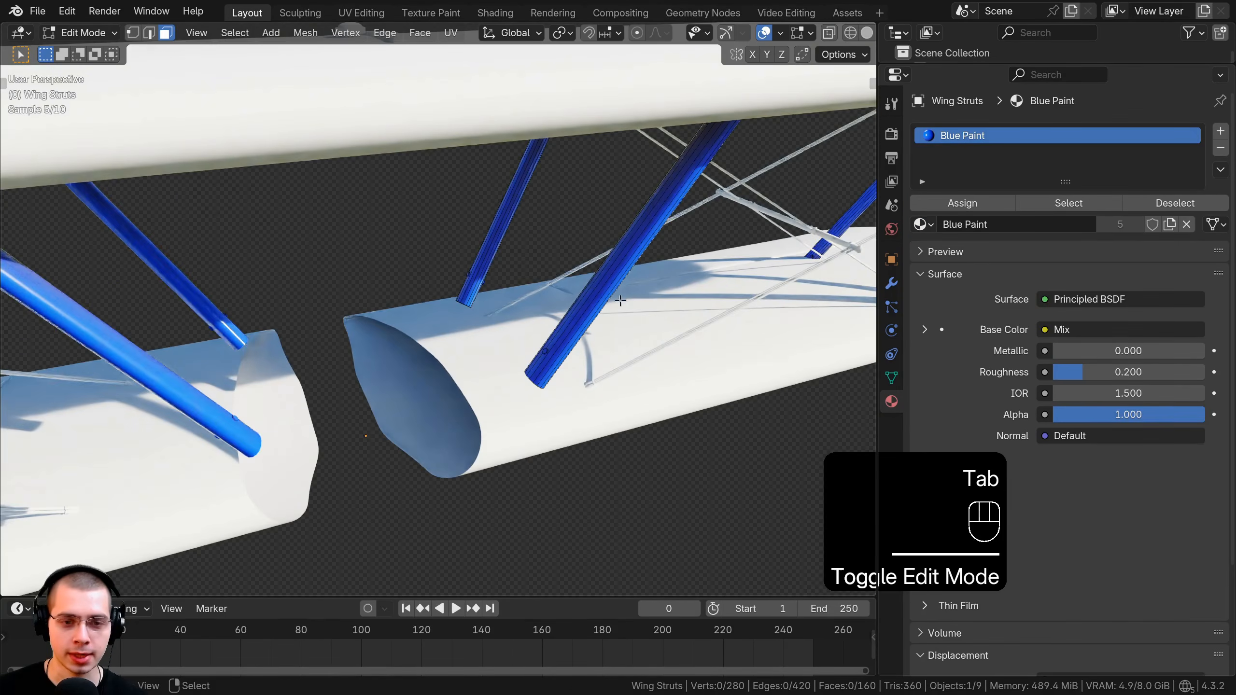
{"action": "left_click", "coordinate": [609, 283]}
{"action": "key", "text": "l"}
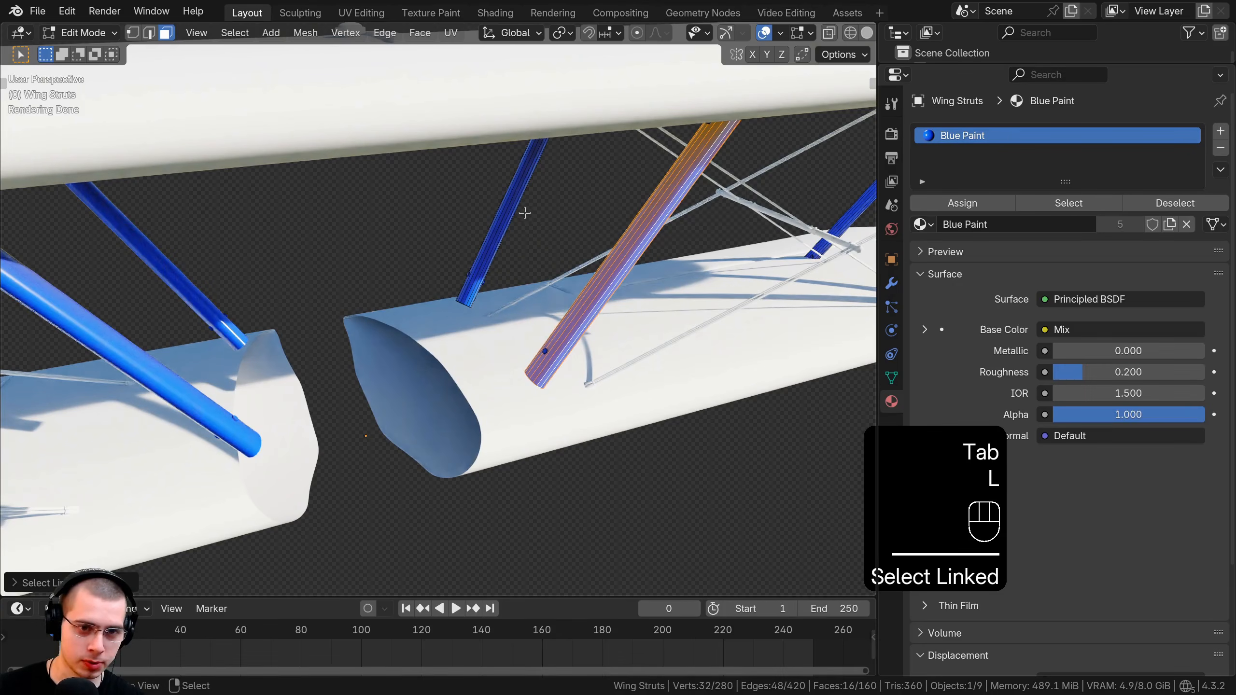
{"action": "key", "text": "l"}
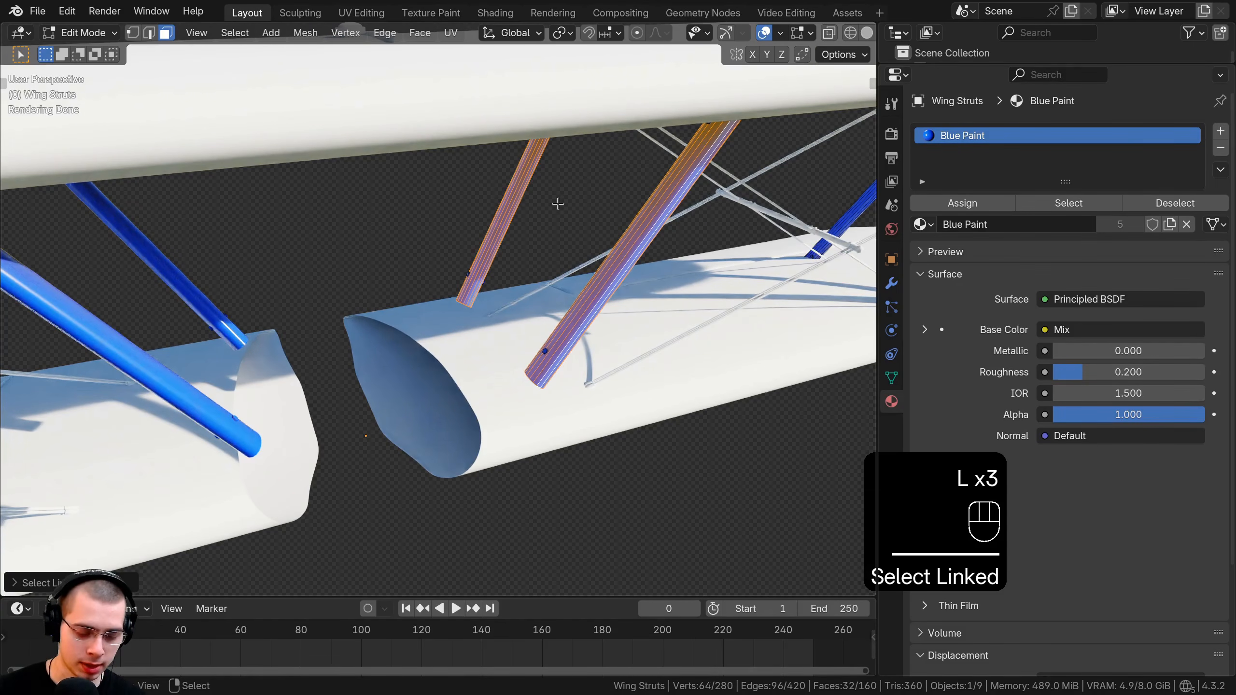
{"action": "key", "text": "ctrl+i"}
{"action": "scroll", "coordinate": [584, 340], "scroll_direction": "up", "scroll_amount": 3}
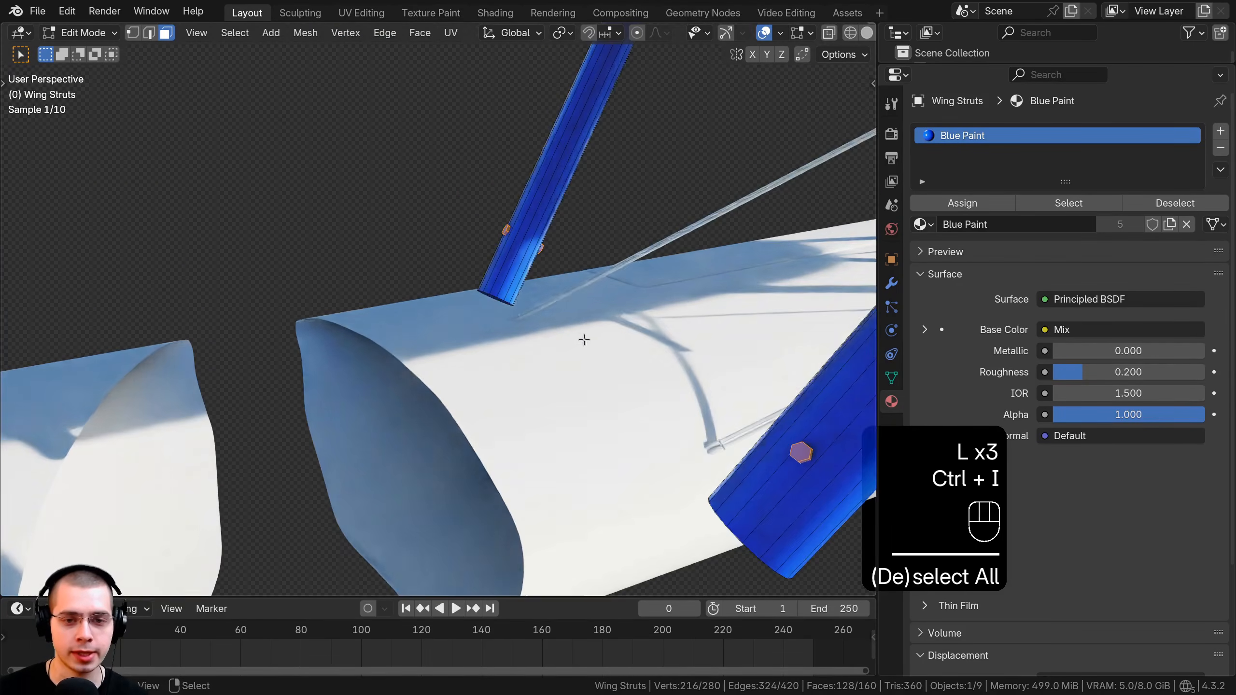
{"action": "middle_click_drag", "start_coordinate": [642, 361], "coordinate": [623, 351], "text": "shift"}
Assign the bolts a new grey Bolts material with Metallic 1.000 and Roughness 0.4.
{"action": "left_click", "coordinate": [1221, 130]}
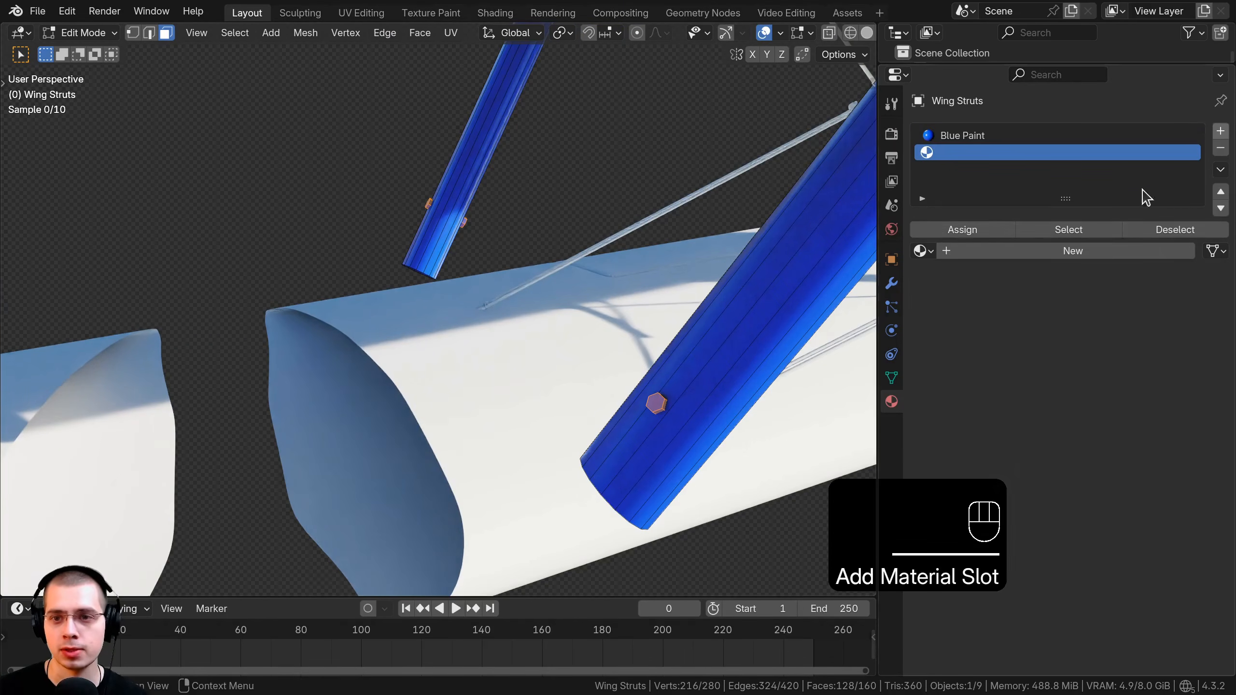
{"action": "left_click", "coordinate": [966, 251]}
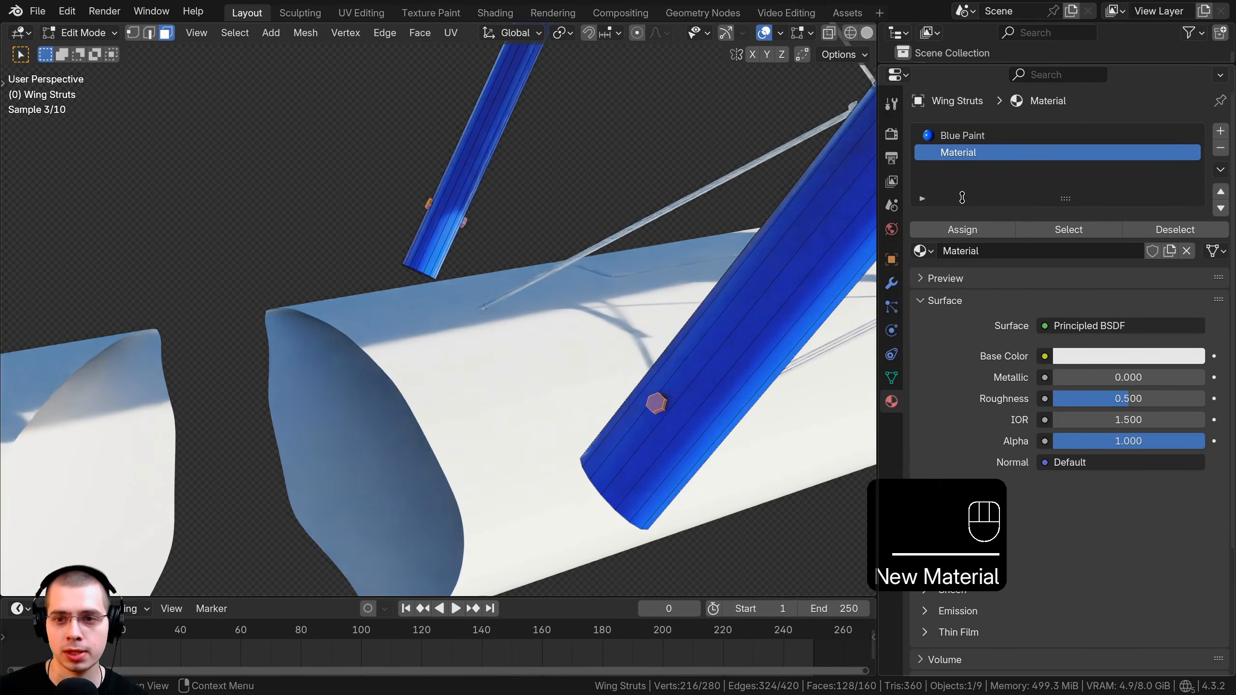
{"action": "left_click", "coordinate": [953, 236]}
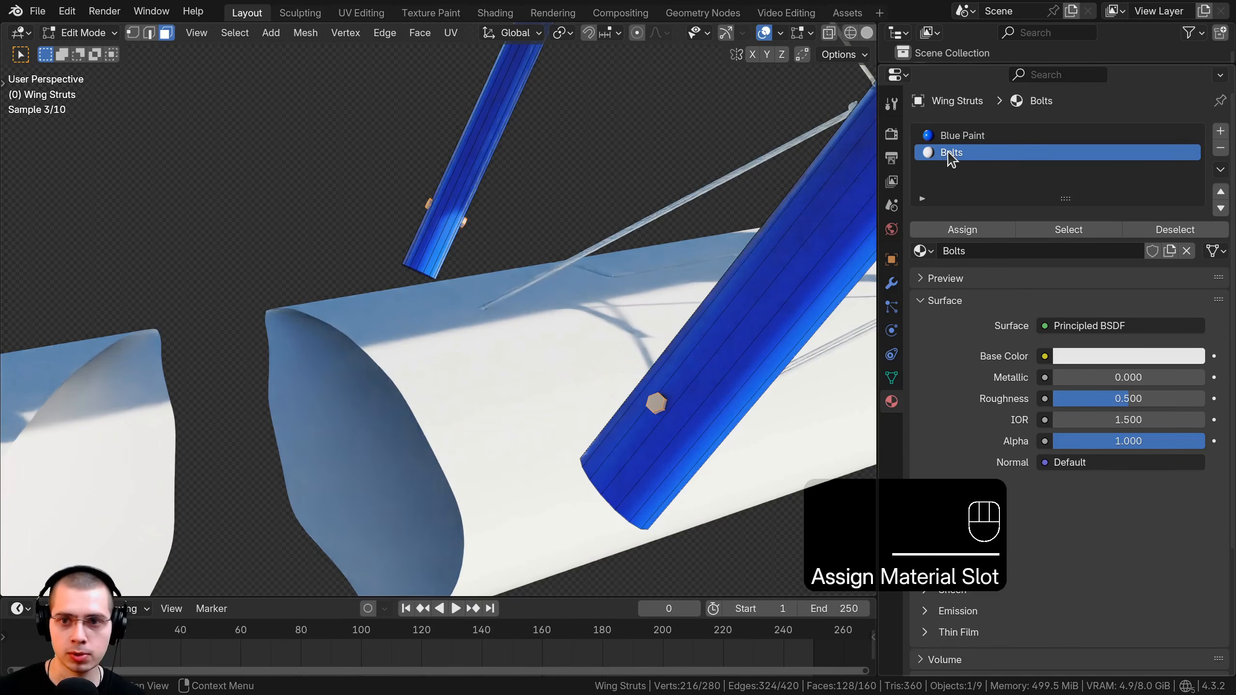
{"action": "key", "text": "ctrl+v"}
{"action": "left_click", "coordinate": [1096, 353]}
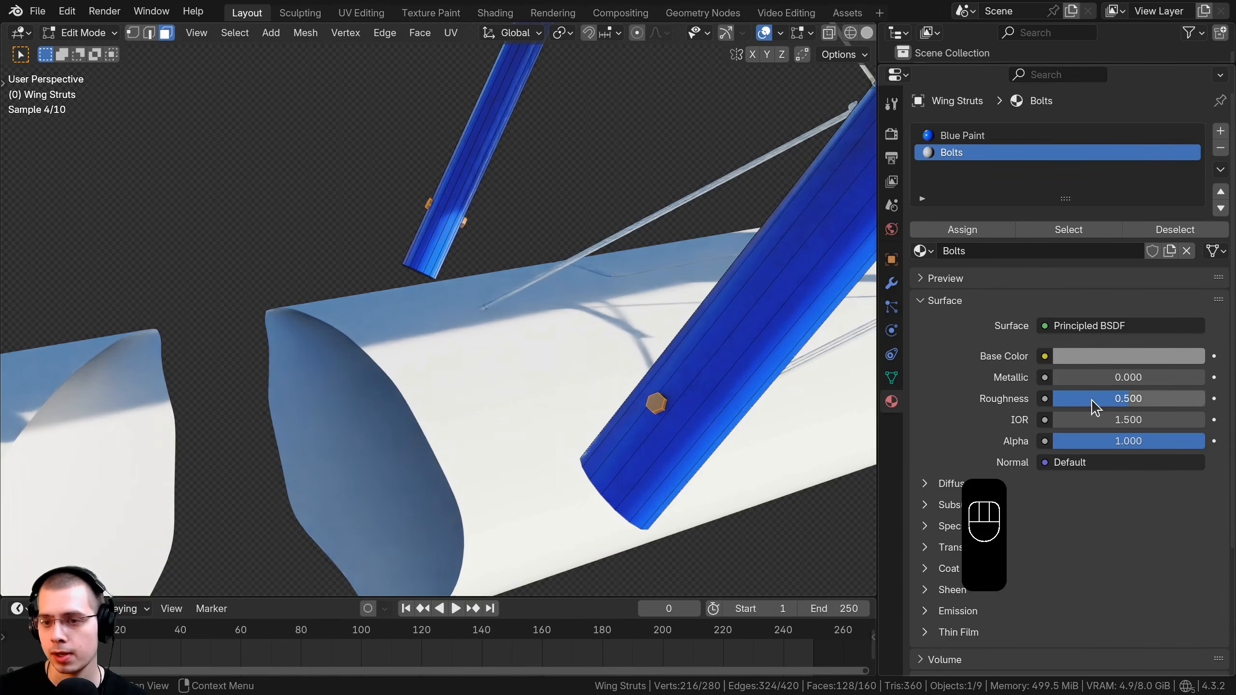
{"action": "left_click_drag", "start_coordinate": [1085, 375], "coordinate": [1205, 378]}
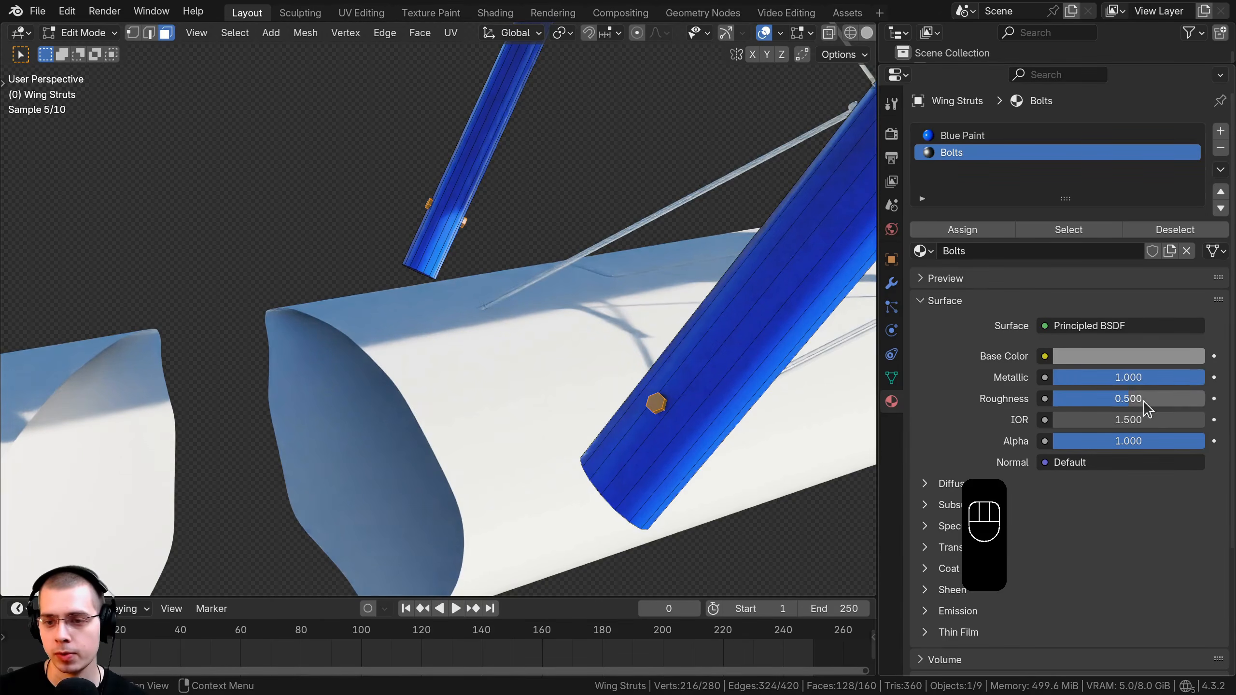
{"action": "left_click", "coordinate": [1133, 401]}
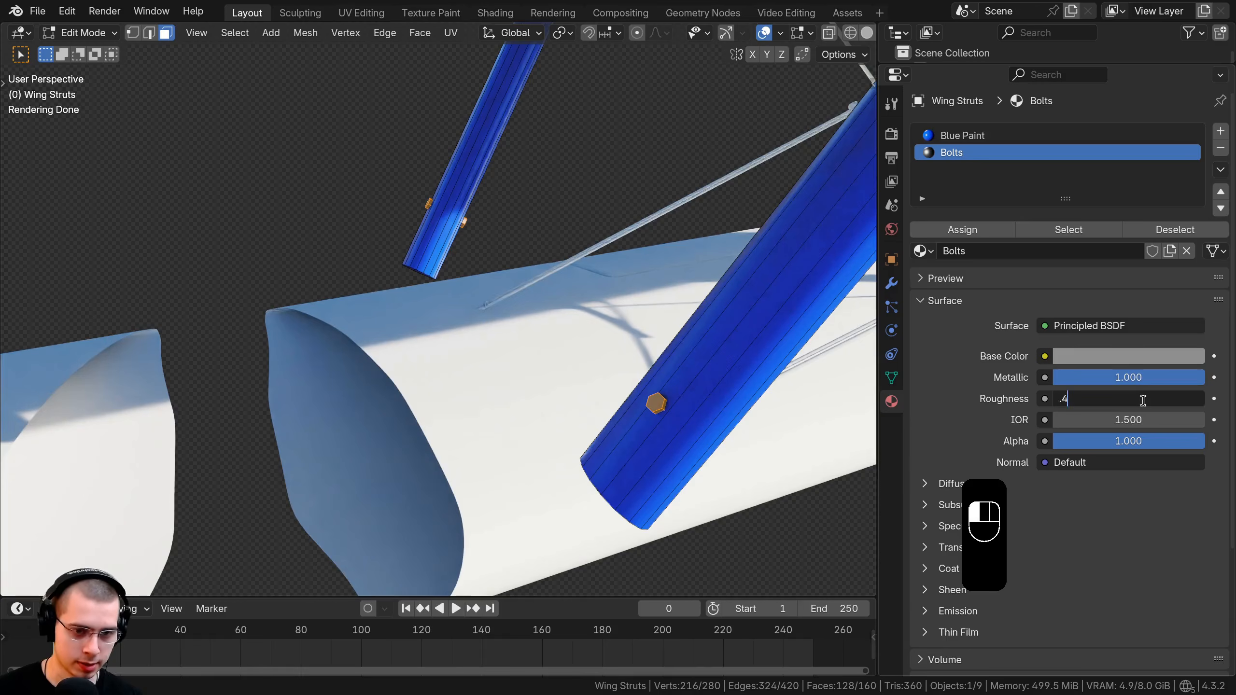
{"action": "key", "text": "Return"}
Reassign Blue Paint to the right, middle and left struts.
{"action": "key", "text": "Tab"}
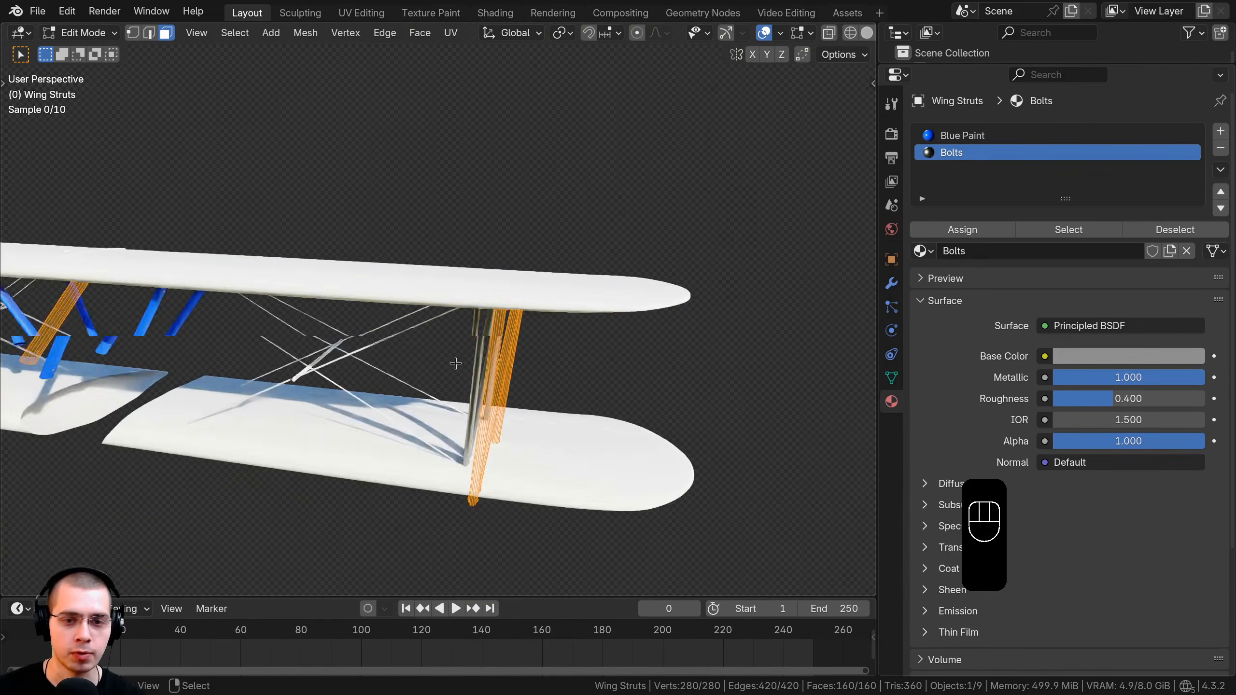
{"action": "scroll", "coordinate": [502, 335], "scroll_direction": "up", "scroll_amount": 3}
{"action": "middle_click_drag", "start_coordinate": [455, 362], "coordinate": [677, 348]}
{"action": "key", "text": "a"}
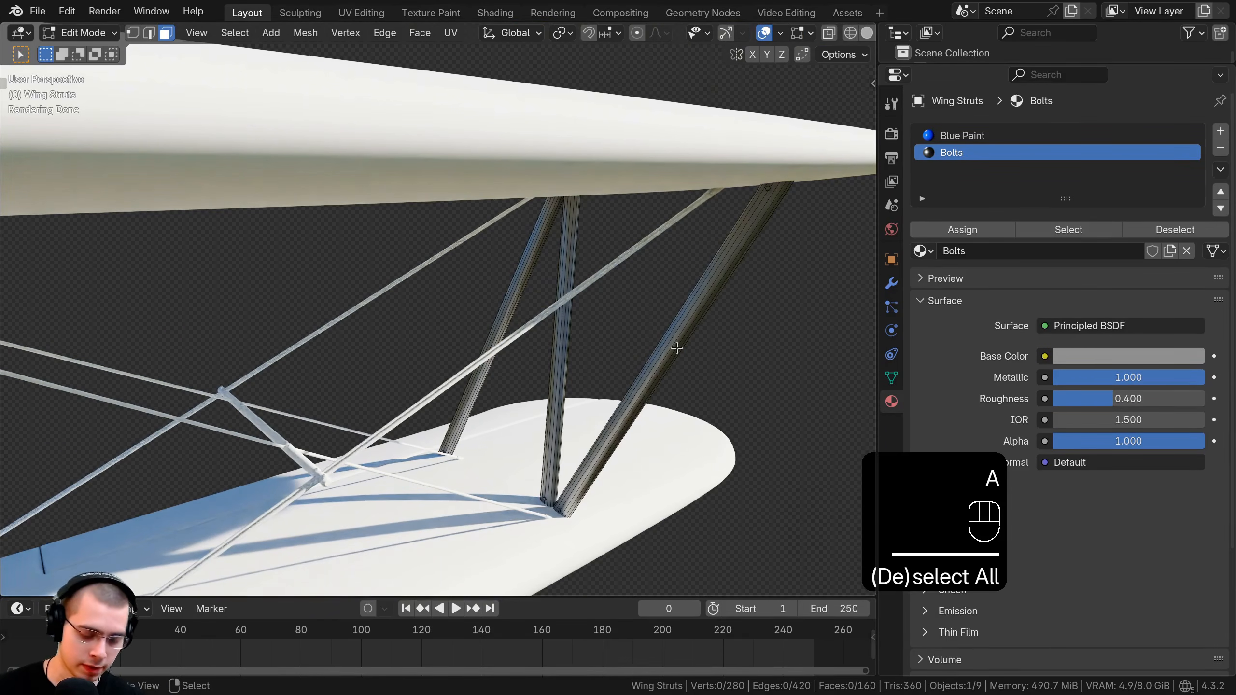
{"action": "key", "text": "l"}
{"action": "key", "text": "l"}
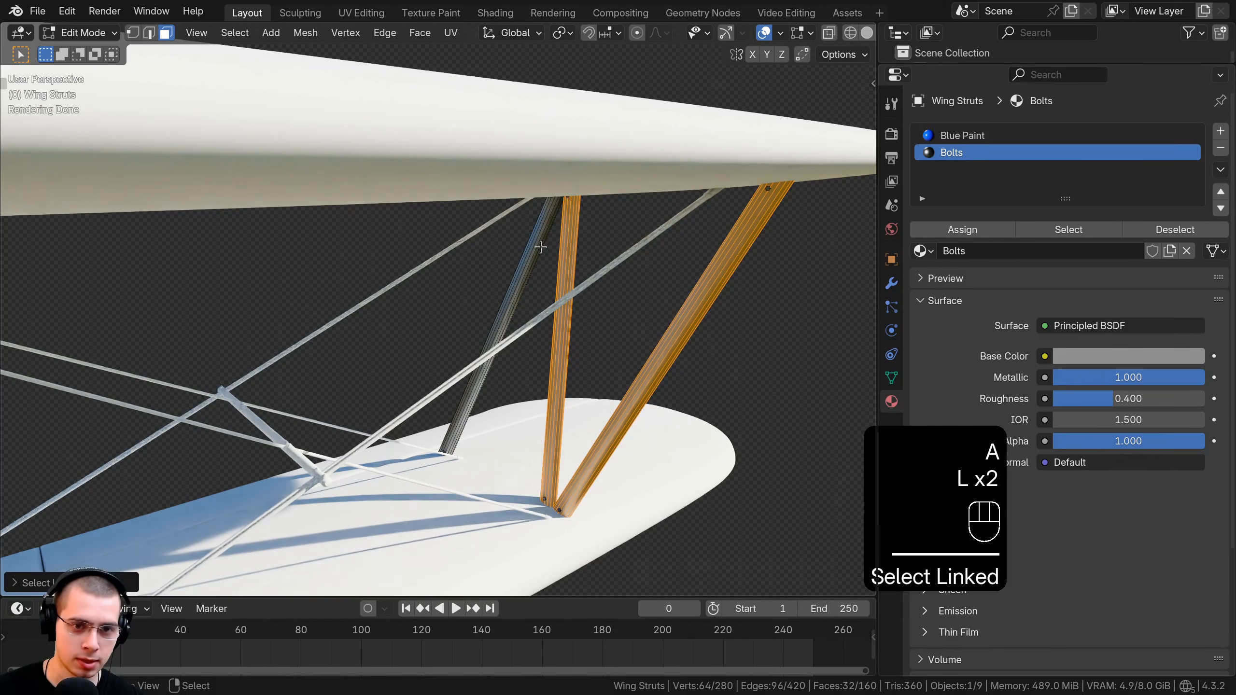
{"action": "key", "text": "l"}
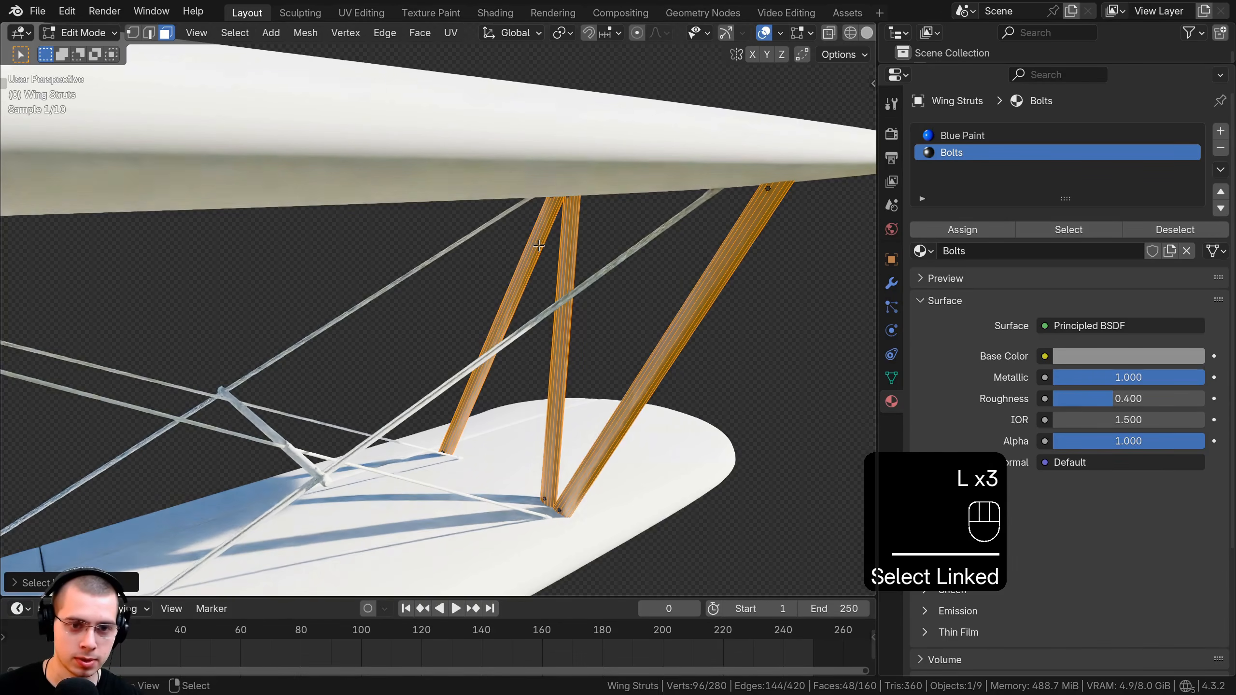
{"action": "left_click", "coordinate": [952, 135]}
{"action": "left_click", "coordinate": [962, 230]}
{"action": "key", "text": "Tab"}
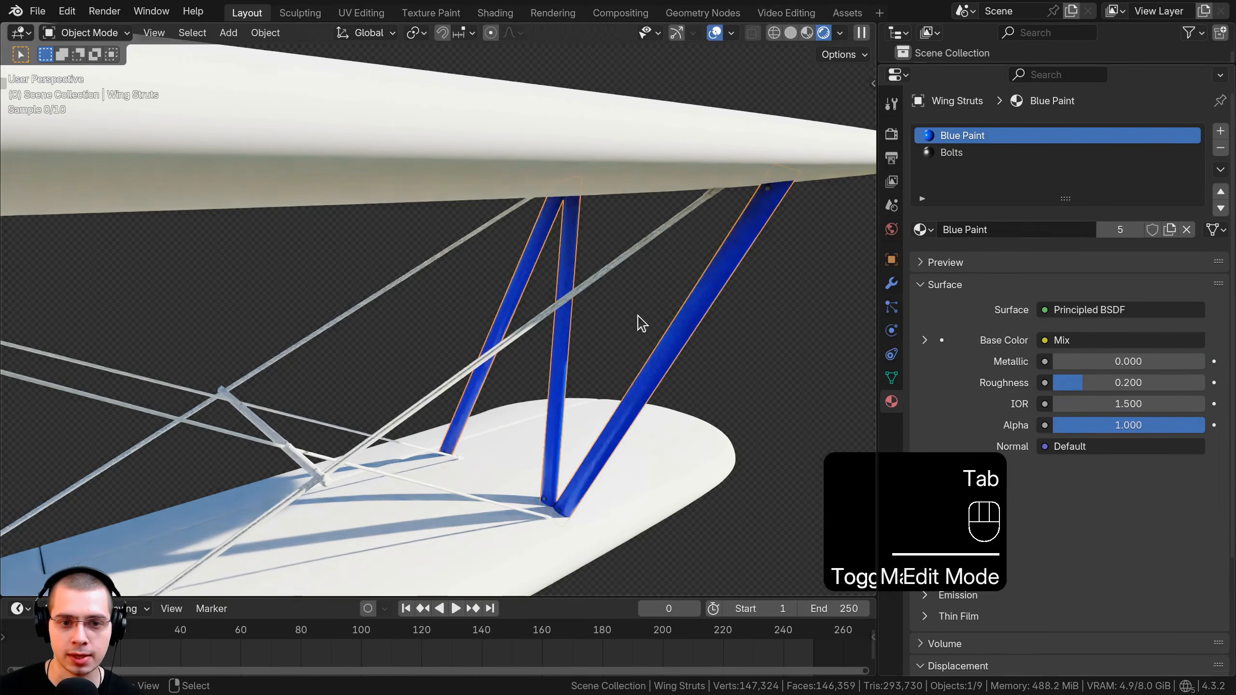
{"action": "middle_click_drag", "start_coordinate": [639, 323], "coordinate": [640, 273]}
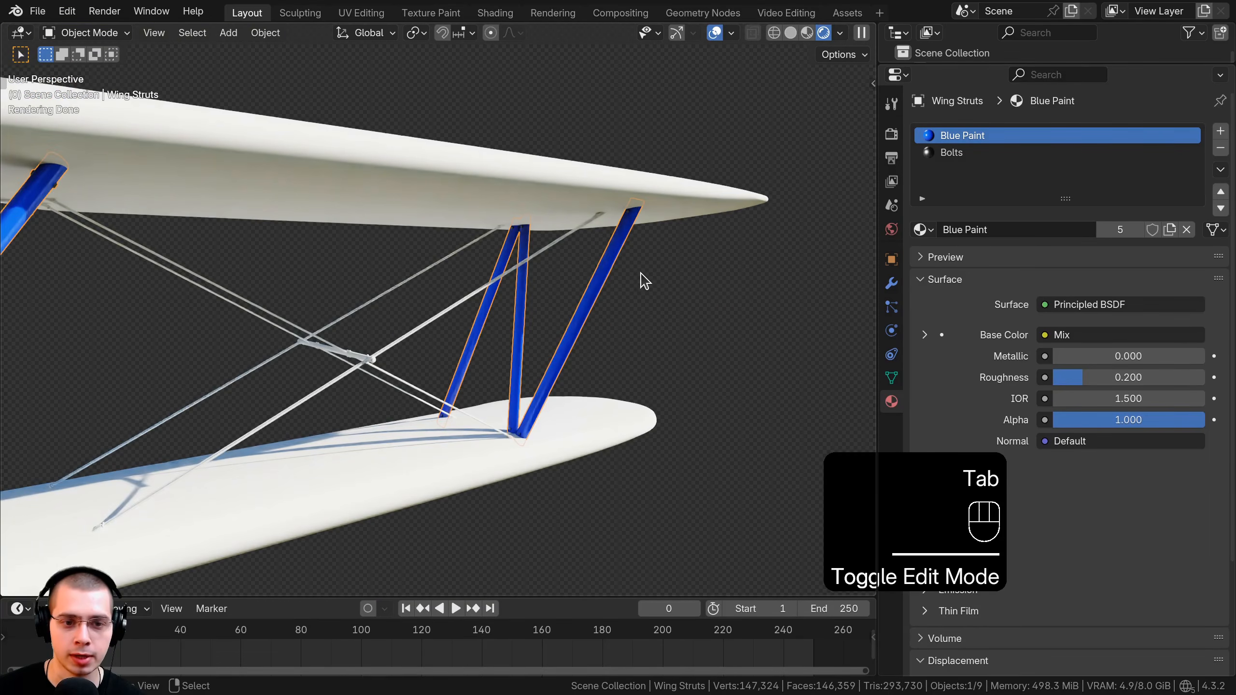
{"action": "mouse_move", "coordinate": [609, 361]}
{"action": "middle_mouse_down"}
{"action": "mouse_move", "coordinate": [596, 329]}
{"action": "mouse_move", "coordinate": [600, 345]}
{"action": "middle_mouse_up"}
Hide the wing struts and bring the wing cables into view.
{"action": "key", "text": "h"}
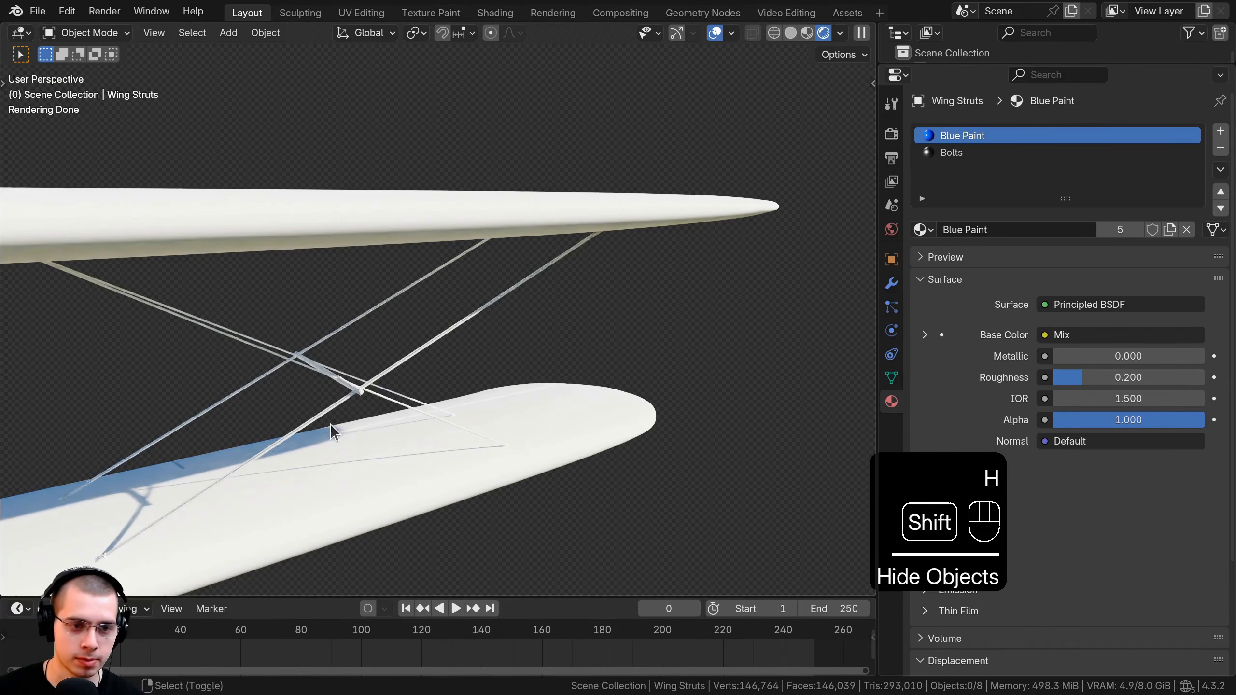
{"action": "middle_click_drag", "start_coordinate": [345, 415], "coordinate": [369, 400], "text": "shift"}
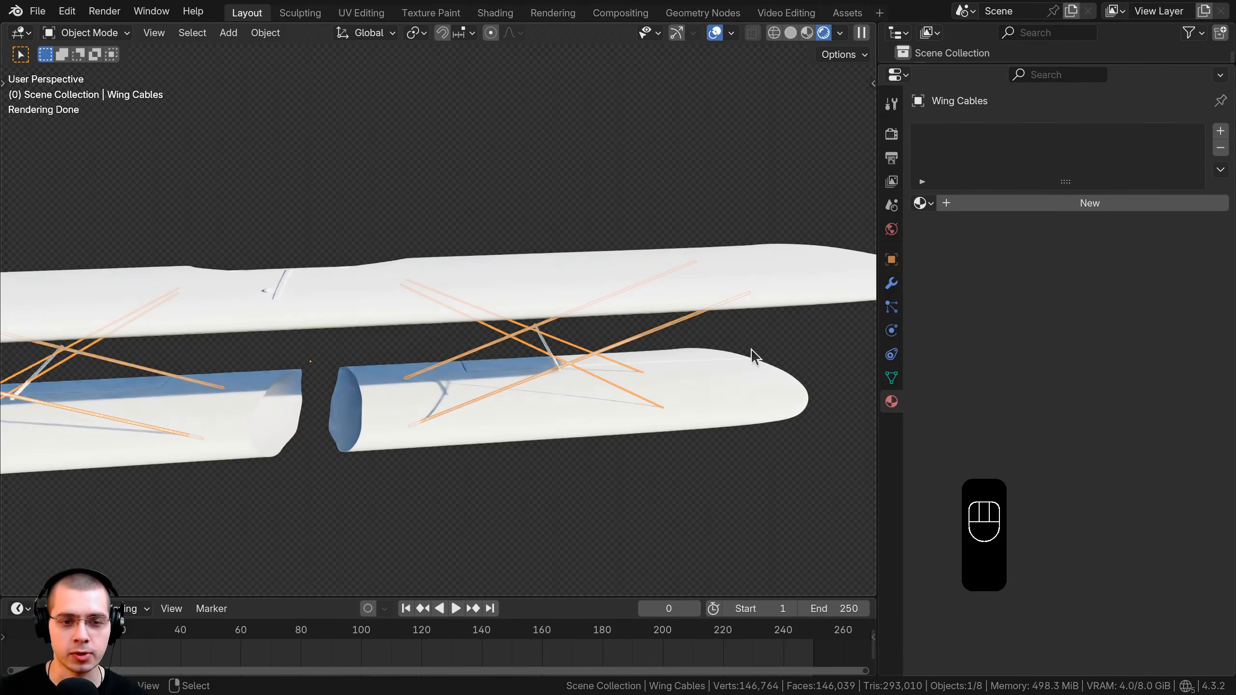
{"action": "middle_click_drag", "start_coordinate": [605, 322], "coordinate": [557, 301], "text": "shift"}
{"action": "scroll", "coordinate": [520, 356], "scroll_direction": "up", "scroll_amount": 3}
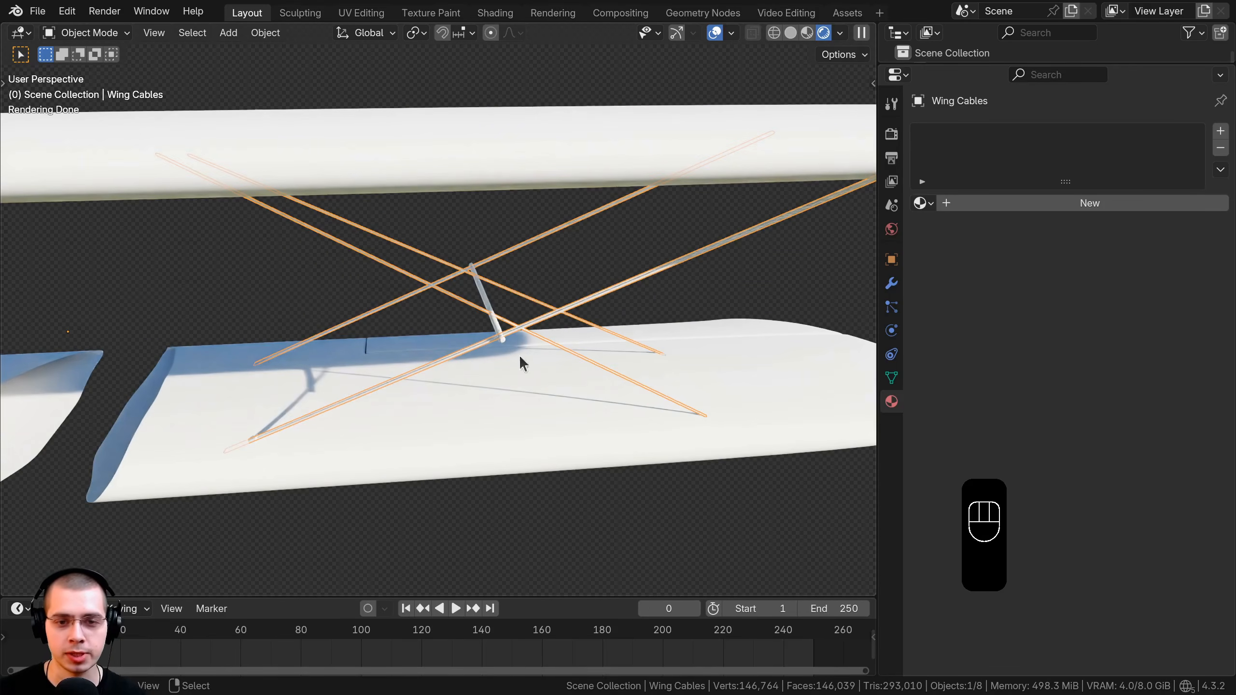
{"action": "key", "text": "g"}
{"action": "right_click", "coordinate": [666, 326]}
Create a new material named Cables with brown base colour #746E5EFF.
{"action": "left_click", "coordinate": [1018, 205]}
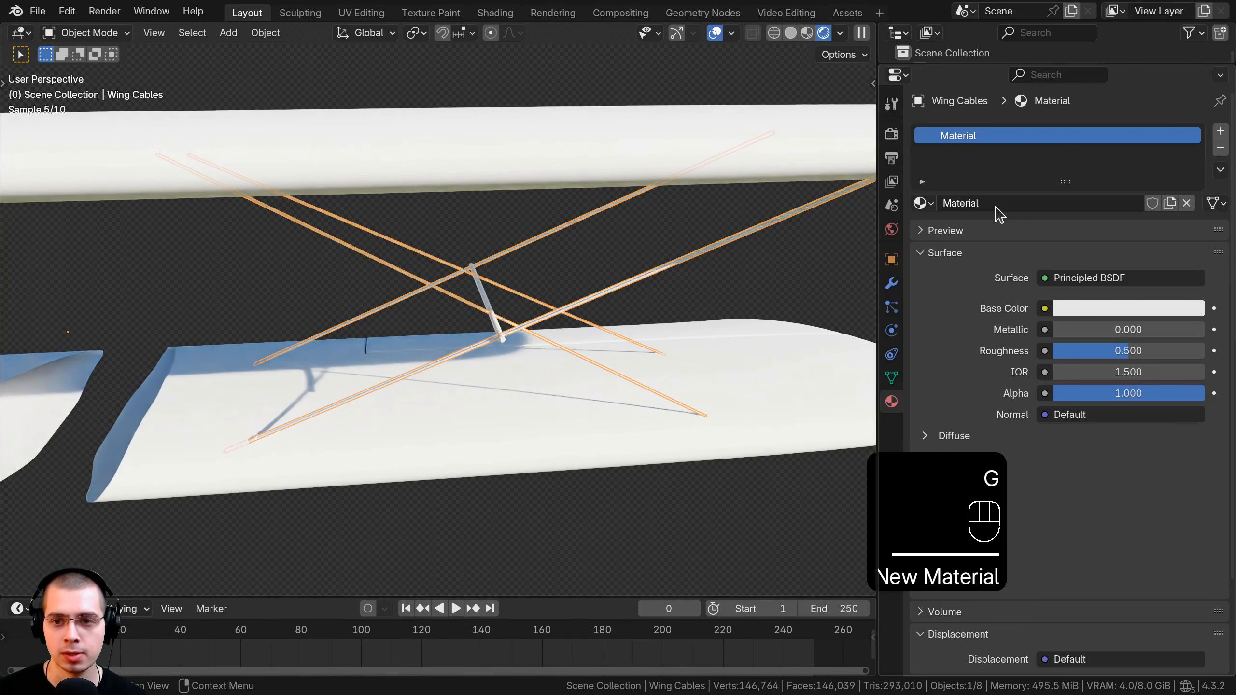
{"action": "double_click", "coordinate": [1000, 204]}
{"action": "type", "text": "Cab"}
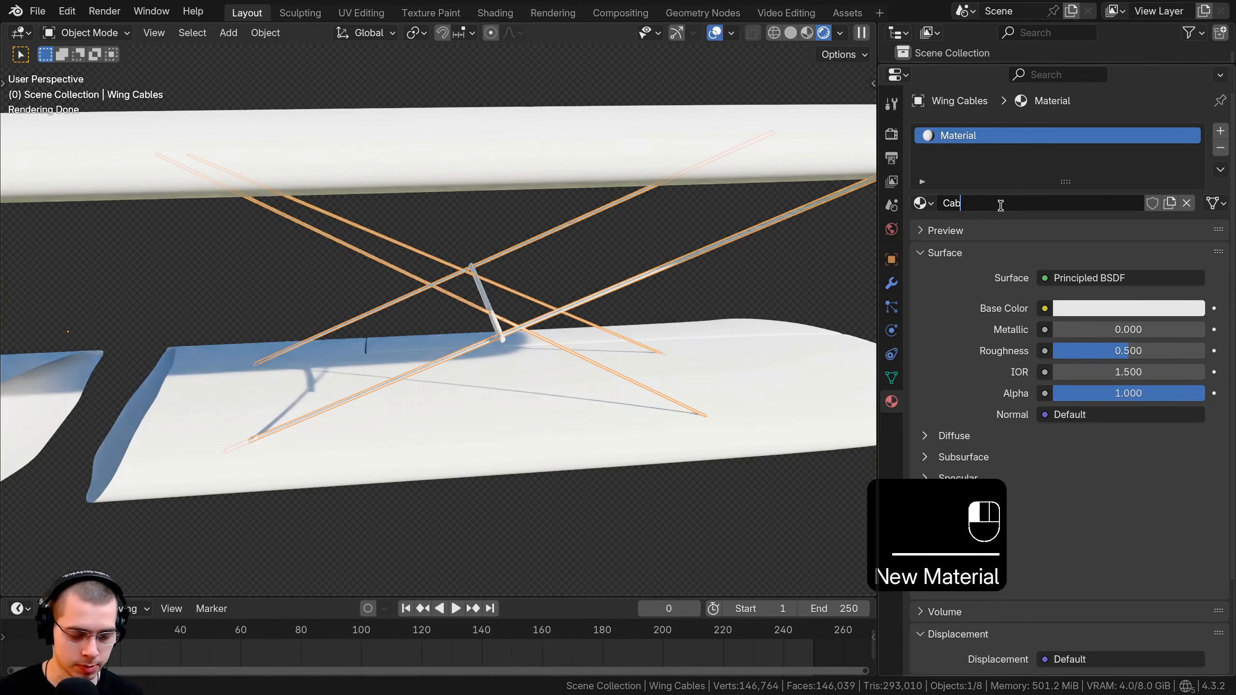
{"action": "type", "text": "les"}
{"action": "key", "text": "Return"}
{"action": "key", "text": "ctrl+v"}
{"action": "key", "text": "ctrl+v"}
{"action": "left_click", "coordinate": [1113, 308]}
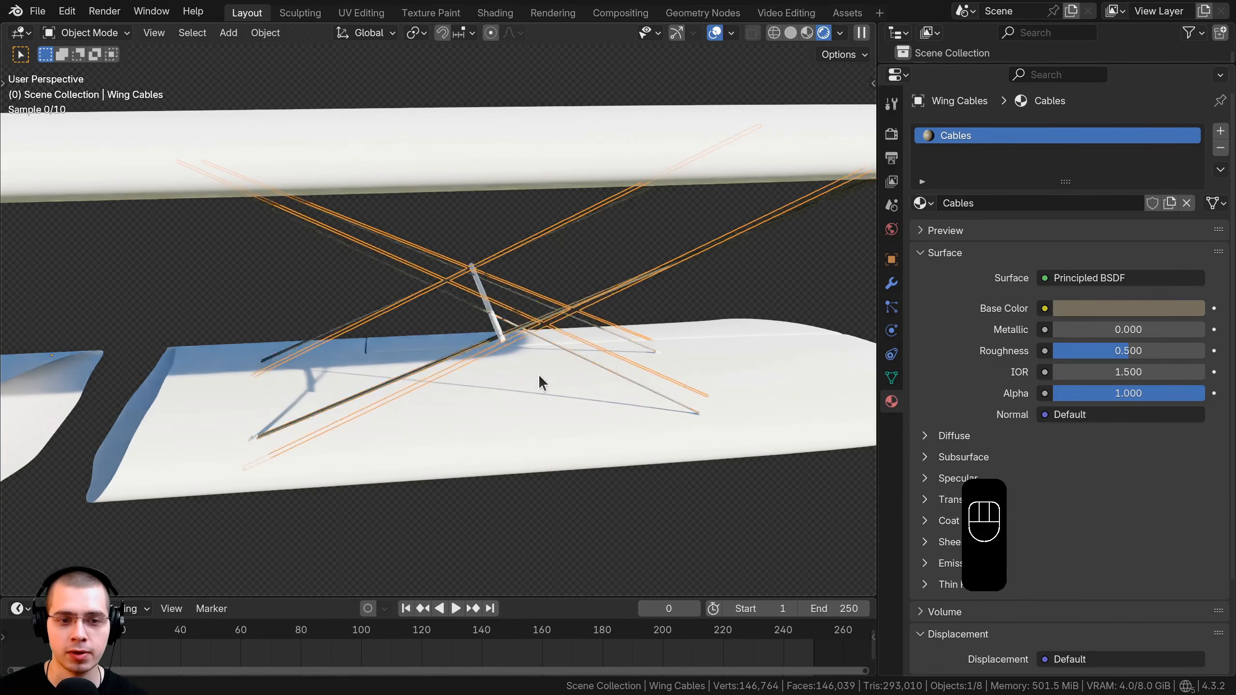
{"action": "middle_click_drag", "start_coordinate": [539, 374], "coordinate": [566, 285]}
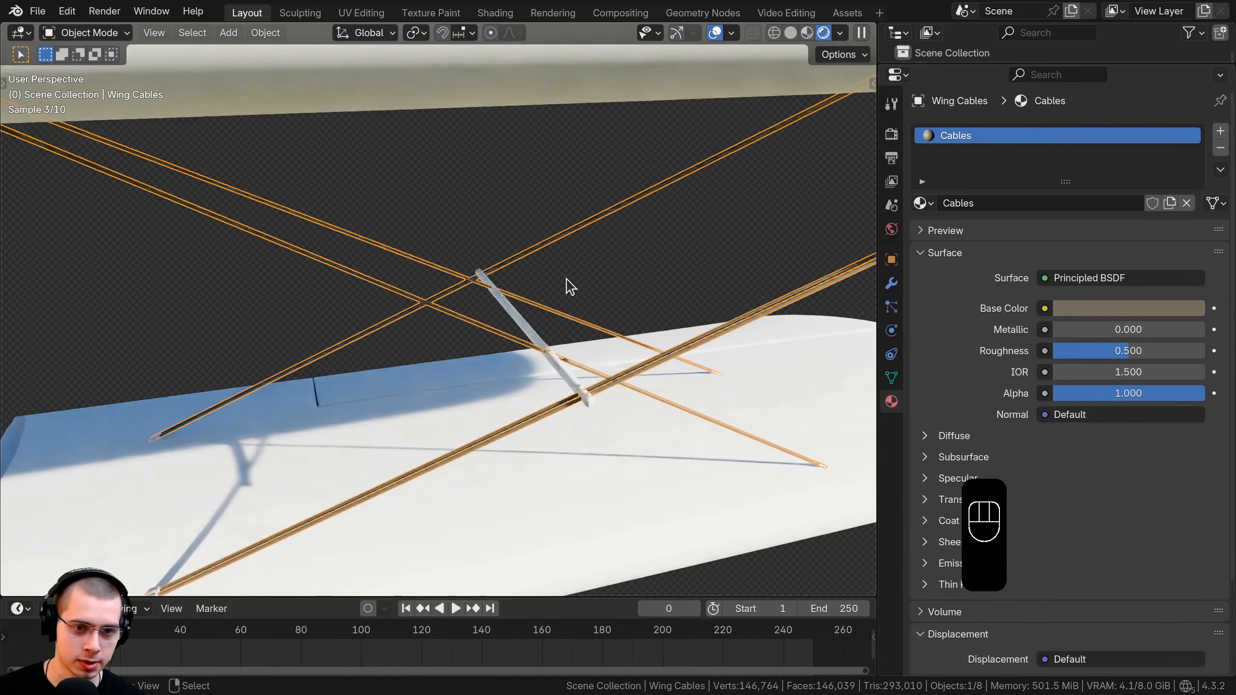
Hide the wing cables and select the wing cable connectors.
{"action": "key", "text": "h"}
{"action": "middle_click_drag", "start_coordinate": [556, 355], "coordinate": [586, 386]}
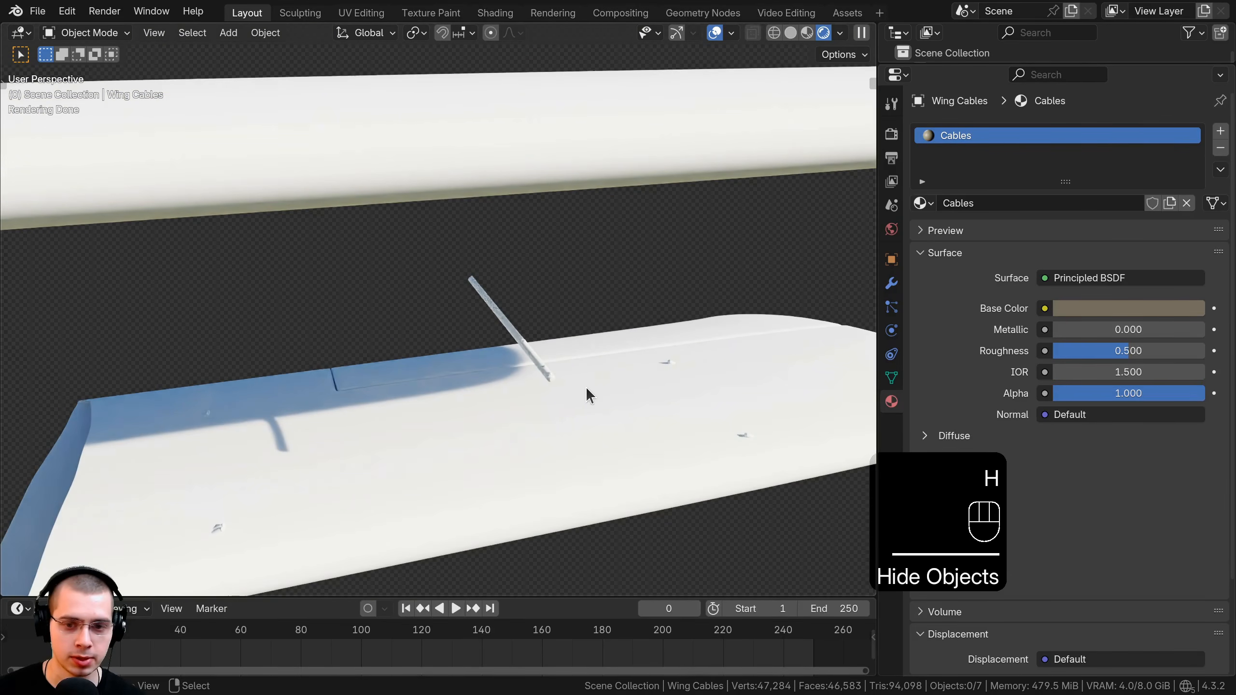
{"action": "left_click", "coordinate": [749, 438]}
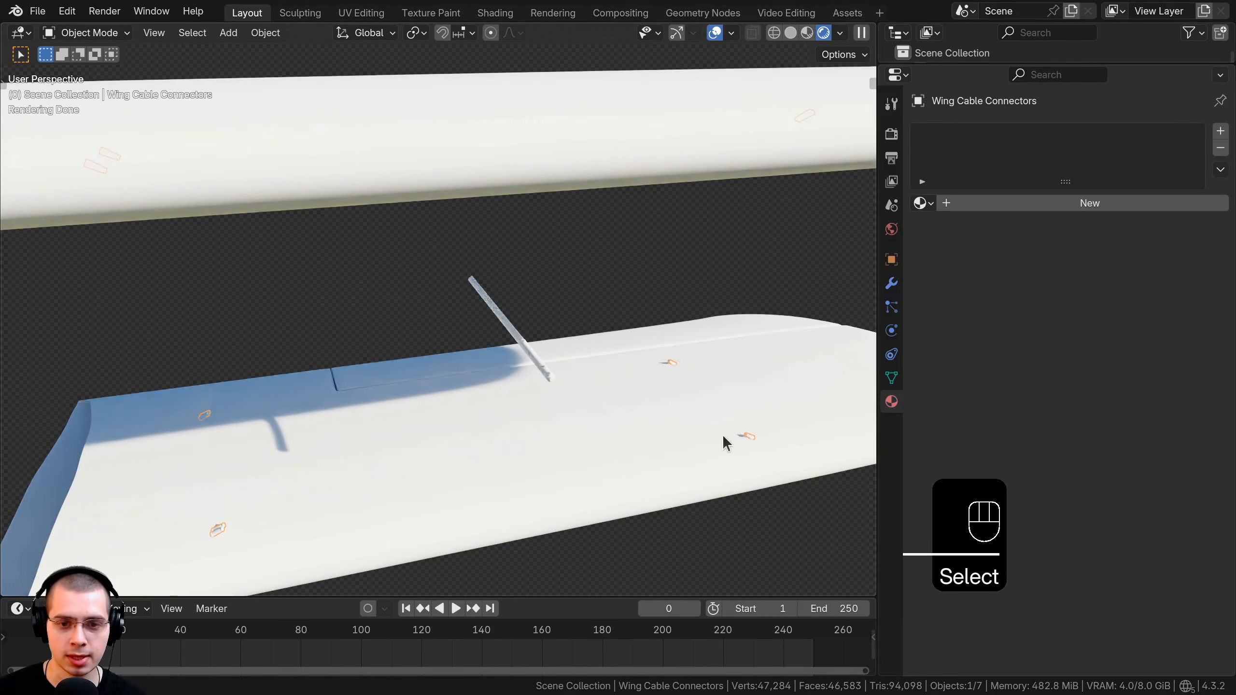
{"action": "middle_click_drag", "start_coordinate": [723, 441], "coordinate": [552, 372]}
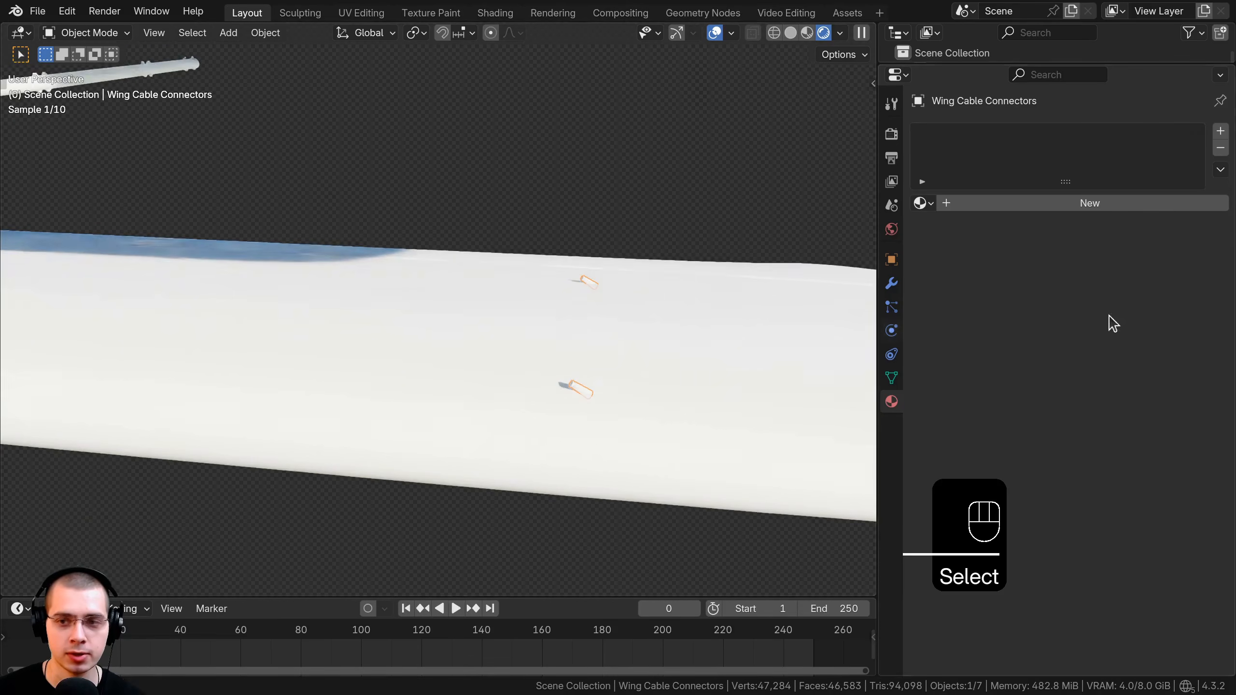
Give the connectors a new material named 'Cable Connectors'.
{"action": "left_click", "coordinate": [1112, 205]}
{"action": "double_click", "coordinate": [1002, 202]}
{"action": "type", "text": "Cable Connector"}
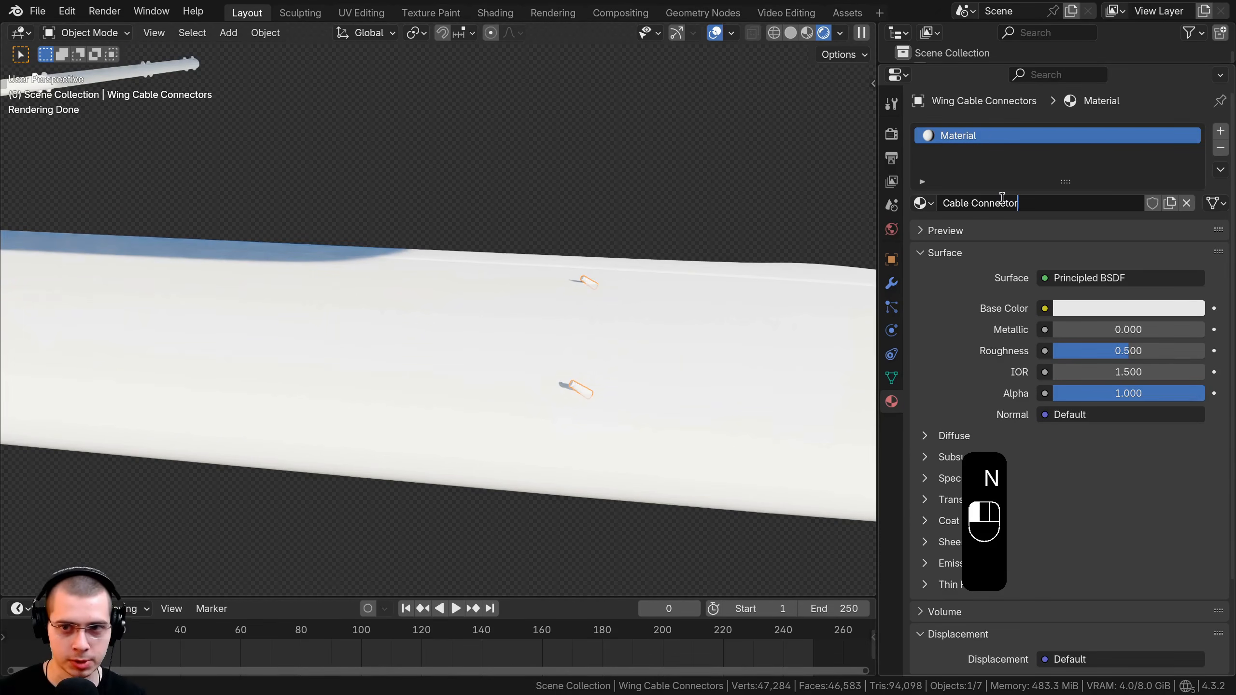
{"action": "type", "text": "s"}
{"action": "key", "text": "Return"}
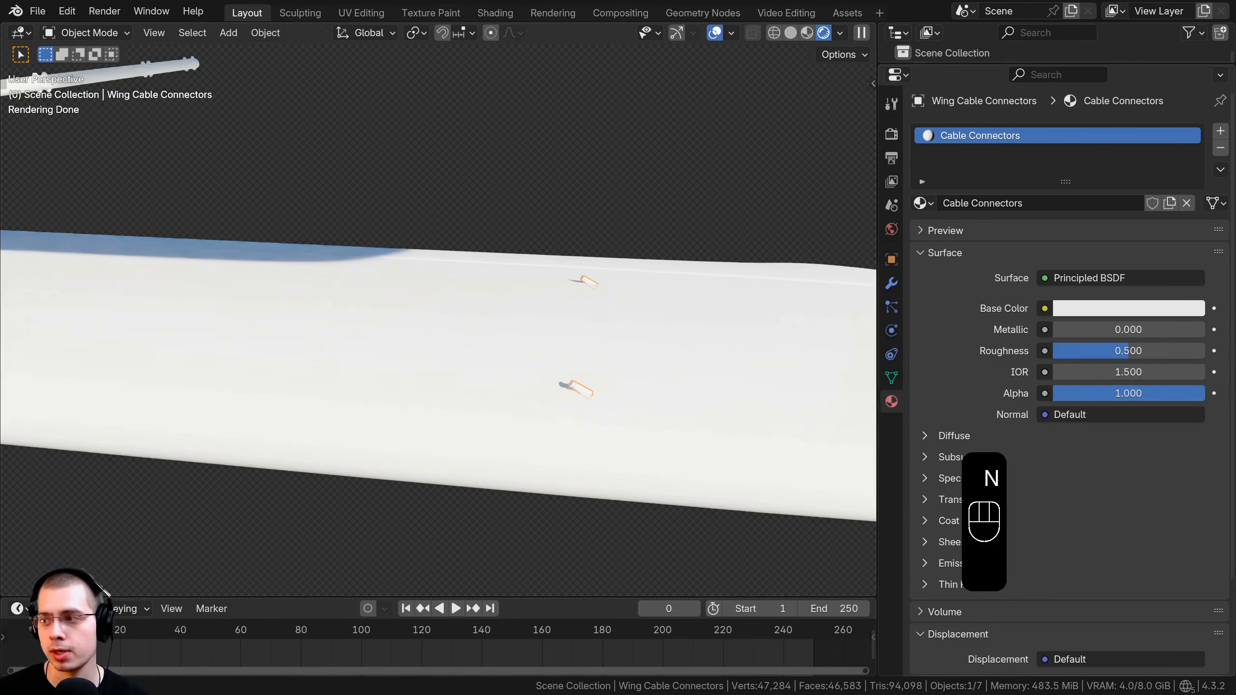
Make Cable Connectors fully metallic with 0.6 roughness and a grey #383838 base colour.
{"action": "left_click_drag", "start_coordinate": [1101, 328], "coordinate": [1192, 339]}
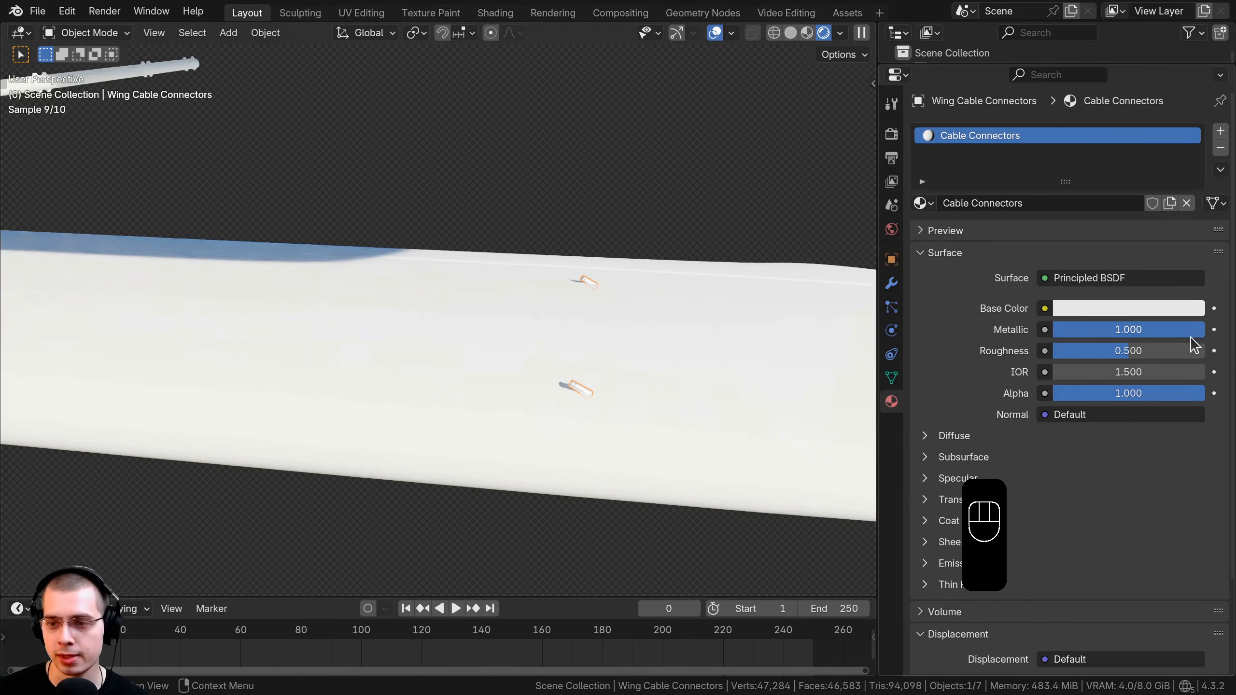
{"action": "left_click", "coordinate": [1153, 349]}
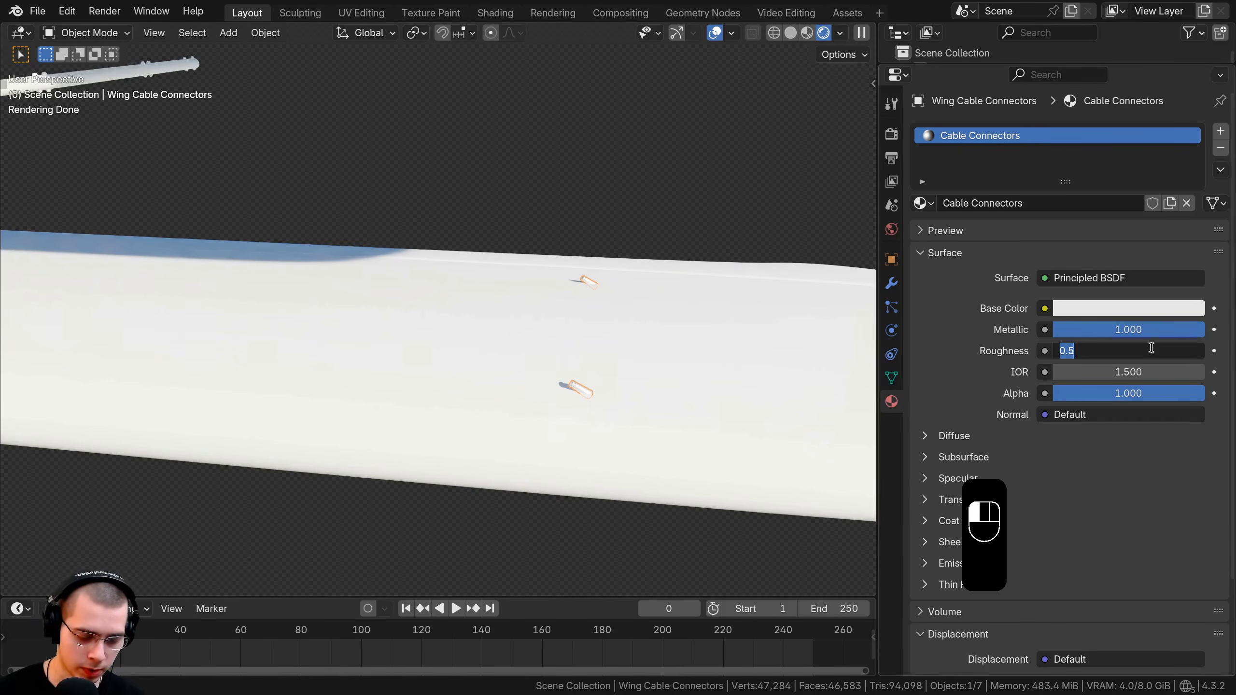
{"action": "type", "text": "0.6"}
{"action": "key", "text": "Return"}
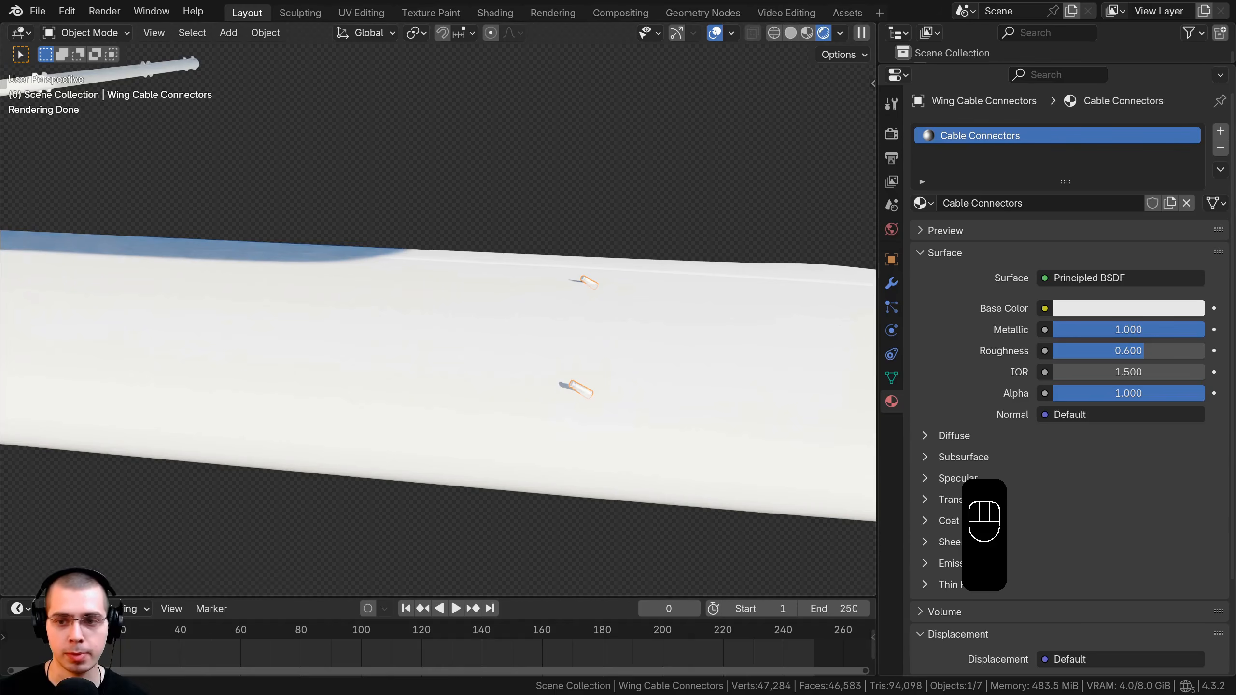
{"action": "left_click", "coordinate": [1113, 354]}
{"action": "key", "text": "Return"}
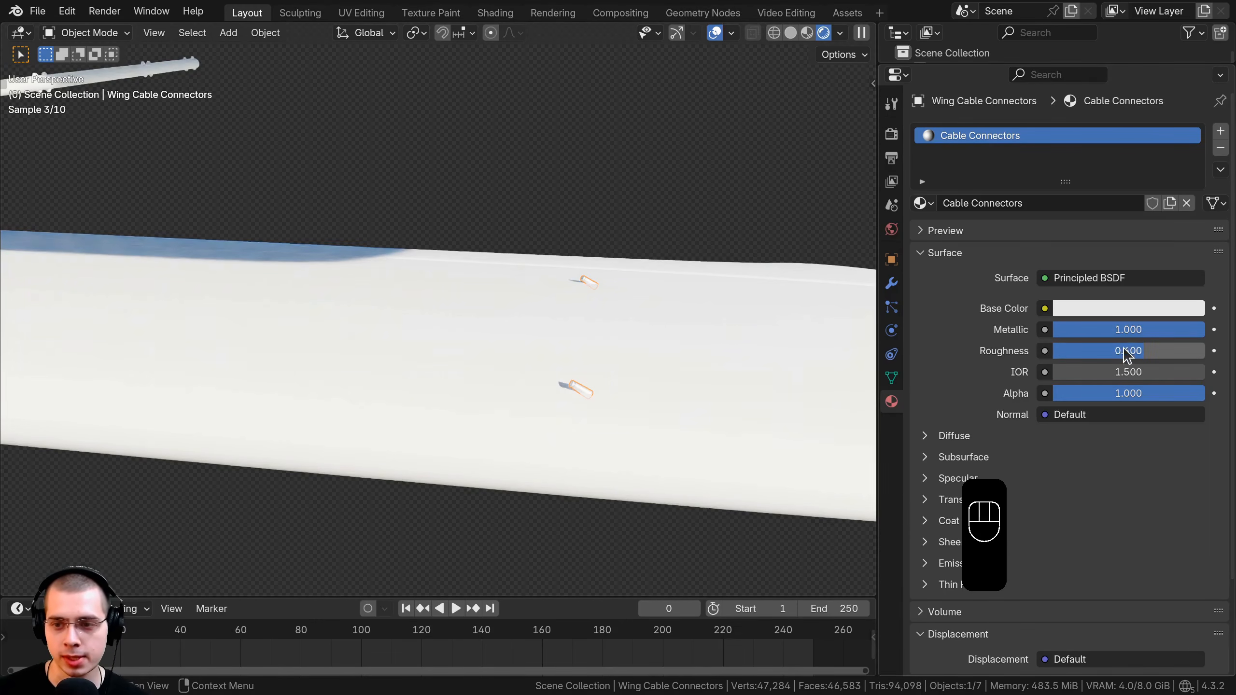
{"action": "left_click", "coordinate": [1107, 309]}
{"action": "key", "text": "ctrl+v"}
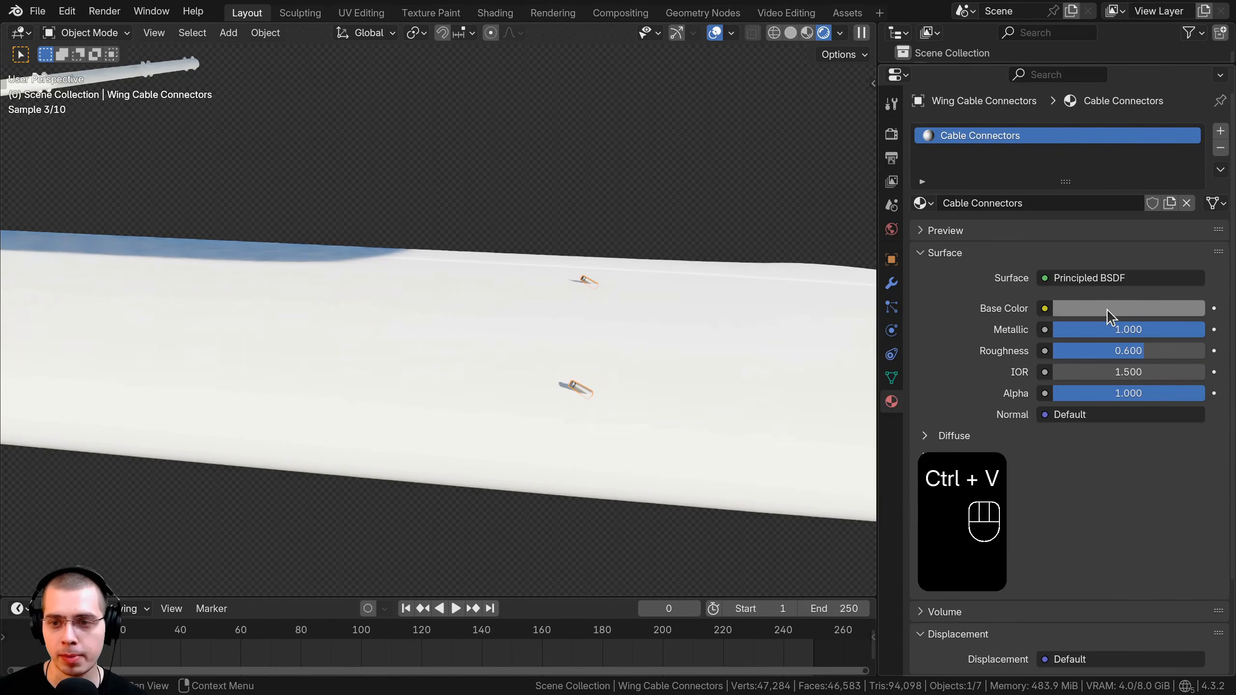
{"action": "left_click", "coordinate": [1107, 309]}
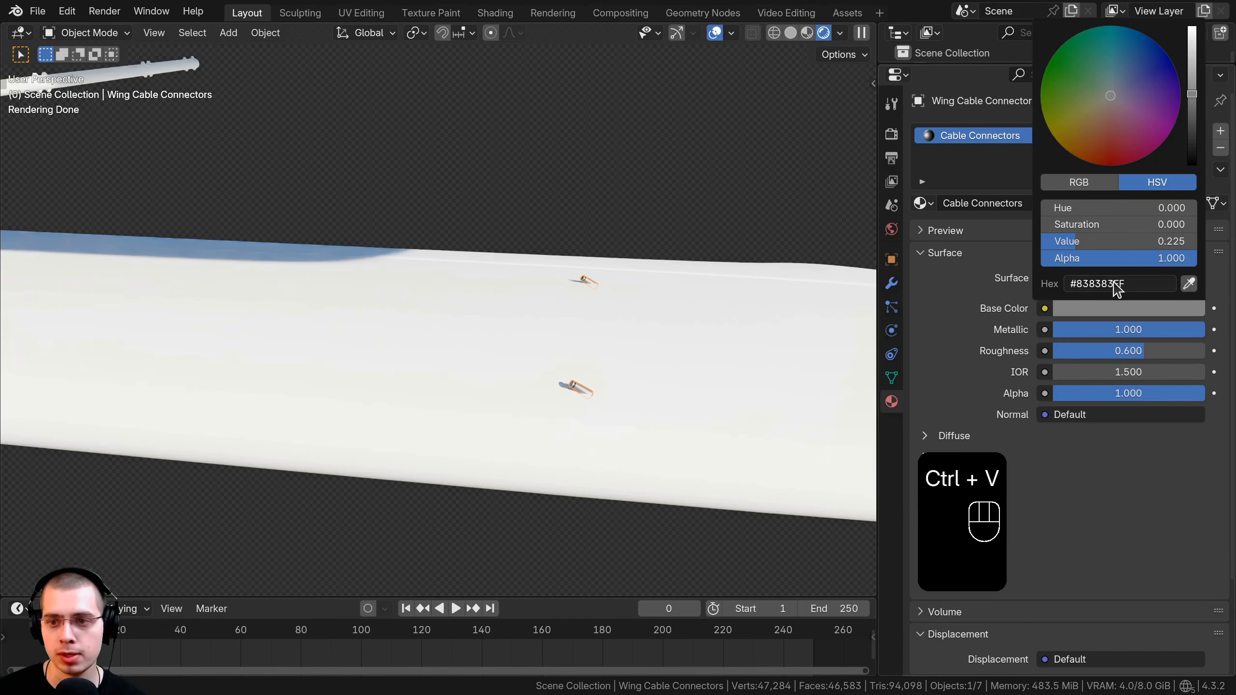
Hide the wing cable connectors and view both wings.
{"action": "middle_click_drag", "start_coordinate": [579, 387], "coordinate": [506, 352], "text": "shift"}
{"action": "scroll", "coordinate": [505, 351], "scroll_direction": "up", "scroll_amount": 9}
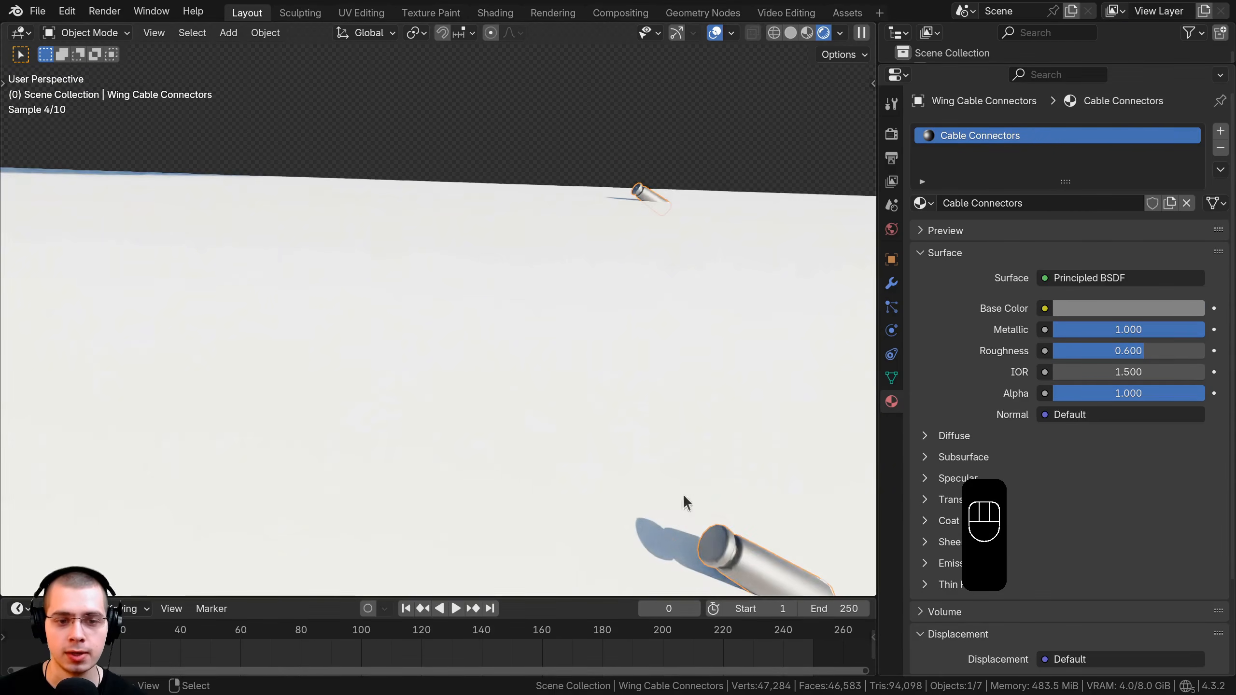
{"action": "middle_click_drag", "start_coordinate": [683, 494], "coordinate": [569, 379], "text": "shift"}
{"action": "key", "text": "h"}
{"action": "scroll", "coordinate": [494, 267], "scroll_direction": "down", "scroll_amount": 9}
{"action": "middle_click_drag", "start_coordinate": [494, 268], "coordinate": [650, 437], "text": "shift"}
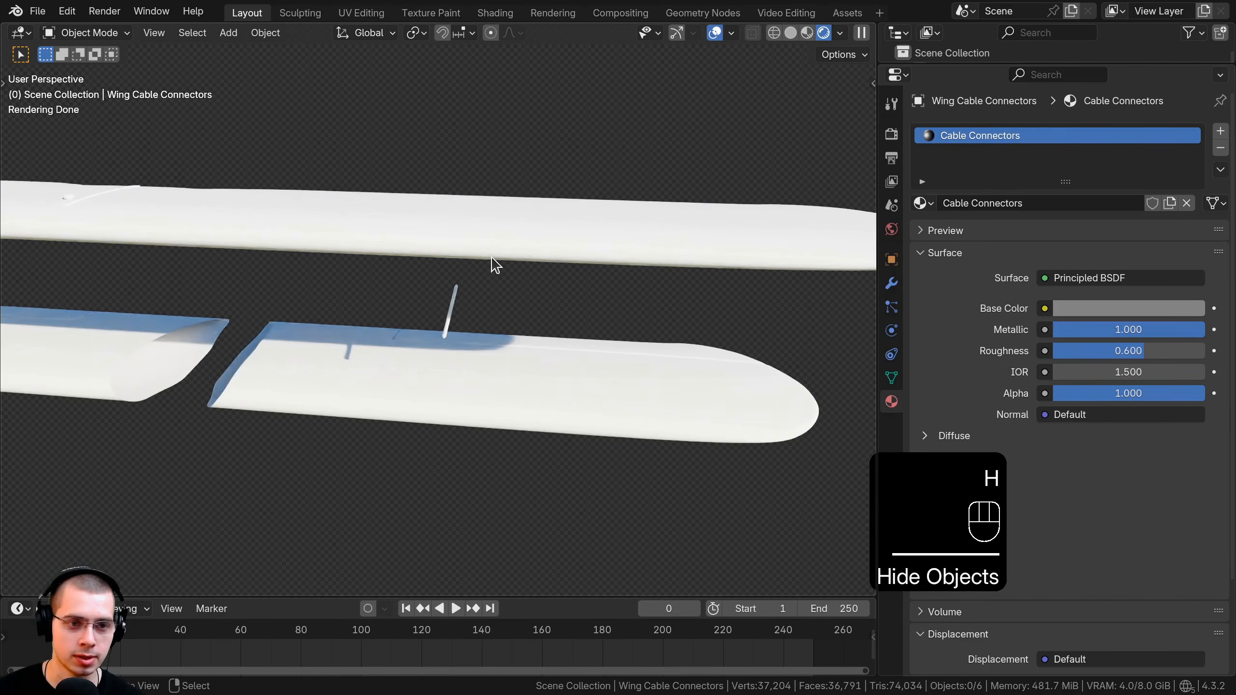
Save the blend file and select the Wing Cables Center object.
{"action": "key", "text": "ctrl+s"}
{"action": "scroll", "coordinate": [450, 292], "scroll_direction": "down", "scroll_amount": 1}
{"action": "middle_click_drag", "start_coordinate": [477, 397], "coordinate": [518, 385]}
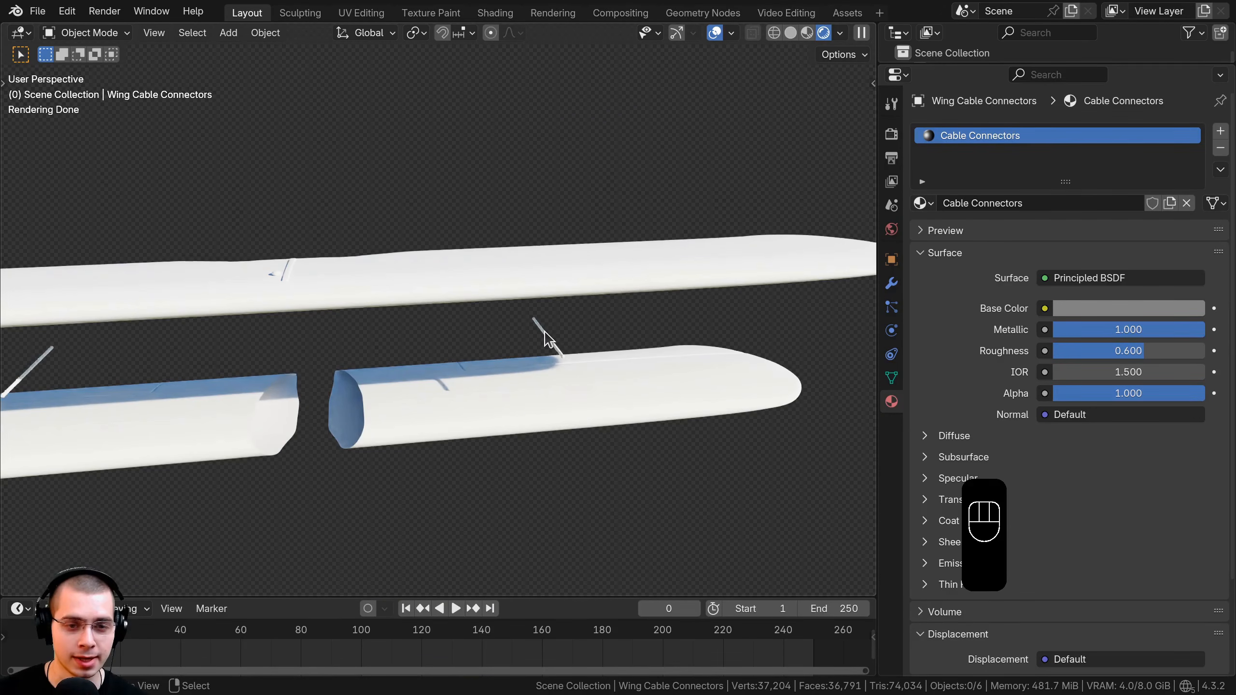
{"action": "left_click", "coordinate": [545, 334]}
{"action": "middle_click_drag", "start_coordinate": [535, 319], "coordinate": [428, 341]}
{"action": "scroll", "coordinate": [433, 341], "scroll_direction": "up", "scroll_amount": 2}
{"action": "middle_click_drag", "start_coordinate": [438, 338], "coordinate": [486, 304]}
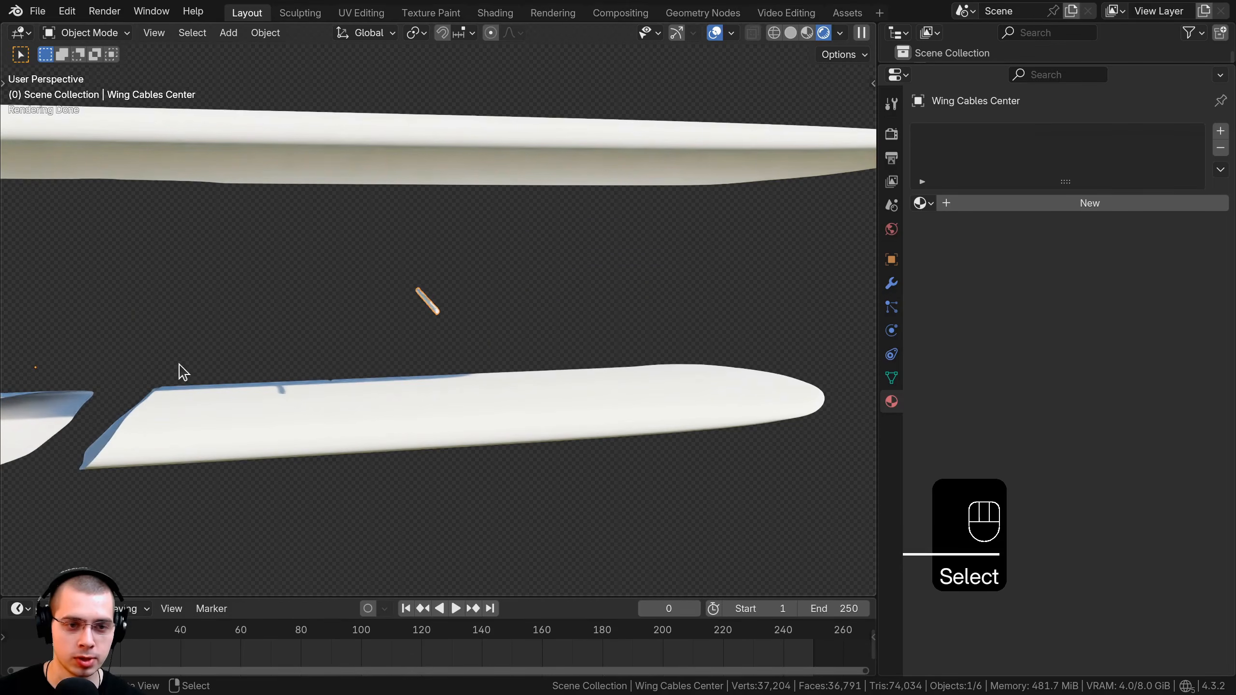
Give the cable a new dark material named 'Wing Cable Support'.
{"action": "left_click", "coordinate": [1093, 204]}
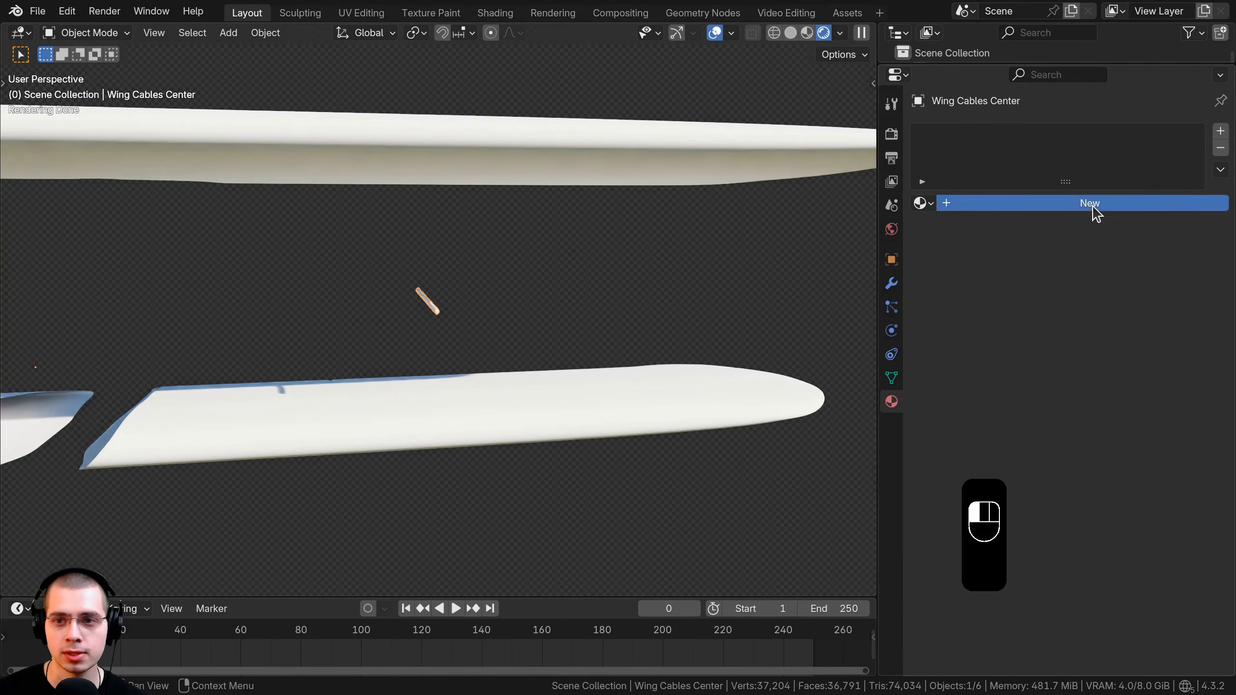
{"action": "double_click", "coordinate": [965, 204]}
{"action": "type", "text": "Wing Cable Support"}
{"action": "key", "text": "Return"}
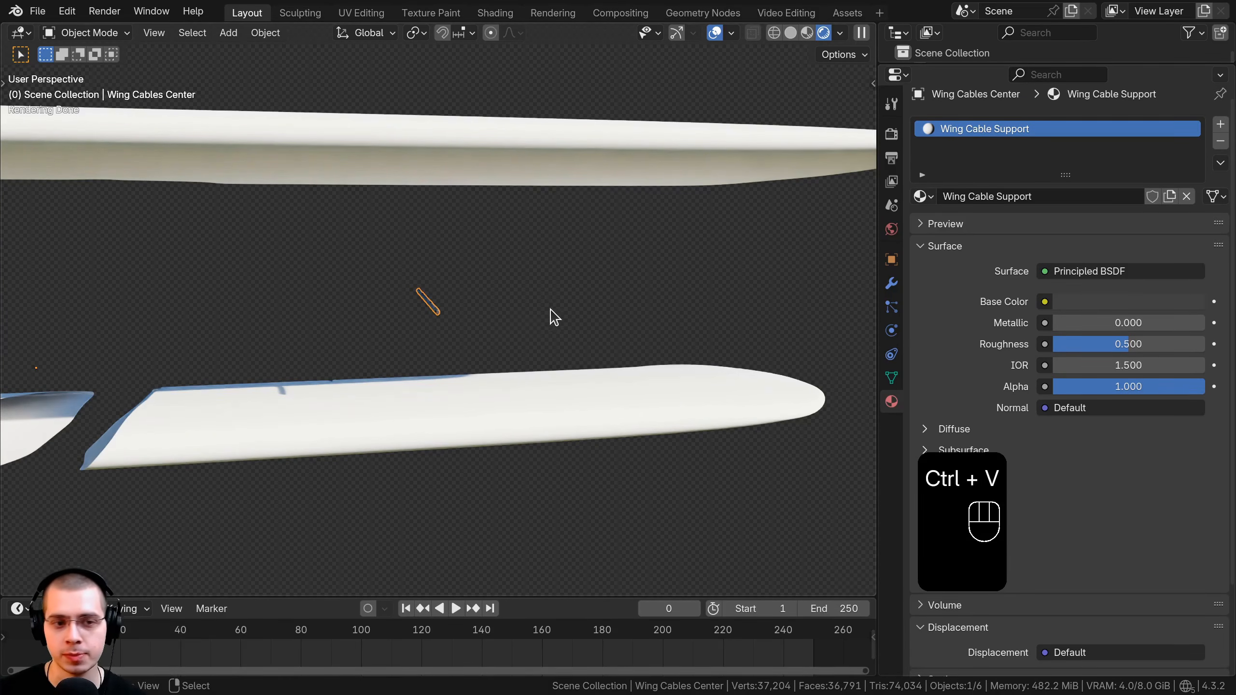
{"action": "scroll", "coordinate": [556, 307], "scroll_direction": "up", "scroll_amount": 4}
{"action": "left_click", "coordinate": [1086, 302]}
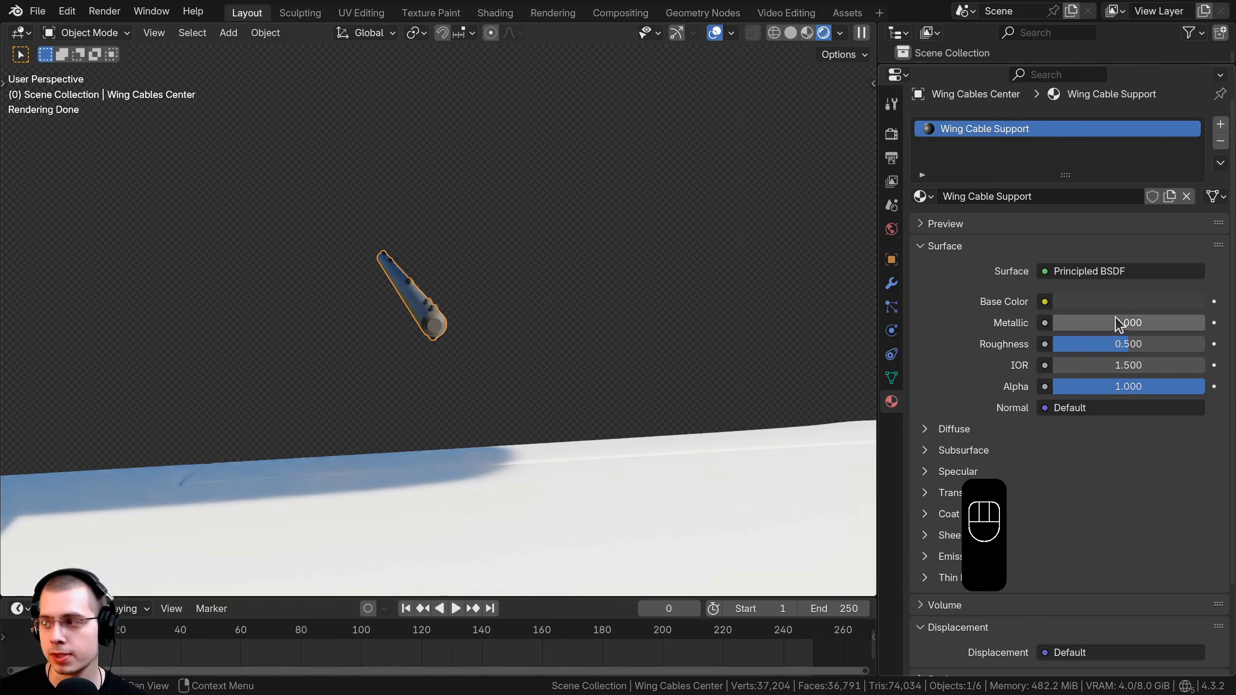
In Edit Mode, select only the cable's knobs by selecting the linked body and inverting.
{"action": "middle_click_drag", "start_coordinate": [700, 306], "coordinate": [607, 335]}
{"action": "key", "text": "Tab"}
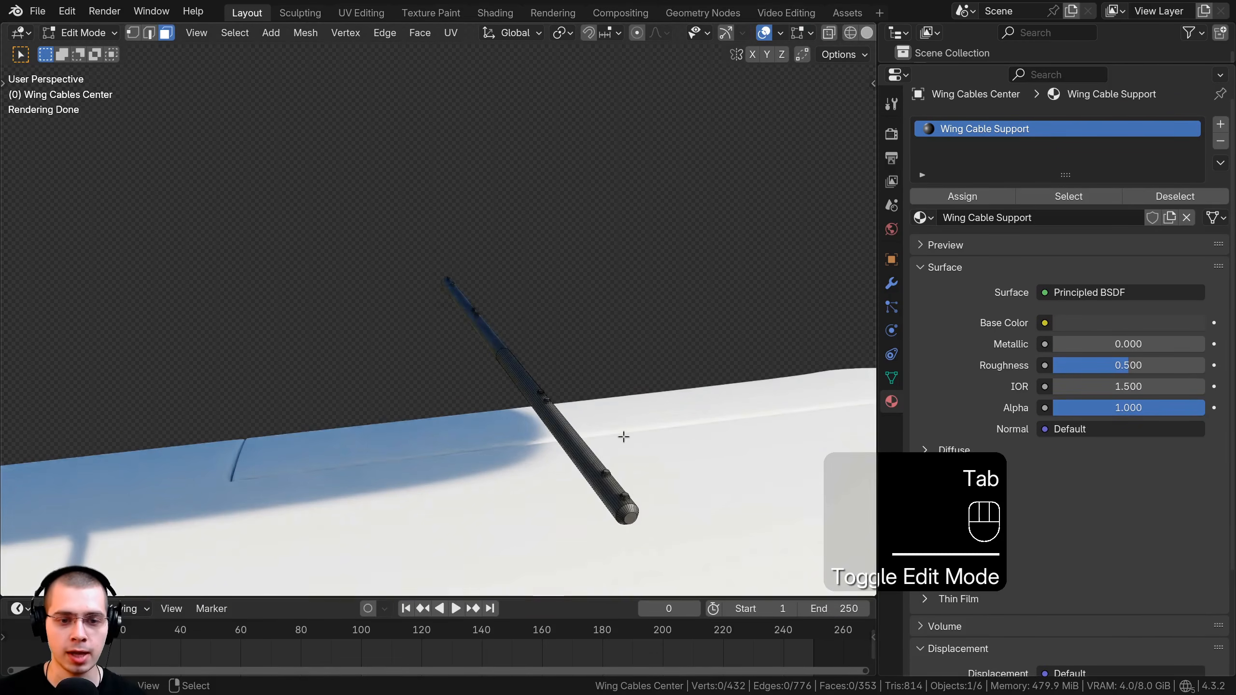
{"action": "key", "text": "a"}
{"action": "middle_click_drag", "start_coordinate": [623, 433], "coordinate": [574, 378]}
{"action": "middle_click_drag", "start_coordinate": [548, 457], "coordinate": [542, 388], "text": "shift"}
{"action": "scroll", "coordinate": [541, 388], "scroll_direction": "up", "scroll_amount": 2}
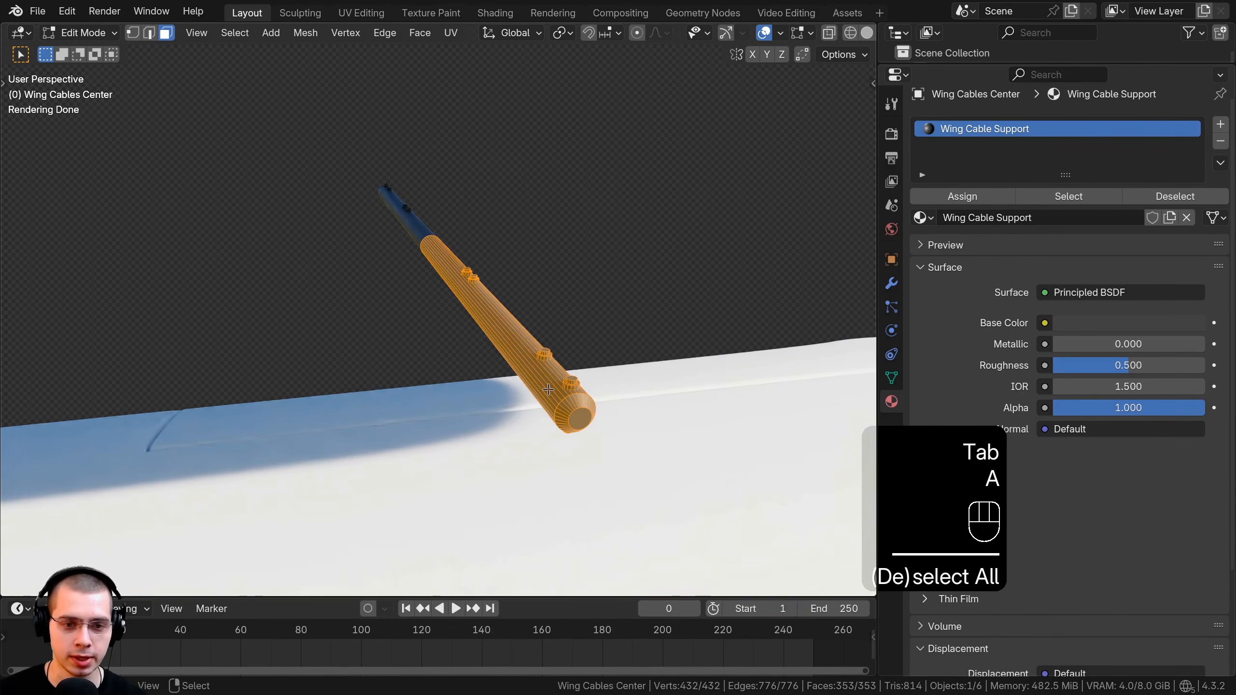
{"action": "key", "text": "a"}
{"action": "key", "text": "l"}
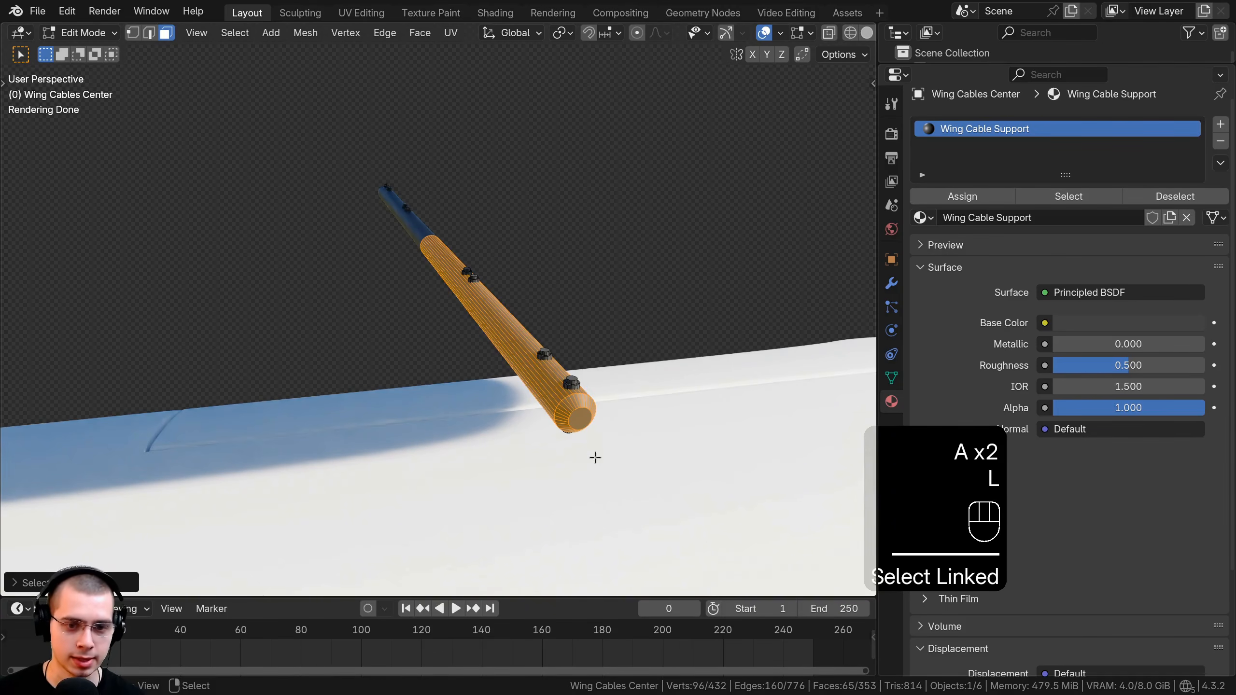
{"action": "key", "text": "ctrl+i"}
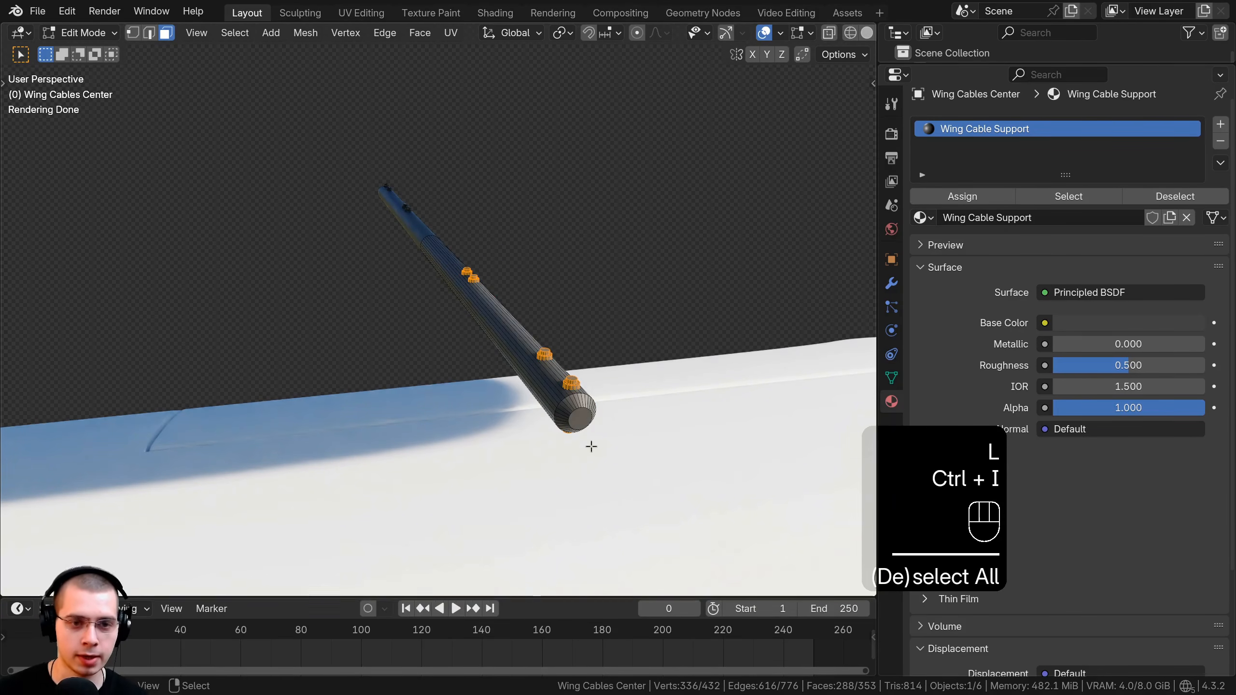
Assign the Bolts material to the knobs through a second material slot.
{"action": "left_click", "coordinate": [1220, 125]}
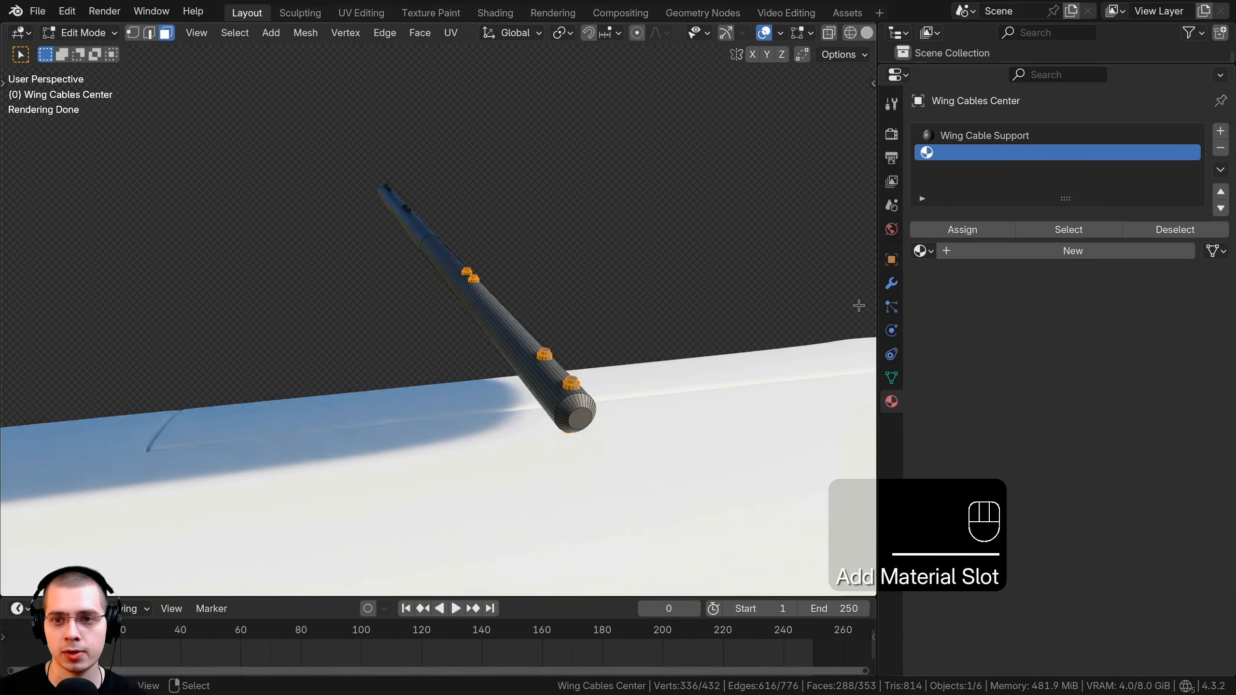
{"action": "left_click", "coordinate": [921, 252]}
{"action": "type", "text": "bol"}
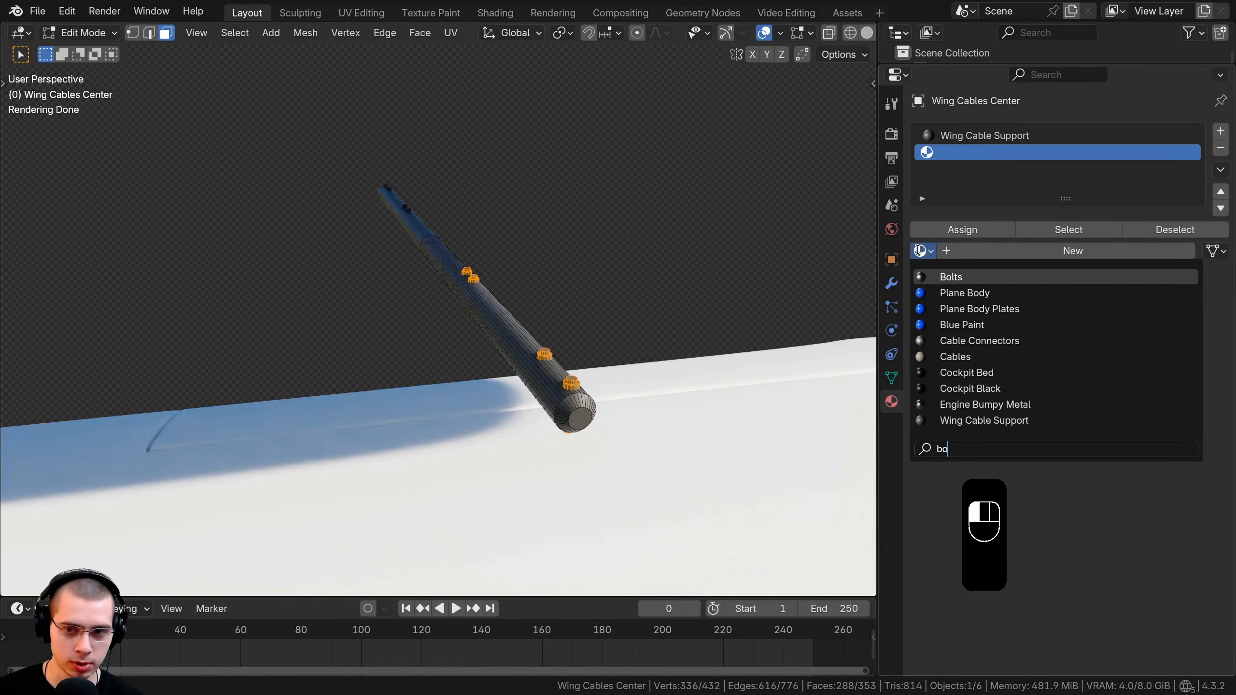
{"action": "left_click", "coordinate": [937, 276]}
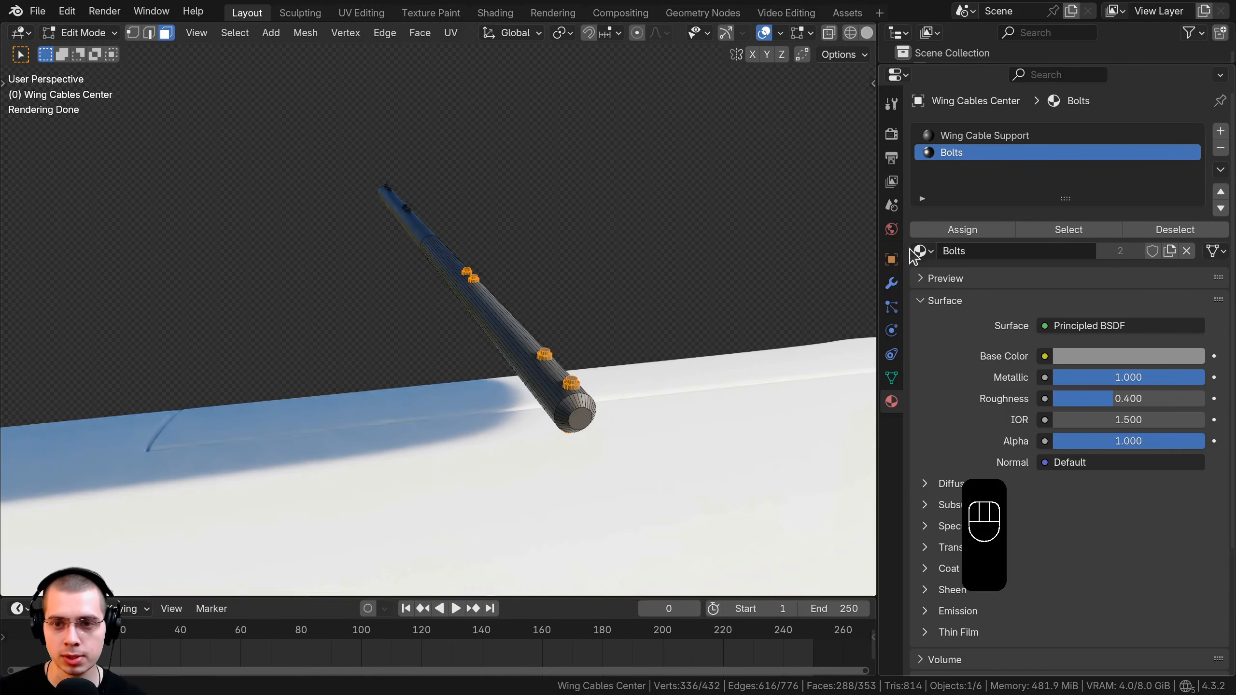
{"action": "left_click", "coordinate": [947, 231]}
Return to Object Mode and hide the centre wing cable.
{"action": "key", "text": "Tab"}
{"action": "key", "text": "h"}
{"action": "middle_click_drag", "start_coordinate": [555, 360], "coordinate": [372, 414]}
{"action": "middle_click_drag", "start_coordinate": [301, 287], "coordinate": [560, 304], "text": "shift"}
Give the Wing Top Cap a new 'Wing Cap' material with base colour #353535.
{"action": "scroll", "coordinate": [433, 379], "scroll_direction": "up", "scroll_amount": 3}
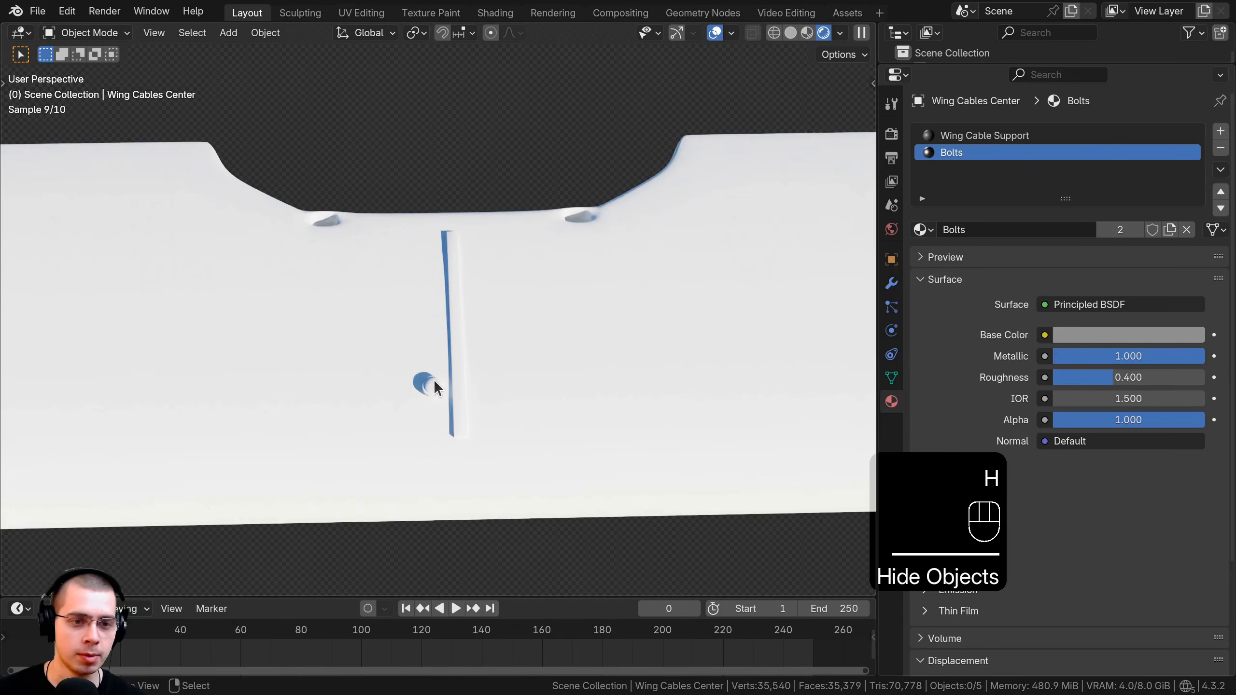
{"action": "left_click", "coordinate": [433, 380]}
{"action": "key", "text": "KP_Decimal"}
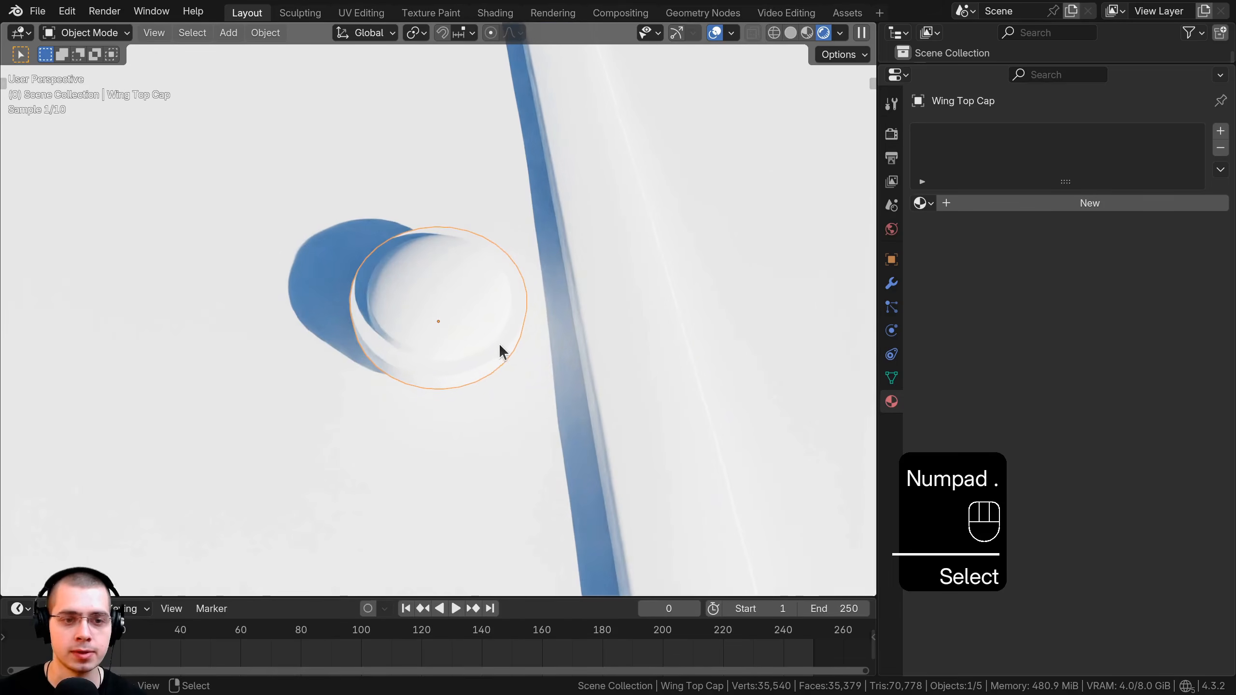
{"action": "left_click", "coordinate": [1117, 204], "text": "shift"}
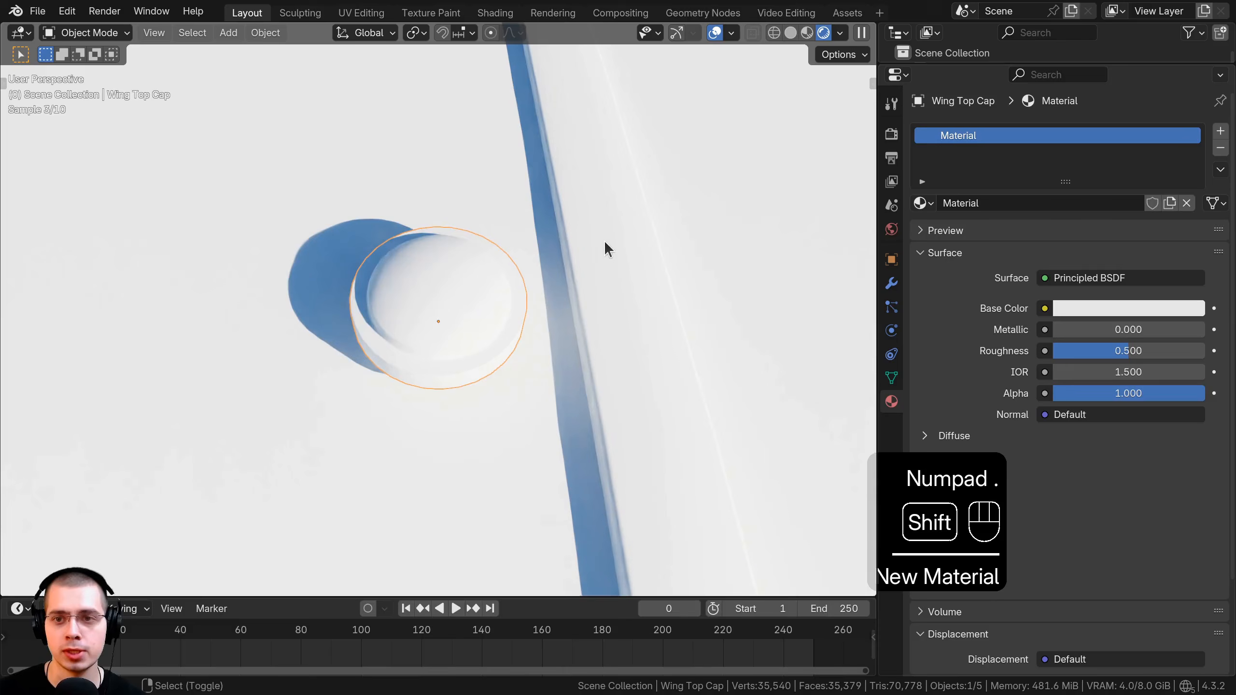
{"action": "double_click", "coordinate": [968, 136]}
{"action": "type", "text": "Wing Cap"}
{"action": "key", "text": "Return"}
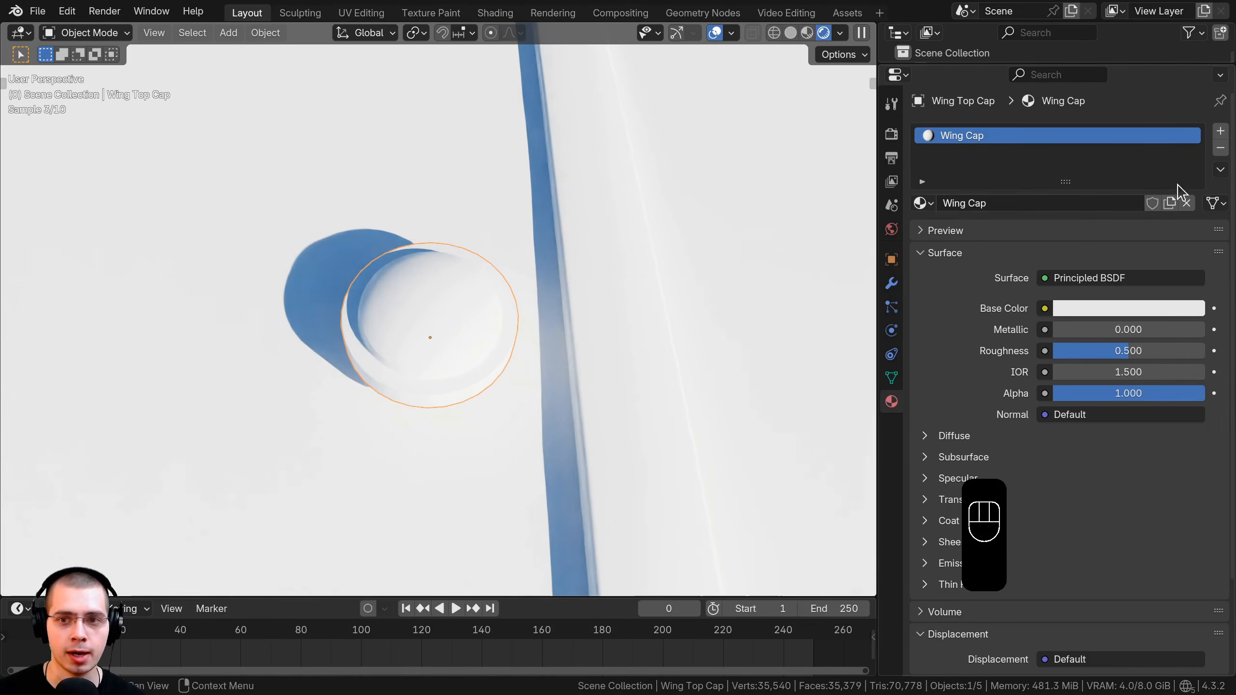
{"action": "key", "text": "ctrl+v"}
{"action": "middle_click_drag", "start_coordinate": [248, 340], "coordinate": [297, 341]}
{"action": "left_click", "coordinate": [1156, 308]}
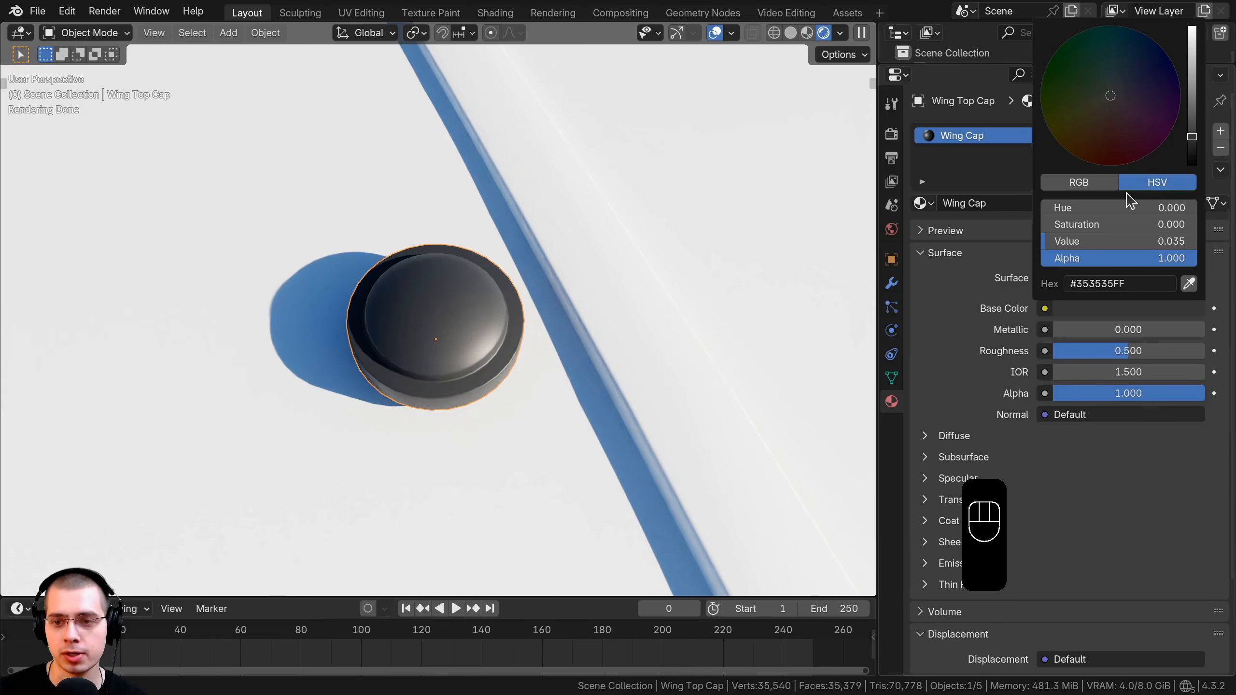
{"action": "middle_click_drag", "start_coordinate": [429, 386], "coordinate": [485, 208]}
Hide the Wing Top Cap and give the Wing Top Rectangle a new 'Yellow Paint' material.
{"action": "key", "text": "h"}
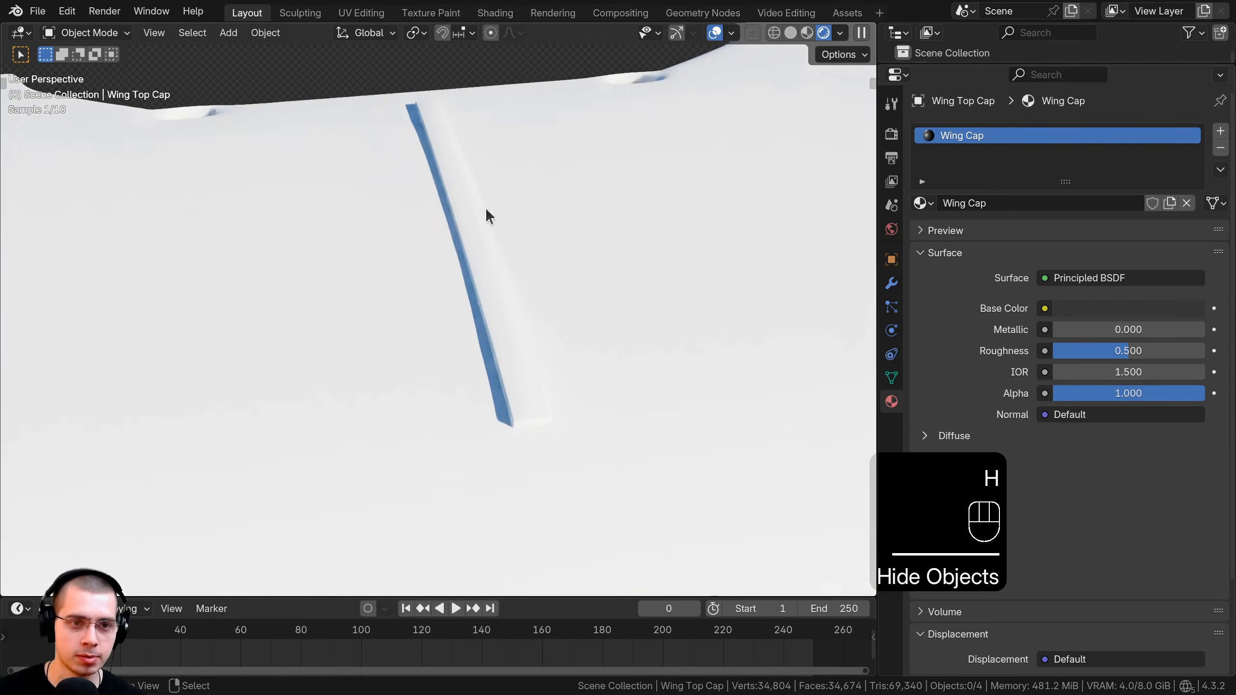
{"action": "left_click", "coordinate": [417, 167]}
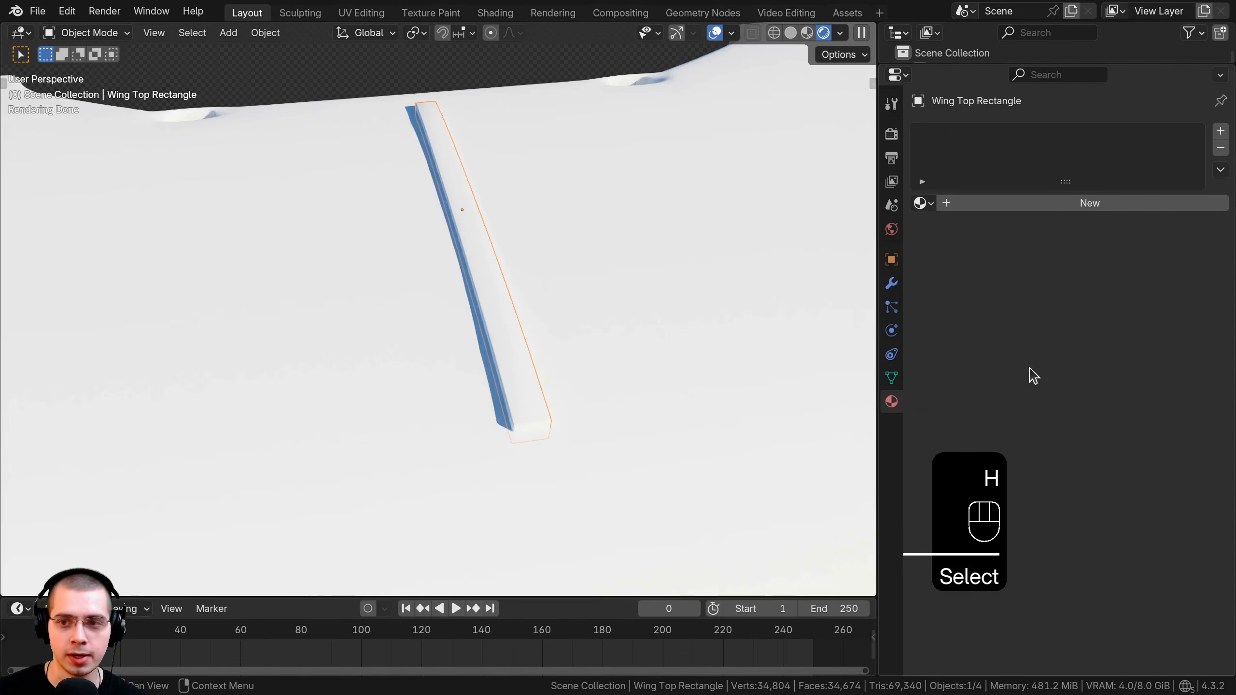
{"action": "left_click", "coordinate": [1046, 202]}
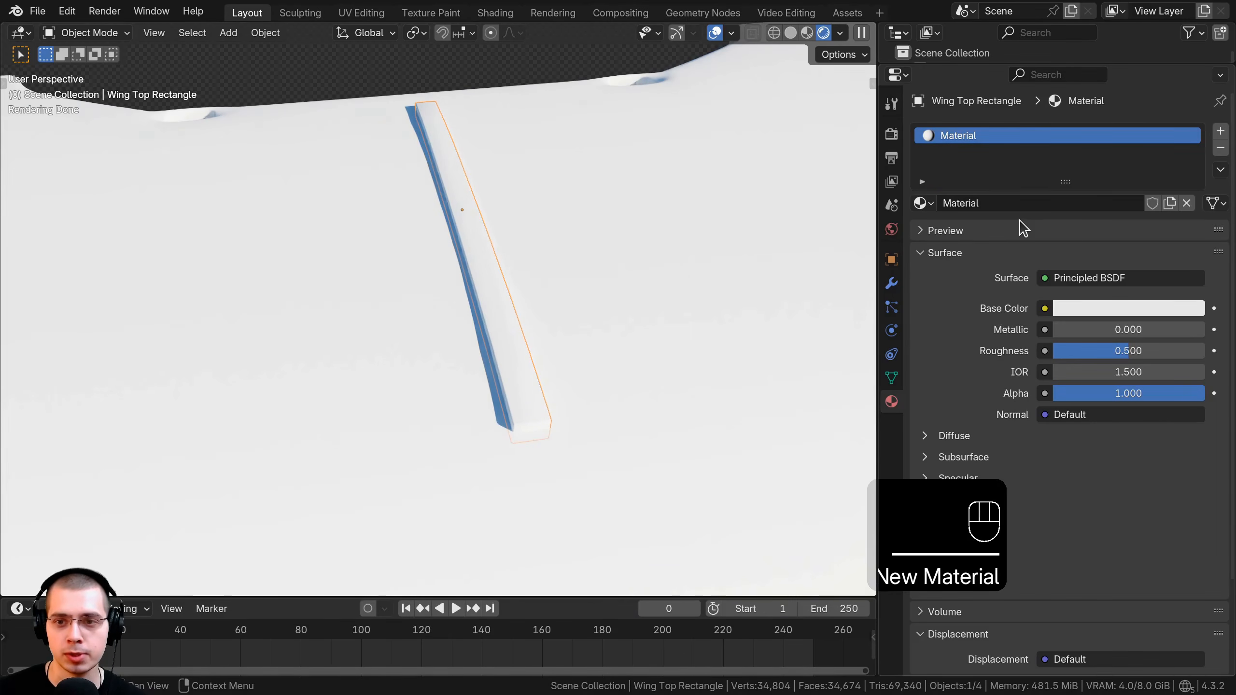
{"action": "double_click", "coordinate": [1031, 139]}
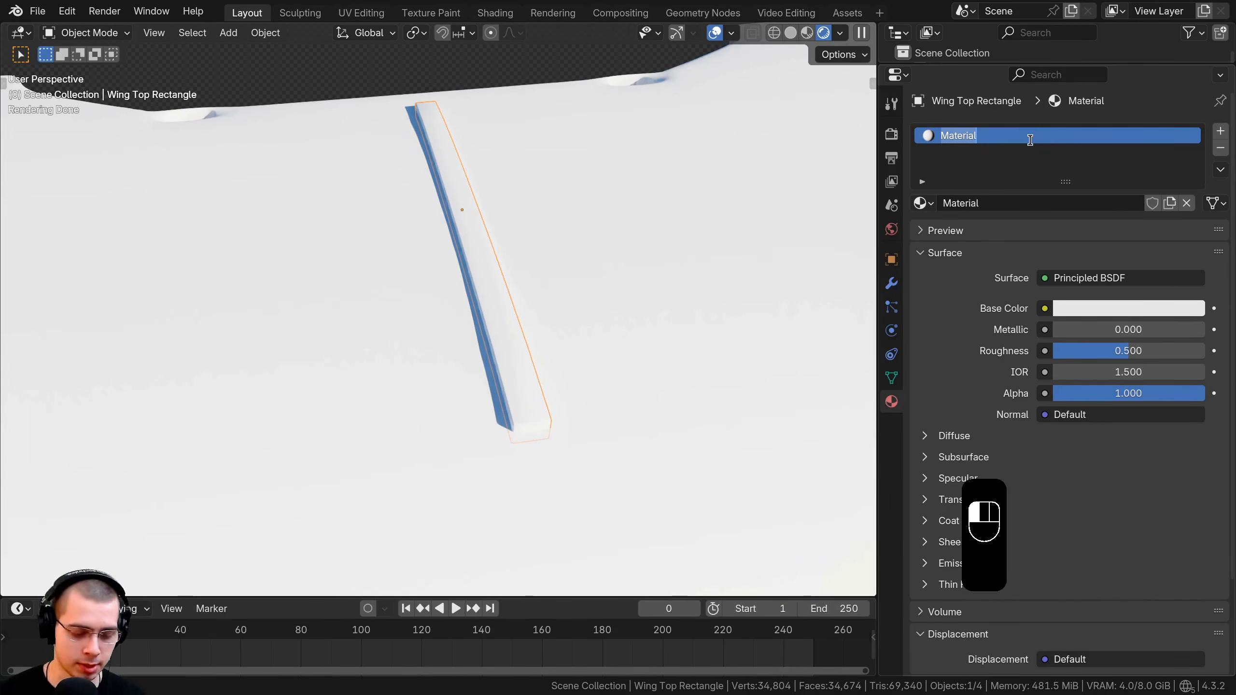
{"action": "type", "text": "Yellow Pain"}
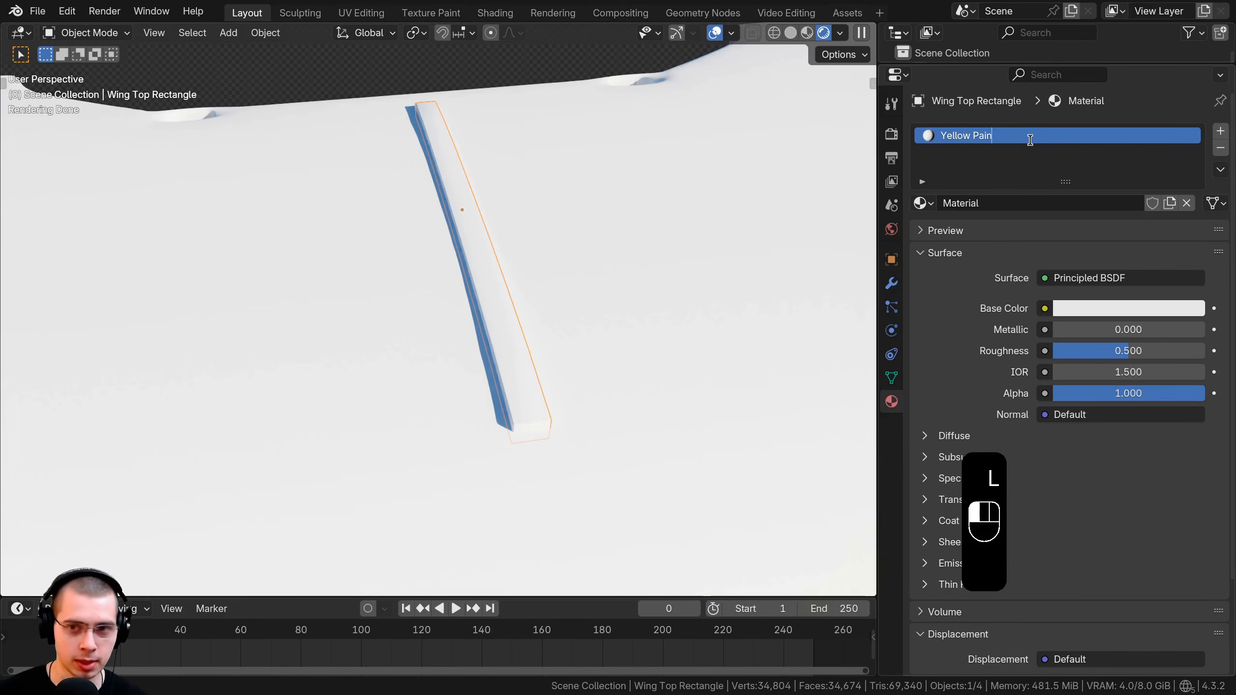
{"action": "key", "text": "Return"}
{"action": "double_click", "coordinate": [1032, 141]}
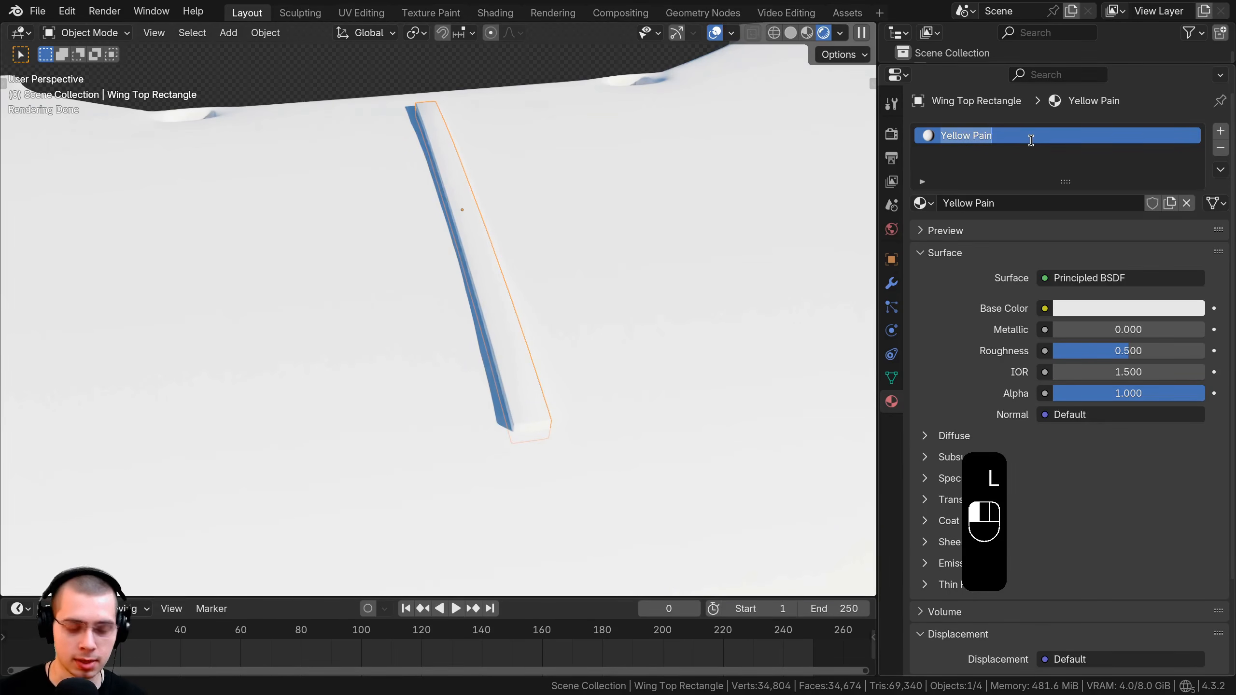
{"action": "left_click", "coordinate": [1032, 140]}
{"action": "type", "text": "t"}
{"action": "key", "text": "Return"}
Link the Yellow Paint material to the Top Wing, Bottom Wing and Wing Top Rectangle.
{"action": "scroll", "coordinate": [577, 241], "scroll_direction": "down", "scroll_amount": 5}
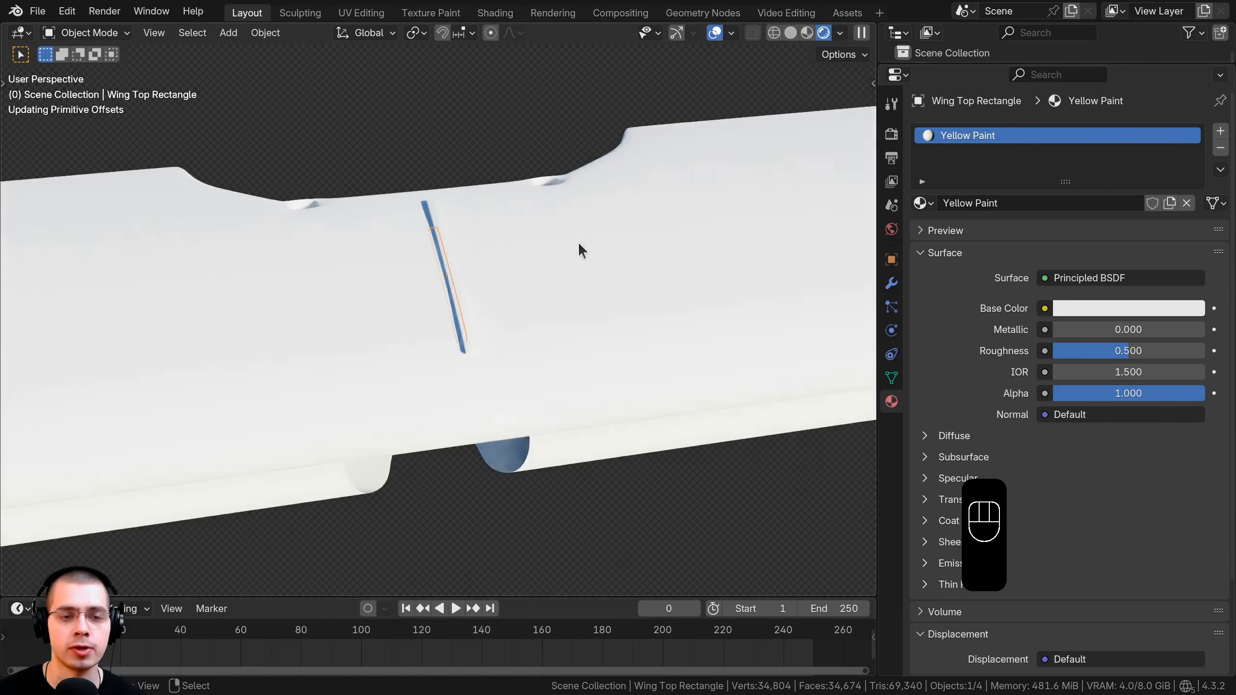
{"action": "middle_click_drag", "start_coordinate": [489, 291], "coordinate": [511, 313]}
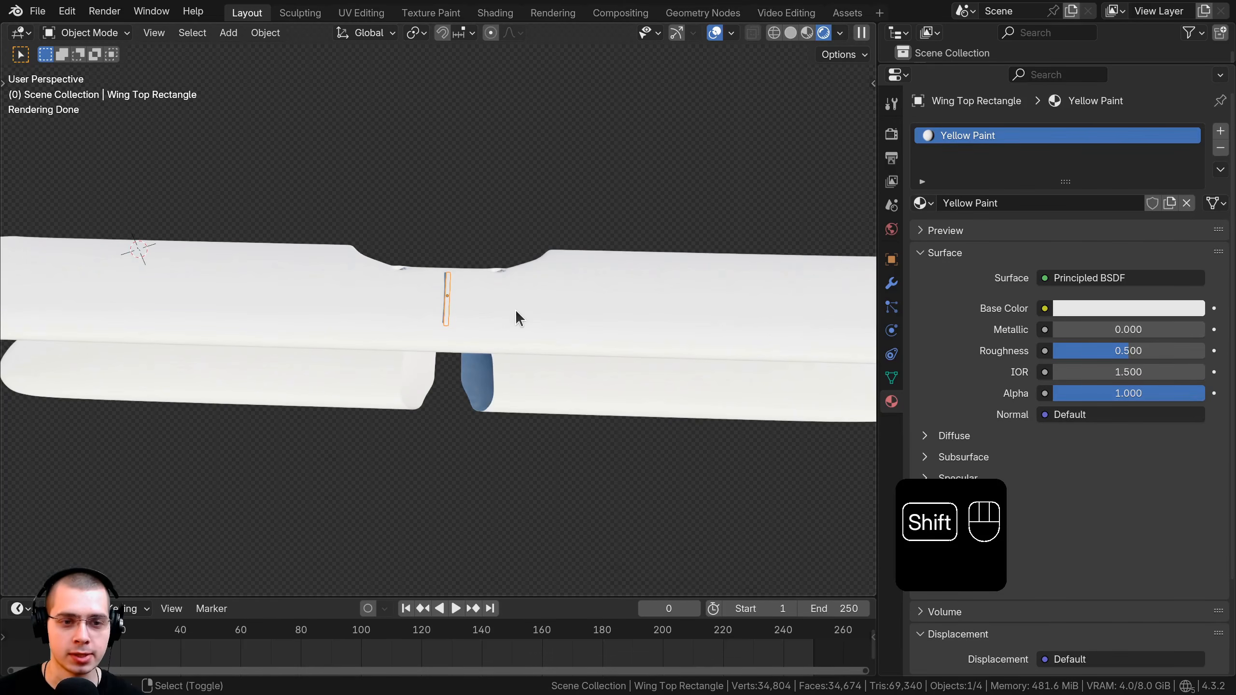
{"action": "right_click", "coordinate": [516, 309], "text": "shift"}
{"action": "right_click", "coordinate": [543, 391], "text": "shift"}
{"action": "middle_click_drag", "start_coordinate": [543, 390], "coordinate": [374, 368]}
{"action": "mouse_move", "coordinate": [632, 482]}
{"action": "middle_mouse_down"}
{"action": "mouse_move", "coordinate": [526, 403]}
{"action": "mouse_move", "coordinate": [653, 365]}
{"action": "mouse_move", "coordinate": [480, 343]}
{"action": "mouse_move", "coordinate": [529, 371]}
{"action": "middle_mouse_up"}
{"action": "left_click", "coordinate": [471, 337], "text": "shift"}
{"action": "key", "text": "ctrl+l"}
{"action": "mouse_move", "coordinate": [530, 372]}
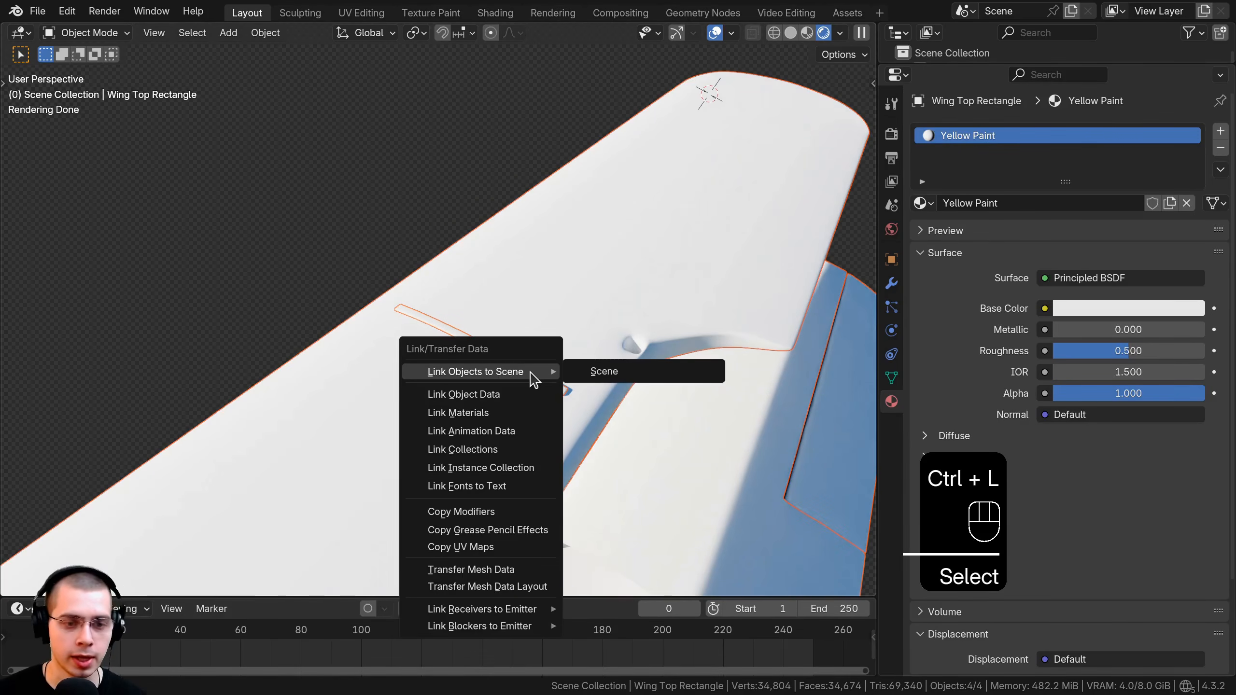
{"action": "left_click", "coordinate": [509, 412]}
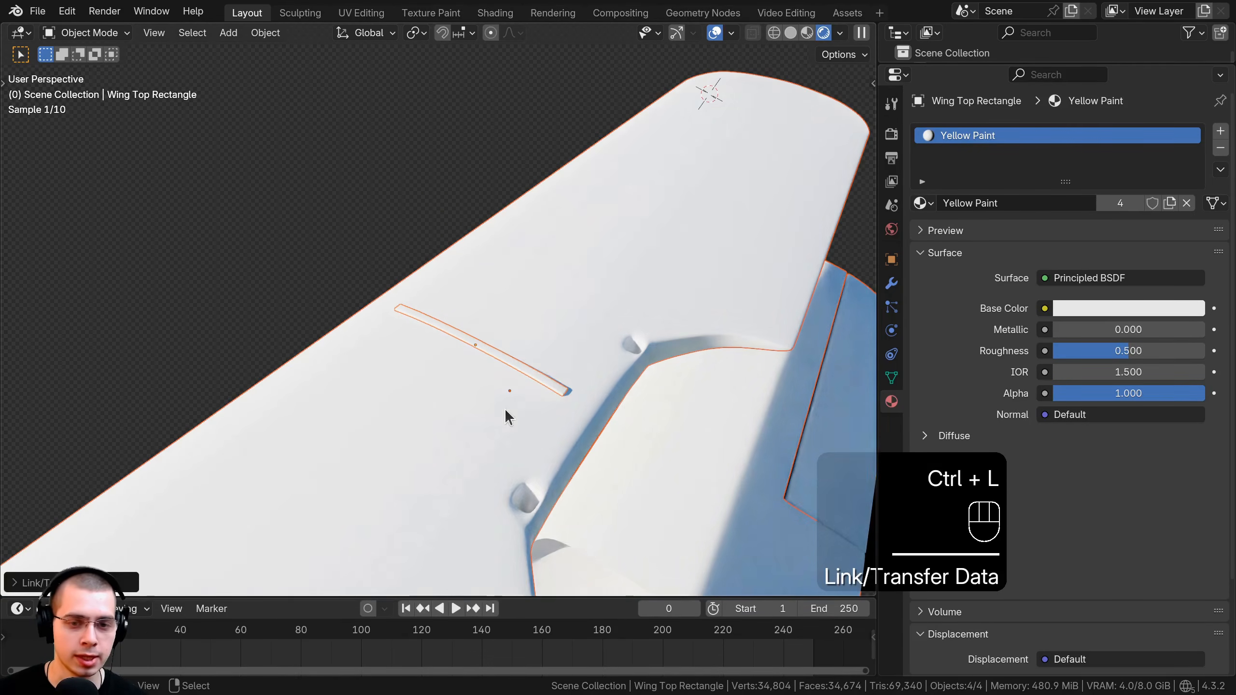
Select only the Top Wing and switch to the Shading workspace.
{"action": "key", "text": "alt+a"}
{"action": "left_click", "coordinate": [505, 314]}
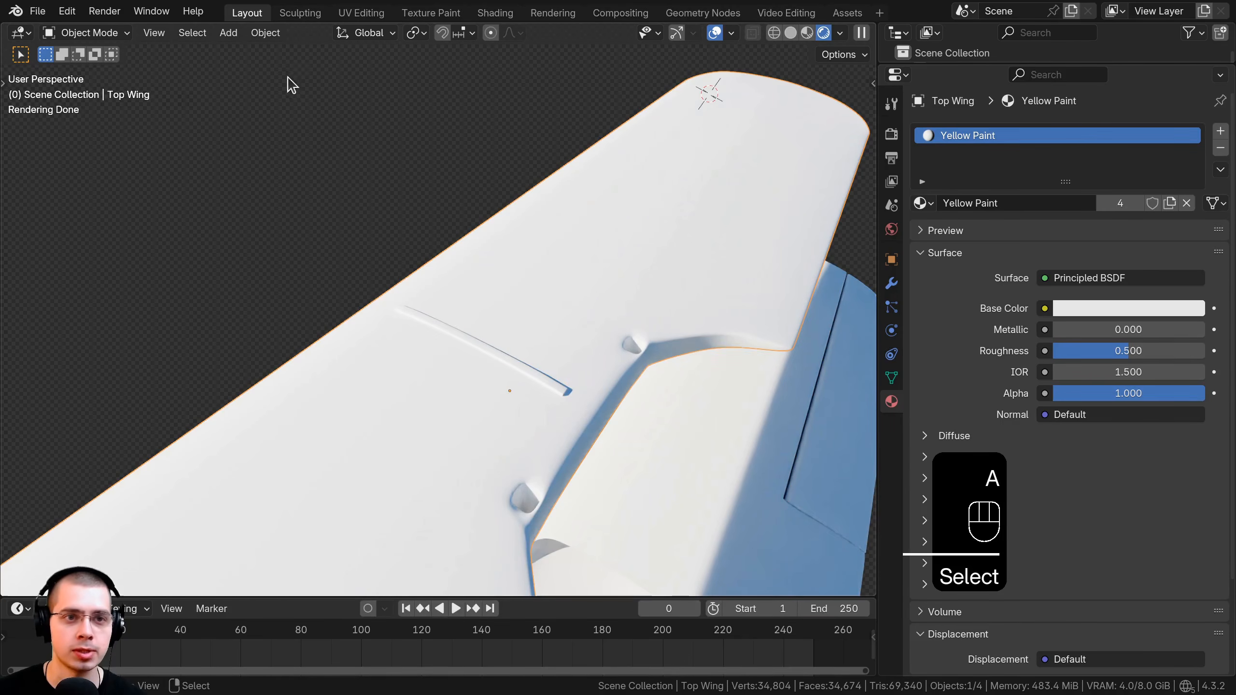
{"action": "left_click", "coordinate": [494, 13]}
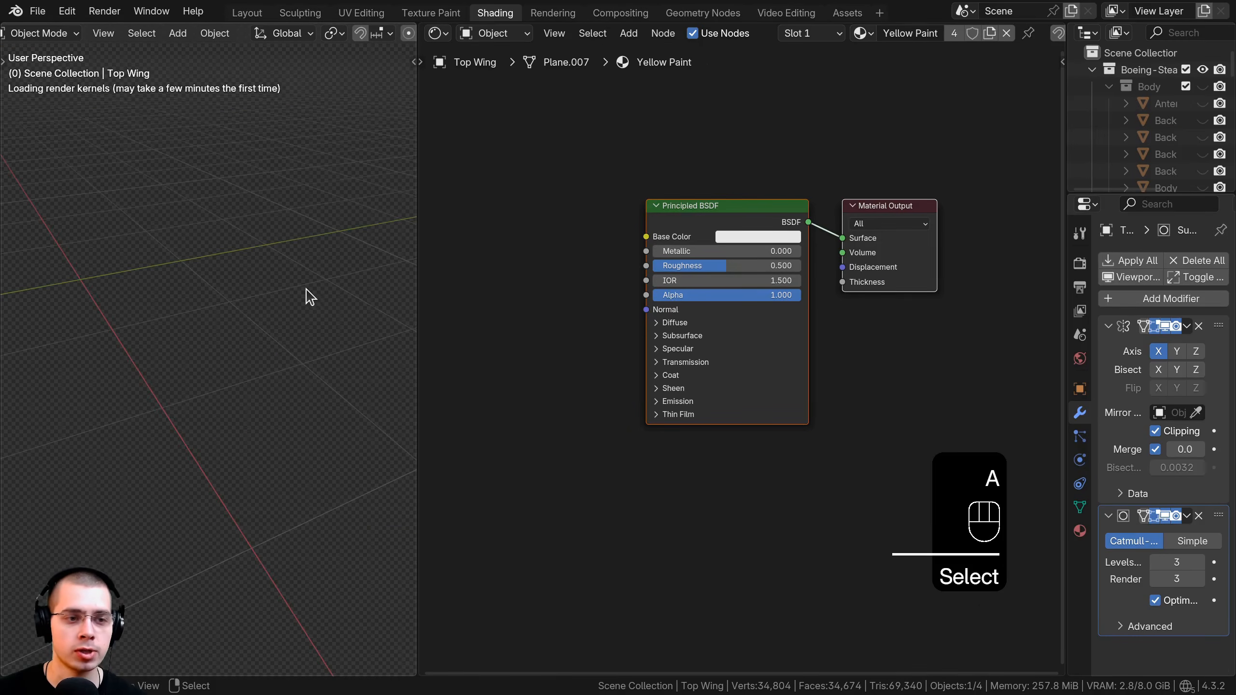
Select the Top Wing and shift the Principled BSDF node to make room.
{"action": "key", "text": "alt+a"}
{"action": "key", "text": "KP_Decimal"}
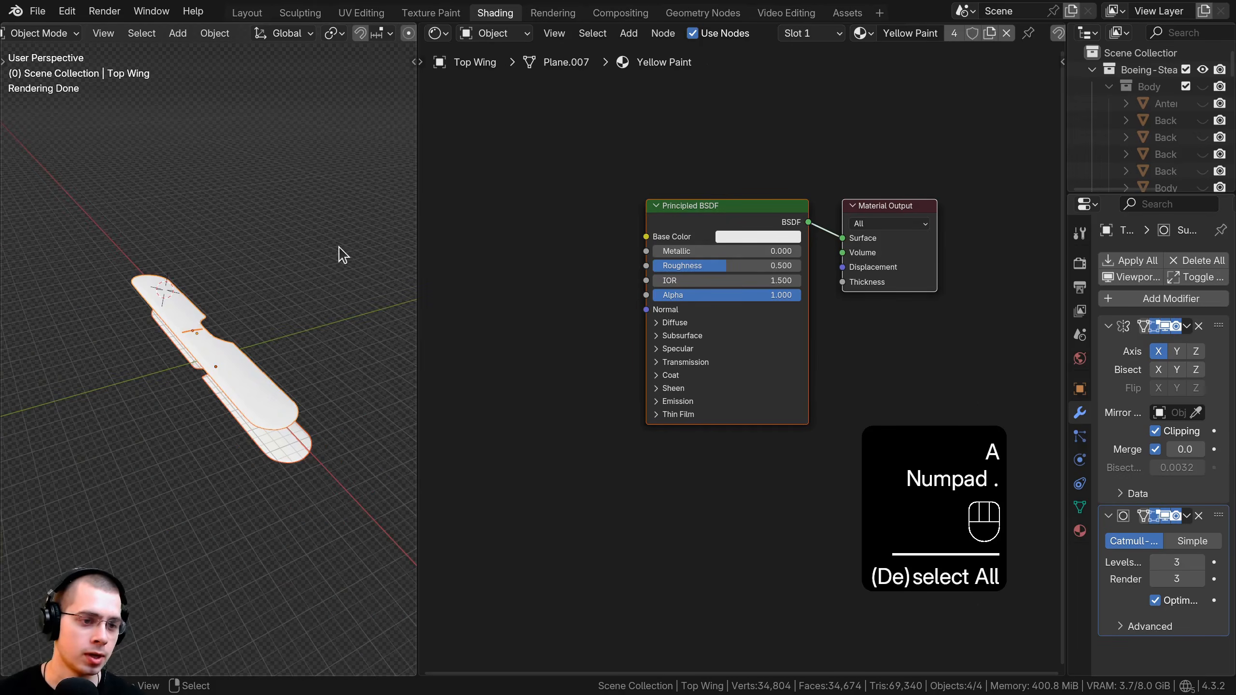
{"action": "left_click", "coordinate": [268, 346]}
{"action": "middle_click_drag", "start_coordinate": [617, 341], "coordinate": [634, 359]}
{"action": "scroll", "coordinate": [672, 302], "scroll_direction": "up", "scroll_amount": 2}
{"action": "key", "text": "a"}
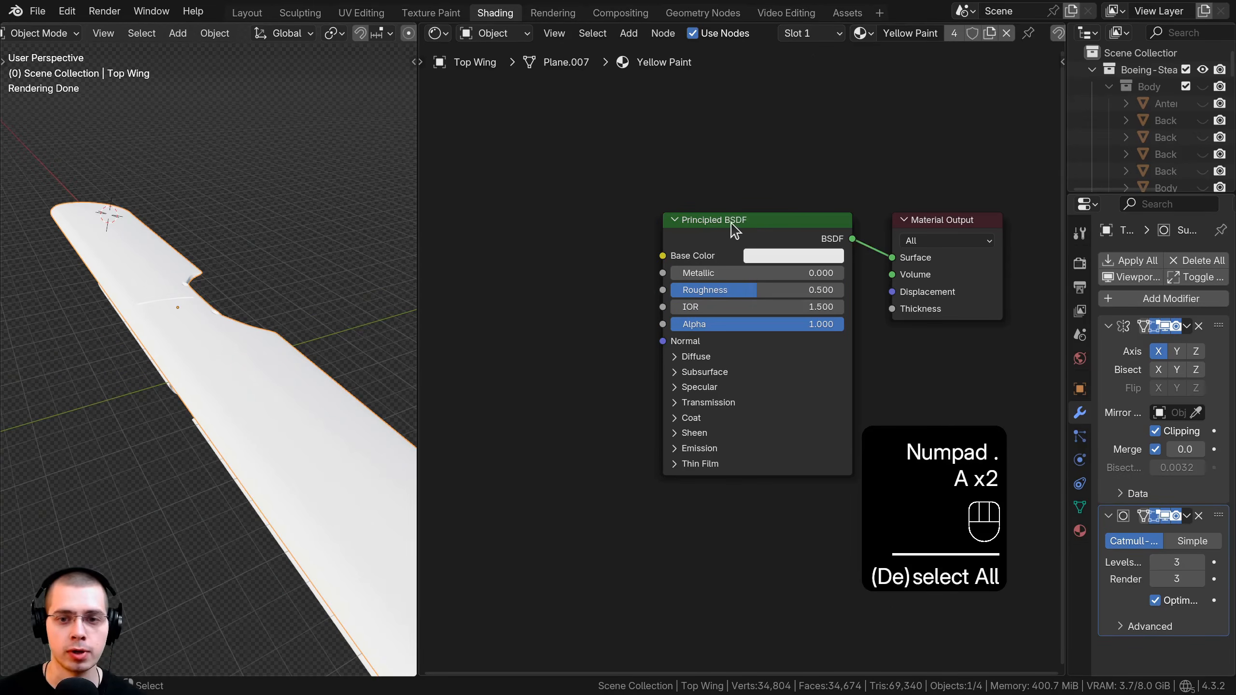
{"action": "left_click_drag", "start_coordinate": [735, 223], "coordinate": [755, 223]}
{"action": "middle_click_drag", "start_coordinate": [803, 242], "coordinate": [840, 236]}
{"action": "scroll", "coordinate": [840, 236], "scroll_direction": "up", "scroll_amount": 1}
Add a Noise Texture node to the Yellow Paint node tree.
{"action": "key", "text": "shift+a"}
{"action": "type", "text": "noi"}
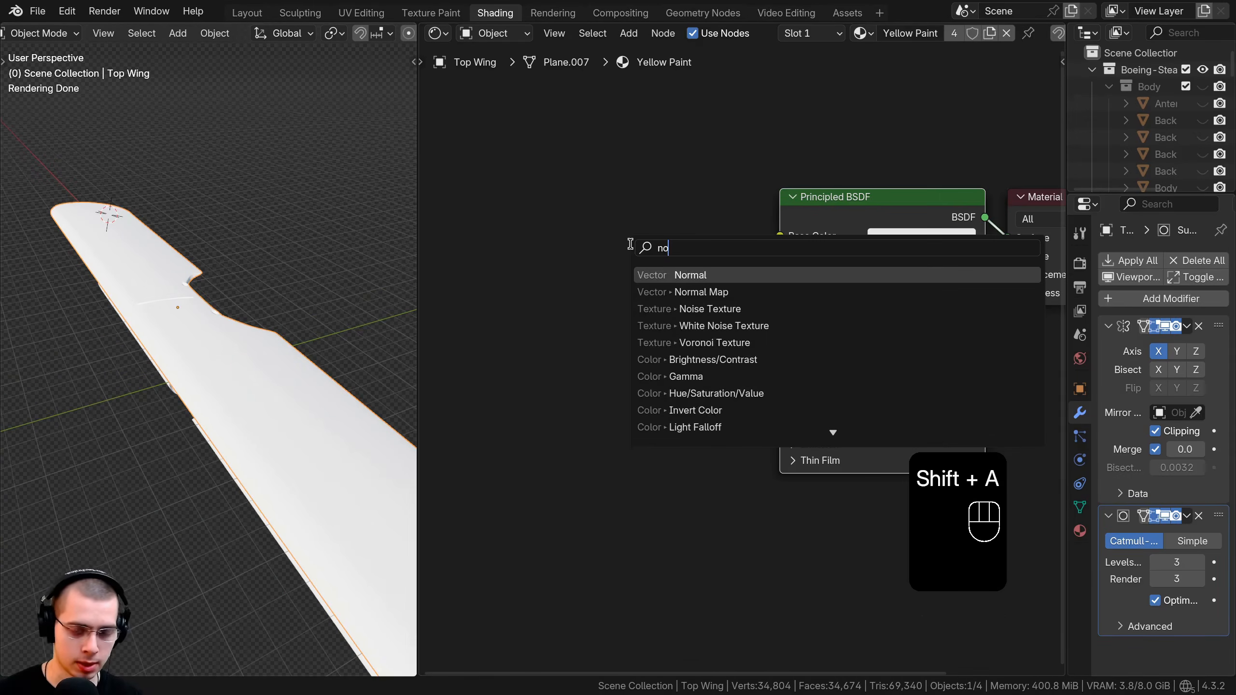
{"action": "key", "text": "Return"}
{"action": "left_click", "coordinate": [438, 234]}
{"action": "middle_click_drag", "start_coordinate": [493, 281], "coordinate": [753, 312]}
Add Mapping and Texture Coordinate nodes, feeding Object coordinates into the noise.
{"action": "key", "text": "ctrl+t"}
{"action": "scroll", "coordinate": [766, 282], "scroll_direction": "down", "scroll_amount": 1}
{"action": "middle_click_drag", "start_coordinate": [771, 267], "coordinate": [854, 206]}
{"action": "key", "text": "a"}
{"action": "left_click_drag", "start_coordinate": [553, 318], "coordinate": [575, 310]}
{"action": "key", "text": "g"}
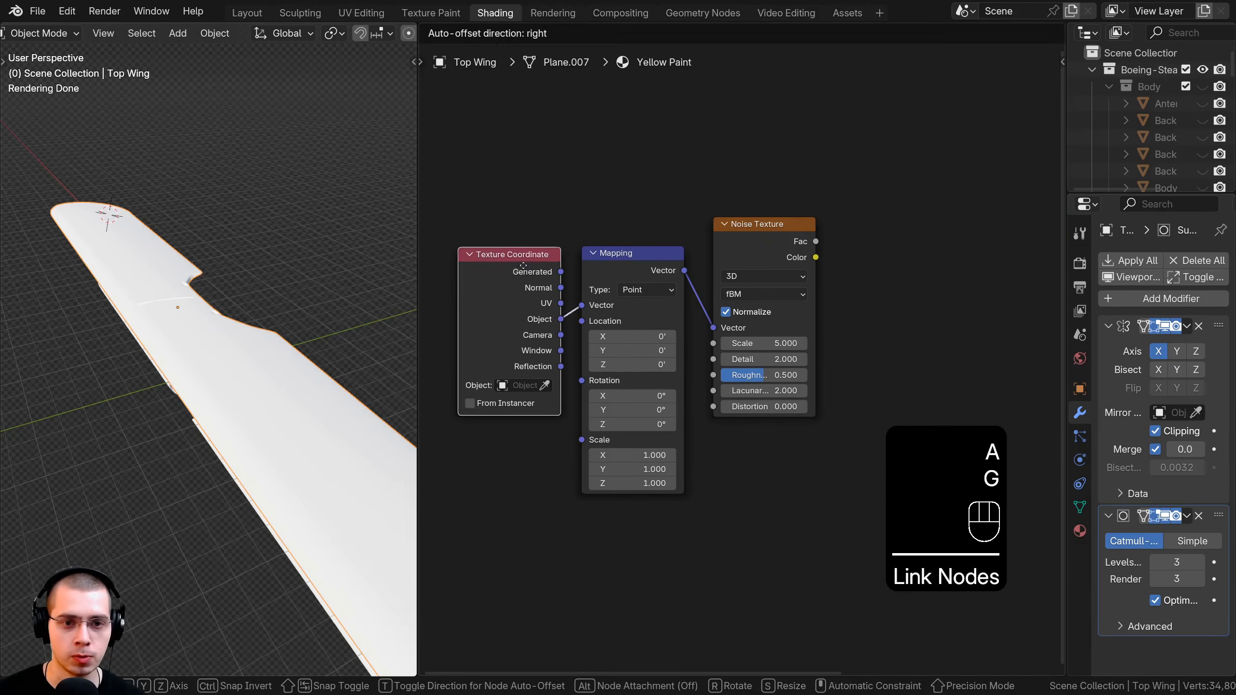
{"action": "left_click", "coordinate": [515, 263]}
{"action": "key", "text": "b"}
{"action": "left_click_drag", "start_coordinate": [521, 222], "coordinate": [637, 287]}
{"action": "key", "text": "g"}
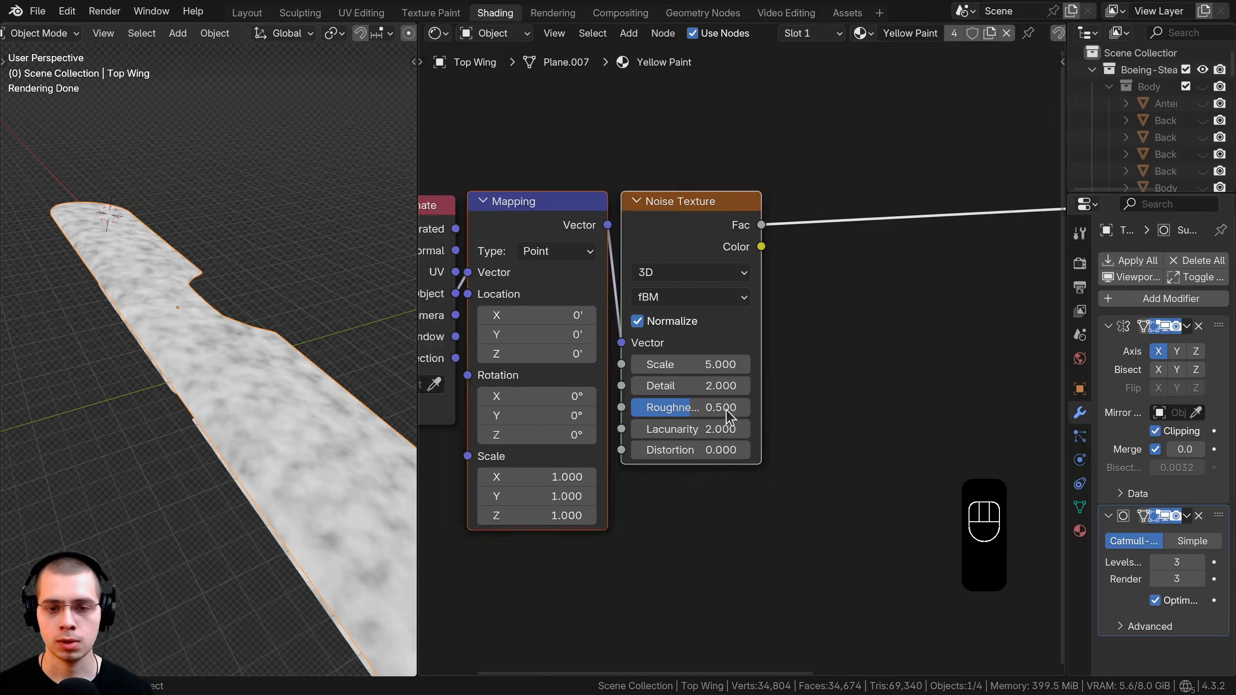
{"action": "scroll", "coordinate": [729, 417], "scroll_direction": "up", "scroll_amount": 1}
Set the noise texture to Scale 23, Detail 10 and Roughness 1.
{"action": "left_click", "coordinate": [672, 365]}
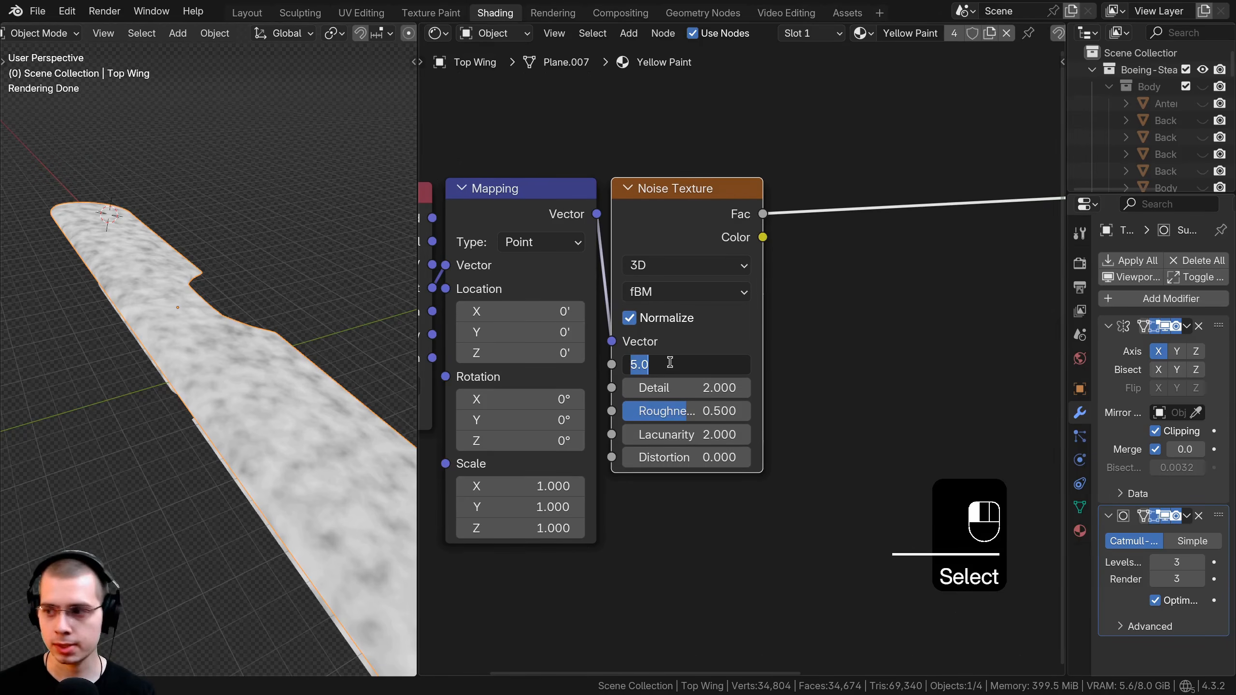
{"action": "type", "text": "23"}
{"action": "key", "text": "Return"}
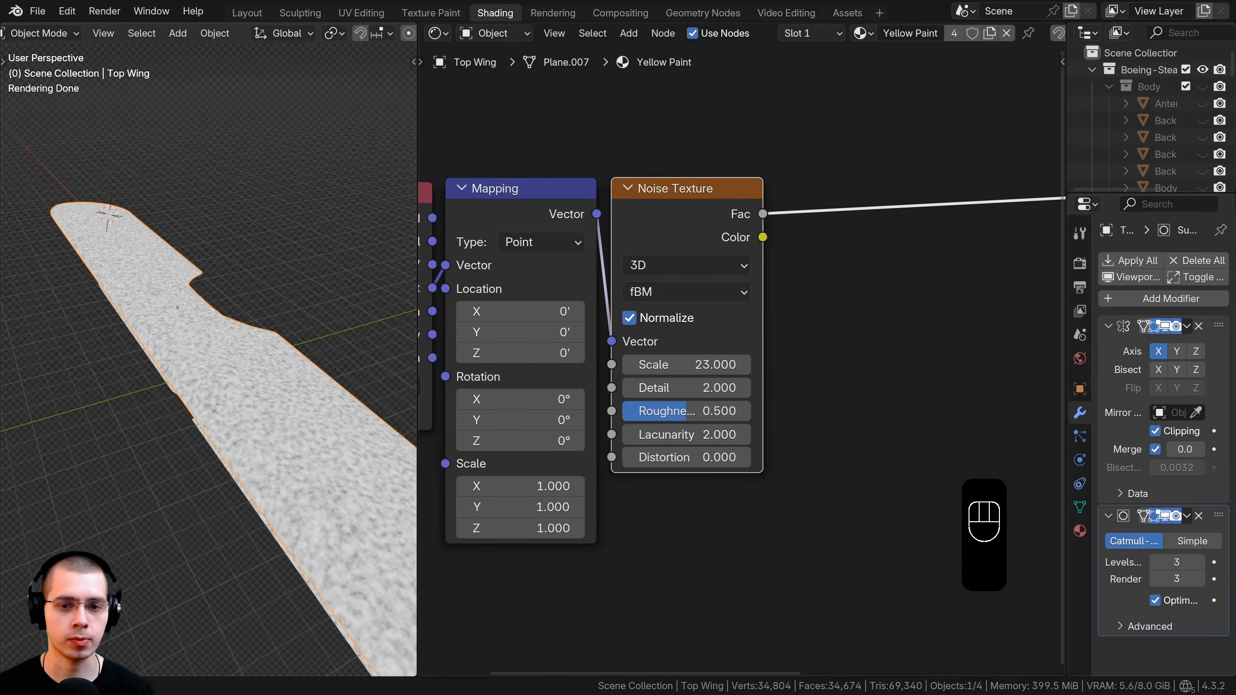
{"action": "left_click", "coordinate": [721, 386]}
{"action": "type", "text": "10"}
{"action": "key", "text": "Return"}
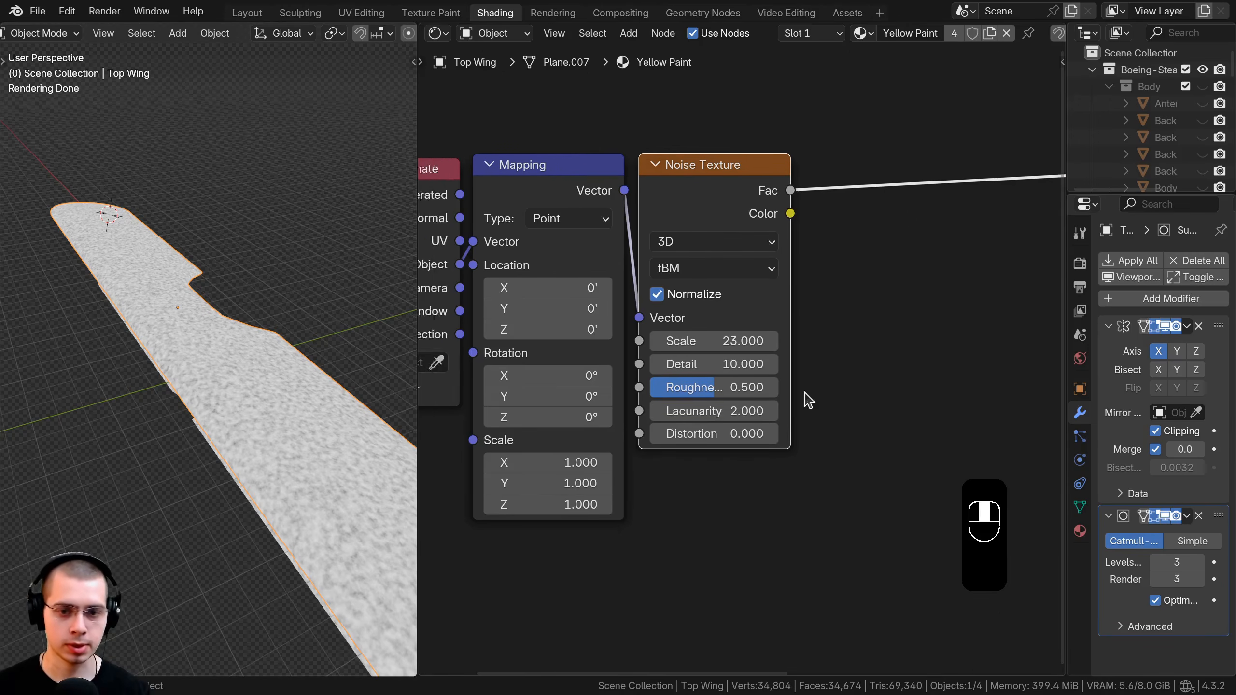
{"action": "scroll", "coordinate": [803, 400], "scroll_direction": "up", "scroll_amount": 1}
{"action": "left_click_drag", "start_coordinate": [681, 390], "coordinate": [759, 390]}
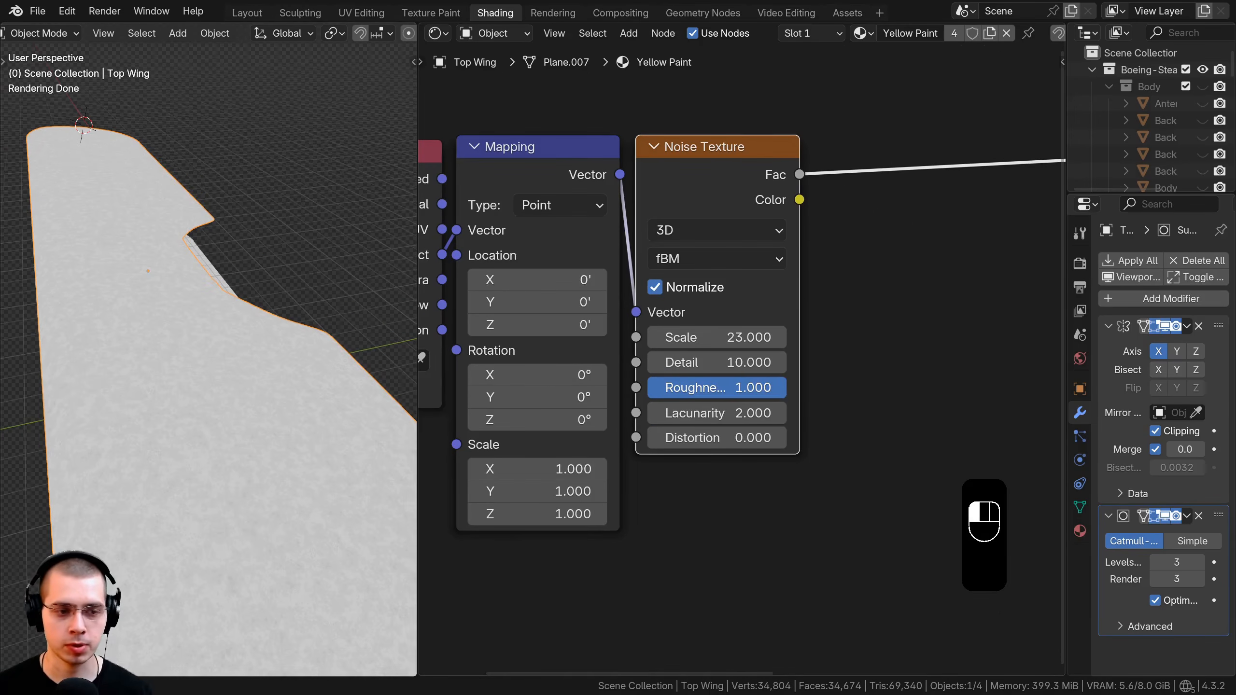
{"action": "middle_click_drag", "start_coordinate": [283, 414], "coordinate": [241, 464]}
{"action": "middle_click_drag", "start_coordinate": [105, 389], "coordinate": [162, 308], "text": "shift"}
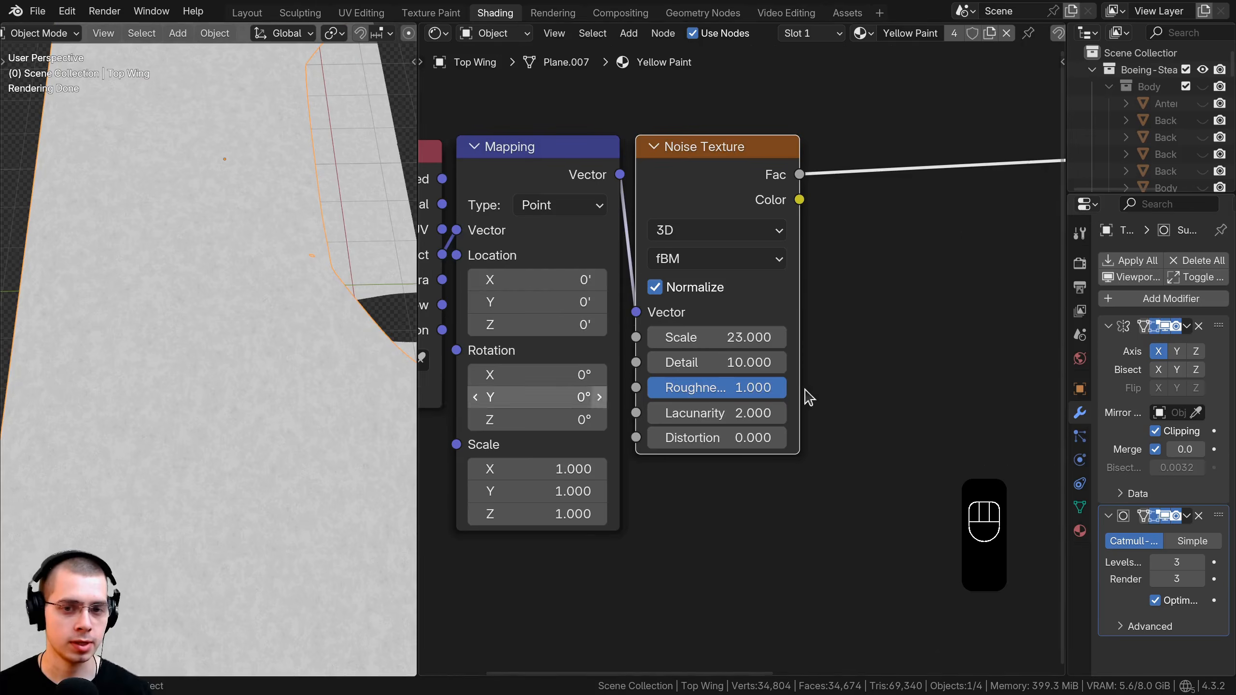
{"action": "scroll", "coordinate": [792, 353], "scroll_direction": "down", "scroll_amount": 3}
{"action": "key", "text": "shift+a"}
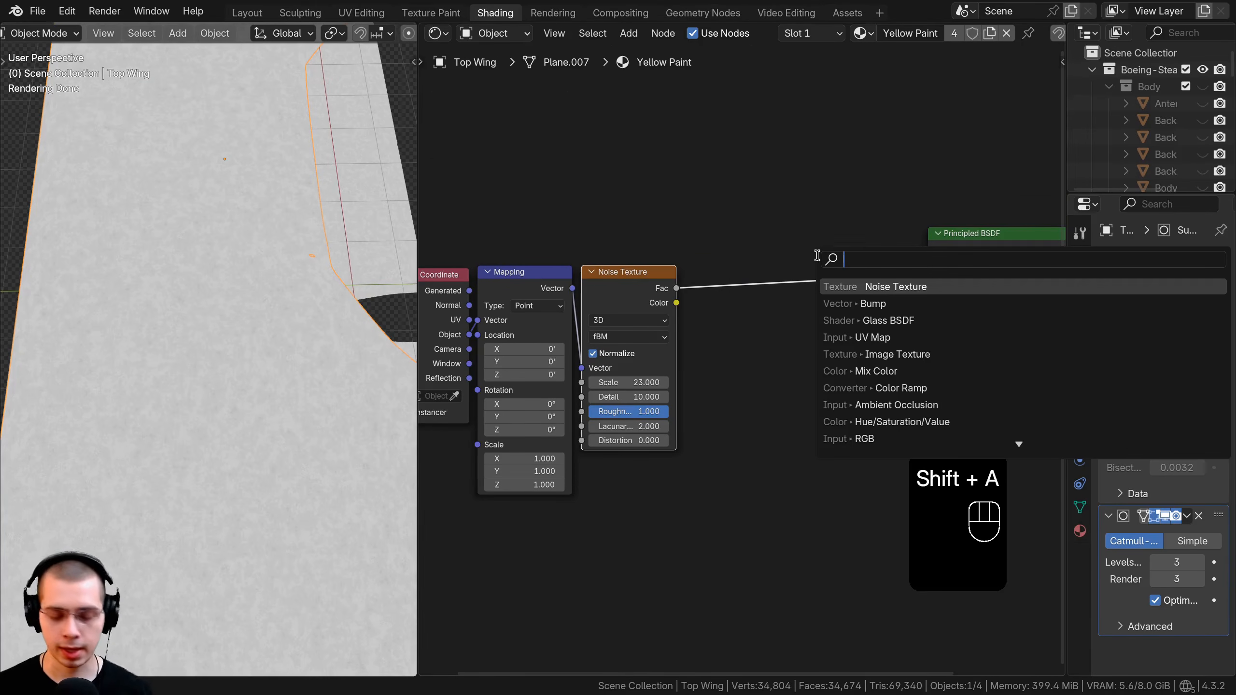
Insert a noise-driven Mix Color node blending orange (A) with brown #6B5335 (B).
{"action": "type", "text": "mix"}
{"action": "key", "text": "Return"}
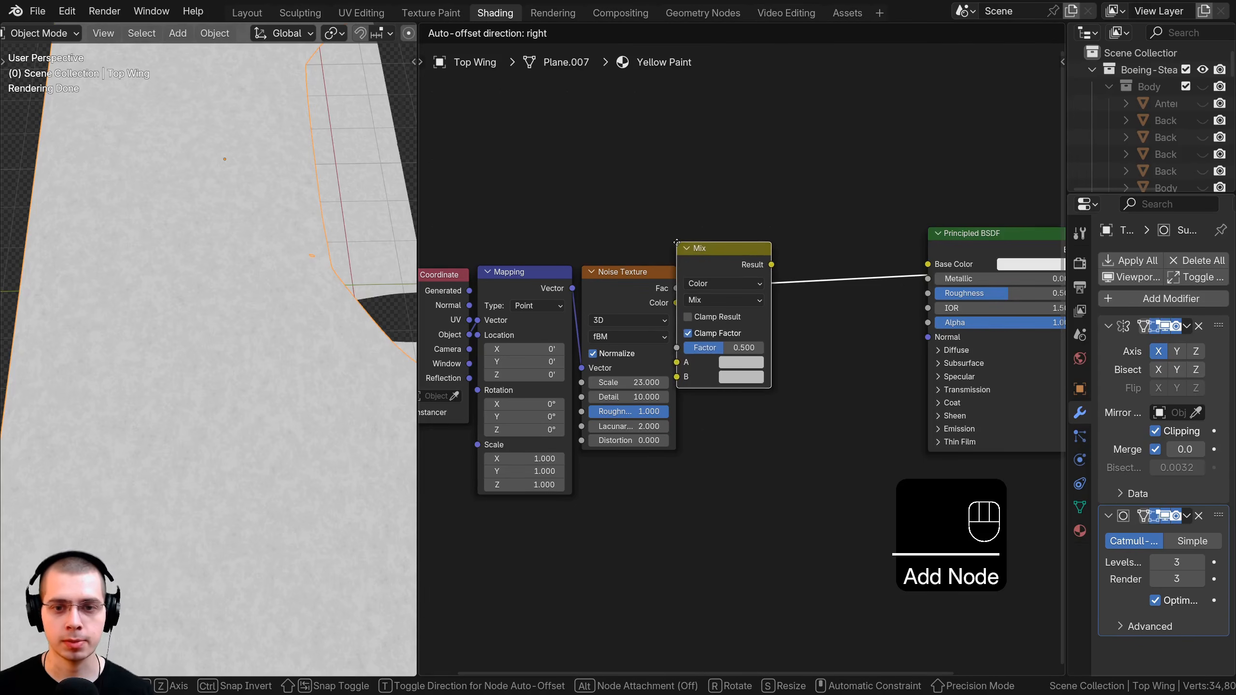
{"action": "left_click", "coordinate": [716, 253]}
{"action": "scroll", "coordinate": [755, 410], "scroll_direction": "up", "scroll_amount": 1}
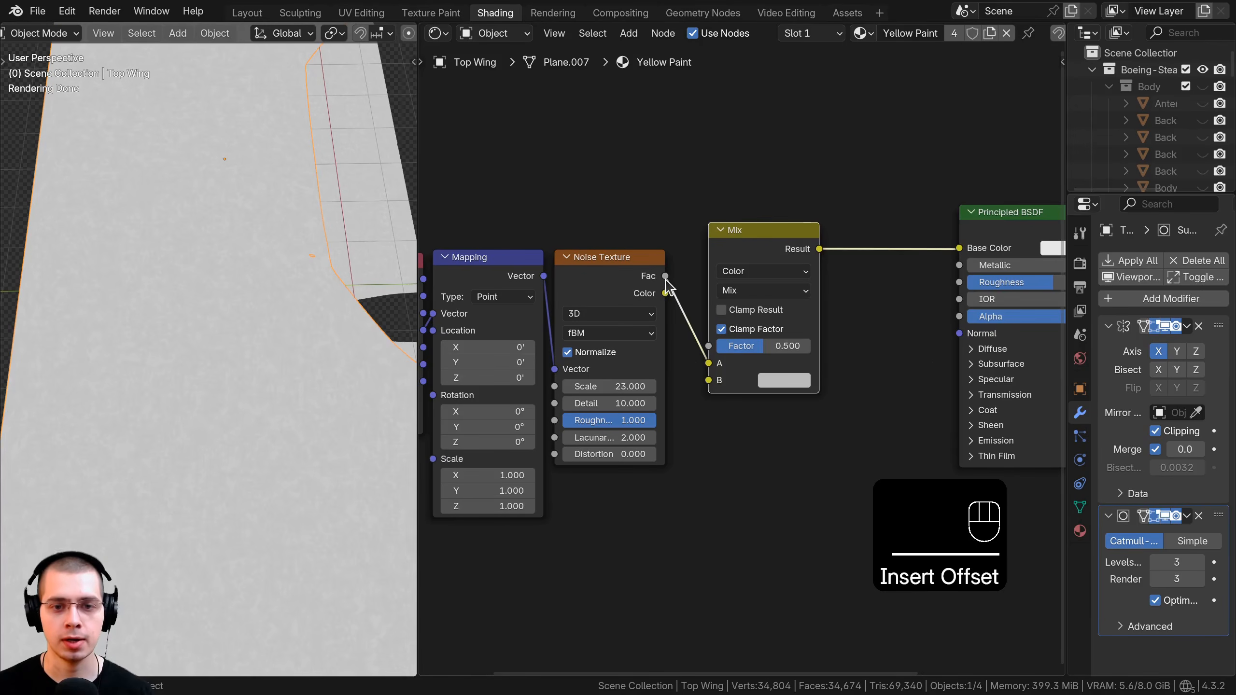
{"action": "left_click_drag", "start_coordinate": [715, 366], "coordinate": [708, 346]}
{"action": "left_click", "coordinate": [733, 272]}
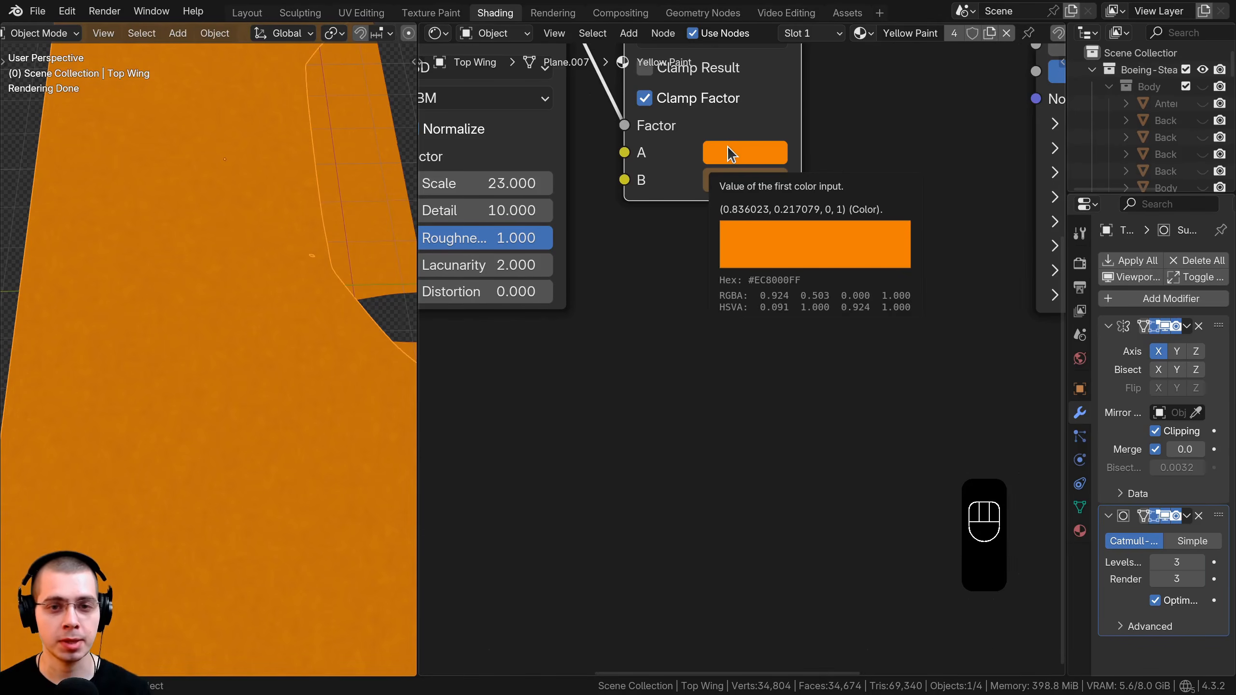
{"action": "left_click", "coordinate": [729, 153]}
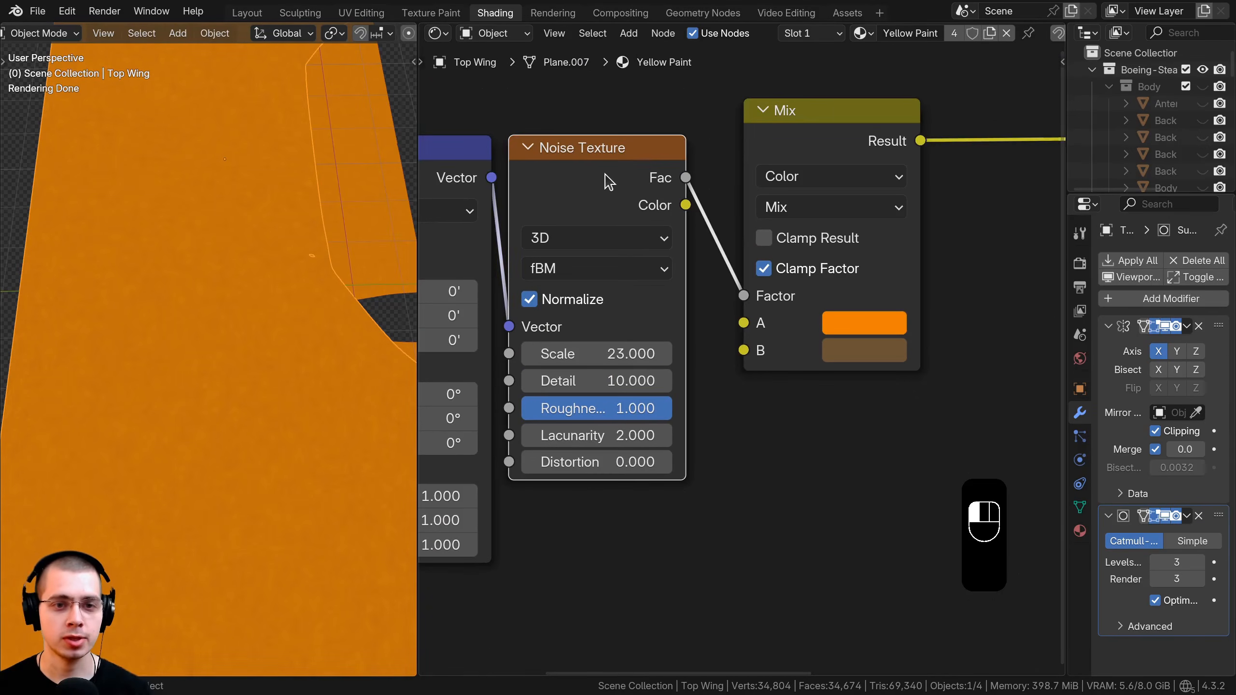
{"action": "left_click", "coordinate": [604, 180]}
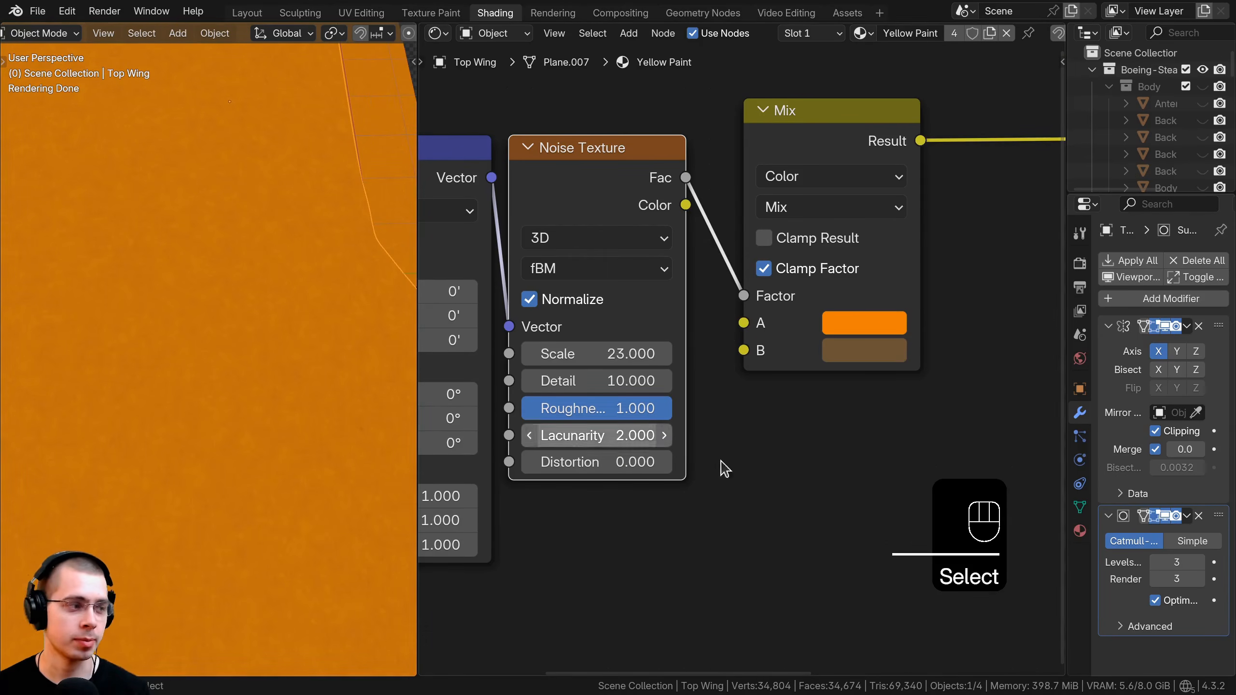
{"action": "middle_click_drag", "start_coordinate": [786, 434], "coordinate": [750, 362]}
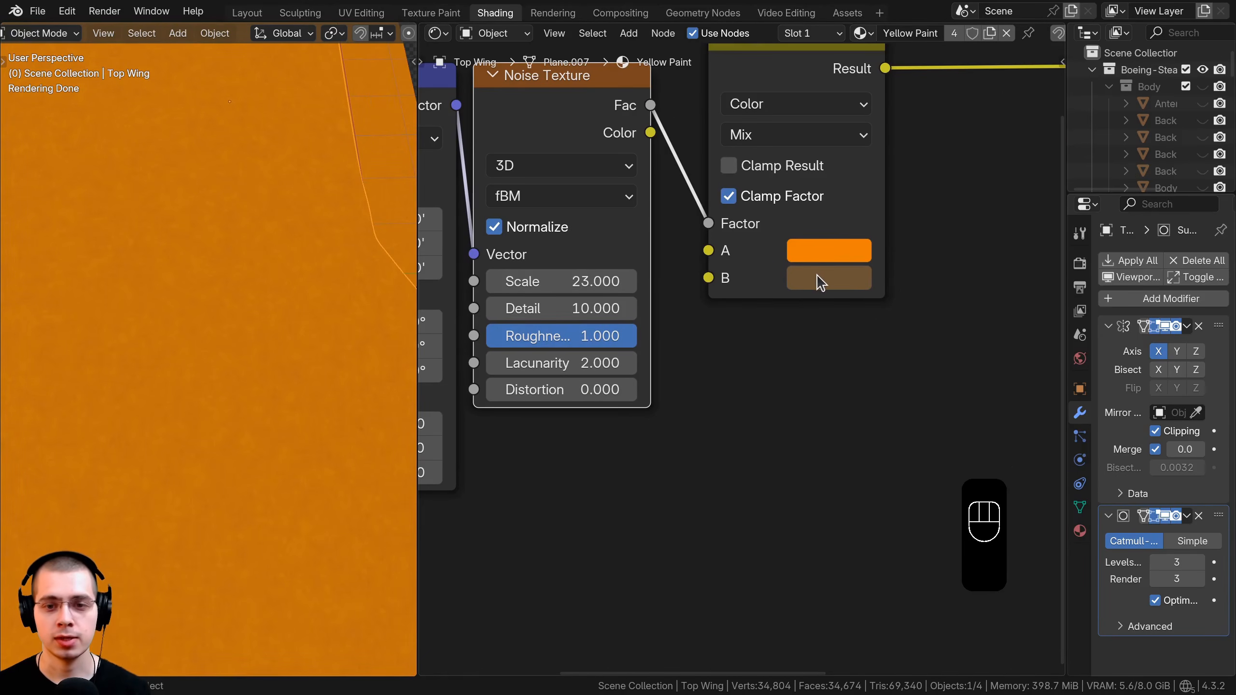
{"action": "left_click", "coordinate": [820, 282]}
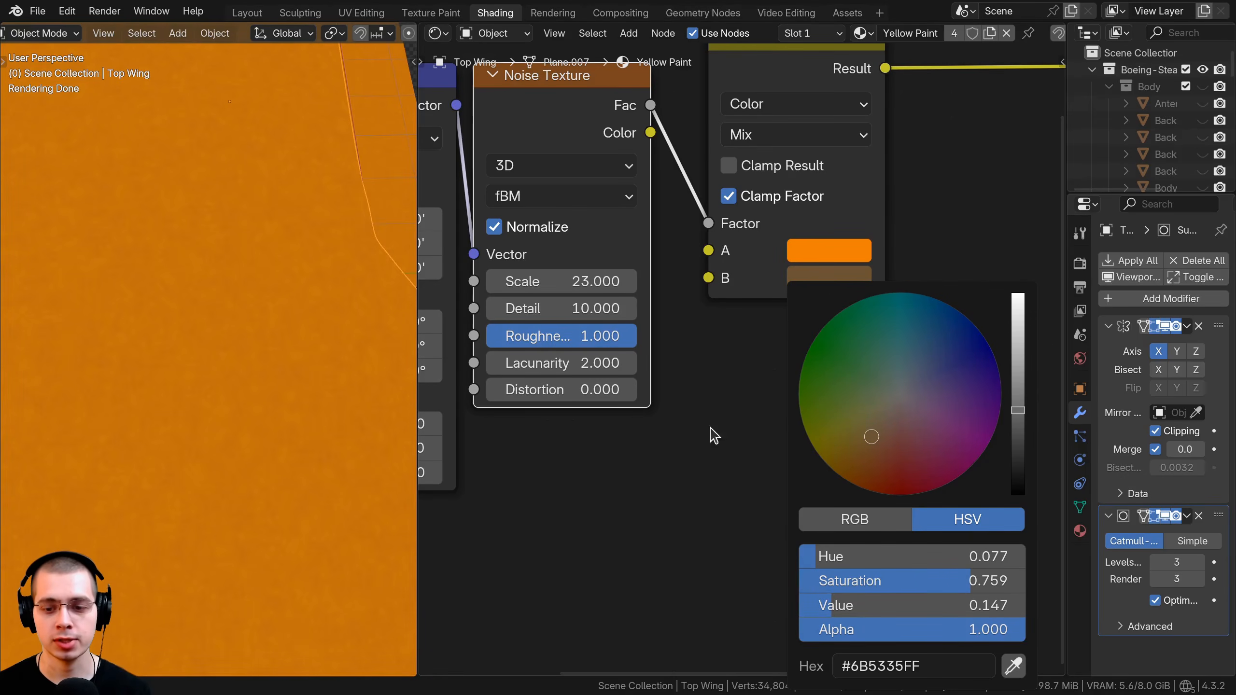
{"action": "middle_click_drag", "start_coordinate": [714, 435], "coordinate": [808, 505]}
{"action": "left_click", "coordinate": [808, 504]}
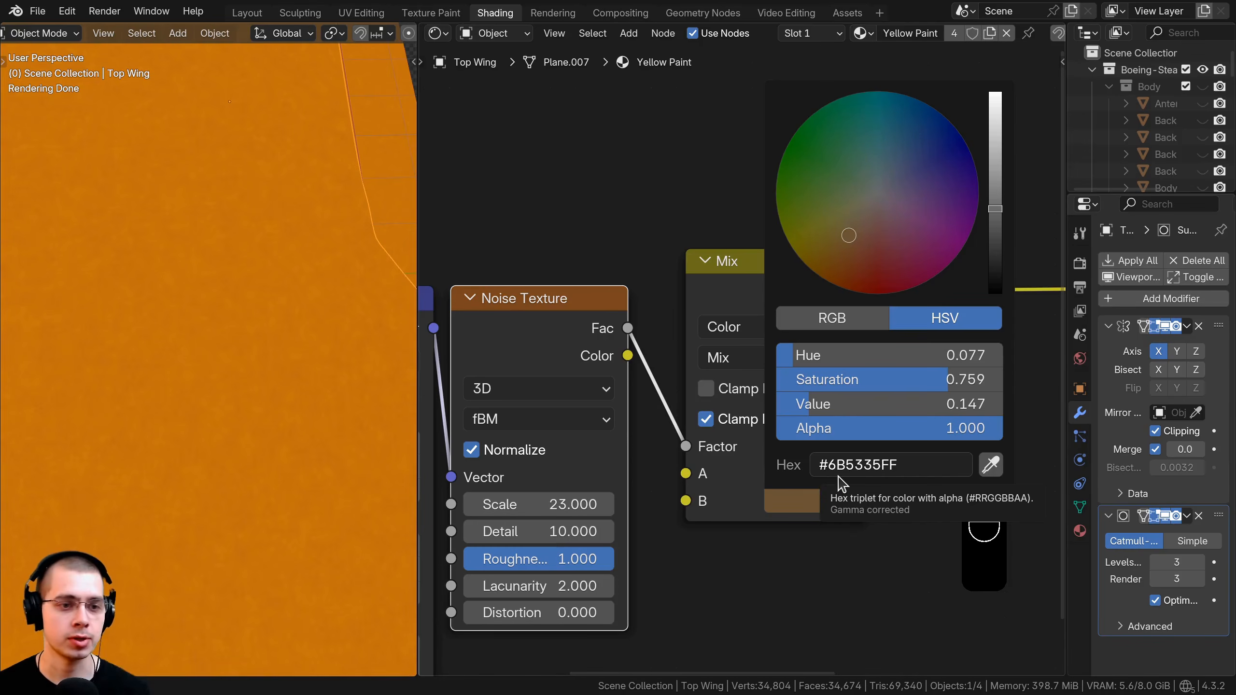
Connect the mix Result to Base Color and set the shader Roughness to 0.2.
{"action": "scroll", "coordinate": [946, 343], "scroll_direction": "down", "scroll_amount": 5}
{"action": "middle_click_drag", "start_coordinate": [945, 342], "coordinate": [737, 332]}
{"action": "left_click_drag", "start_coordinate": [672, 303], "coordinate": [832, 298]}
{"action": "middle_click_drag", "start_coordinate": [955, 278], "coordinate": [849, 295]}
{"action": "left_click", "coordinate": [853, 304], "text": "ctrl+shift"}
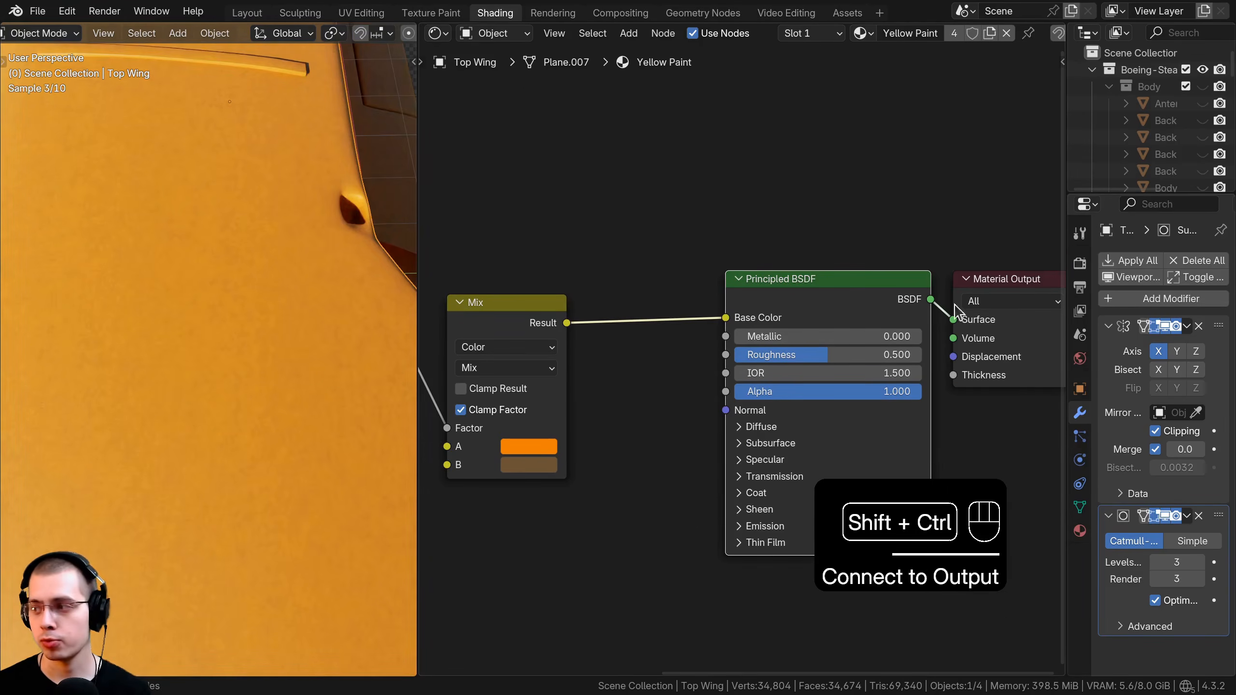
{"action": "double_click", "coordinate": [831, 355]}
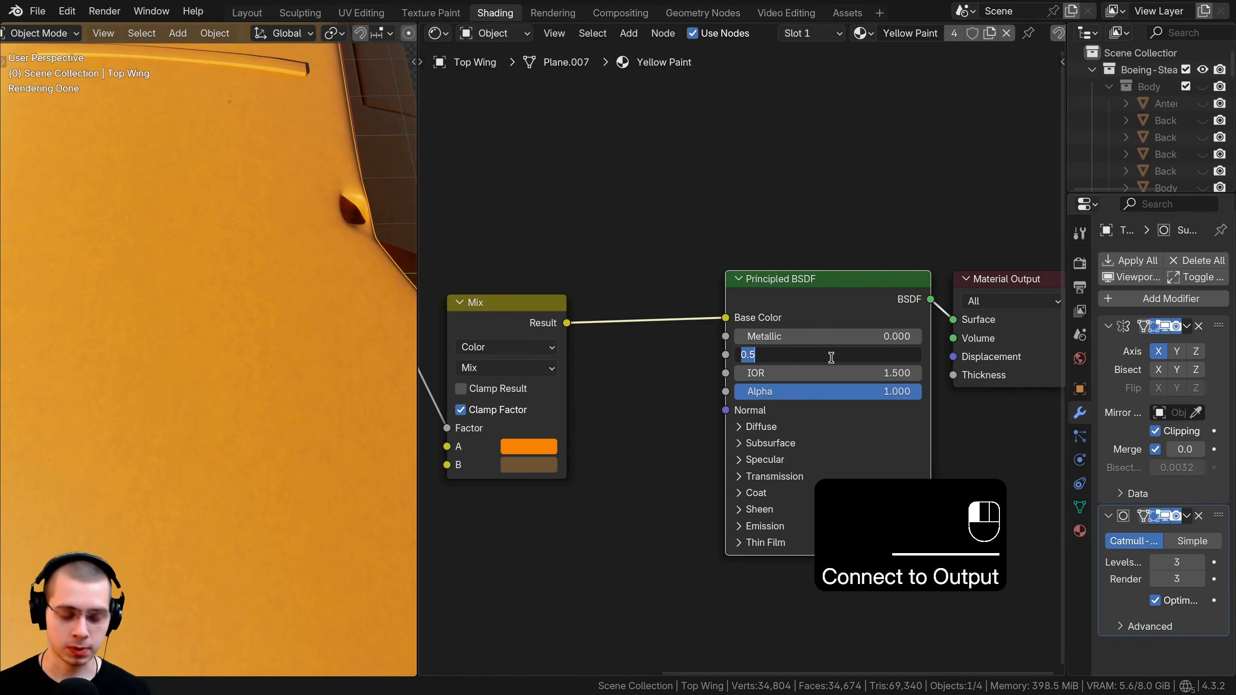
{"action": "type", "text": "0.2"}
{"action": "key", "text": "Return"}
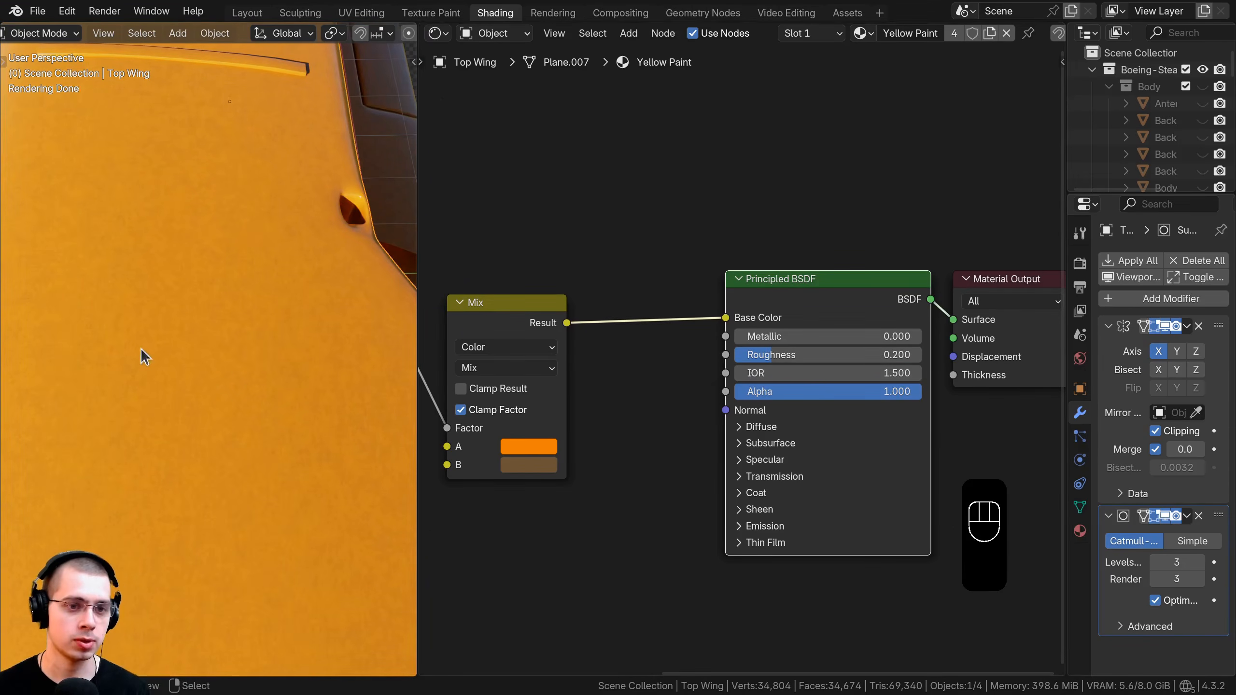
{"action": "scroll", "coordinate": [211, 371], "scroll_direction": "down", "scroll_amount": 5}
{"action": "middle_click_drag", "start_coordinate": [228, 289], "coordinate": [287, 301]}
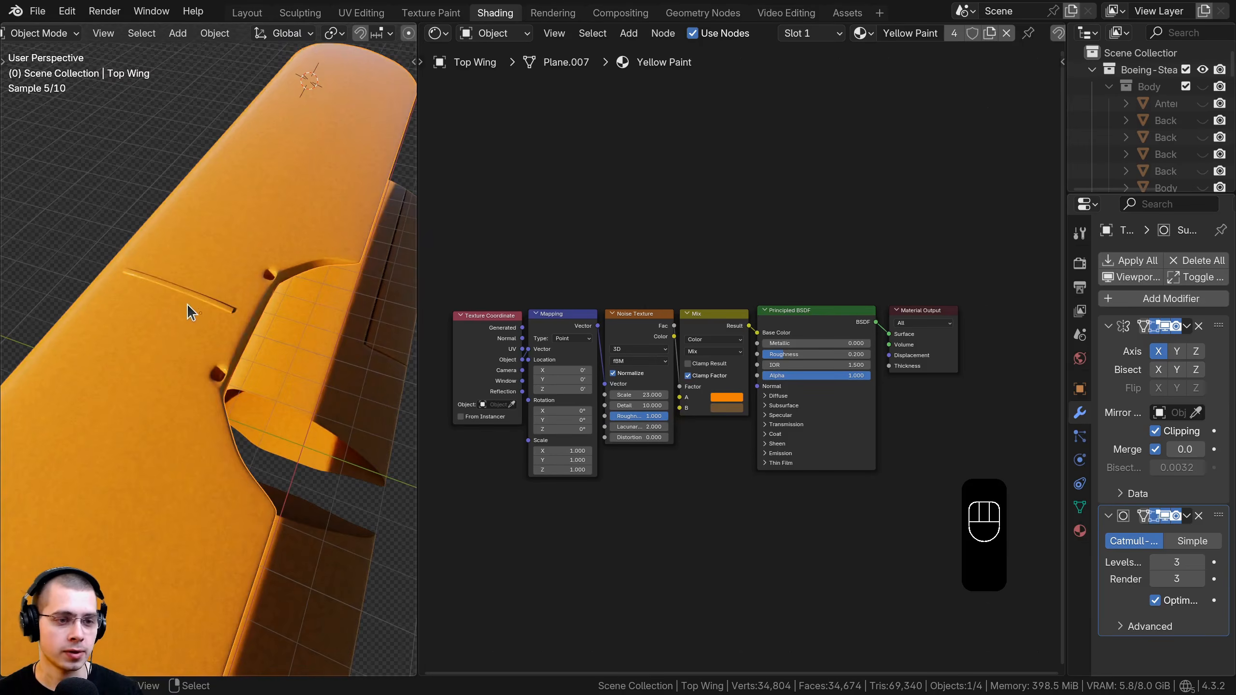
Select the rectangular strip on top of the wing and hide it.
{"action": "right_click", "coordinate": [179, 294]}
{"action": "middle_click_drag", "start_coordinate": [180, 299], "coordinate": [196, 313], "text": "shift"}
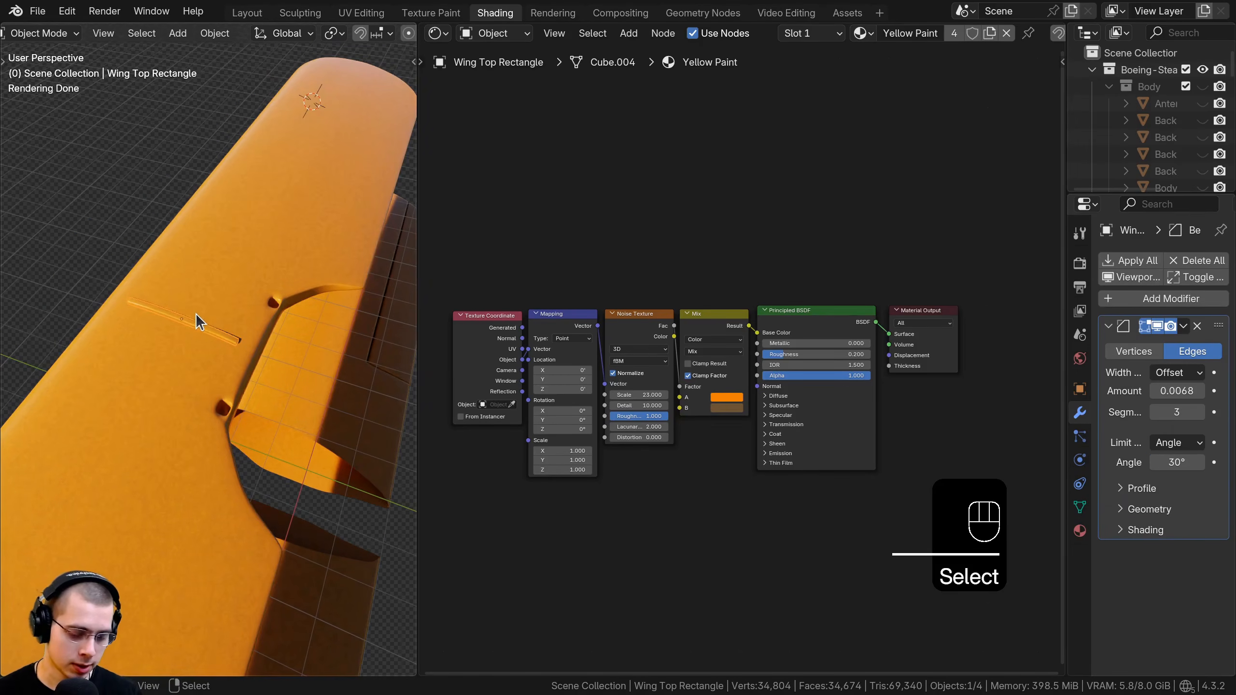
{"action": "key", "text": "h"}
{"action": "scroll", "coordinate": [210, 394], "scroll_direction": "down", "scroll_amount": 2}
{"action": "middle_click_drag", "start_coordinate": [213, 413], "coordinate": [218, 351], "text": "shift"}
{"action": "middle_click_drag", "start_coordinate": [218, 351], "coordinate": [212, 311]}
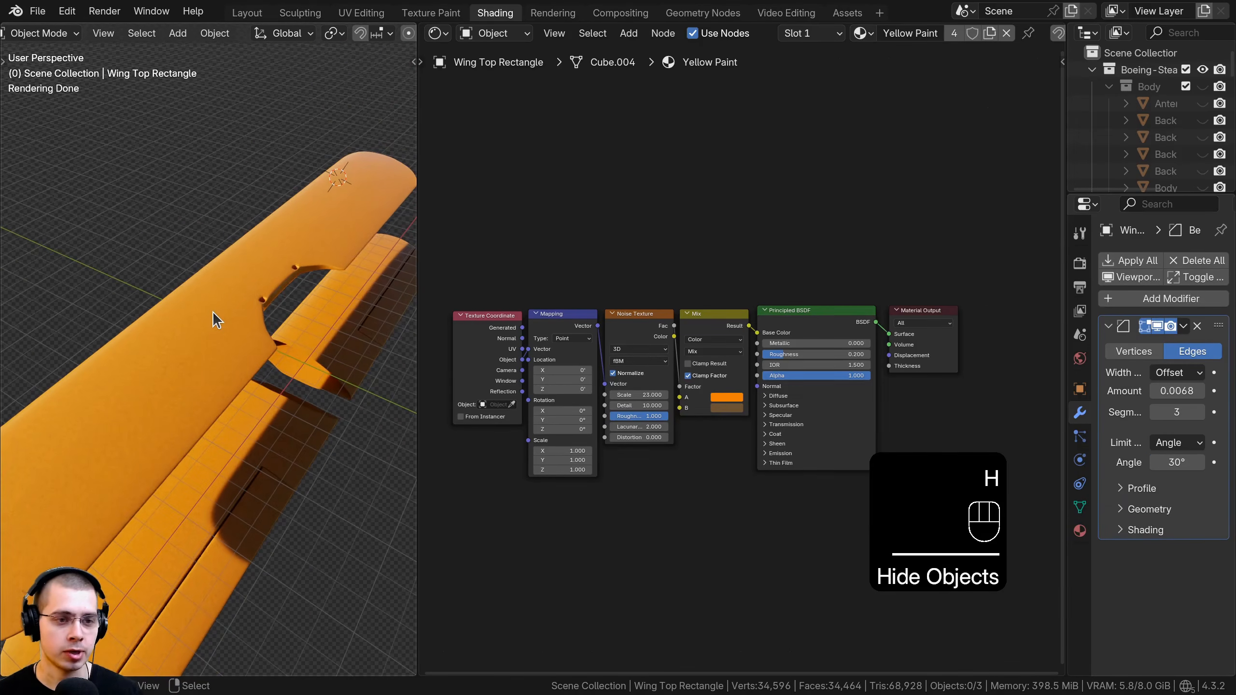
Give the top wing its own material copy named 'Top Wing'.
{"action": "right_click", "coordinate": [159, 327]}
{"action": "scroll", "coordinate": [672, 335], "scroll_direction": "up", "scroll_amount": 1}
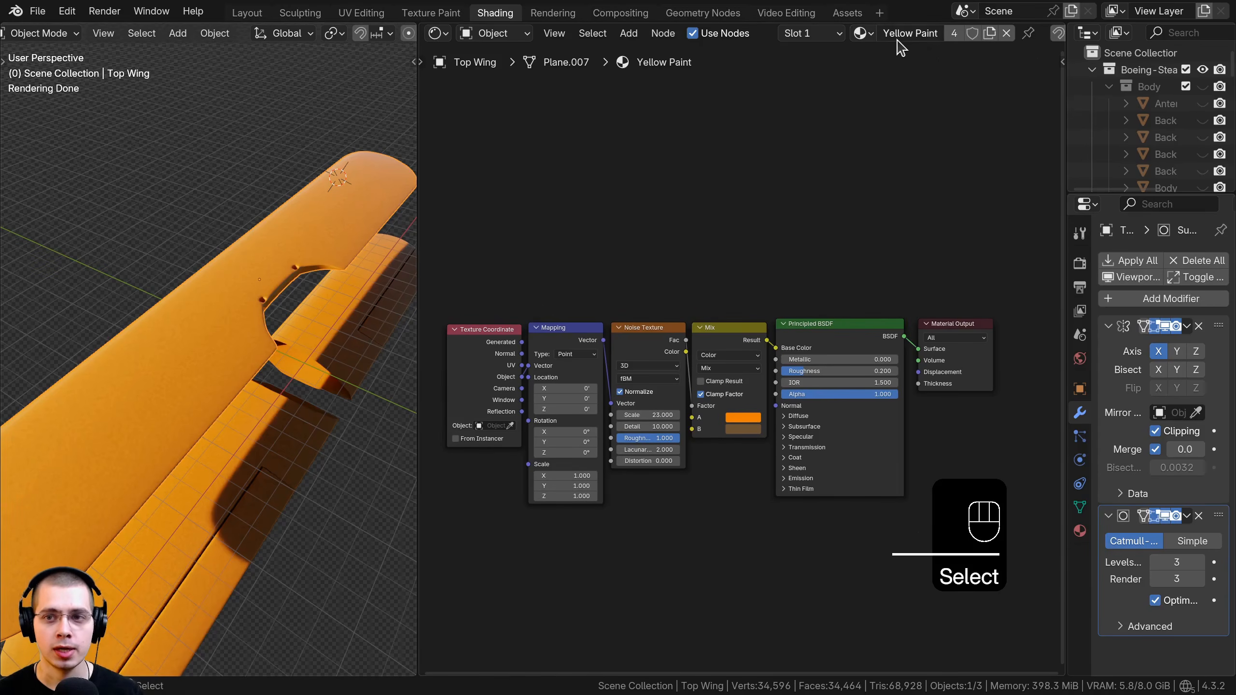
{"action": "left_click", "coordinate": [991, 34]}
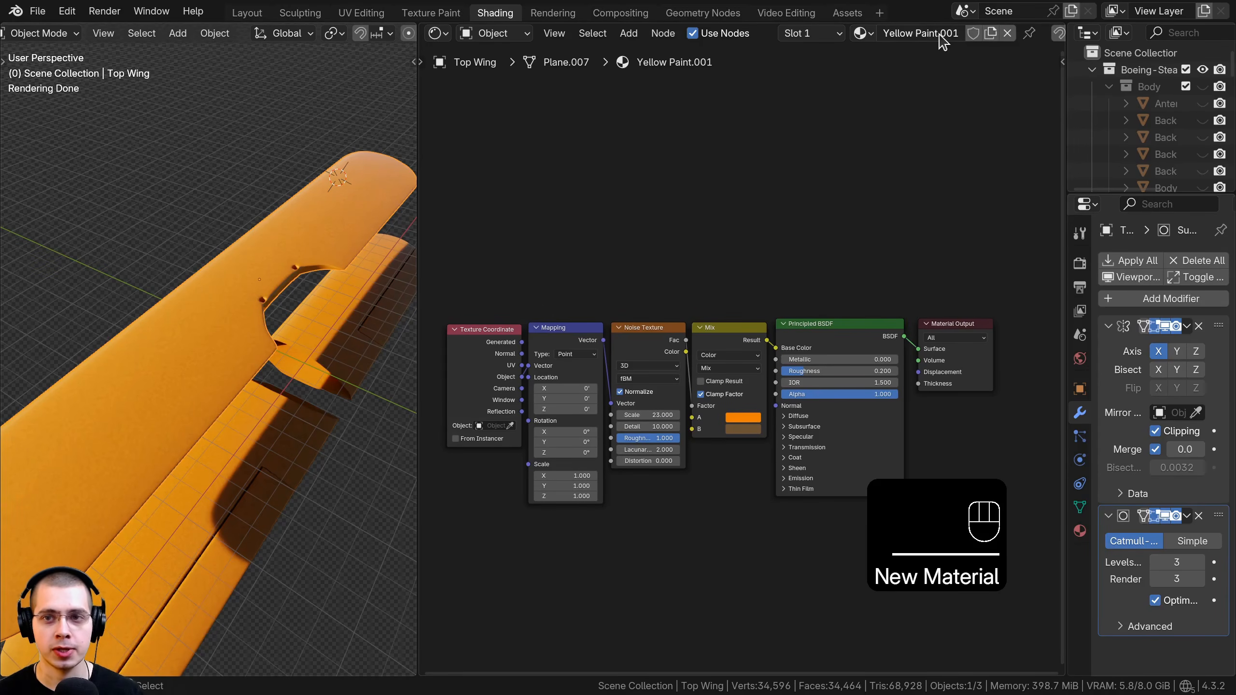
{"action": "key", "text": "a"}
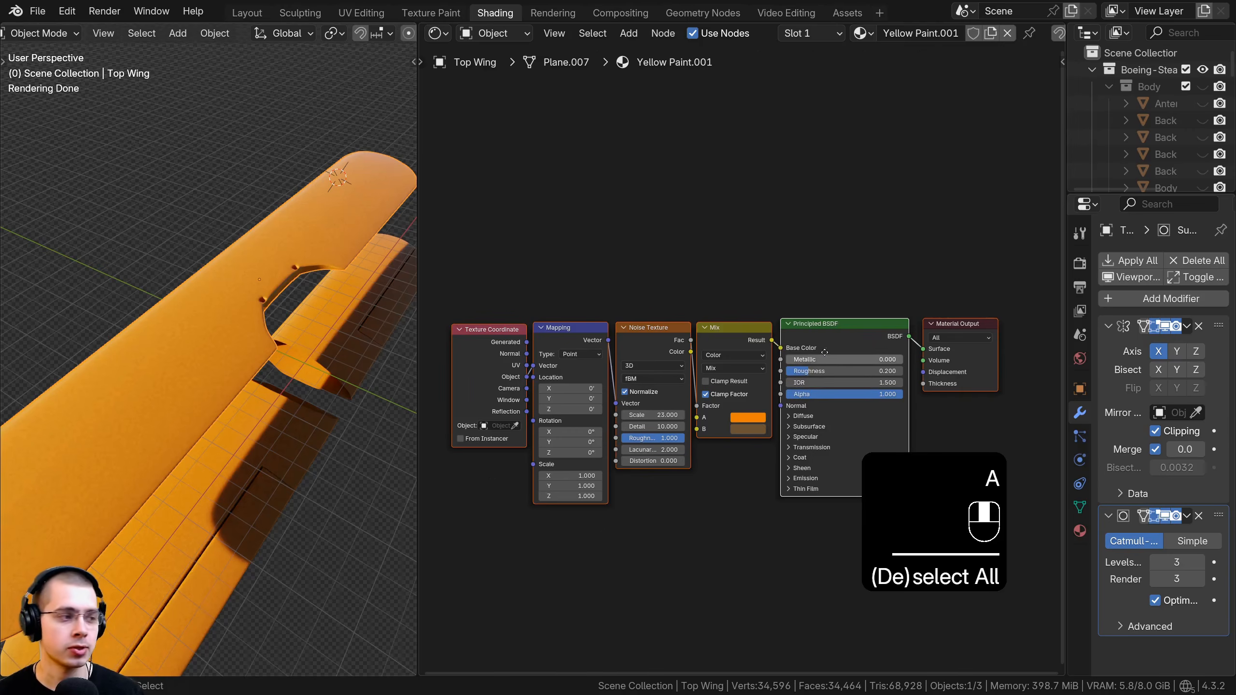
{"action": "scroll", "coordinate": [501, 343], "scroll_direction": "up", "scroll_amount": 2}
{"action": "left_click", "coordinate": [909, 30]}
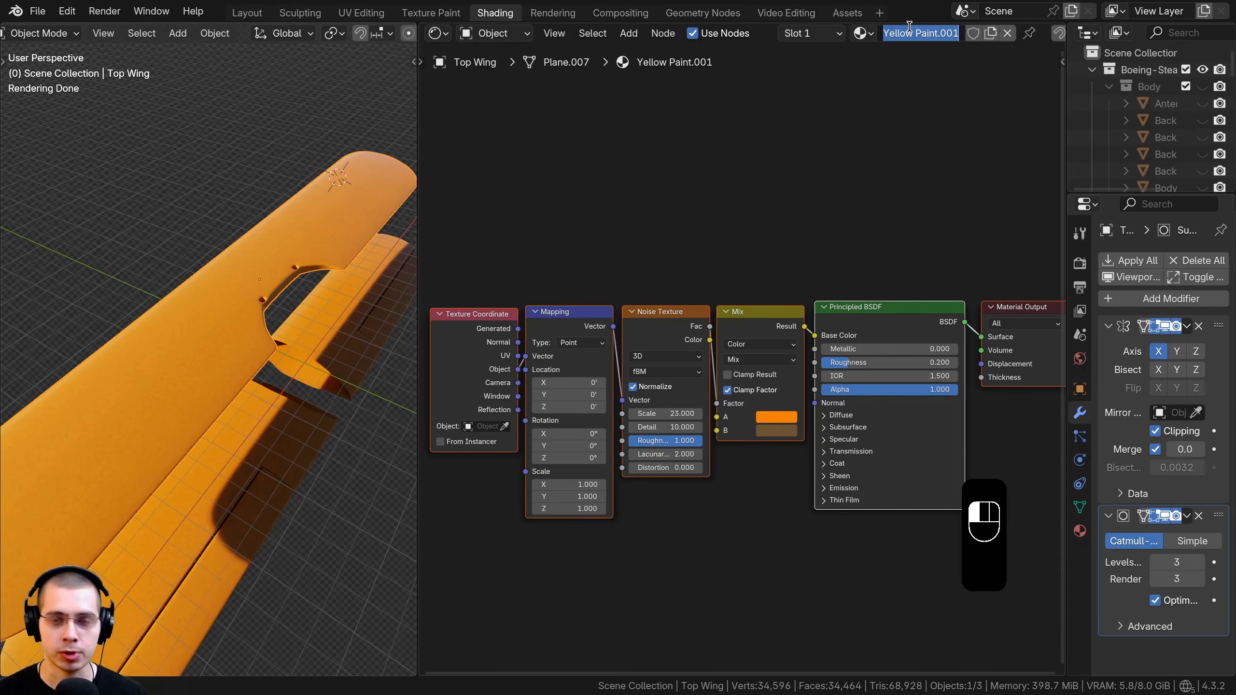
{"action": "type", "text": "Top Wing"}
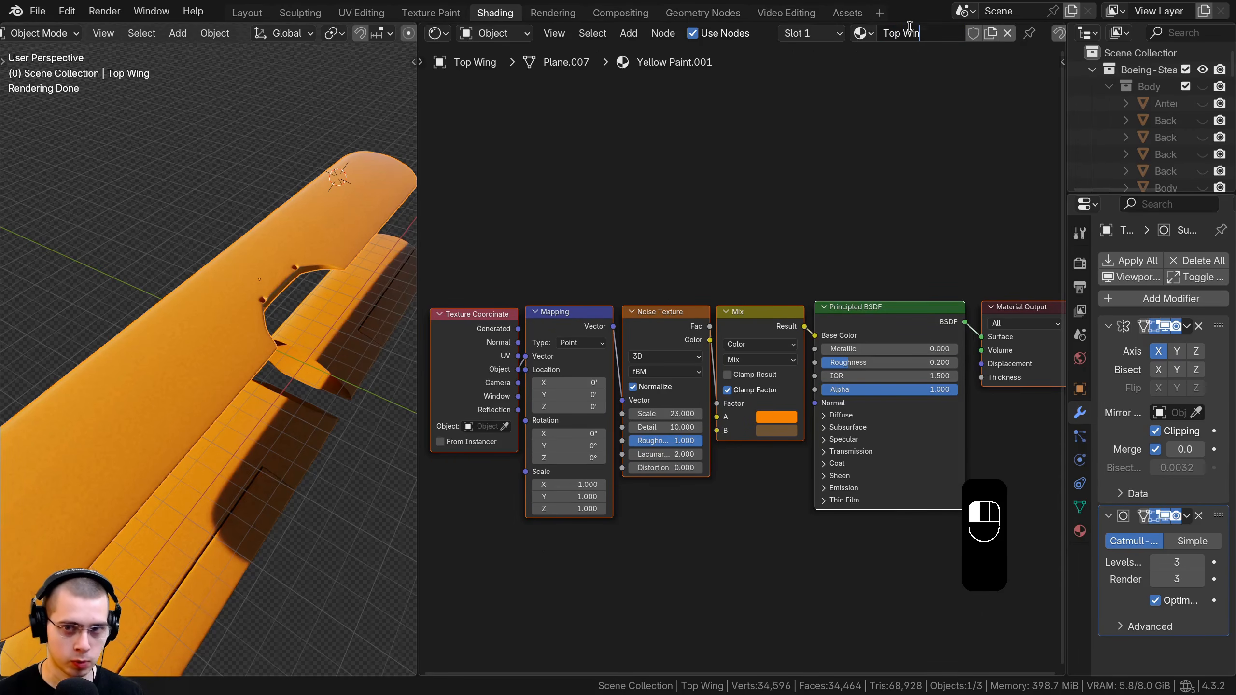
{"action": "key", "text": "Return"}
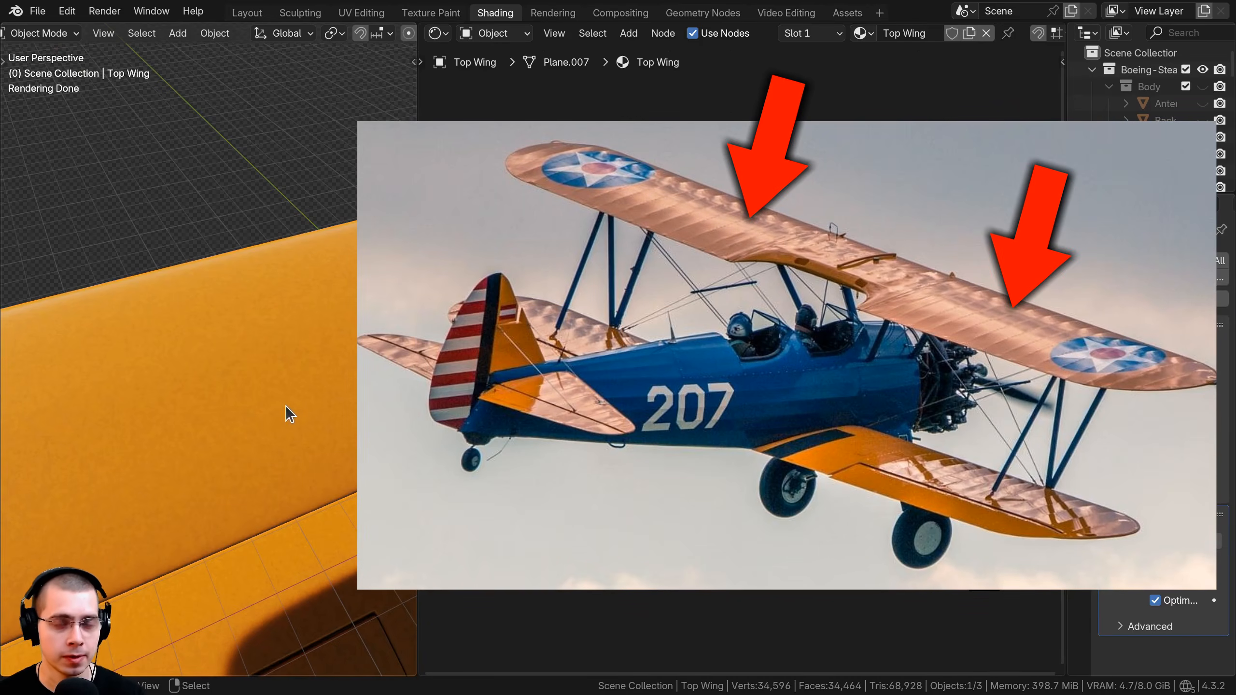
Delete the unneeded node from the Top Wing node tree to make room for new nodes.
{"action": "middle_click_drag", "start_coordinate": [286, 405], "coordinate": [245, 314]}
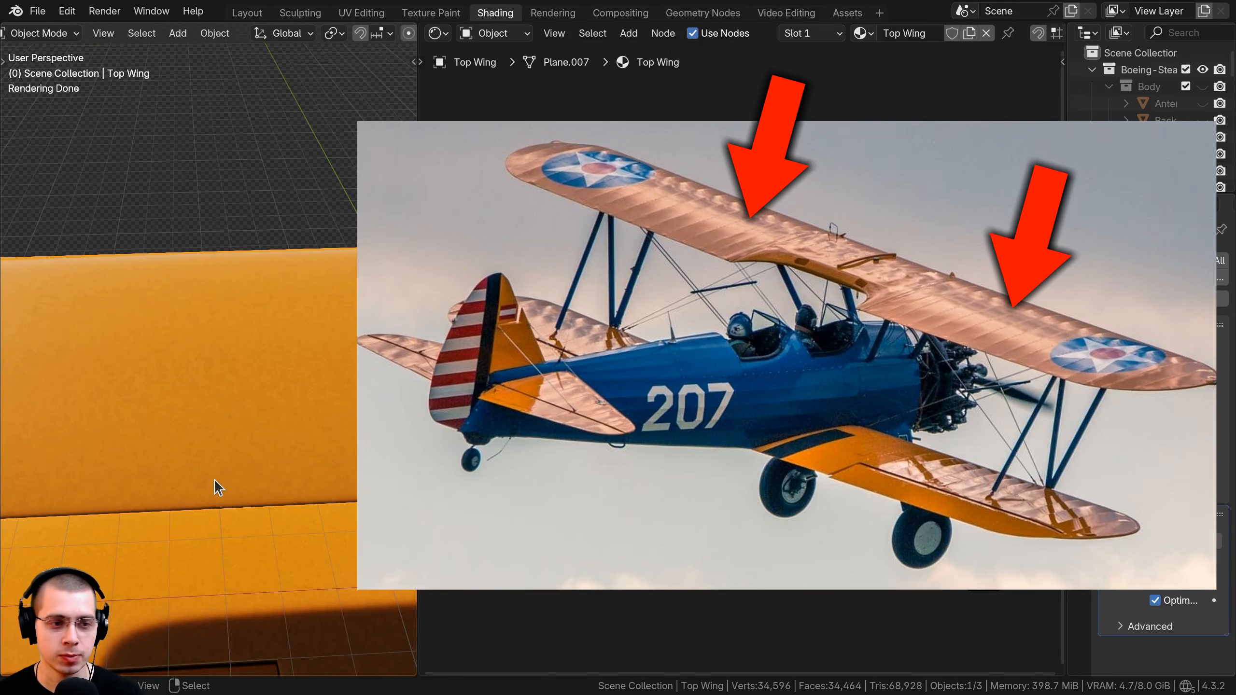
{"action": "middle_click_drag", "start_coordinate": [214, 479], "coordinate": [196, 301]}
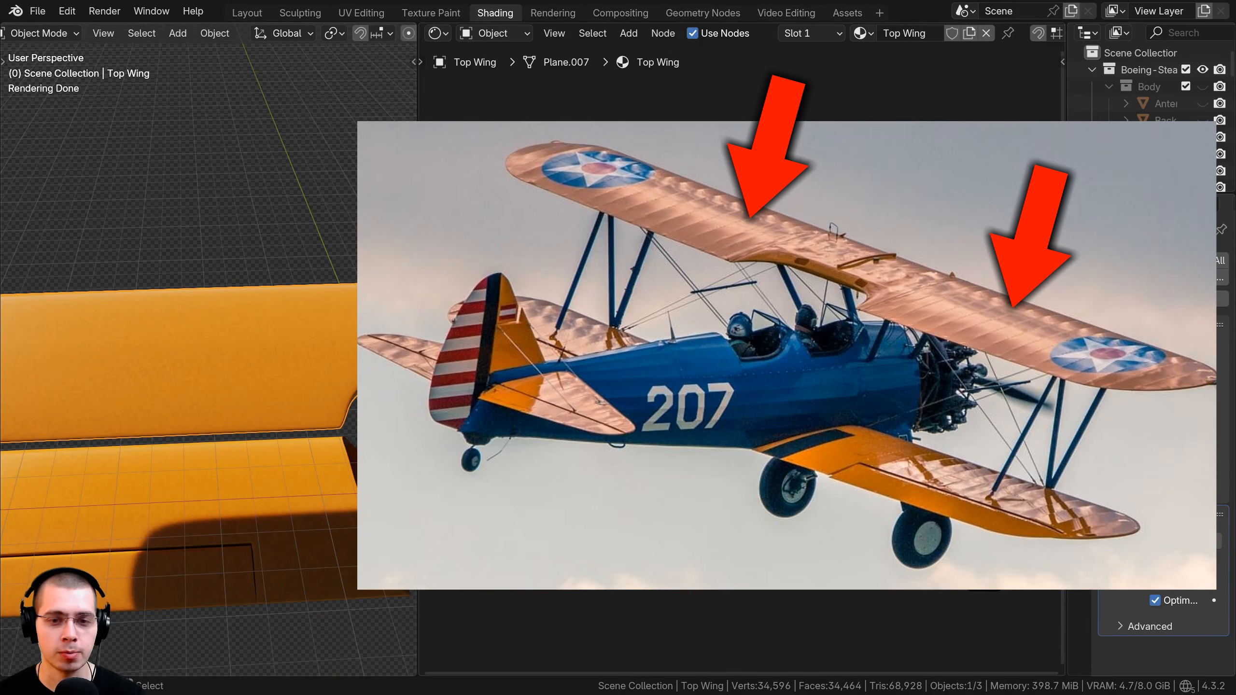
{"action": "key", "text": "x"}
{"action": "key", "text": "shift+a"}
Add a Wave Texture node and preview it directly on the wing.
{"action": "type", "text": "wav"}
{"action": "left_click", "coordinate": [726, 354]}
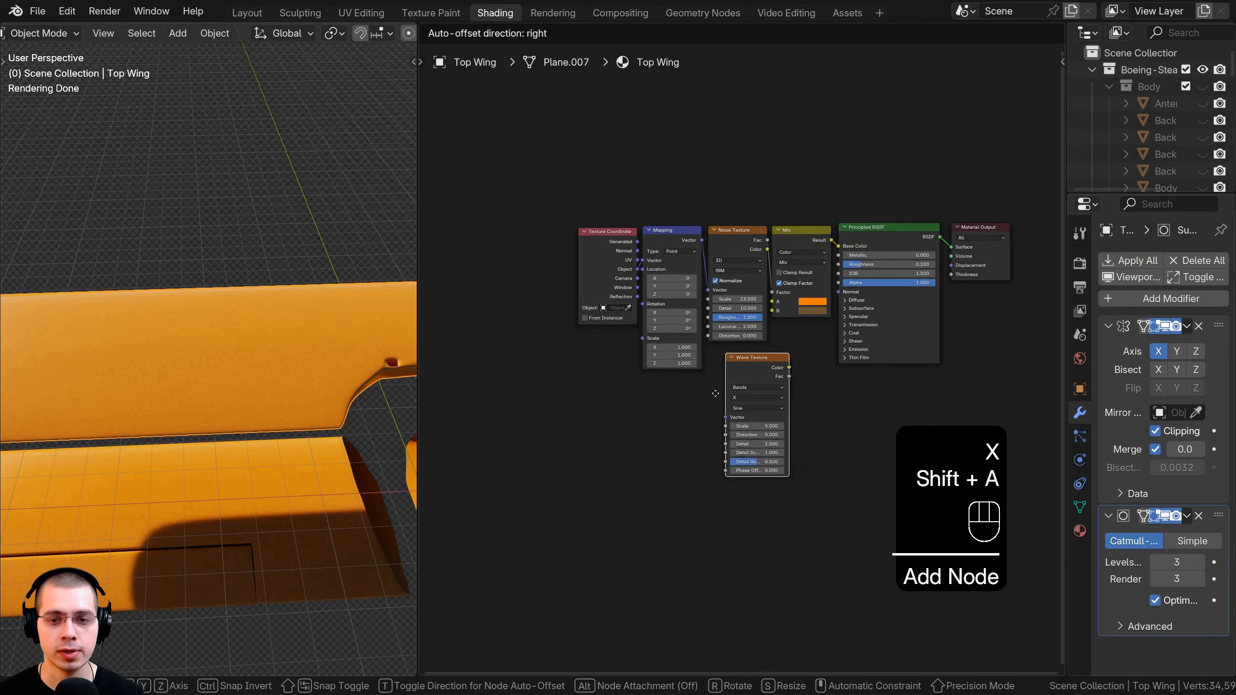
{"action": "left_click", "coordinate": [686, 338]}
{"action": "scroll", "coordinate": [695, 348], "scroll_direction": "up", "scroll_amount": 2}
{"action": "left_click", "coordinate": [700, 354], "text": "ctrl+shift"}
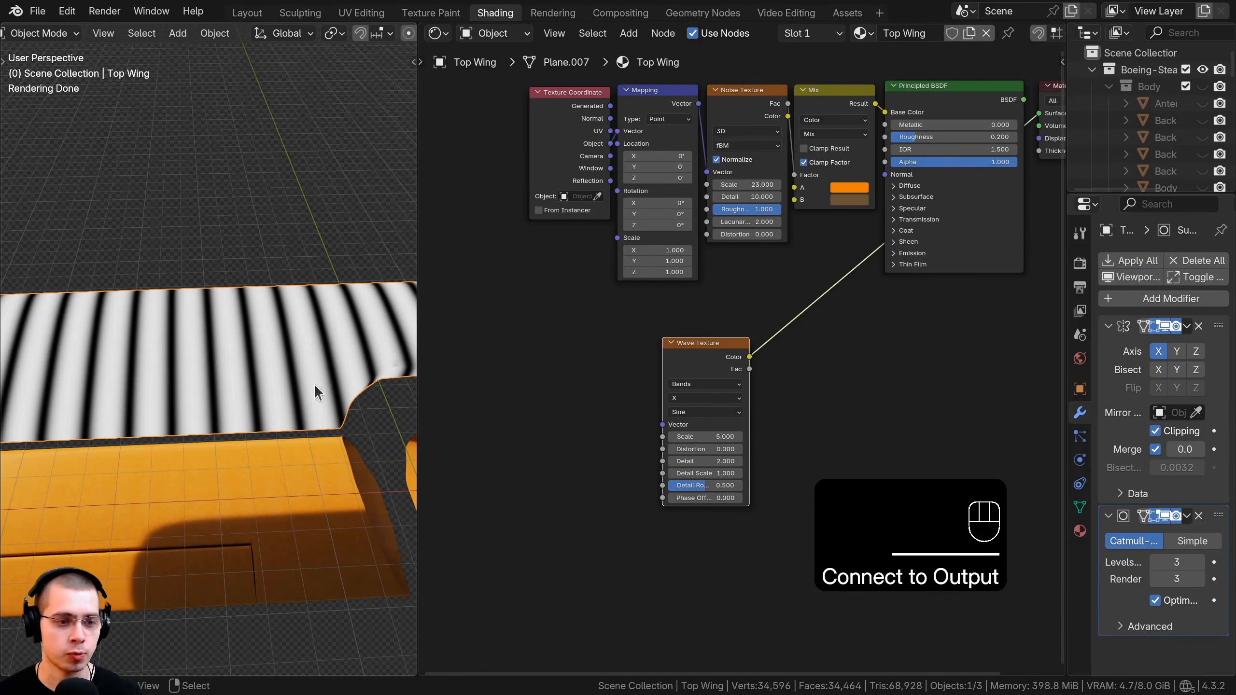
{"action": "middle_click_drag", "start_coordinate": [315, 385], "coordinate": [349, 364], "text": "shift"}
{"action": "scroll", "coordinate": [349, 364], "scroll_direction": "down", "scroll_amount": 3}
{"action": "middle_click_drag", "start_coordinate": [629, 402], "coordinate": [600, 383]}
{"action": "scroll", "coordinate": [601, 383], "scroll_direction": "up", "scroll_amount": 4}
{"action": "middle_click_drag", "start_coordinate": [676, 331], "coordinate": [699, 327]}
{"action": "left_click_drag", "start_coordinate": [699, 327], "coordinate": [698, 324]}
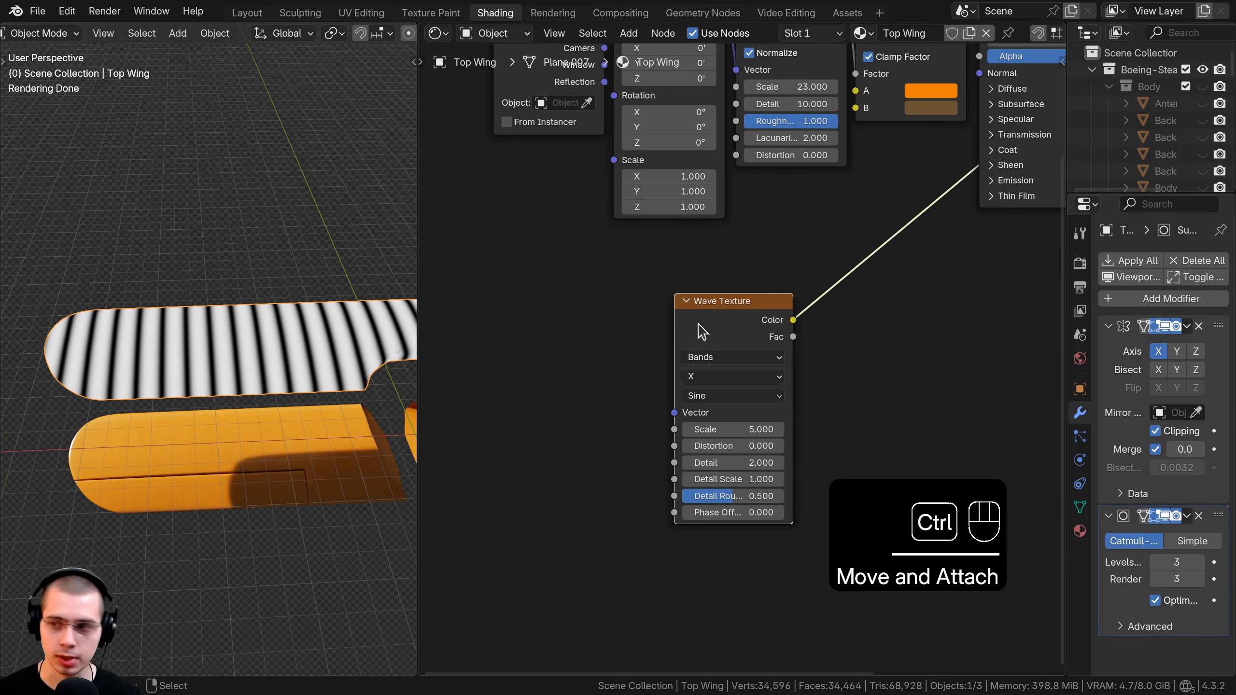
Drive the Wave Texture from Object coordinates through a Mapping node, with Scale 0.8.
{"action": "key", "text": "ctrl+t"}
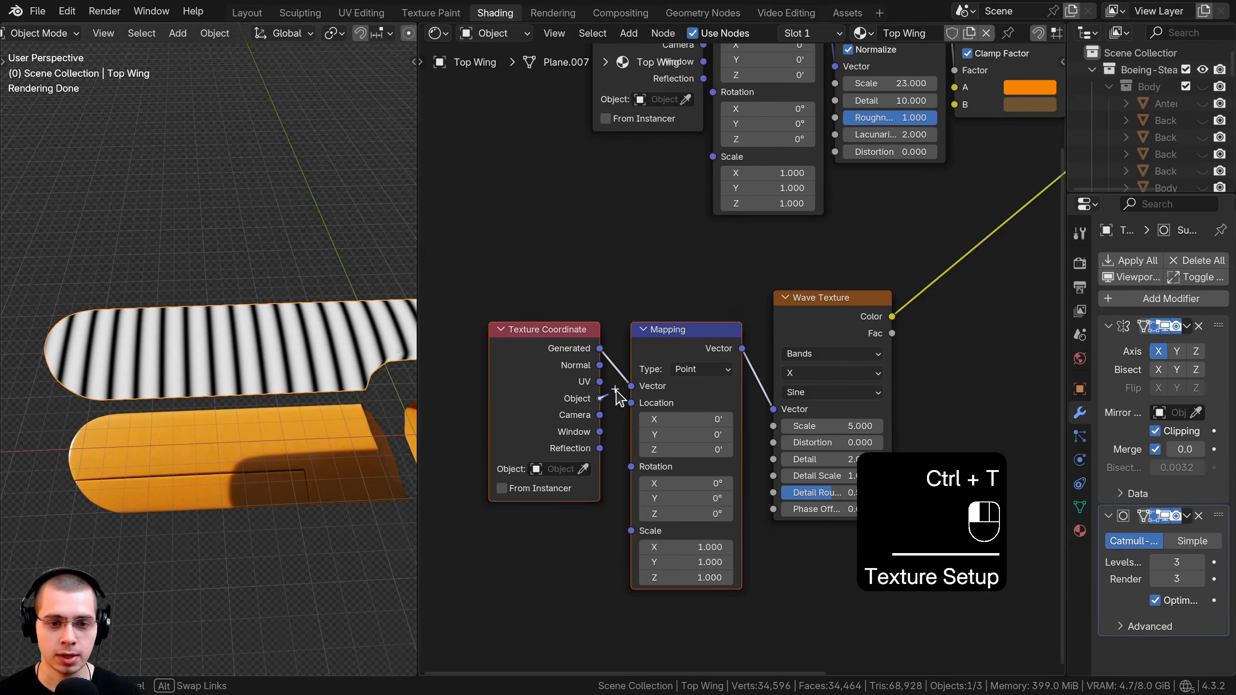
{"action": "left_click_drag", "start_coordinate": [616, 390], "coordinate": [631, 386]}
{"action": "right_click_drag", "start_coordinate": [514, 380], "coordinate": [536, 379]}
{"action": "scroll", "coordinate": [743, 345], "scroll_direction": "up", "scroll_amount": 3}
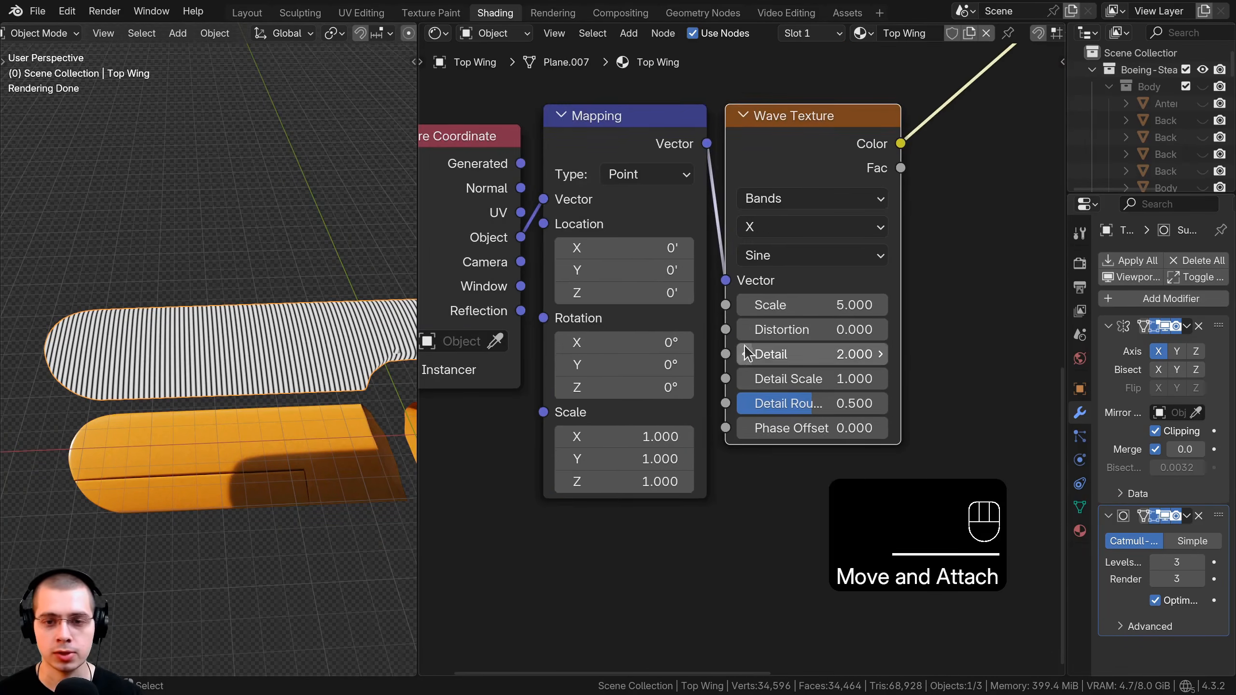
{"action": "scroll", "coordinate": [747, 352], "scroll_direction": "up", "scroll_amount": 1}
{"action": "double_click", "coordinate": [824, 322]}
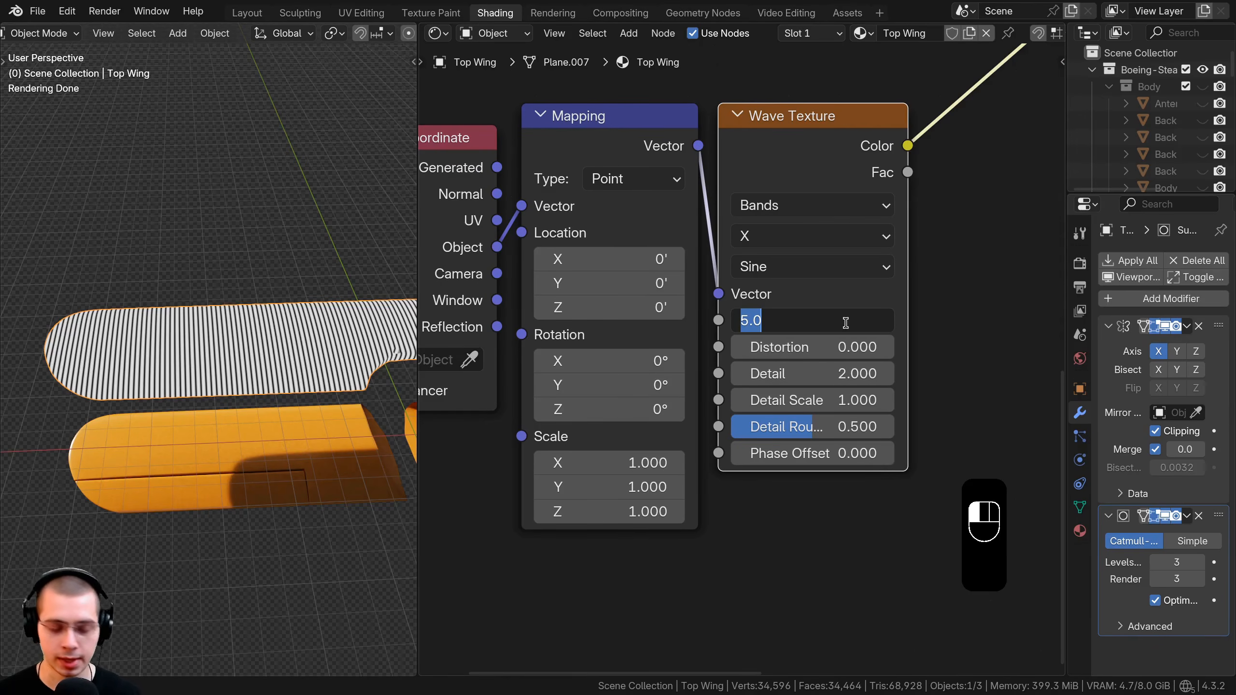
{"action": "type", "text": ".8"}
{"action": "key", "text": "Return"}
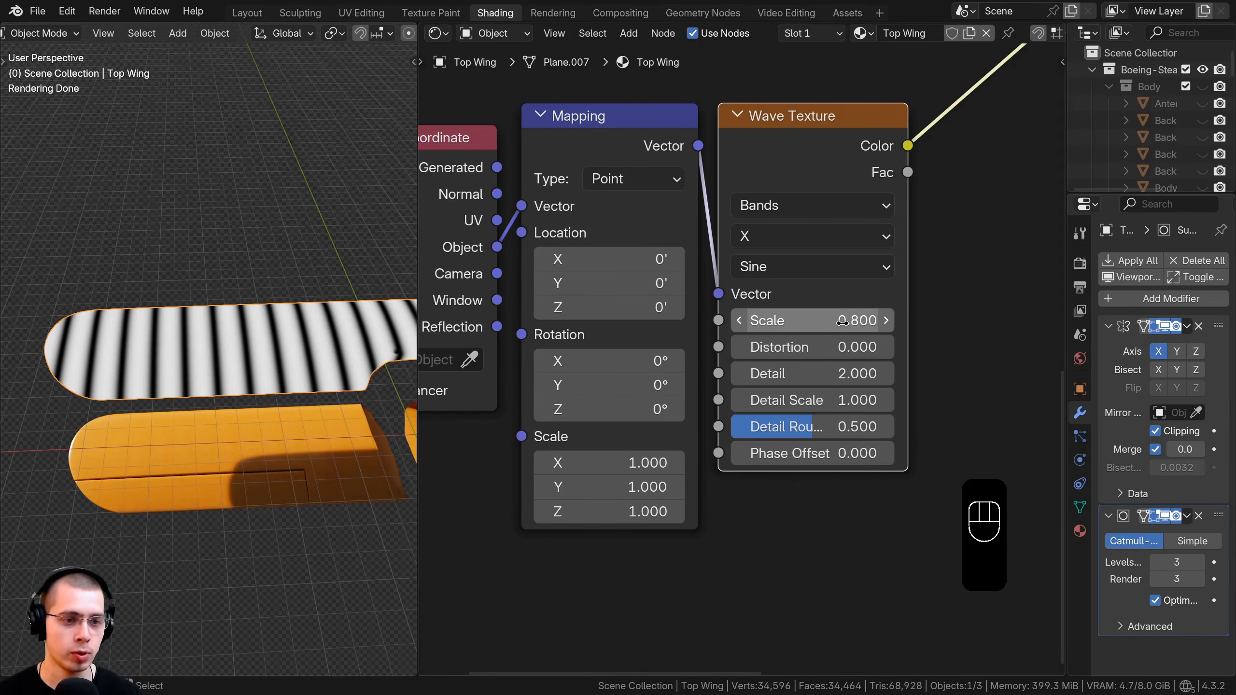
Link the wave colour to the shader's Normal, restore the output link, and move shader nodes aside.
{"action": "scroll", "coordinate": [814, 234], "scroll_direction": "down", "scroll_amount": 5}
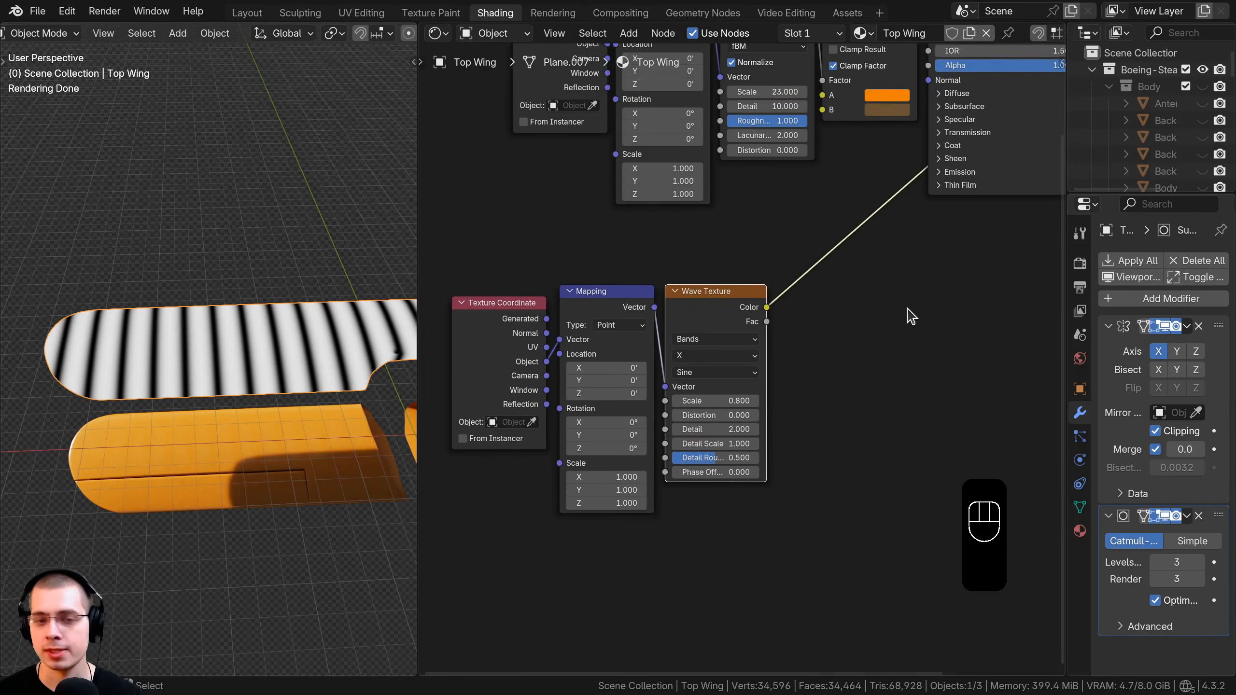
{"action": "middle_click_drag", "start_coordinate": [818, 340], "coordinate": [723, 402]}
{"action": "left_click_drag", "start_coordinate": [671, 369], "coordinate": [835, 162]}
{"action": "middle_click_drag", "start_coordinate": [836, 161], "coordinate": [714, 314]}
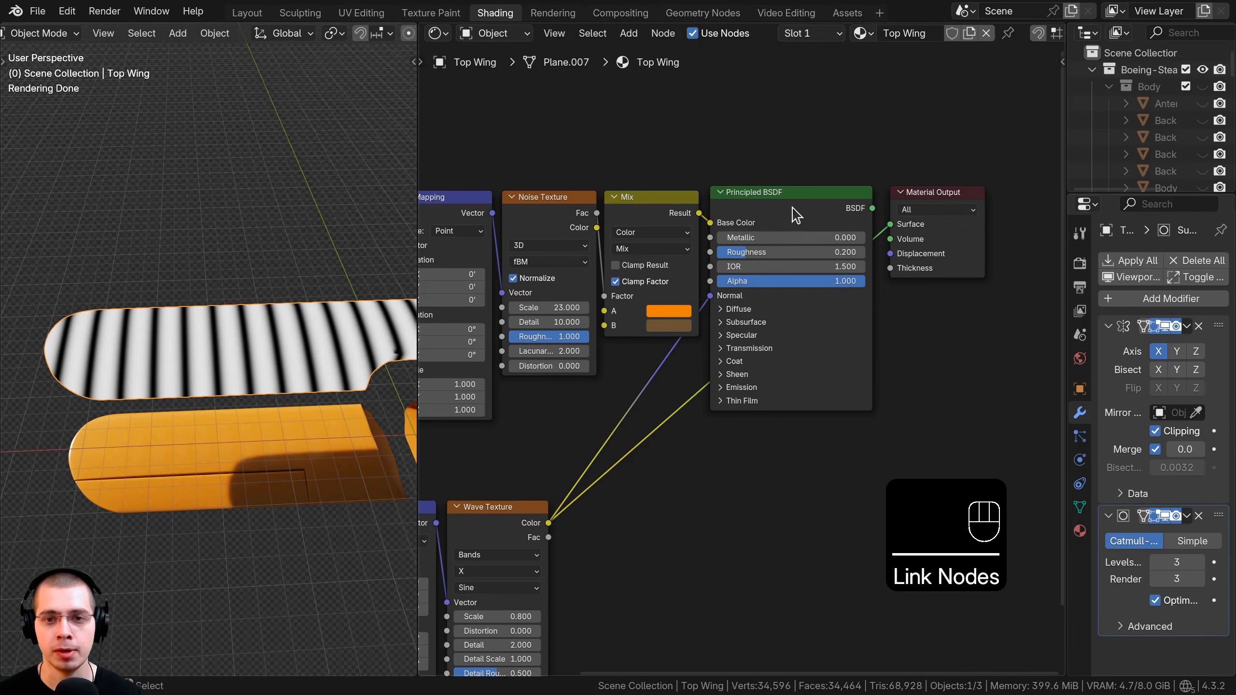
{"action": "left_click", "coordinate": [798, 213], "text": "ctrl+shift"}
{"action": "left_click_drag", "start_coordinate": [811, 155], "coordinate": [981, 285]}
{"action": "key", "text": "g"}
{"action": "left_click", "coordinate": [1019, 284]}
{"action": "key", "text": "shift+a"}
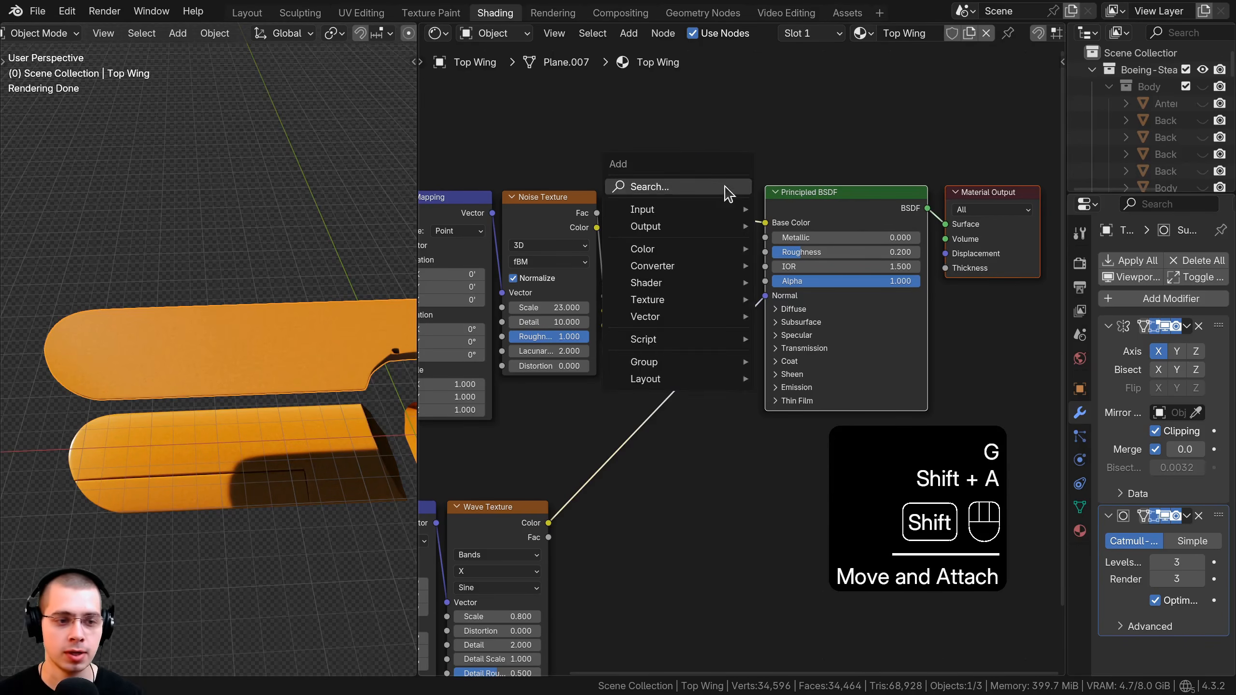
{"action": "left_click", "coordinate": [726, 188]}
Add a Bump node and feed the wave colour into its Height.
{"action": "type", "text": "bu"}
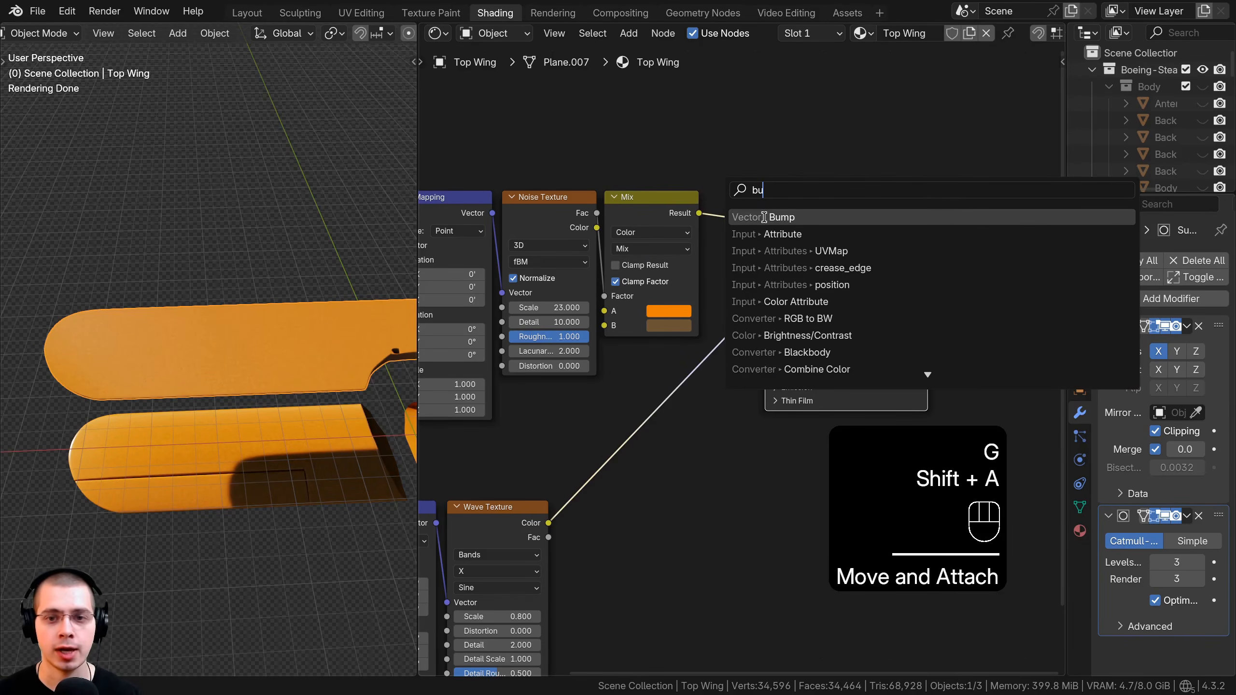
{"action": "left_click", "coordinate": [764, 217]}
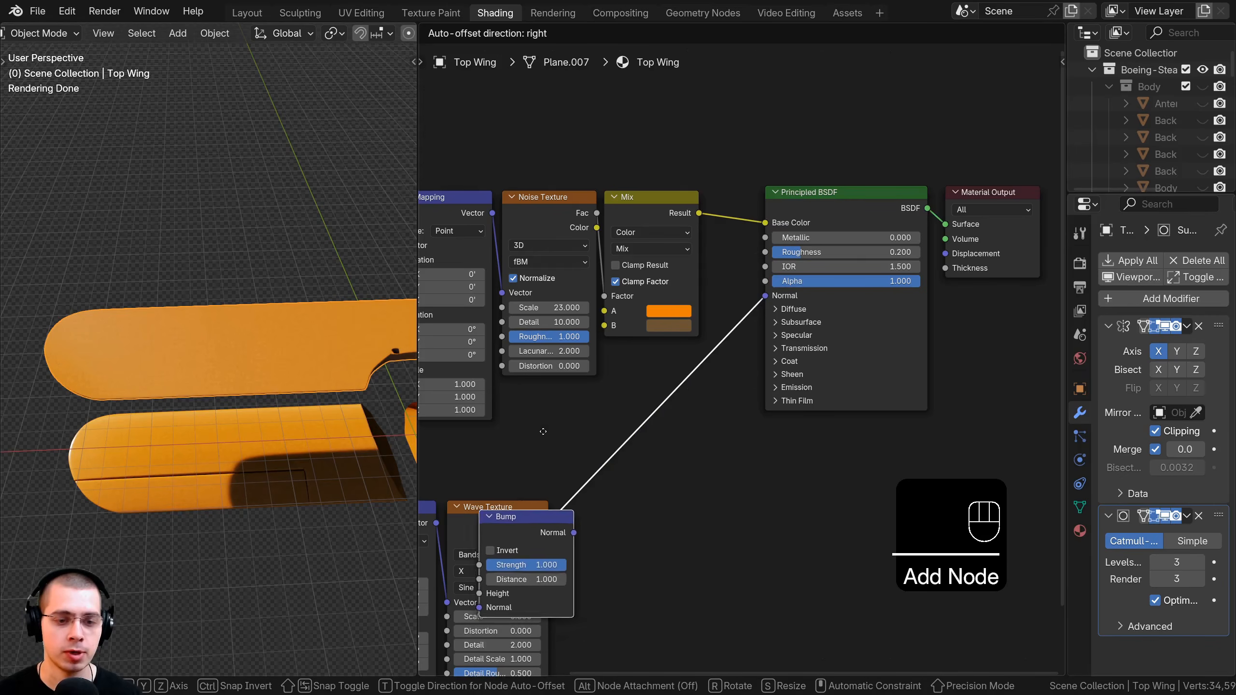
{"action": "middle_click_drag", "start_coordinate": [649, 391], "coordinate": [676, 335]}
{"action": "scroll", "coordinate": [676, 337], "scroll_direction": "up", "scroll_amount": 4}
{"action": "left_click_drag", "start_coordinate": [677, 357], "coordinate": [695, 348]}
{"action": "middle_click_drag", "start_coordinate": [508, 495], "coordinate": [530, 424]}
{"action": "mouse_move", "coordinate": [665, 405]}
{"action": "left_mouse_down"}
{"action": "mouse_move", "coordinate": [620, 410]}
{"action": "mouse_move", "coordinate": [660, 383]}
{"action": "left_mouse_up"}
Set the Bump Strength to 0.15 and inspect the ribbed wing.
{"action": "scroll", "coordinate": [236, 433], "scroll_direction": "up", "scroll_amount": 5}
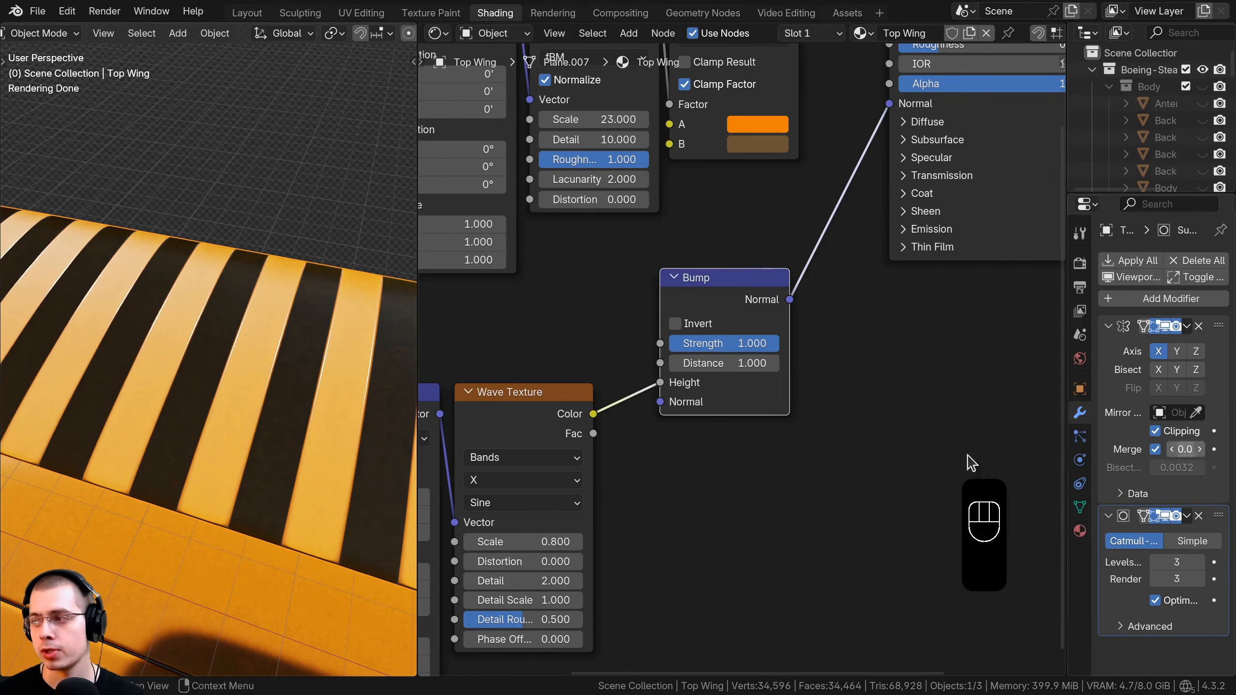
{"action": "left_click", "coordinate": [739, 344]}
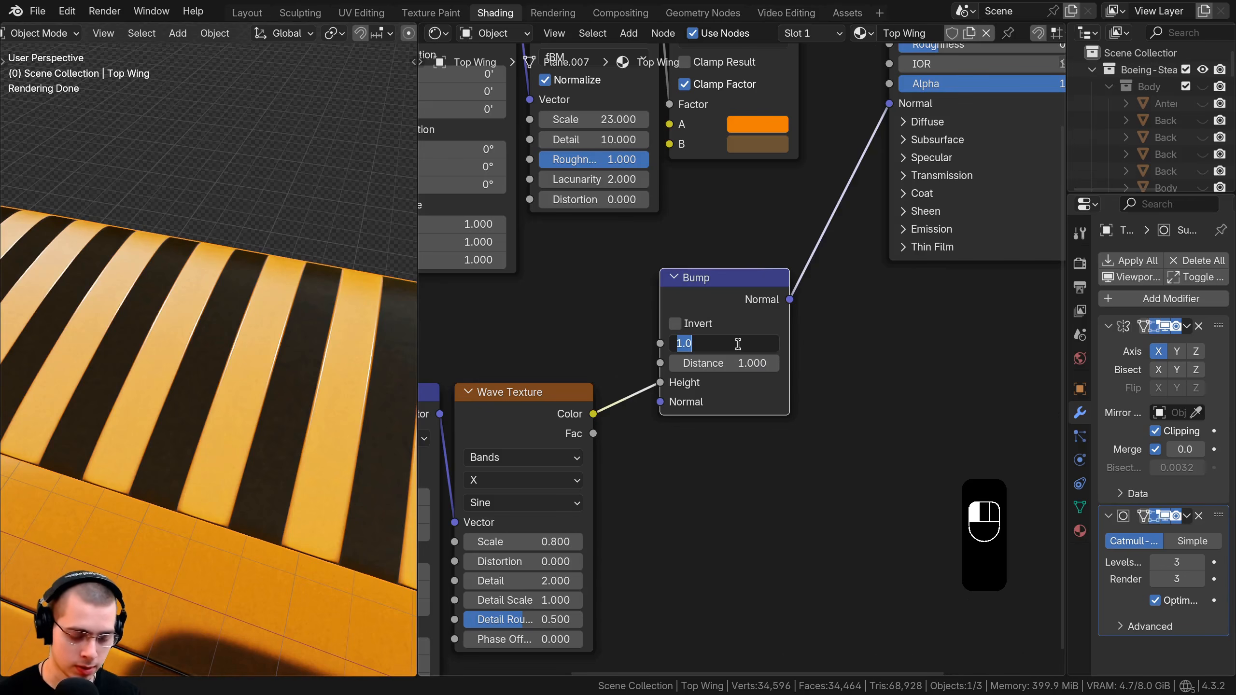
{"action": "type", "text": ".15"}
{"action": "key", "text": "Return"}
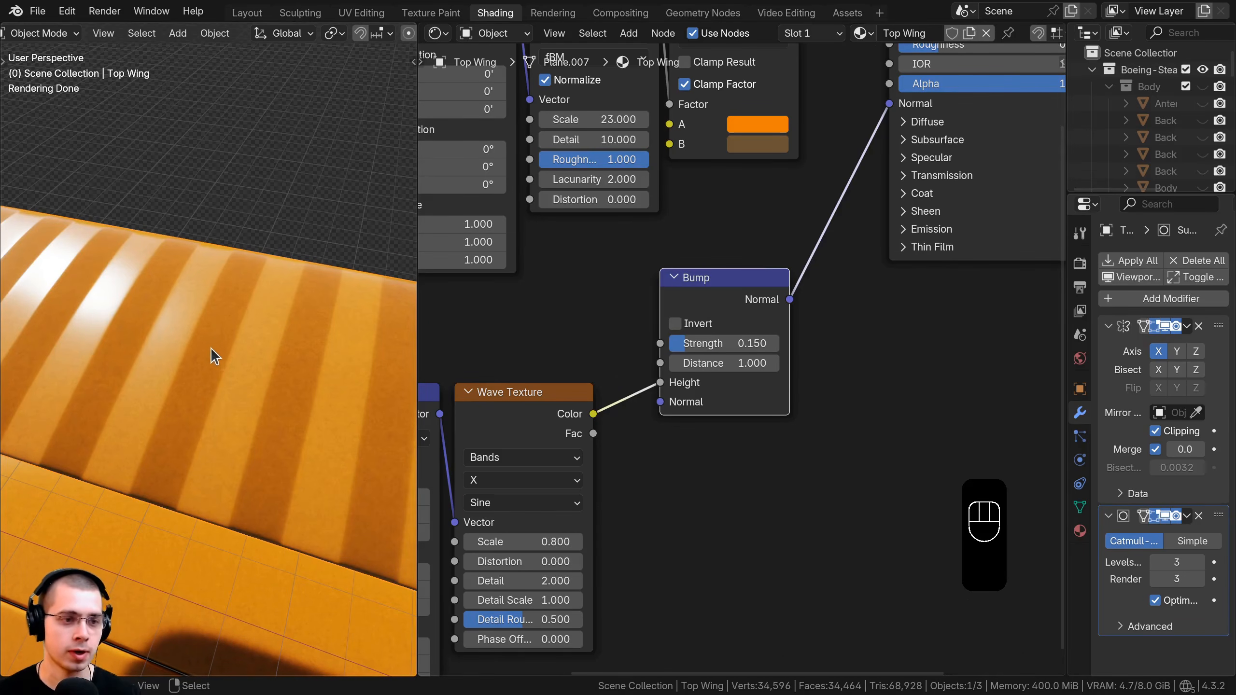
{"action": "middle_click_drag", "start_coordinate": [212, 353], "coordinate": [272, 310], "text": "shift"}
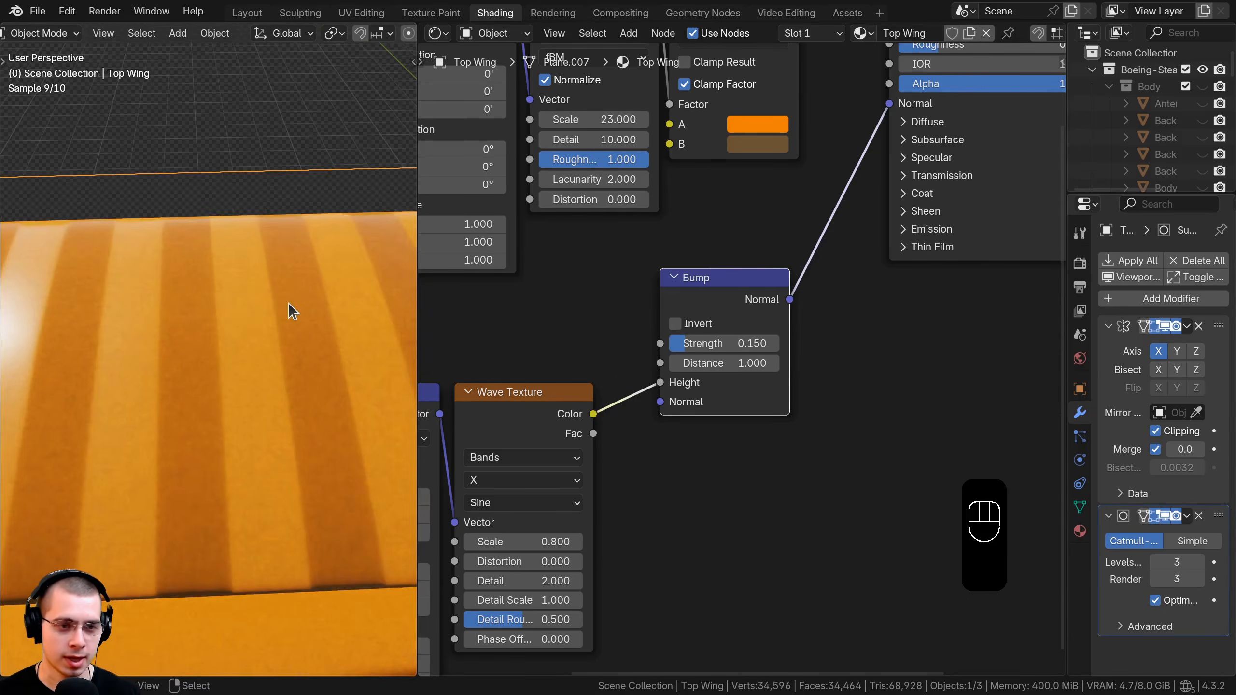
{"action": "scroll", "coordinate": [292, 297], "scroll_direction": "up", "scroll_amount": 2}
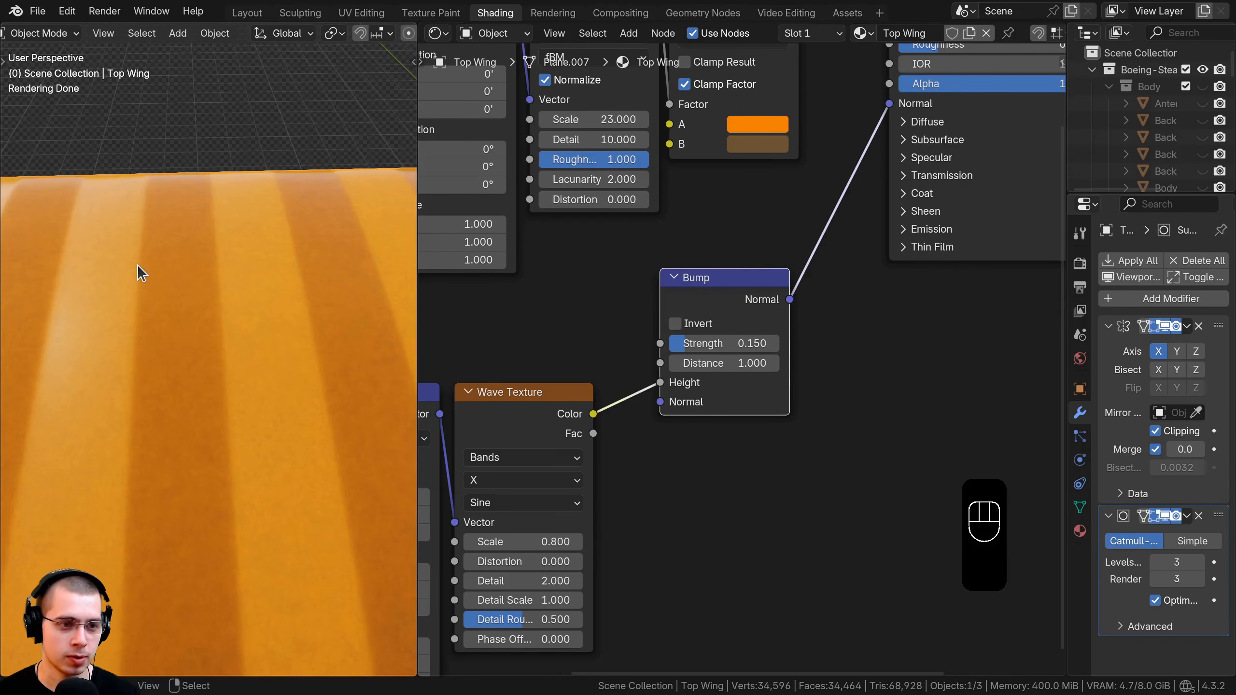
{"action": "middle_click_drag", "start_coordinate": [149, 250], "coordinate": [172, 249], "text": "shift"}
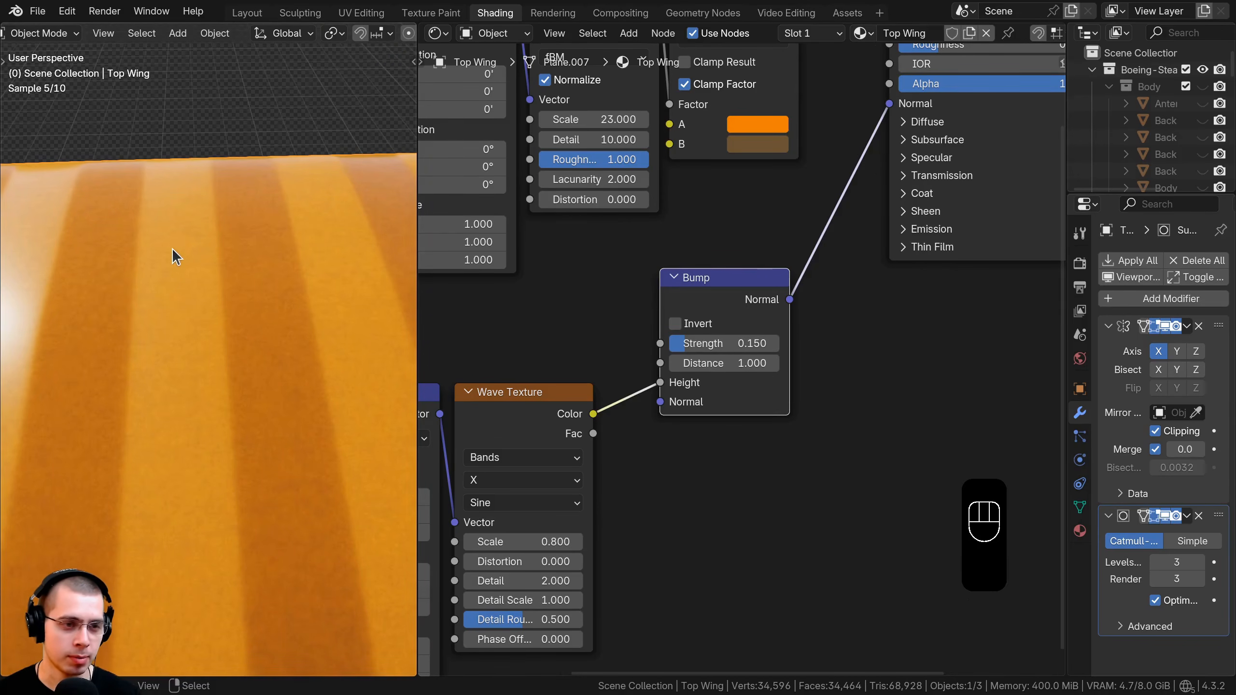
{"action": "scroll", "coordinate": [735, 421], "scroll_direction": "down", "scroll_amount": 6}
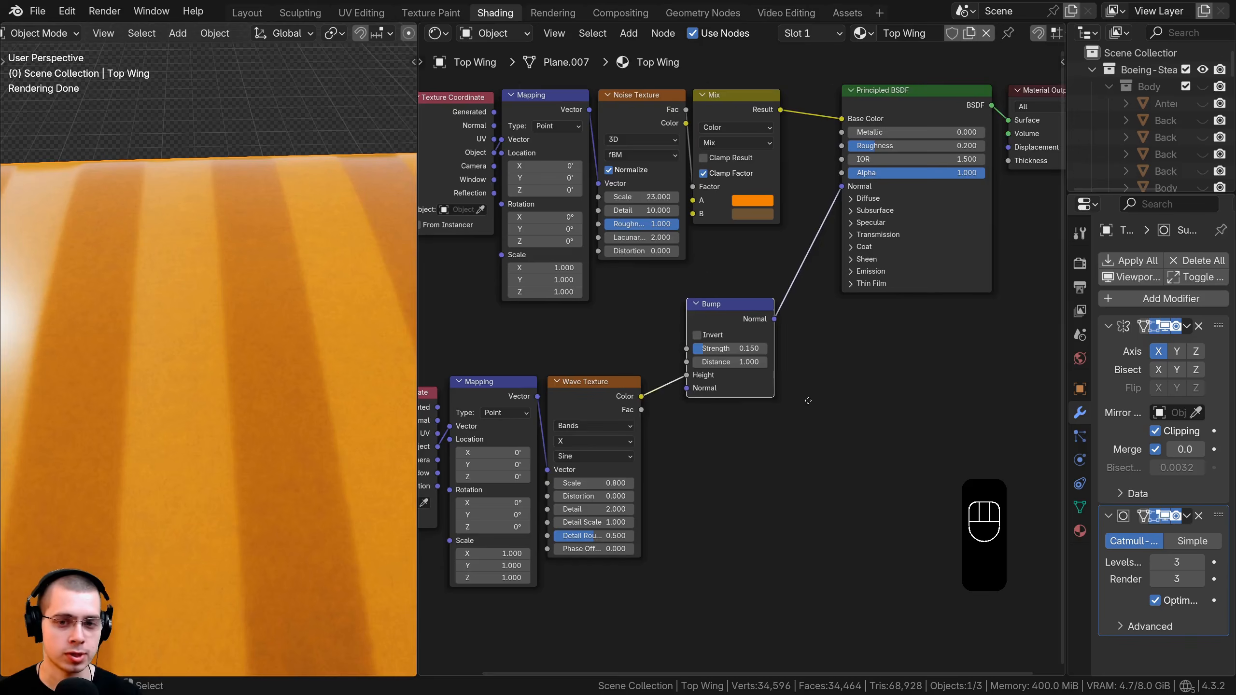
{"action": "middle_click_drag", "start_coordinate": [647, 400], "coordinate": [788, 312]}
{"action": "left_click_drag", "start_coordinate": [808, 264], "coordinate": [579, 374]}
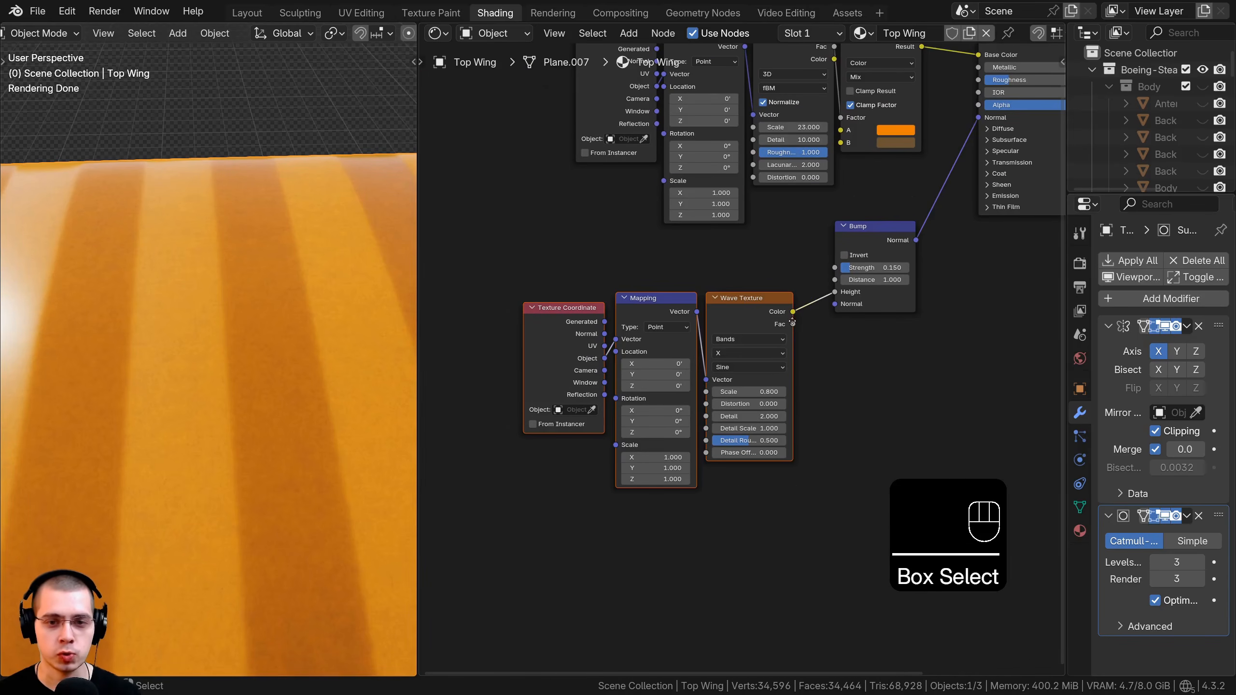
Shift the texture nodes left and insert an RGB Curves node between the Wave Texture and Bump.
{"action": "key", "text": "g"}
{"action": "left_click", "coordinate": [658, 325]}
{"action": "scroll", "coordinate": [725, 300], "scroll_direction": "up", "scroll_amount": 1}
{"action": "key", "text": "shift+a"}
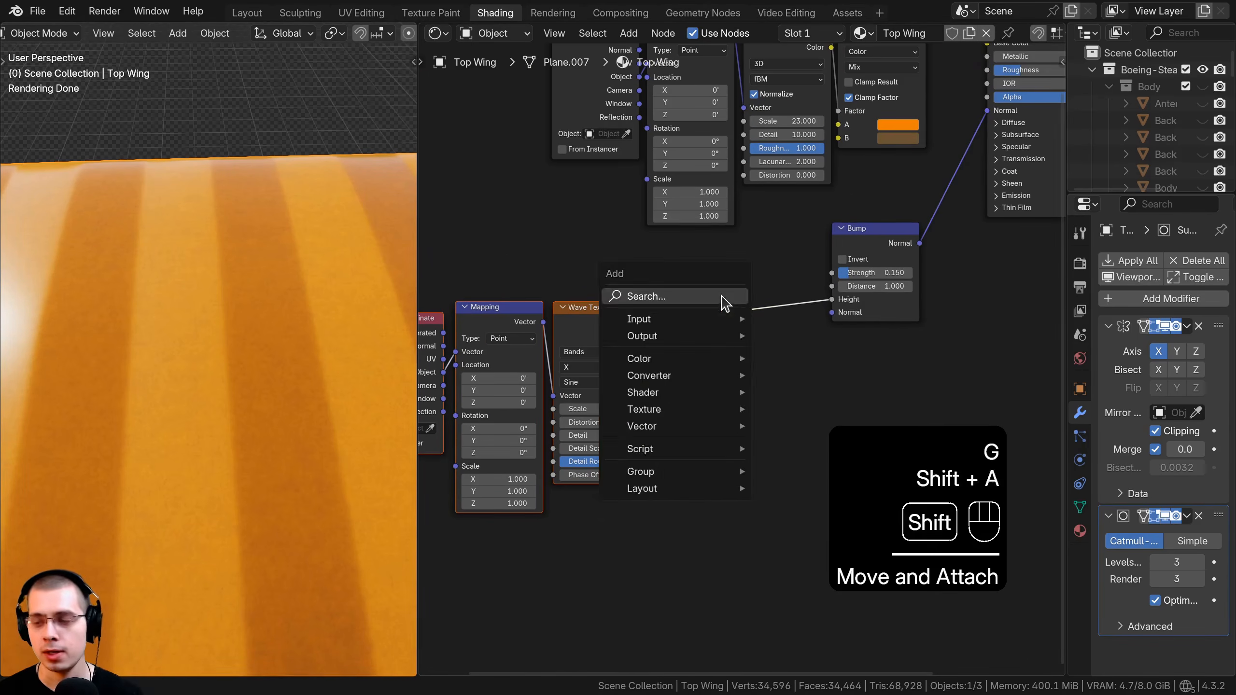
{"action": "left_click", "coordinate": [720, 296]}
{"action": "type", "text": "rgb"}
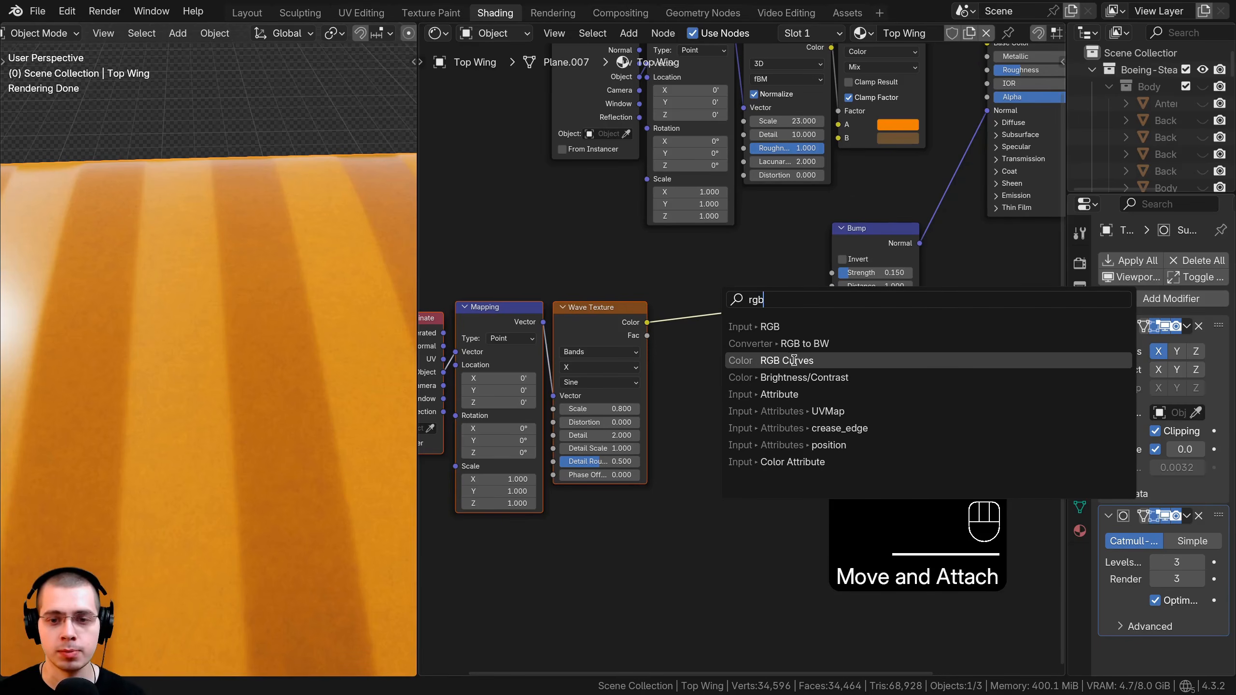
{"action": "left_click", "coordinate": [794, 361]}
{"action": "left_click", "coordinate": [747, 293]}
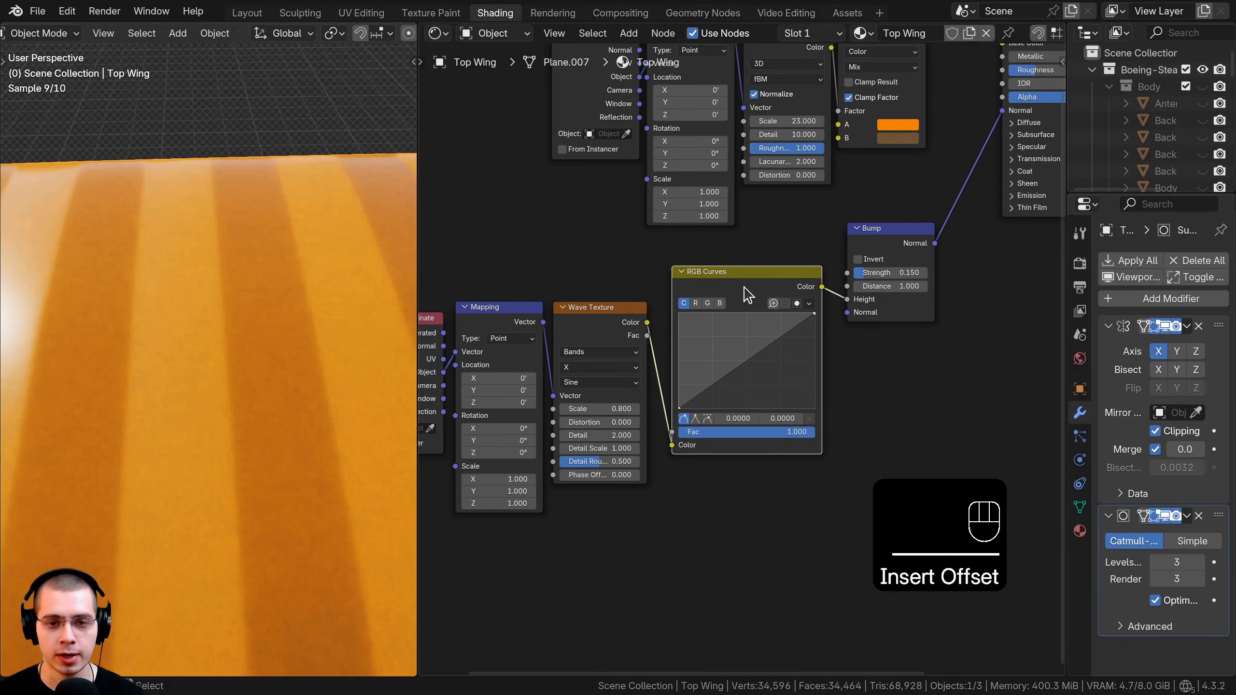
{"action": "mouse_move", "coordinate": [747, 294]}
{"action": "left_mouse_down"}
{"action": "mouse_move", "coordinate": [725, 319]}
{"action": "mouse_move", "coordinate": [738, 310]}
{"action": "left_mouse_up"}
Bend the RGB curve into a low arch peaking at 0.05, with its side points dropped to zero.
{"action": "scroll", "coordinate": [780, 292], "scroll_direction": "up", "scroll_amount": 2}
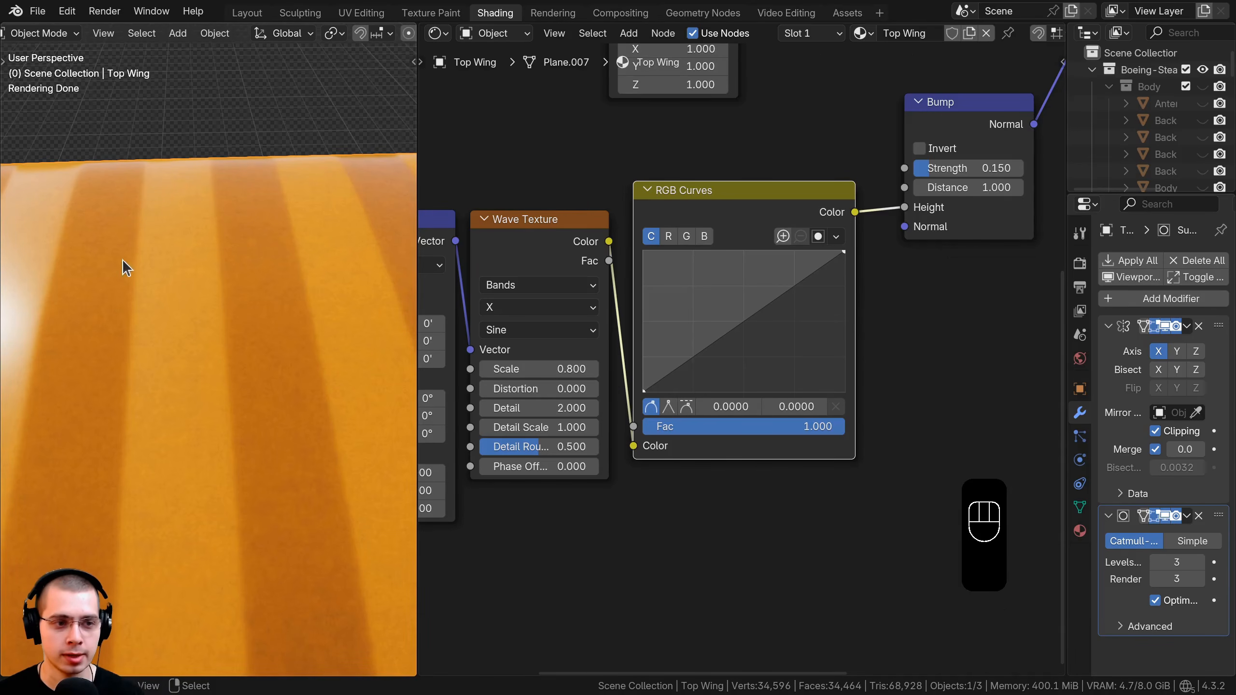
{"action": "scroll", "coordinate": [838, 266], "scroll_direction": "up", "scroll_amount": 1}
{"action": "left_click_drag", "start_coordinate": [841, 246], "coordinate": [730, 315]}
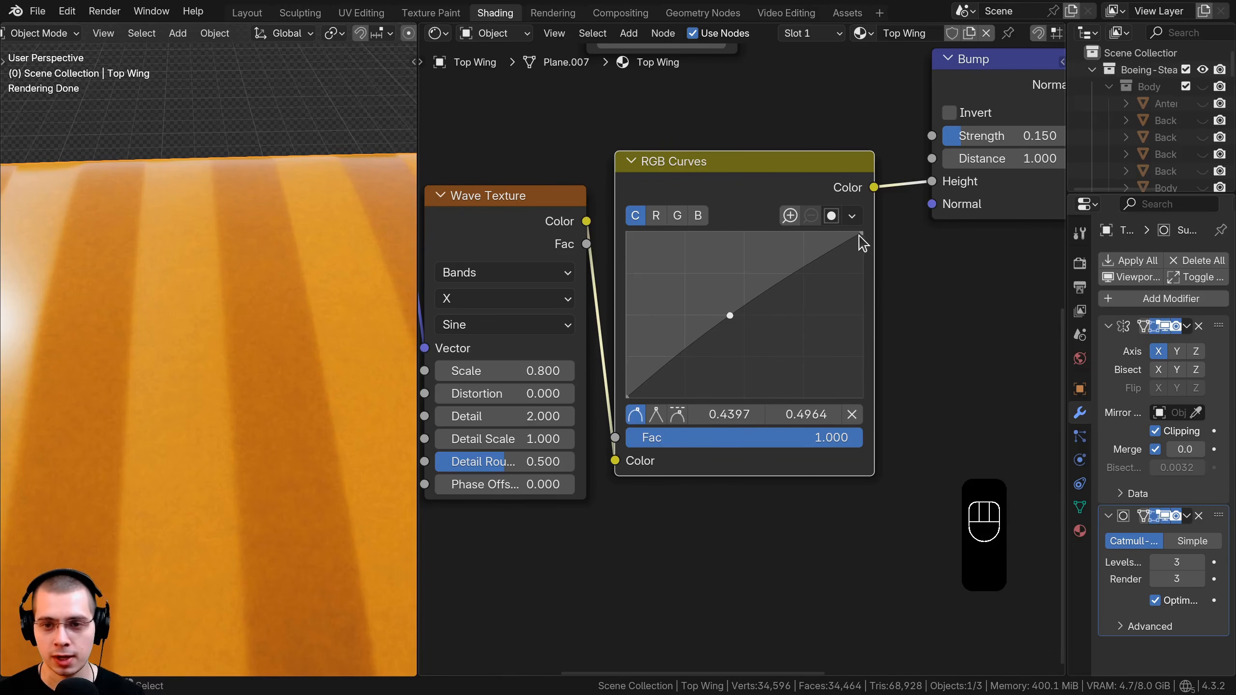
{"action": "left_click_drag", "start_coordinate": [861, 233], "coordinate": [862, 396]}
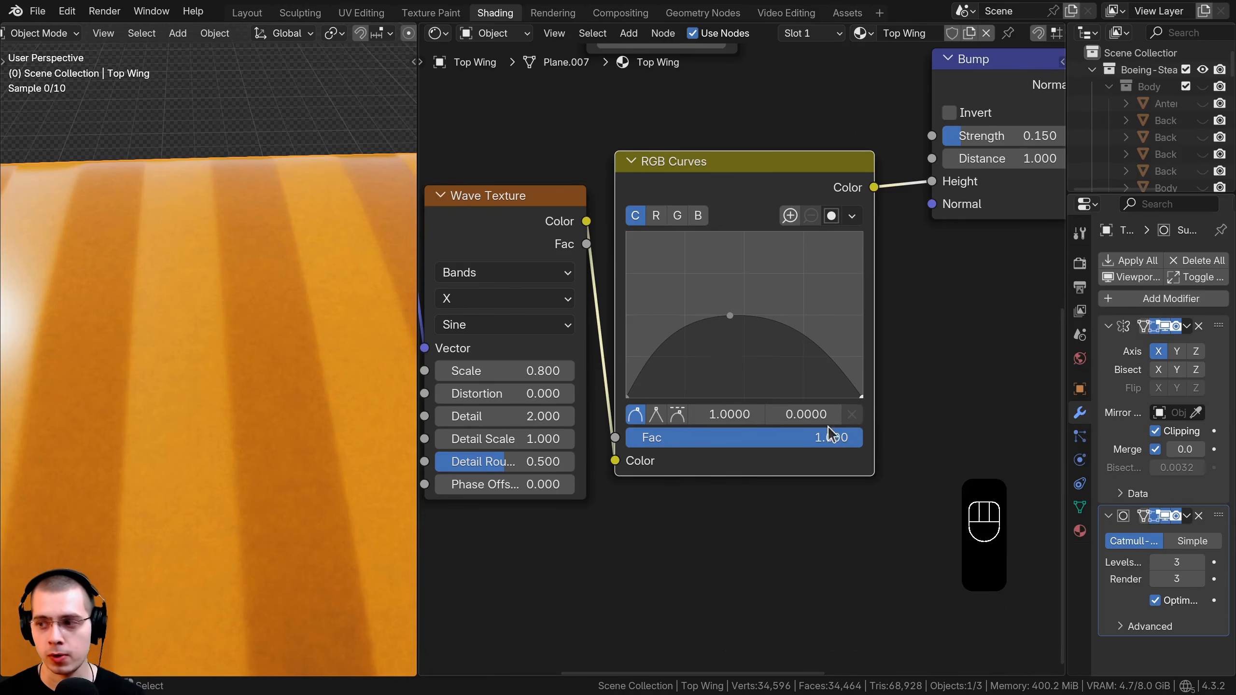
{"action": "scroll", "coordinate": [722, 273], "scroll_direction": "up", "scroll_amount": 2}
{"action": "left_click_drag", "start_coordinate": [723, 292], "coordinate": [745, 386]}
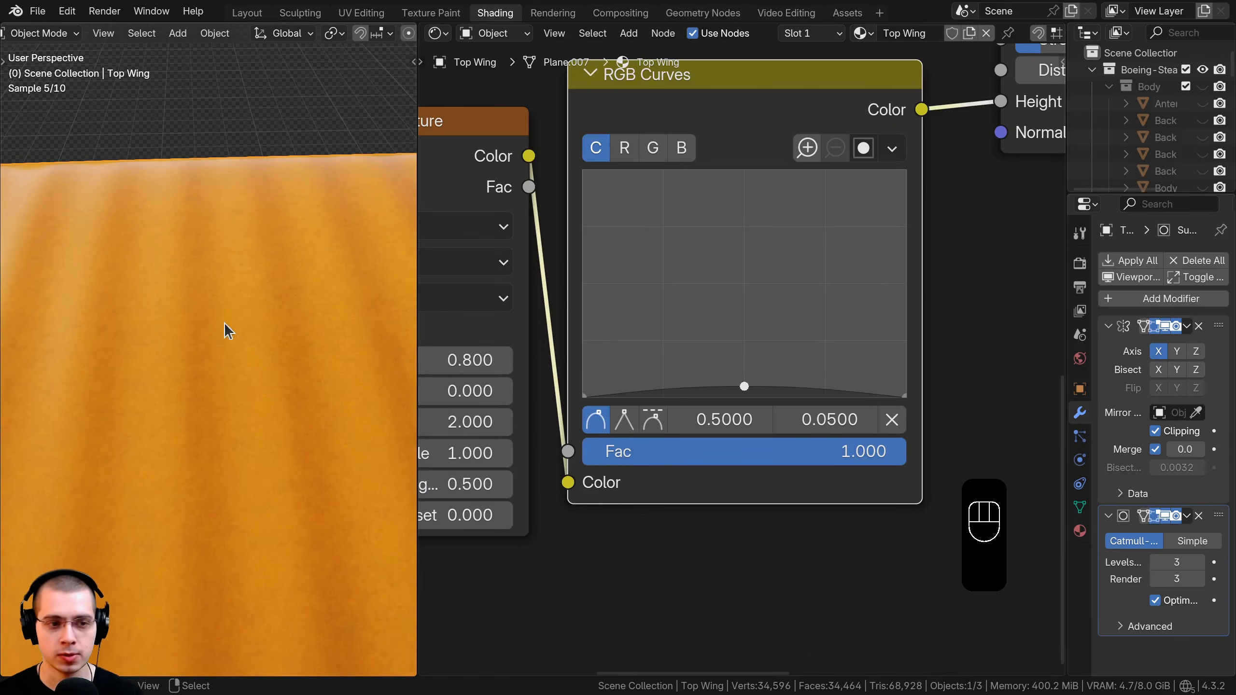
{"action": "scroll", "coordinate": [221, 316], "scroll_direction": "down", "scroll_amount": 2}
{"action": "middle_click_drag", "start_coordinate": [710, 359], "coordinate": [707, 340]}
{"action": "scroll", "coordinate": [707, 340], "scroll_direction": "up", "scroll_amount": 1}
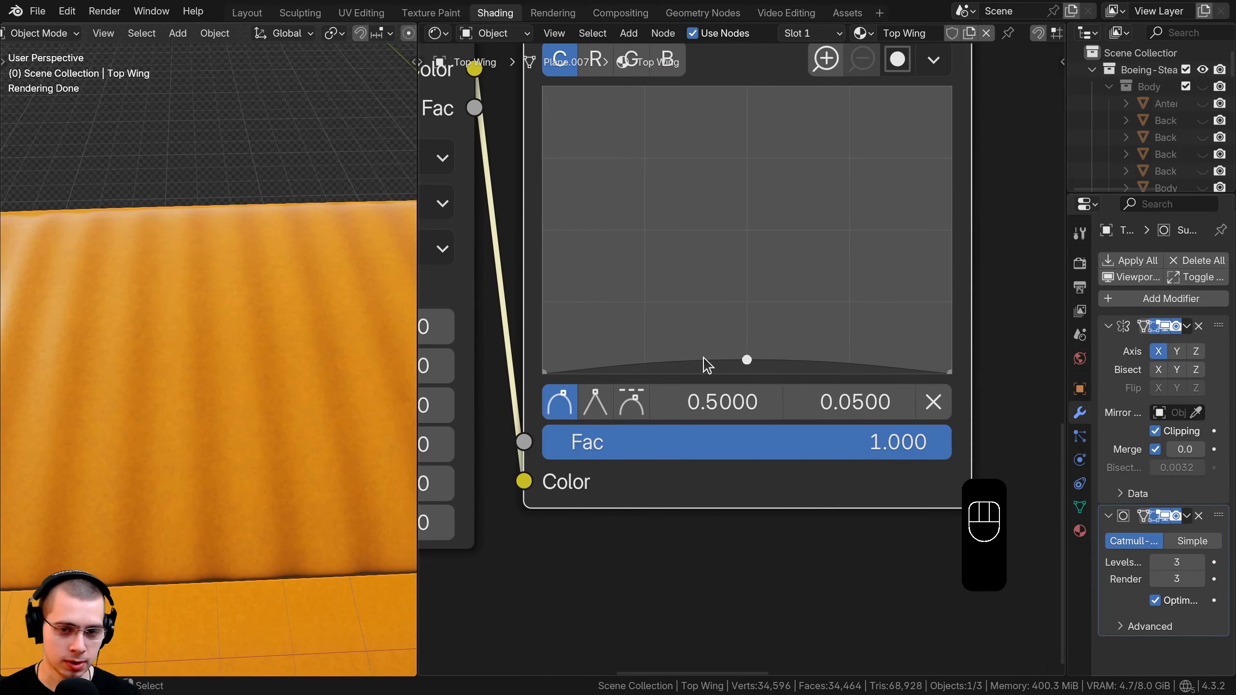
{"action": "left_click", "coordinate": [703, 358]}
{"action": "left_click", "coordinate": [785, 362]}
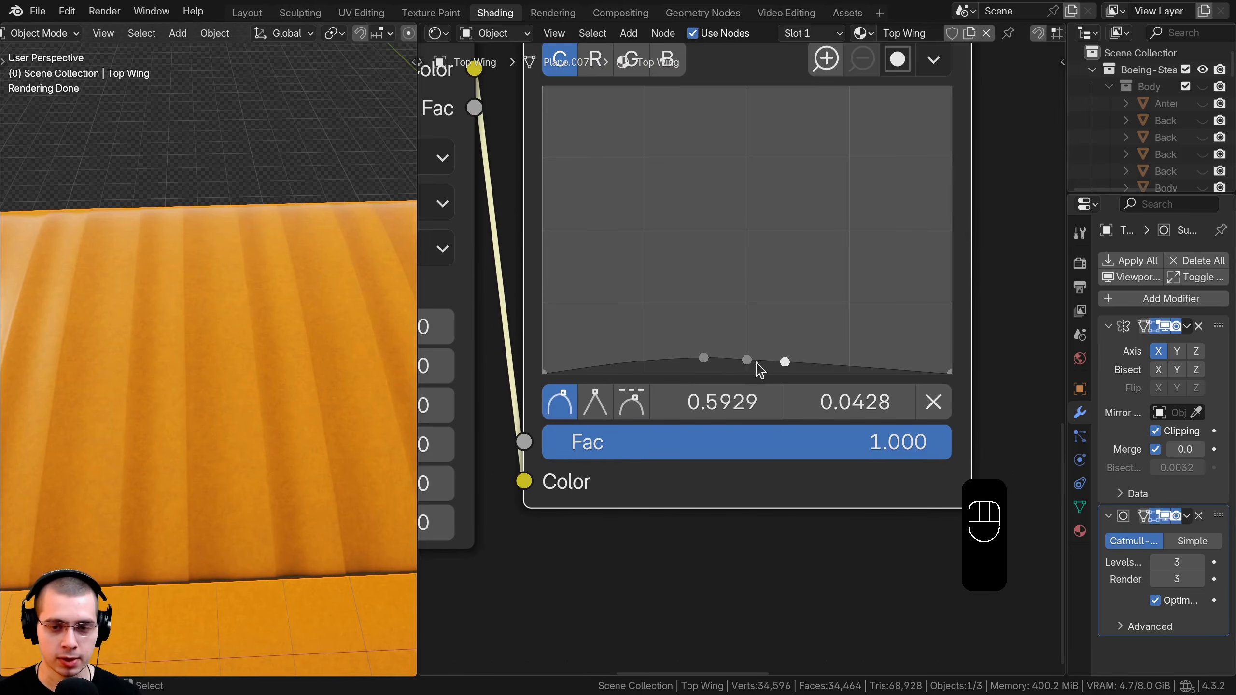
{"action": "scroll", "coordinate": [778, 377], "scroll_direction": "up", "scroll_amount": 1}
{"action": "left_click_drag", "start_coordinate": [786, 369], "coordinate": [781, 380]}
{"action": "left_click_drag", "start_coordinate": [702, 364], "coordinate": [753, 376]}
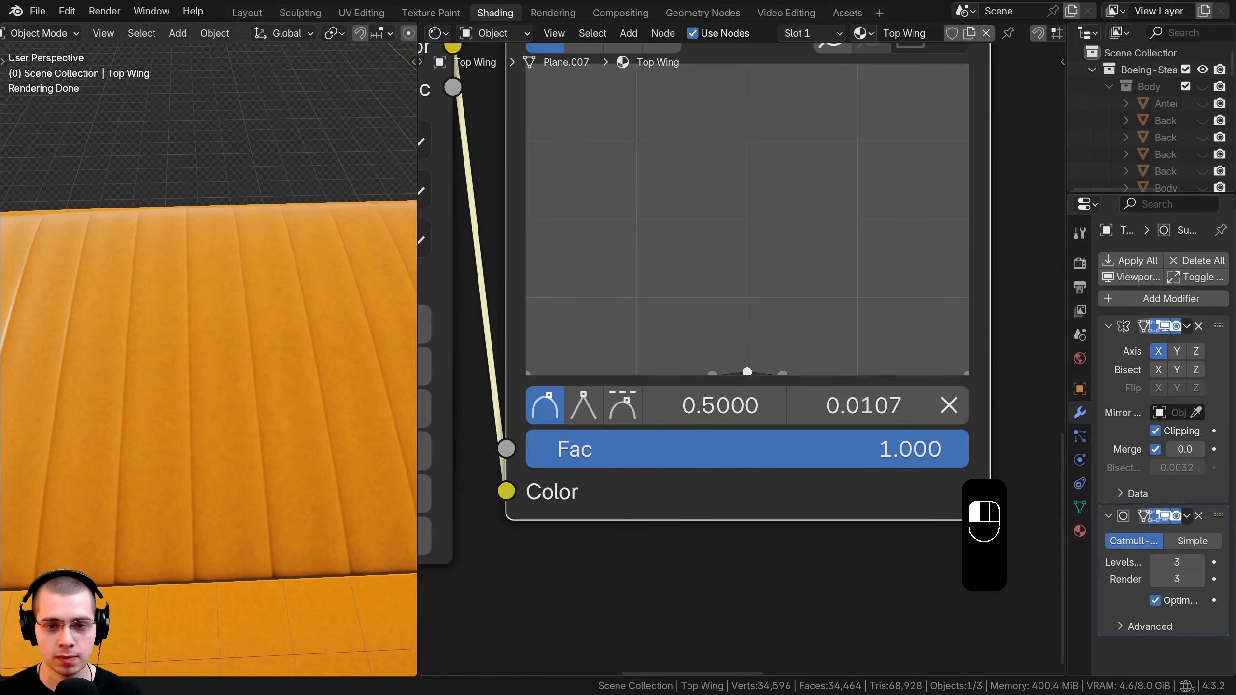
Lower the Bump Strength to 0.1 and check the softer ridges on the wing.
{"action": "scroll", "coordinate": [232, 371], "scroll_direction": "up", "scroll_amount": 3}
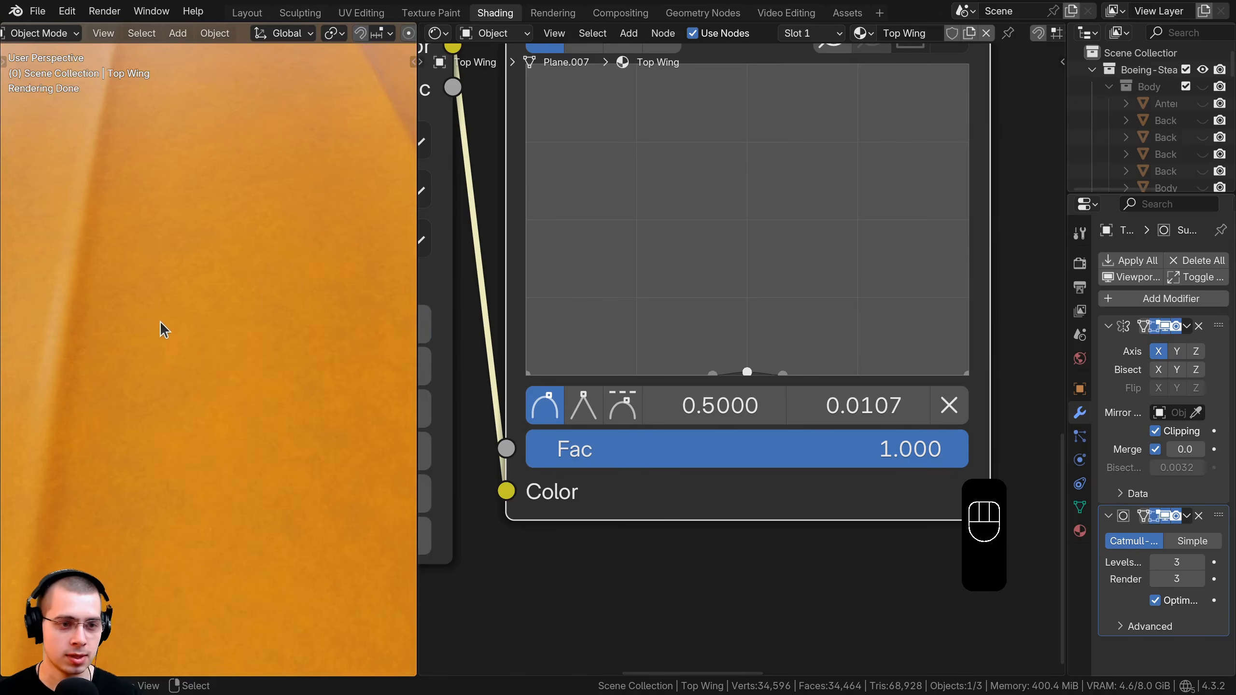
{"action": "middle_click_drag", "start_coordinate": [216, 300], "coordinate": [235, 319], "text": "shift"}
{"action": "middle_click_drag", "start_coordinate": [171, 159], "coordinate": [193, 171], "text": "shift"}
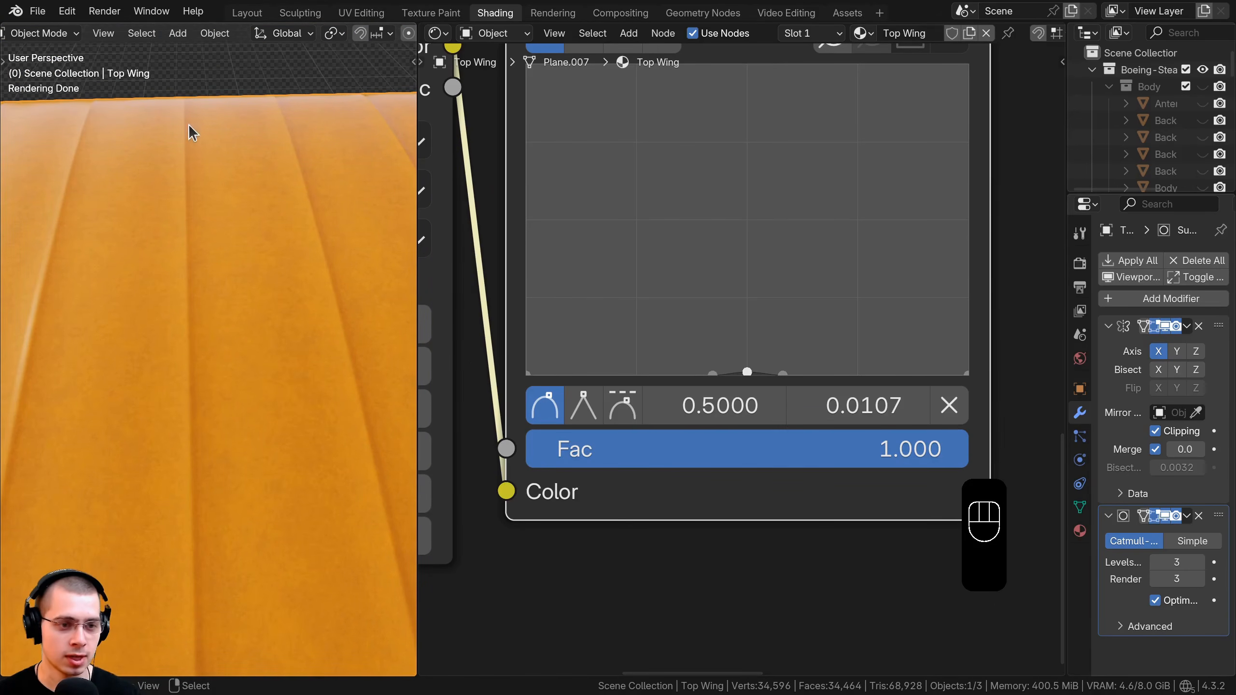
{"action": "scroll", "coordinate": [229, 419], "scroll_direction": "down", "scroll_amount": 6}
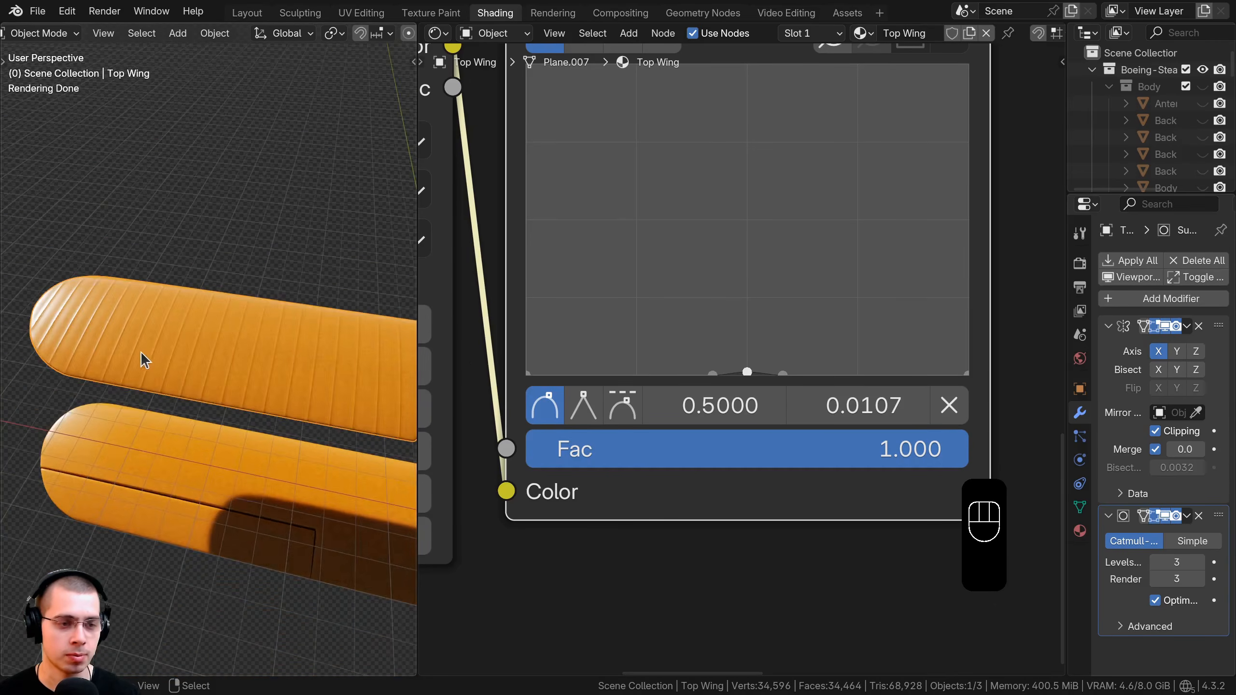
{"action": "scroll", "coordinate": [256, 377], "scroll_direction": "up", "scroll_amount": 3}
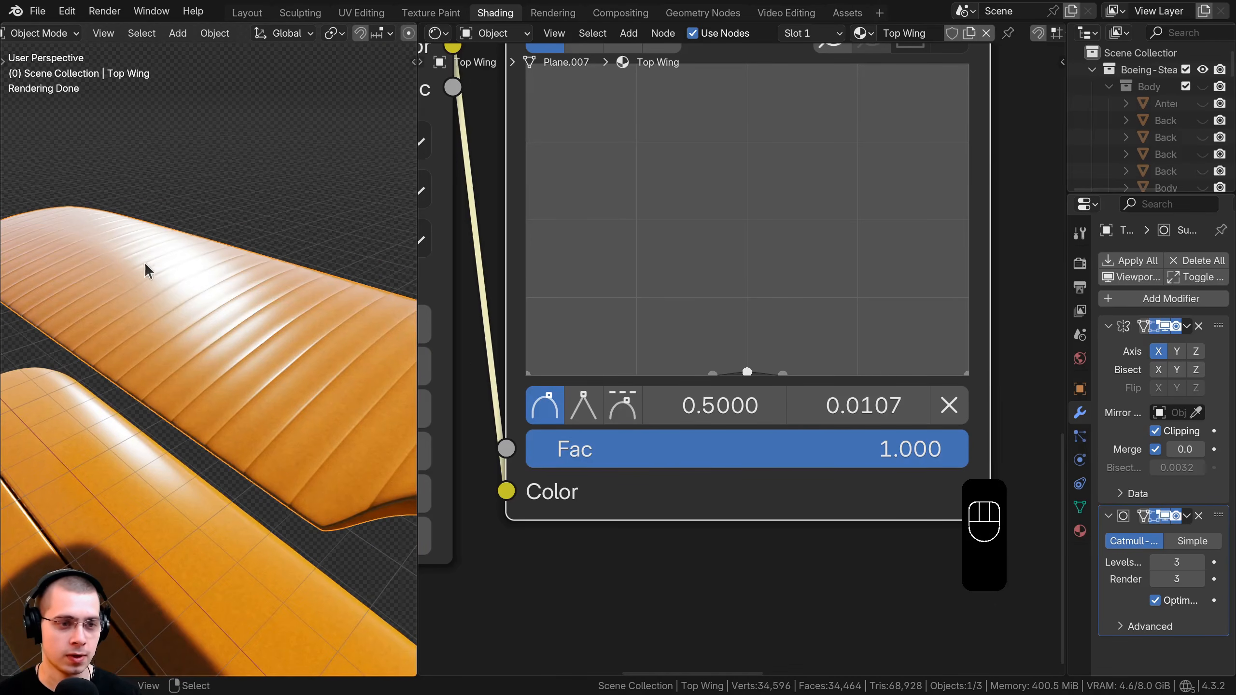
{"action": "scroll", "coordinate": [735, 380], "scroll_direction": "down", "scroll_amount": 6}
{"action": "scroll", "coordinate": [822, 358], "scroll_direction": "down", "scroll_amount": 4}
{"action": "middle_click_drag", "start_coordinate": [895, 311], "coordinate": [866, 340]}
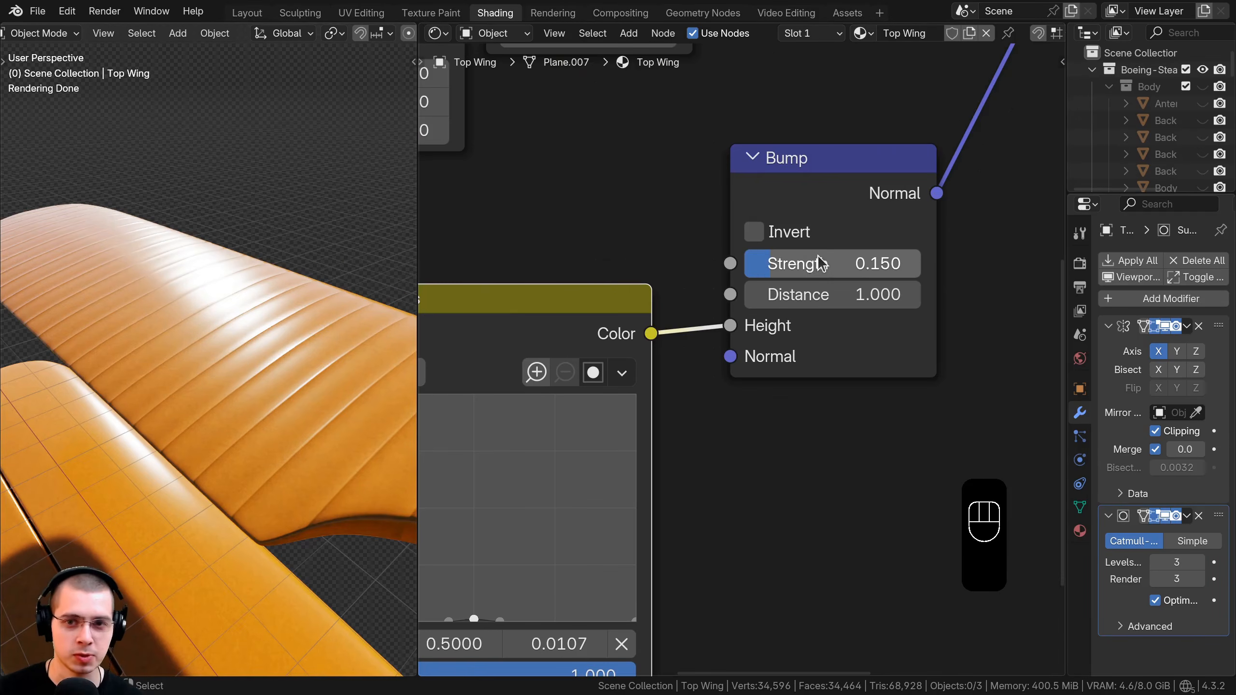
{"action": "left_click", "coordinate": [843, 256]}
{"action": "type", "text": "0.1"}
{"action": "key", "text": "Return"}
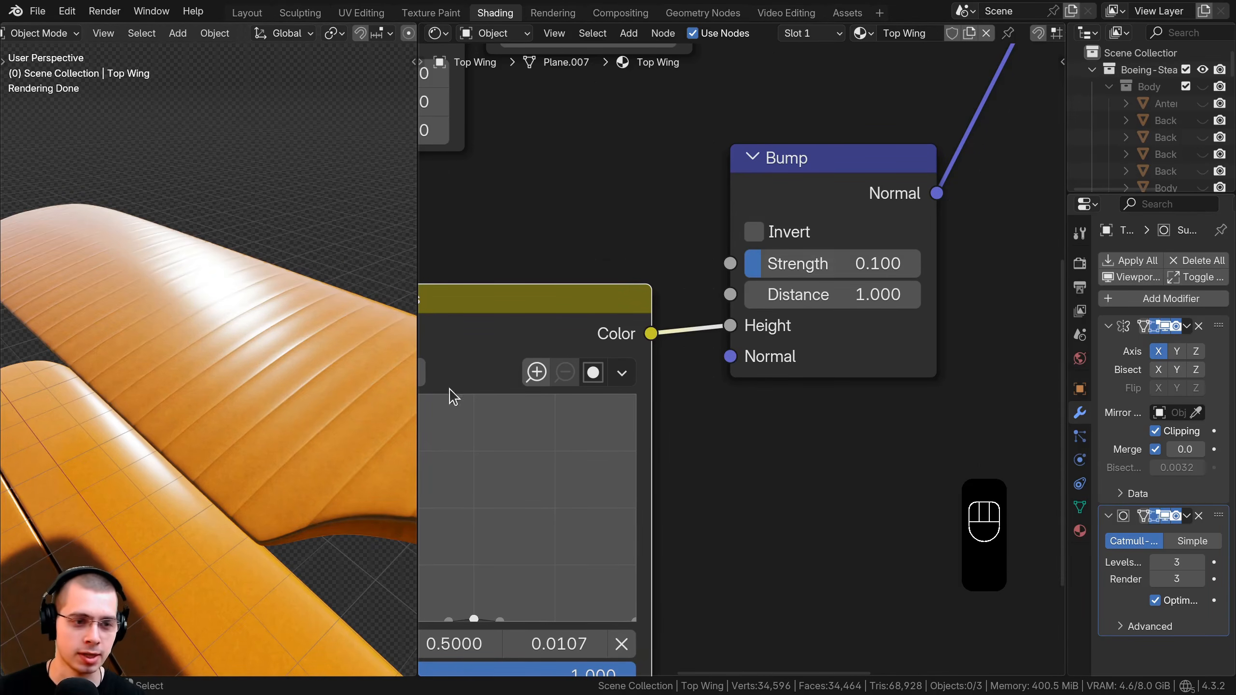
{"action": "middle_click_drag", "start_coordinate": [404, 421], "coordinate": [283, 403]}
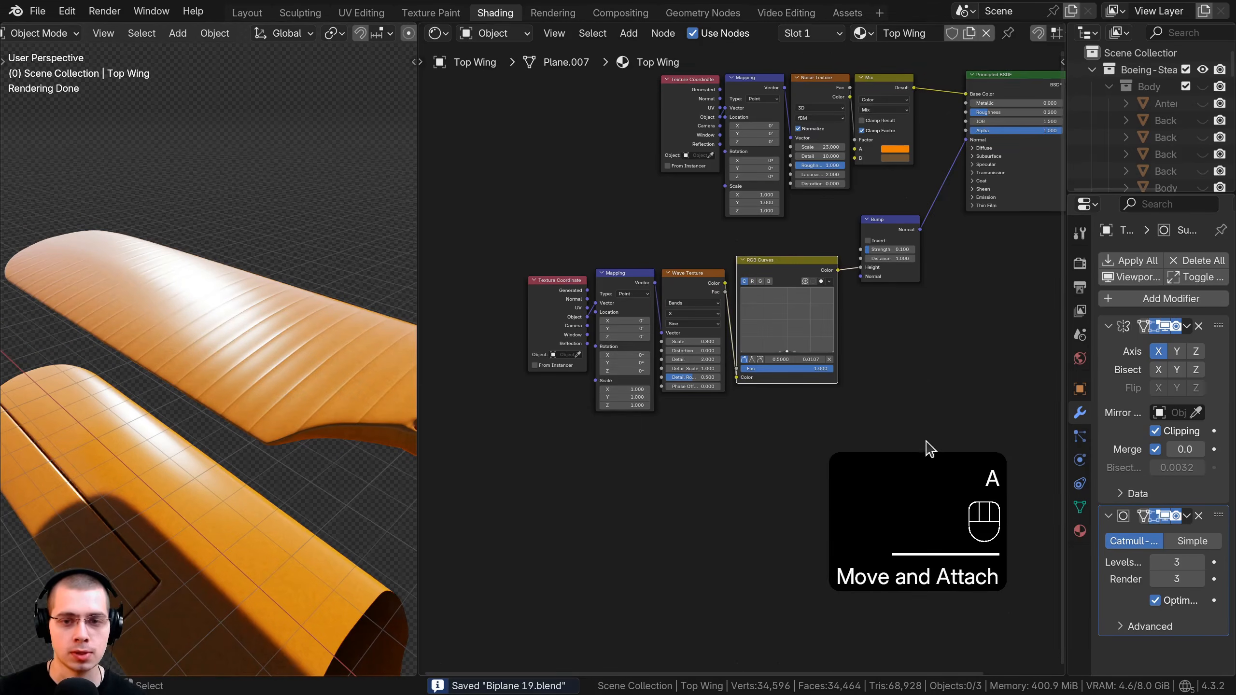
{"action": "left_click_drag", "start_coordinate": [888, 447], "coordinate": [521, 294]}
Move the selected wave-texture nodes and wrap them in a frame labelled 'Waves'.
{"action": "key", "text": "g"}
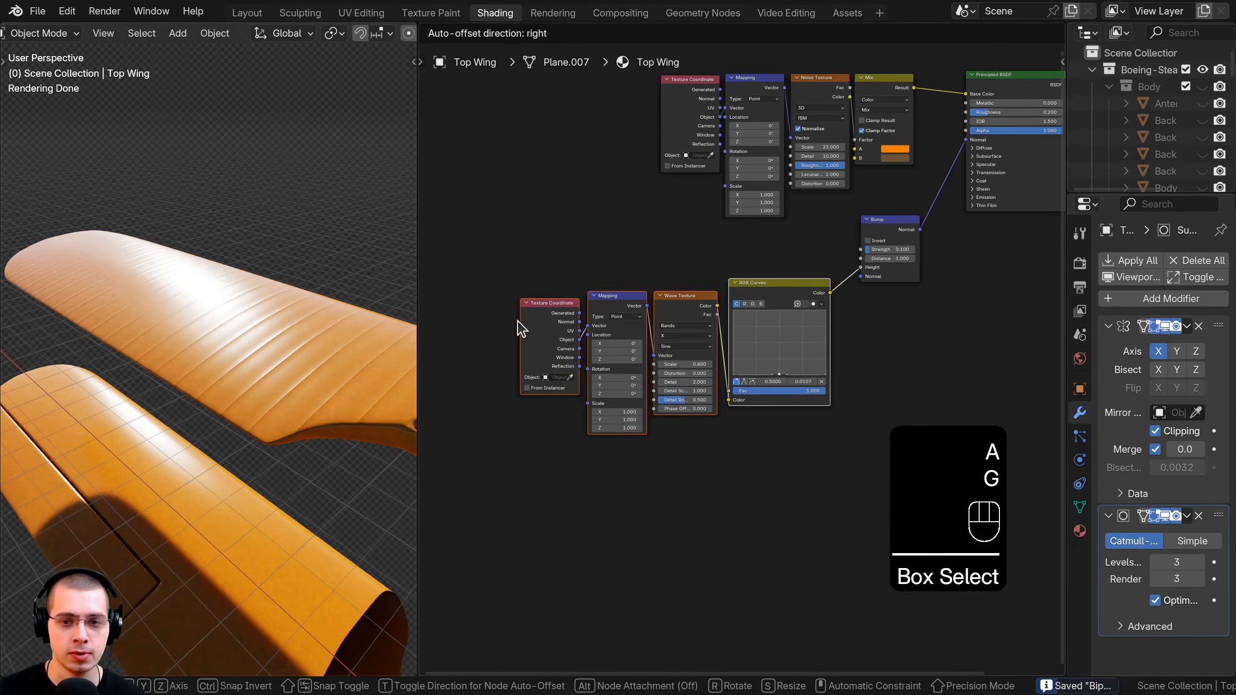
{"action": "left_click", "coordinate": [516, 322]}
{"action": "key", "text": "ctrl+j"}
{"action": "middle_click_drag", "start_coordinate": [617, 300], "coordinate": [636, 276]}
{"action": "scroll", "coordinate": [652, 292], "scroll_direction": "up", "scroll_amount": 2}
{"action": "left_click", "coordinate": [637, 277]}
{"action": "key", "text": "F2"}
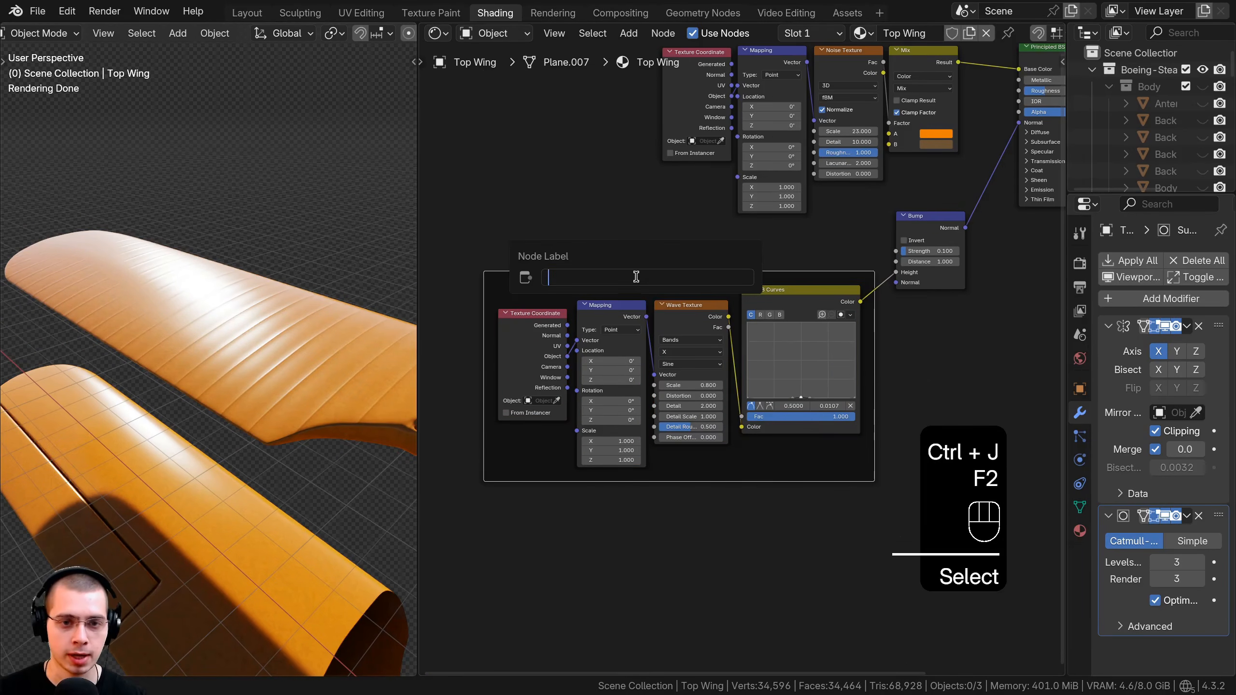
{"action": "type", "text": "Waves"}
{"action": "key", "text": "Return"}
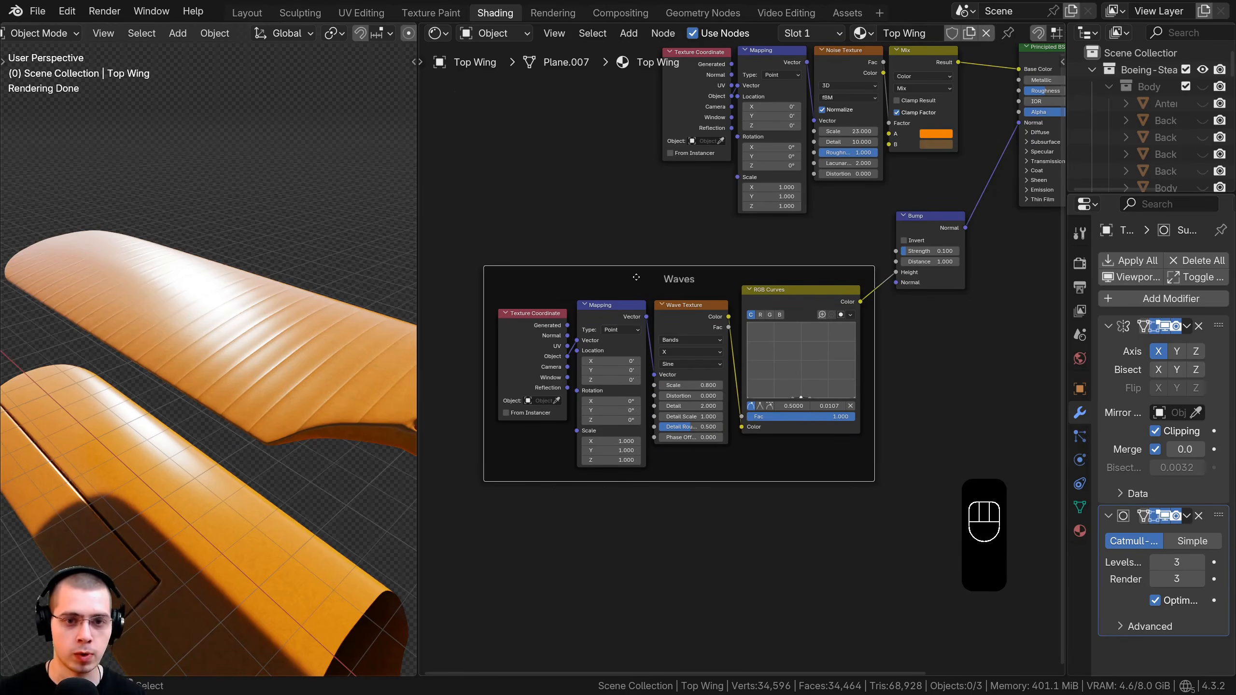
Drop the Bump node into the Waves frame, place the frame below the material nodes, and save as Biplane 19.blend.
{"action": "key", "text": "a"}
{"action": "key", "text": "a"}
{"action": "middle_click_drag", "start_coordinate": [917, 211], "coordinate": [882, 320]}
{"action": "scroll", "coordinate": [882, 320], "scroll_direction": "up", "scroll_amount": 1}
{"action": "left_click", "coordinate": [885, 342]}
{"action": "key", "text": "g"}
{"action": "left_click", "coordinate": [737, 414]}
{"action": "key", "text": "g"}
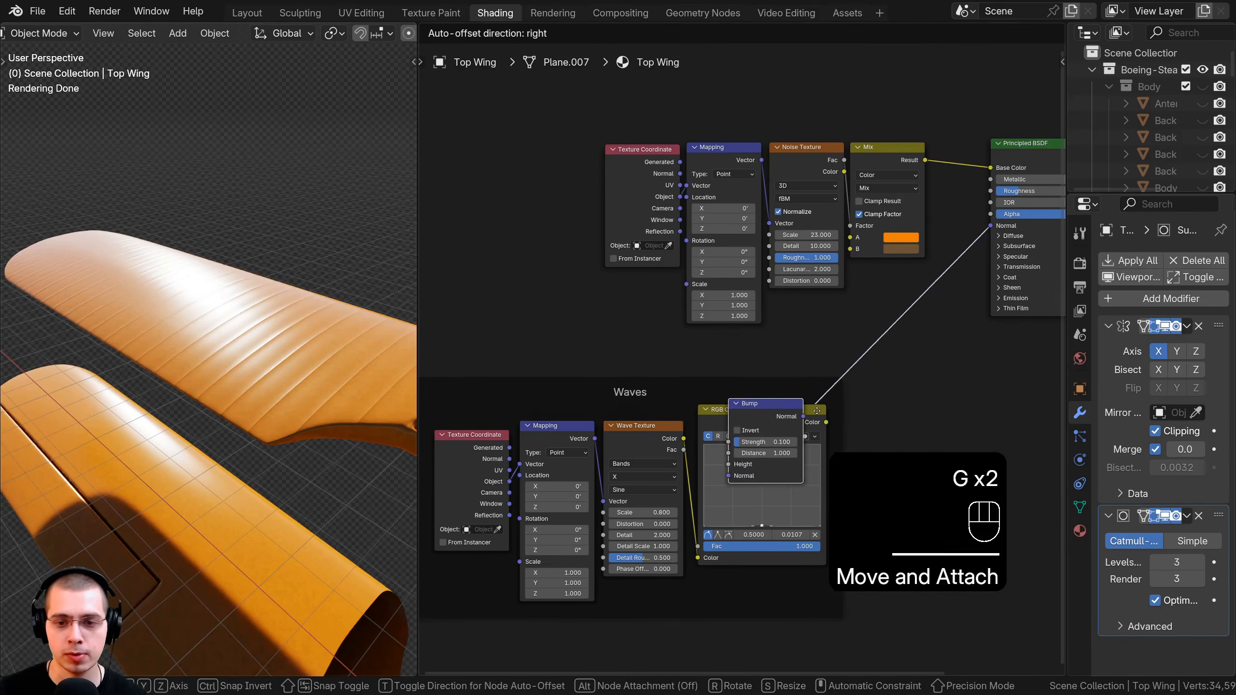
{"action": "left_click", "coordinate": [852, 419]}
{"action": "left_click", "coordinate": [847, 391]}
{"action": "key", "text": "g"}
{"action": "left_click", "coordinate": [890, 367]}
{"action": "middle_click_drag", "start_coordinate": [864, 355], "coordinate": [839, 359]}
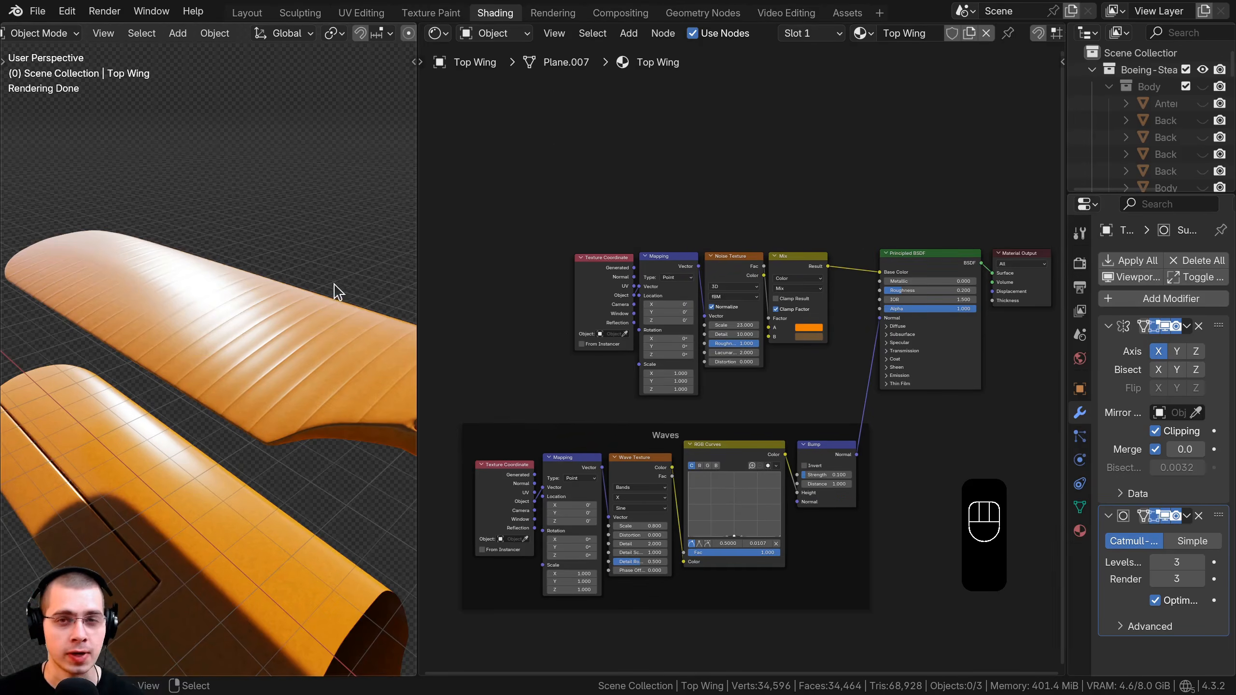
{"action": "scroll", "coordinate": [340, 295], "scroll_direction": "up", "scroll_amount": 2}
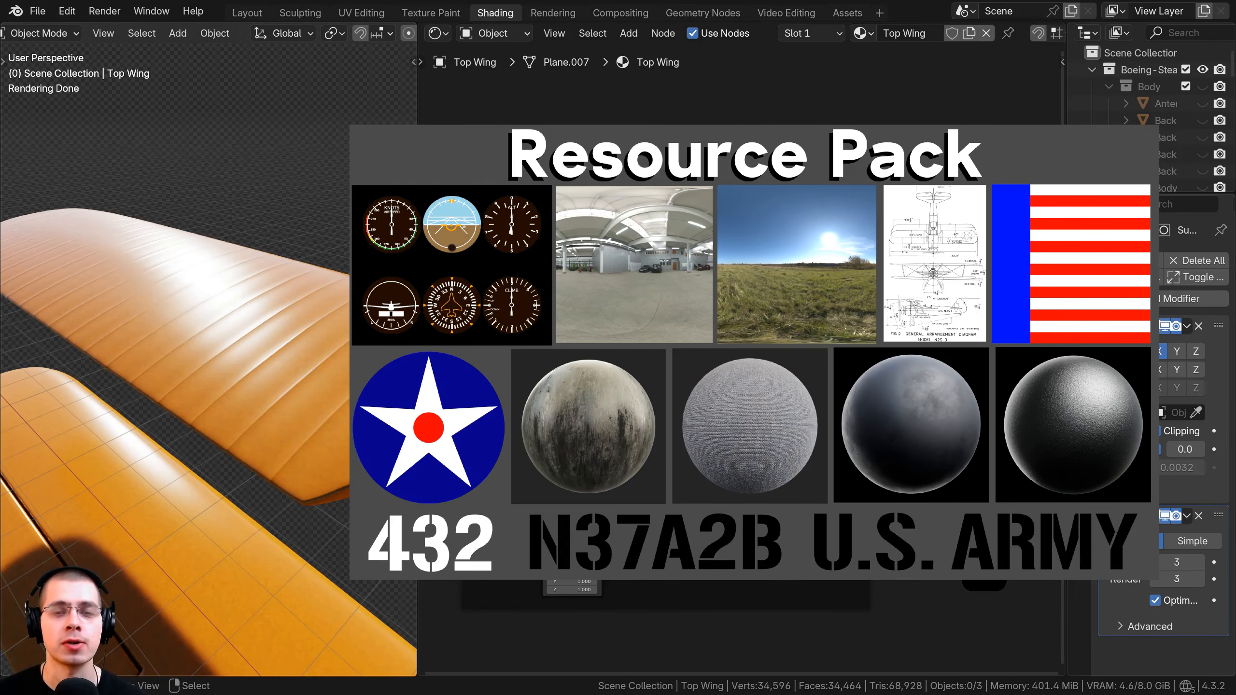
{"action": "key", "text": "ctrl+s"}
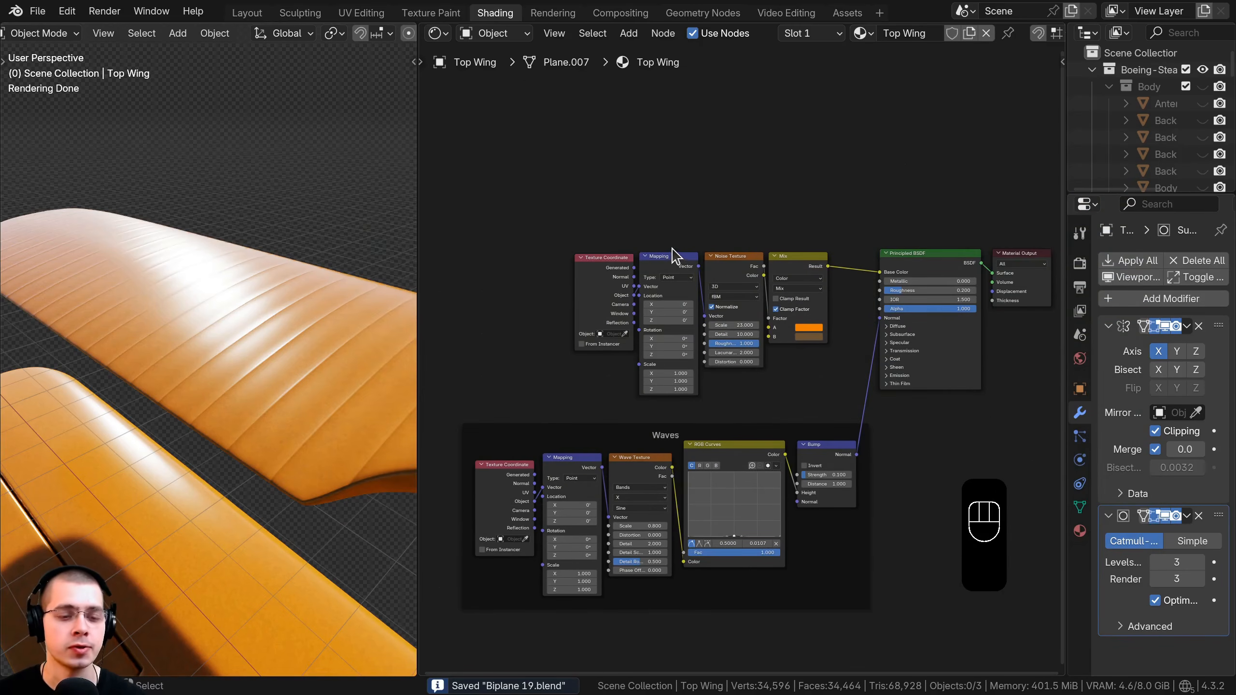
{"action": "middle_click_drag", "start_coordinate": [673, 233], "coordinate": [675, 222]}
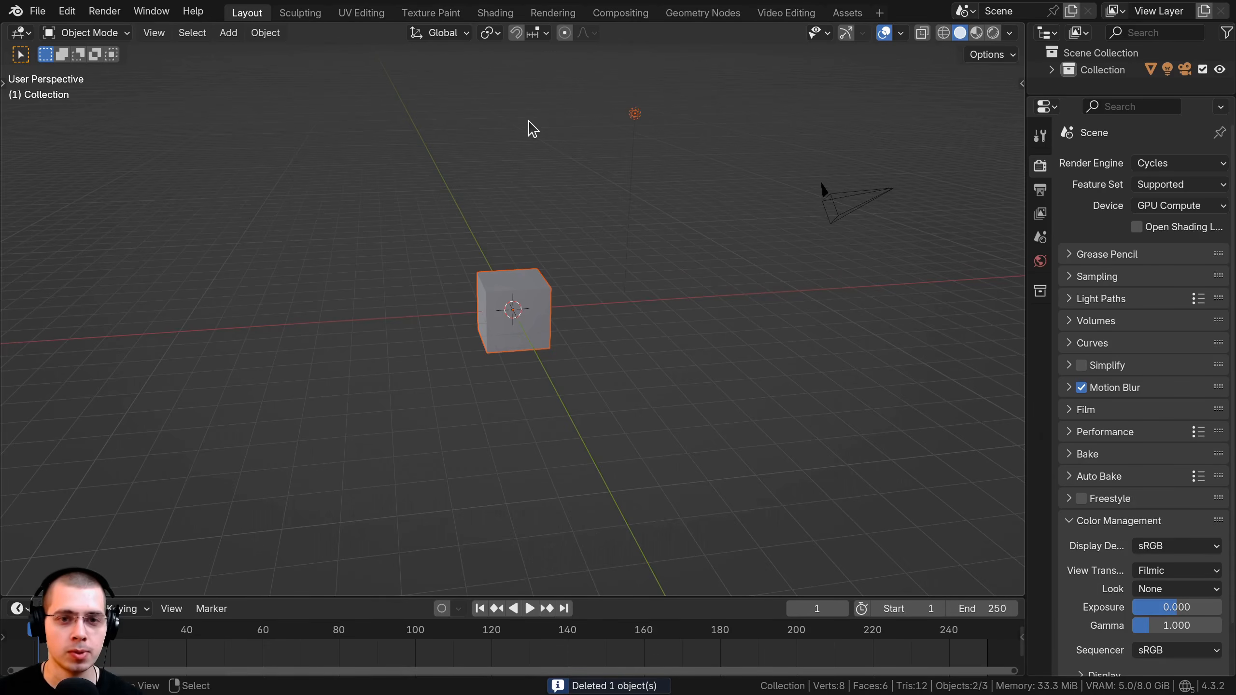
Delete the default cube and light and look through the camera from top view.
{"action": "key", "text": "x"}
{"action": "left_click", "coordinate": [507, 122]}
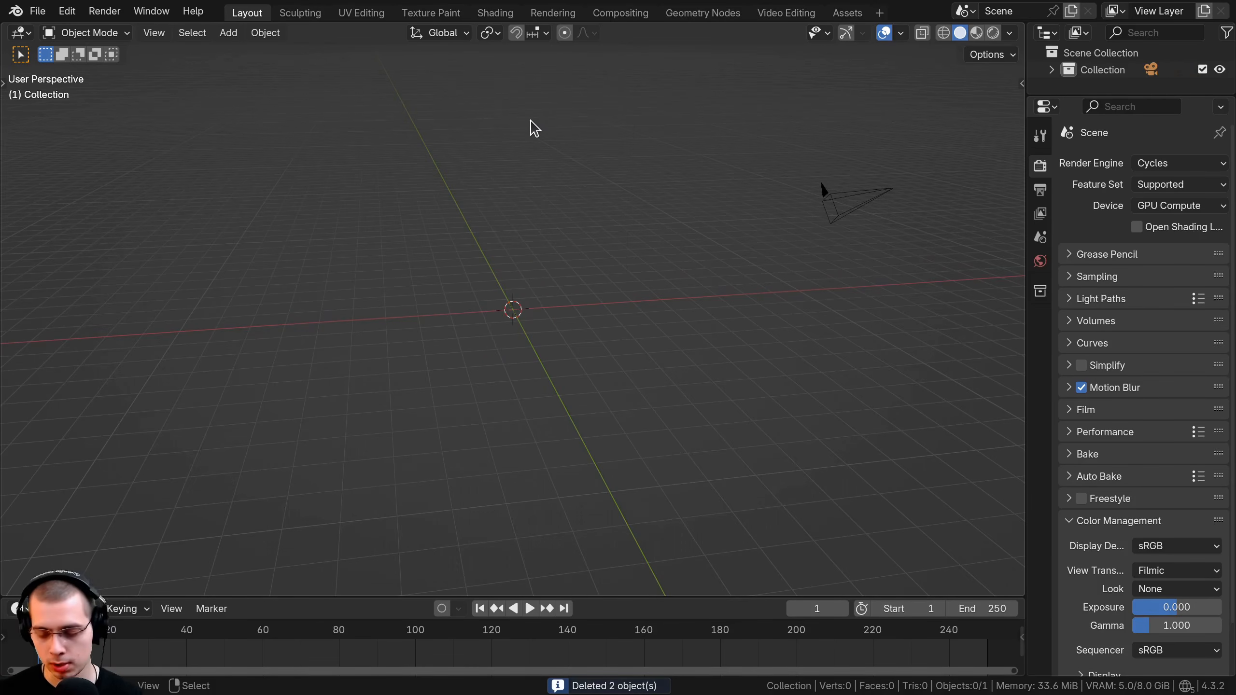
{"action": "key", "text": "KP_7"}
{"action": "key", "text": "KP_0"}
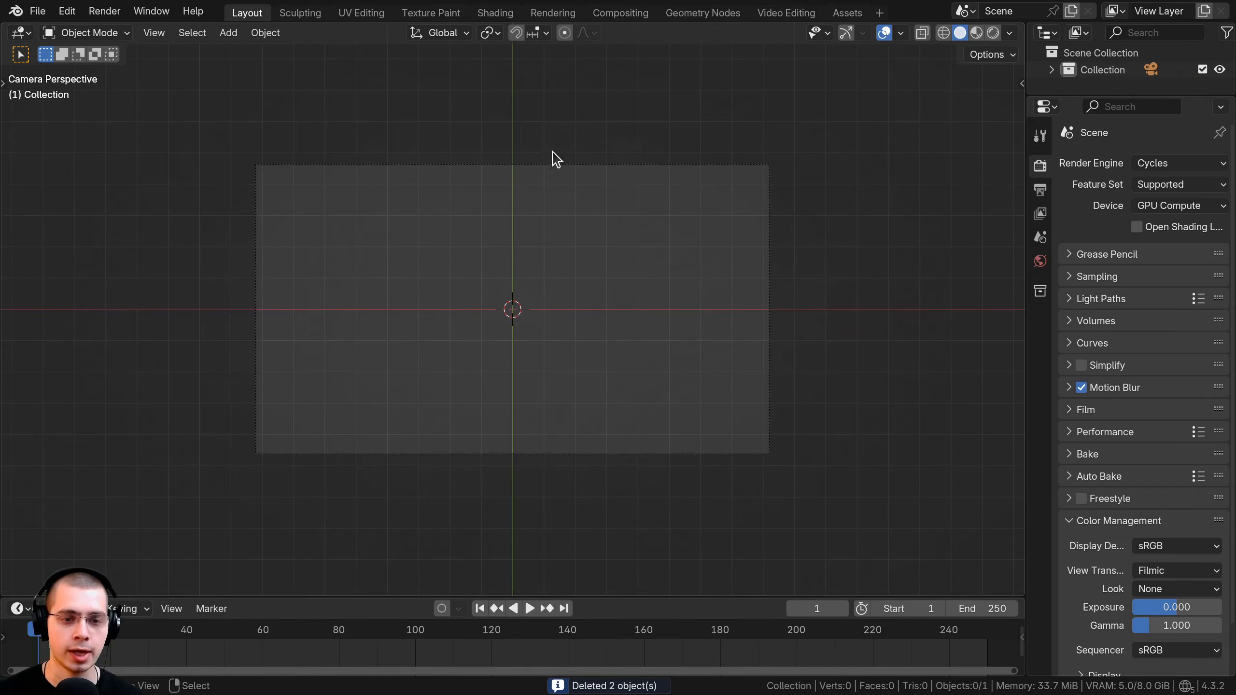
Set the output resolution height to 2560 px for a square frame and remove the world background.
{"action": "left_click", "coordinate": [1040, 190]}
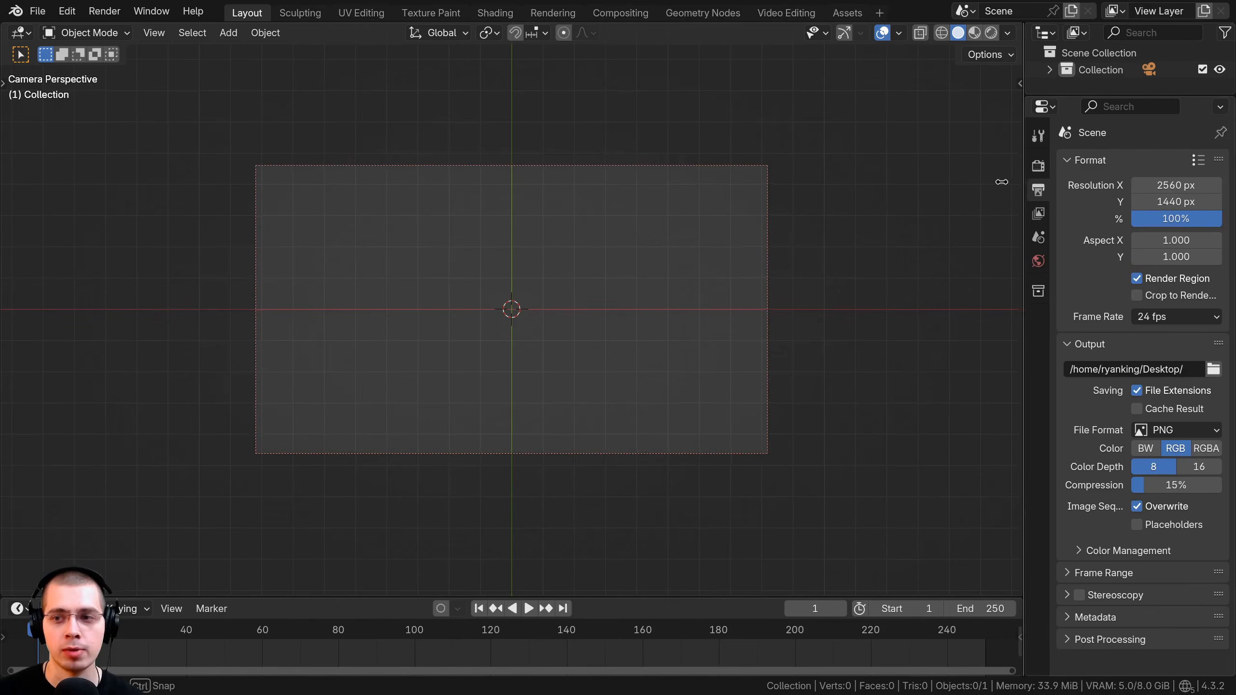
{"action": "left_click_drag", "start_coordinate": [1027, 195], "coordinate": [883, 195]}
{"action": "left_click", "coordinate": [1154, 201]}
{"action": "type", "text": "2560"}
{"action": "key", "text": "Return"}
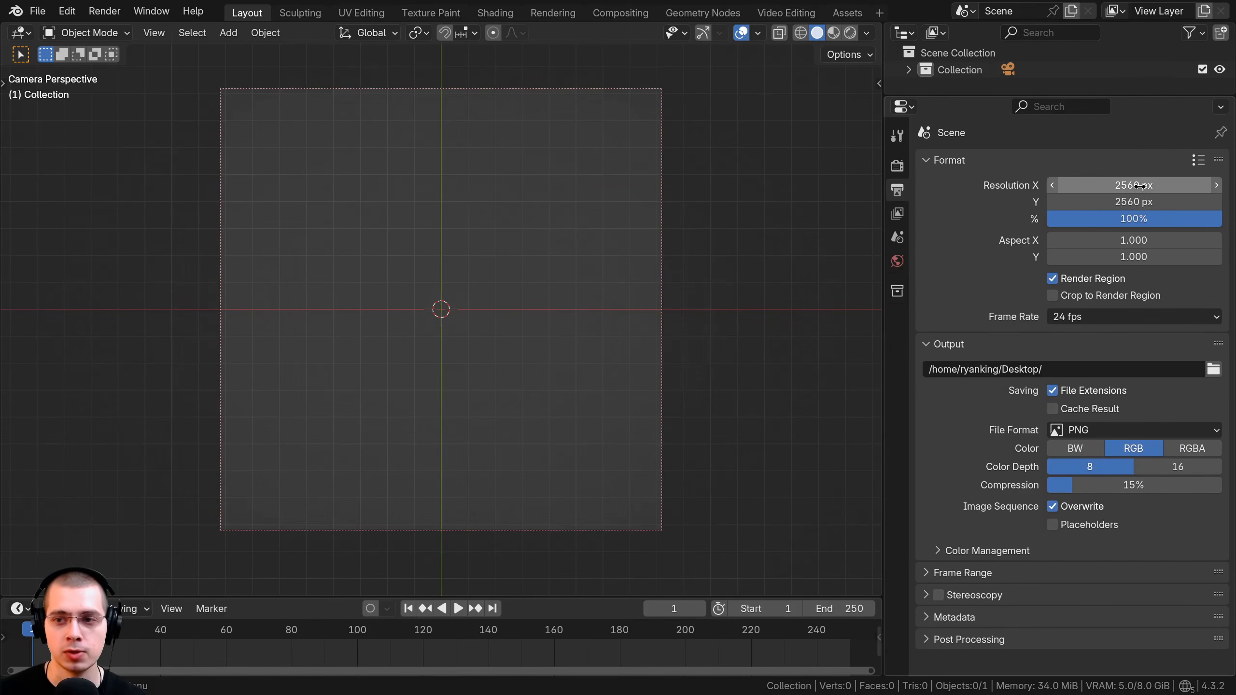
{"action": "middle_click_drag", "start_coordinate": [568, 310], "coordinate": [584, 319], "text": "shift"}
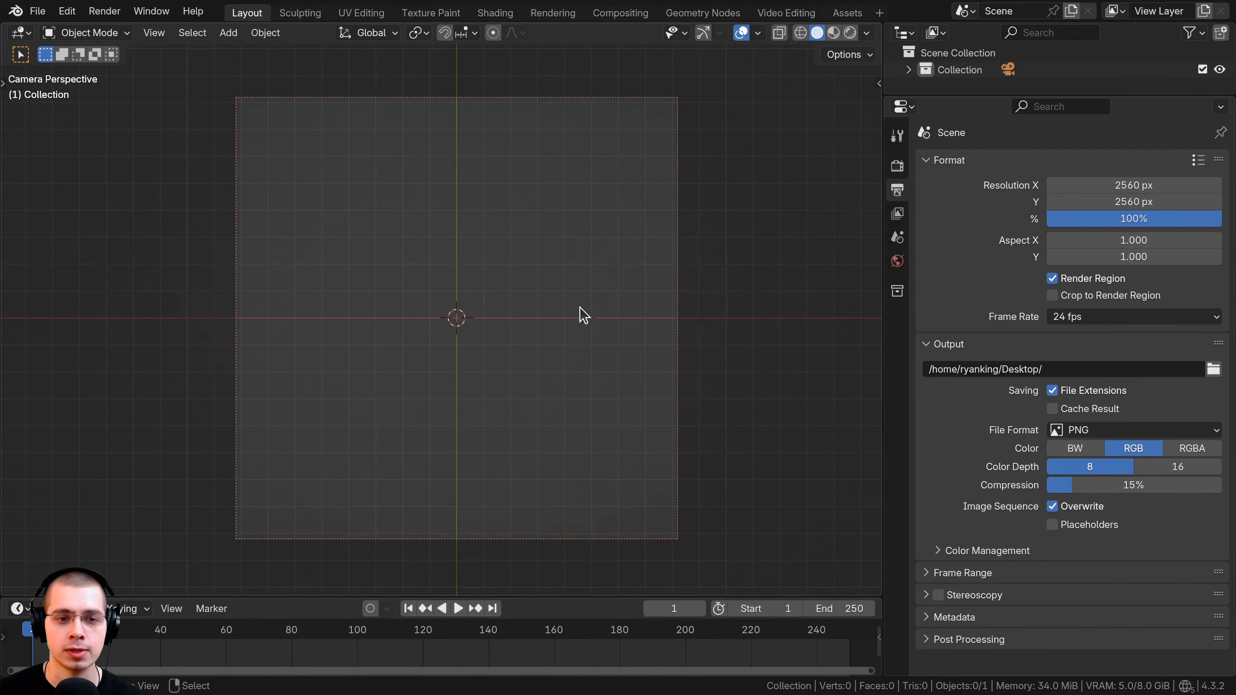
{"action": "left_click", "coordinate": [898, 261]}
{"action": "left_click", "coordinate": [1221, 164]}
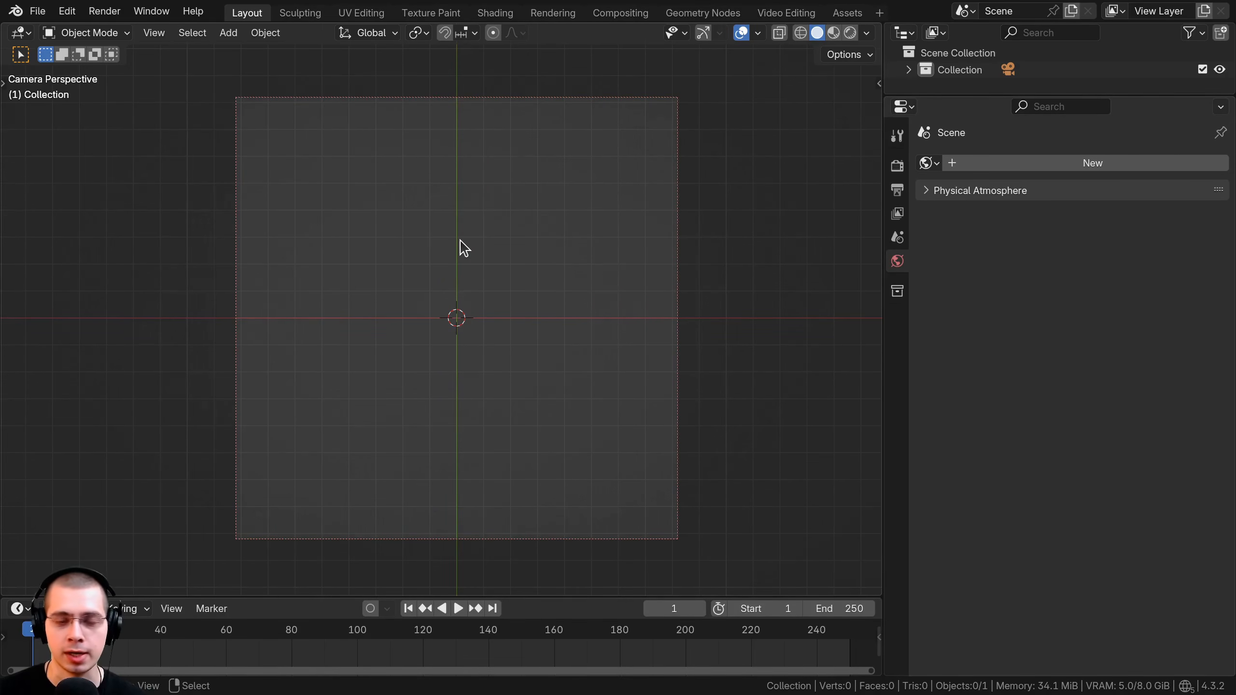
Add a mesh circle with 10 vertices.
{"action": "key", "text": "shift+a"}
{"action": "mouse_move", "coordinate": [407, 264]}
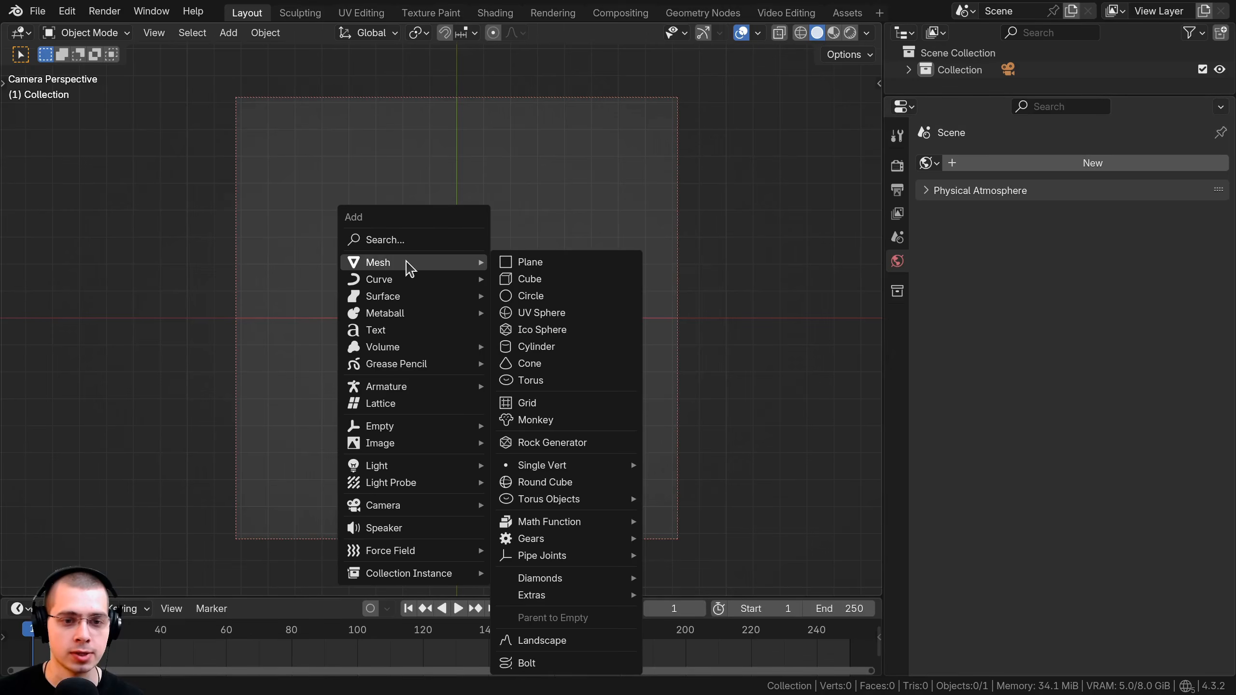
{"action": "left_click", "coordinate": [557, 298]}
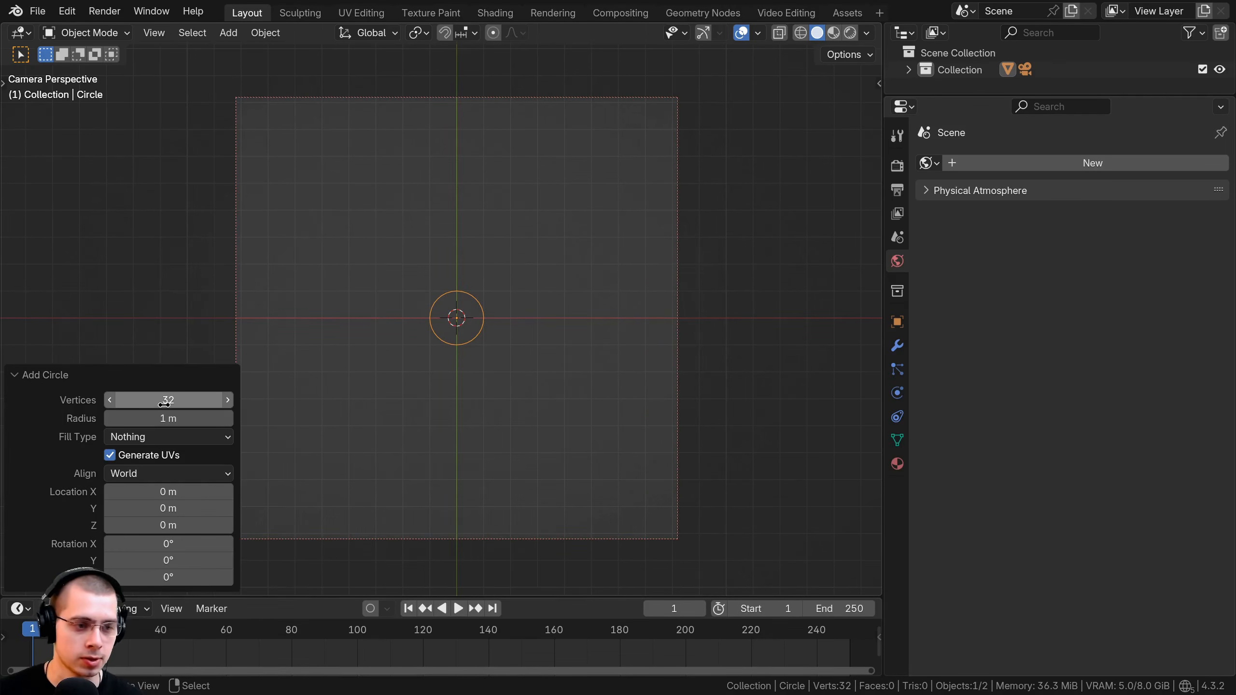
{"action": "double_click", "coordinate": [168, 400]}
{"action": "type", "text": "10"}
{"action": "key", "text": "Return"}
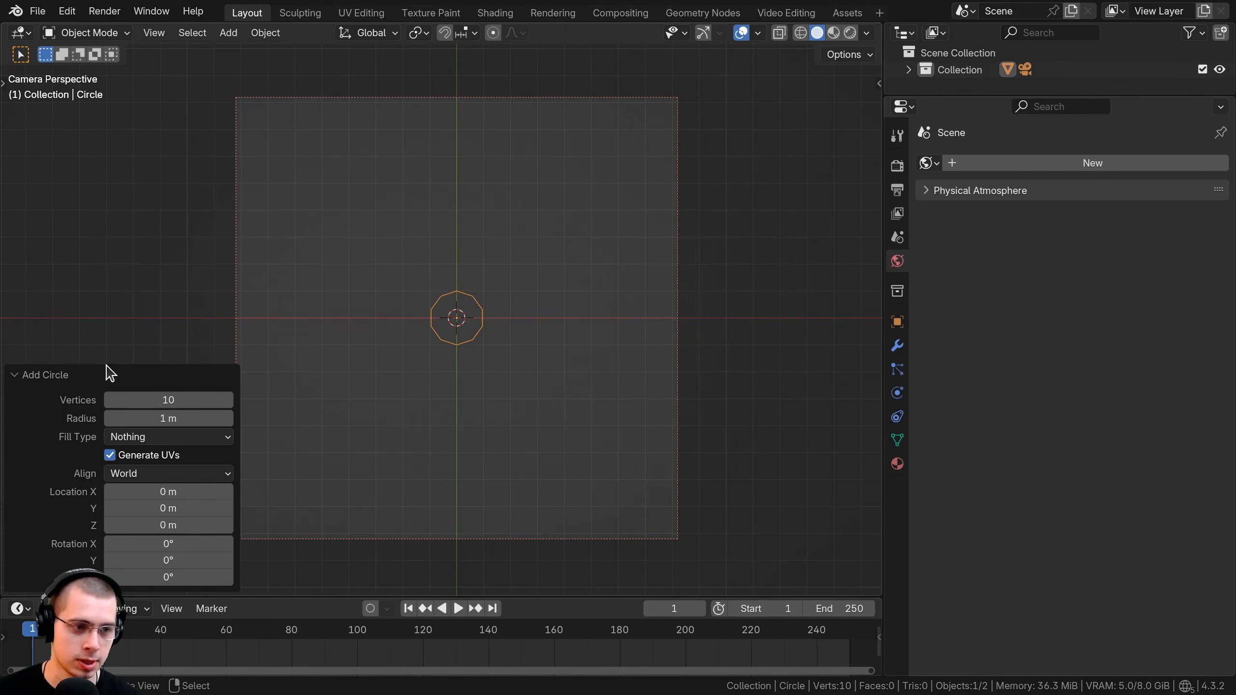
{"action": "left_click", "coordinate": [66, 370]}
Enlarge the decagon and pull alternate vertices inward to form a five-pointed star.
{"action": "key", "text": "Tab"}
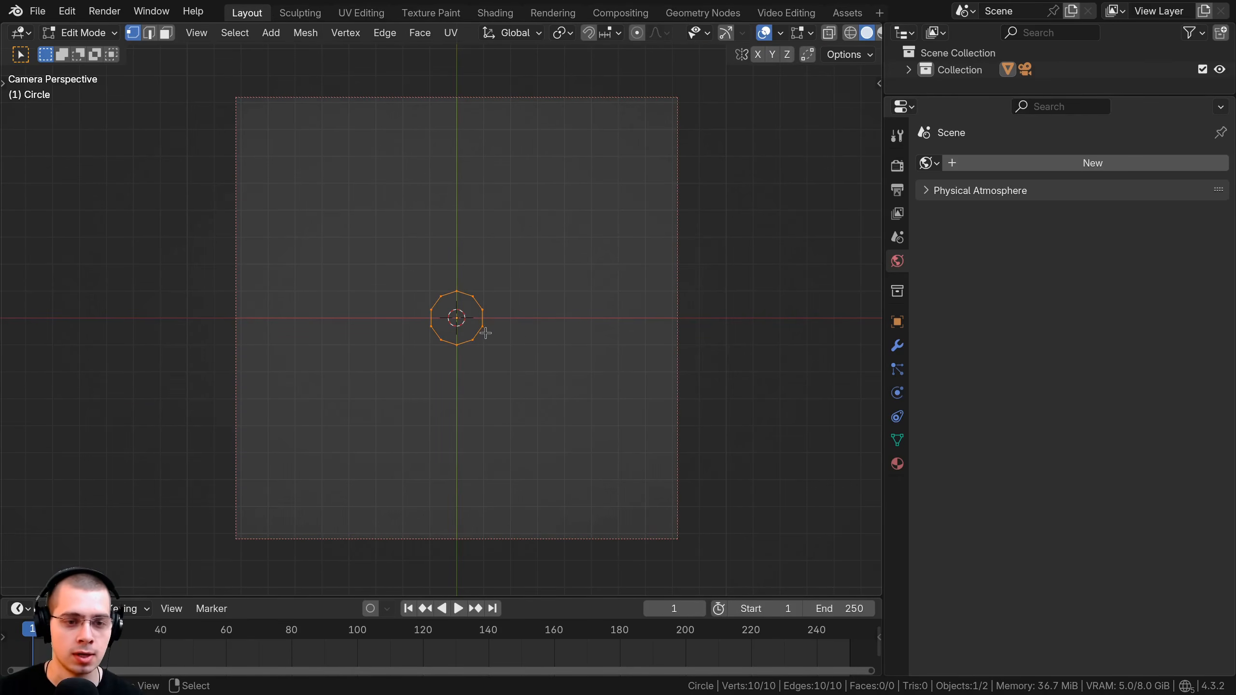
{"action": "key", "text": "s"}
{"action": "left_click", "coordinate": [711, 375]}
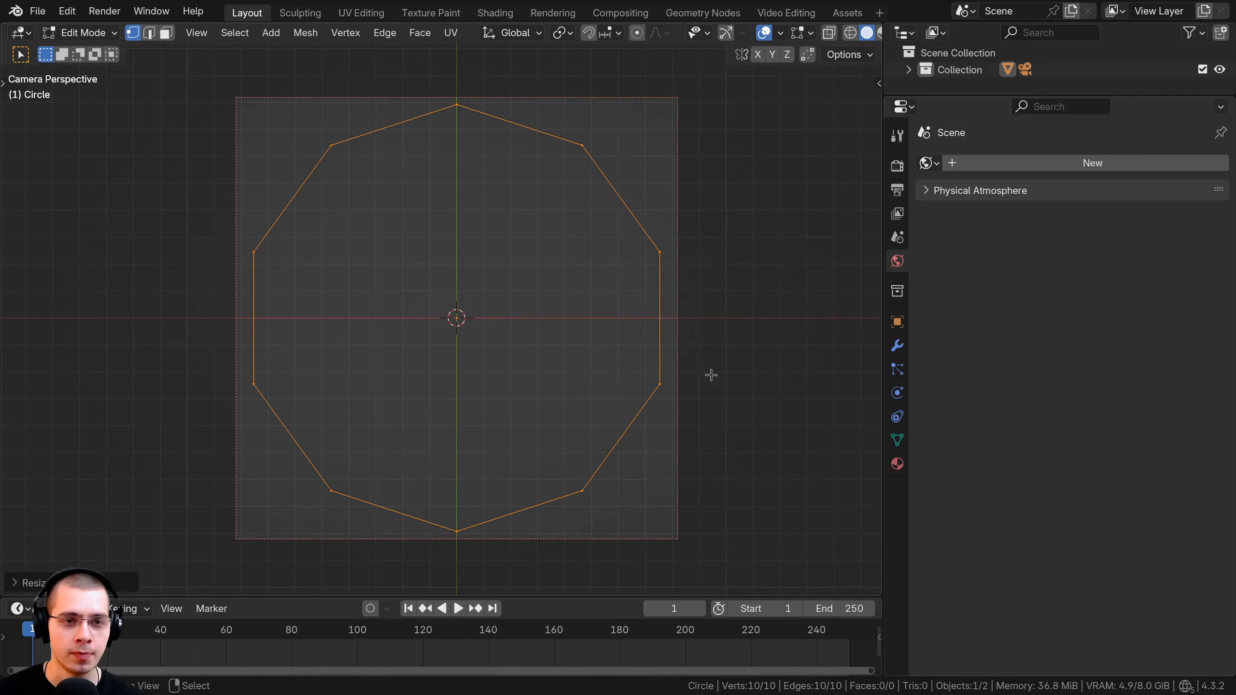
{"action": "left_click", "coordinate": [576, 156]}
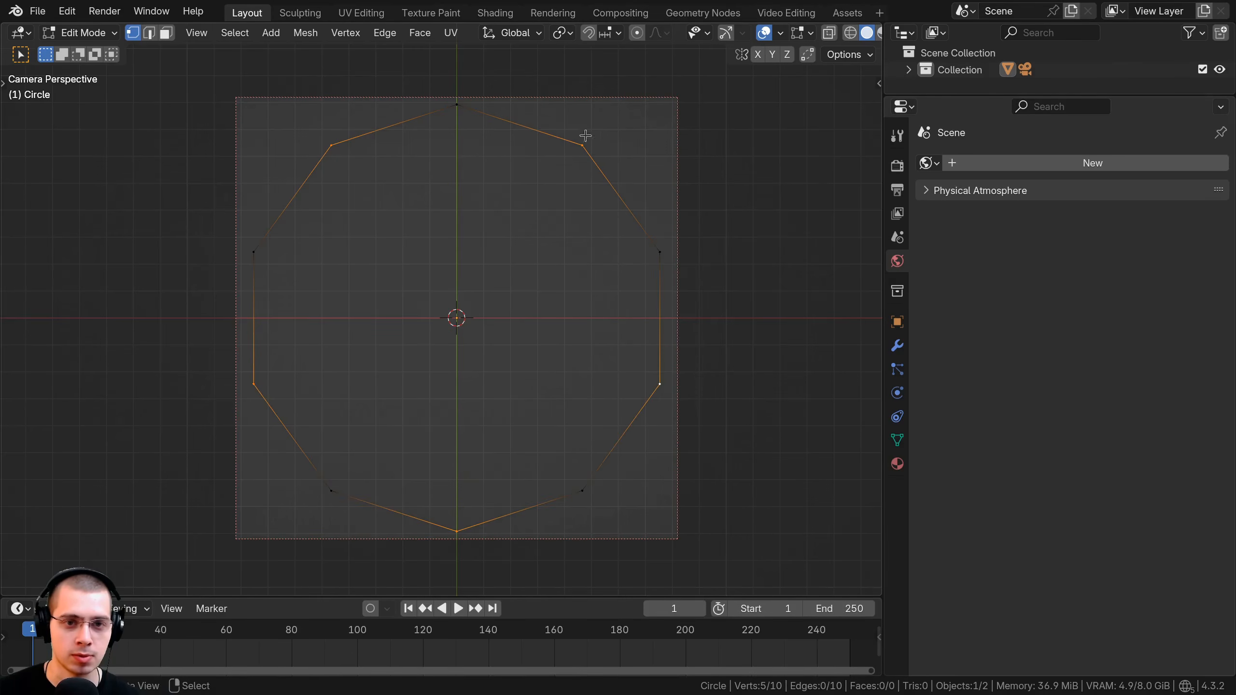
{"action": "key", "text": "s"}
{"action": "left_click", "coordinate": [488, 232]}
Fill the star outline with a face and rescale its five inner points.
{"action": "key", "text": "a"}
{"action": "scroll", "coordinate": [487, 232], "scroll_direction": "up", "scroll_amount": 1}
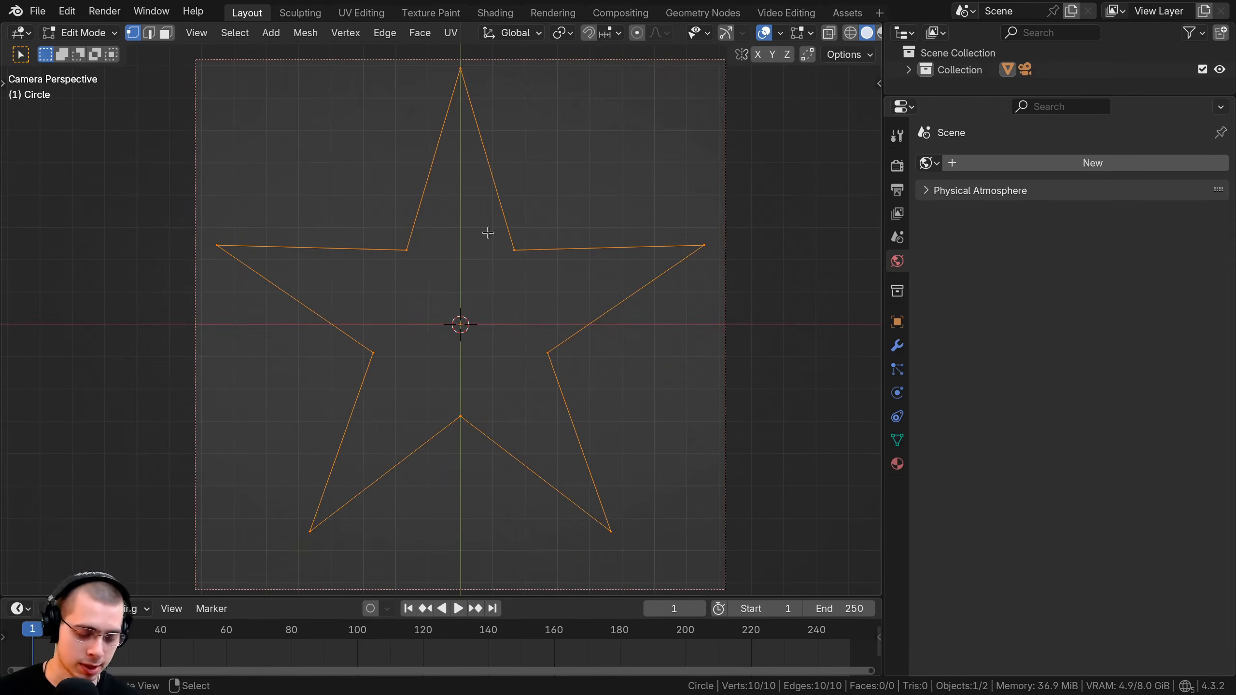
{"action": "key", "text": "f"}
{"action": "key", "text": "alt+a"}
{"action": "left_click_drag", "start_coordinate": [334, 203], "coordinate": [618, 439]}
{"action": "key", "text": "s"}
{"action": "left_click", "coordinate": [613, 387]}
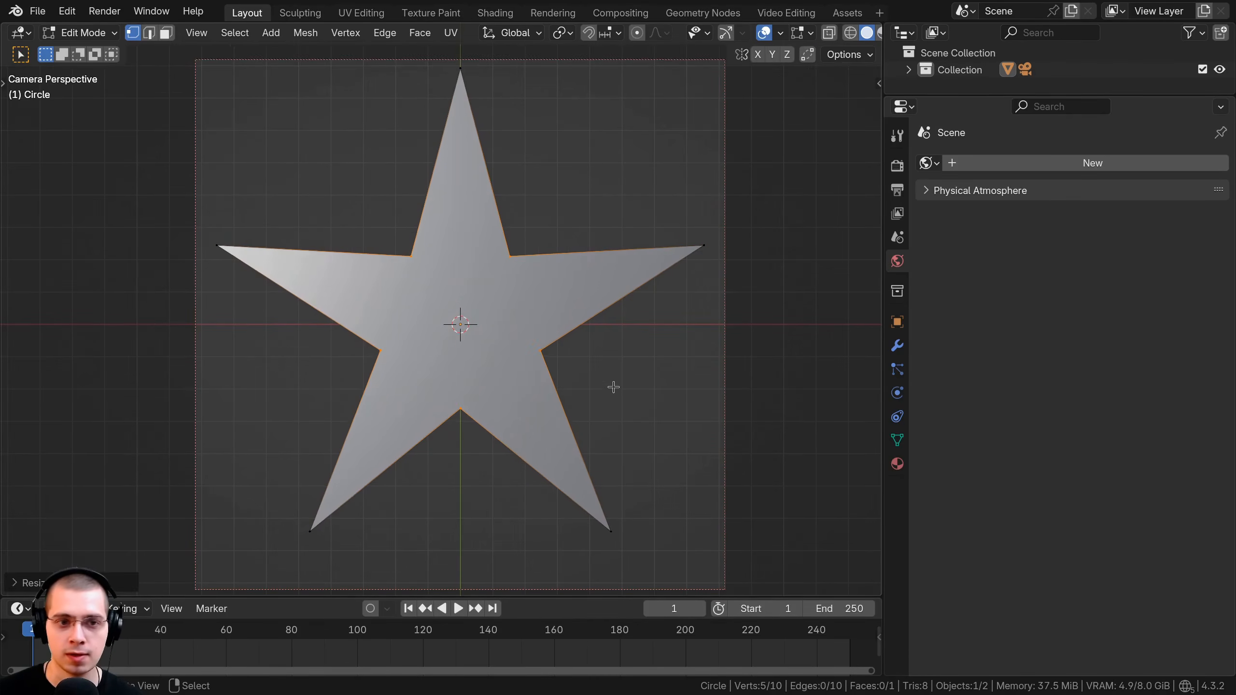
{"action": "key", "text": "Tab"}
Resize the star, move it slightly lower along Y, then deselect it.
{"action": "scroll", "coordinate": [633, 375], "scroll_direction": "down", "scroll_amount": 1}
{"action": "key", "text": "s"}
{"action": "key", "text": "g"}
{"action": "key", "text": "z"}
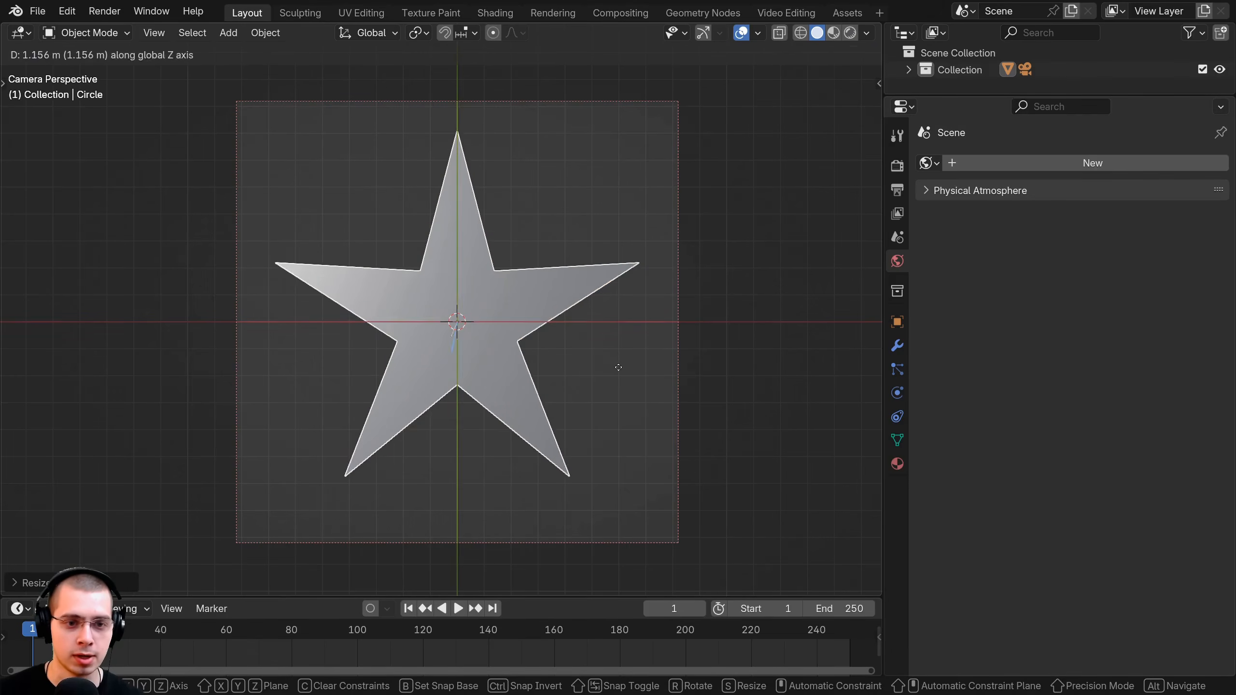
{"action": "right_click", "coordinate": [618, 358]}
{"action": "key", "text": "g"}
{"action": "key", "text": "z"}
{"action": "right_click", "coordinate": [609, 340]}
{"action": "key", "text": "g"}
{"action": "key", "text": "z"}
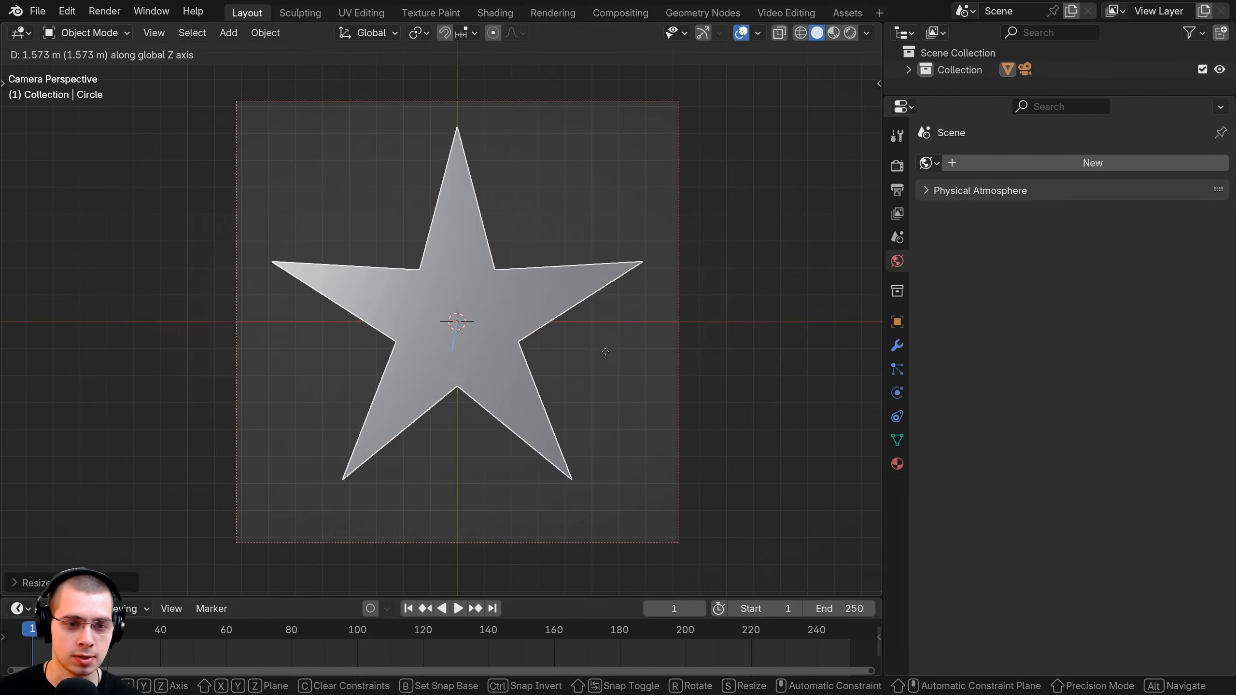
{"action": "right_click", "coordinate": [605, 348]}
{"action": "key", "text": "g"}
{"action": "key", "text": "y"}
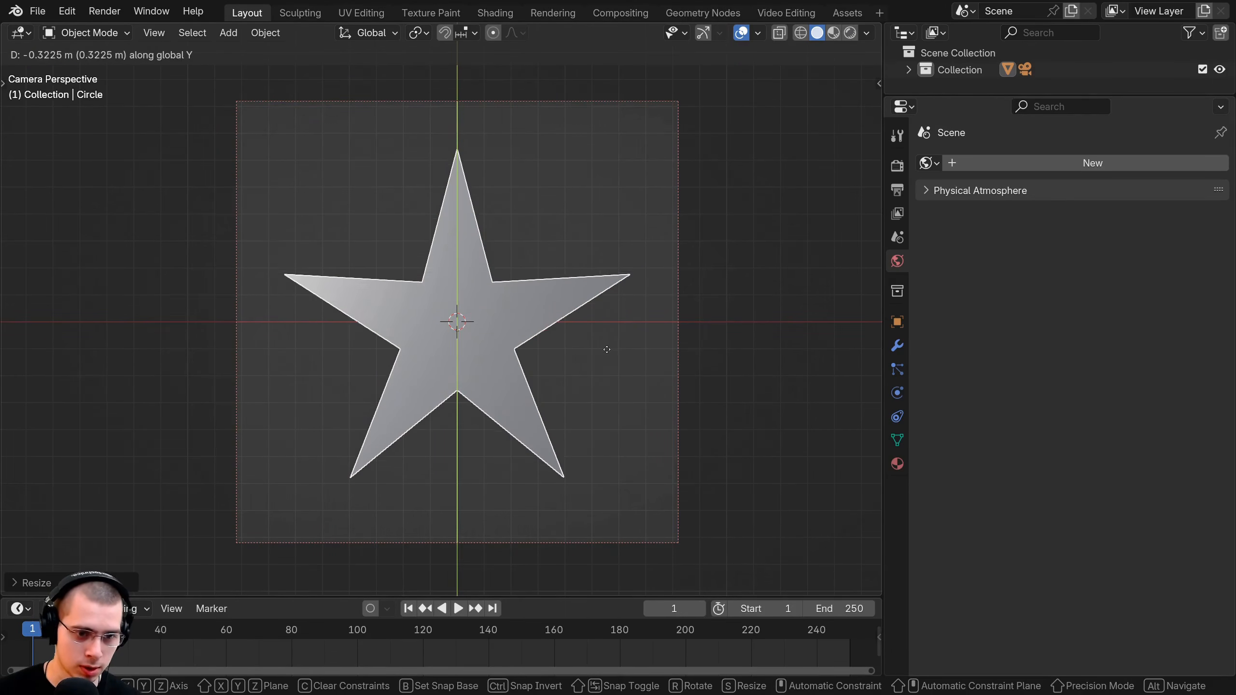
{"action": "left_click", "coordinate": [606, 347]}
{"action": "left_click", "coordinate": [607, 318]}
{"action": "key", "text": "shift+a"}
Add a mesh circle with 100 vertices at the star's centre.
{"action": "mouse_move", "coordinate": [428, 111]}
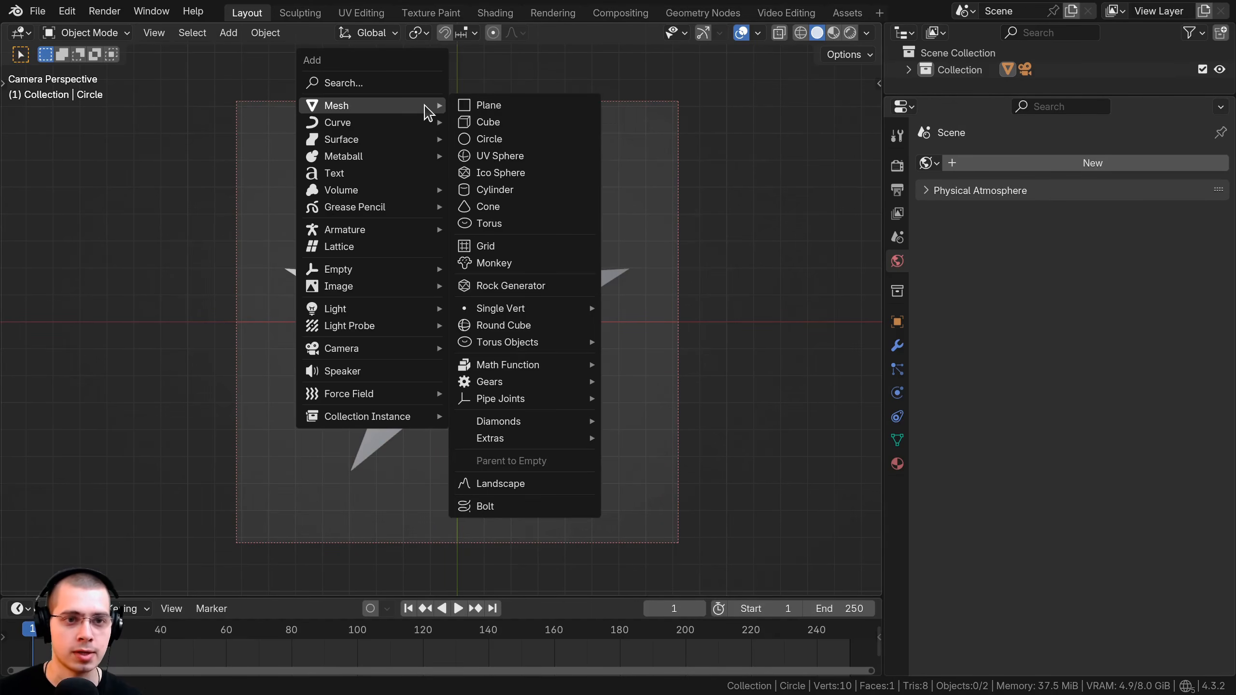
{"action": "left_click", "coordinate": [510, 137]}
{"action": "left_click", "coordinate": [73, 583]}
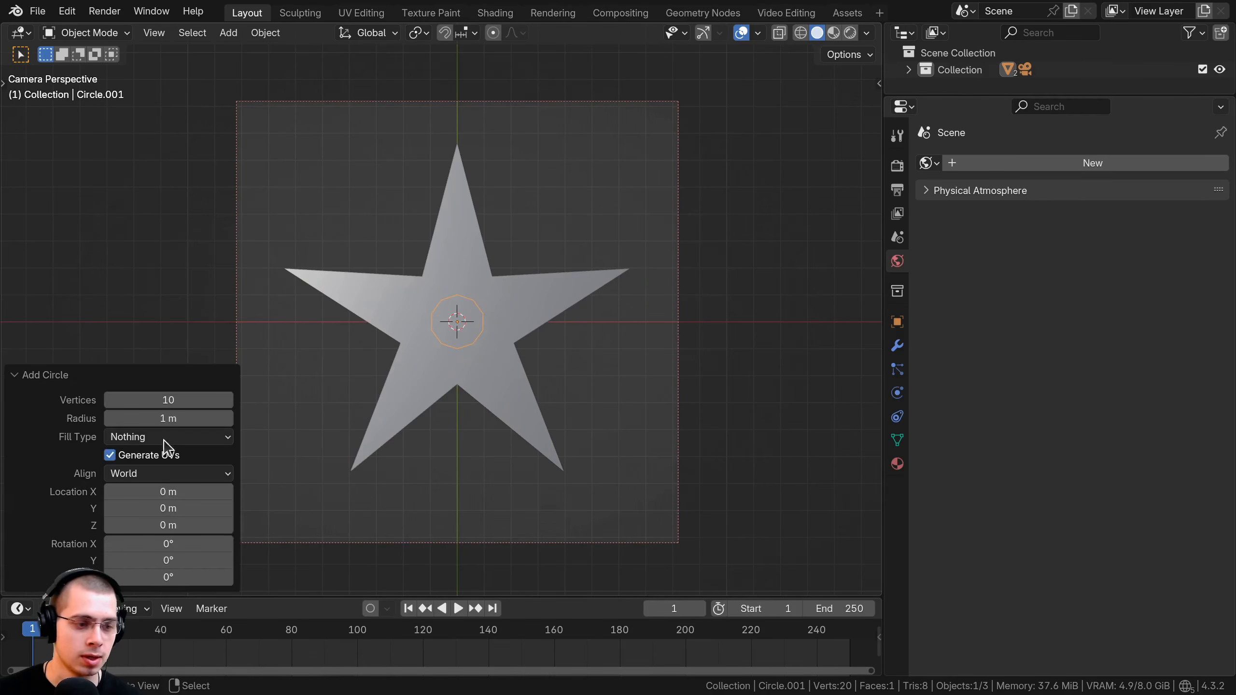
{"action": "double_click", "coordinate": [183, 399]}
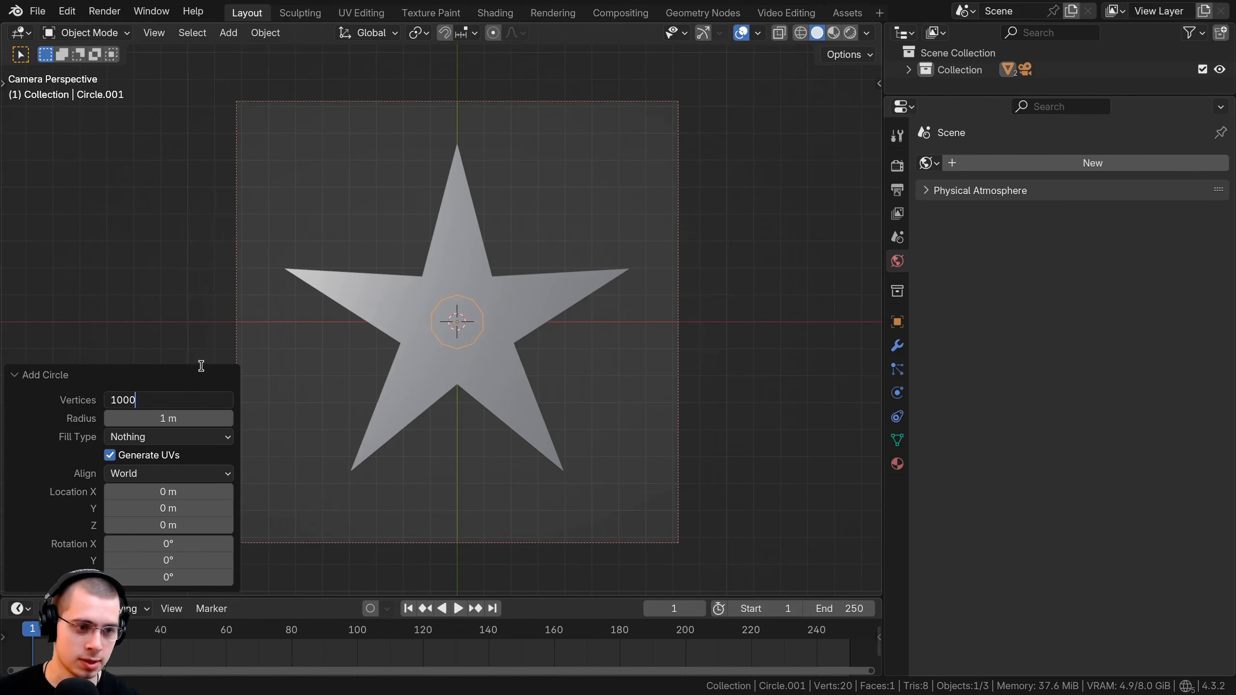
{"action": "type", "text": "100"}
{"action": "key", "text": "Return"}
{"action": "left_click", "coordinate": [59, 381]}
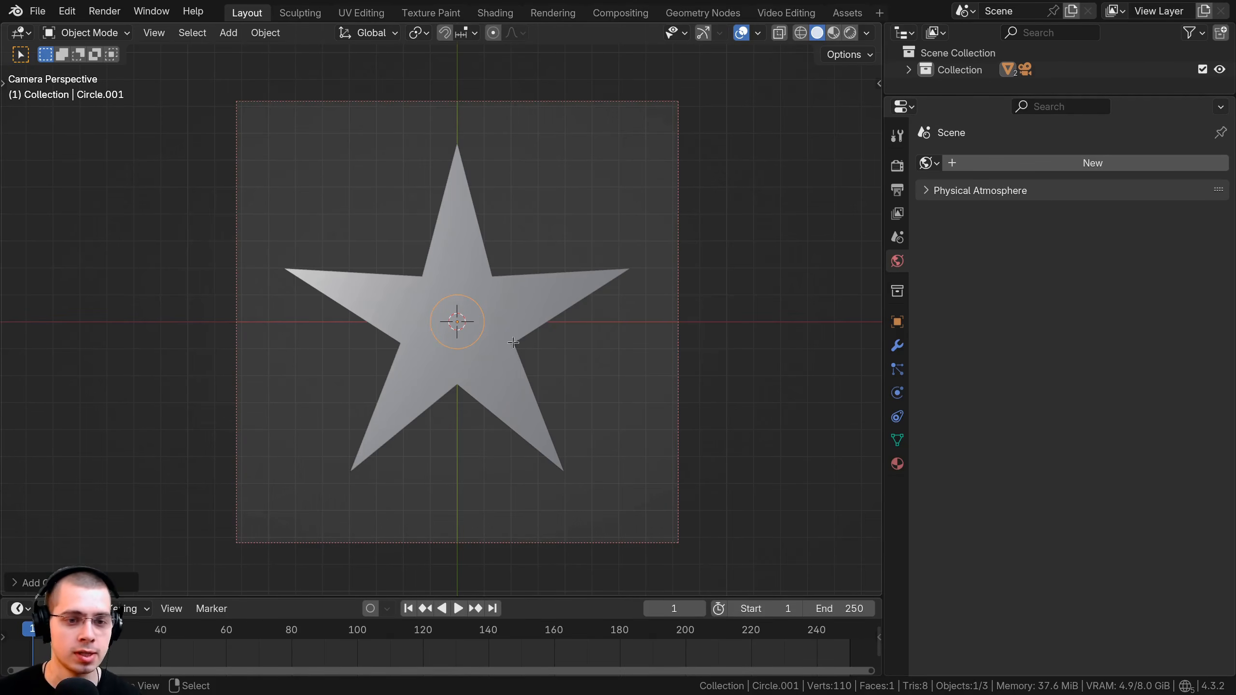
Scale the circle to just enclose the star, fill it, and lower it beneath the star.
{"action": "key", "text": "Tab"}
{"action": "key", "text": "s"}
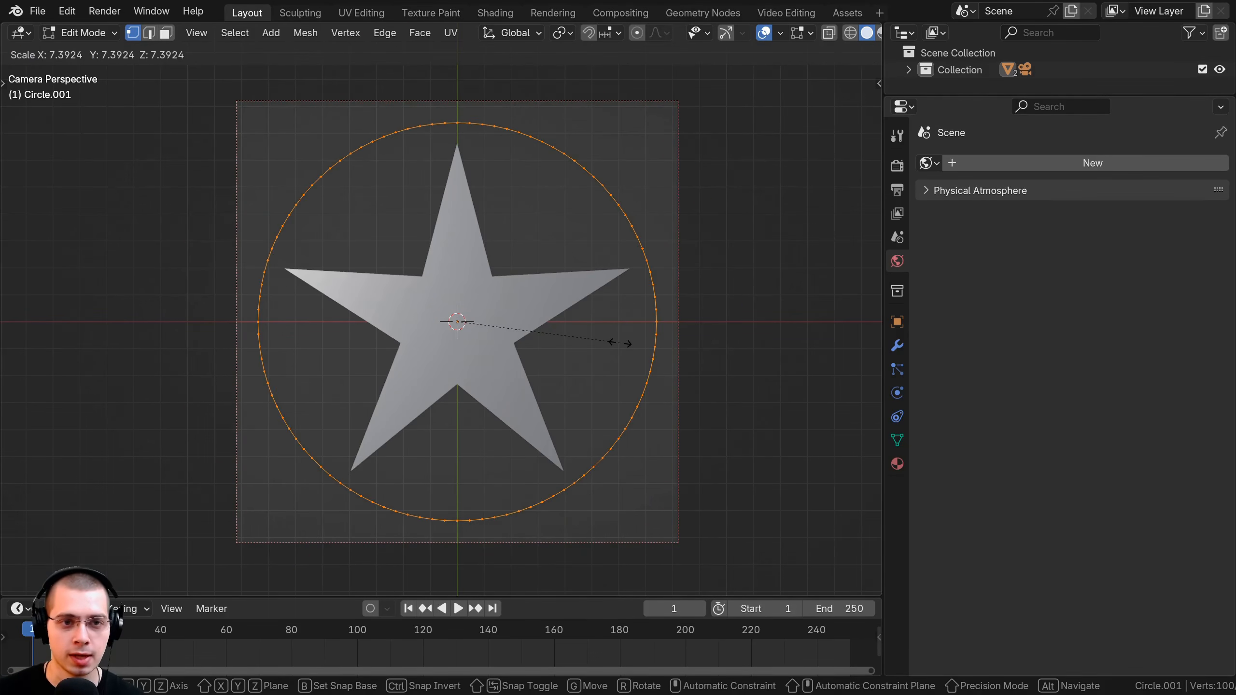
{"action": "left_click", "coordinate": [624, 345]}
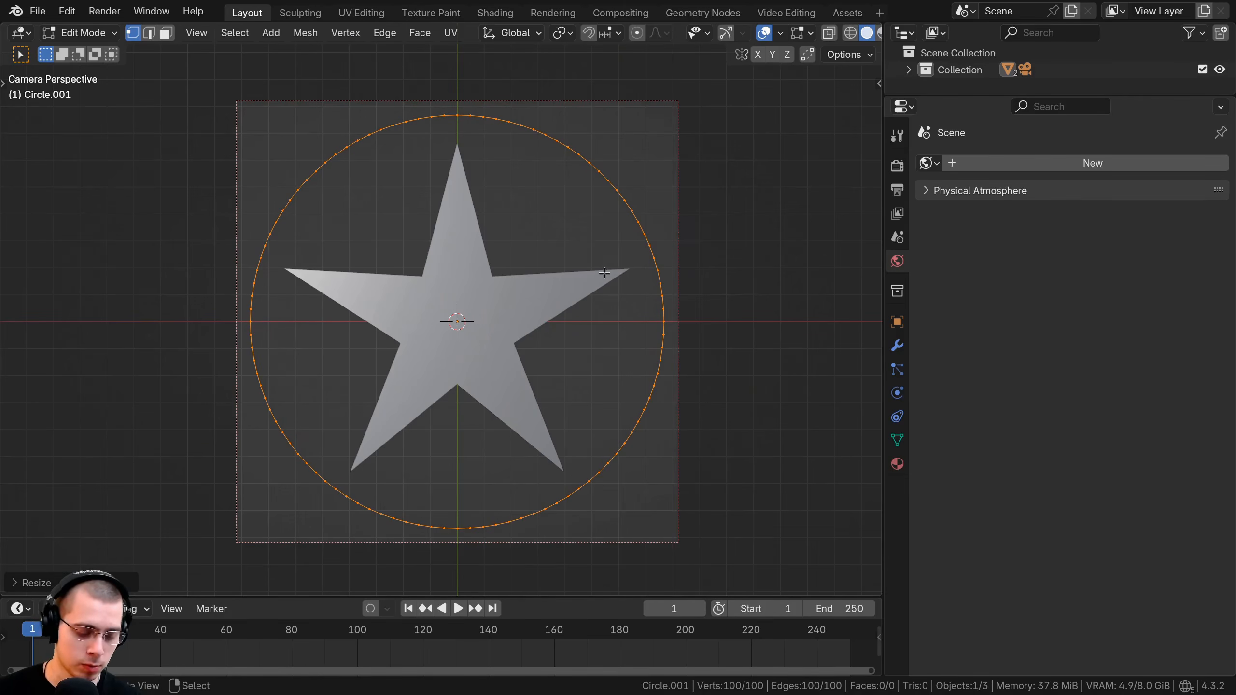
{"action": "key", "text": "f"}
{"action": "key", "text": "Tab"}
{"action": "middle_click_drag", "start_coordinate": [593, 317], "coordinate": [496, 165]}
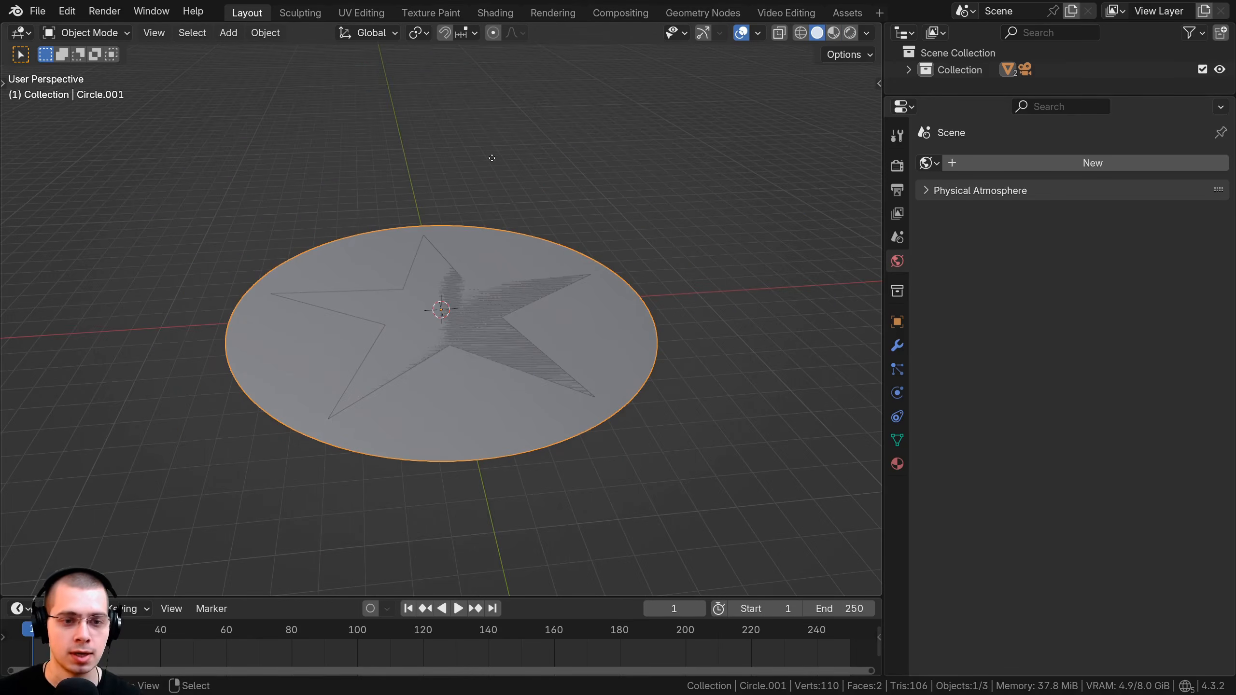
{"action": "key", "text": "g"}
{"action": "key", "text": "z"}
{"action": "left_click", "coordinate": [488, 208]}
{"action": "key", "text": "KP_0"}
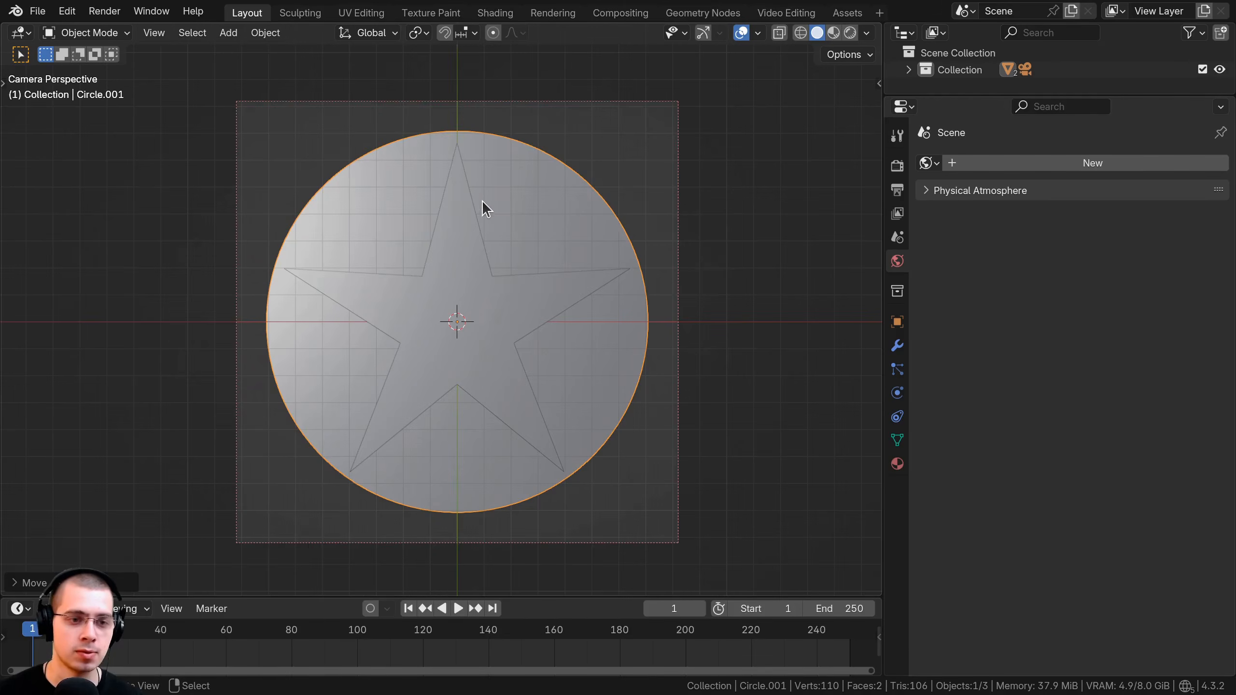
{"action": "left_click", "coordinate": [536, 101]}
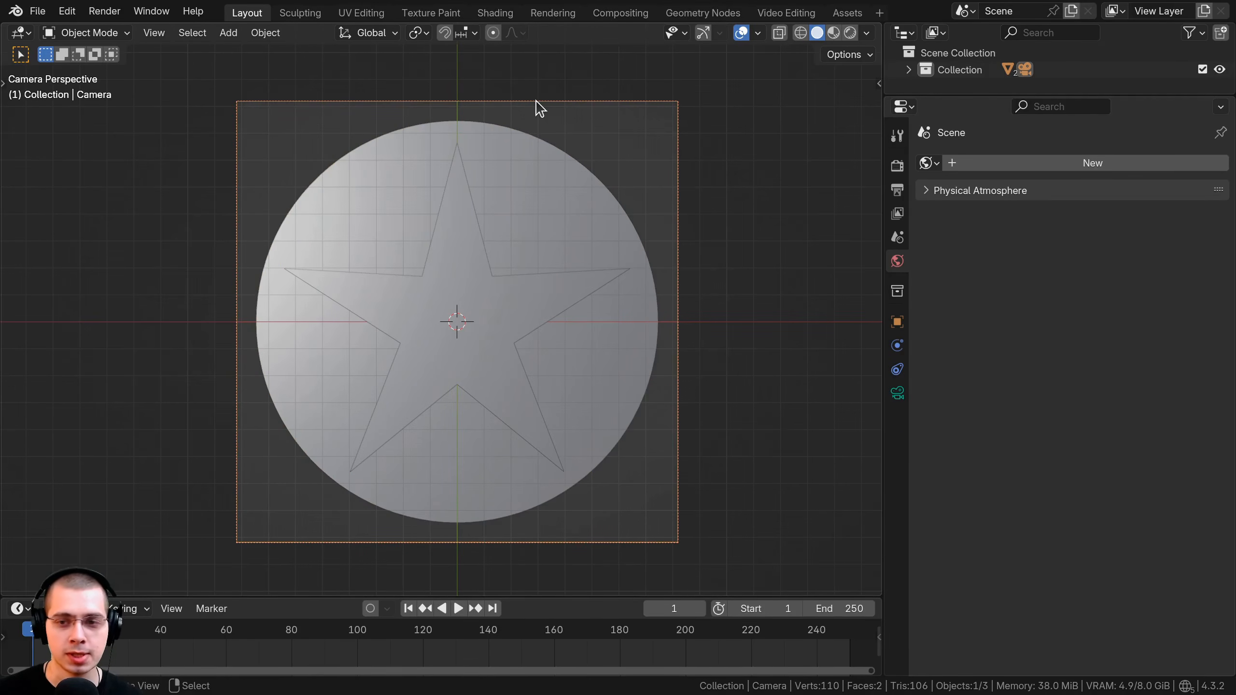
Give the camera an Orthographic lens with scale 16.994, then select the star.
{"action": "left_click", "coordinate": [897, 393]}
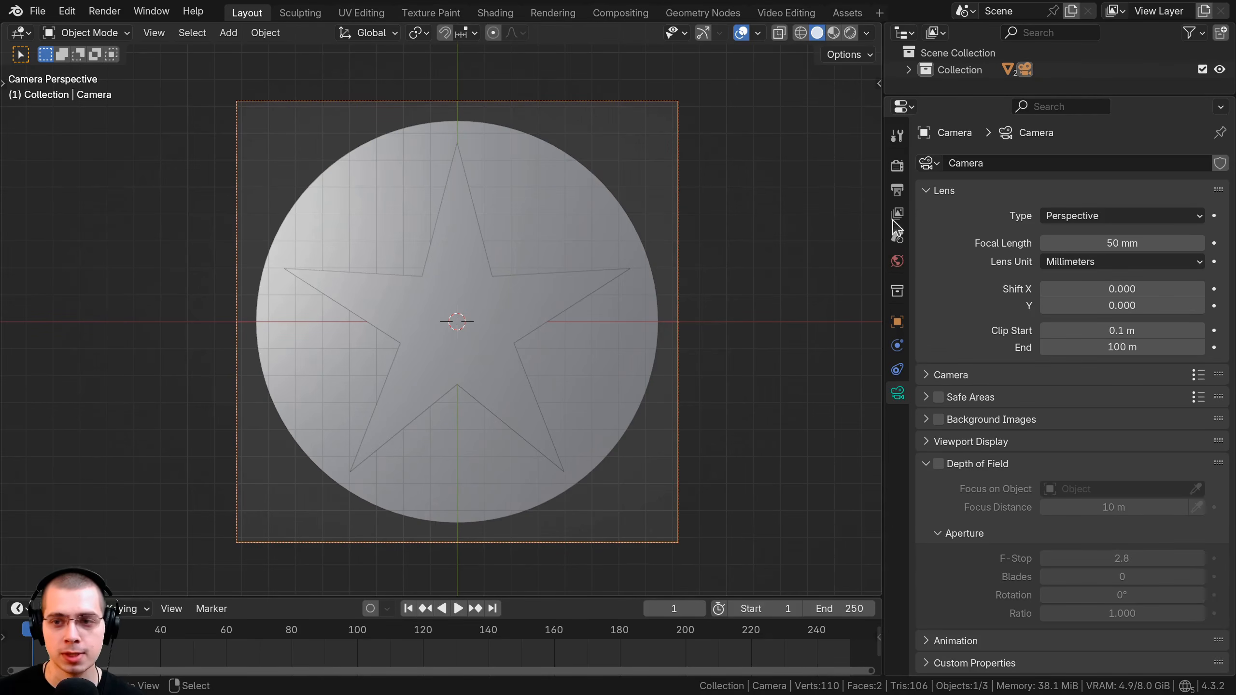
{"action": "left_click", "coordinate": [1099, 218]}
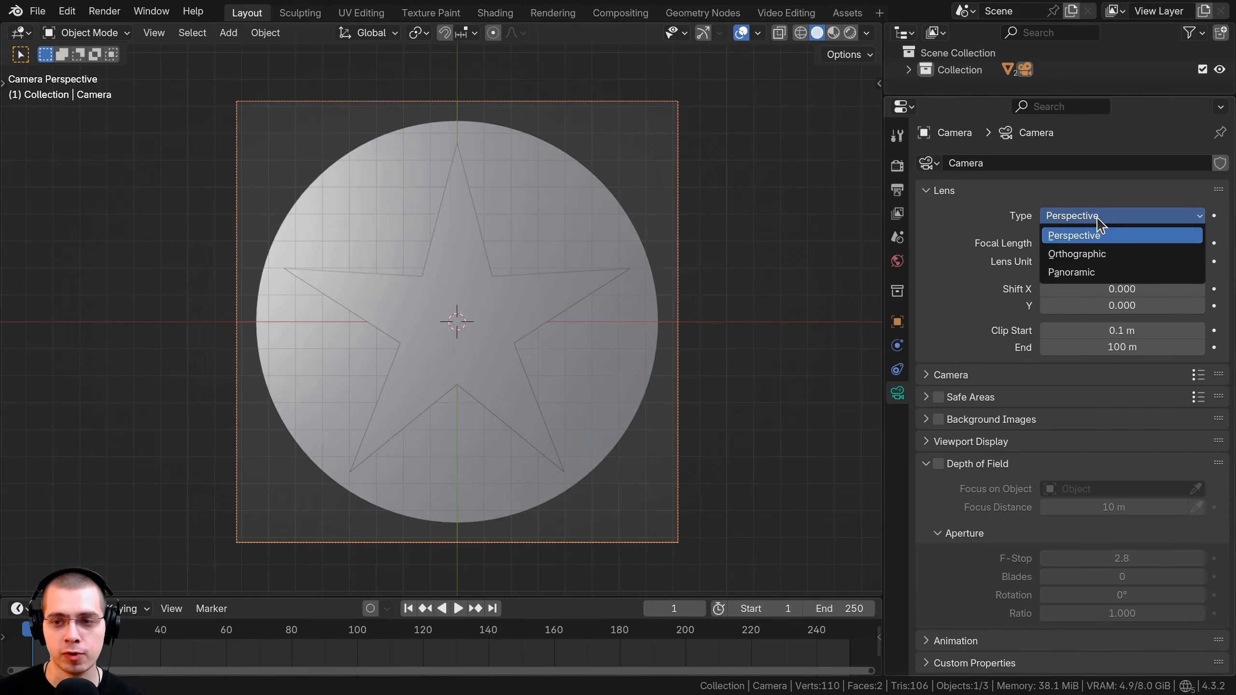
{"action": "left_click", "coordinate": [1088, 253]}
{"action": "scroll", "coordinate": [578, 263], "scroll_direction": "down", "scroll_amount": 3}
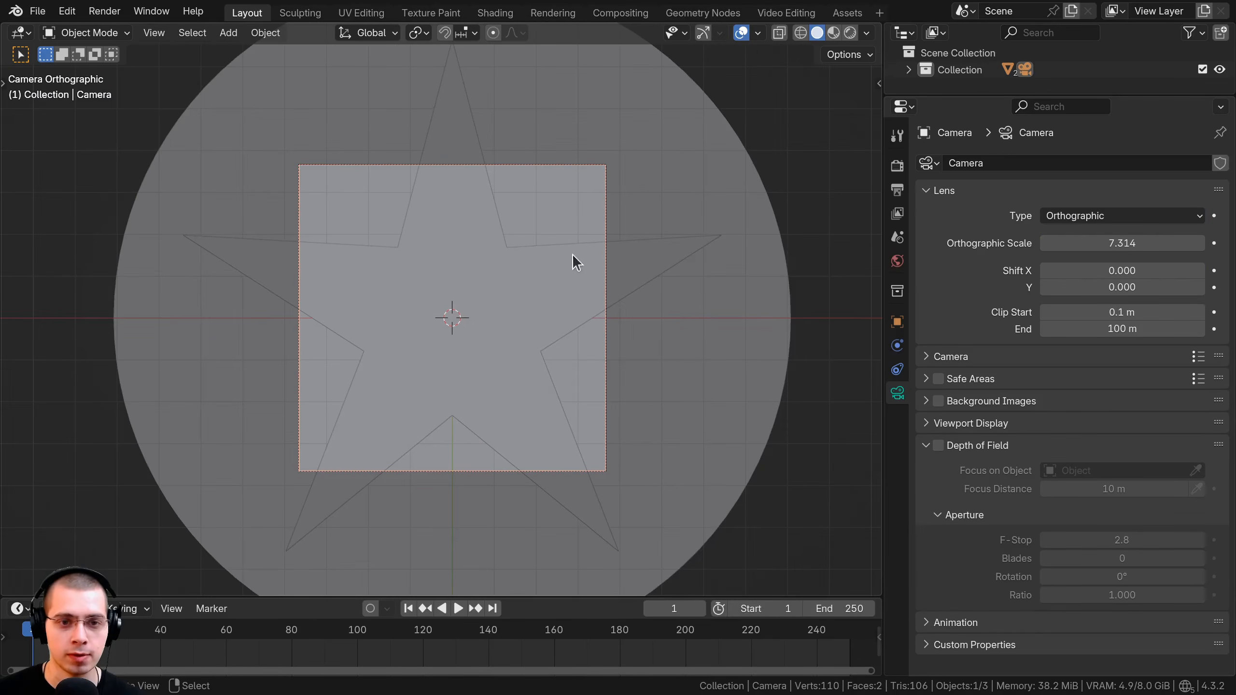
{"action": "left_click_drag", "start_coordinate": [1122, 244], "coordinate": [1166, 245]}
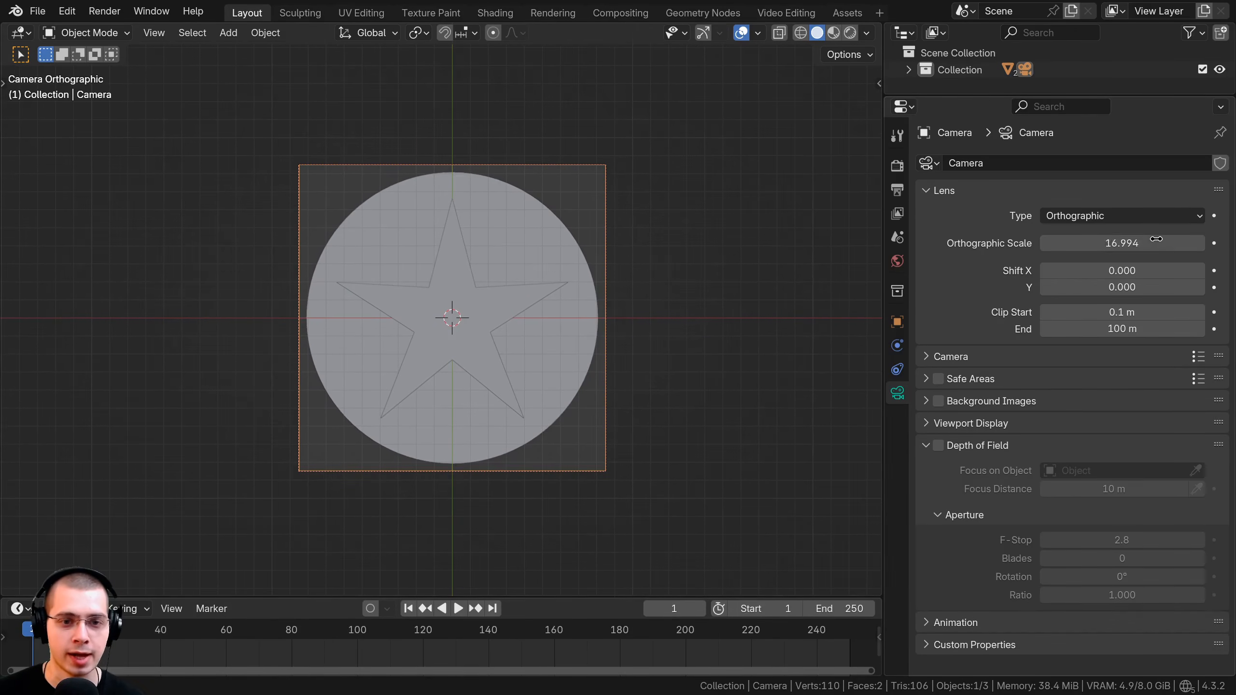
{"action": "left_click", "coordinate": [477, 282]}
Enlarge the star slightly, rescale star and disk together, then select the backing disk.
{"action": "key", "text": "s"}
{"action": "left_click", "coordinate": [710, 269]}
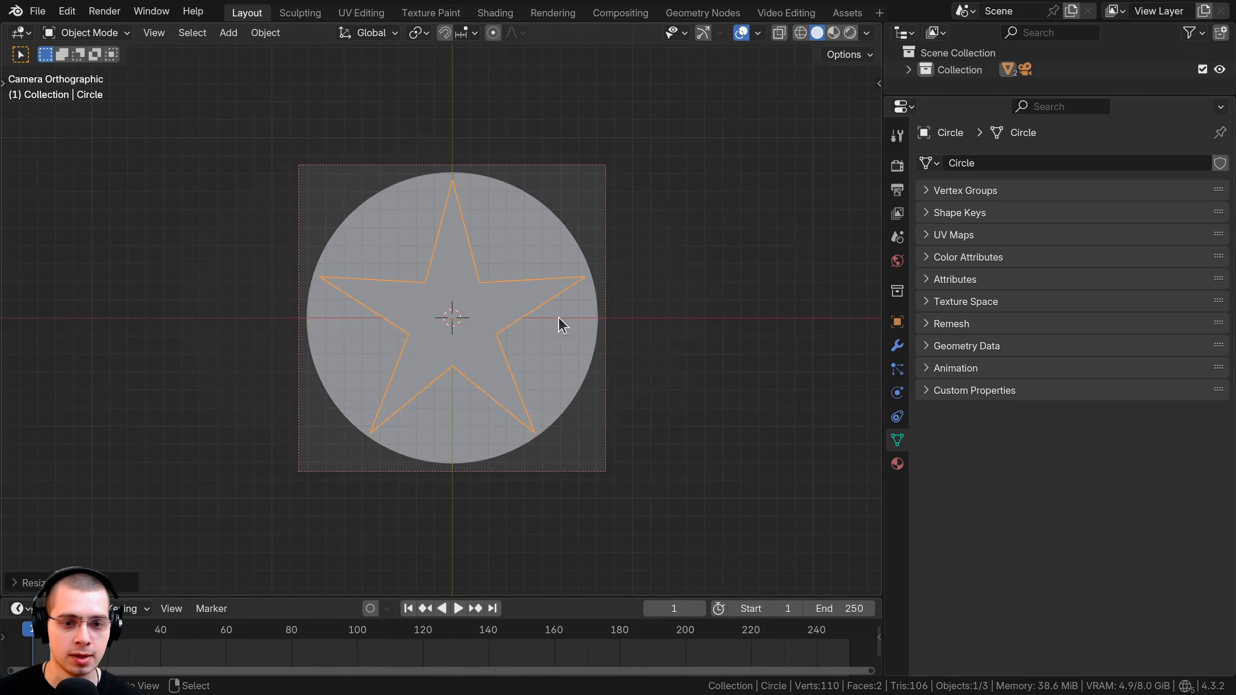
{"action": "left_click", "coordinate": [577, 324], "text": "shift"}
{"action": "key", "text": "s"}
{"action": "left_click", "coordinate": [638, 319]}
{"action": "left_click", "coordinate": [469, 328]}
{"action": "key", "text": "s"}
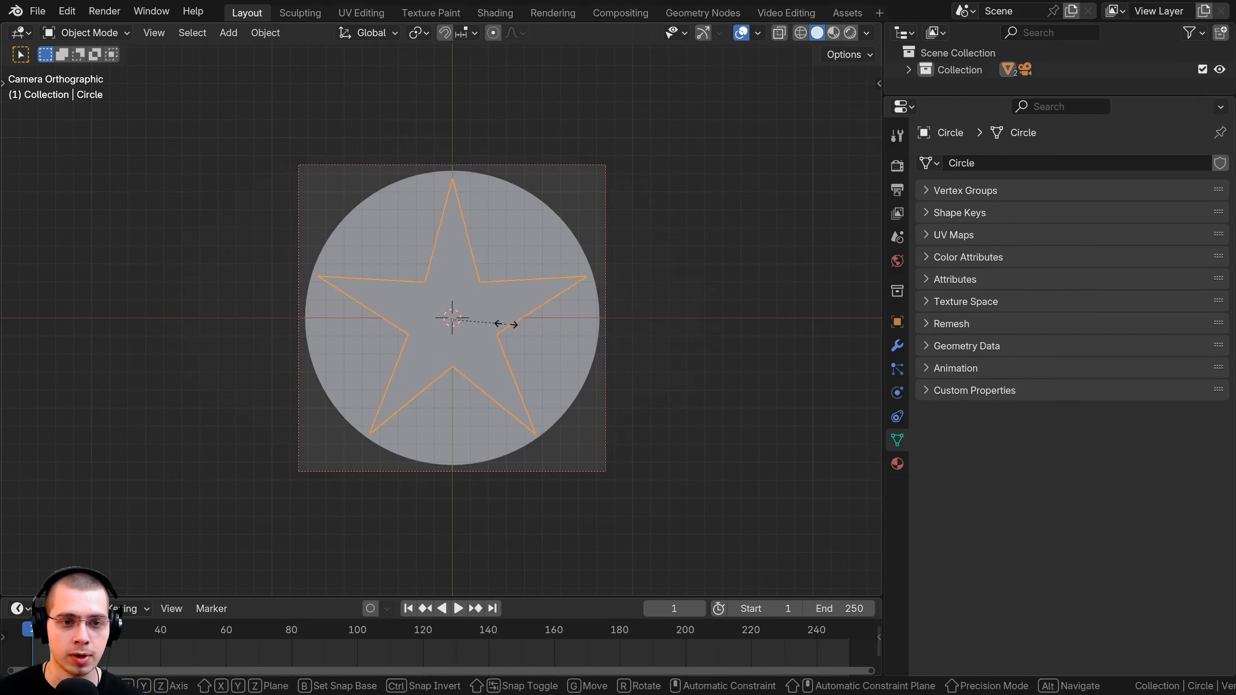
{"action": "left_click", "coordinate": [504, 324]}
{"action": "left_click", "coordinate": [566, 268]}
{"action": "middle_click_drag", "start_coordinate": [566, 268], "coordinate": [574, 312]}
Duplicate the backing disk, raise the copy above the star, and shrink it.
{"action": "key", "text": "shift+d"}
{"action": "key", "text": "z"}
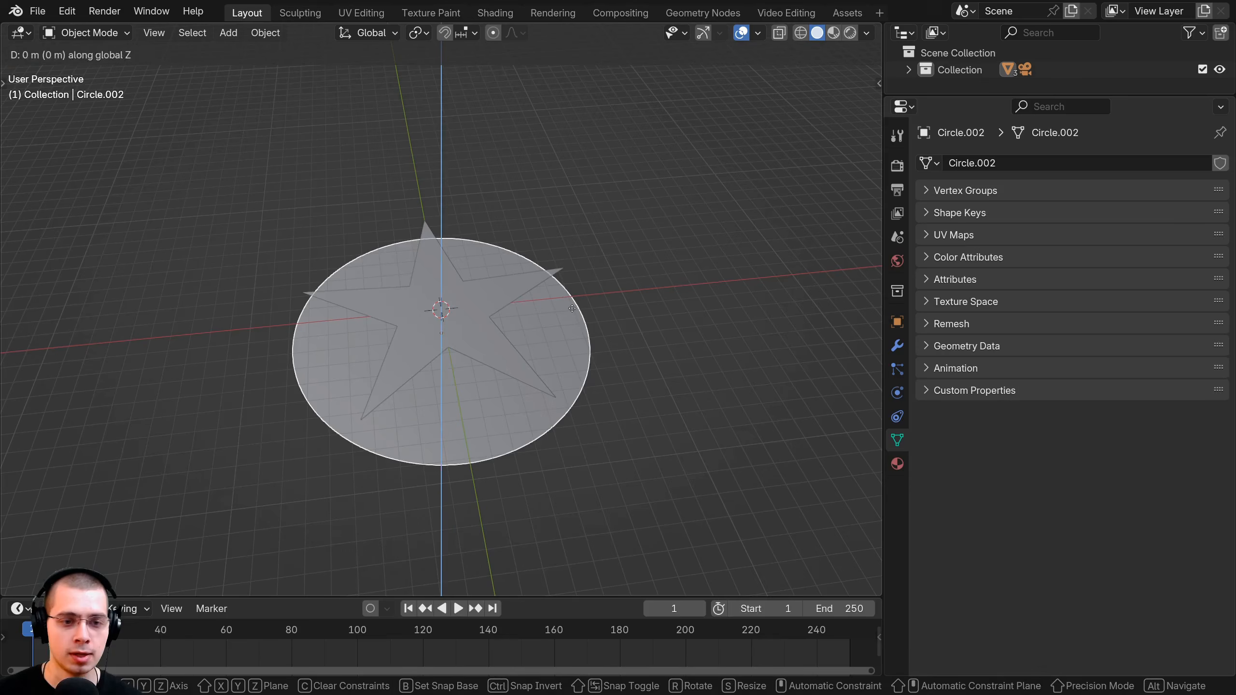
{"action": "left_click", "coordinate": [571, 232]}
{"action": "scroll", "coordinate": [571, 231], "scroll_direction": "down", "scroll_amount": 1}
{"action": "middle_click_drag", "start_coordinate": [572, 232], "coordinate": [574, 244]}
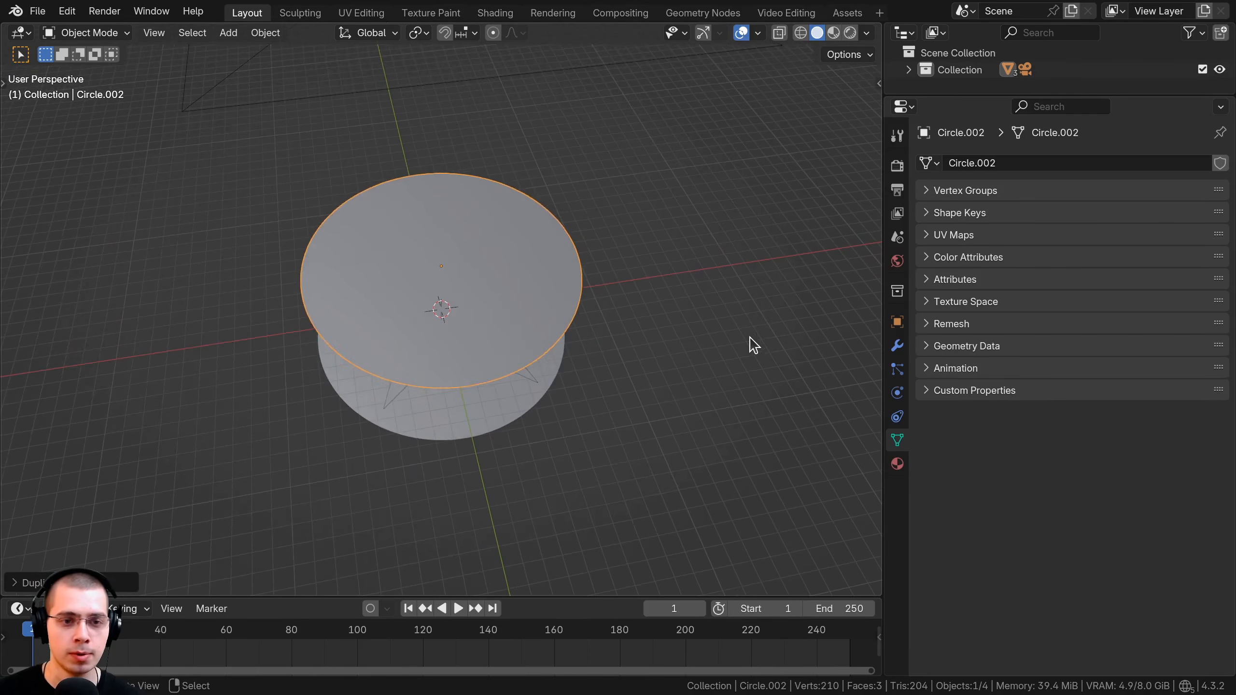
{"action": "key", "text": "s"}
{"action": "left_click", "coordinate": [543, 310]}
In camera view, shrink the centre circle to 0.57 and switch to rendered shading.
{"action": "key", "text": "KP_Decimal"}
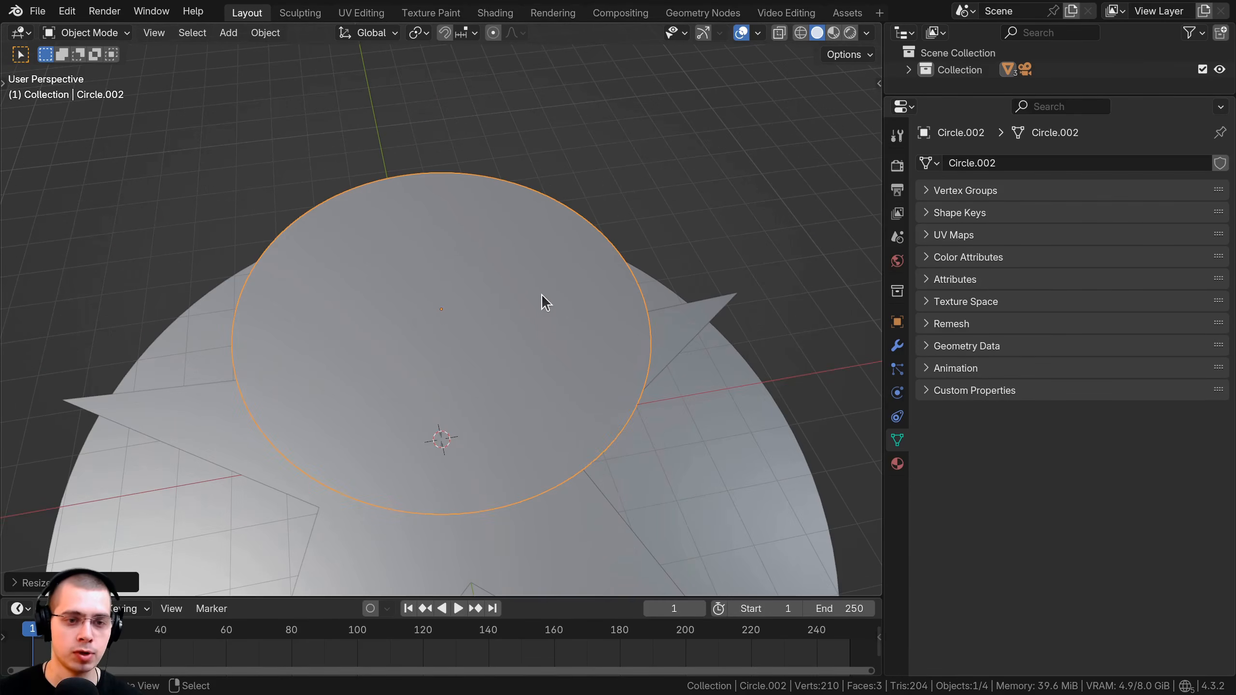
{"action": "key", "text": "KP_0"}
{"action": "key", "text": "Home"}
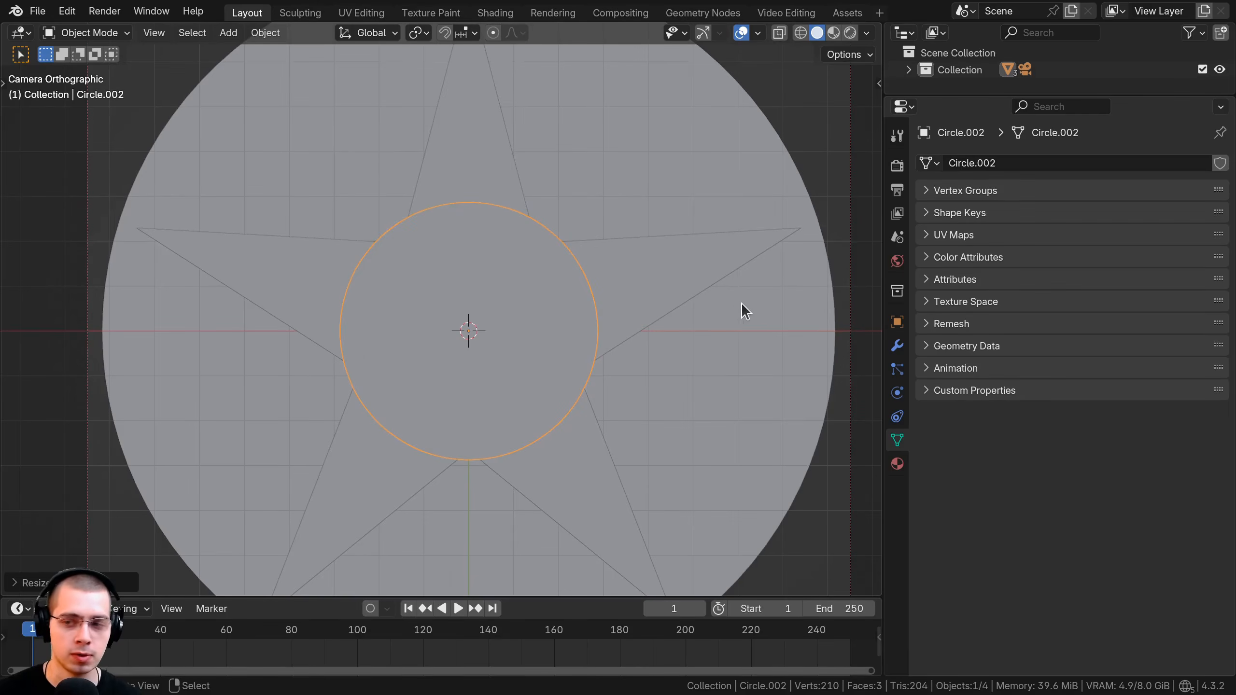
{"action": "key", "text": "s"}
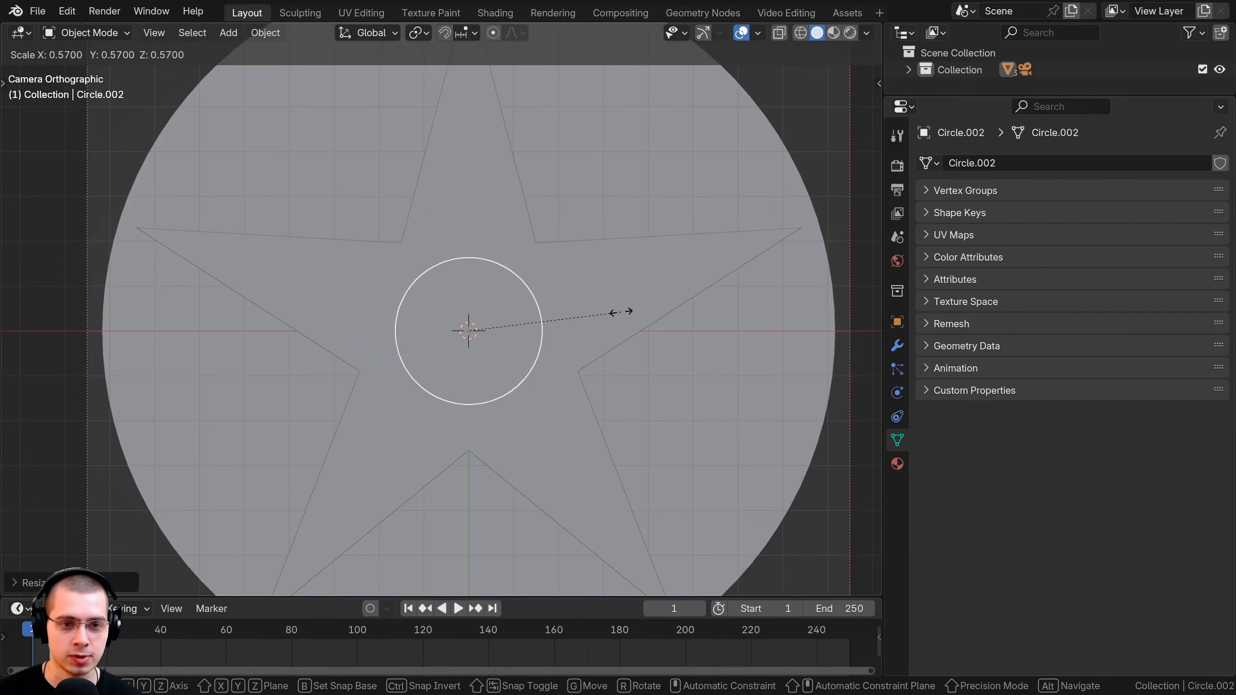
{"action": "left_click", "coordinate": [622, 313]}
{"action": "key", "text": "z"}
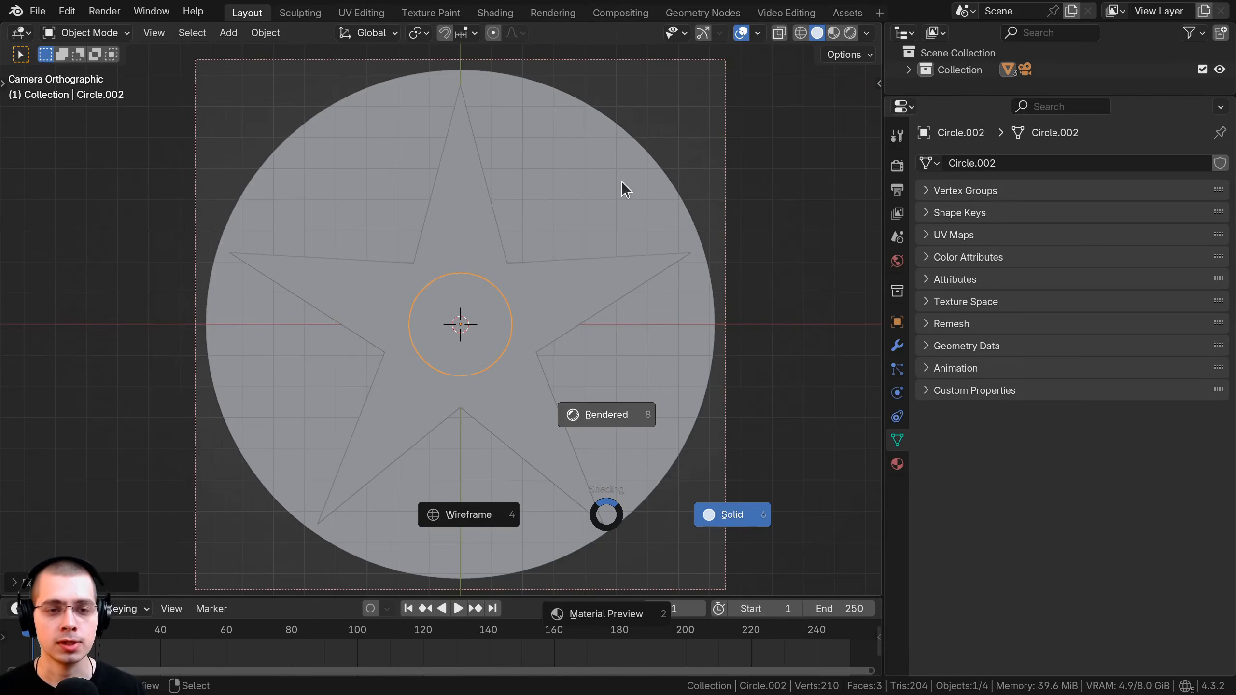
{"action": "left_click", "coordinate": [622, 192]}
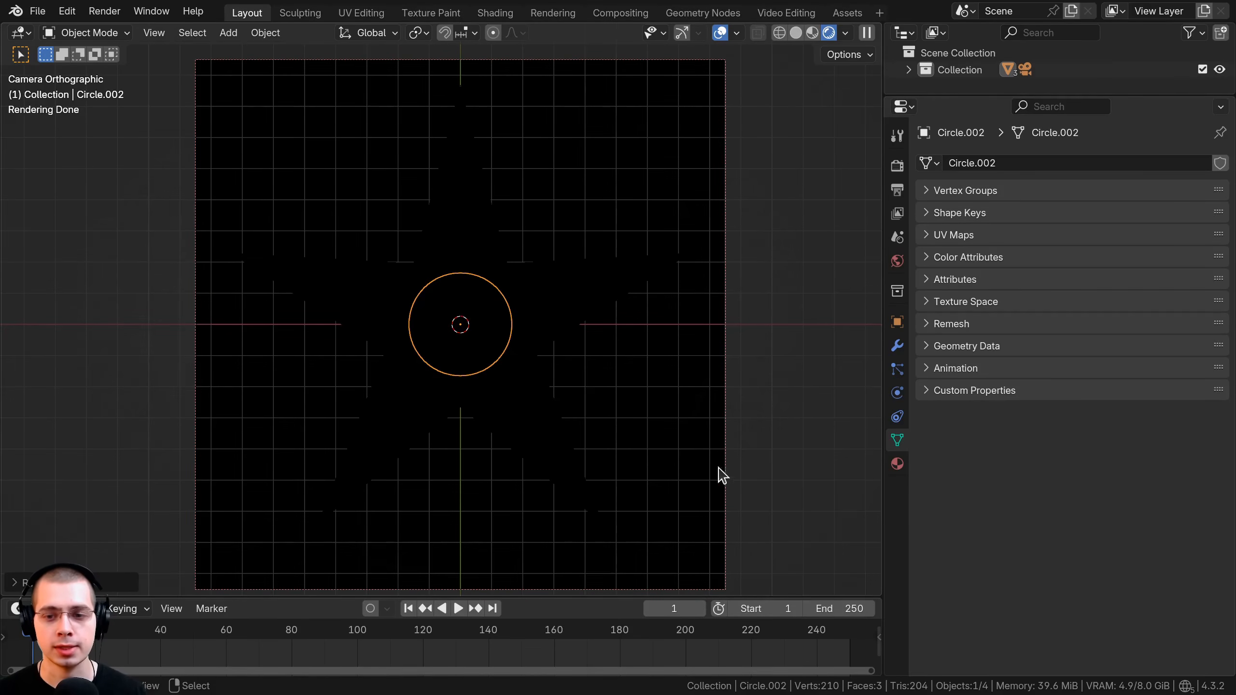
Give the centre circle a new Emission material glowing red.
{"action": "left_click", "coordinate": [897, 464]}
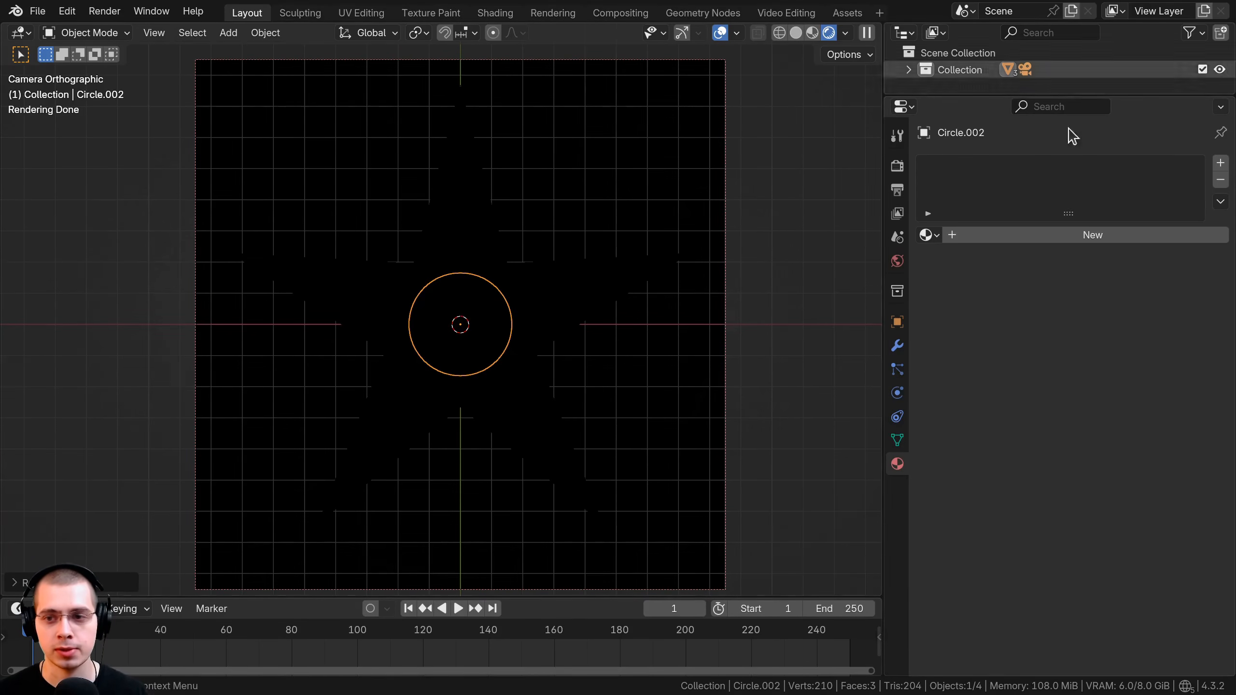
{"action": "left_click", "coordinate": [1039, 237]}
{"action": "left_click", "coordinate": [1066, 312]}
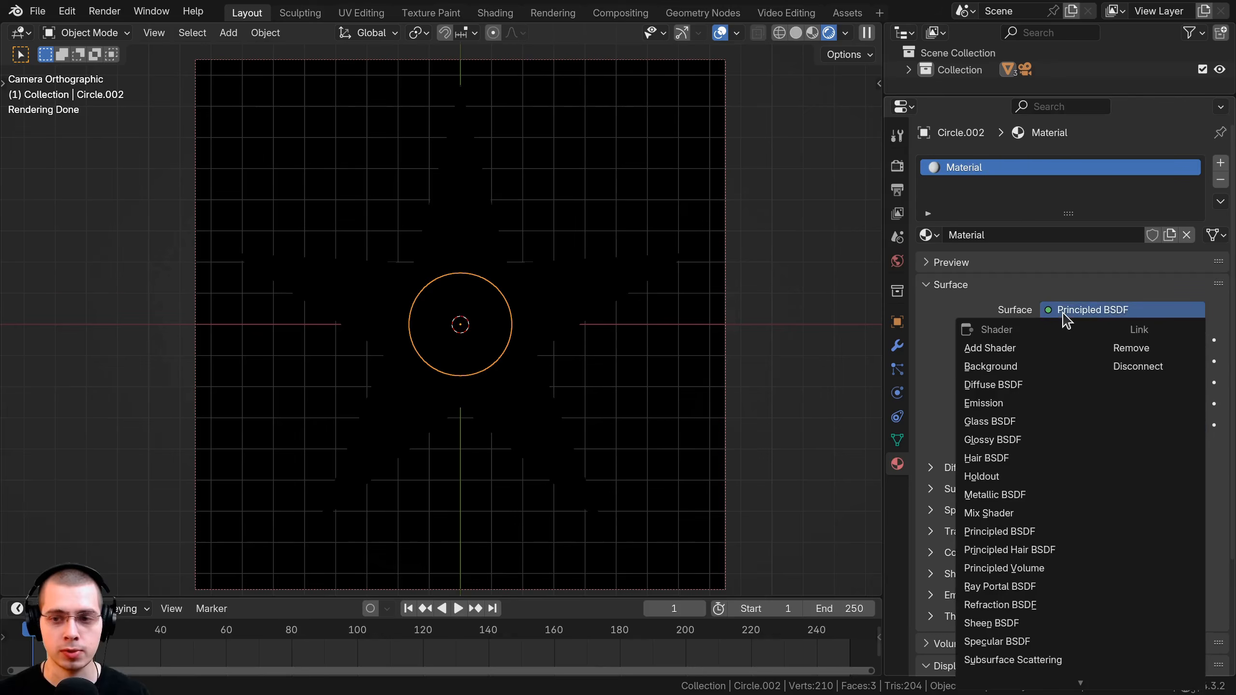
{"action": "key", "text": "e"}
{"action": "left_click", "coordinate": [1101, 340]}
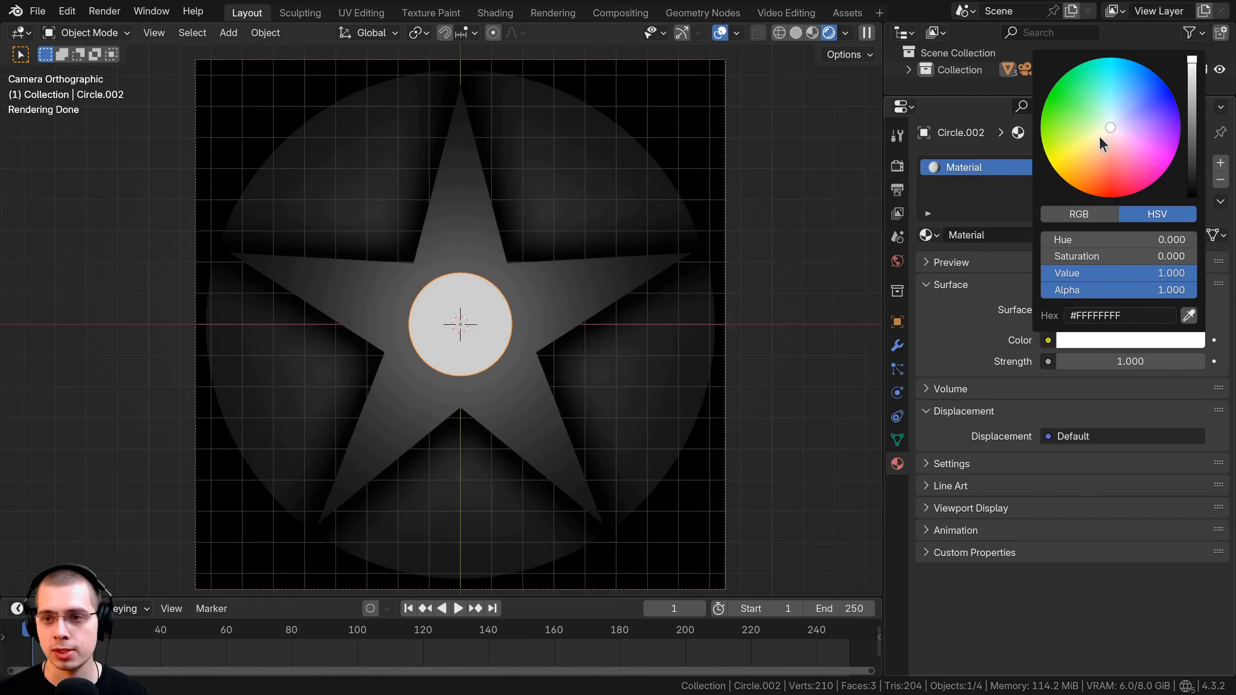
{"action": "left_click", "coordinate": [1111, 198]}
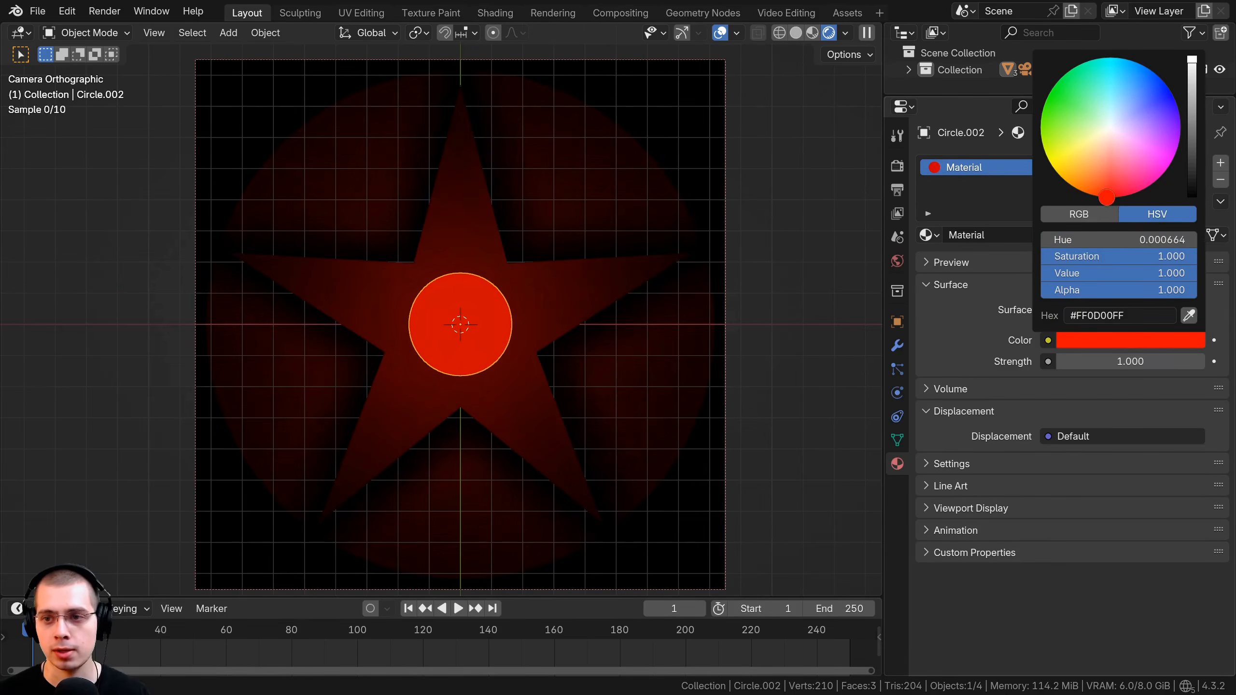
Give the star a new emission material with a white colour.
{"action": "left_click", "coordinate": [452, 227]}
{"action": "left_click", "coordinate": [994, 238]}
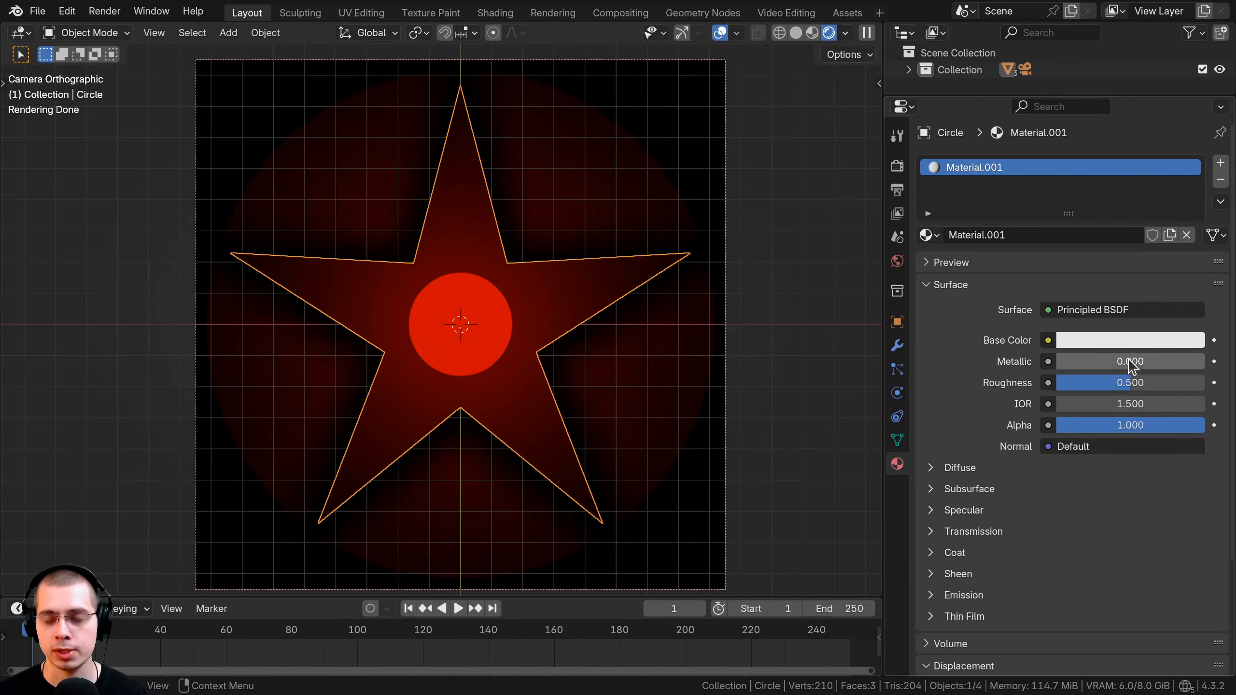
{"action": "left_click", "coordinate": [1090, 310]}
{"action": "left_click", "coordinate": [1106, 344]}
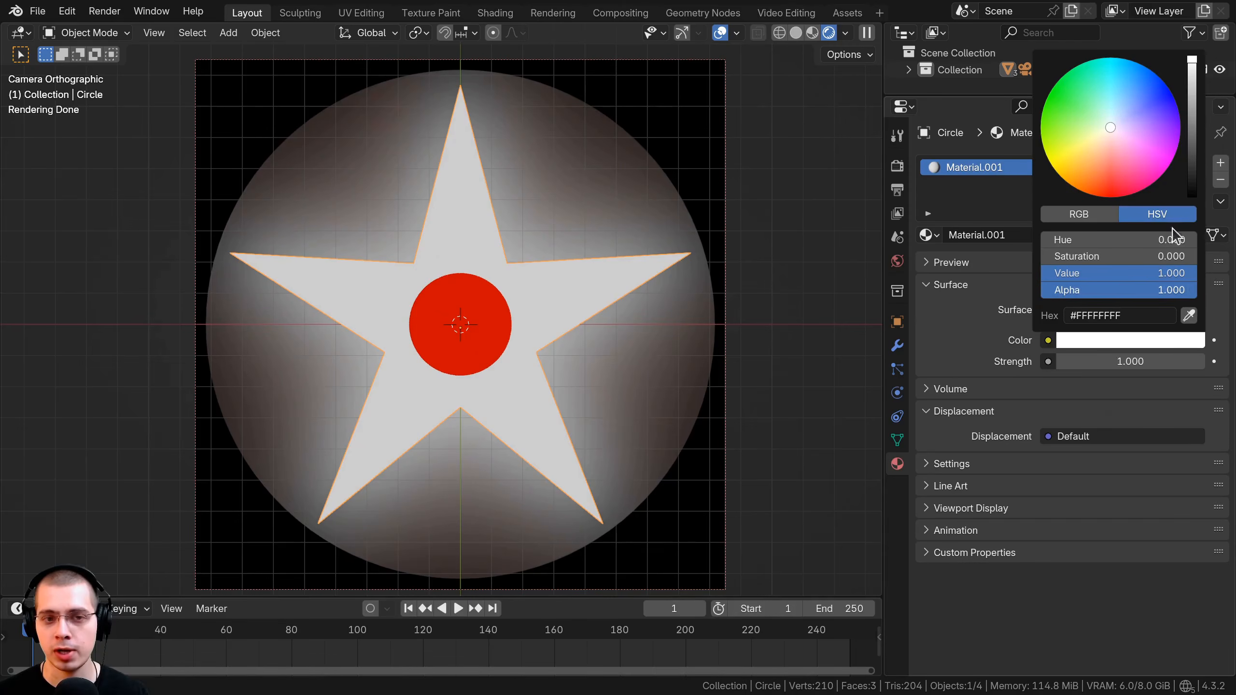
Give the background disk a new Emission material coloured deep blue.
{"action": "left_click", "coordinate": [479, 189]}
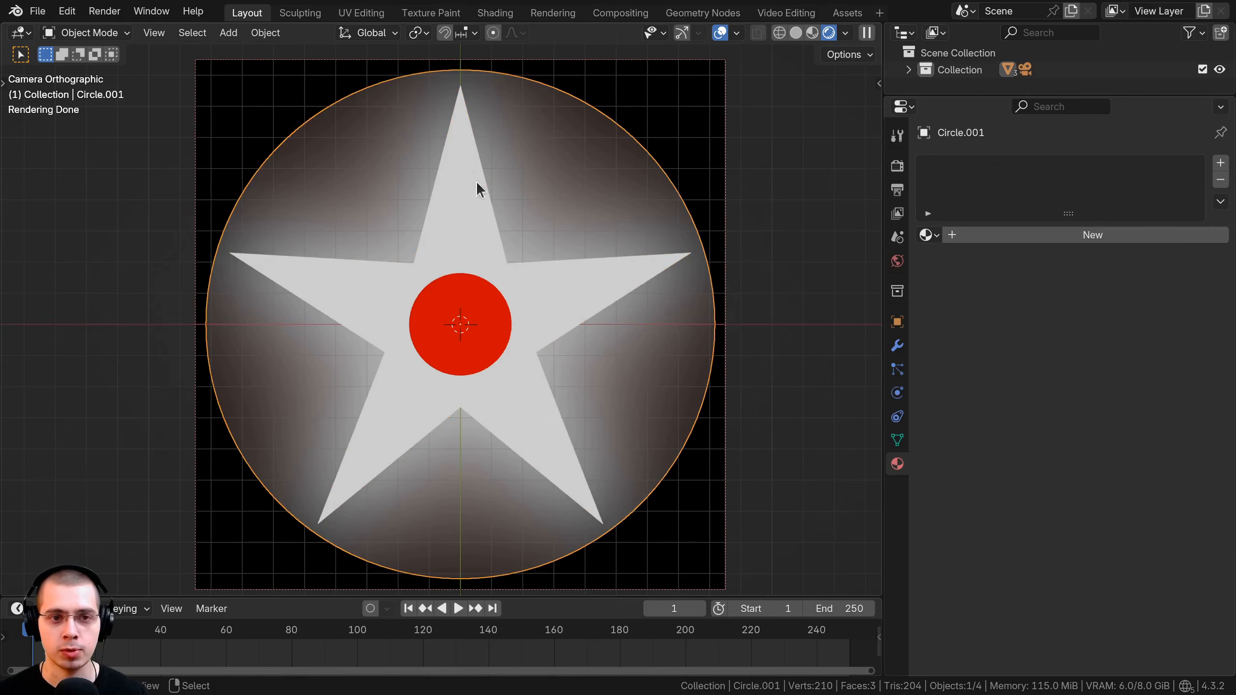
{"action": "left_click", "coordinate": [581, 231]}
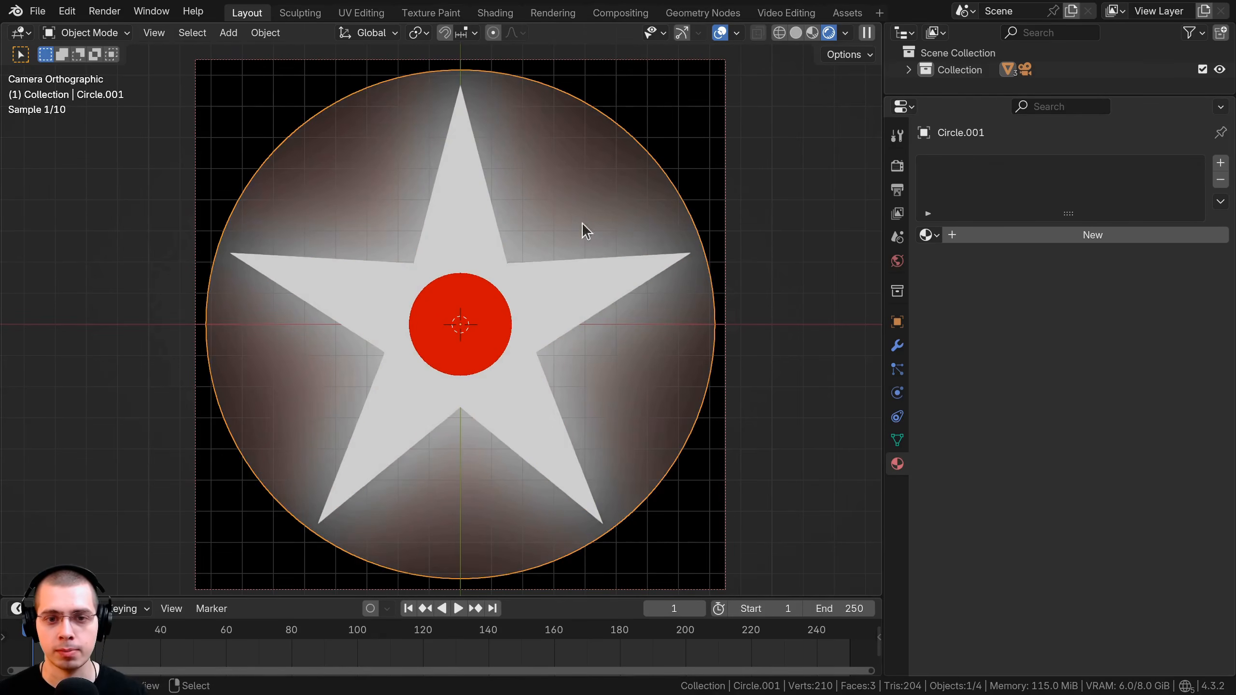
{"action": "left_click", "coordinate": [1035, 239]}
{"action": "left_click", "coordinate": [1085, 311]}
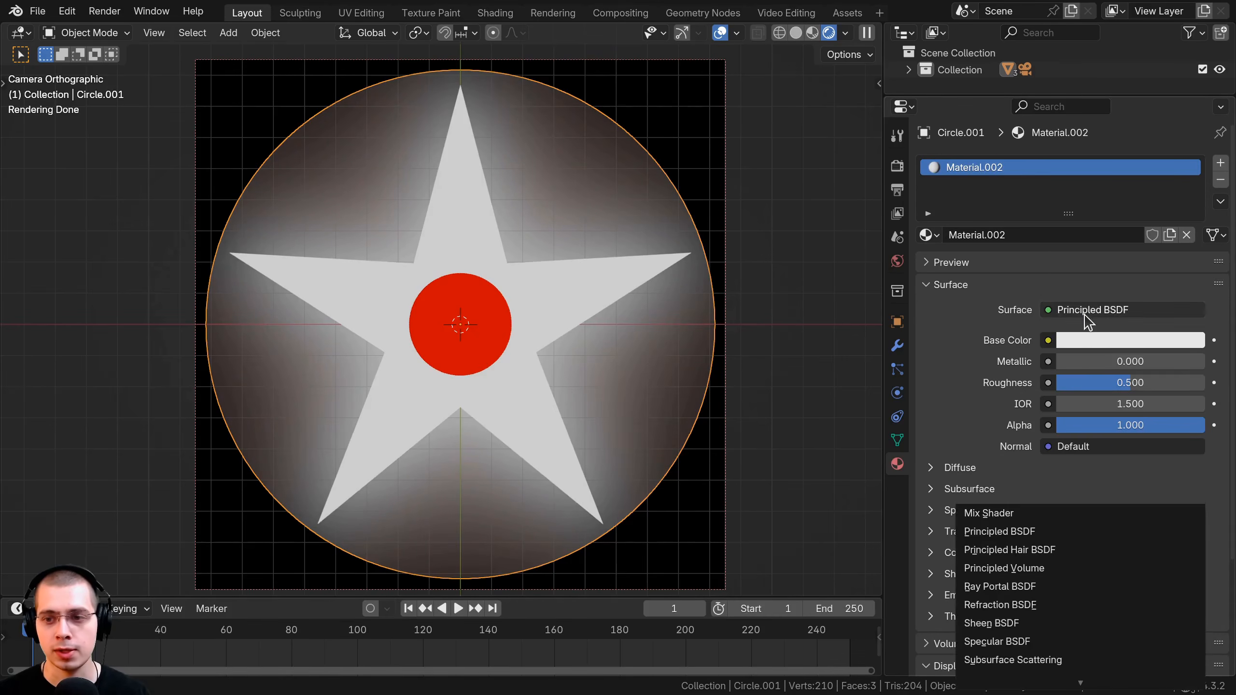
{"action": "left_click", "coordinate": [1086, 343]}
{"action": "left_click", "coordinate": [1086, 342]}
{"action": "left_click", "coordinate": [1166, 85]}
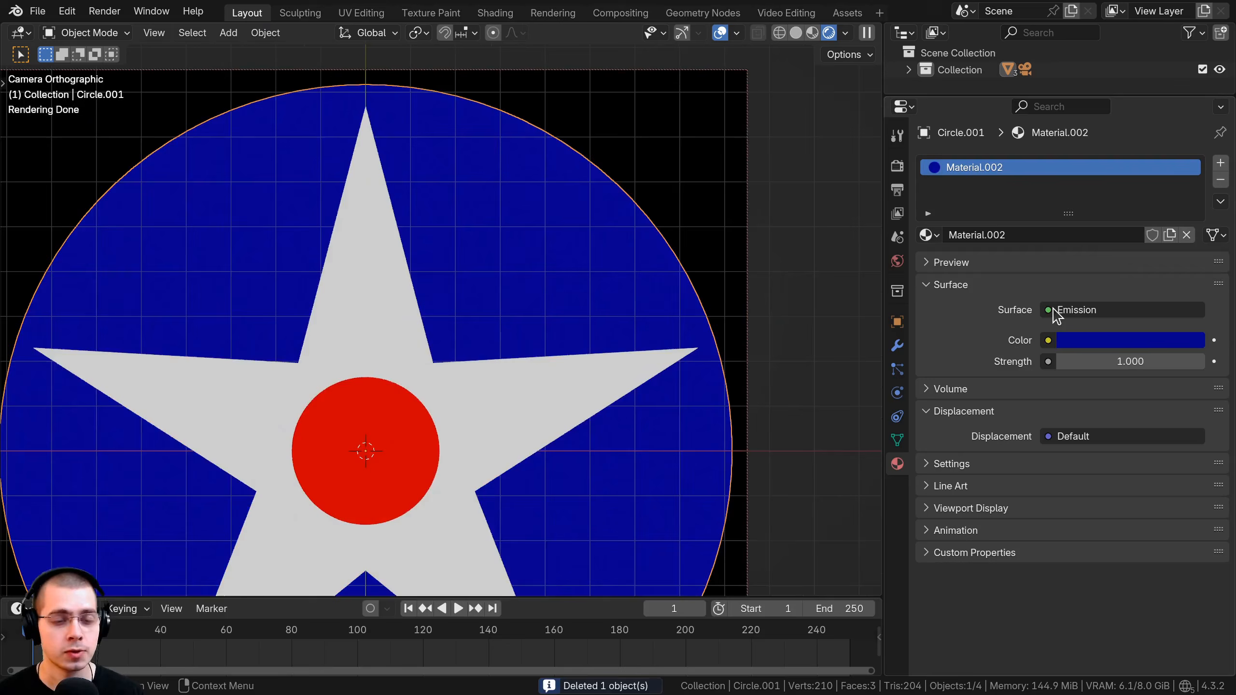
Check the colour values: blue disc #07008CFF, white star, red centre #FE0004FF.
{"action": "left_click", "coordinate": [1124, 346]}
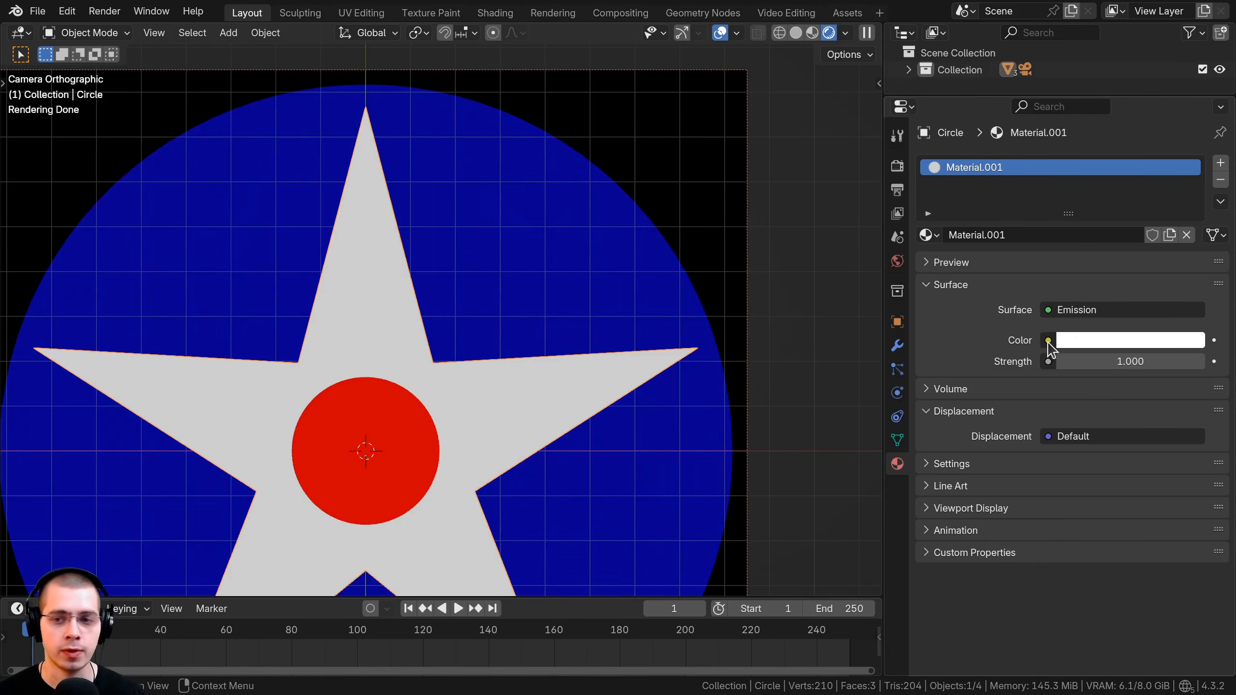
{"action": "left_click", "coordinate": [1075, 340]}
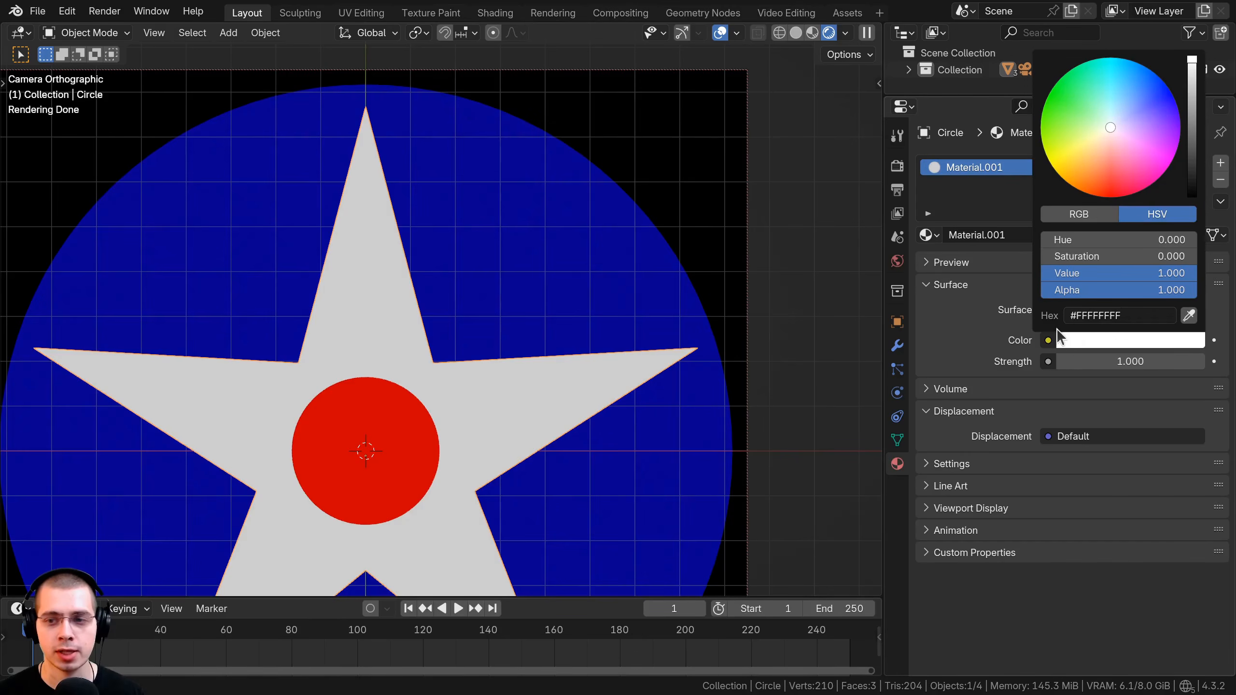
{"action": "left_click", "coordinate": [407, 462]}
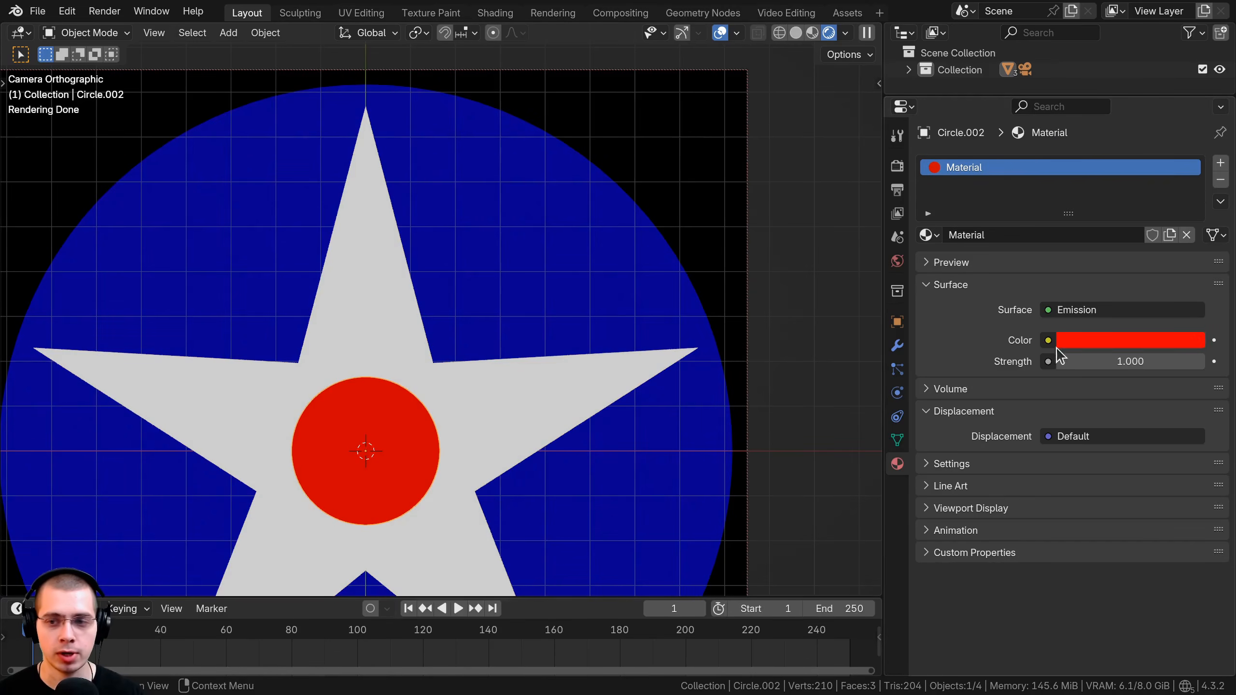
{"action": "left_click", "coordinate": [1077, 344]}
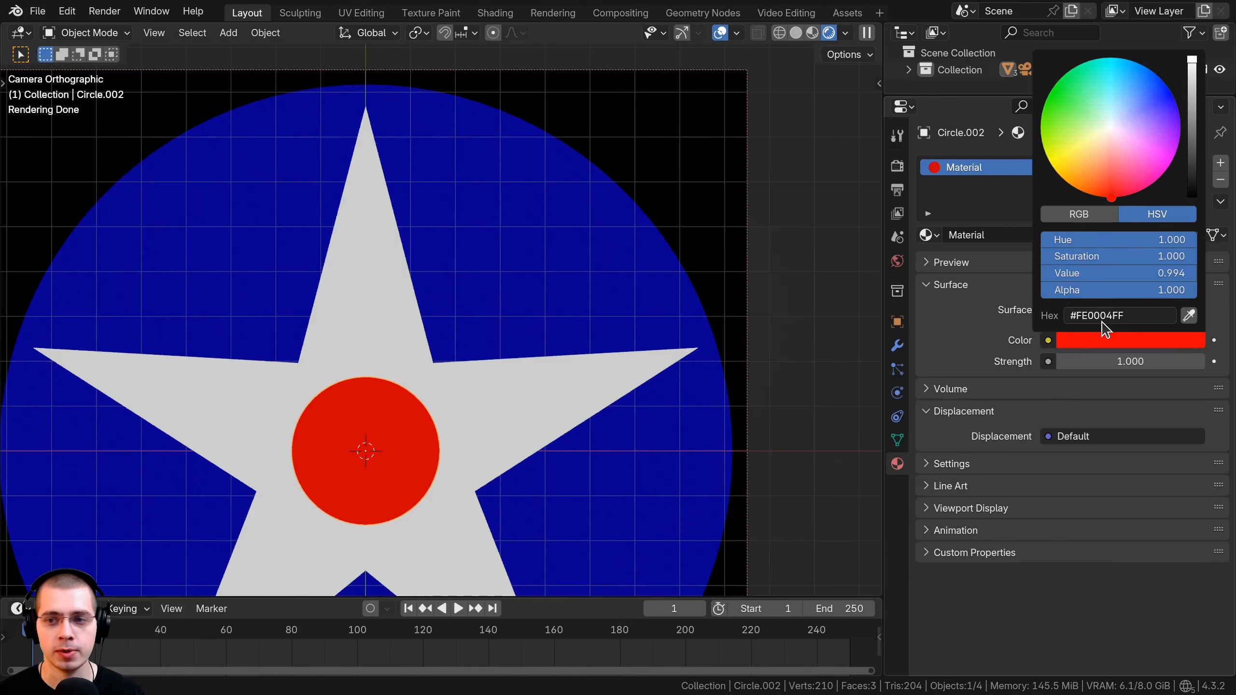
Return to the front camera view and enable a transparent film background in Render Properties.
{"action": "middle_click_drag", "start_coordinate": [430, 293], "coordinate": [657, 223]}
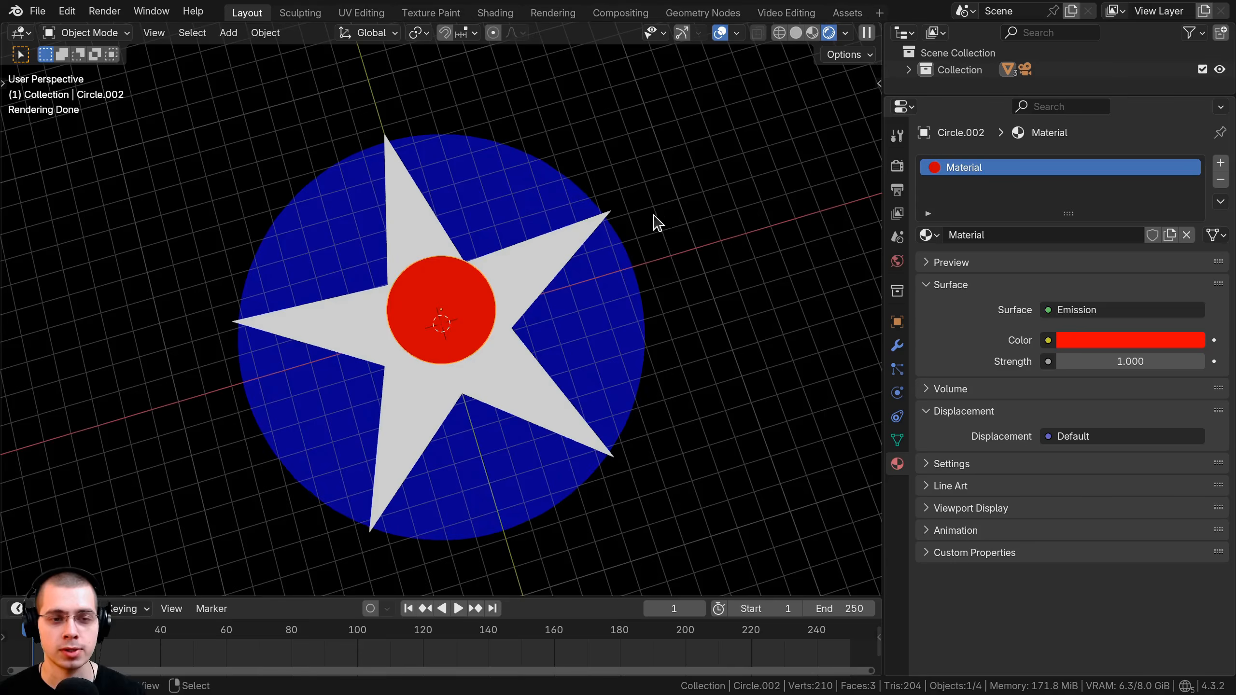
{"action": "key", "text": "KP_0"}
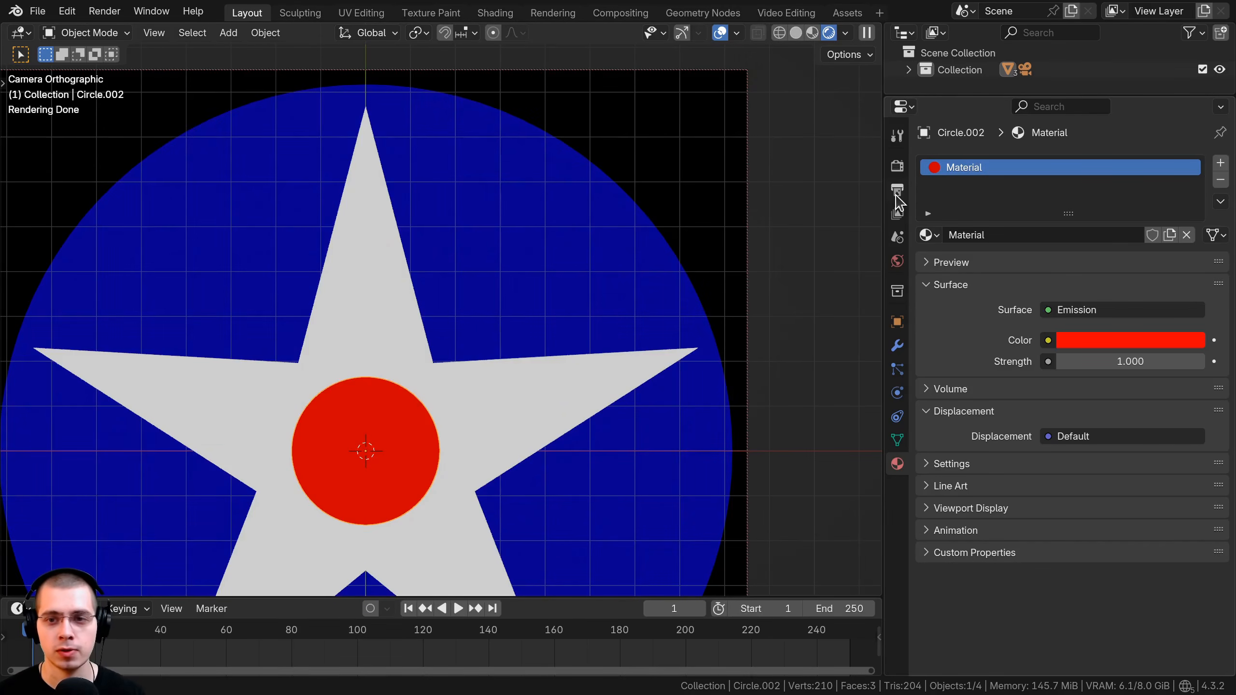
{"action": "left_click", "coordinate": [897, 191]}
{"action": "left_click", "coordinate": [898, 168]}
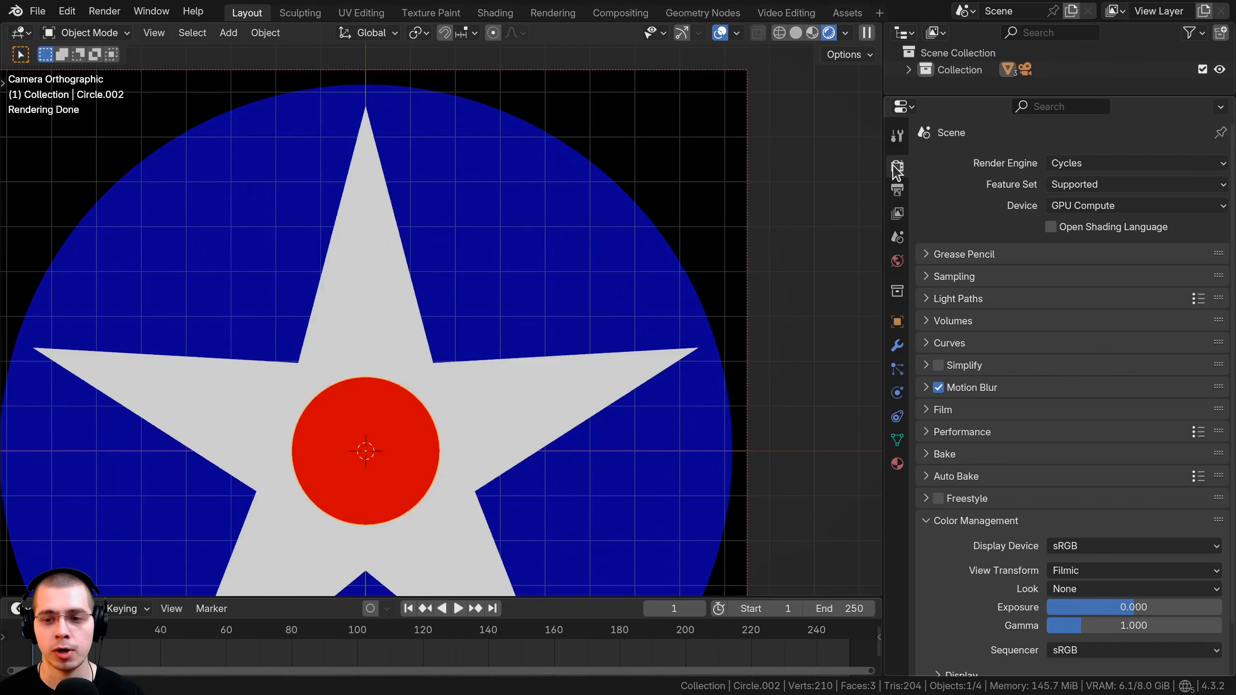
{"action": "scroll", "coordinate": [1007, 221], "scroll_direction": "down", "scroll_amount": 3}
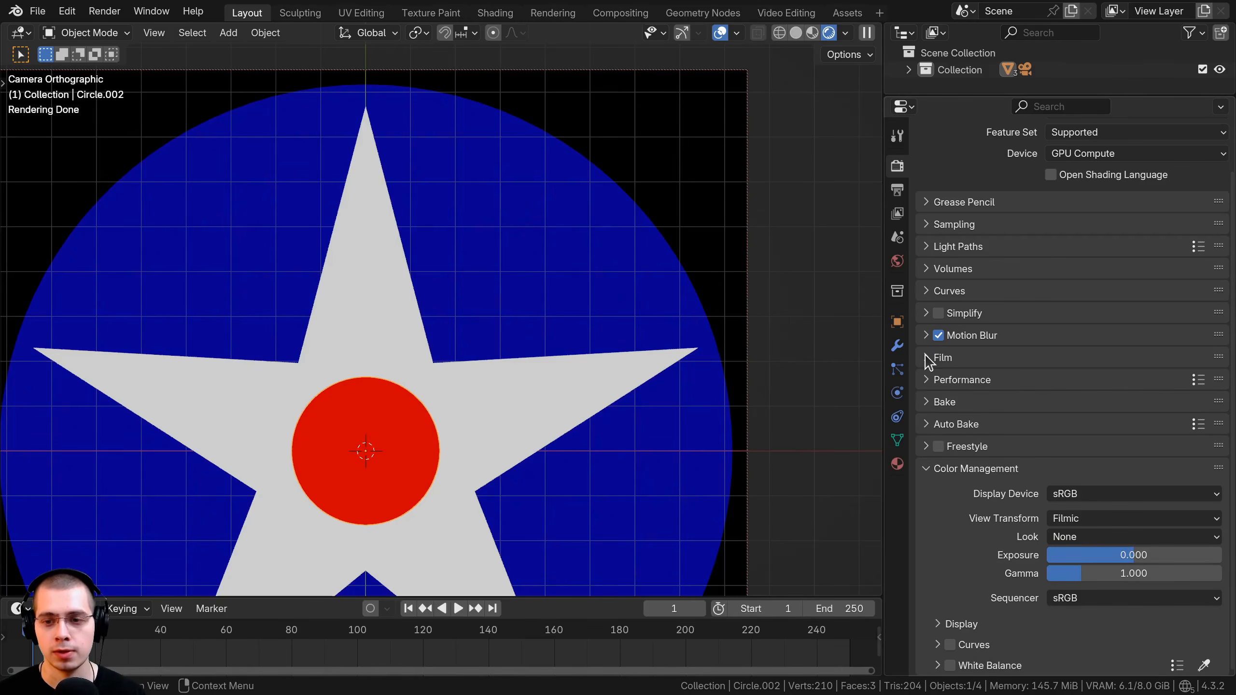
{"action": "left_click", "coordinate": [929, 359]}
{"action": "left_click", "coordinate": [950, 479]}
Switch the Color Management view transform from Filmic to Standard.
{"action": "scroll", "coordinate": [491, 130], "scroll_direction": "down", "scroll_amount": 3}
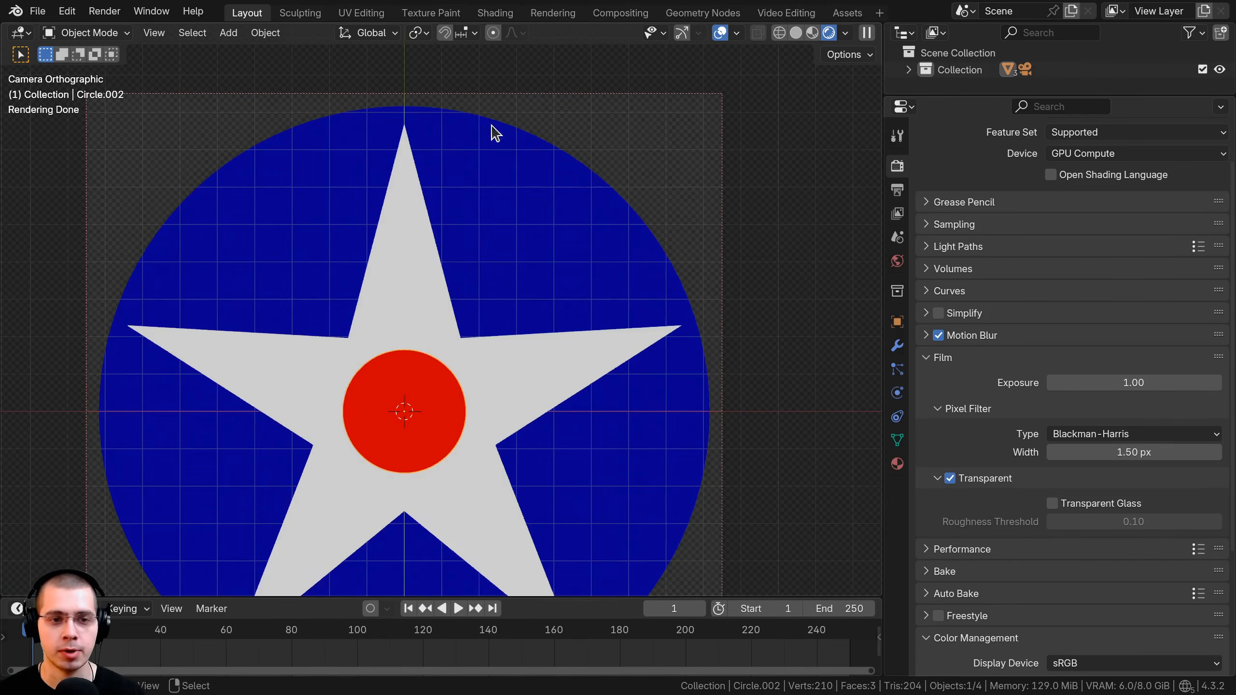
{"action": "left_click", "coordinate": [933, 357]}
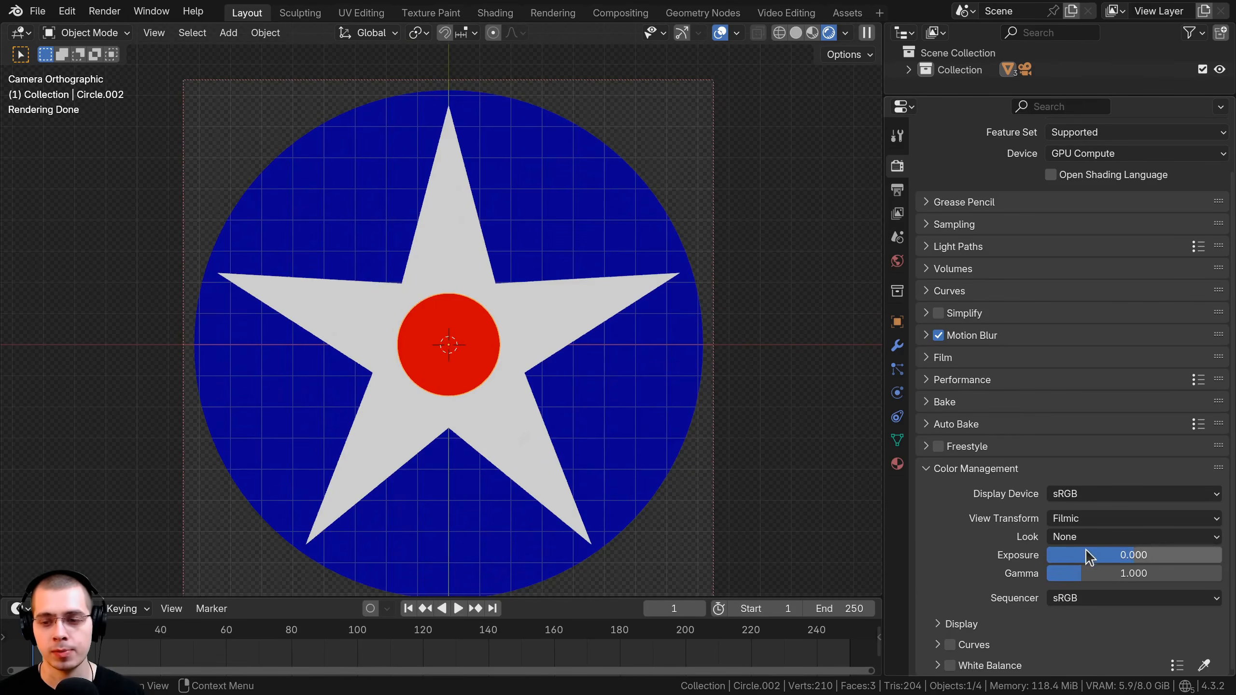
{"action": "left_click", "coordinate": [1077, 519]}
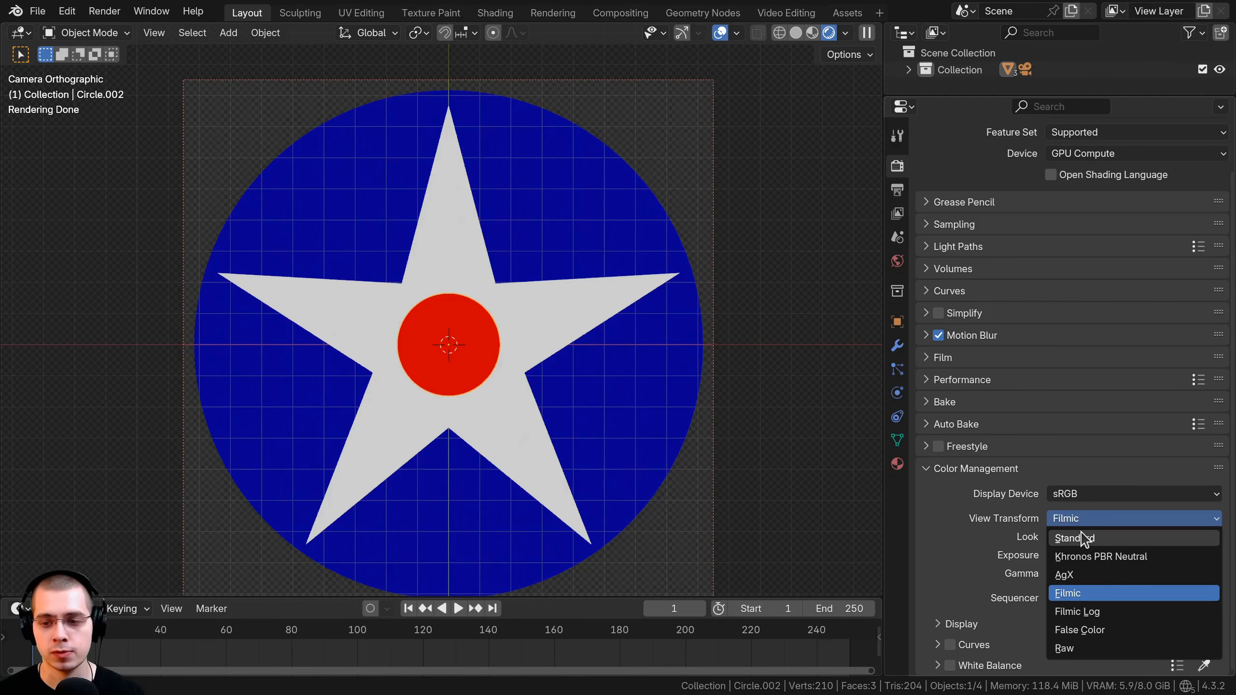
{"action": "left_click", "coordinate": [1084, 538]}
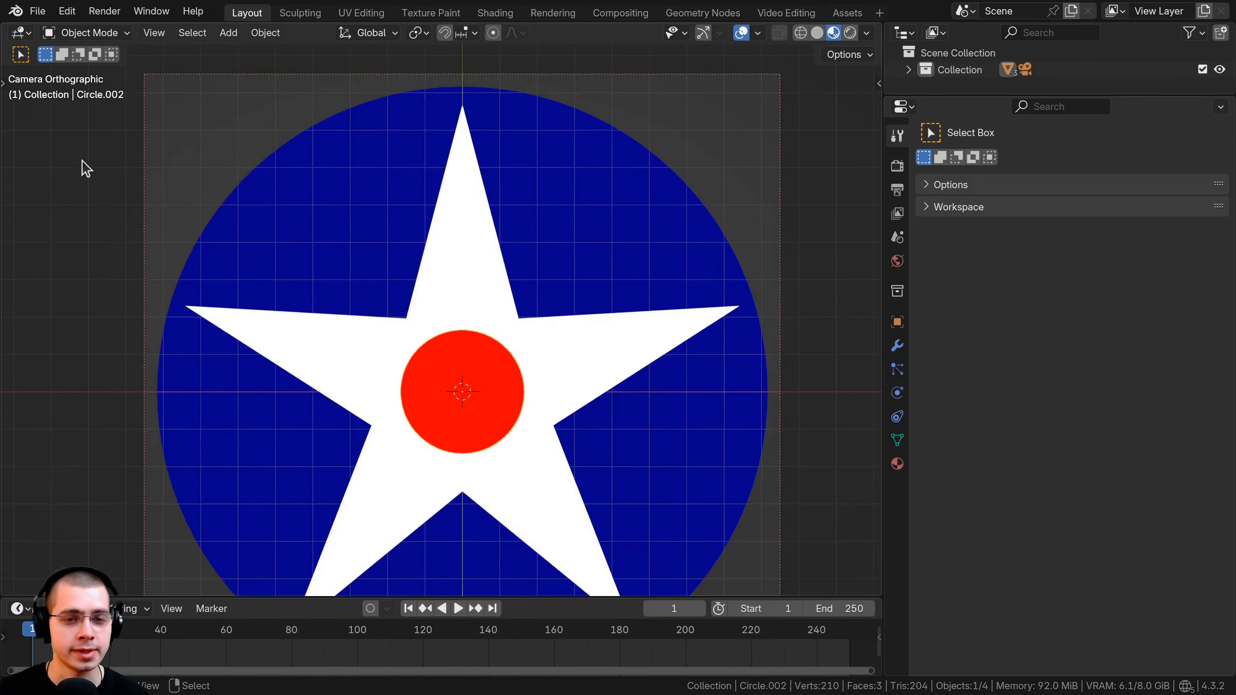
Save the scene as Star Logo.blend in the Texture Files folder.
{"action": "left_click", "coordinate": [38, 11]}
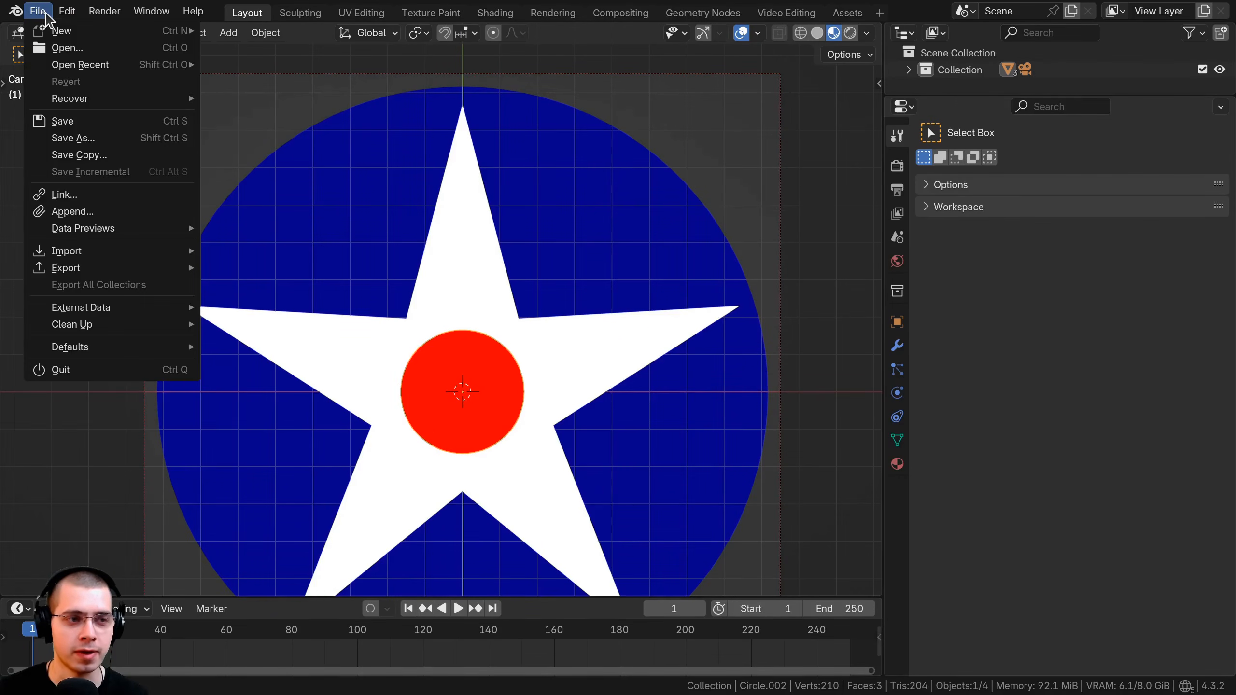
{"action": "left_click", "coordinate": [113, 131]}
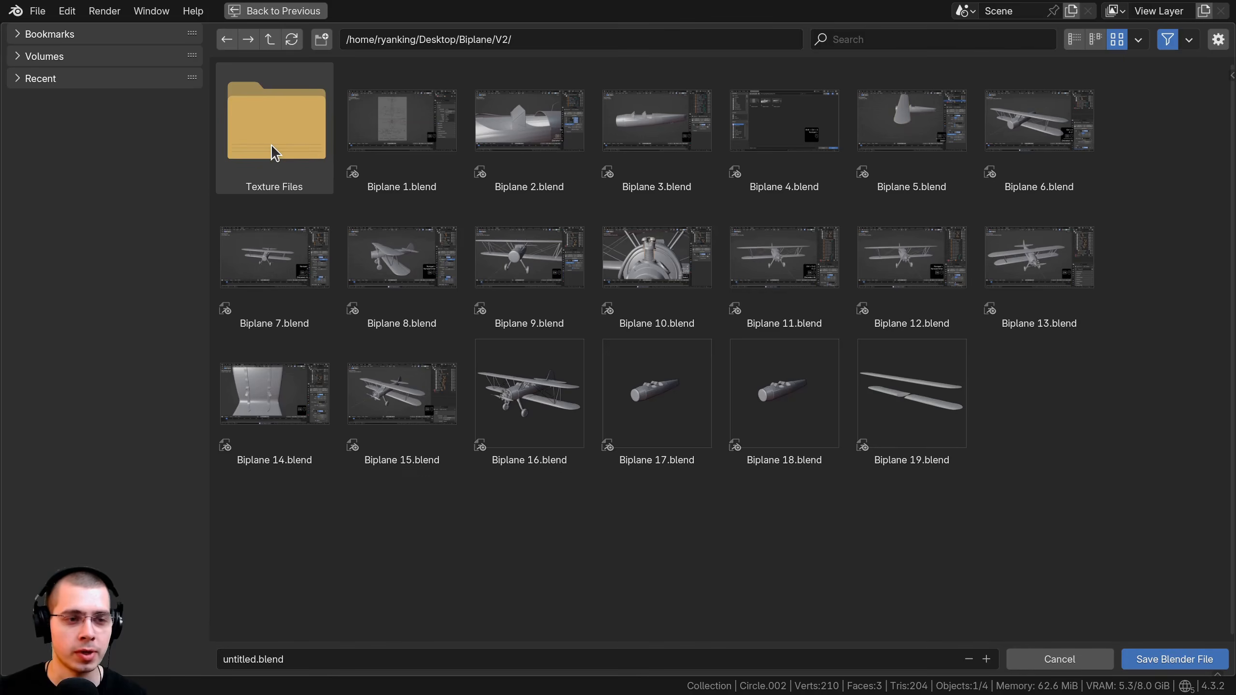
{"action": "double_click", "coordinate": [270, 144]}
{"action": "left_click", "coordinate": [249, 659]}
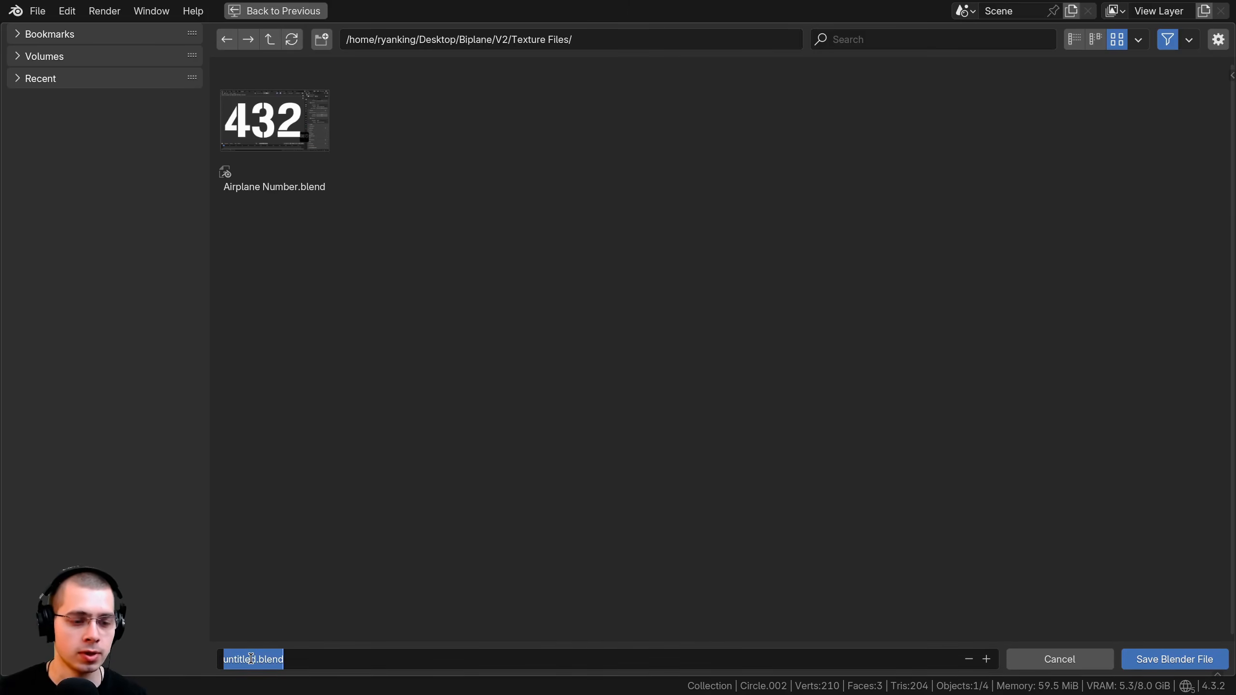
{"action": "type", "text": "A"}
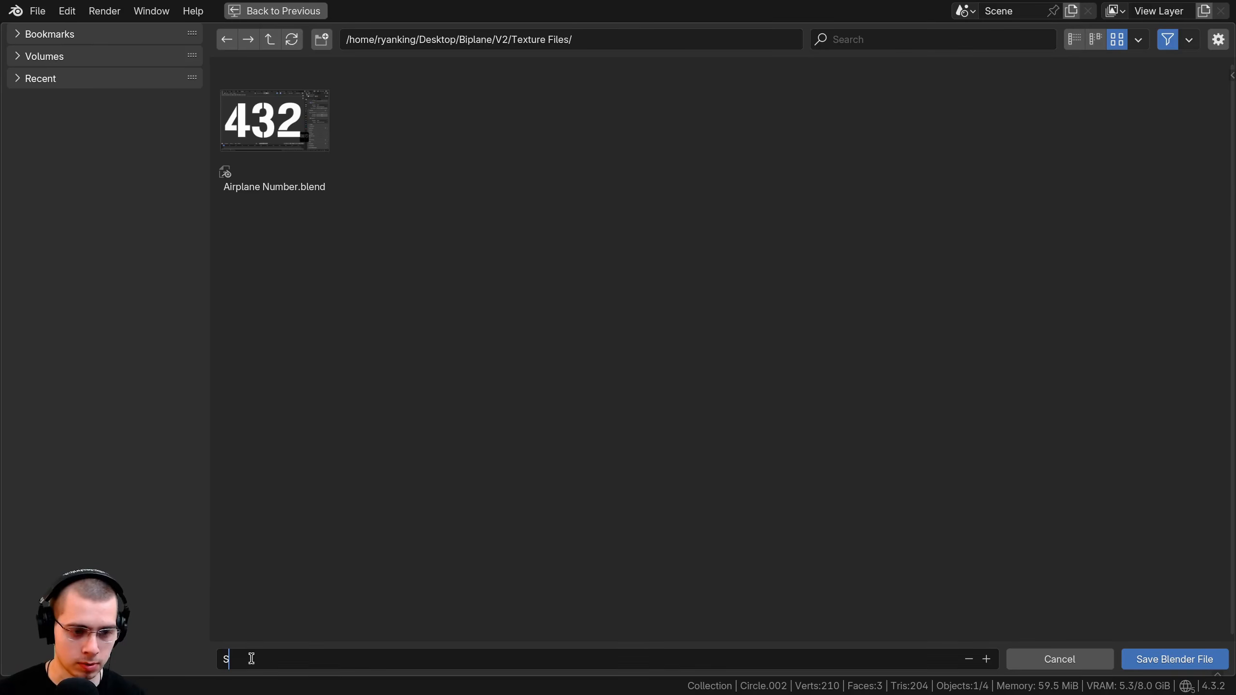
{"action": "type", "text": "tar Logo"}
{"action": "key", "text": "Return"}
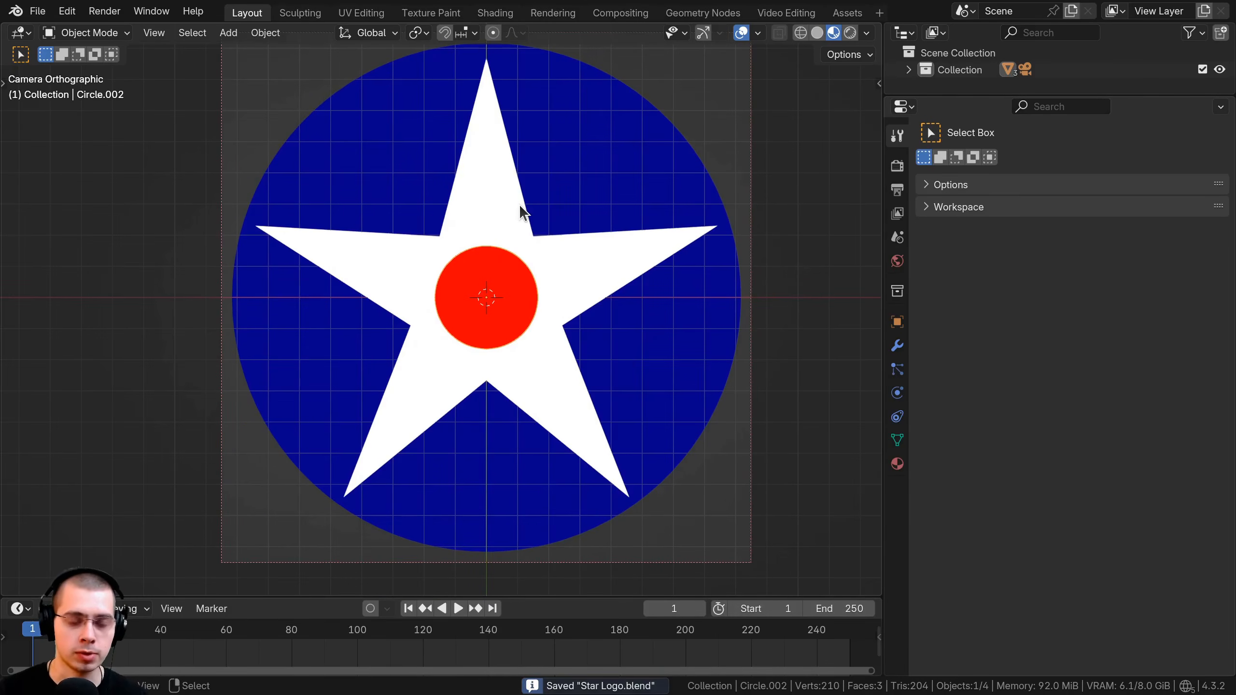
{"action": "left_click", "coordinate": [898, 189]}
Turn on render denoising and render the emblem with F12.
{"action": "left_click", "coordinate": [897, 166]}
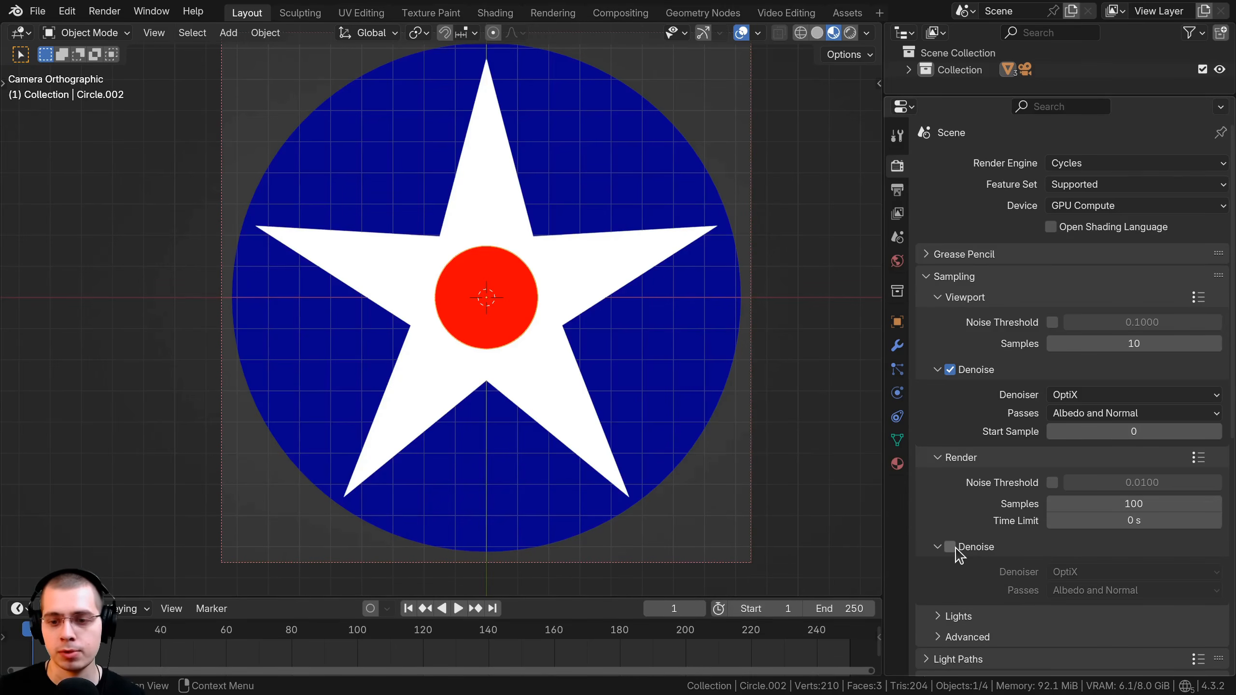
{"action": "left_click", "coordinate": [954, 548]}
{"action": "key", "text": "a"}
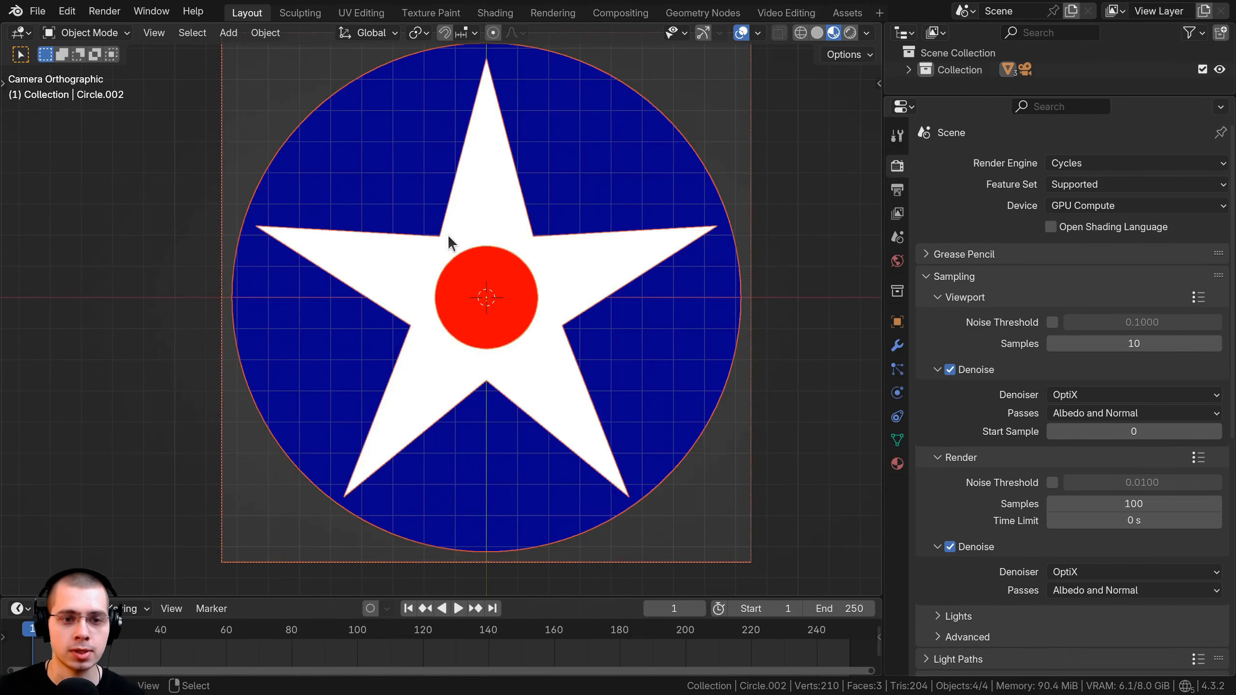
{"action": "key", "text": "alt+a"}
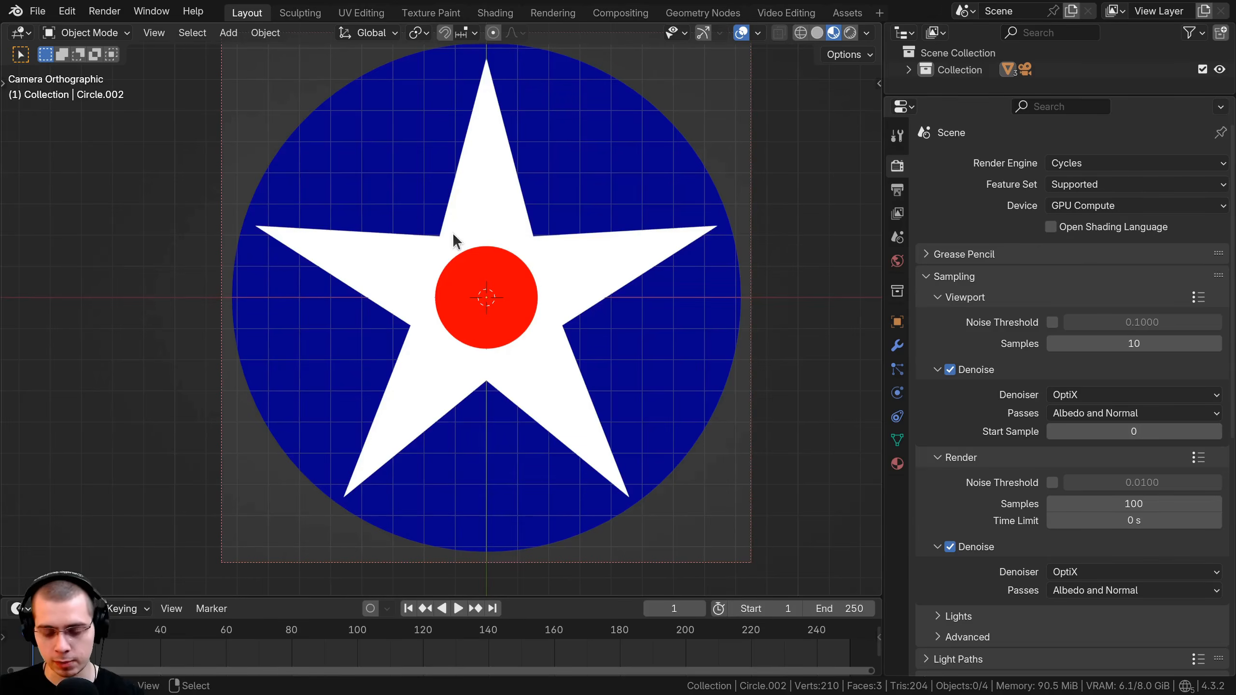
{"action": "key", "text": "F12"}
Save the render as an RGBA PNG named Star Logo.png and resave the project.
{"action": "scroll", "coordinate": [530, 238], "scroll_direction": "down", "scroll_amount": 3}
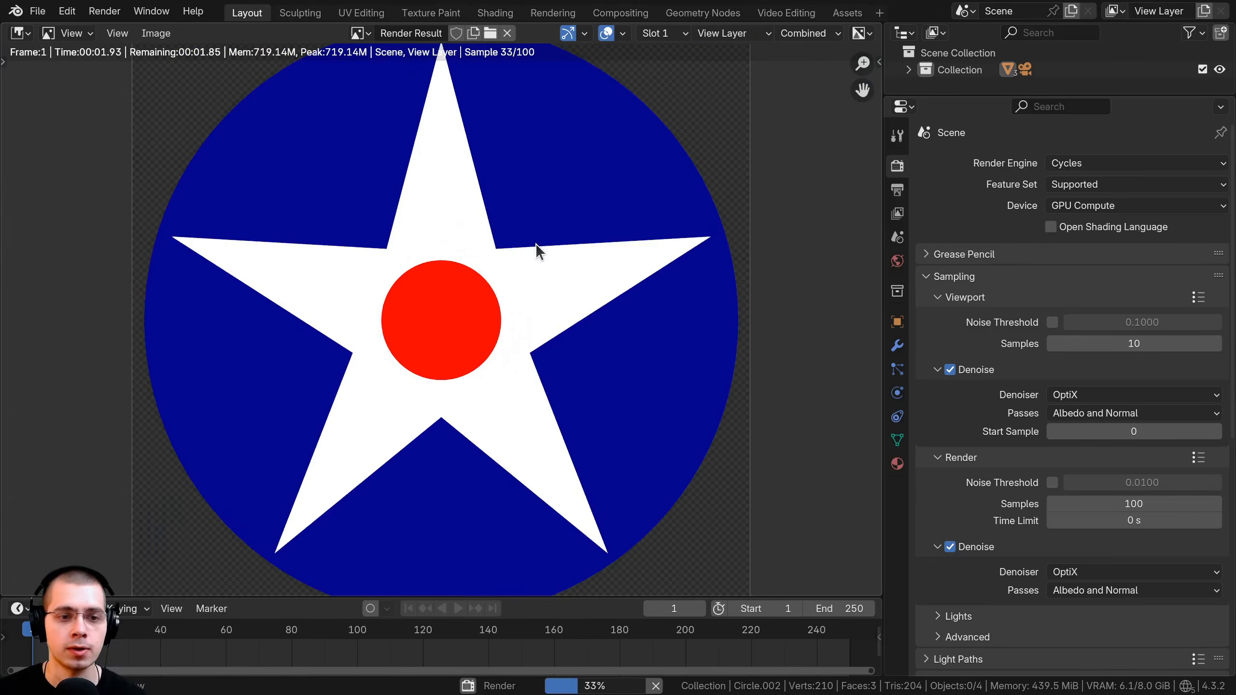
{"action": "scroll", "coordinate": [506, 309], "scroll_direction": "up", "scroll_amount": 2}
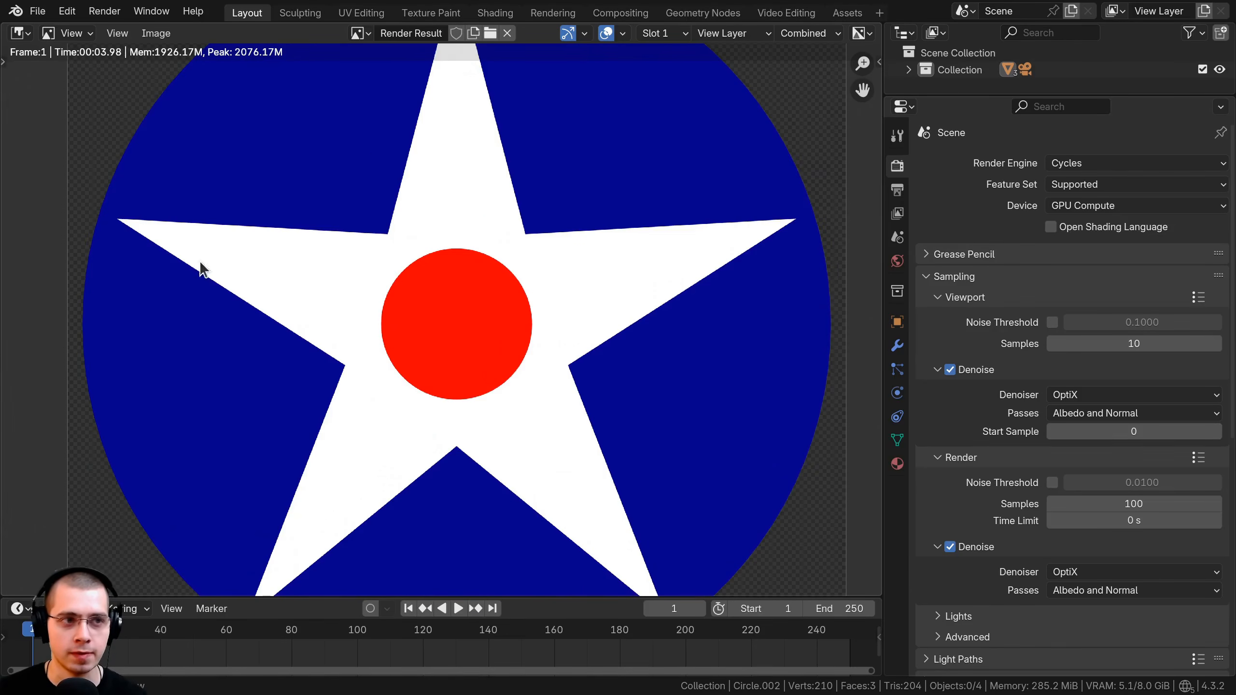
{"action": "left_click", "coordinate": [156, 32]}
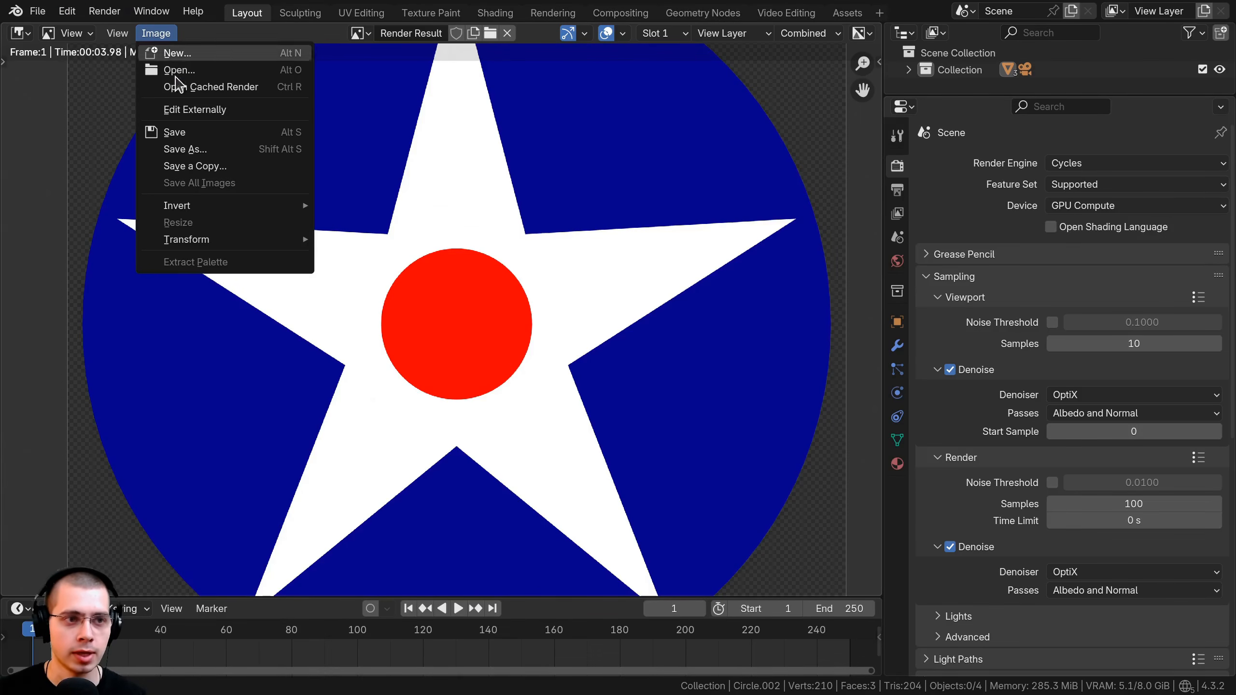
{"action": "left_click", "coordinate": [199, 136]}
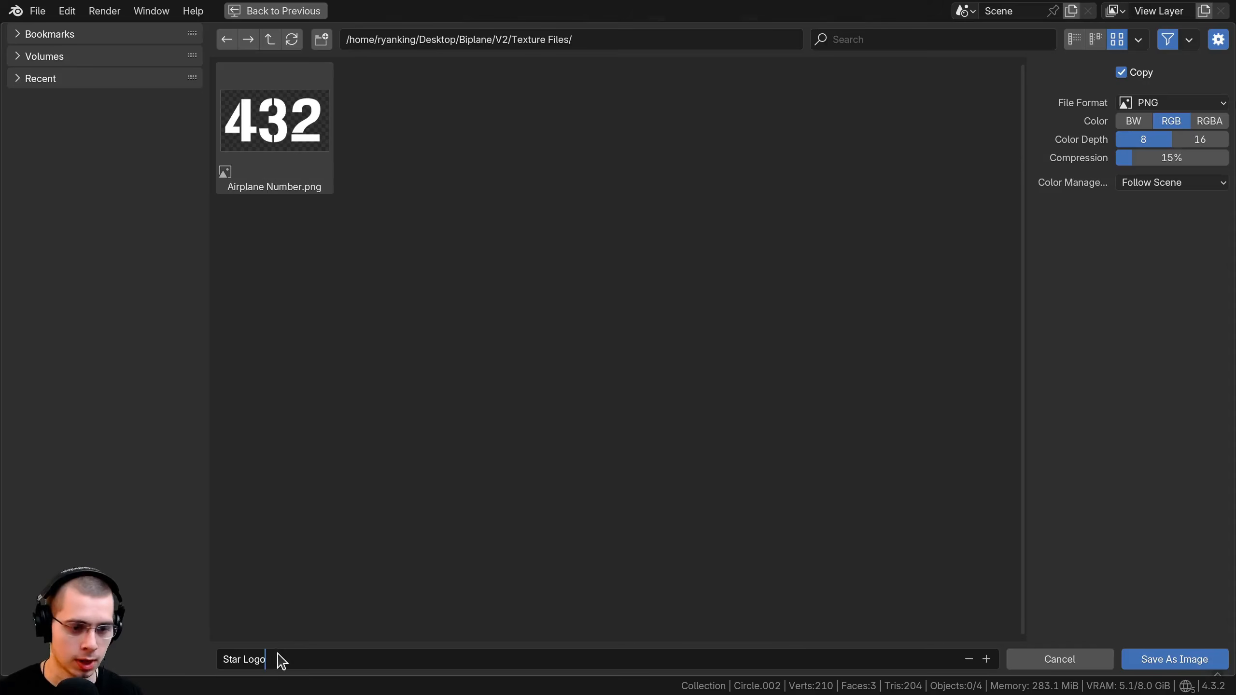
{"action": "left_click", "coordinate": [1159, 109]}
{"action": "left_click", "coordinate": [1158, 108]}
{"action": "left_click", "coordinate": [1211, 123]}
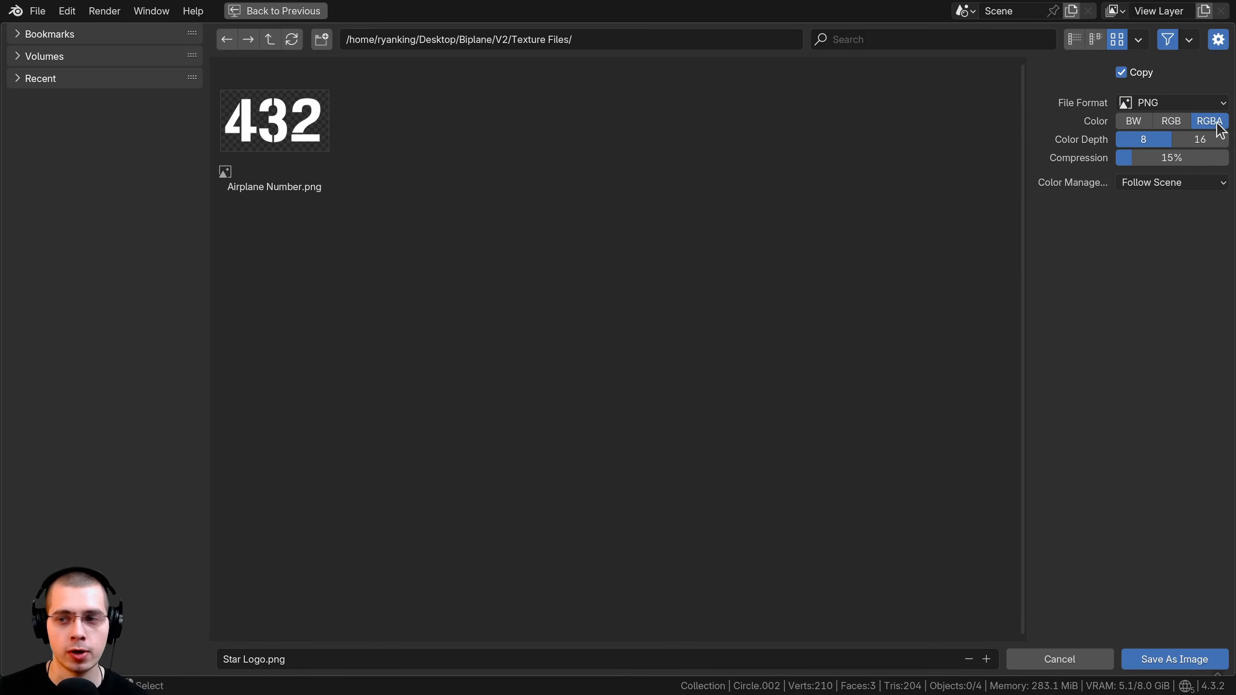
{"action": "left_click", "coordinate": [1153, 659]}
{"action": "scroll", "coordinate": [515, 302], "scroll_direction": "down", "scroll_amount": 1}
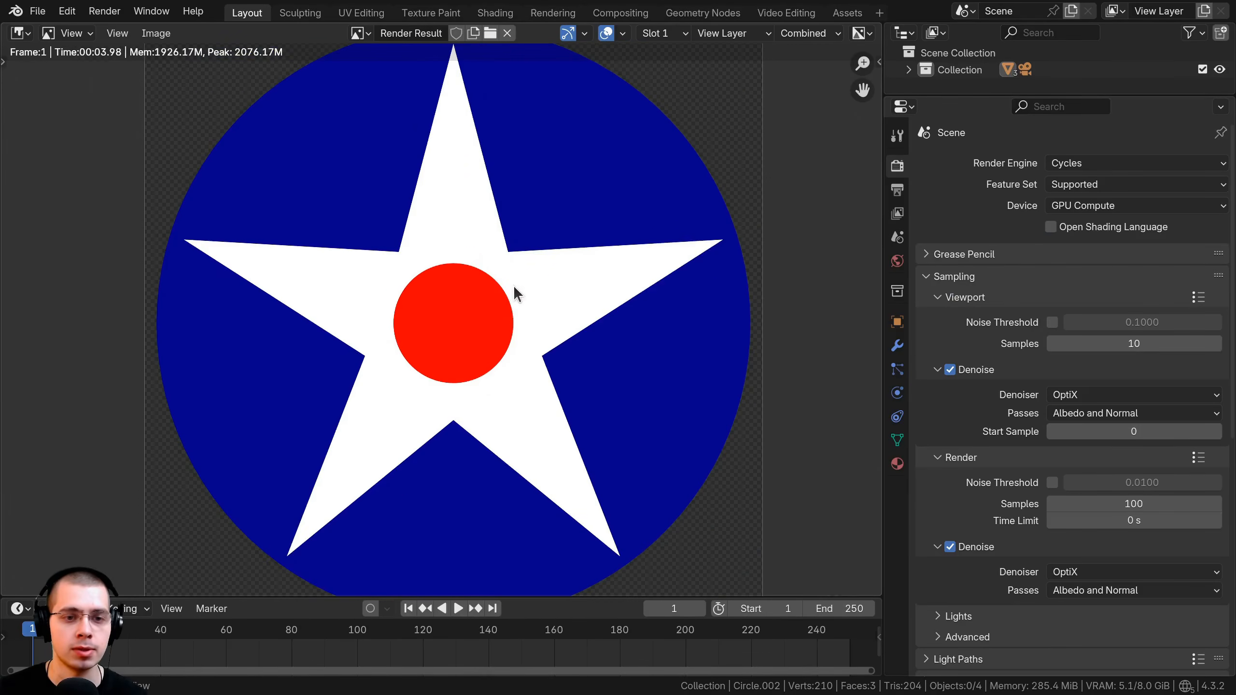
{"action": "key", "text": "ctrl+s"}
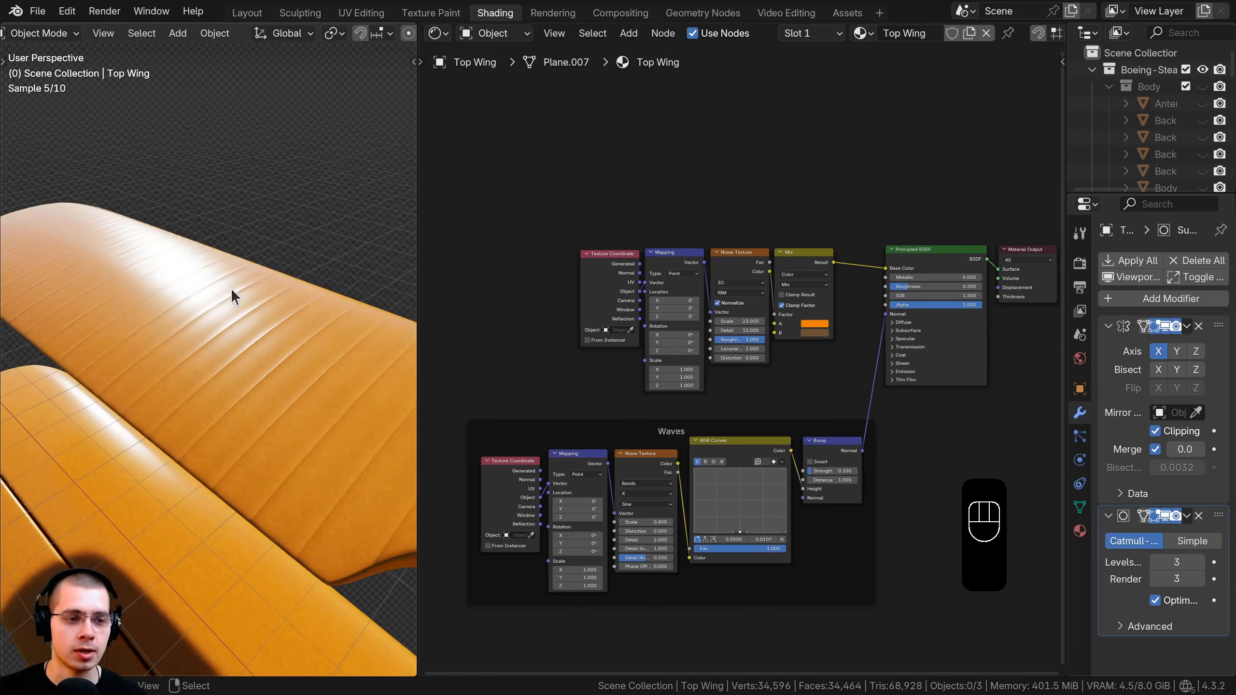
{"action": "left_click", "coordinate": [232, 289]}
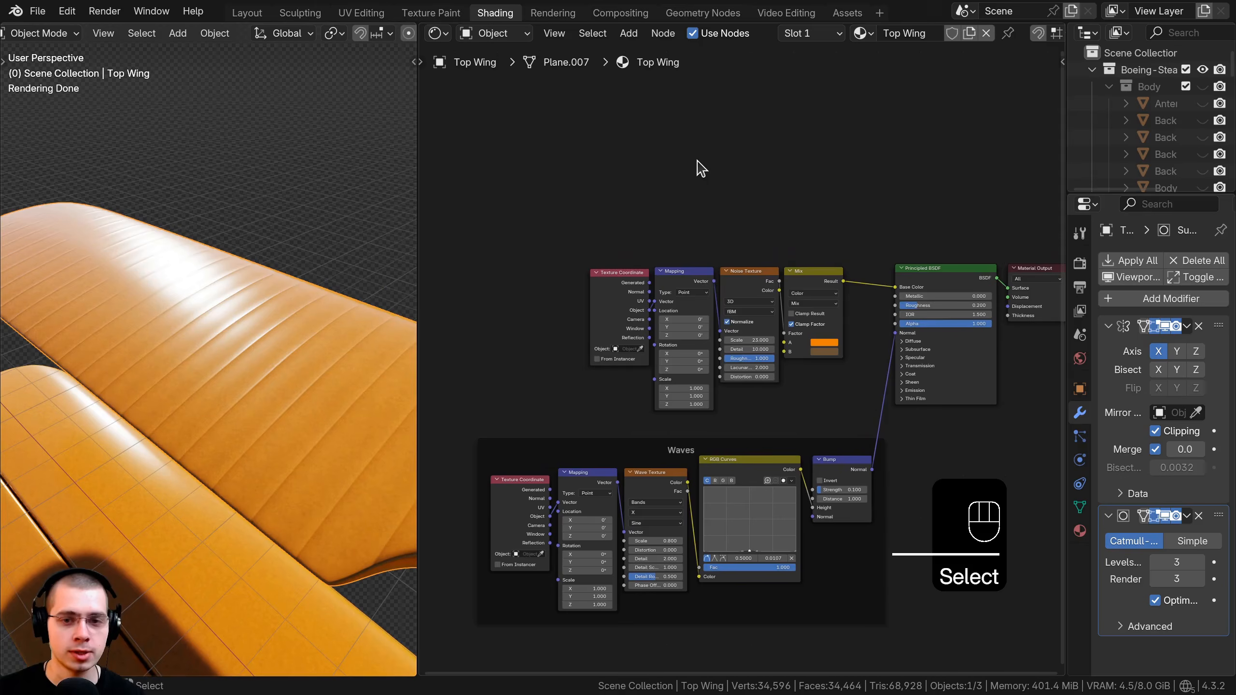
Add an Image Texture node to the wing material loading Star Logo.png.
{"action": "key", "text": "shift+a"}
{"action": "left_click", "coordinate": [701, 168]}
{"action": "type", "text": "im"}
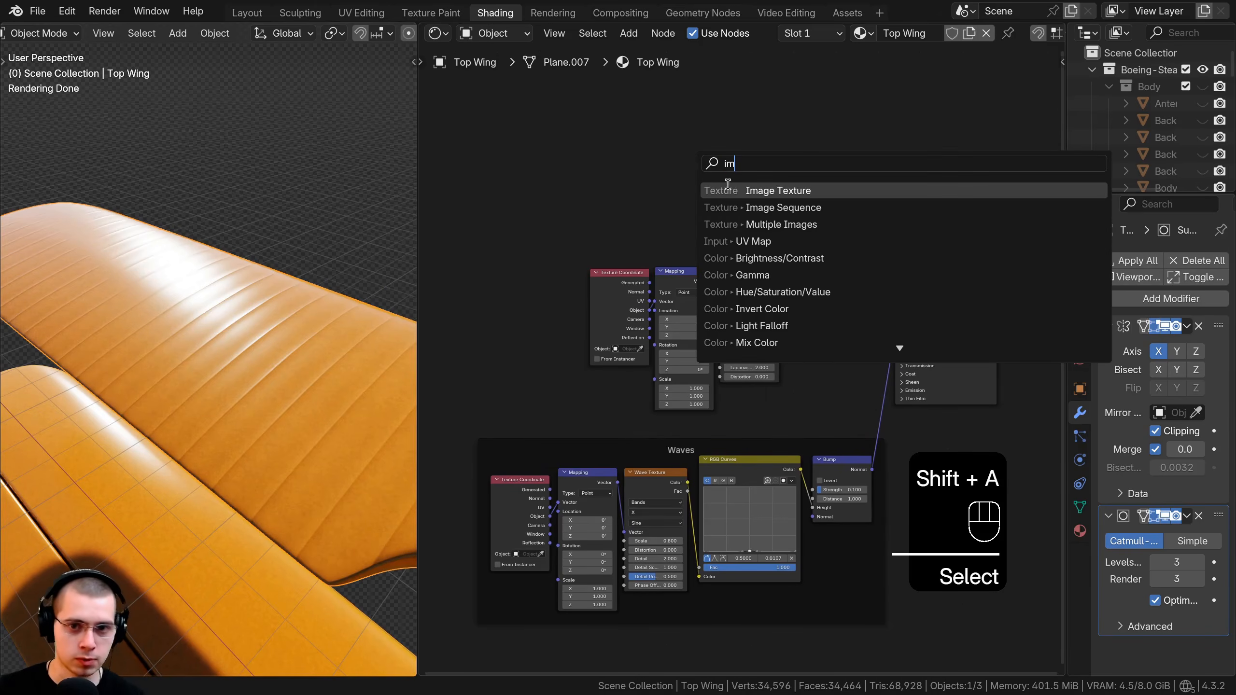
{"action": "left_click", "coordinate": [727, 189]}
{"action": "scroll", "coordinate": [759, 263], "scroll_direction": "up", "scroll_amount": 2}
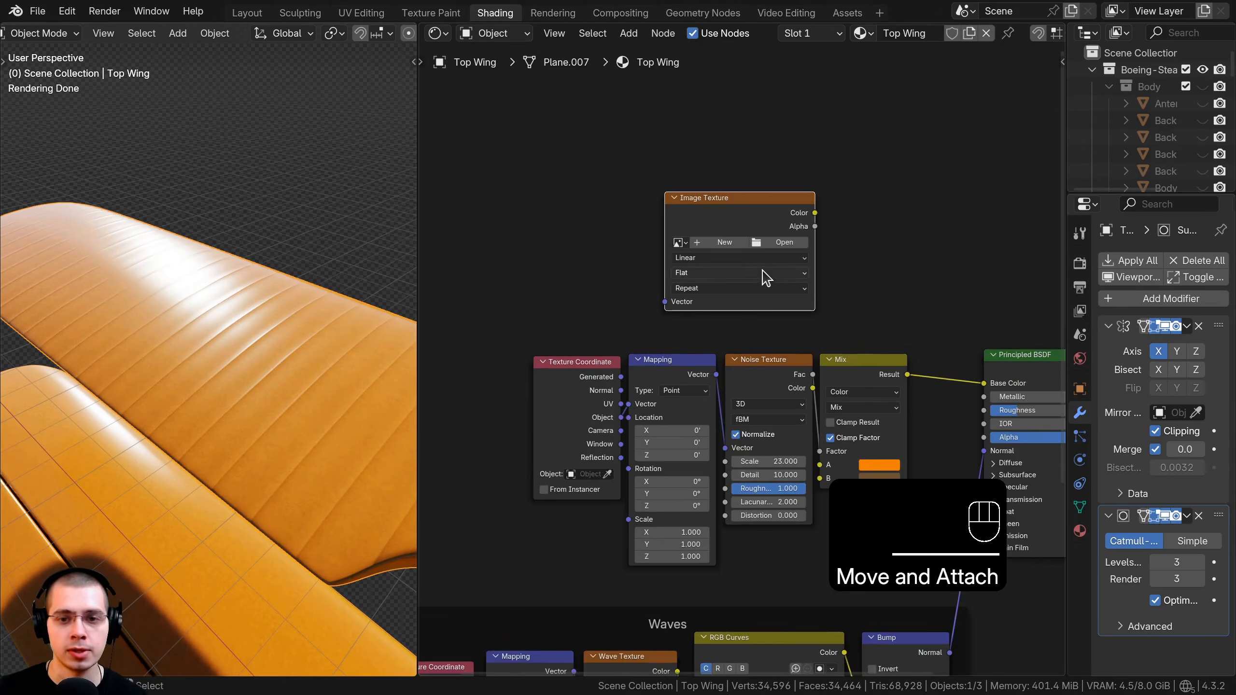
{"action": "left_click", "coordinate": [784, 245]}
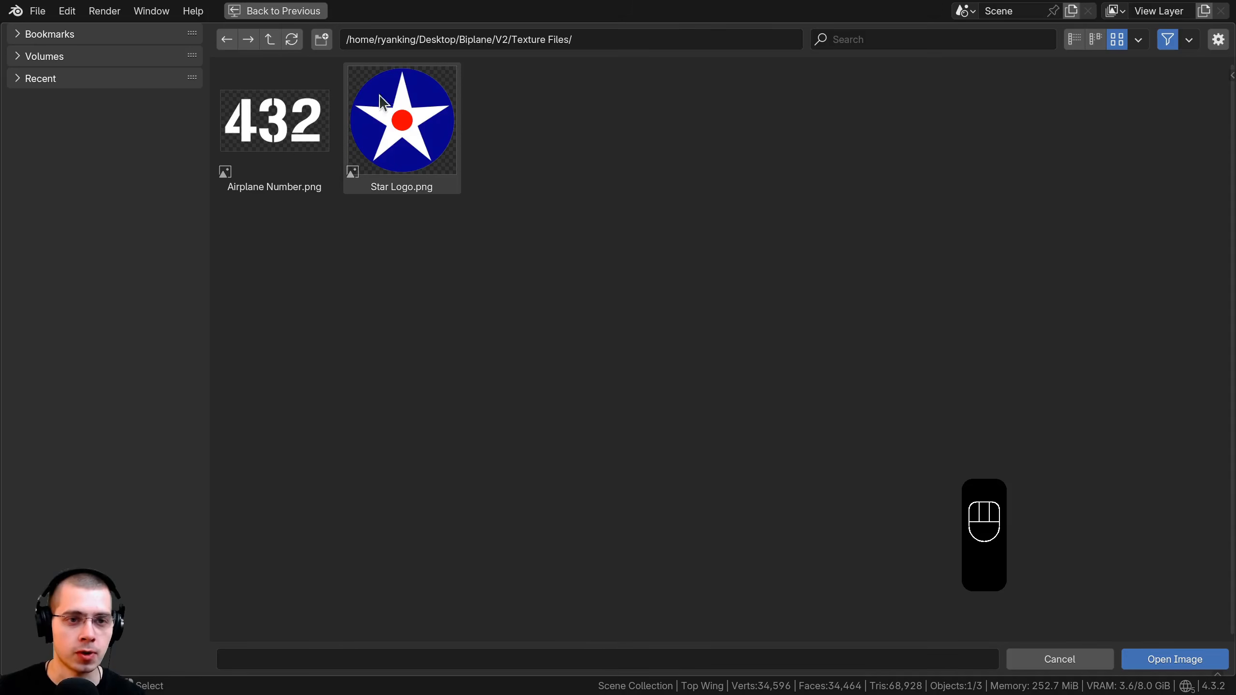
{"action": "left_click", "coordinate": [414, 116]}
{"action": "left_click", "coordinate": [1173, 658]}
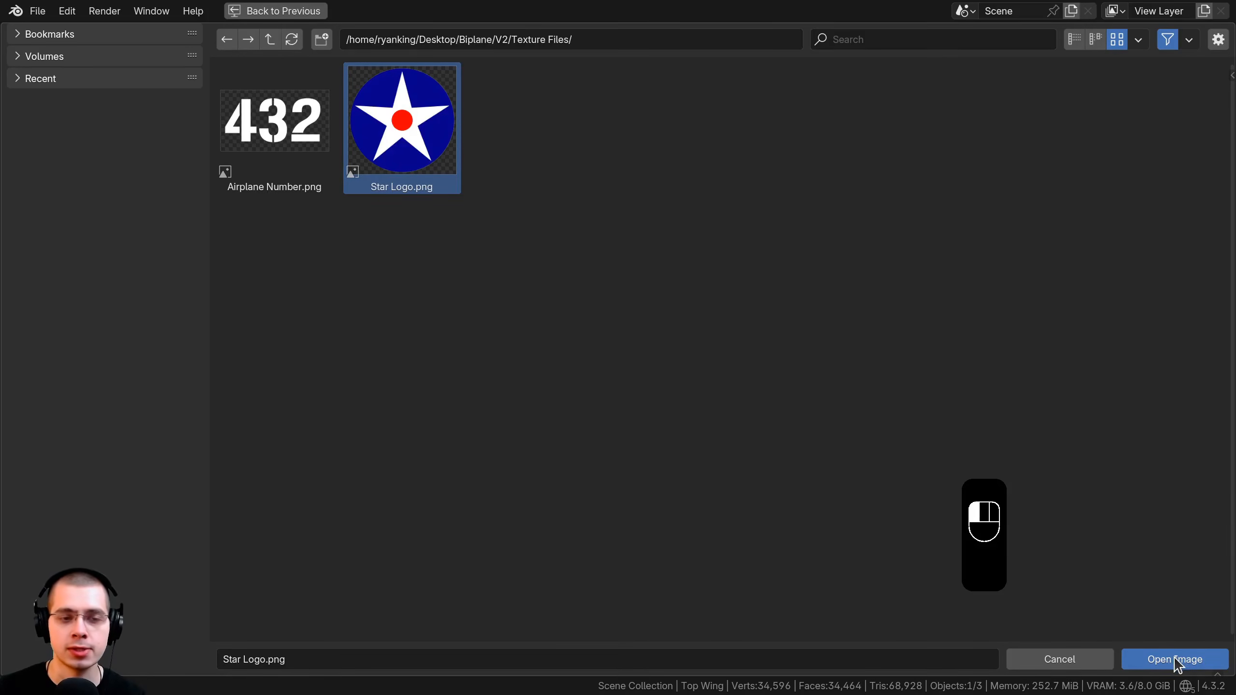
Move the Texture Coordinate, Mapping and Noise nodes further left.
{"action": "left_click_drag", "start_coordinate": [496, 273], "coordinate": [824, 377]}
{"action": "key", "text": "g"}
{"action": "left_click", "coordinate": [791, 282]}
Delete the old noise texture nodes and link Star Logo's Color to the Mix node's B input.
{"action": "key", "text": "x"}
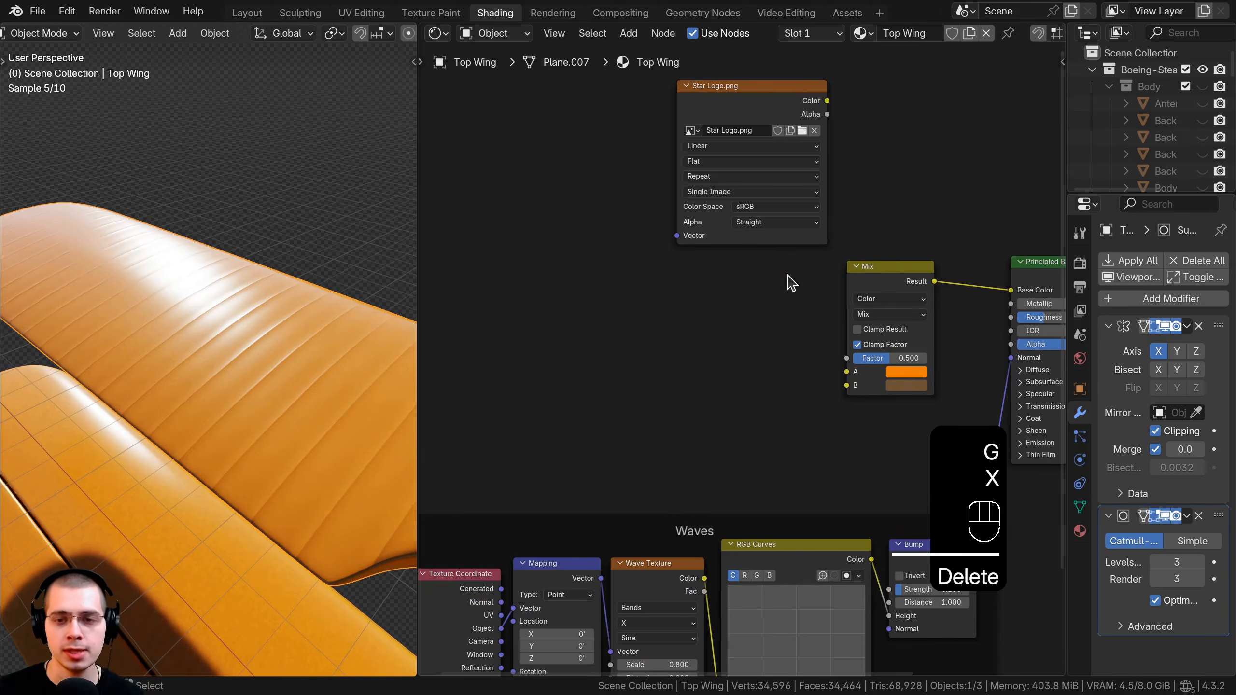
{"action": "left_click_drag", "start_coordinate": [757, 139], "coordinate": [727, 326]}
{"action": "scroll", "coordinate": [750, 314], "scroll_direction": "up", "scroll_amount": 2}
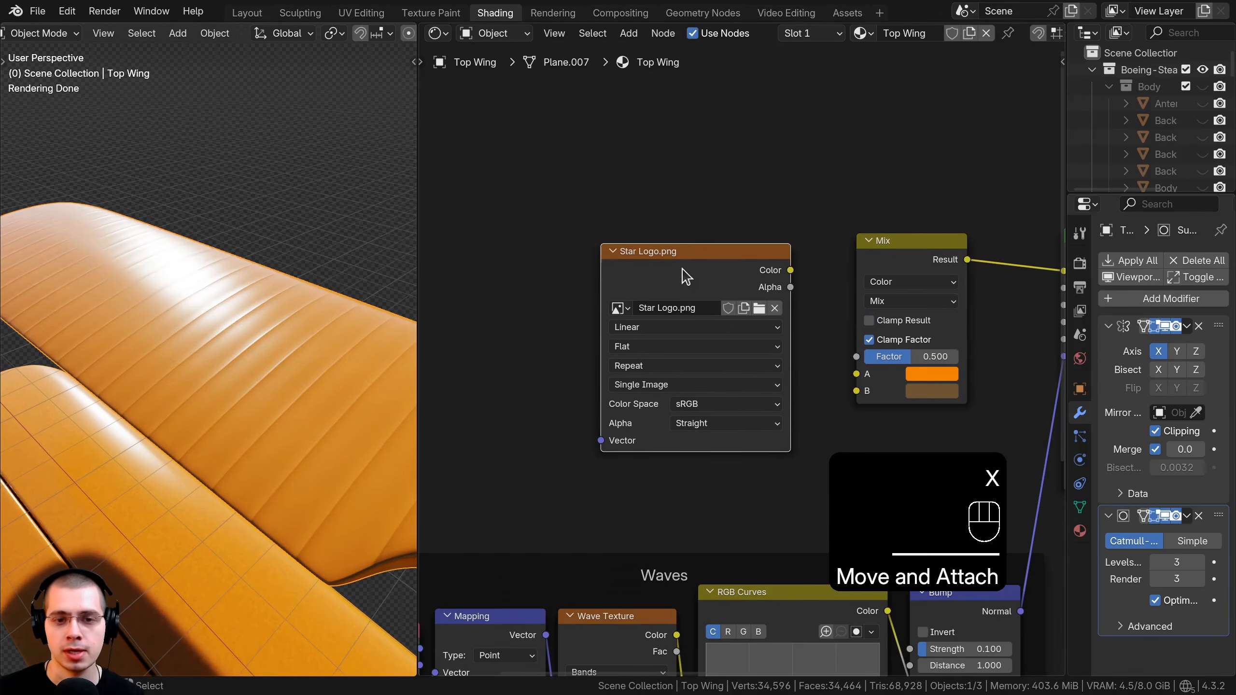
{"action": "scroll", "coordinate": [729, 278], "scroll_direction": "up", "scroll_amount": 1}
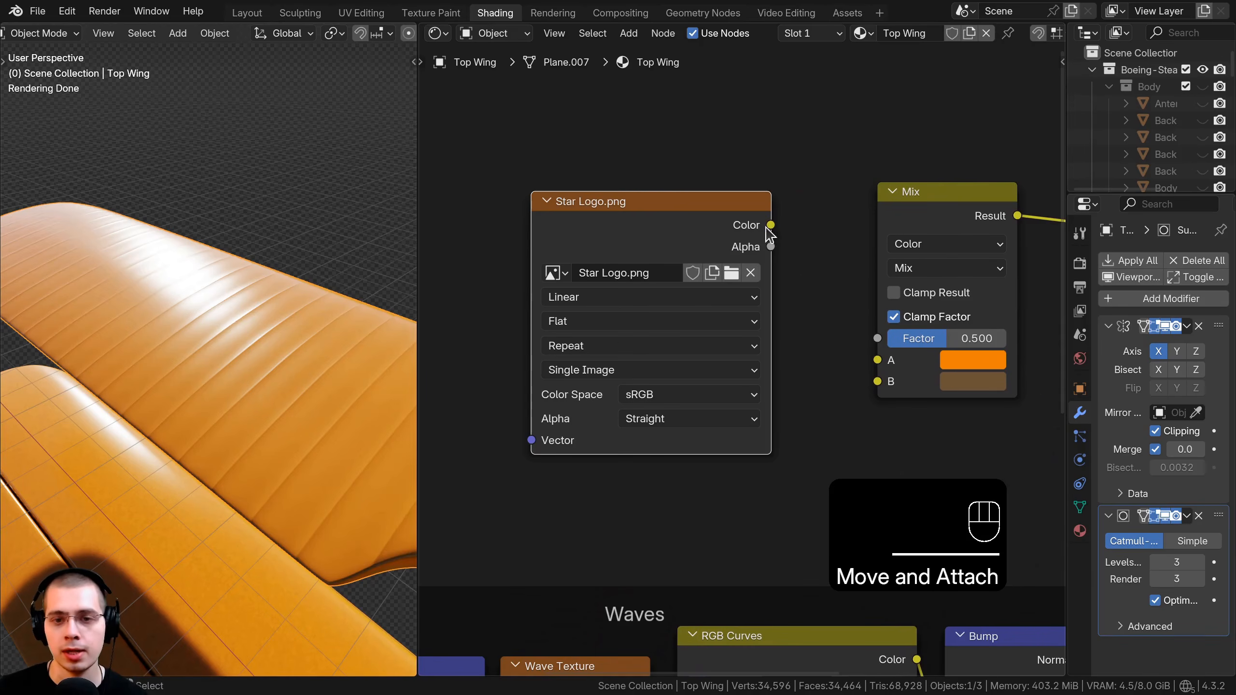
{"action": "left_click", "coordinate": [797, 196]}
{"action": "left_click_drag", "start_coordinate": [771, 225], "coordinate": [877, 382]}
{"action": "middle_click_drag", "start_coordinate": [810, 338], "coordinate": [747, 338]}
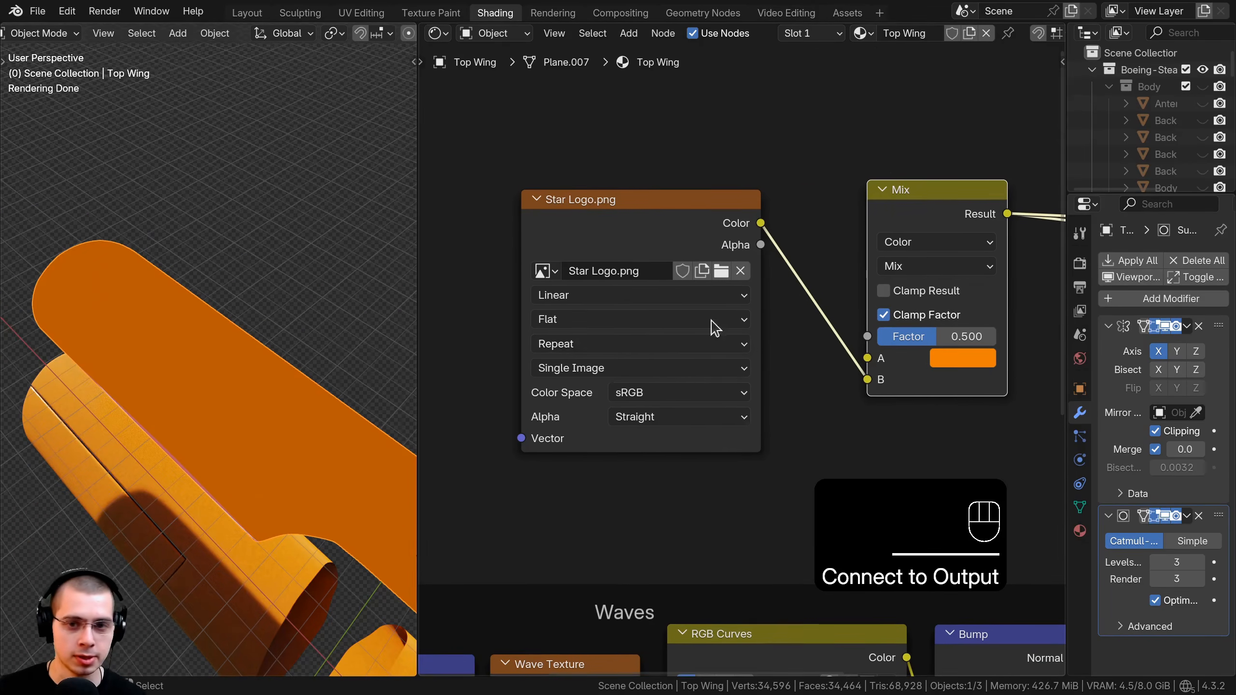
{"action": "left_click_drag", "start_coordinate": [708, 243], "coordinate": [702, 240]}
{"action": "left_click", "coordinate": [702, 240], "text": "ctrl+shift"}
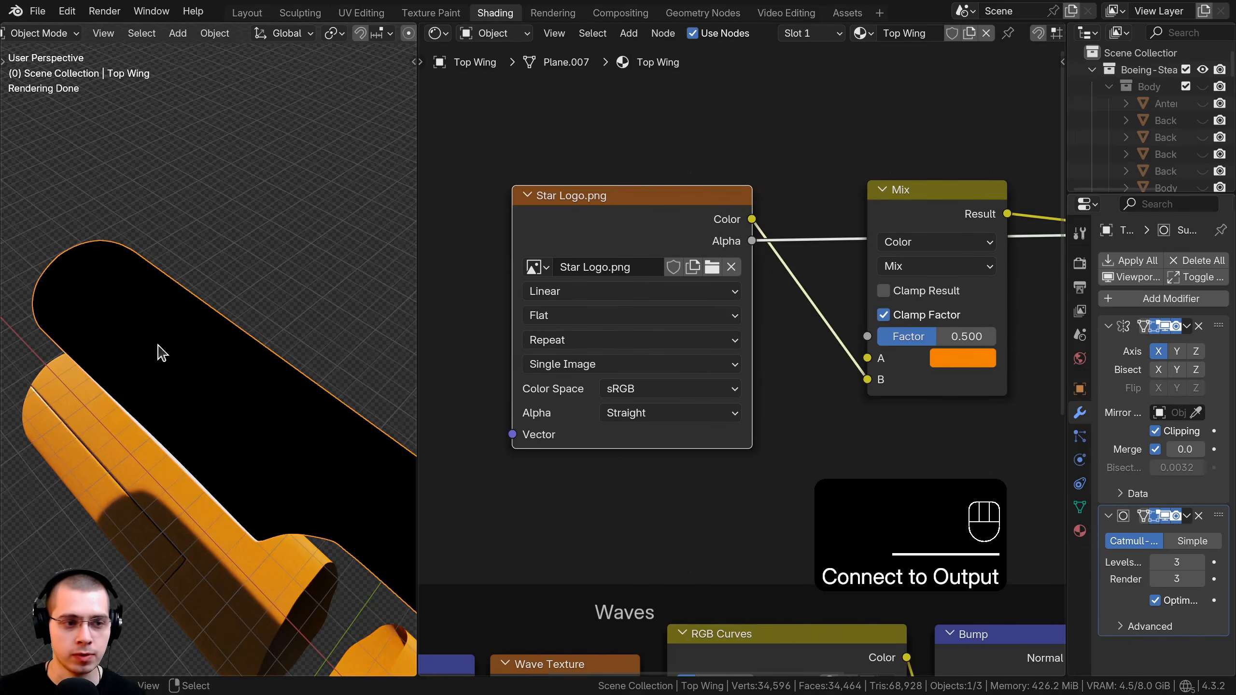
Link Star Logo's Alpha to the Mix Factor and preview the blend over orange A.
{"action": "middle_click_drag", "start_coordinate": [157, 350], "coordinate": [432, 366]}
{"action": "middle_click_drag", "start_coordinate": [791, 247], "coordinate": [680, 277]}
{"action": "scroll", "coordinate": [680, 276], "scroll_direction": "up", "scroll_amount": 1}
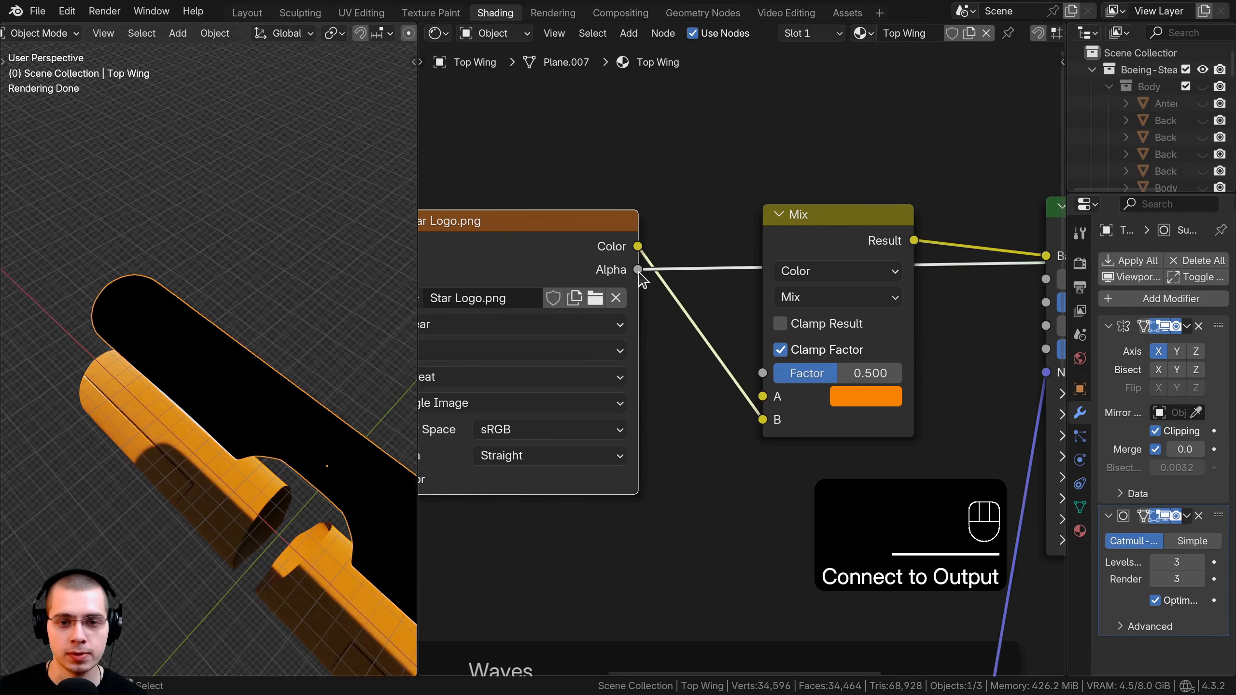
{"action": "left_click_drag", "start_coordinate": [639, 270], "coordinate": [763, 373]}
{"action": "left_click", "coordinate": [861, 221], "text": "ctrl+shift"}
{"action": "scroll", "coordinate": [744, 381], "scroll_direction": "up", "scroll_amount": 2}
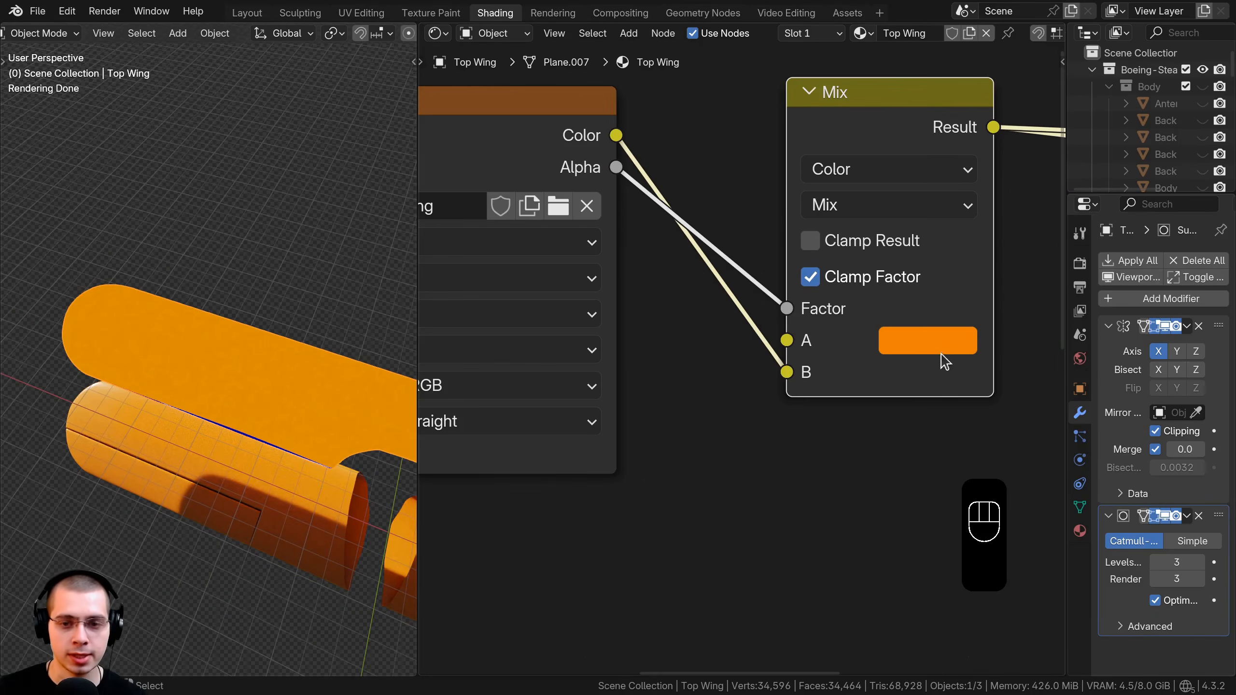
{"action": "left_click", "coordinate": [932, 334]}
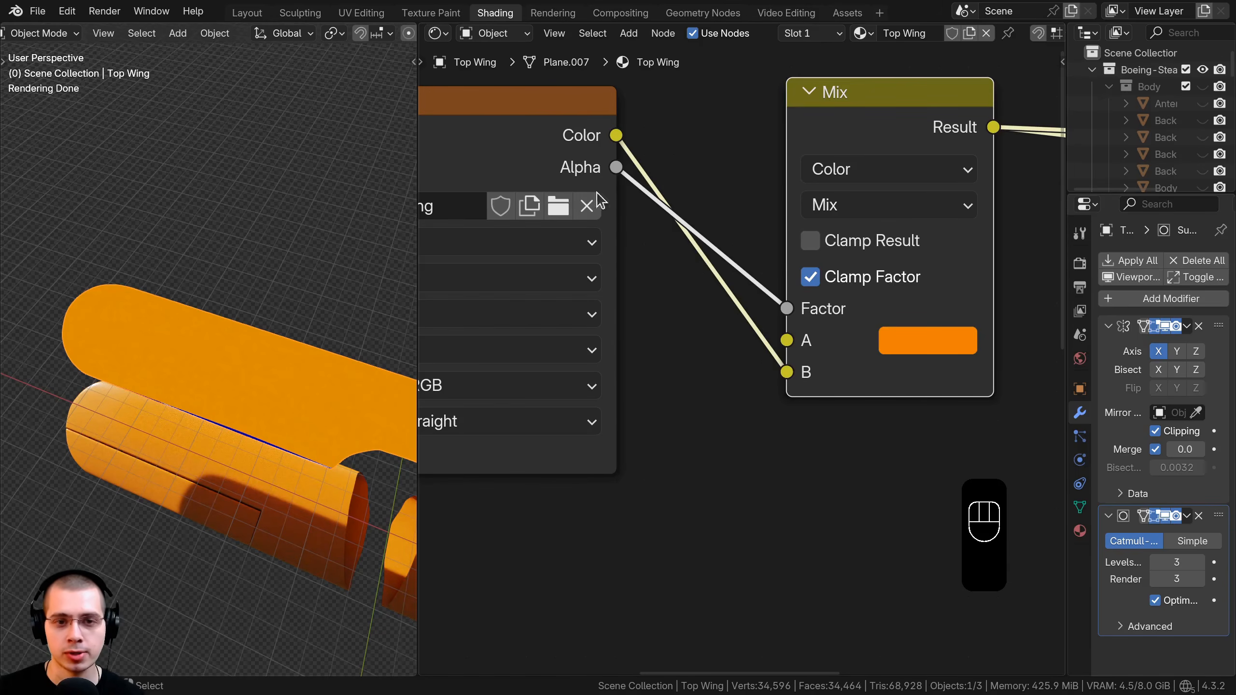
{"action": "left_click_drag", "start_coordinate": [596, 129], "coordinate": [737, 132]}
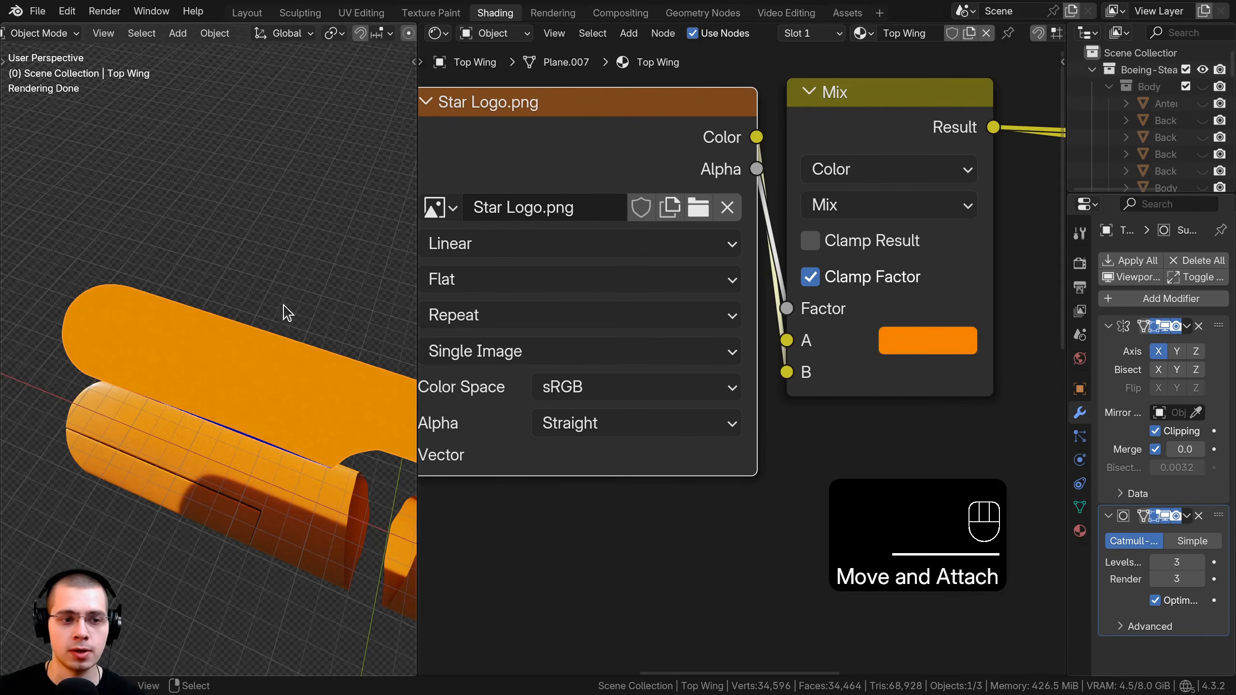
{"action": "scroll", "coordinate": [243, 365], "scroll_direction": "up", "scroll_amount": 1}
{"action": "scroll", "coordinate": [575, 314], "scroll_direction": "down", "scroll_amount": 1}
{"action": "mouse_move", "coordinate": [581, 311]}
{"action": "middle_mouse_down"}
{"action": "mouse_move", "coordinate": [696, 306]}
{"action": "mouse_move", "coordinate": [574, 311]}
{"action": "middle_mouse_up"}
{"action": "middle_click_drag", "start_coordinate": [159, 347], "coordinate": [168, 345]}
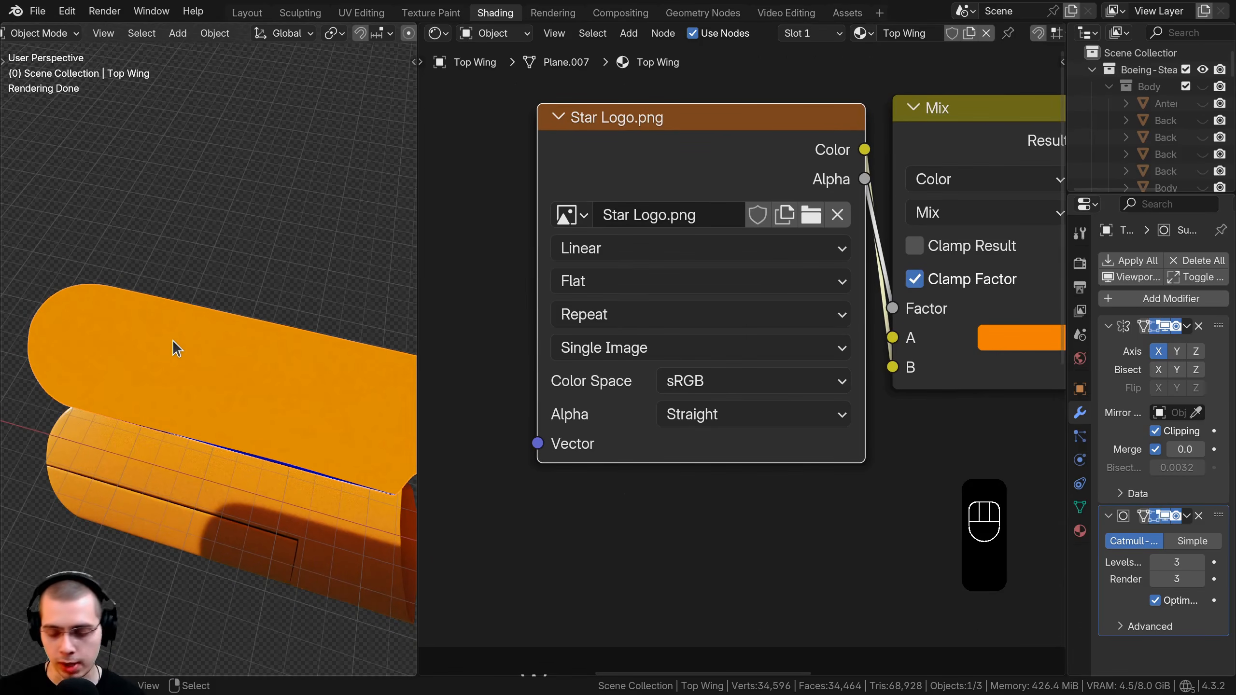
Project the top wing's UVs from the straight-down top view.
{"action": "key", "text": "KP_7"}
{"action": "key", "text": "Tab"}
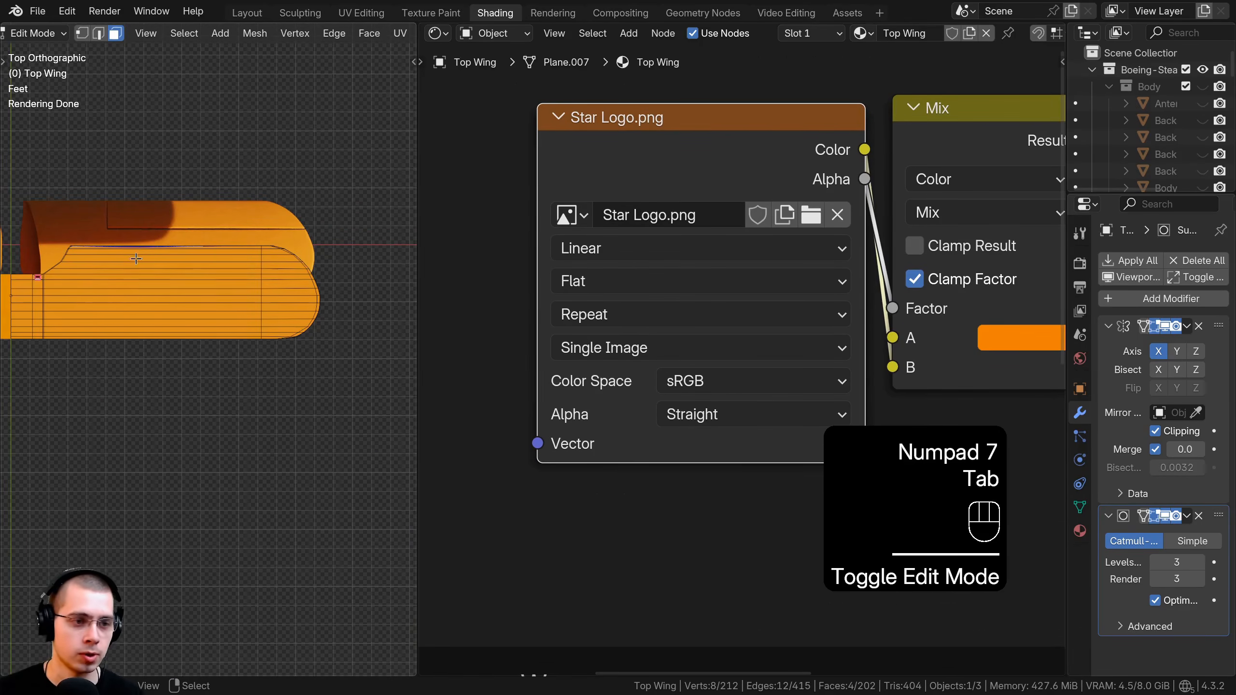
{"action": "key", "text": "a"}
{"action": "key", "text": "a"}
{"action": "scroll", "coordinate": [256, 229], "scroll_direction": "up", "scroll_amount": 3}
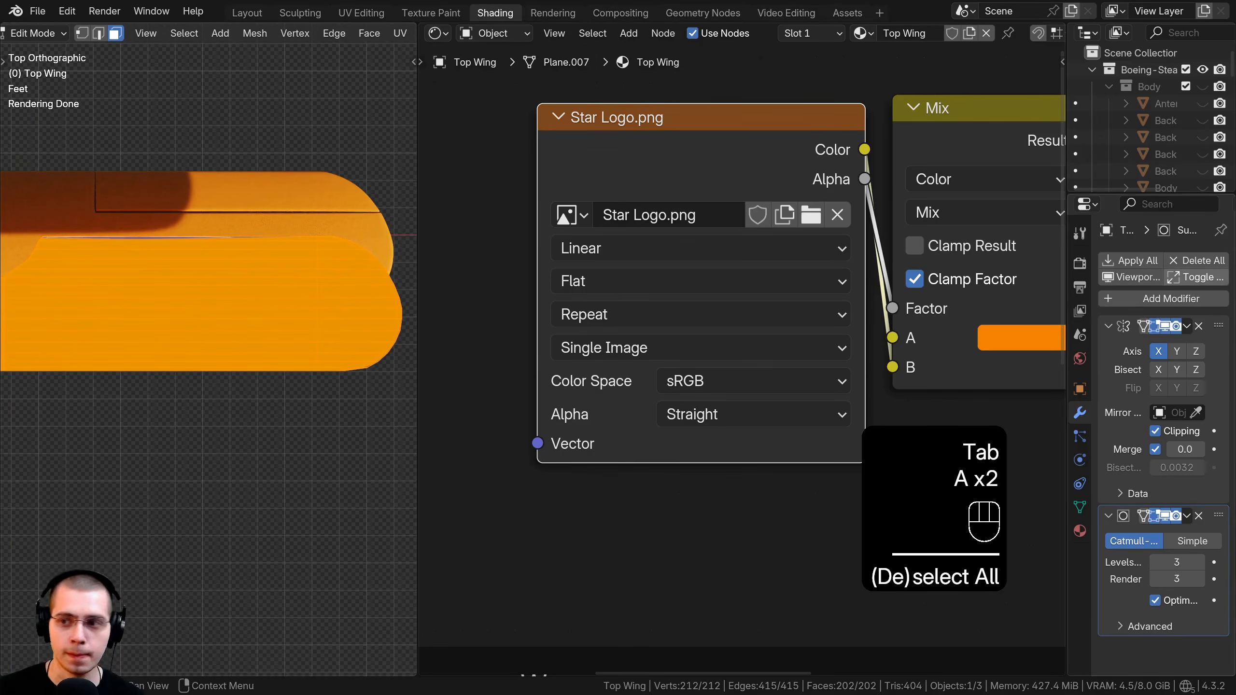
{"action": "key", "text": "u"}
{"action": "mouse_move", "coordinate": [256, 230]}
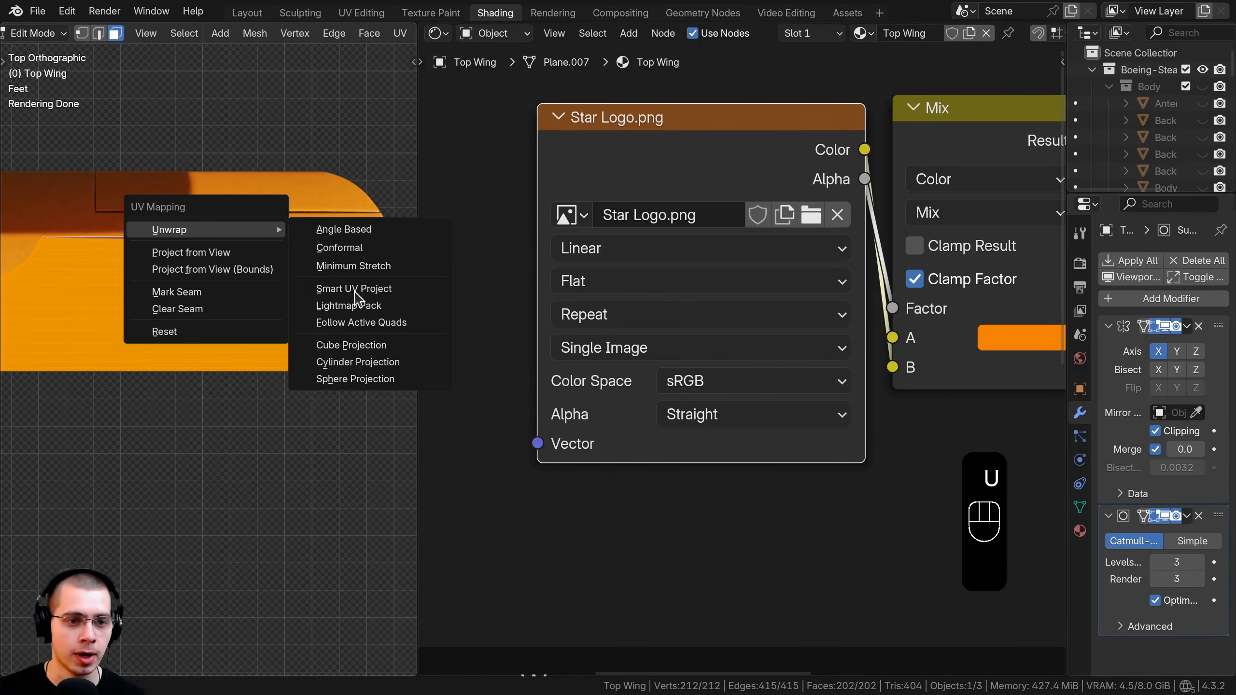
{"action": "left_click", "coordinate": [210, 252]}
{"action": "scroll", "coordinate": [178, 304], "scroll_direction": "down", "scroll_amount": 2}
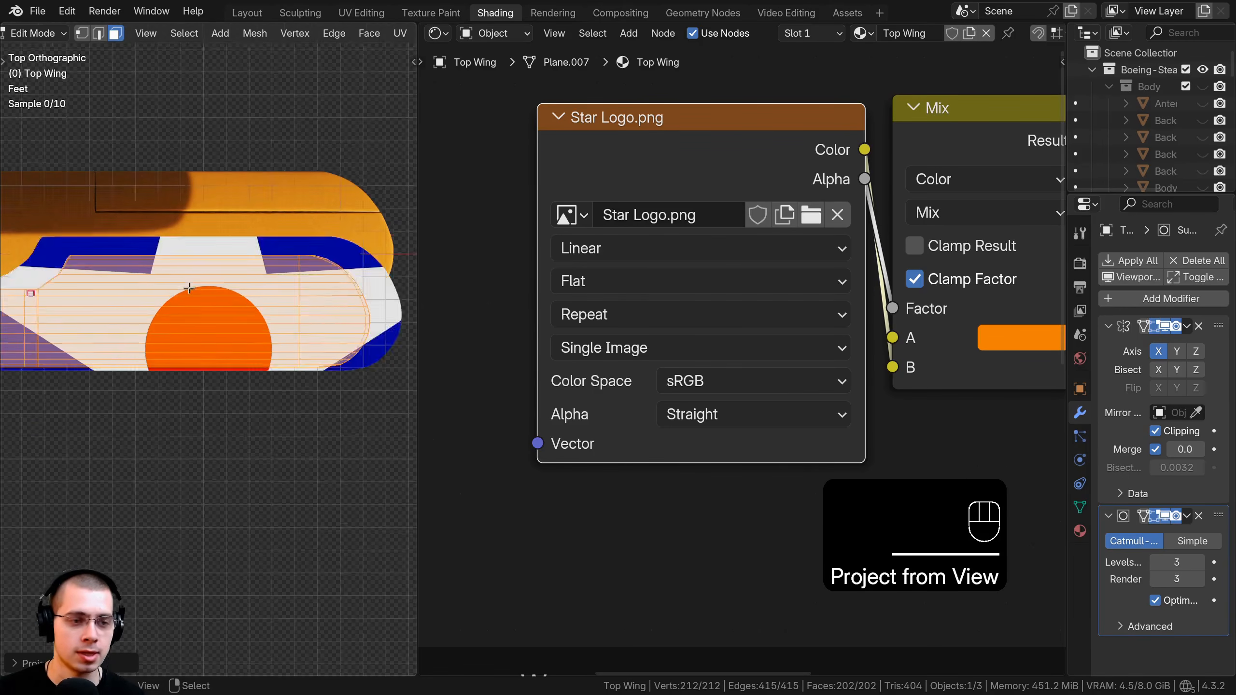
In UV Editing, scale all the wing's UVs up about fivefold so roundels tile.
{"action": "left_click", "coordinate": [361, 12]}
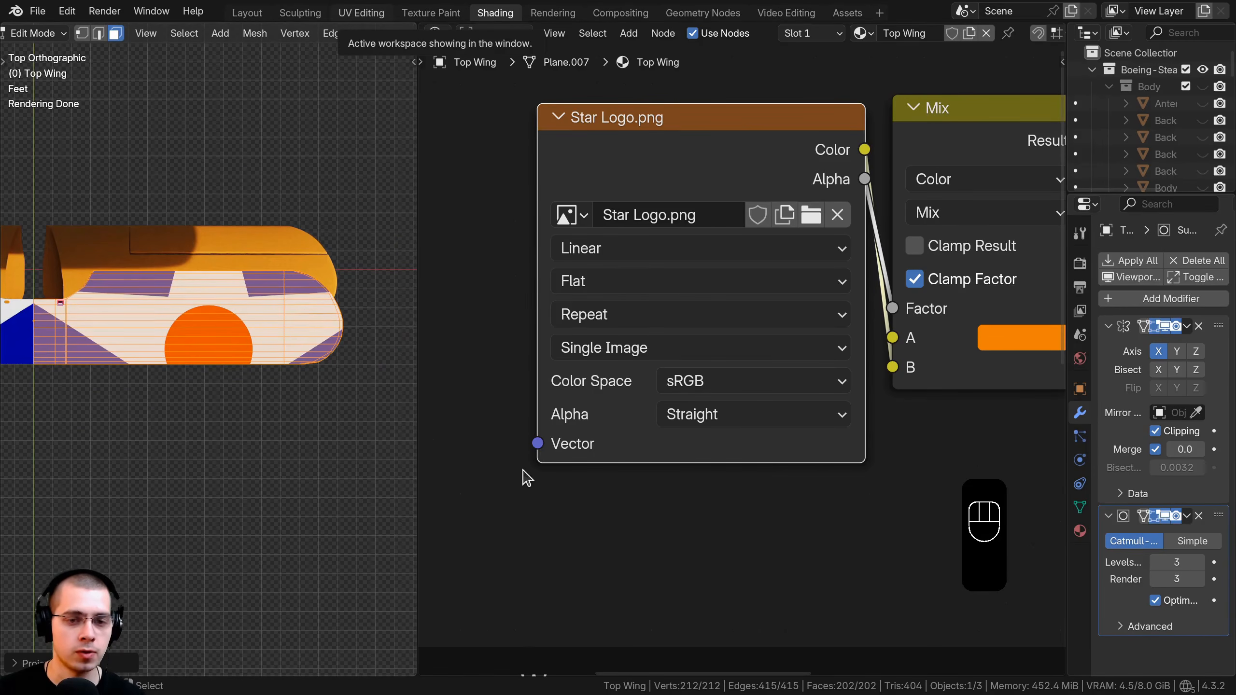
{"action": "middle_click_drag", "start_coordinate": [963, 421], "coordinate": [869, 335]}
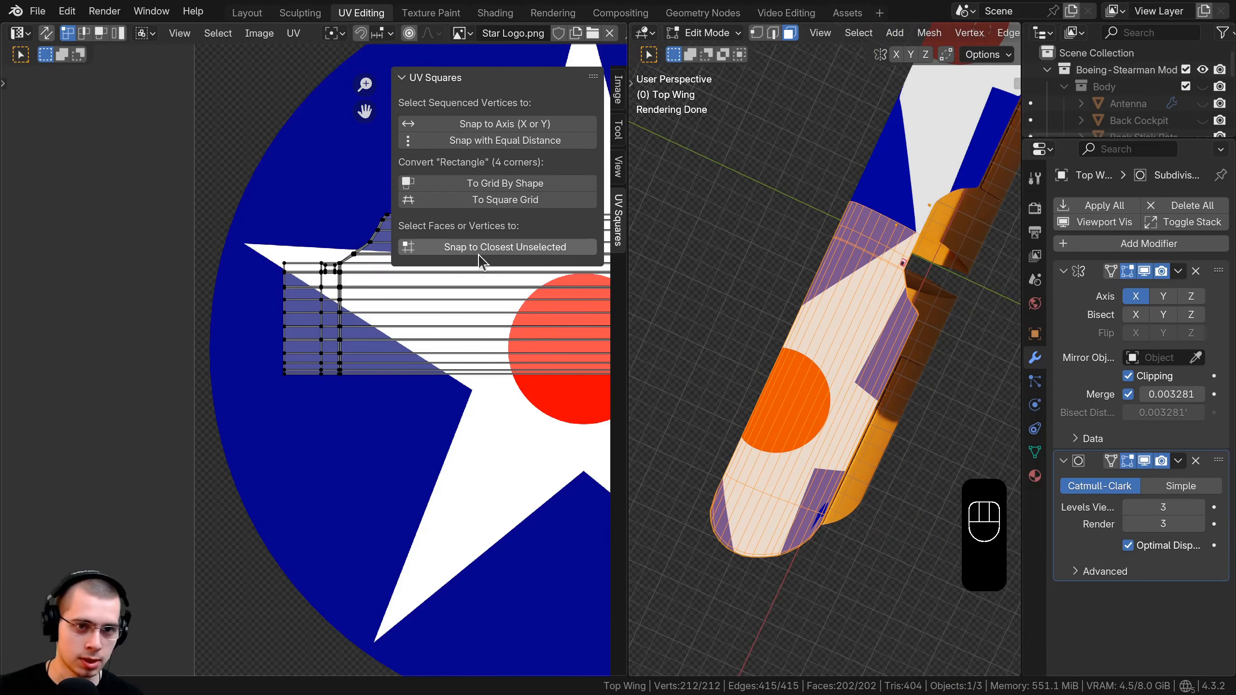
{"action": "key", "text": "n"}
{"action": "left_click_drag", "start_coordinate": [627, 261], "coordinate": [657, 266]}
{"action": "scroll", "coordinate": [563, 283], "scroll_direction": "down", "scroll_amount": 3}
{"action": "key", "text": "a"}
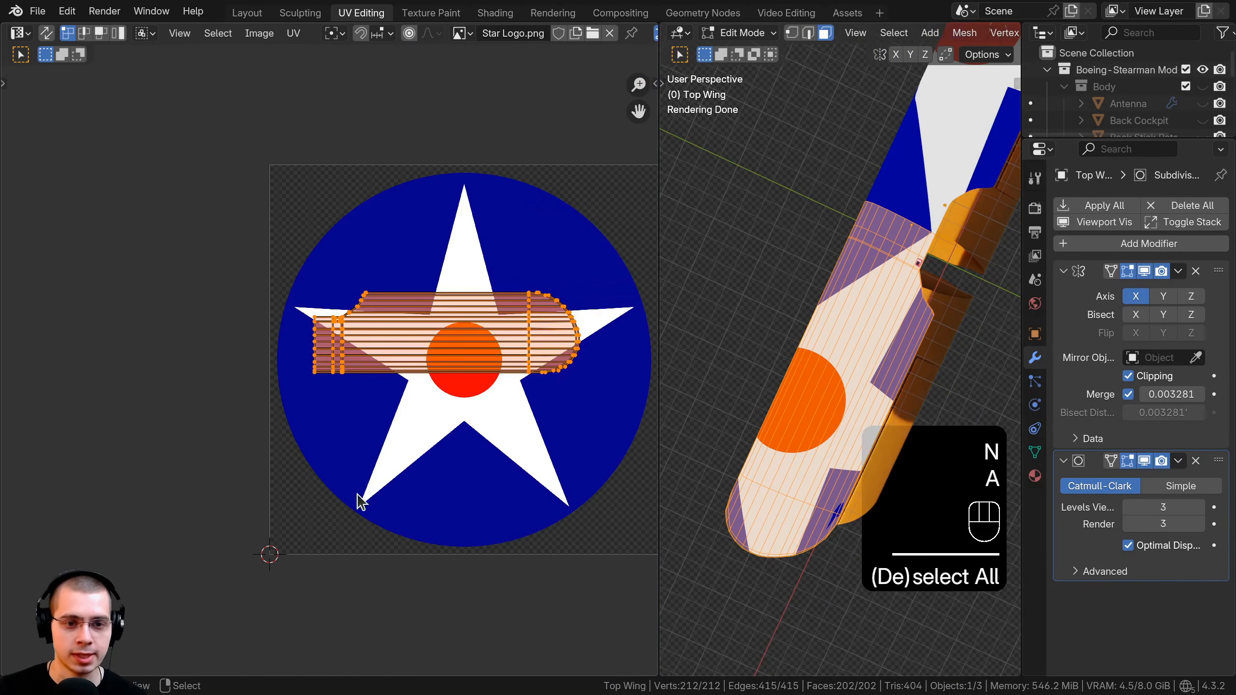
{"action": "middle_click_drag", "start_coordinate": [473, 372], "coordinate": [353, 354]}
{"action": "scroll", "coordinate": [353, 354], "scroll_direction": "up", "scroll_amount": 1}
{"action": "scroll", "coordinate": [340, 285], "scroll_direction": "down", "scroll_amount": 1}
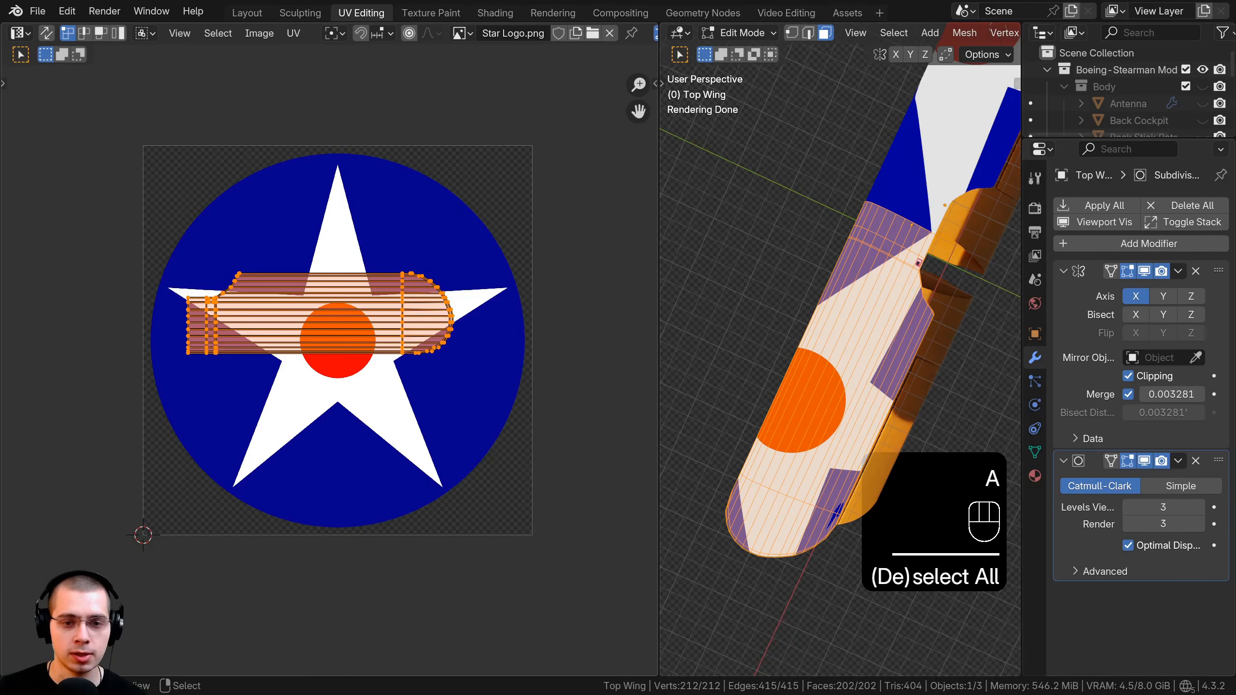
{"action": "key", "text": "s"}
{"action": "left_click", "coordinate": [521, 336]}
{"action": "scroll", "coordinate": [522, 336], "scroll_direction": "down", "scroll_amount": 4}
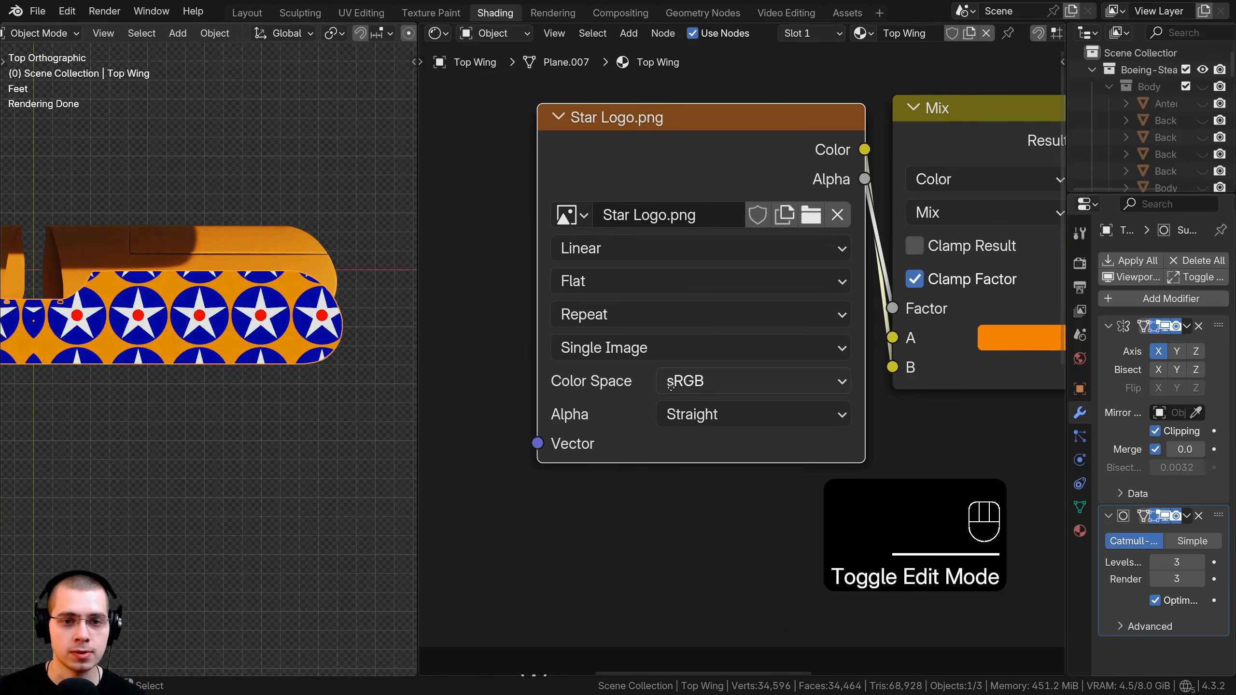
Change the Star Logo image extension from Repeat to Clip.
{"action": "mouse_move", "coordinate": [351, 464]}
{"action": "middle_mouse_down"}
{"action": "mouse_move", "coordinate": [199, 309]}
{"action": "mouse_move", "coordinate": [200, 404]}
{"action": "middle_mouse_up"}
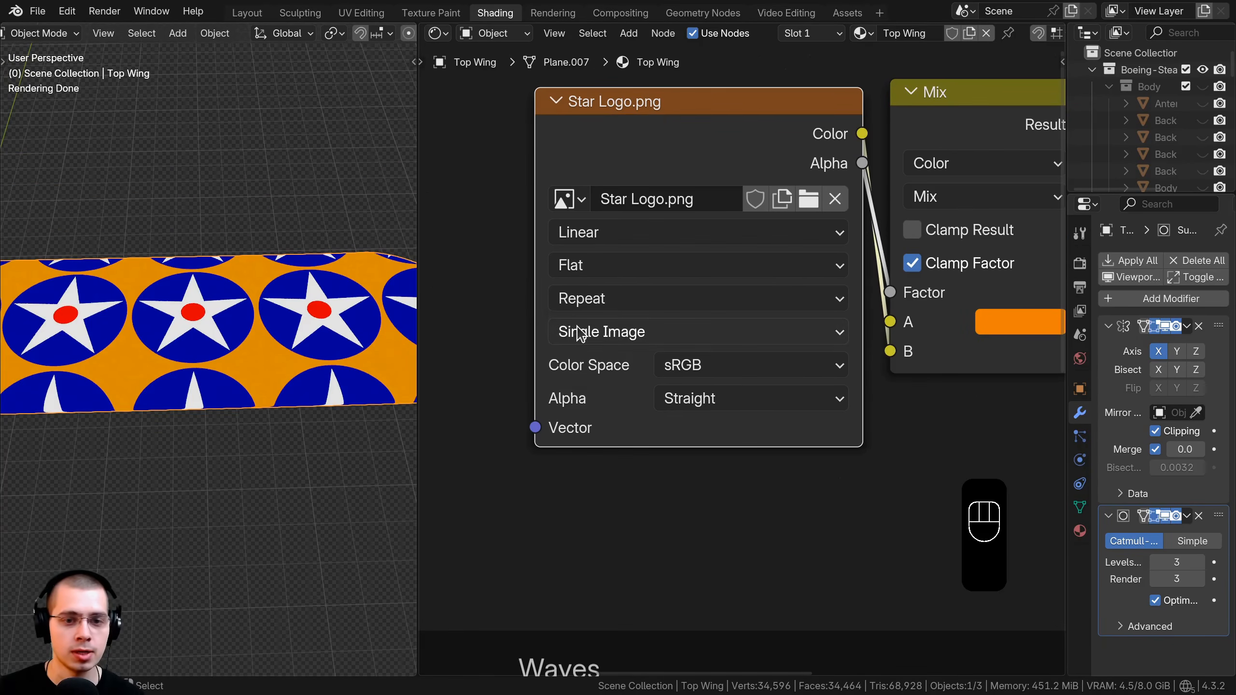
{"action": "left_click", "coordinate": [594, 310]}
{"action": "left_click", "coordinate": [583, 424]}
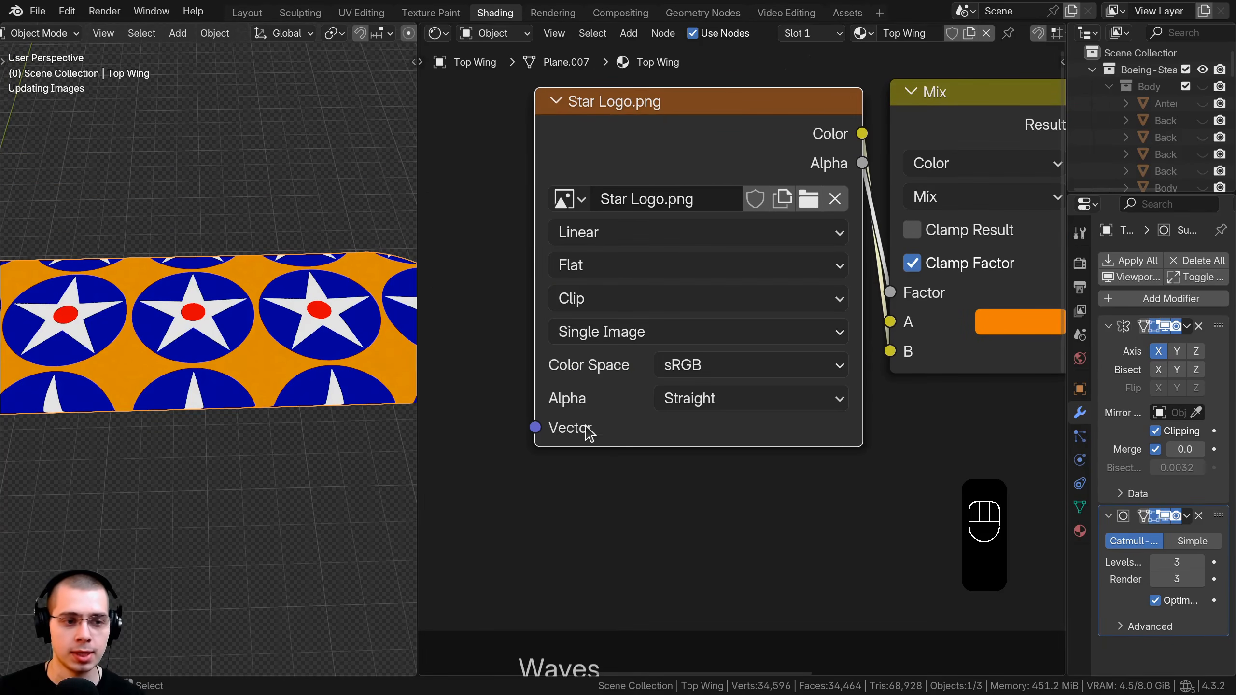
Preview the Mix result, then the logo's alpha as a white circle on the wing.
{"action": "scroll", "coordinate": [730, 356], "scroll_direction": "down", "scroll_amount": 2}
{"action": "middle_click_drag", "start_coordinate": [742, 356], "coordinate": [703, 384]}
{"action": "left_click_drag", "start_coordinate": [708, 242], "coordinate": [555, 289]}
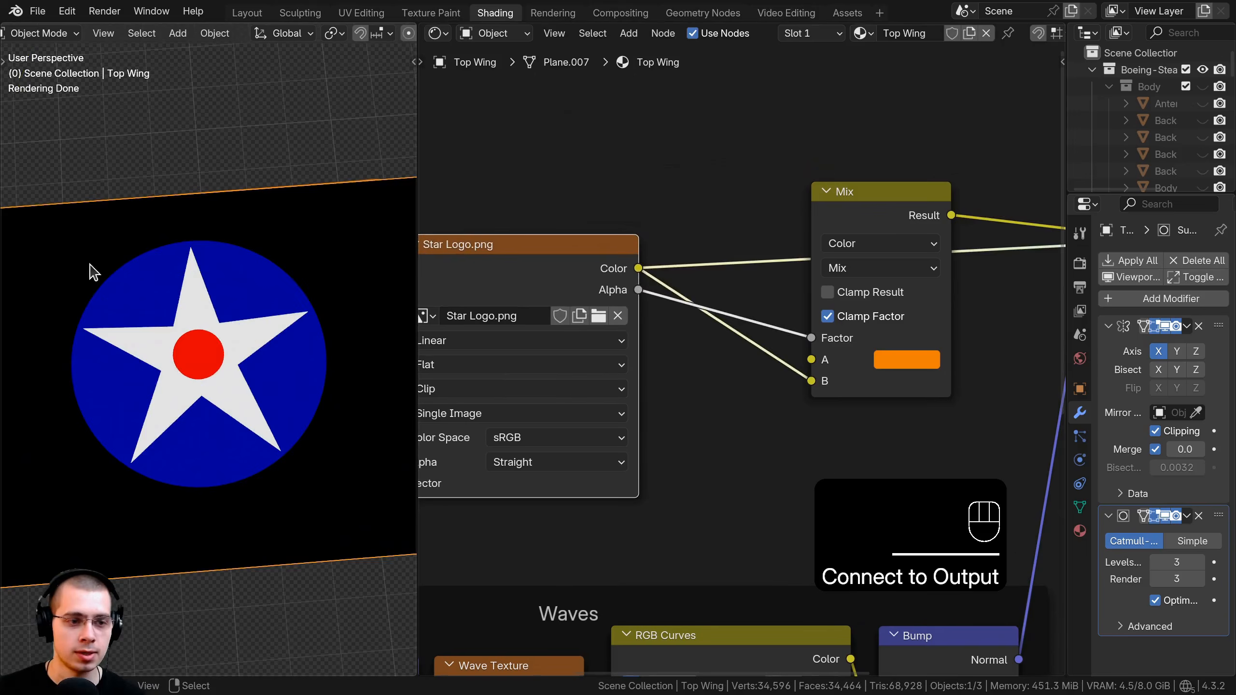
{"action": "left_click", "coordinate": [879, 394], "text": "ctrl+shift"}
{"action": "left_click", "coordinate": [563, 342], "text": "ctrl+shift"}
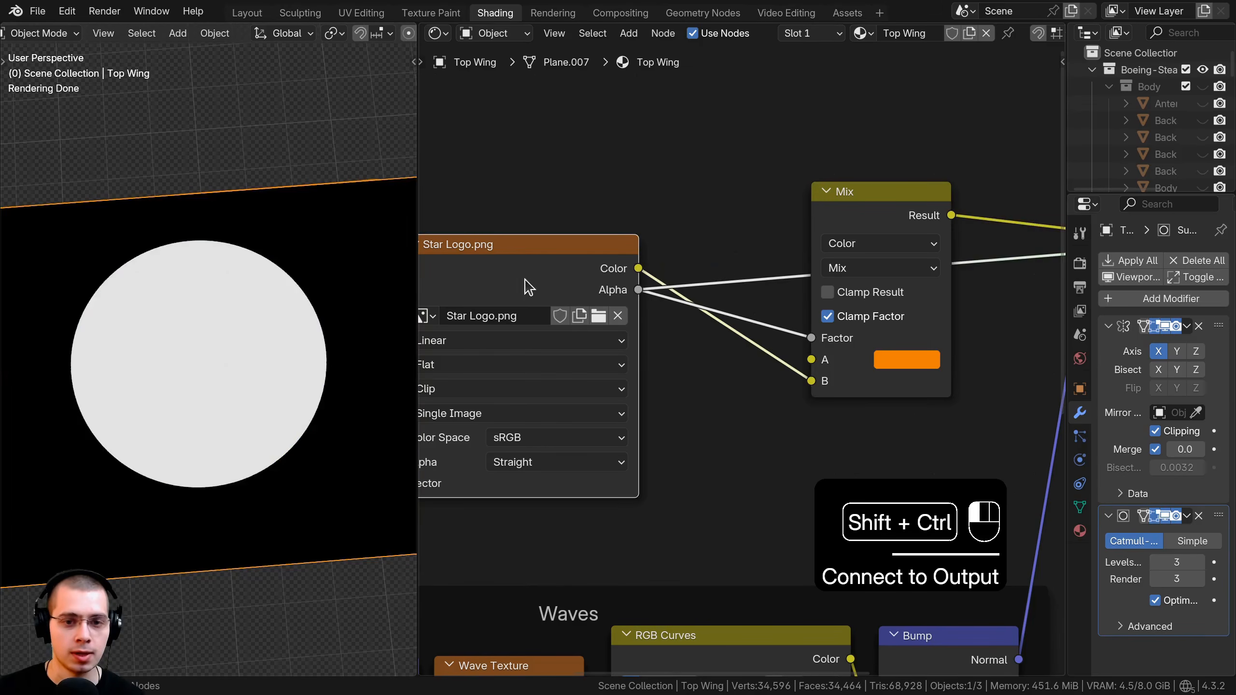
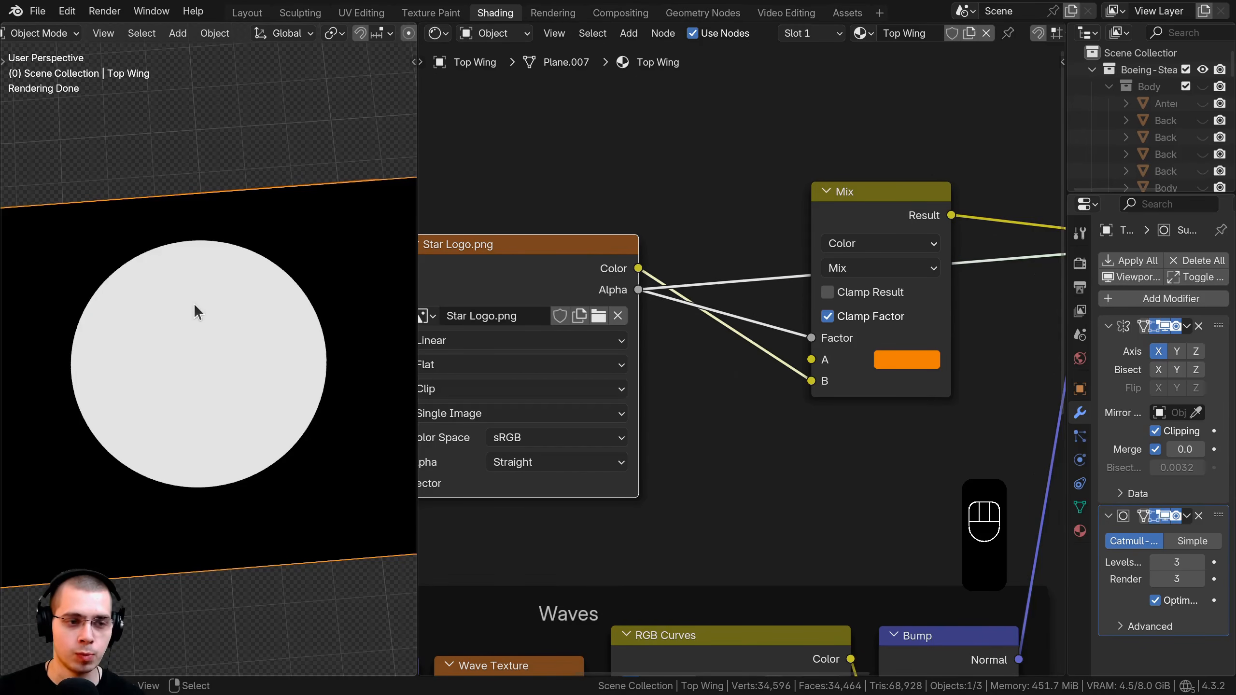
Preview the Mix output, the star logo over orange, on the wing and shift the Mix node left.
{"action": "left_click", "coordinate": [915, 219], "text": "ctrl+shift"}
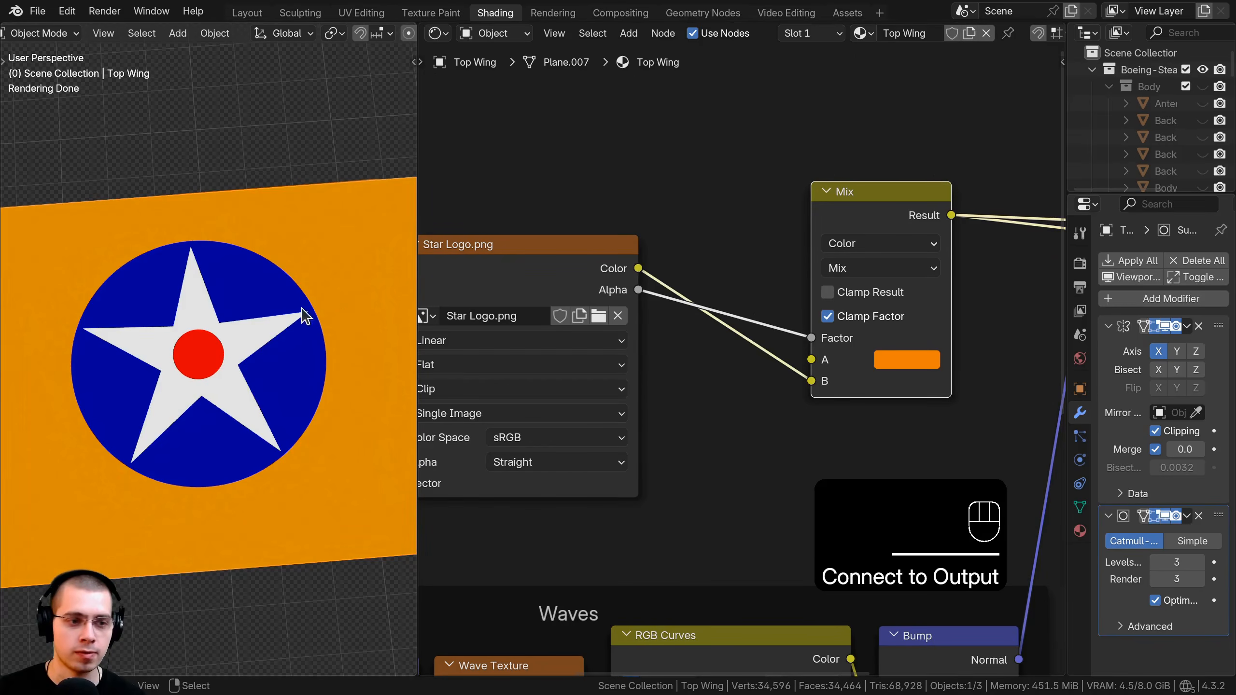
{"action": "middle_click_drag", "start_coordinate": [378, 314], "coordinate": [251, 441]}
{"action": "scroll", "coordinate": [218, 404], "scroll_direction": "up", "scroll_amount": 2}
{"action": "scroll", "coordinate": [218, 404], "scroll_direction": "up", "scroll_amount": 2}
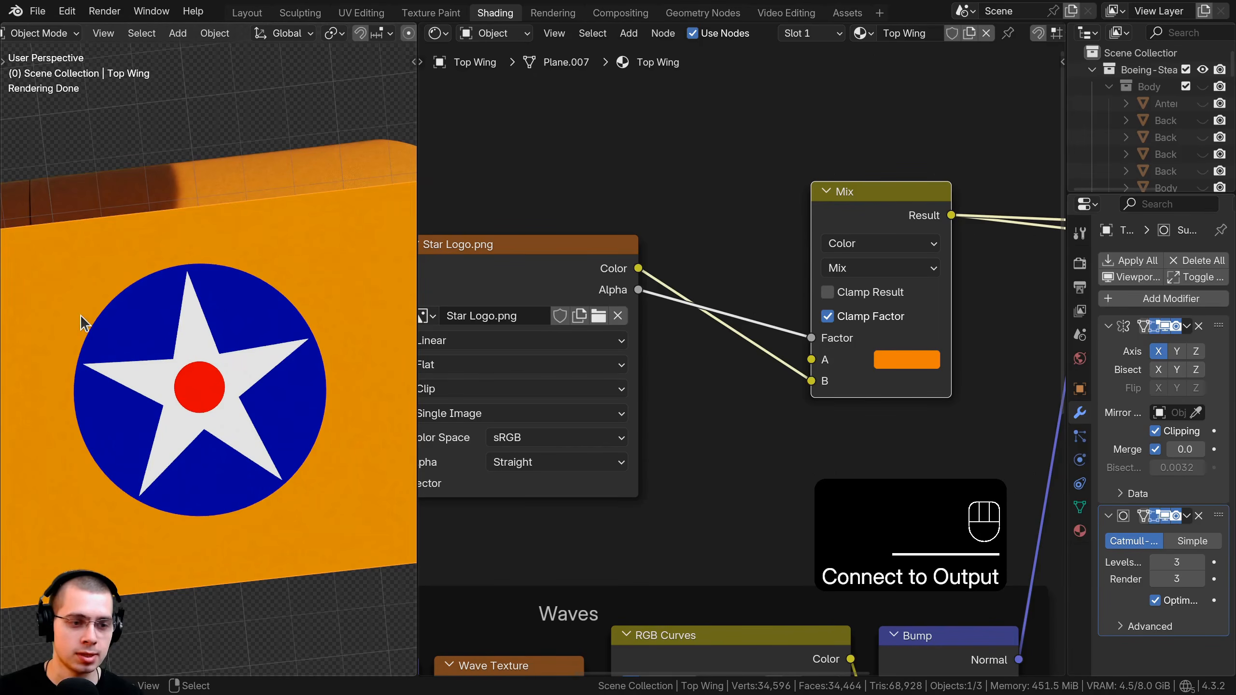
{"action": "scroll", "coordinate": [85, 316], "scroll_direction": "down", "scroll_amount": 1}
{"action": "scroll", "coordinate": [829, 367], "scroll_direction": "down", "scroll_amount": 4}
{"action": "middle_click_drag", "start_coordinate": [829, 367], "coordinate": [819, 363]}
{"action": "left_click_drag", "start_coordinate": [849, 247], "coordinate": [800, 266]}
Restore the Principled BSDF preview so the full wing material shows again.
{"action": "middle_click_drag", "start_coordinate": [817, 273], "coordinate": [730, 276]}
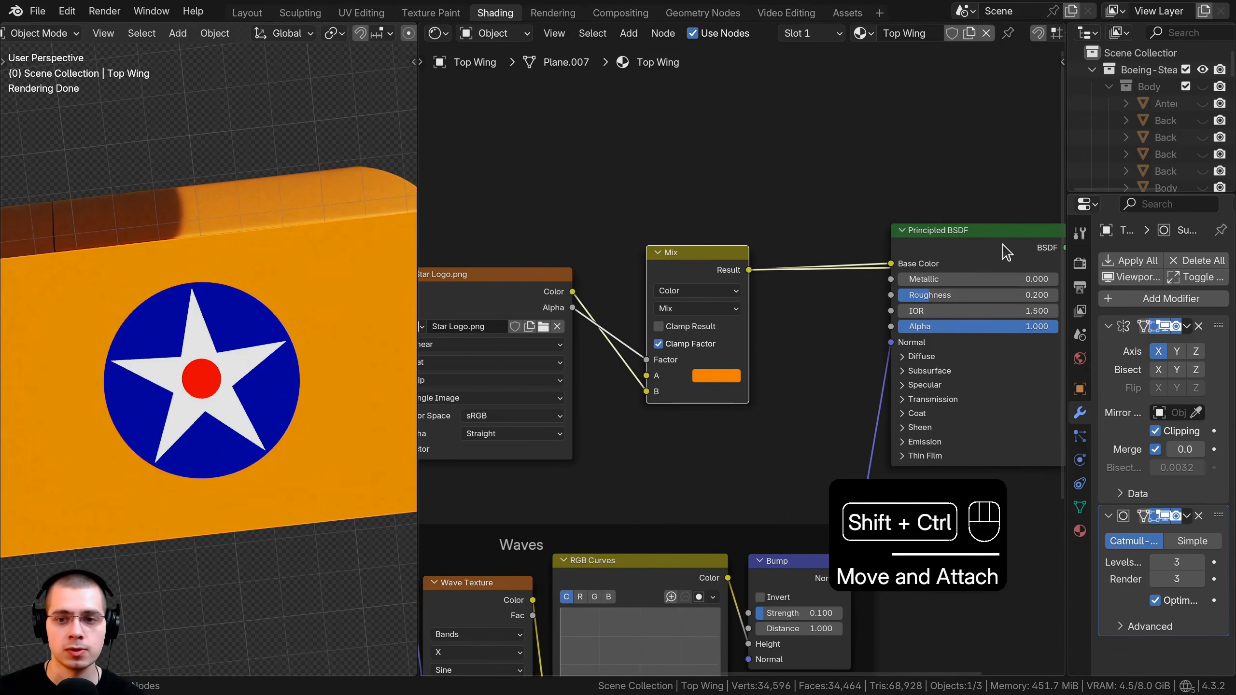
{"action": "left_click", "coordinate": [1003, 245], "text": "ctrl+shift"}
{"action": "scroll", "coordinate": [820, 300], "scroll_direction": "down", "scroll_amount": 3}
{"action": "middle_click_drag", "start_coordinate": [819, 301], "coordinate": [891, 280]}
{"action": "left_click_drag", "start_coordinate": [584, 288], "coordinate": [632, 271]}
Group the star image and Mix nodes in a frame labelled 'Star Logo'.
{"action": "left_click_drag", "start_coordinate": [603, 183], "coordinate": [811, 347]}
{"action": "scroll", "coordinate": [755, 292], "scroll_direction": "up", "scroll_amount": 3}
{"action": "key", "text": "ctrl+j"}
{"action": "left_click_drag", "start_coordinate": [717, 220], "coordinate": [711, 249]}
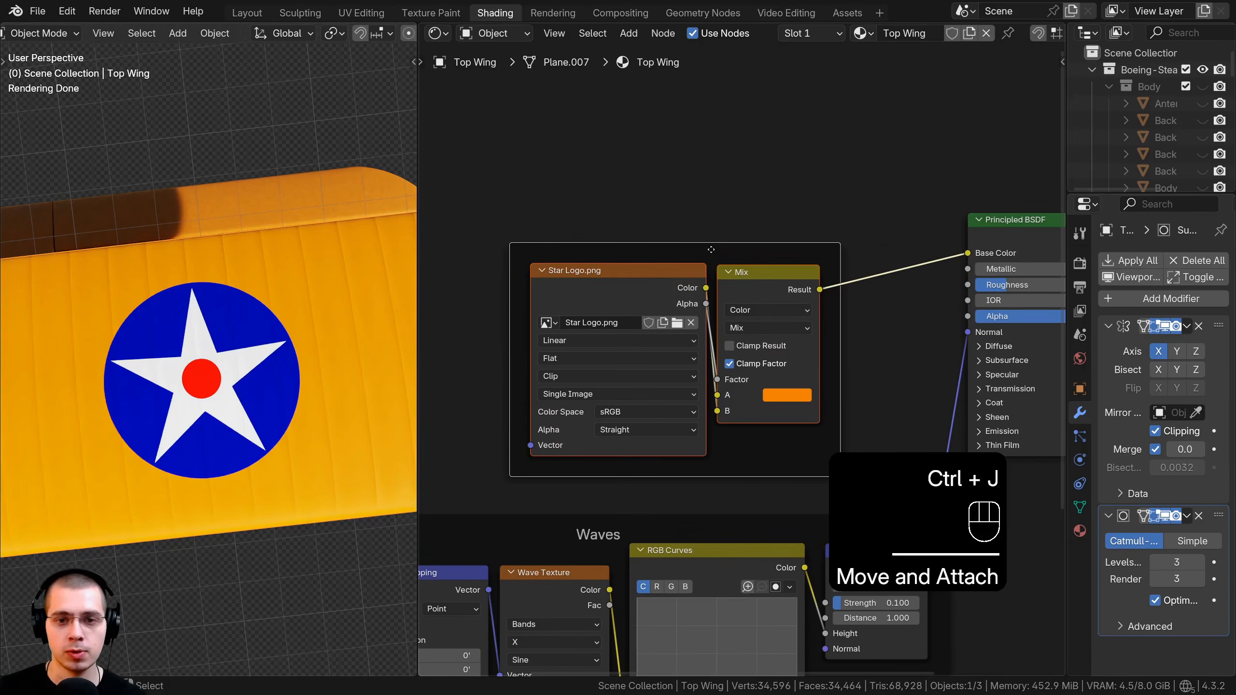
{"action": "key", "text": "F2"}
{"action": "type", "text": "Star L"}
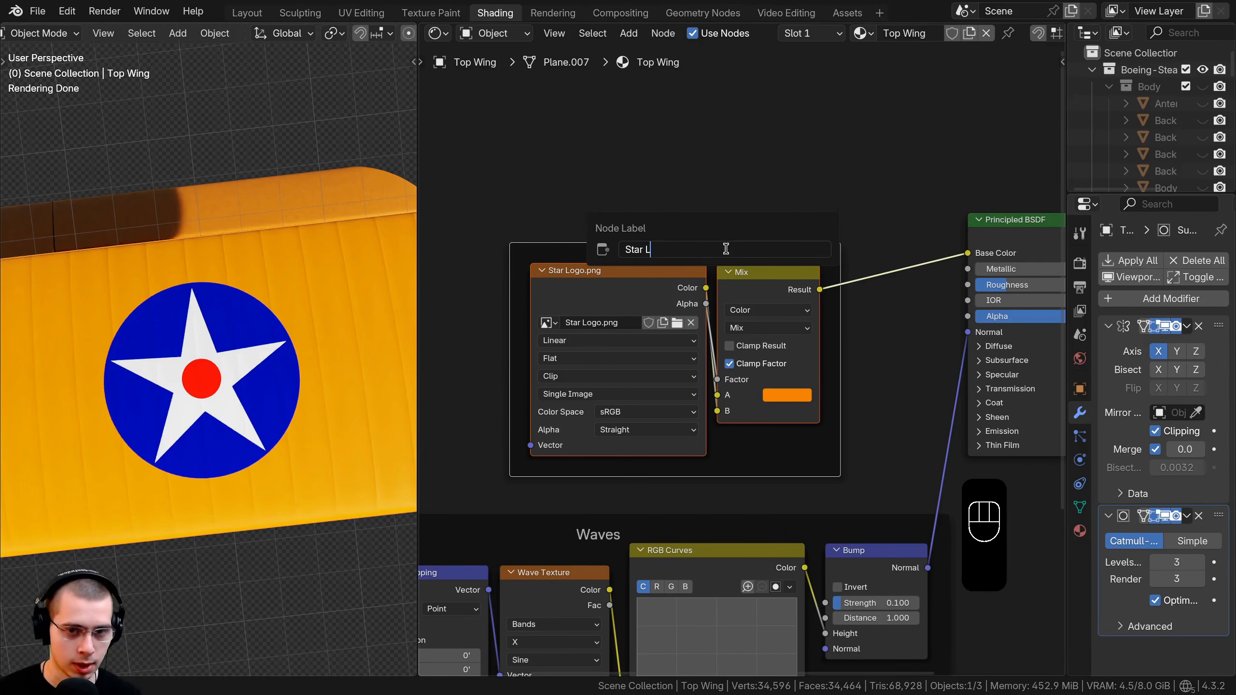
{"action": "type", "text": "ogo"}
{"action": "key", "text": "Return"}
{"action": "key", "text": "a"}
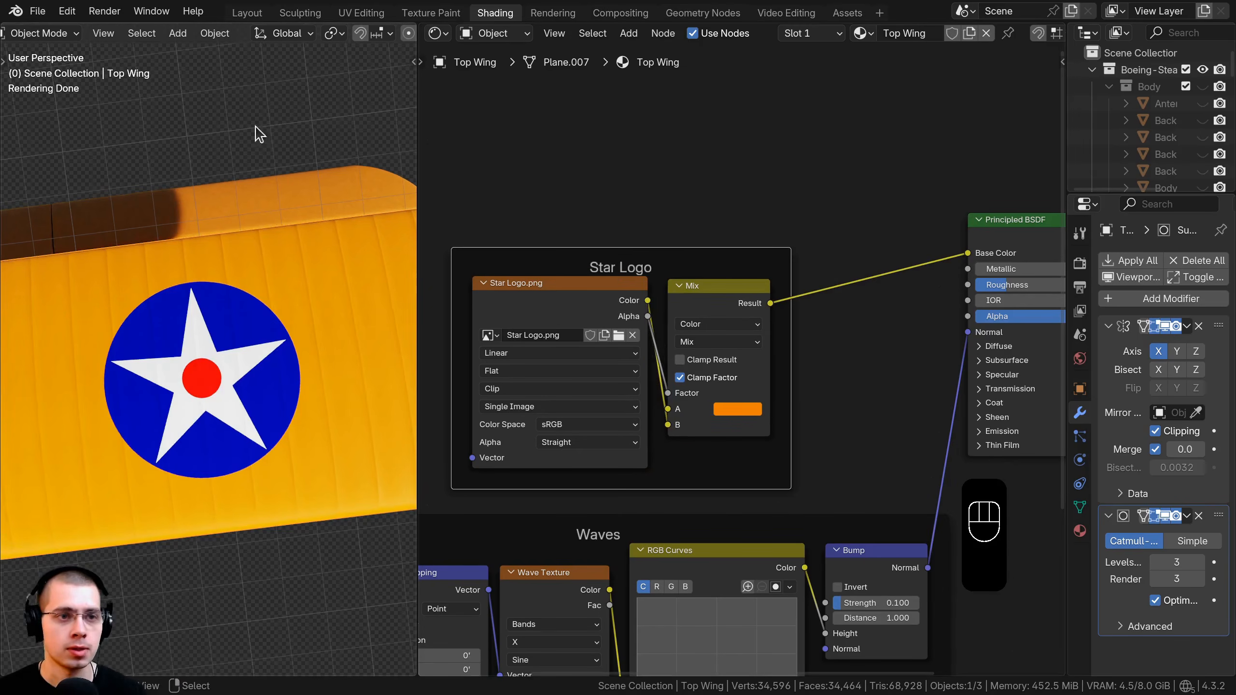
{"action": "left_click", "coordinate": [362, 13]}
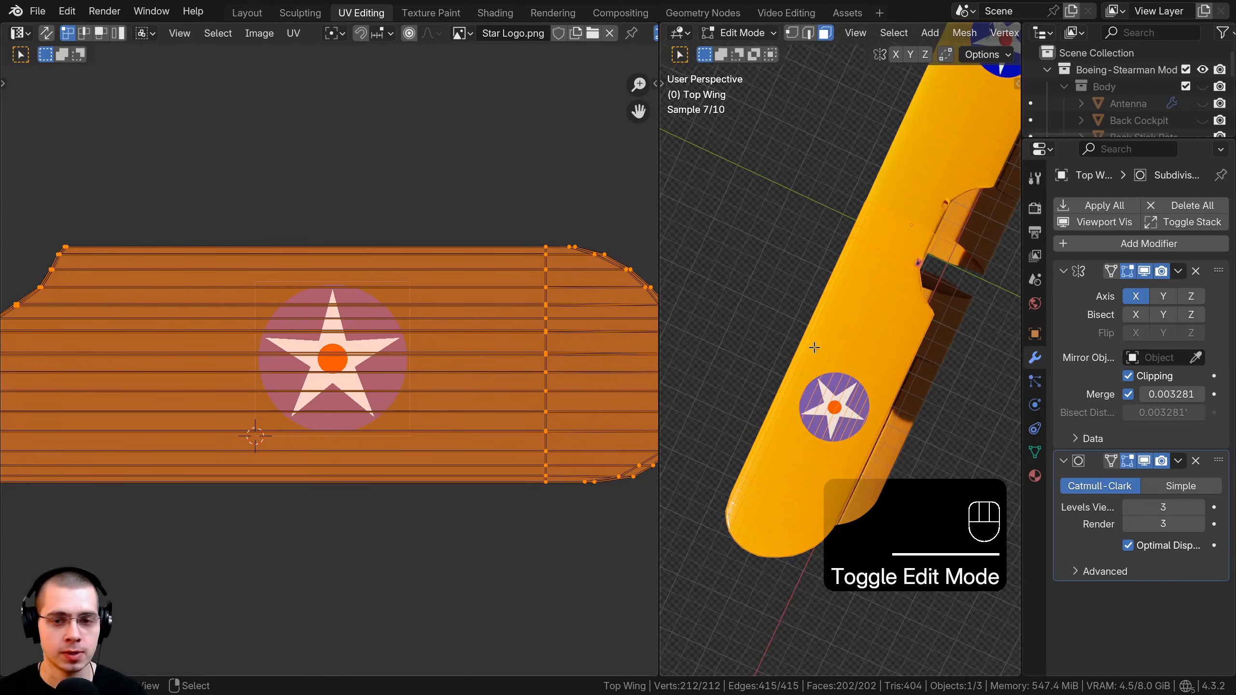
From top view, rotate all the wing's UVs by 180°.
{"action": "key", "text": "KP_7"}
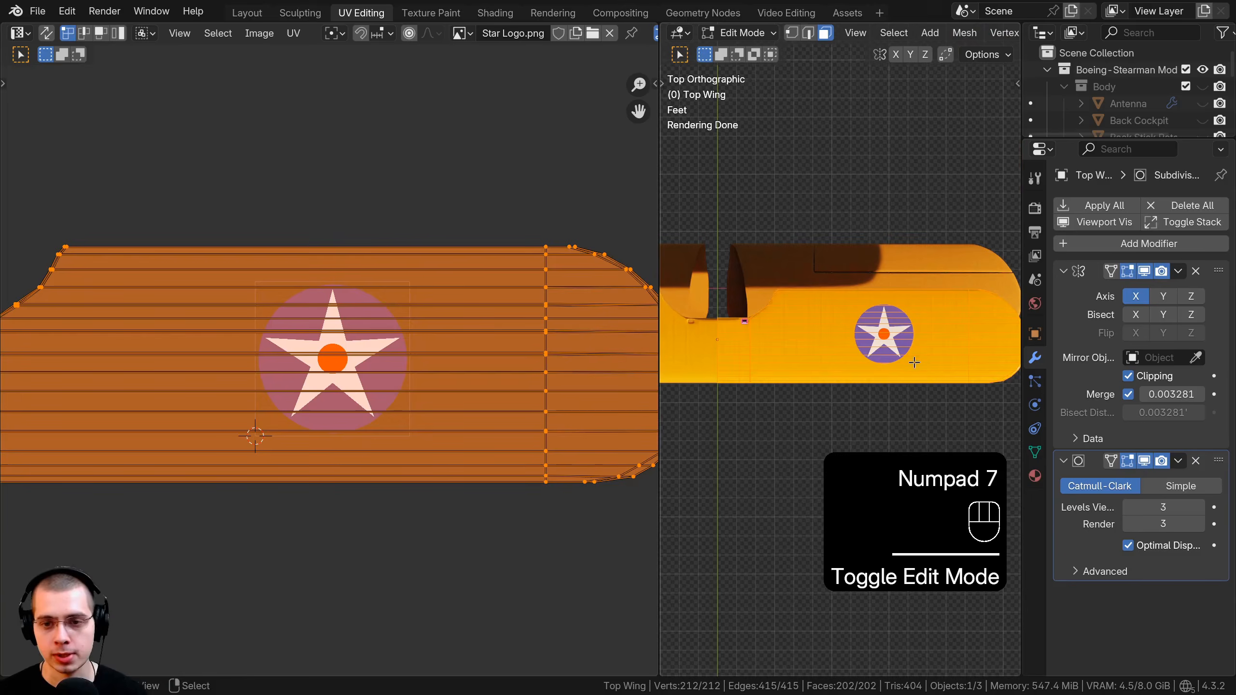
{"action": "middle_click_drag", "start_coordinate": [914, 363], "coordinate": [902, 362], "text": "shift"}
{"action": "scroll", "coordinate": [479, 293], "scroll_direction": "up", "scroll_amount": 2}
{"action": "key", "text": "a"}
{"action": "key", "text": "a"}
{"action": "scroll", "coordinate": [412, 217], "scroll_direction": "down", "scroll_amount": 4}
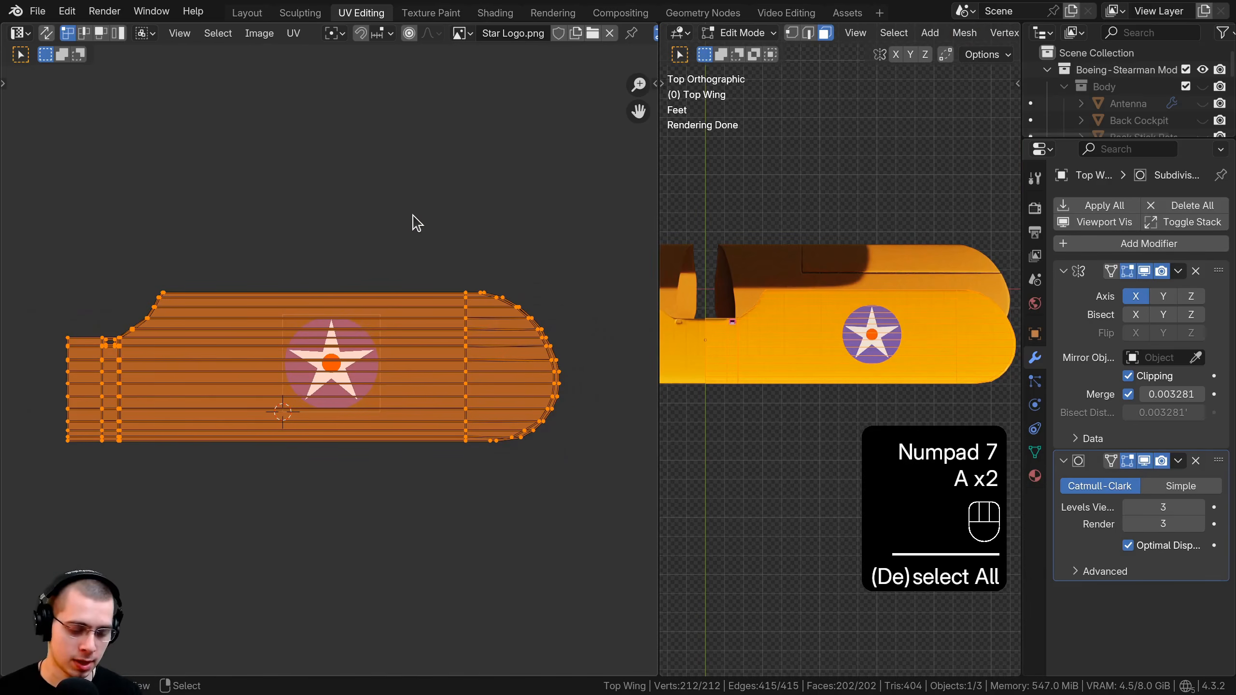
{"action": "type", "text": "r180"}
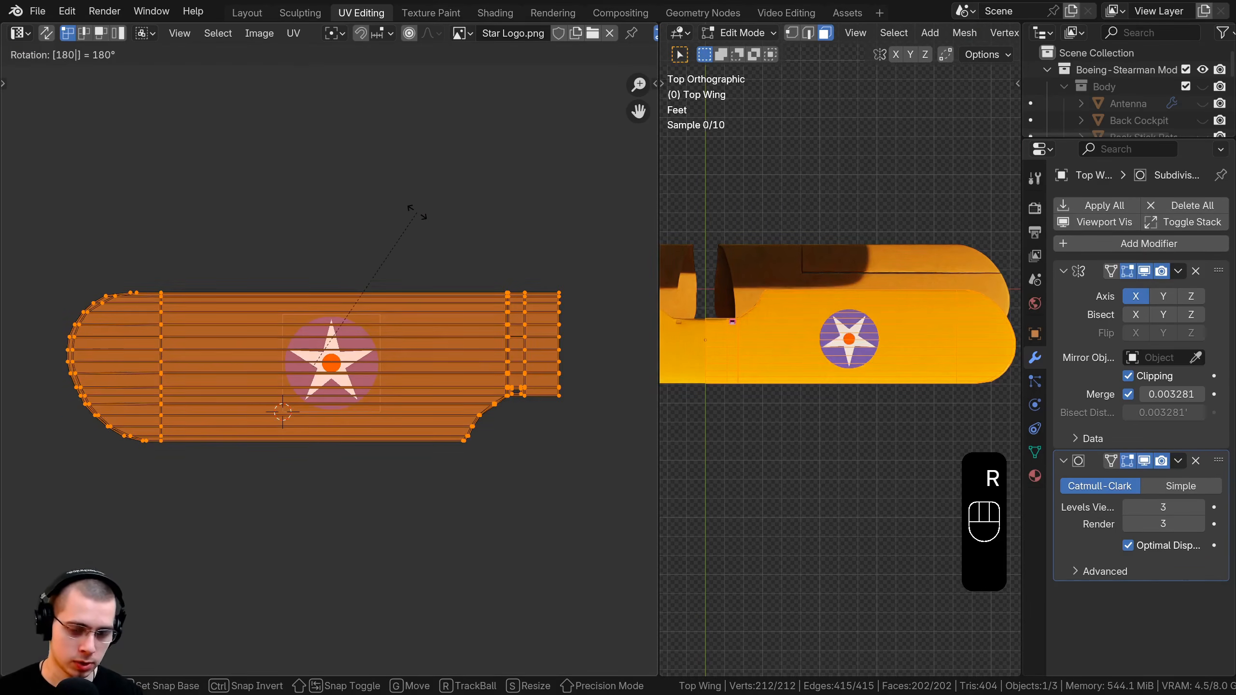
{"action": "key", "text": "Return"}
Scale the UV island down to about 0.78 and slide it along X toward the wingtip.
{"action": "middle_click_drag", "start_coordinate": [982, 430], "coordinate": [798, 343]}
{"action": "middle_click_drag", "start_coordinate": [835, 347], "coordinate": [852, 329], "text": "shift"}
{"action": "scroll", "coordinate": [852, 329], "scroll_direction": "up", "scroll_amount": 3}
{"action": "scroll", "coordinate": [853, 329], "scroll_direction": "up", "scroll_amount": 3}
{"action": "scroll", "coordinate": [852, 329], "scroll_direction": "down", "scroll_amount": 3}
{"action": "scroll", "coordinate": [853, 330], "scroll_direction": "down", "scroll_amount": 1}
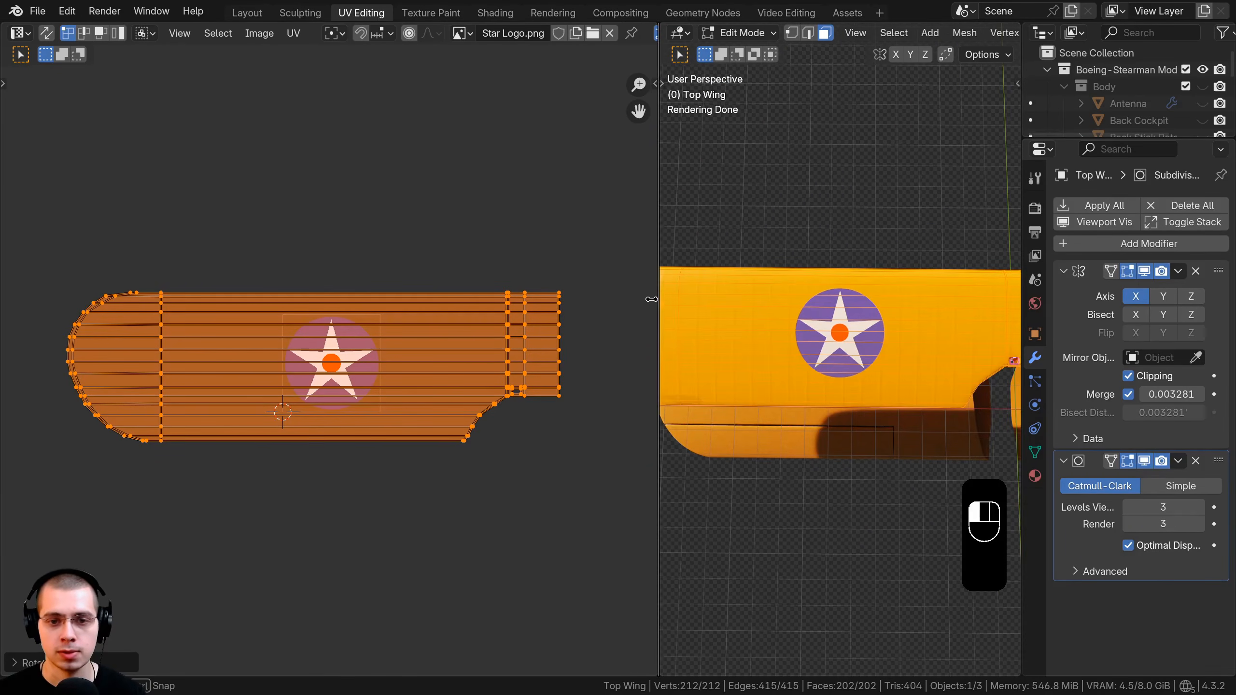
{"action": "left_click_drag", "start_coordinate": [651, 299], "coordinate": [591, 300]}
{"action": "key", "text": "s"}
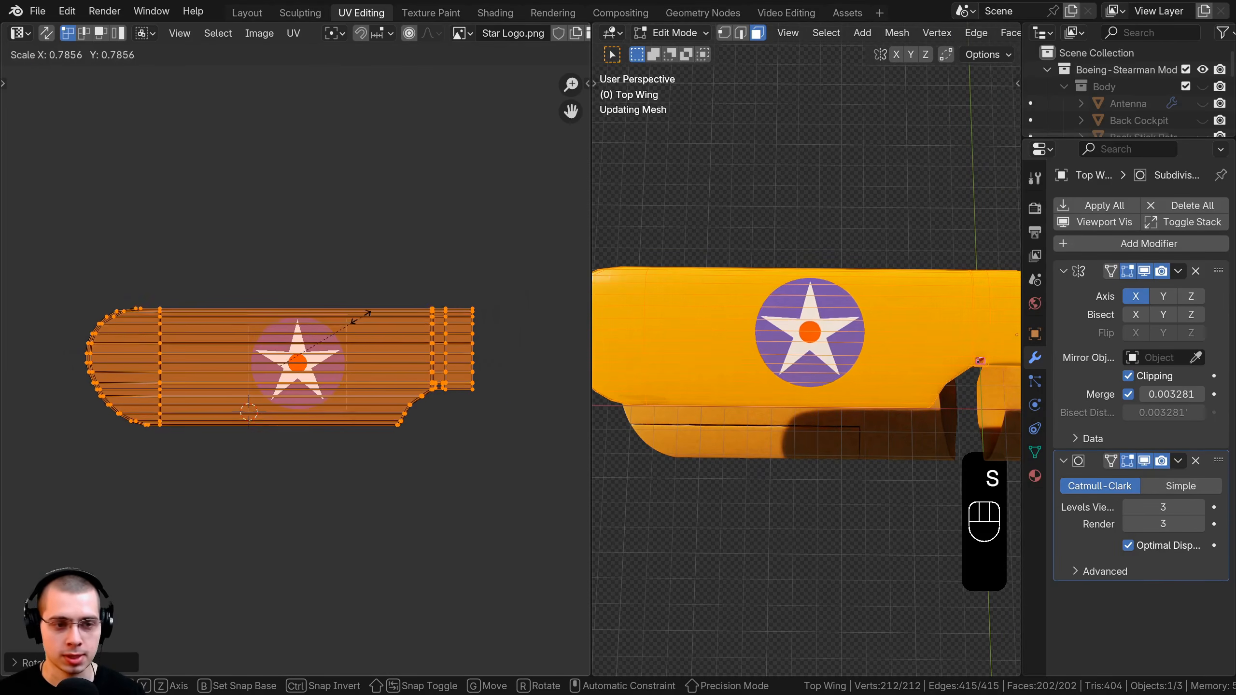
{"action": "left_click", "coordinate": [379, 335]}
{"action": "key", "text": "g"}
{"action": "key", "text": "x"}
{"action": "left_click", "coordinate": [383, 336]}
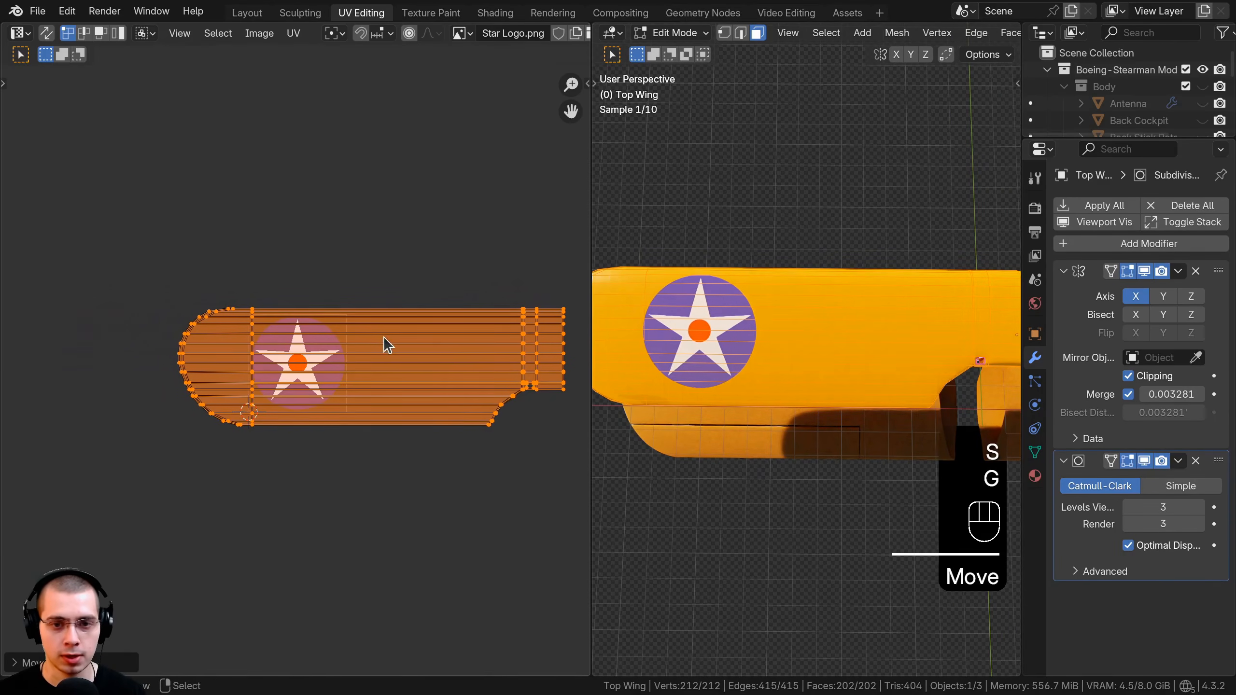
Leave Edit Mode and orbit to inspect the roundel near the wingtip.
{"action": "key", "text": "Tab"}
{"action": "scroll", "coordinate": [842, 282], "scroll_direction": "down", "scroll_amount": 2}
{"action": "middle_click_drag", "start_coordinate": [846, 273], "coordinate": [955, 240]}
{"action": "scroll", "coordinate": [894, 303], "scroll_direction": "up", "scroll_amount": 5}
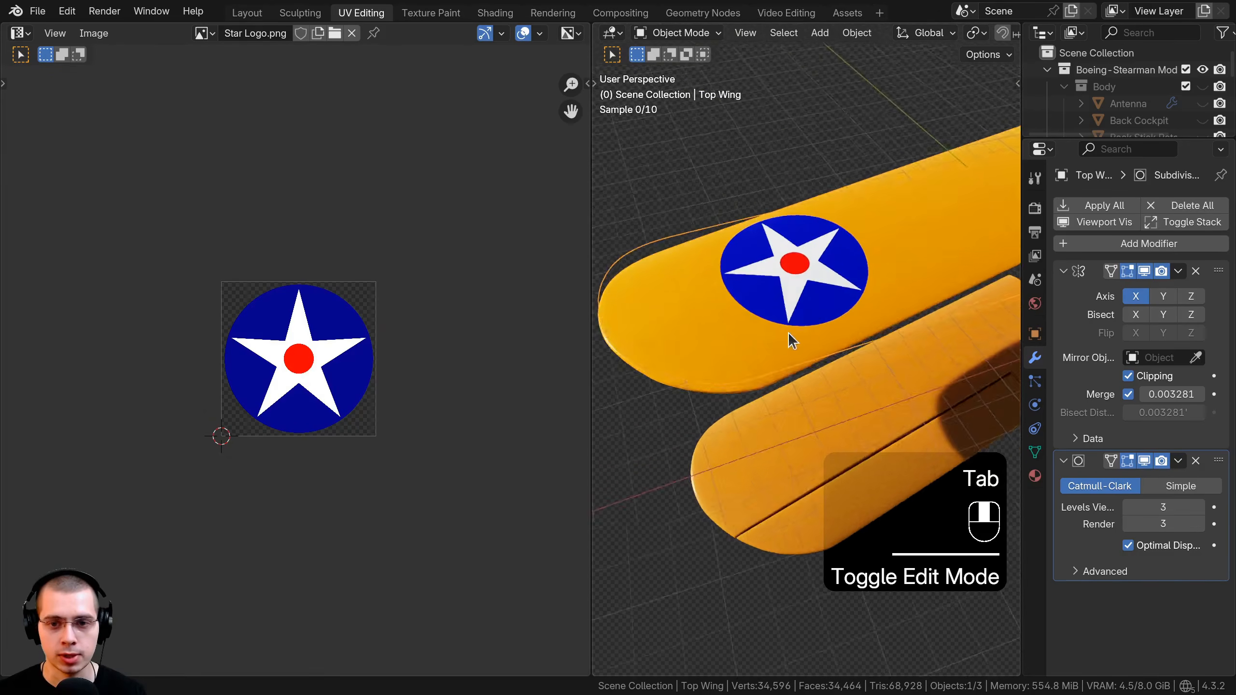
Return to the Shading workspace and save the blend file.
{"action": "left_click", "coordinate": [501, 12]}
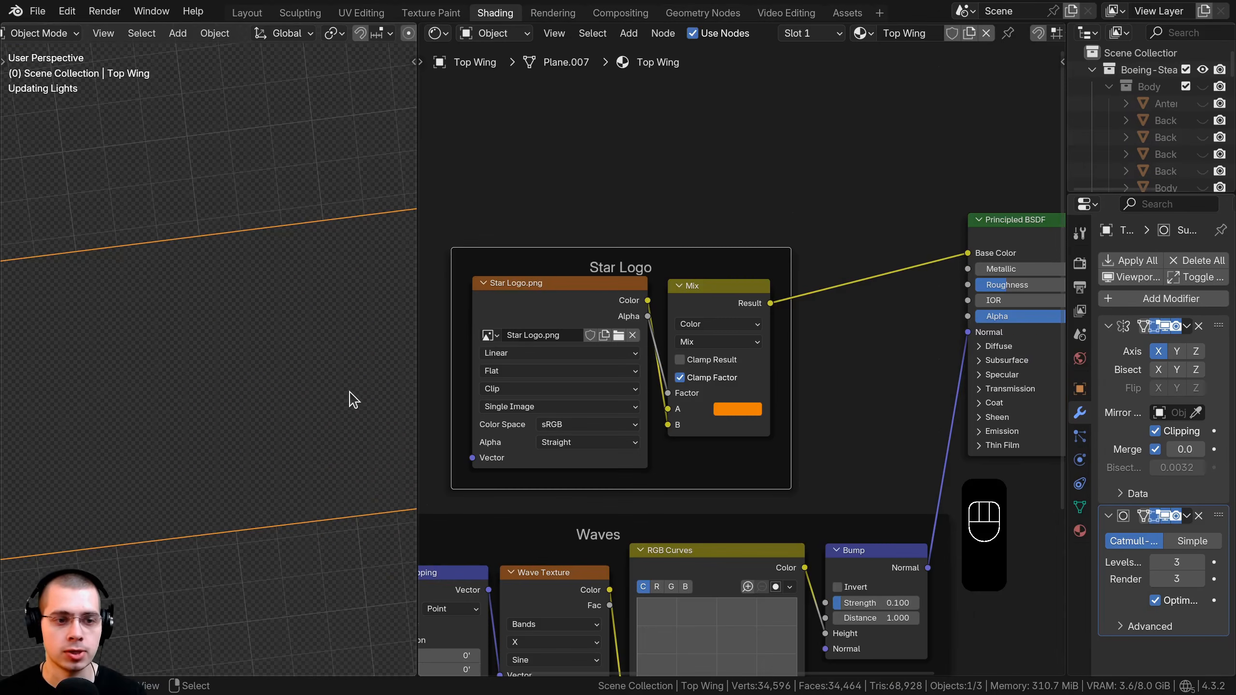
{"action": "scroll", "coordinate": [272, 341], "scroll_direction": "down", "scroll_amount": 5}
{"action": "mouse_move", "coordinate": [212, 287]}
{"action": "middle_mouse_down"}
{"action": "mouse_move", "coordinate": [210, 315]}
{"action": "mouse_move", "coordinate": [88, 316]}
{"action": "mouse_move", "coordinate": [74, 270]}
{"action": "mouse_move", "coordinate": [200, 220]}
{"action": "mouse_move", "coordinate": [212, 321]}
{"action": "mouse_move", "coordinate": [288, 329]}
{"action": "mouse_move", "coordinate": [287, 365]}
{"action": "middle_mouse_up"}
{"action": "key", "text": "ctrl+s"}
Select the top wing and enter Edit Mode on it.
{"action": "key", "text": "Tab"}
{"action": "key", "text": "Tab"}
{"action": "key", "text": "a"}
{"action": "scroll", "coordinate": [287, 322], "scroll_direction": "up", "scroll_amount": 2}
{"action": "middle_click_drag", "start_coordinate": [287, 365], "coordinate": [281, 295]}
{"action": "right_click", "coordinate": [281, 295]}
{"action": "key", "text": "Tab"}
{"action": "scroll", "coordinate": [219, 292], "scroll_direction": "up", "scroll_amount": 2}
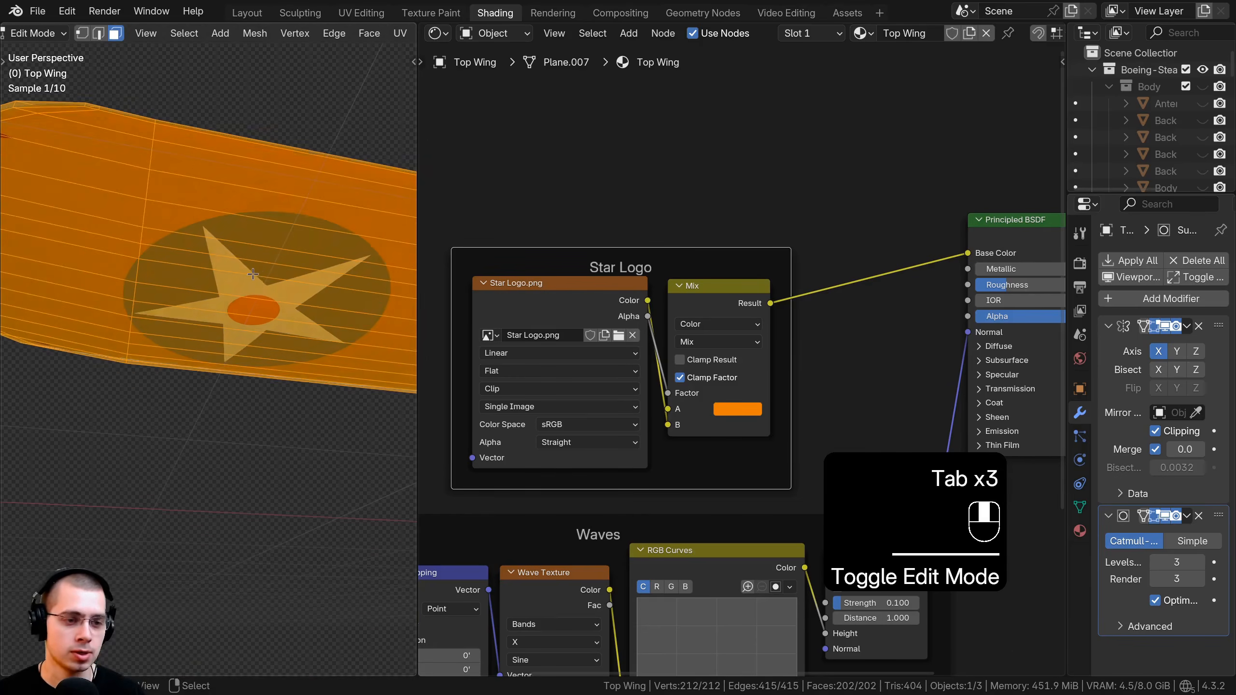
{"action": "key", "text": "a"}
Box-select the underside tip faces around the star roundel.
{"action": "scroll", "coordinate": [201, 263], "scroll_direction": "up", "scroll_amount": 2}
{"action": "middle_click_drag", "start_coordinate": [202, 263], "coordinate": [189, 252]}
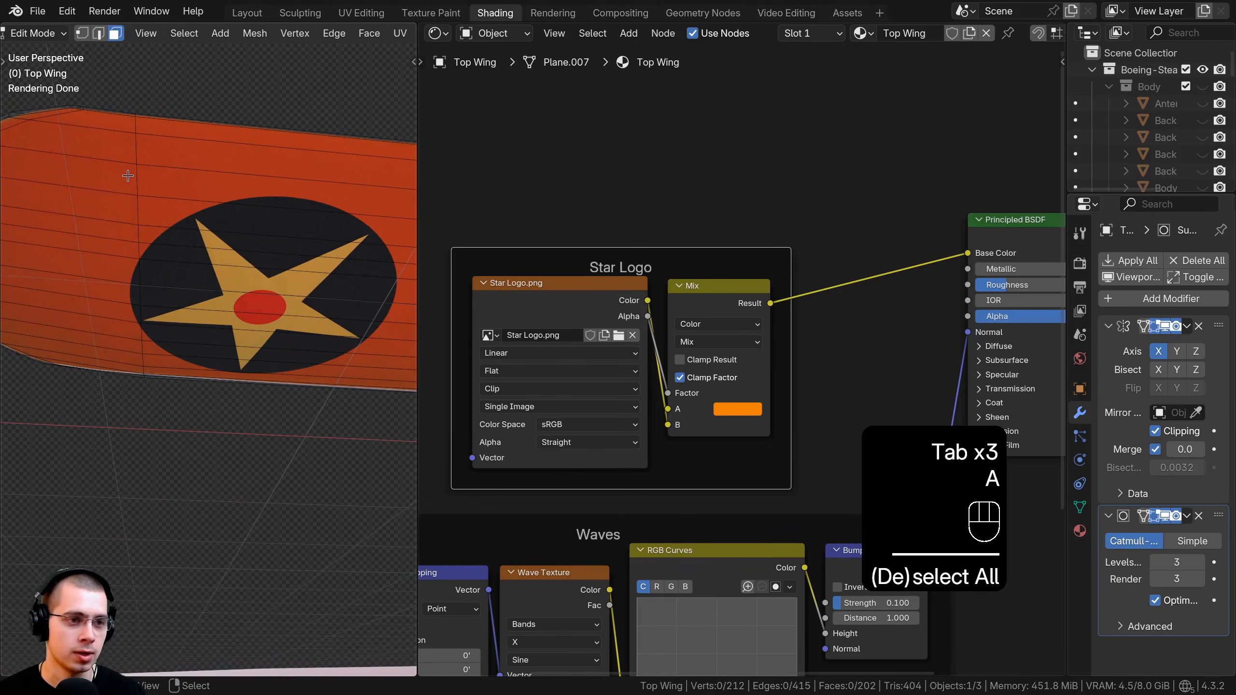
{"action": "middle_click_drag", "start_coordinate": [128, 176], "coordinate": [121, 156]}
{"action": "key", "text": "b"}
{"action": "left_click_drag", "start_coordinate": [119, 143], "coordinate": [217, 296]}
{"action": "left_click_drag", "start_coordinate": [232, 346], "coordinate": [235, 362]}
{"action": "middle_click_drag", "start_coordinate": [234, 361], "coordinate": [190, 332]}
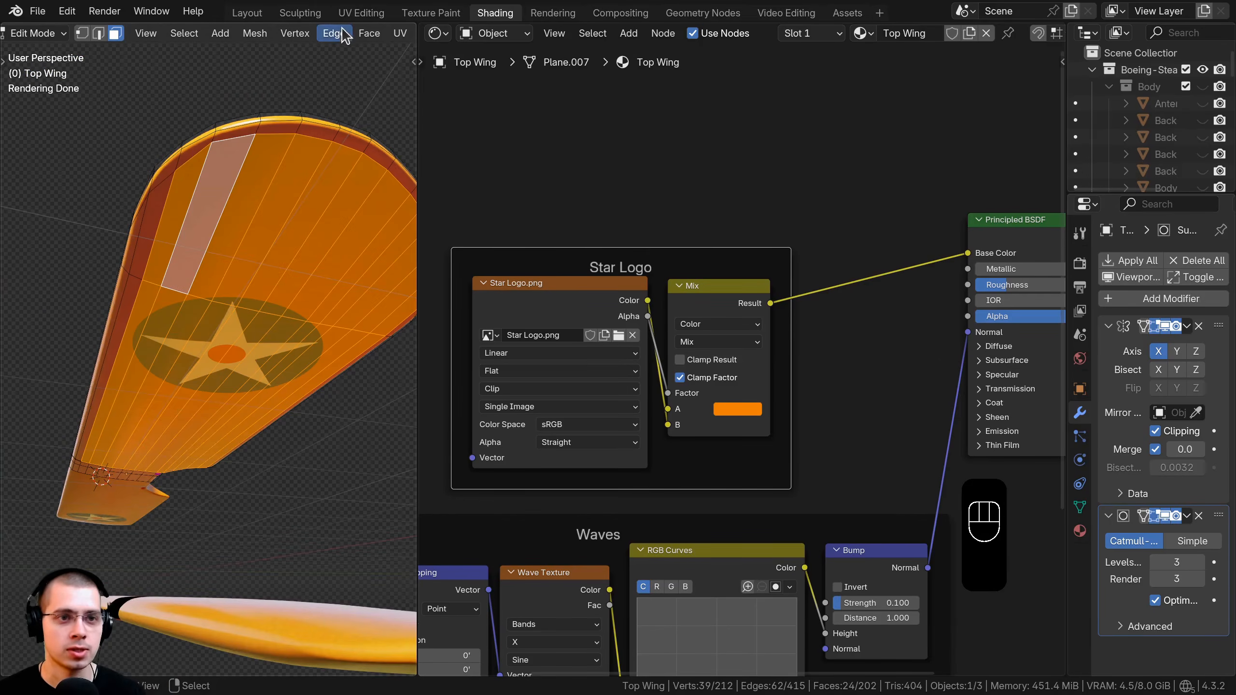
Move those faces' UVs up off the logo in UV Editing, then check the top star in Shading.
{"action": "left_click", "coordinate": [361, 13]}
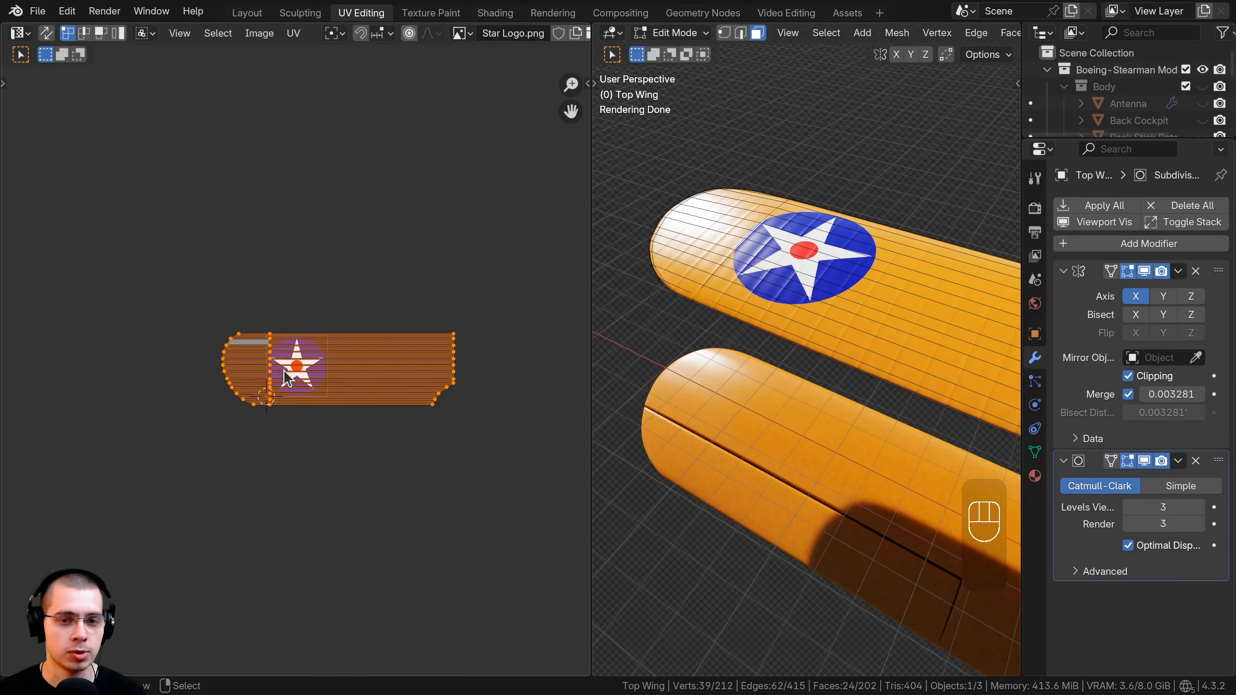
{"action": "key", "text": "g"}
{"action": "left_click", "coordinate": [325, 262]}
{"action": "middle_click_drag", "start_coordinate": [681, 385], "coordinate": [748, 292]}
{"action": "middle_click_drag", "start_coordinate": [799, 222], "coordinate": [803, 248]}
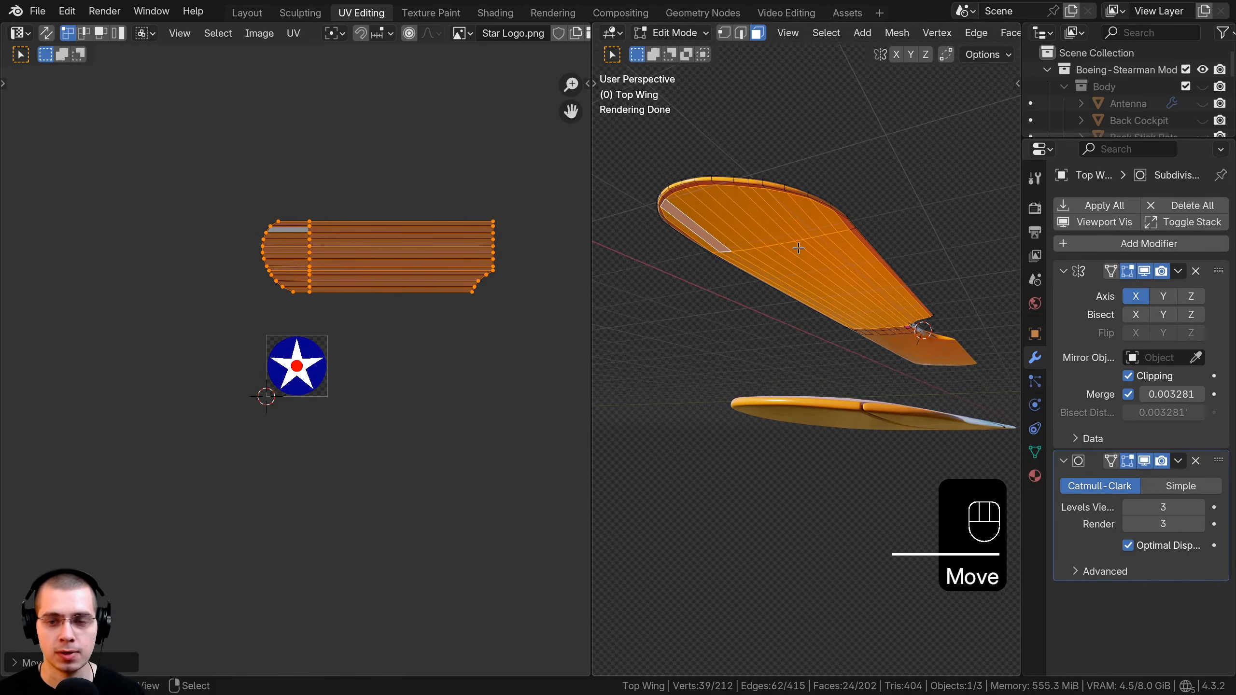
{"action": "left_click", "coordinate": [495, 13]}
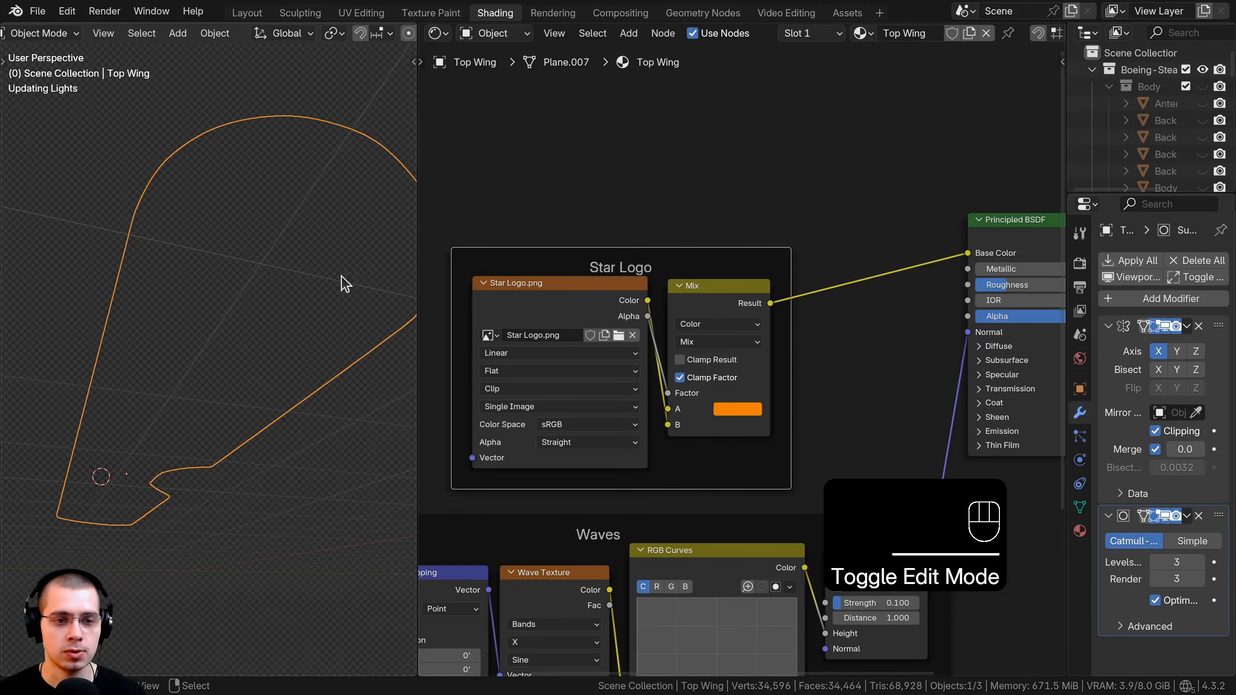
{"action": "mouse_move", "coordinate": [312, 354]}
{"action": "middle_mouse_down"}
{"action": "mouse_move", "coordinate": [289, 425]}
{"action": "mouse_move", "coordinate": [250, 472]}
{"action": "middle_mouse_up"}
{"action": "scroll", "coordinate": [641, 273], "scroll_direction": "down", "scroll_amount": 7}
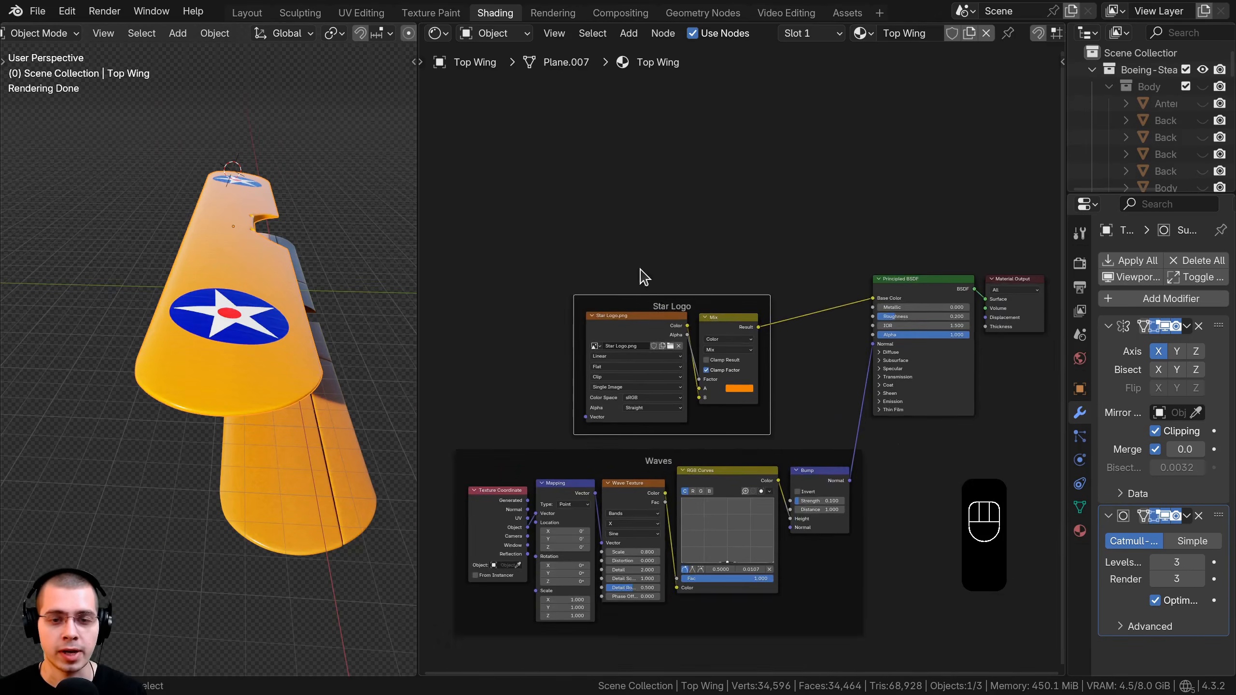
{"action": "middle_click_drag", "start_coordinate": [731, 248], "coordinate": [731, 399]}
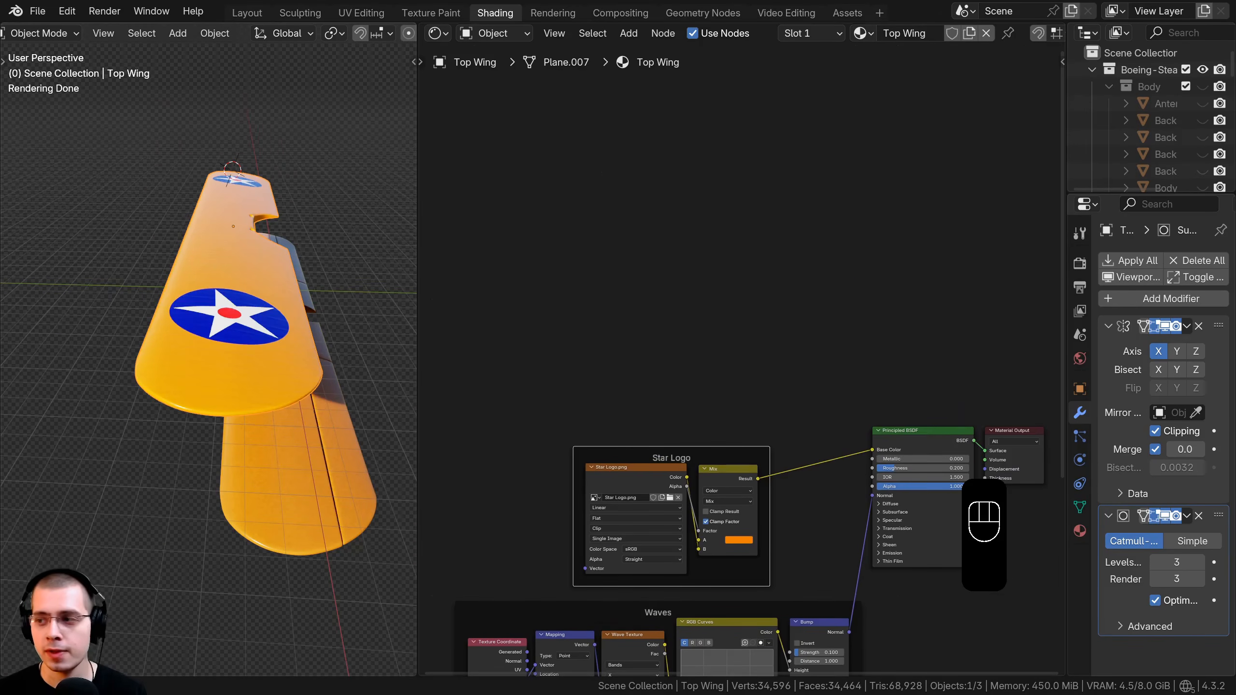
{"action": "middle_click_drag", "start_coordinate": [220, 249], "coordinate": [163, 321], "text": "shift"}
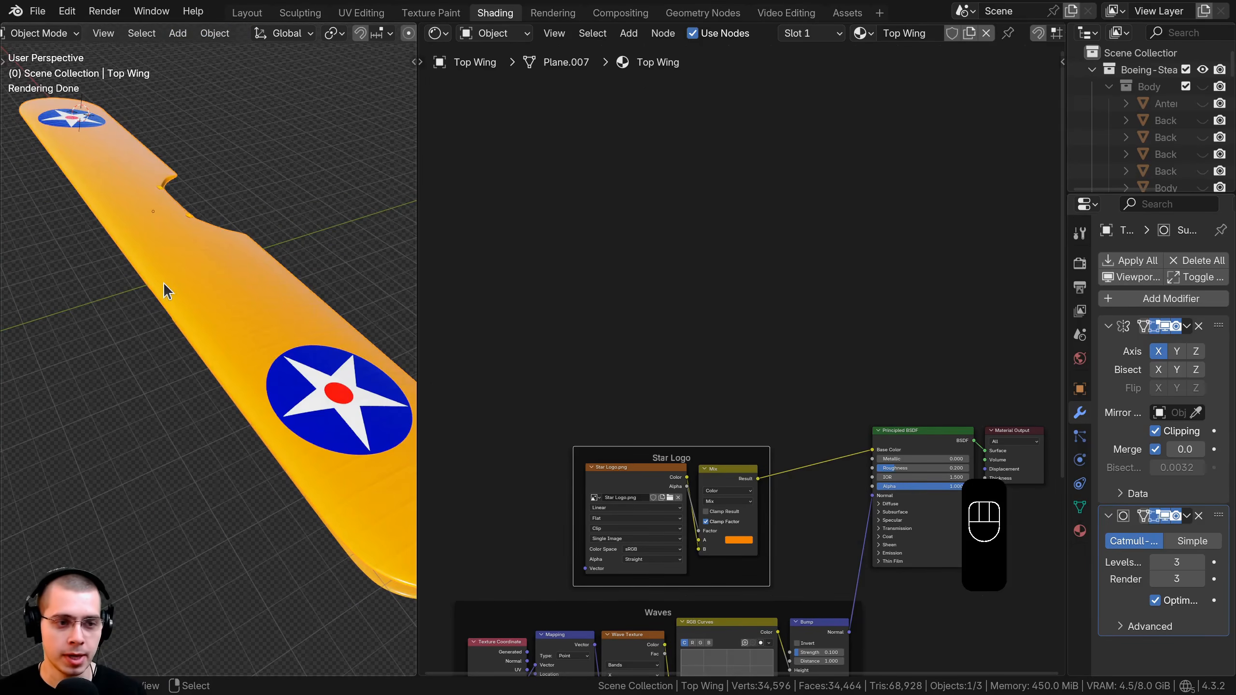
{"action": "scroll", "coordinate": [163, 282], "scroll_direction": "up", "scroll_amount": 1}
{"action": "scroll", "coordinate": [311, 479], "scroll_direction": "down", "scroll_amount": 1}
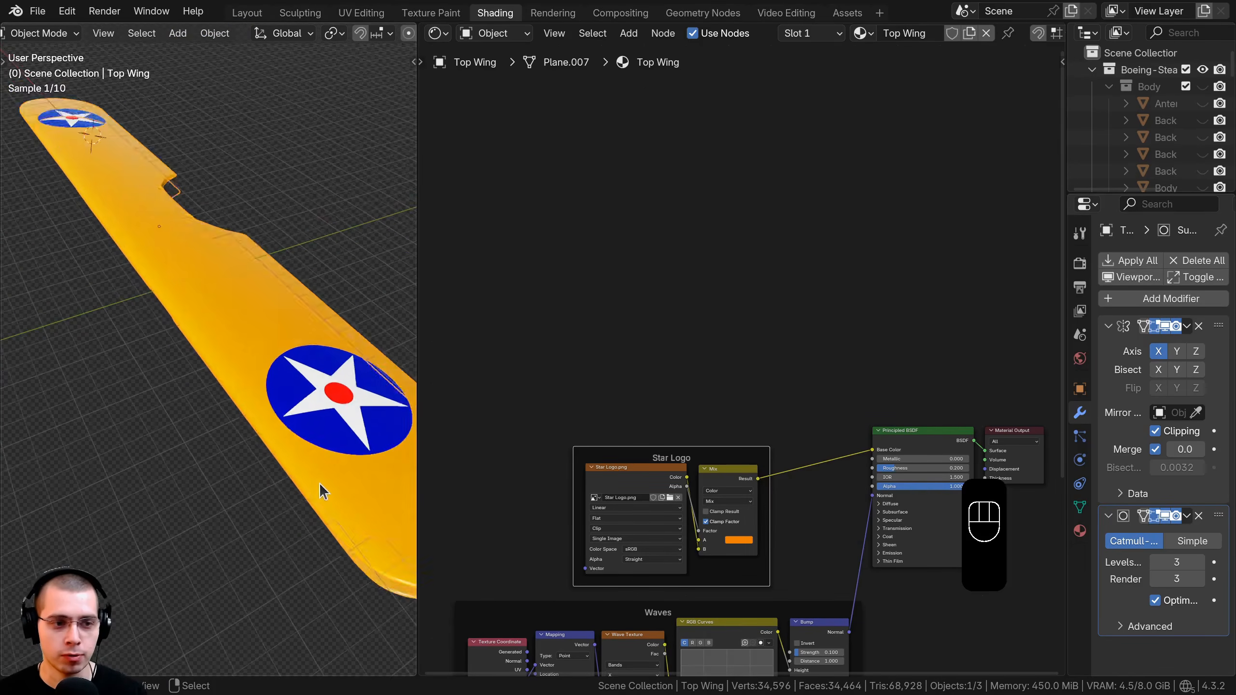
{"action": "middle_click_drag", "start_coordinate": [321, 491], "coordinate": [207, 433]}
{"action": "middle_click_drag", "start_coordinate": [206, 434], "coordinate": [272, 413], "text": "shift"}
{"action": "middle_click_drag", "start_coordinate": [272, 414], "coordinate": [166, 422], "text": "shift"}
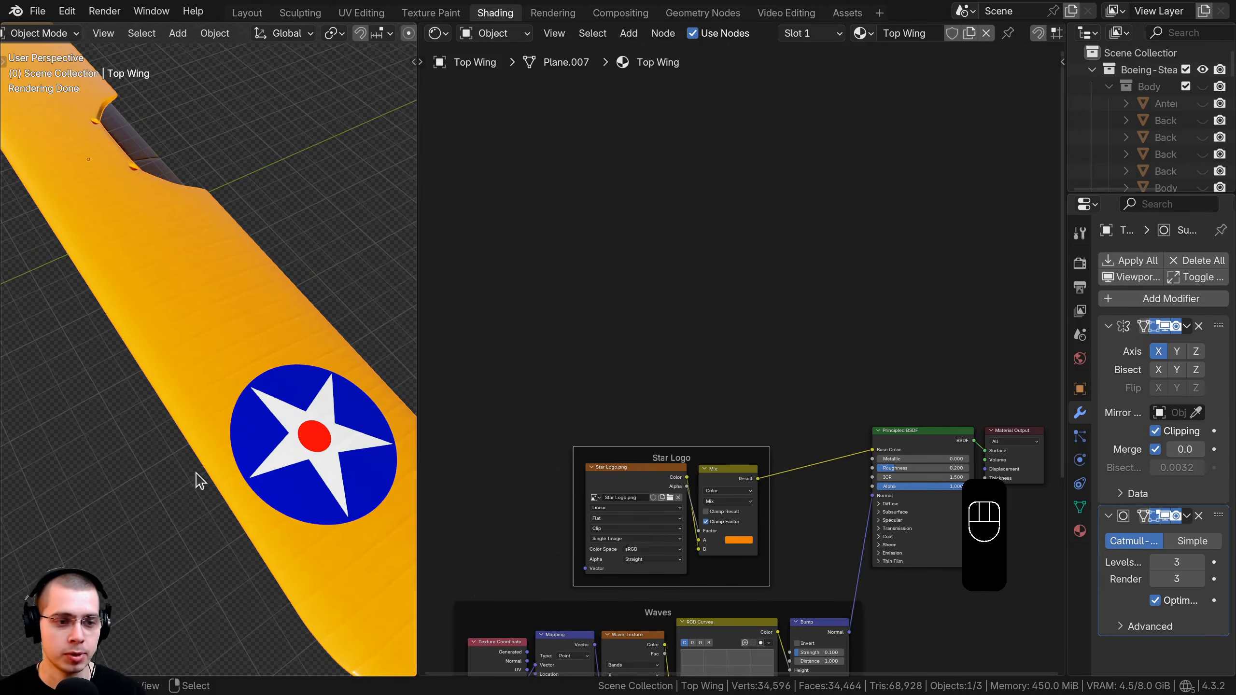
{"action": "scroll", "coordinate": [163, 282], "scroll_direction": "up", "scroll_amount": 1}
{"action": "scroll", "coordinate": [275, 327], "scroll_direction": "down", "scroll_amount": 1}
{"action": "middle_click_drag", "start_coordinate": [279, 328], "coordinate": [267, 329]}
{"action": "scroll", "coordinate": [637, 336], "scroll_direction": "down", "scroll_amount": 1}
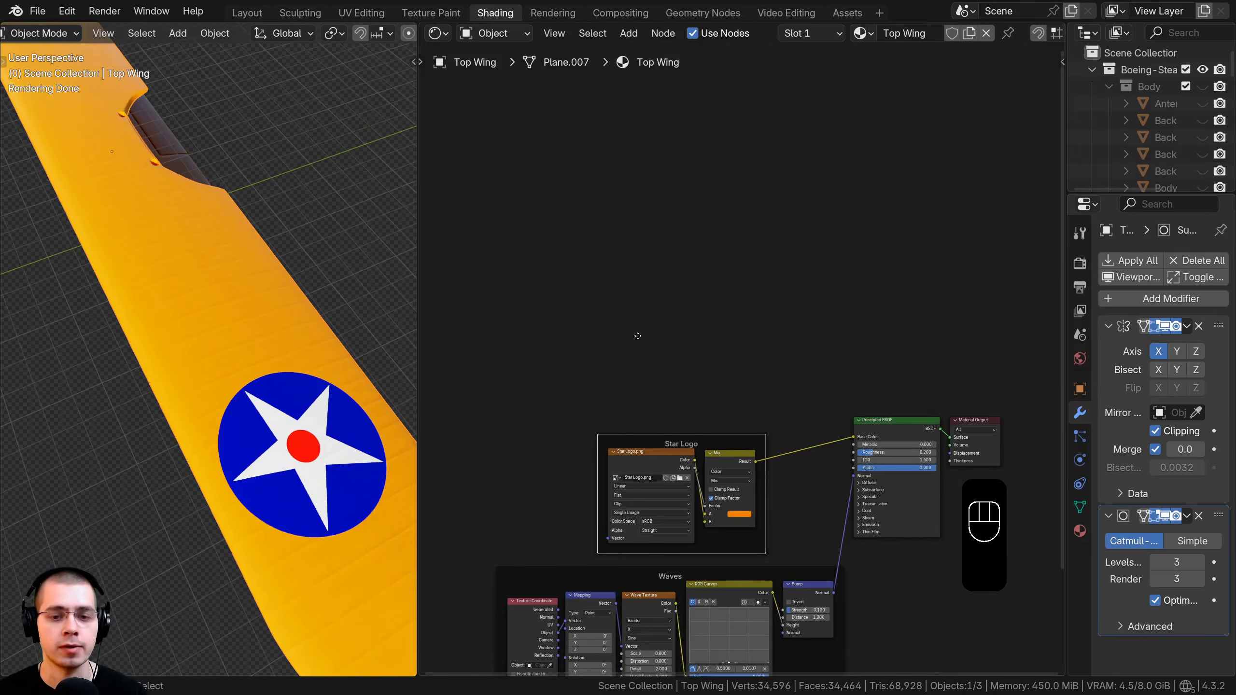
{"action": "middle_click_drag", "start_coordinate": [677, 282], "coordinate": [732, 269]}
Add a Noise Texture node and preview it on the wing.
{"action": "key", "text": "shift+a"}
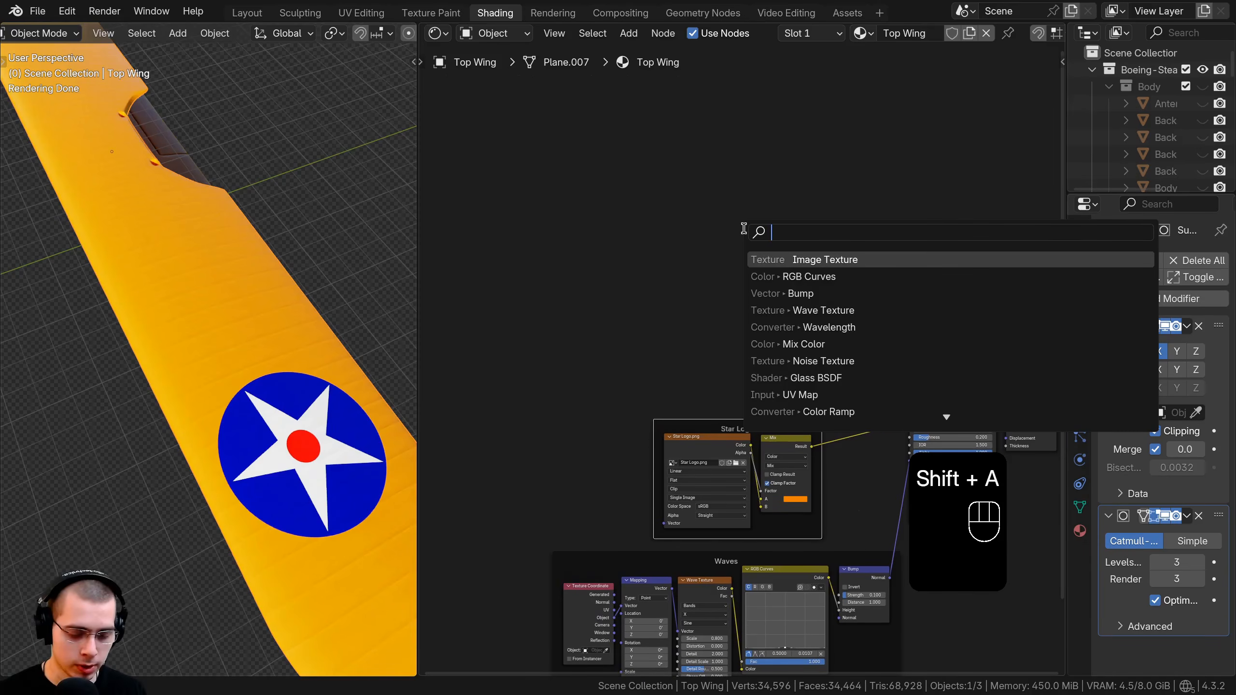
{"action": "type", "text": "noi"}
{"action": "key", "text": "Return"}
{"action": "left_click", "coordinate": [679, 234]}
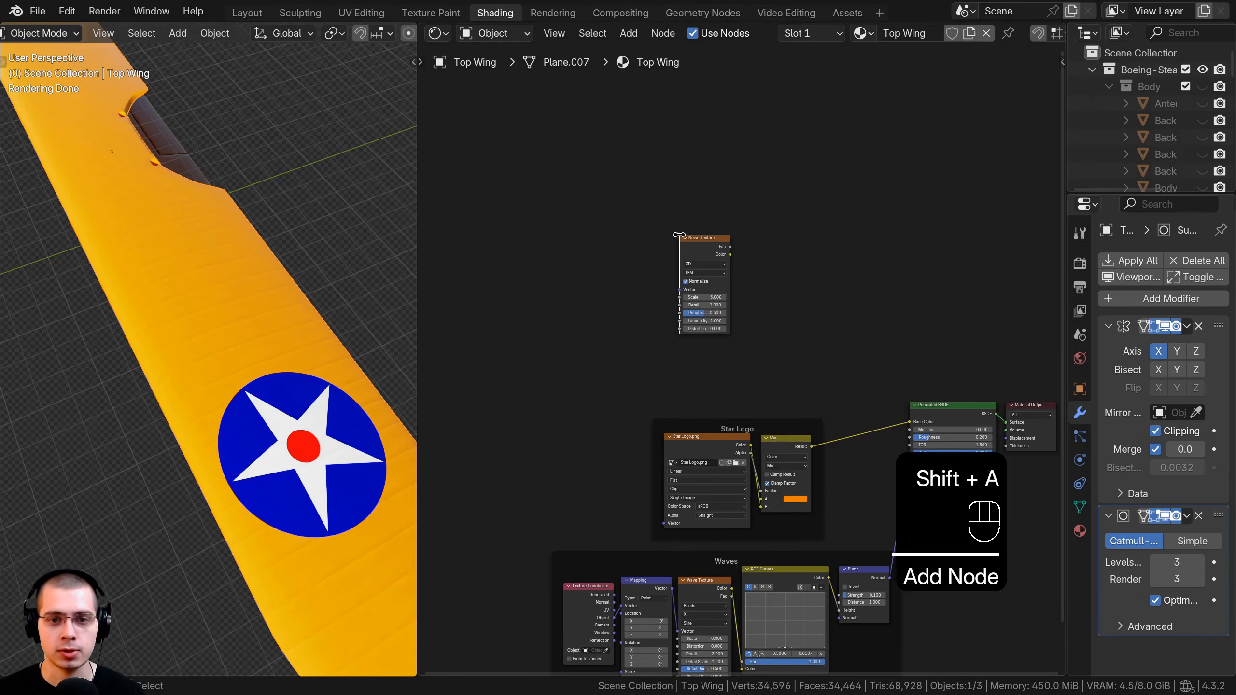
{"action": "scroll", "coordinate": [682, 244], "scroll_direction": "up", "scroll_amount": 1}
{"action": "left_click", "coordinate": [706, 260], "text": "ctrl+shift"}
Add Mapping and Texture Coordinate nodes, feeding Object coordinates into the Mapping vector.
{"action": "key", "text": "ctrl+t"}
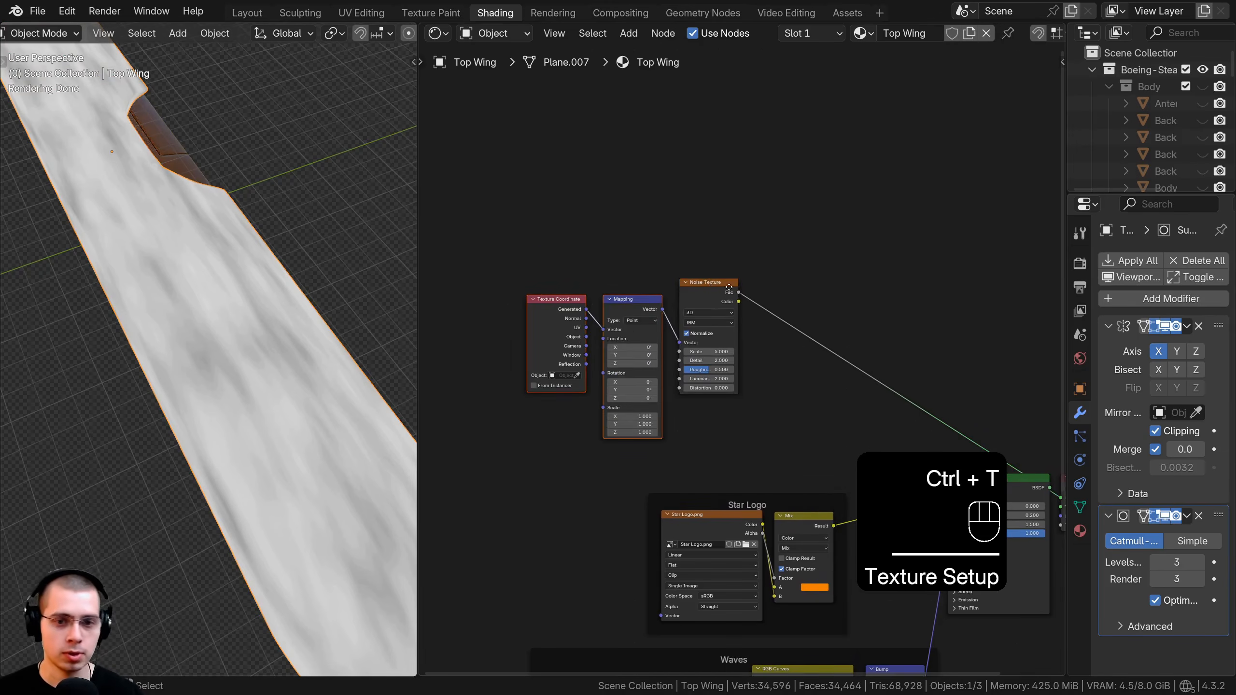
{"action": "scroll", "coordinate": [643, 378], "scroll_direction": "up", "scroll_amount": 3}
{"action": "key", "text": "a"}
{"action": "mouse_move", "coordinate": [537, 299]}
{"action": "left_mouse_down"}
{"action": "mouse_move", "coordinate": [567, 286]}
{"action": "mouse_move", "coordinate": [521, 282]}
{"action": "left_mouse_up"}
{"action": "middle_click_drag", "start_coordinate": [835, 272], "coordinate": [818, 313]}
{"action": "left_click_drag", "start_coordinate": [752, 256], "coordinate": [747, 263]}
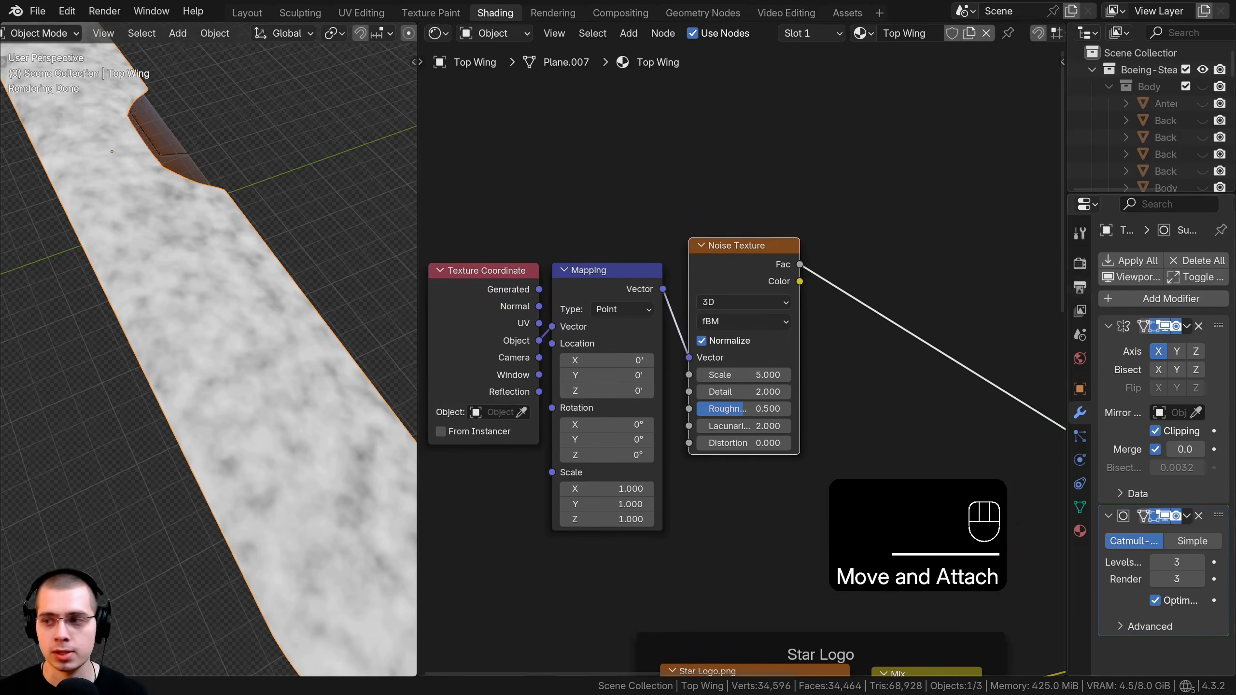
{"action": "scroll", "coordinate": [657, 409], "scroll_direction": "up", "scroll_amount": 2}
Set the noise Scale to 12, Detail to 10 and Roughness to 1.0.
{"action": "left_click", "coordinate": [759, 334]}
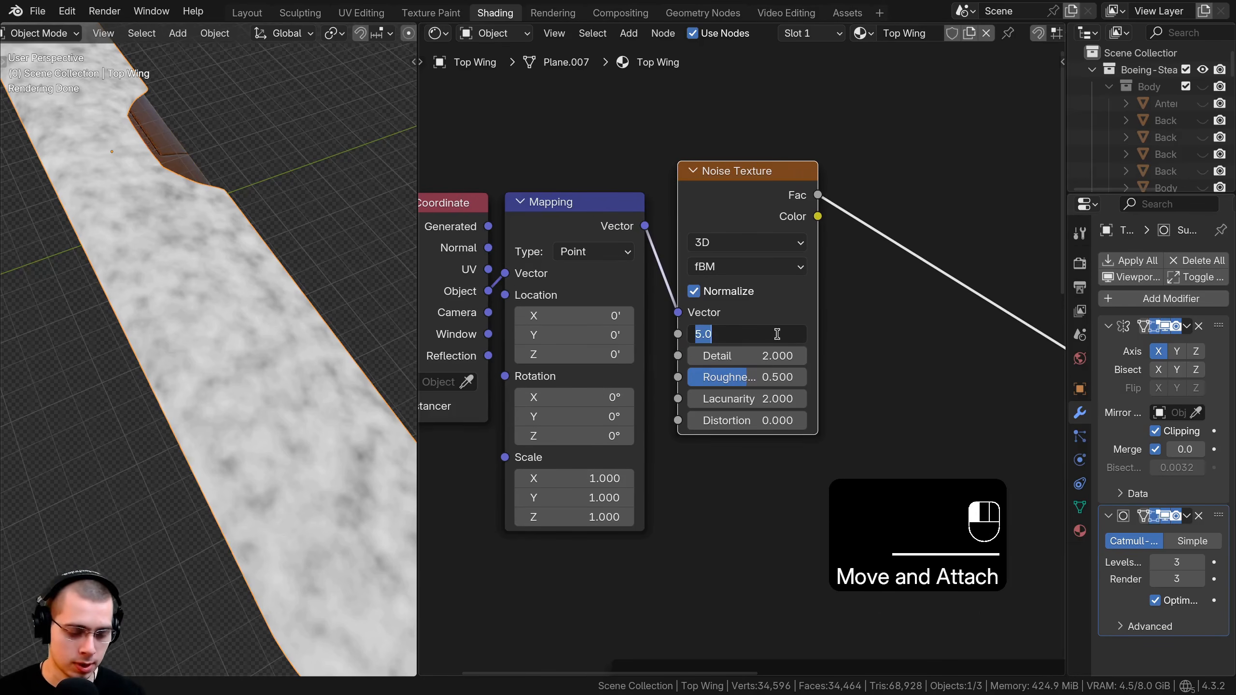
{"action": "type", "text": "12"}
{"action": "key", "text": "Return"}
{"action": "left_click", "coordinate": [776, 354]}
{"action": "type", "text": "1"}
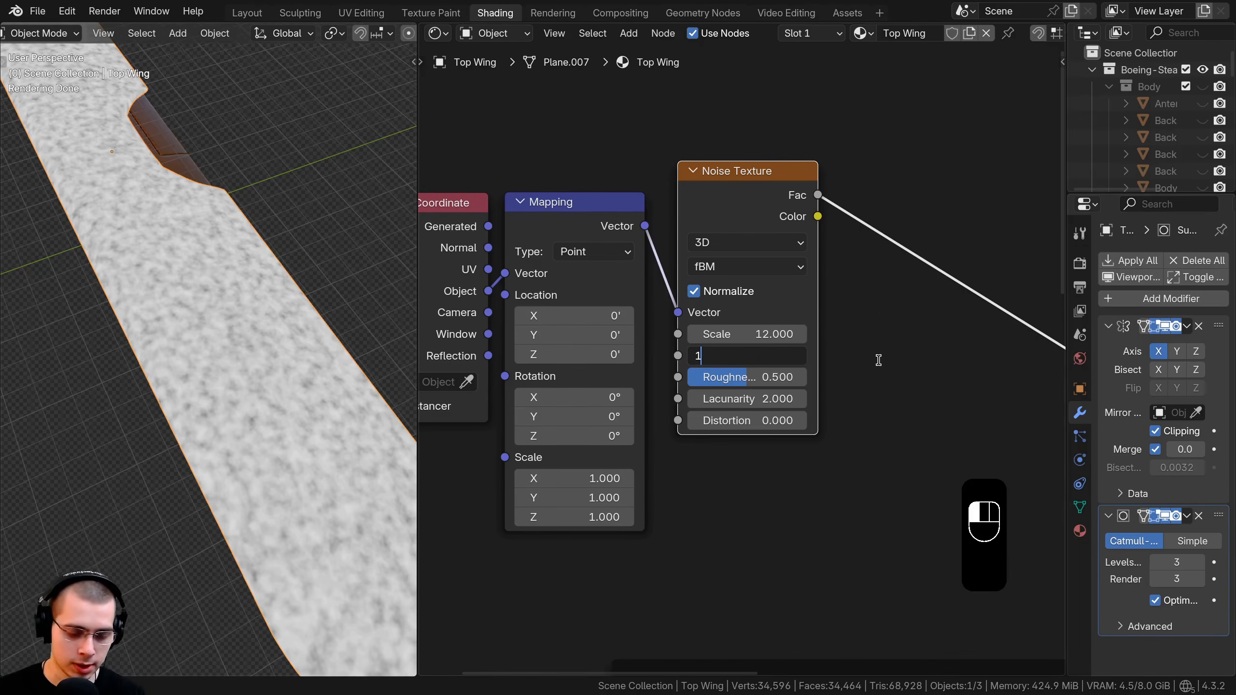
{"action": "type", "text": "0"}
{"action": "key", "text": "Return"}
{"action": "left_click_drag", "start_coordinate": [769, 381], "coordinate": [837, 381]}
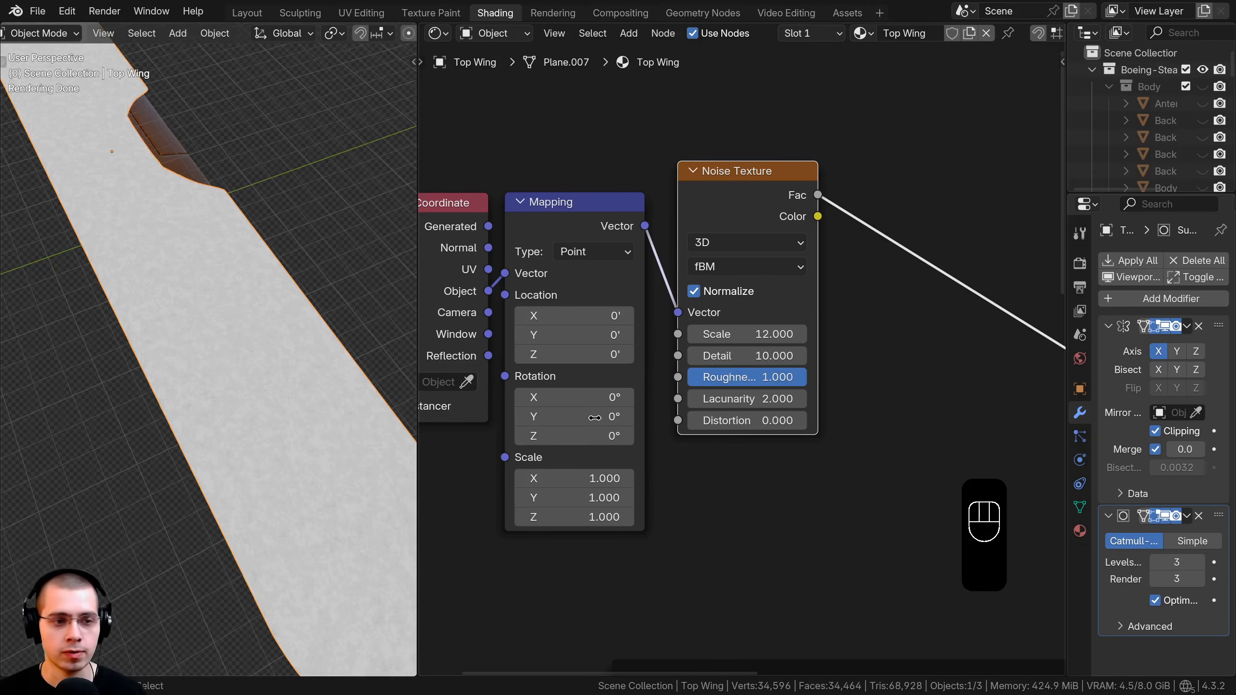
Orbit to inspect the noise on the wing and tuck the Noise Texture beside Mapping.
{"action": "middle_click_drag", "start_coordinate": [134, 421], "coordinate": [259, 430]}
{"action": "middle_click_drag", "start_coordinate": [262, 247], "coordinate": [263, 414]}
{"action": "scroll", "coordinate": [263, 409], "scroll_direction": "up", "scroll_amount": 1}
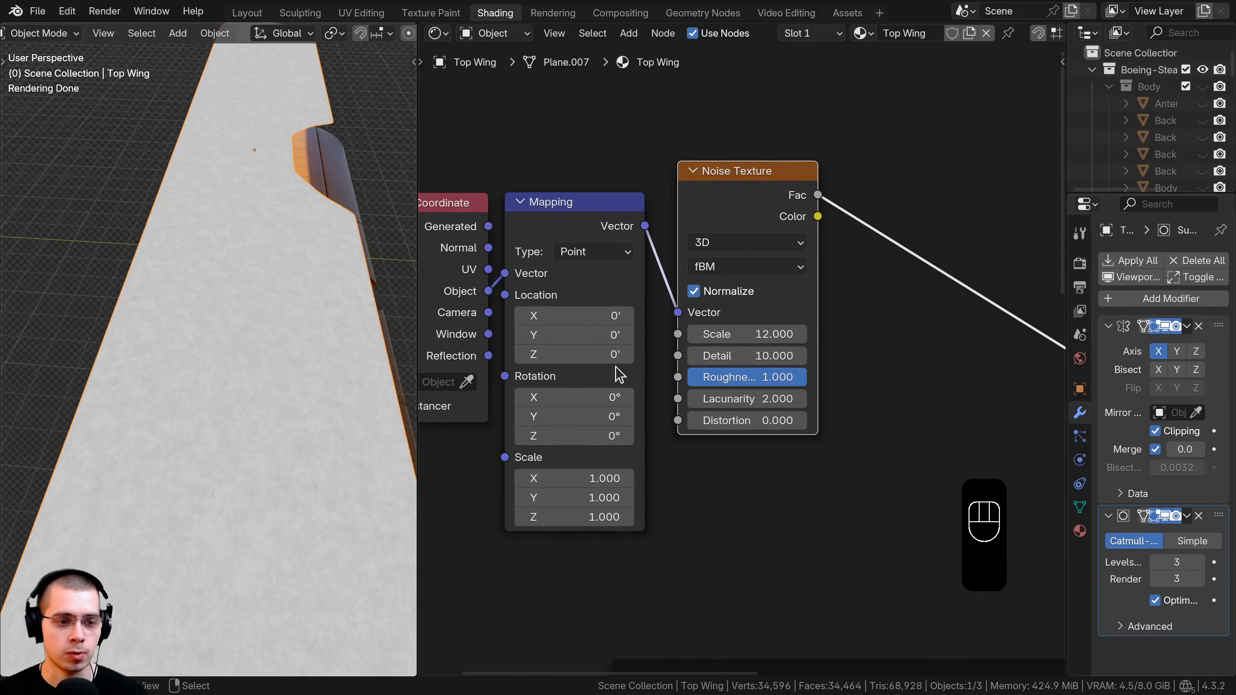
{"action": "scroll", "coordinate": [752, 351], "scroll_direction": "down", "scroll_amount": 2}
{"action": "left_click_drag", "start_coordinate": [727, 231], "coordinate": [718, 248]}
{"action": "scroll", "coordinate": [627, 363], "scroll_direction": "down", "scroll_amount": 3}
Add a Gradient Texture node below the Noise Texture.
{"action": "key", "text": "shift+a"}
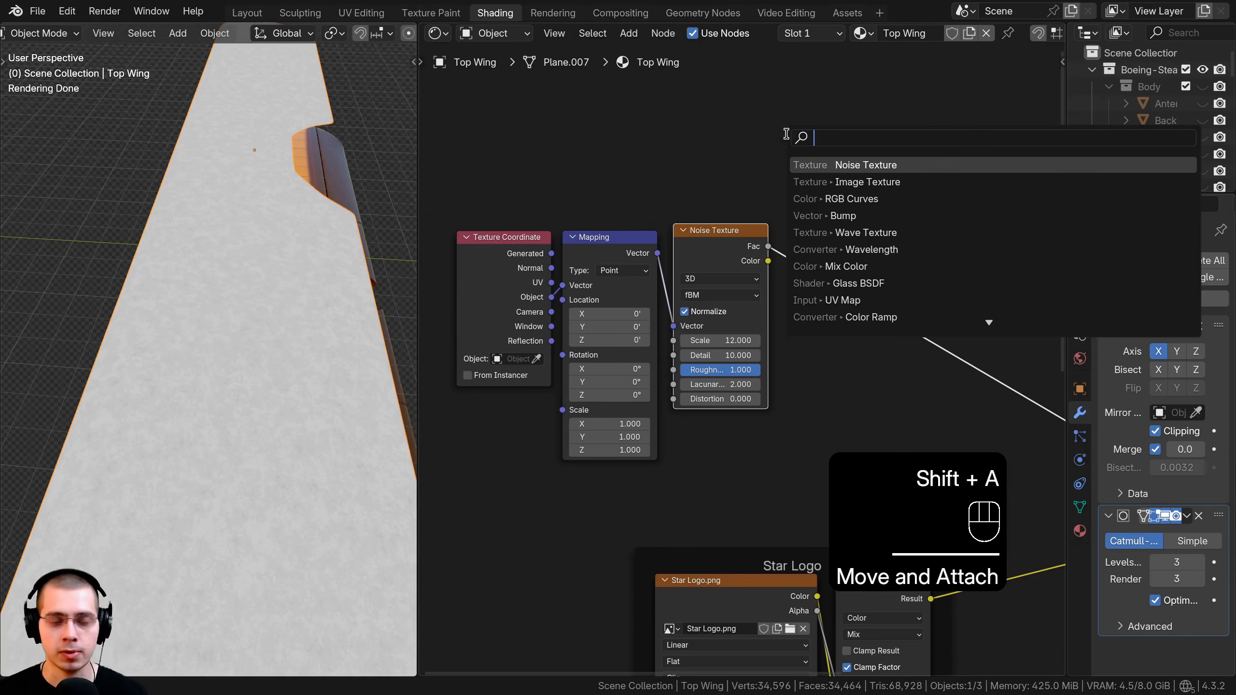
{"action": "type", "text": "gra"}
{"action": "left_click", "coordinate": [852, 167]}
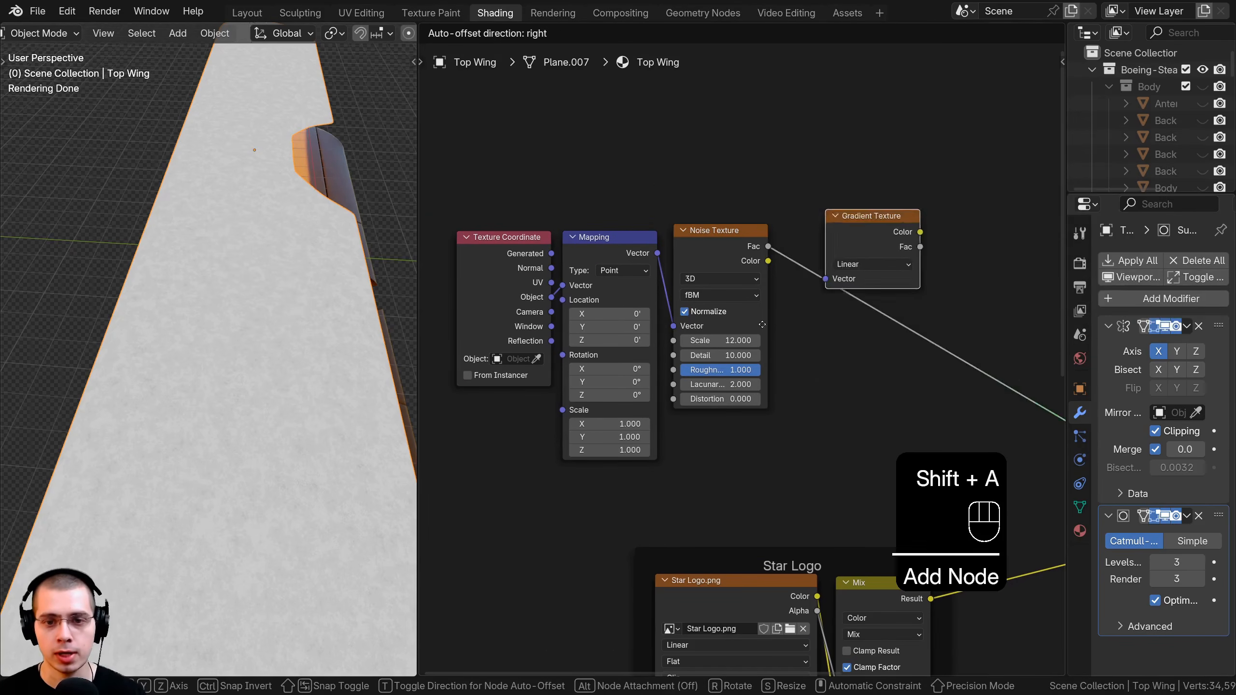
{"action": "left_click", "coordinate": [724, 453]}
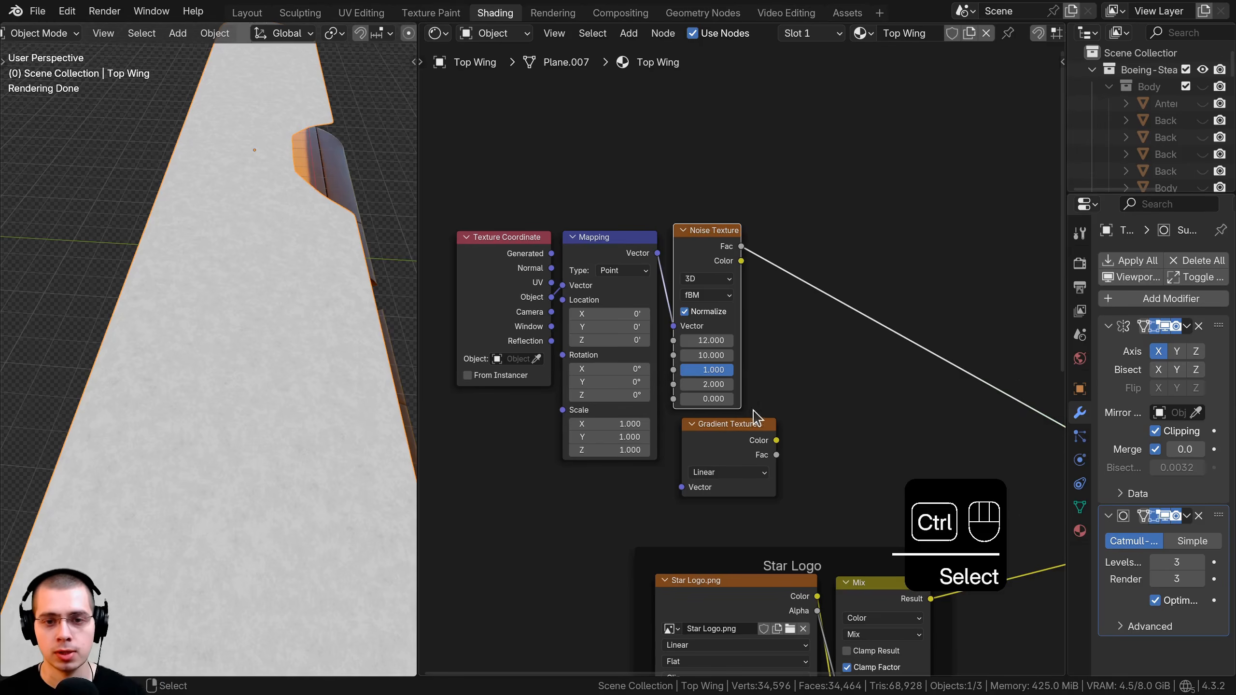
{"action": "key", "text": "ctrl+z"}
Feed the Mapping vector into the Gradient Texture and preview it on the wing.
{"action": "left_click_drag", "start_coordinate": [796, 380], "coordinate": [712, 442]}
{"action": "left_click", "coordinate": [585, 240]}
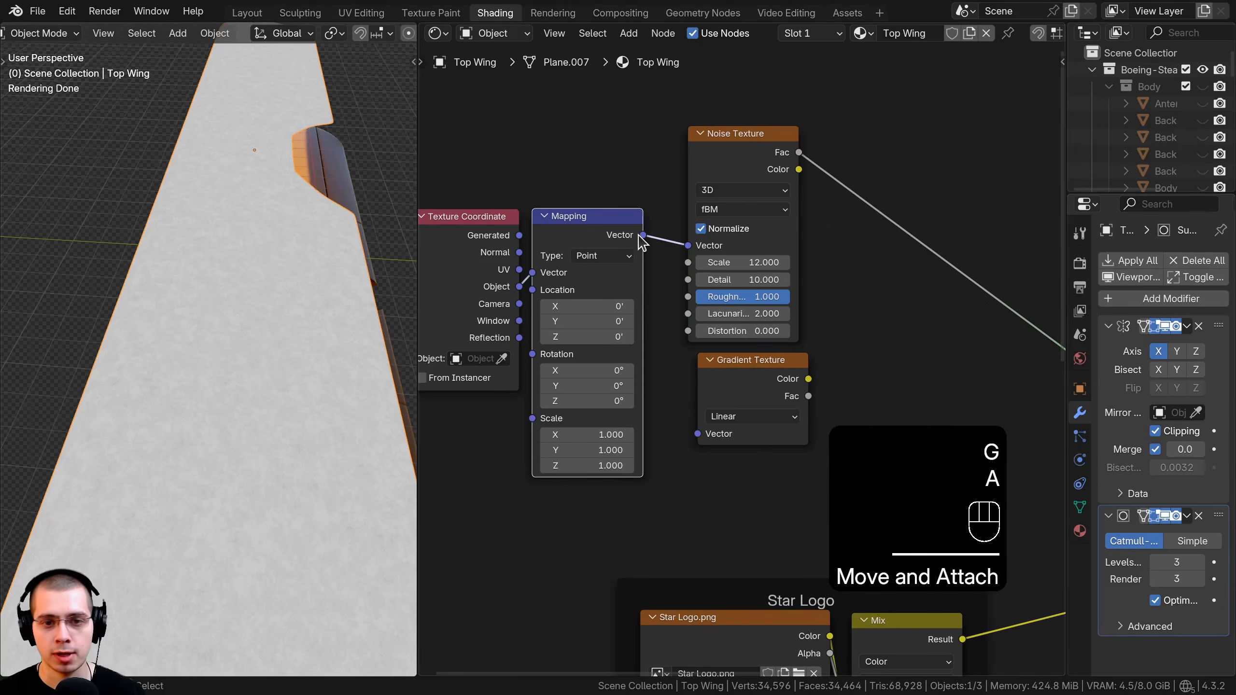
{"action": "left_click_drag", "start_coordinate": [642, 236], "coordinate": [728, 416]}
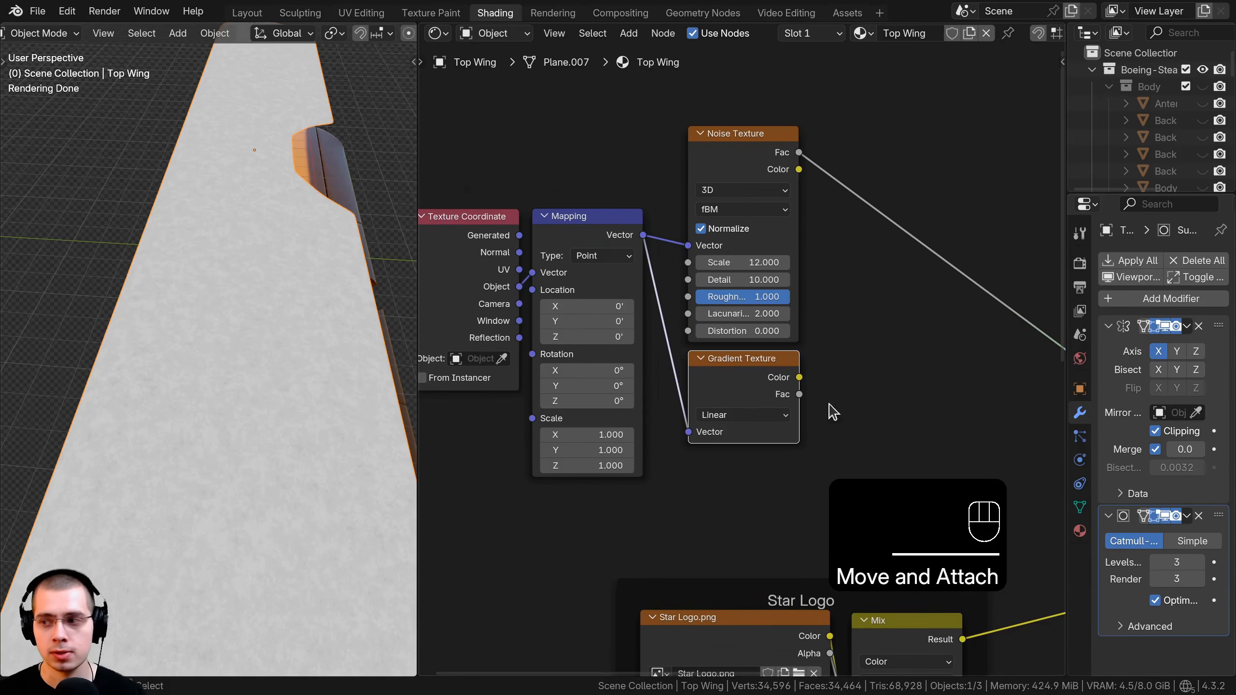
{"action": "middle_click_drag", "start_coordinate": [833, 411], "coordinate": [871, 361]}
{"action": "left_click", "coordinate": [800, 326], "text": "ctrl+shift"}
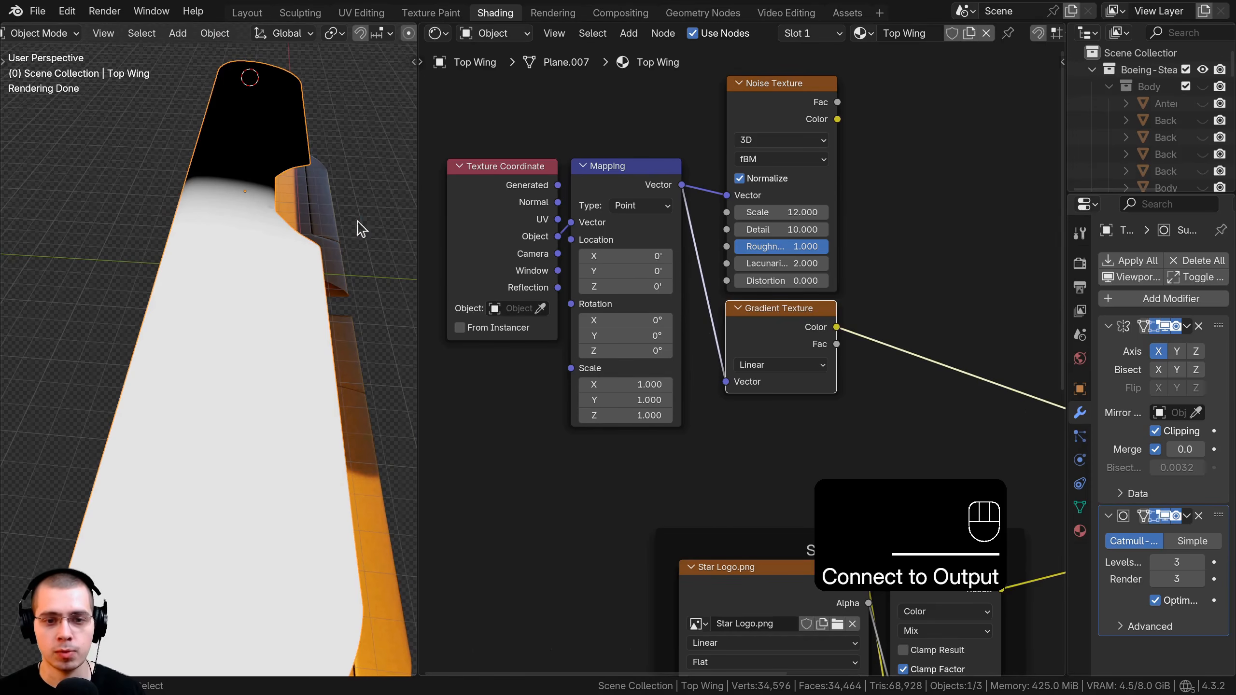
Set the Mapping node's Z rotation to 90°.
{"action": "middle_click_drag", "start_coordinate": [695, 338], "coordinate": [709, 349]}
{"action": "left_click_drag", "start_coordinate": [653, 204], "coordinate": [667, 200]}
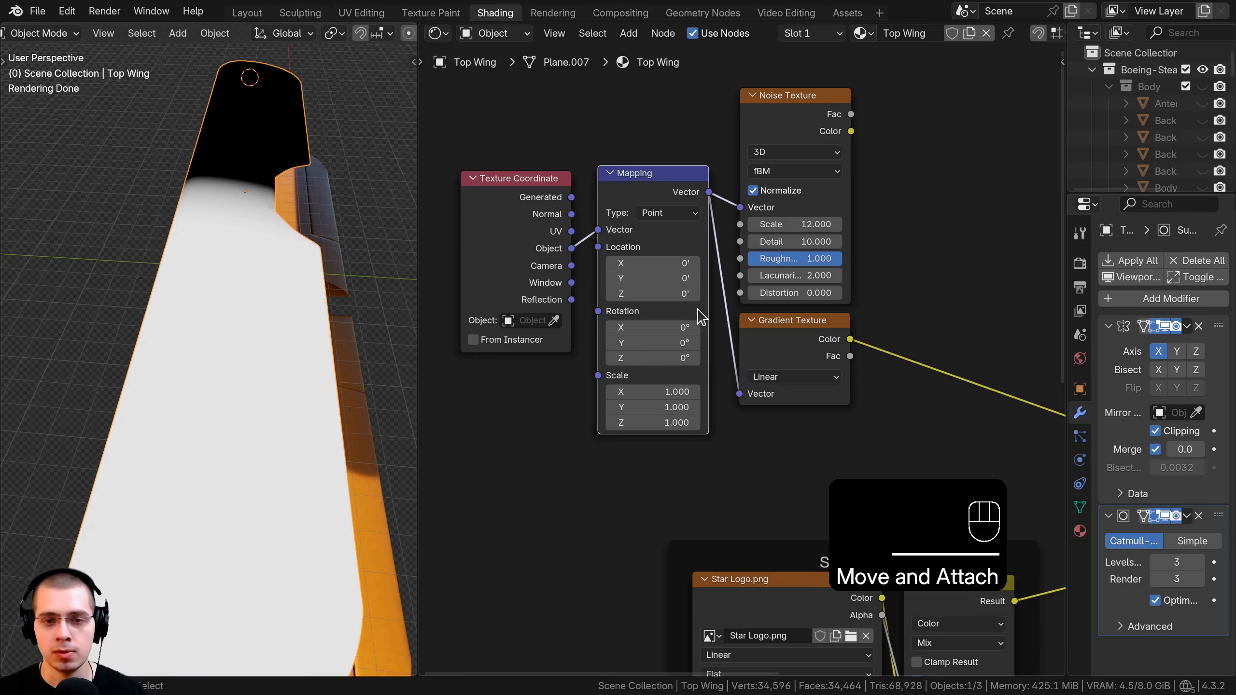
{"action": "scroll", "coordinate": [642, 331], "scroll_direction": "up", "scroll_amount": 3}
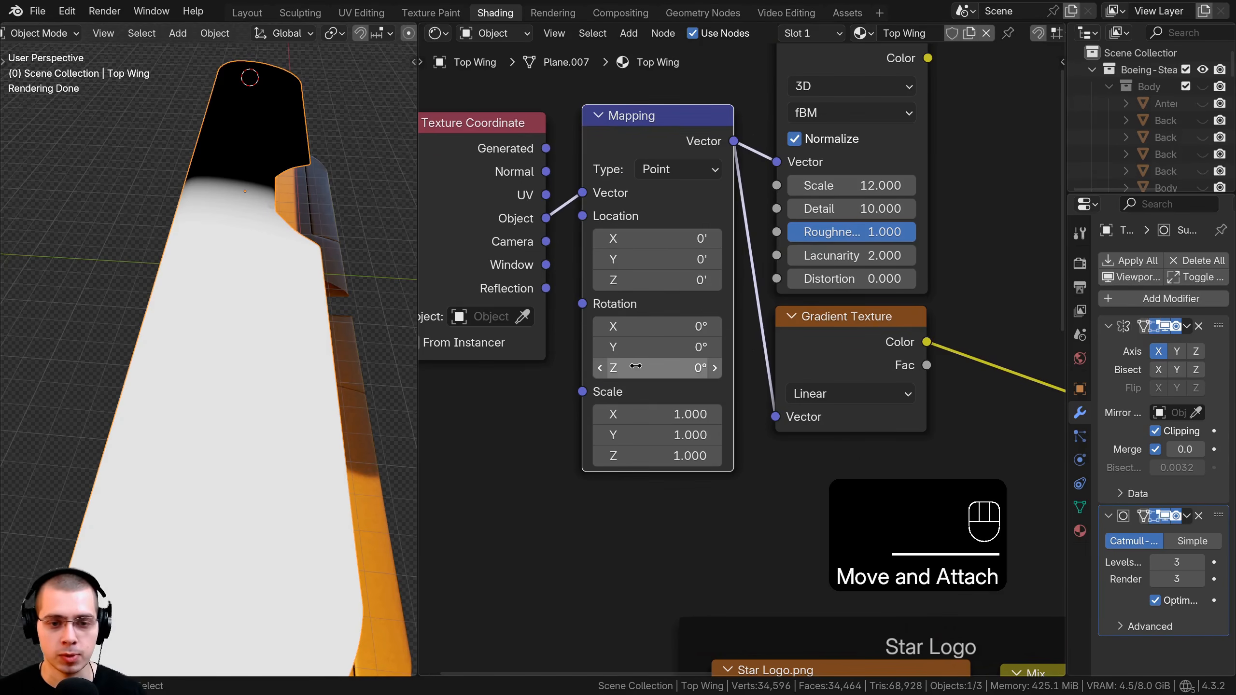
{"action": "left_click_drag", "start_coordinate": [635, 366], "coordinate": [644, 368]}
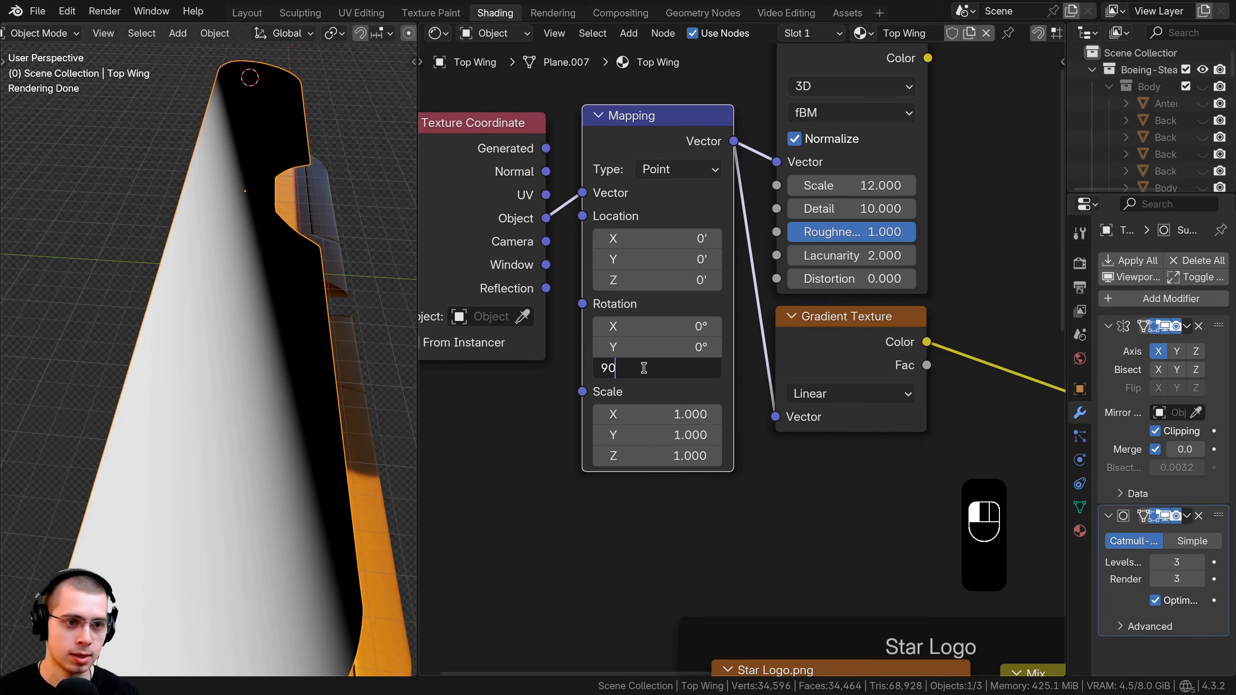
{"action": "type", "text": "90"}
{"action": "key", "text": "Return"}
Tidy the Mapping and Texture Coordinate node layout while checking the whole wing.
{"action": "middle_click_drag", "start_coordinate": [229, 312], "coordinate": [178, 185], "text": "shift"}
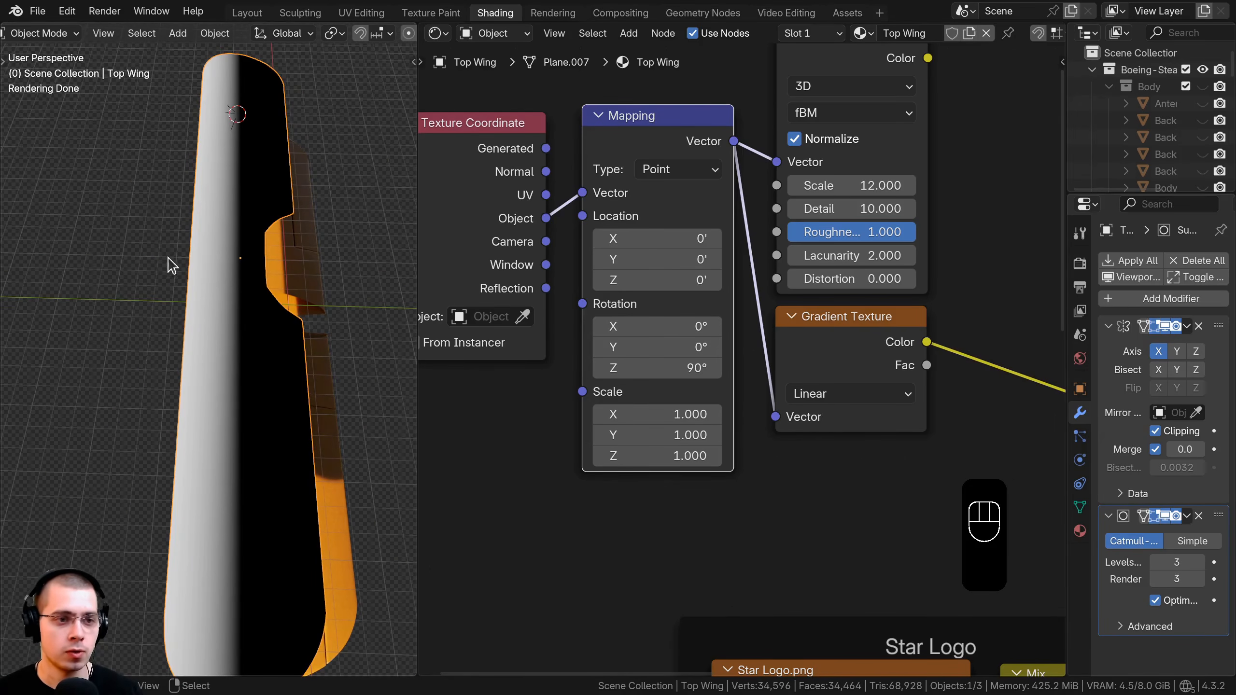
{"action": "scroll", "coordinate": [725, 224], "scroll_direction": "down", "scroll_amount": 2}
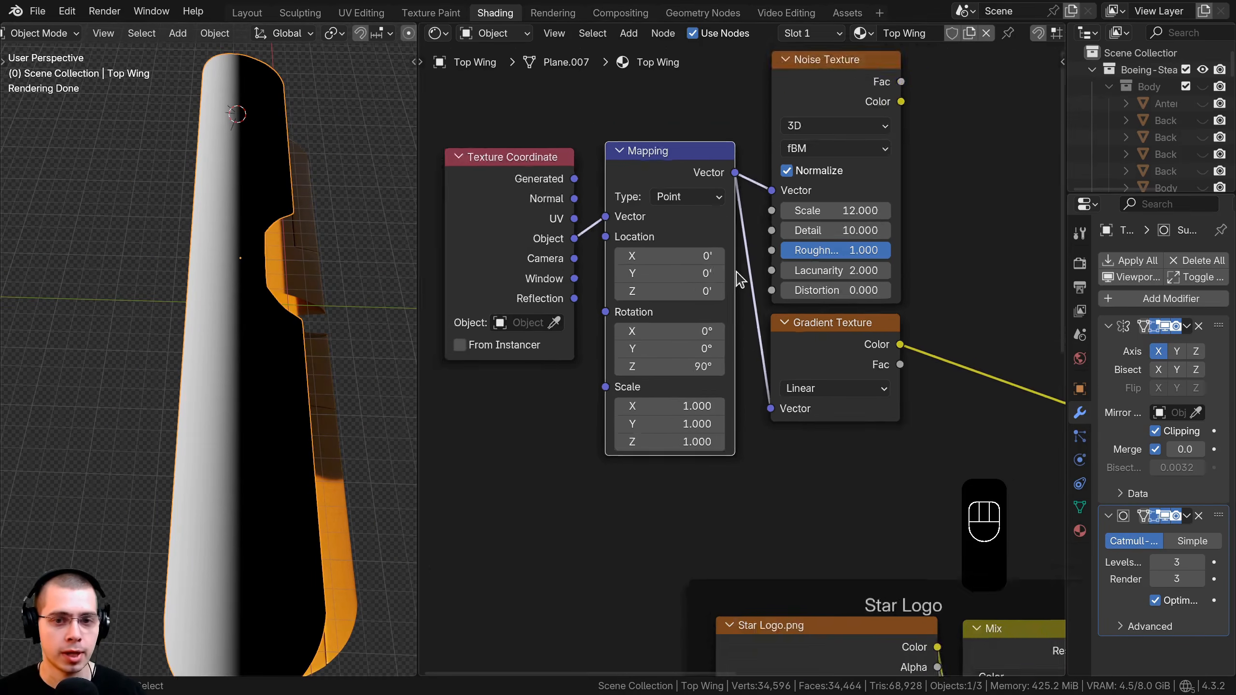
{"action": "scroll", "coordinate": [706, 448], "scroll_direction": "up", "scroll_amount": 1}
{"action": "scroll", "coordinate": [698, 337], "scroll_direction": "up", "scroll_amount": 1}
{"action": "middle_click_drag", "start_coordinate": [698, 337], "coordinate": [679, 325]}
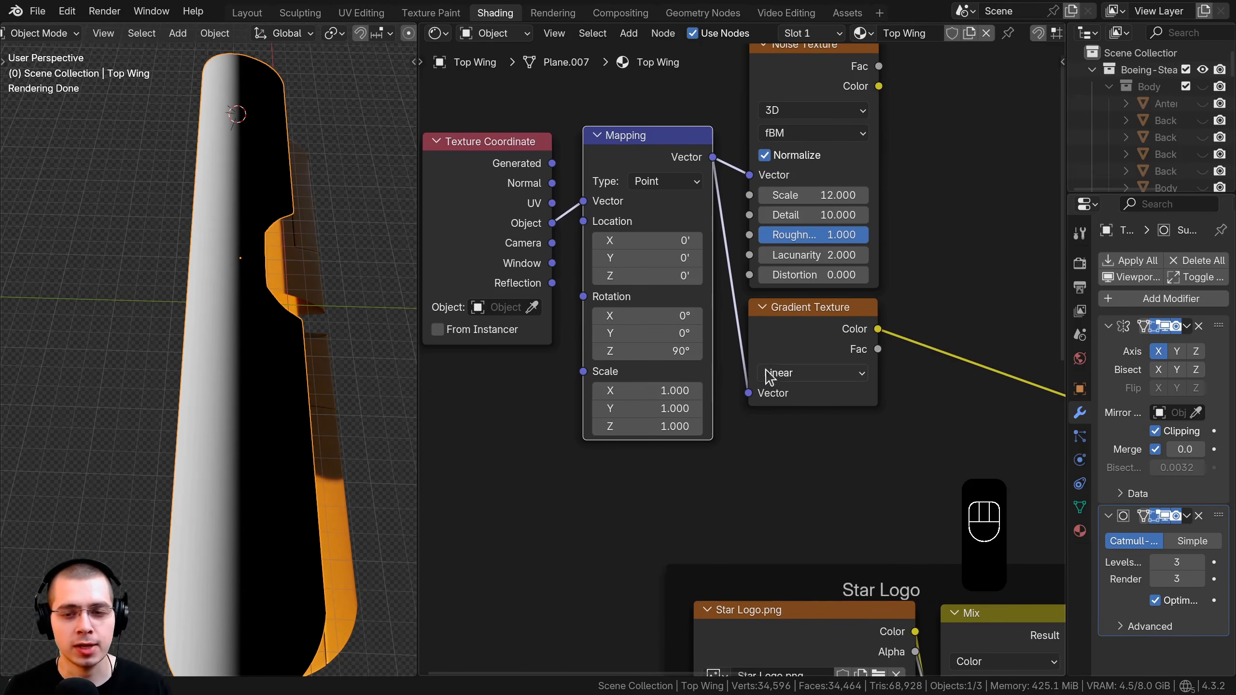
{"action": "scroll", "coordinate": [803, 328], "scroll_direction": "down", "scroll_amount": 4}
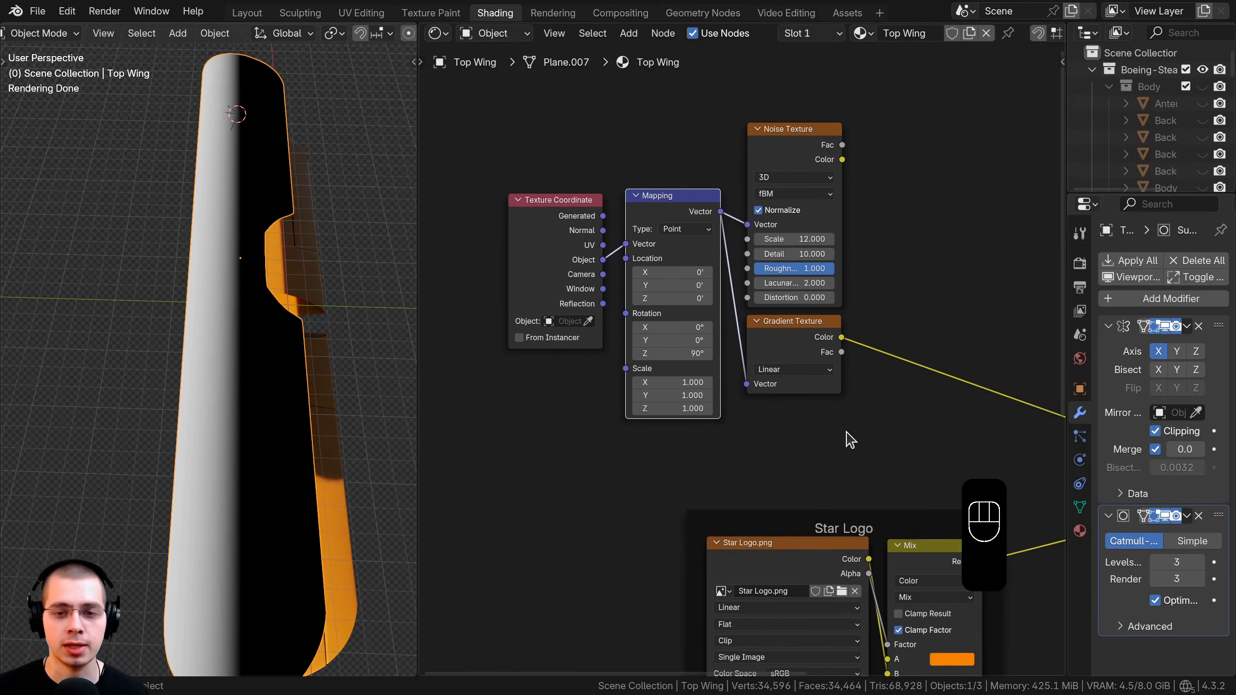
{"action": "middle_click_drag", "start_coordinate": [831, 342], "coordinate": [774, 347]}
{"action": "key", "text": "a"}
{"action": "key", "text": "a"}
{"action": "left_click_drag", "start_coordinate": [603, 217], "coordinate": [541, 207]}
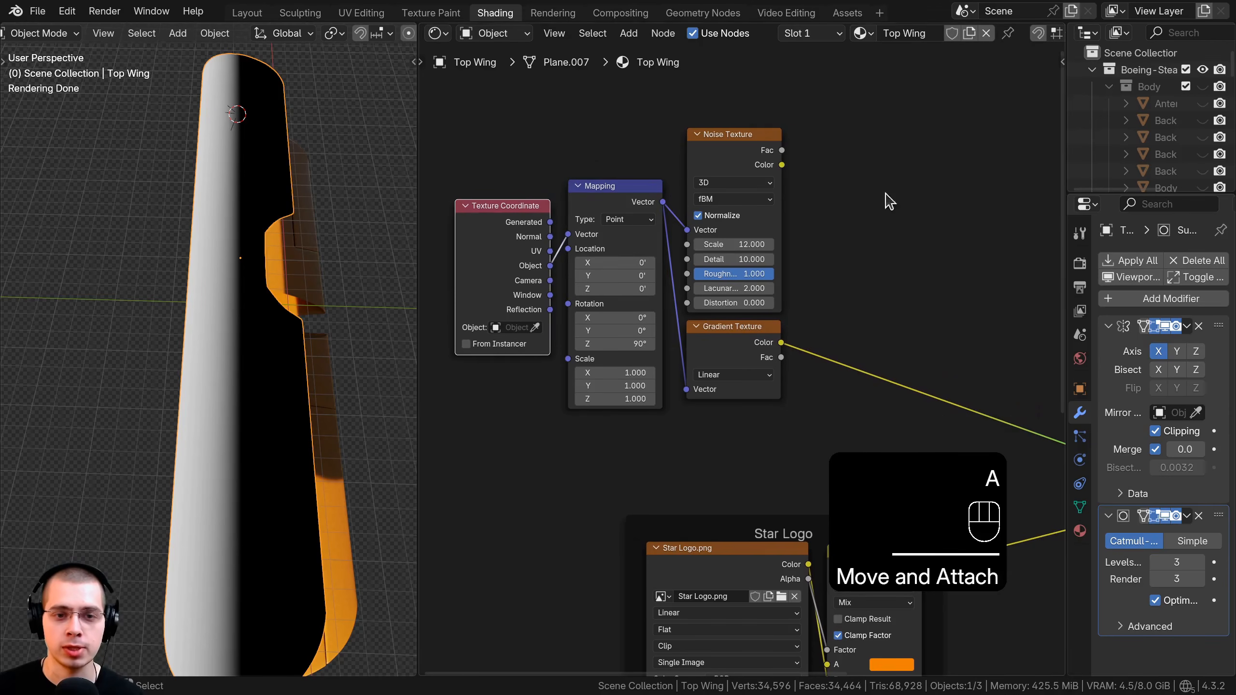
{"action": "middle_click_drag", "start_coordinate": [771, 260], "coordinate": [730, 268]}
{"action": "middle_click_drag", "start_coordinate": [847, 243], "coordinate": [859, 253]}
{"action": "middle_click_drag", "start_coordinate": [941, 263], "coordinate": [938, 268]}
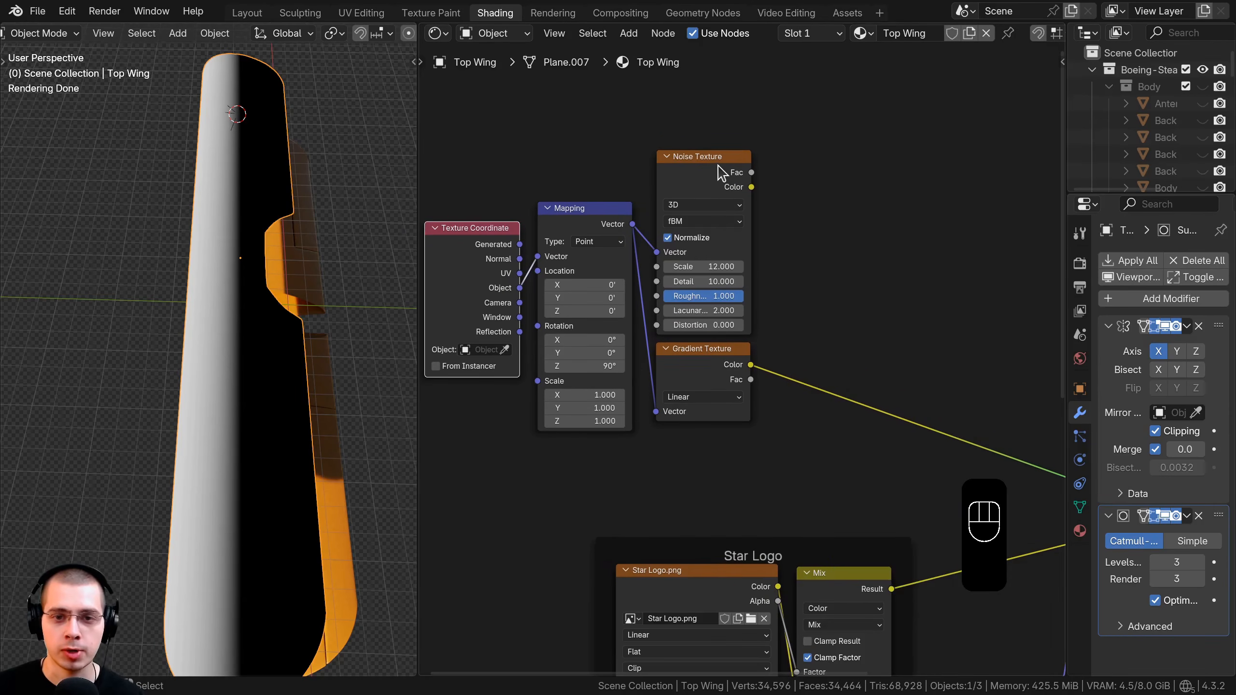
Compare the noise and gradient previews on the wing.
{"action": "left_click", "coordinate": [719, 172], "text": "ctrl+shift"}
{"action": "left_click", "coordinate": [717, 362], "text": "ctrl+shift"}
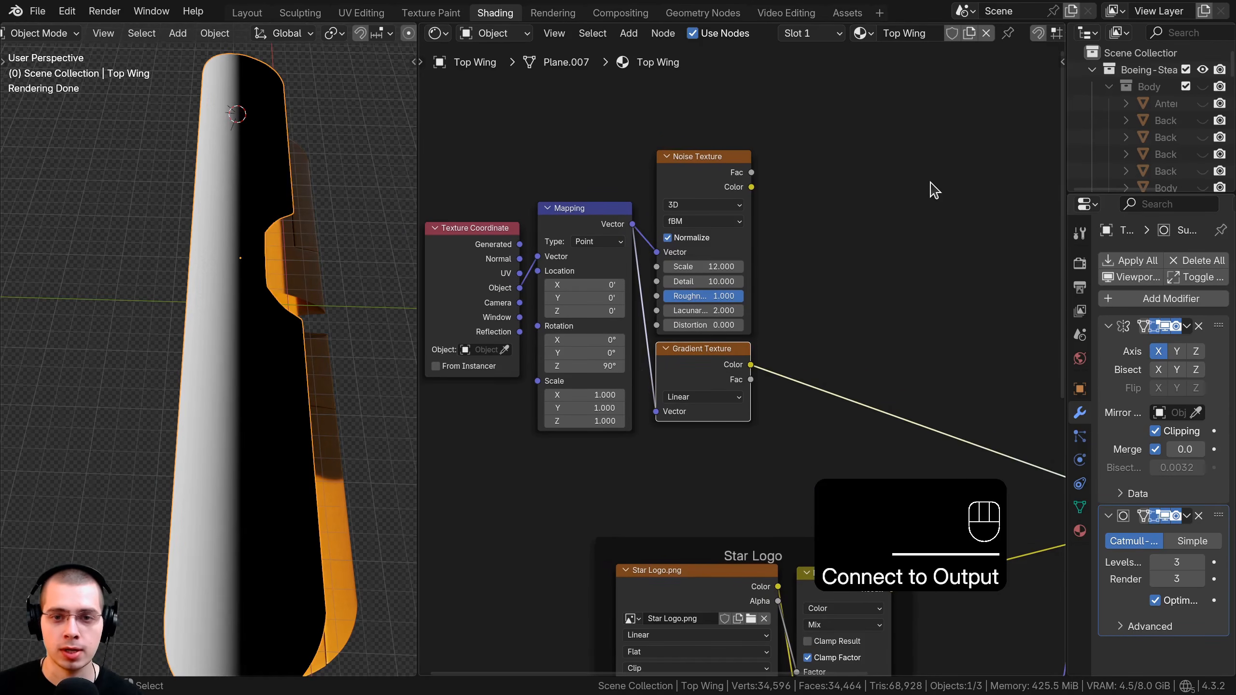
{"action": "key", "text": "shift+a"}
Add a Mix node with Noise in A and the Gradient in B, previewed on the wing.
{"action": "type", "text": "mix"}
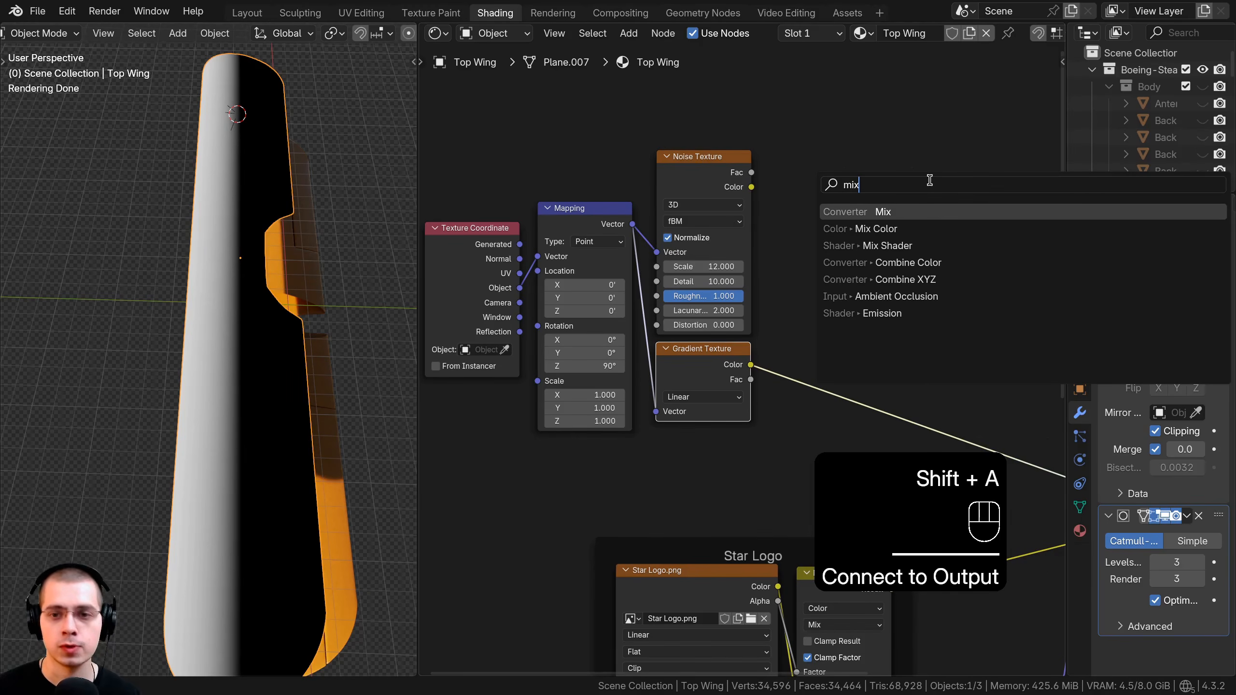
{"action": "key", "text": "Return"}
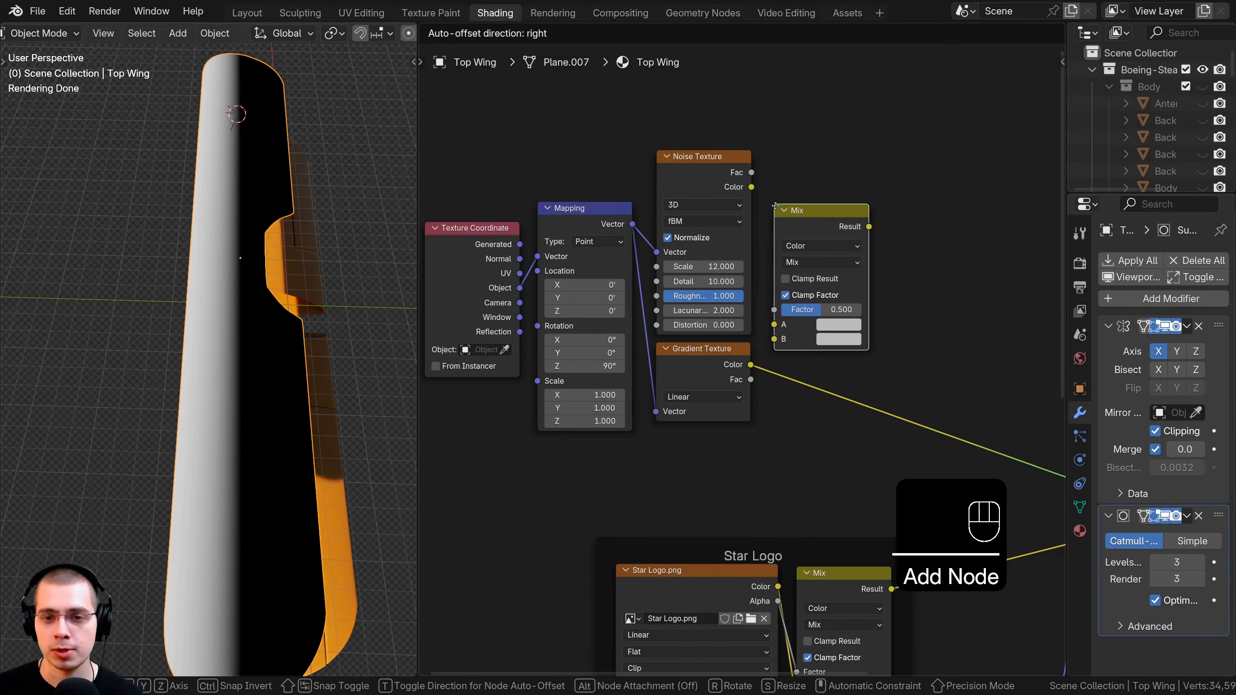
{"action": "left_click", "coordinate": [783, 204]}
{"action": "scroll", "coordinate": [729, 229], "scroll_direction": "up", "scroll_amount": 1}
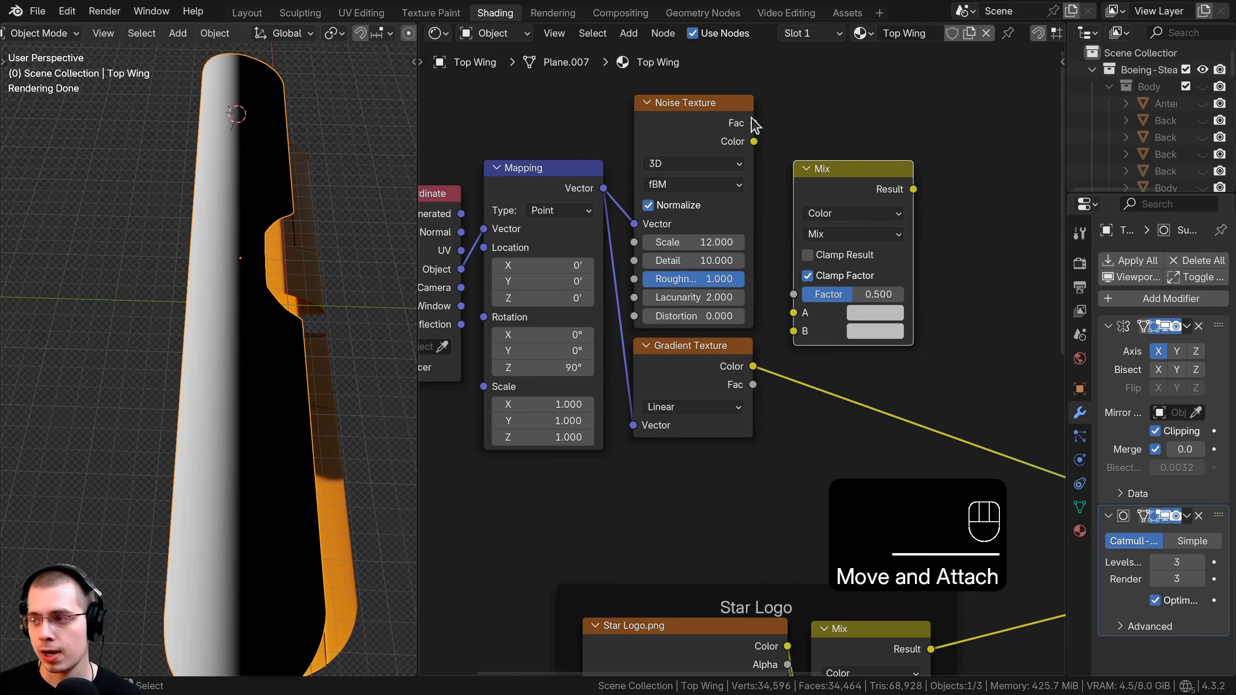
{"action": "left_click_drag", "start_coordinate": [754, 124], "coordinate": [794, 313]}
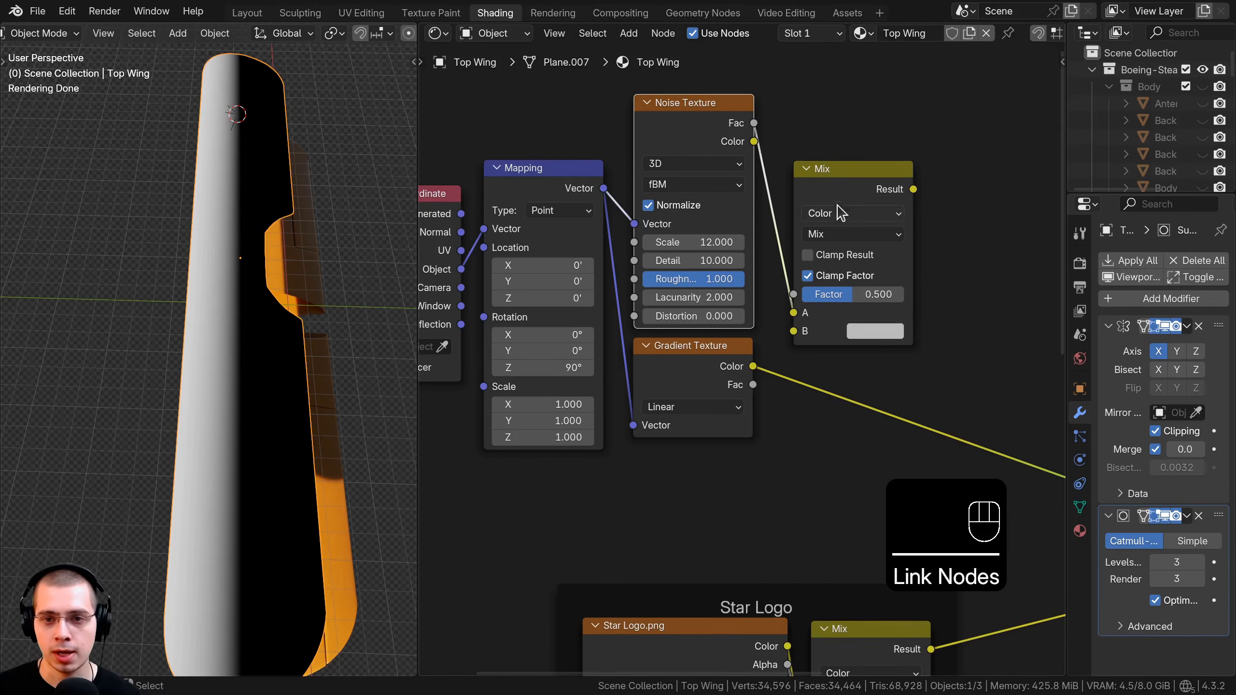
{"action": "left_click_drag", "start_coordinate": [751, 372], "coordinate": [809, 325]}
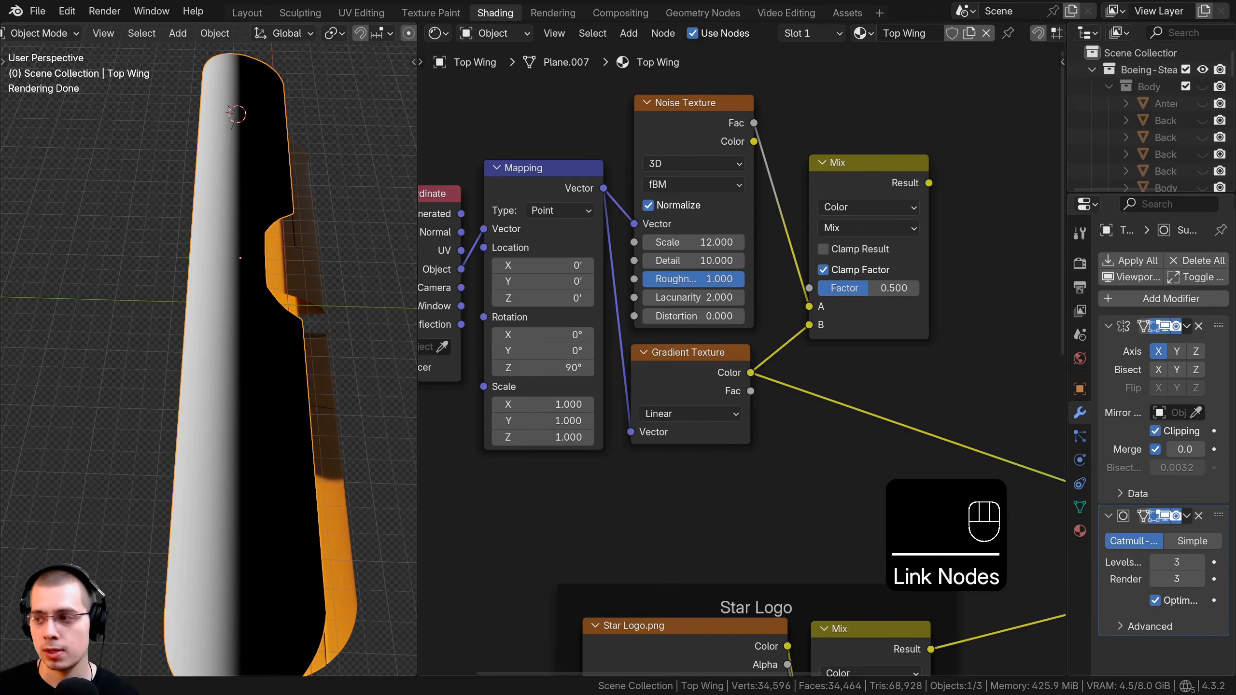
{"action": "left_click", "coordinate": [878, 179], "text": "ctrl+shift"}
{"action": "scroll", "coordinate": [157, 385], "scroll_direction": "up", "scroll_amount": 3}
{"action": "middle_click_drag", "start_coordinate": [198, 401], "coordinate": [155, 237]}
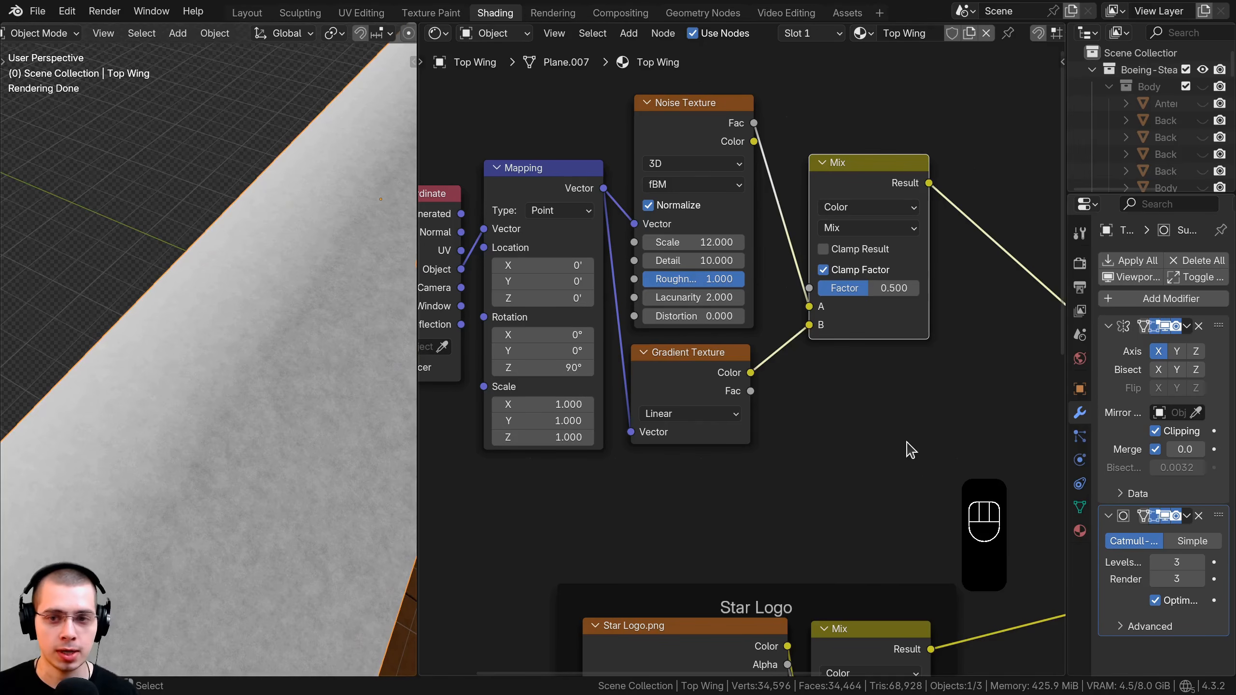
Set the Mix to Linear Light at factor 1.0 and inspect the wing's ragged edge.
{"action": "scroll", "coordinate": [882, 453], "scroll_direction": "up", "scroll_amount": 1}
{"action": "left_click", "coordinate": [836, 231]}
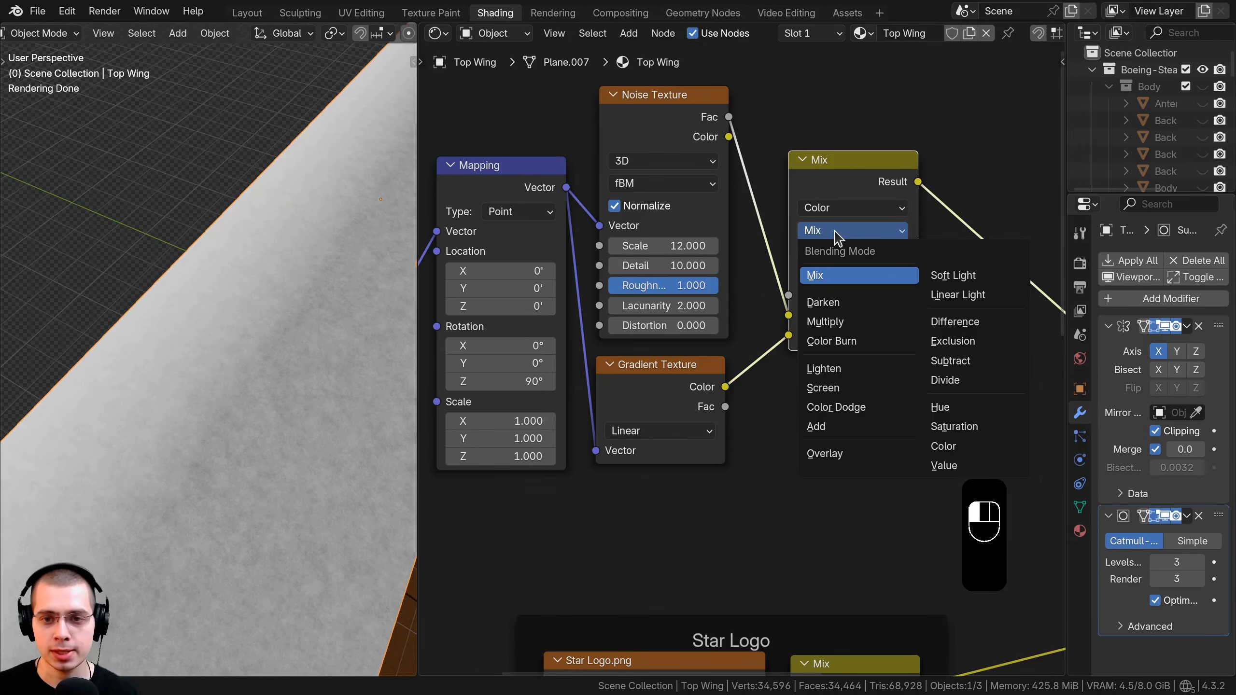
{"action": "left_click", "coordinate": [977, 293]}
{"action": "middle_click_drag", "start_coordinate": [307, 394], "coordinate": [360, 380]}
{"action": "left_click_drag", "start_coordinate": [832, 298], "coordinate": [889, 298]}
{"action": "scroll", "coordinate": [308, 321], "scroll_direction": "down", "scroll_amount": 2}
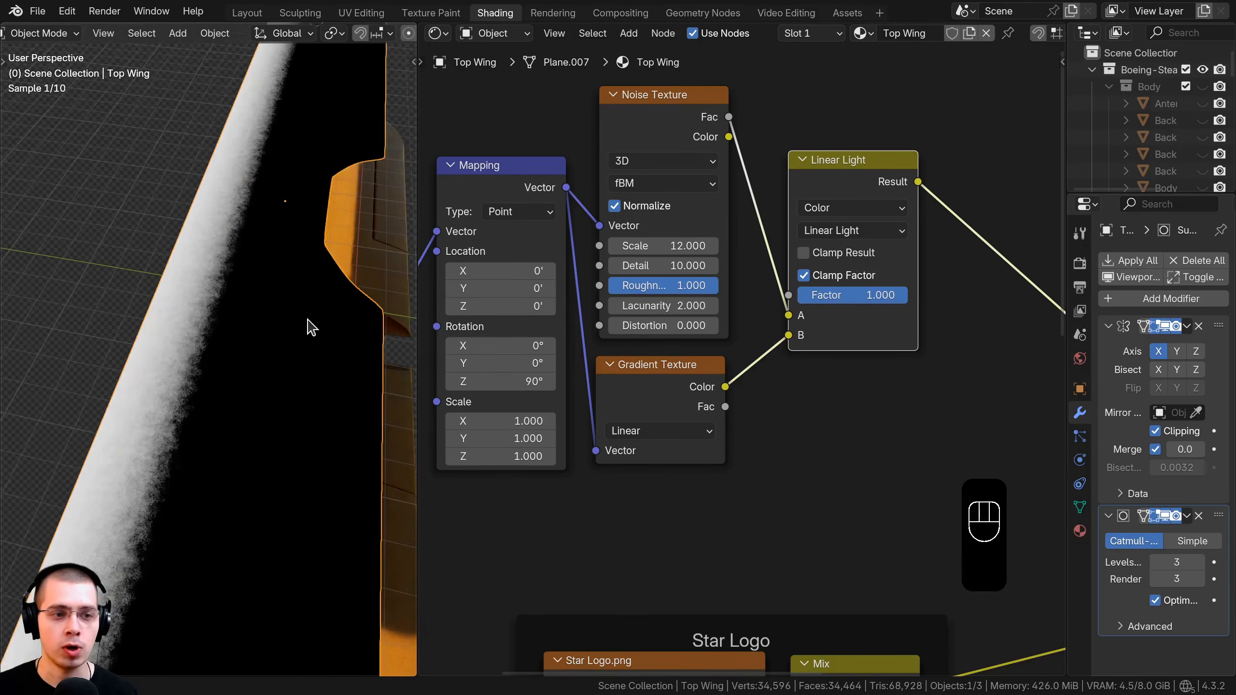
{"action": "middle_click_drag", "start_coordinate": [312, 327], "coordinate": [219, 336]}
{"action": "middle_click_drag", "start_coordinate": [170, 560], "coordinate": [160, 350], "text": "shift"}
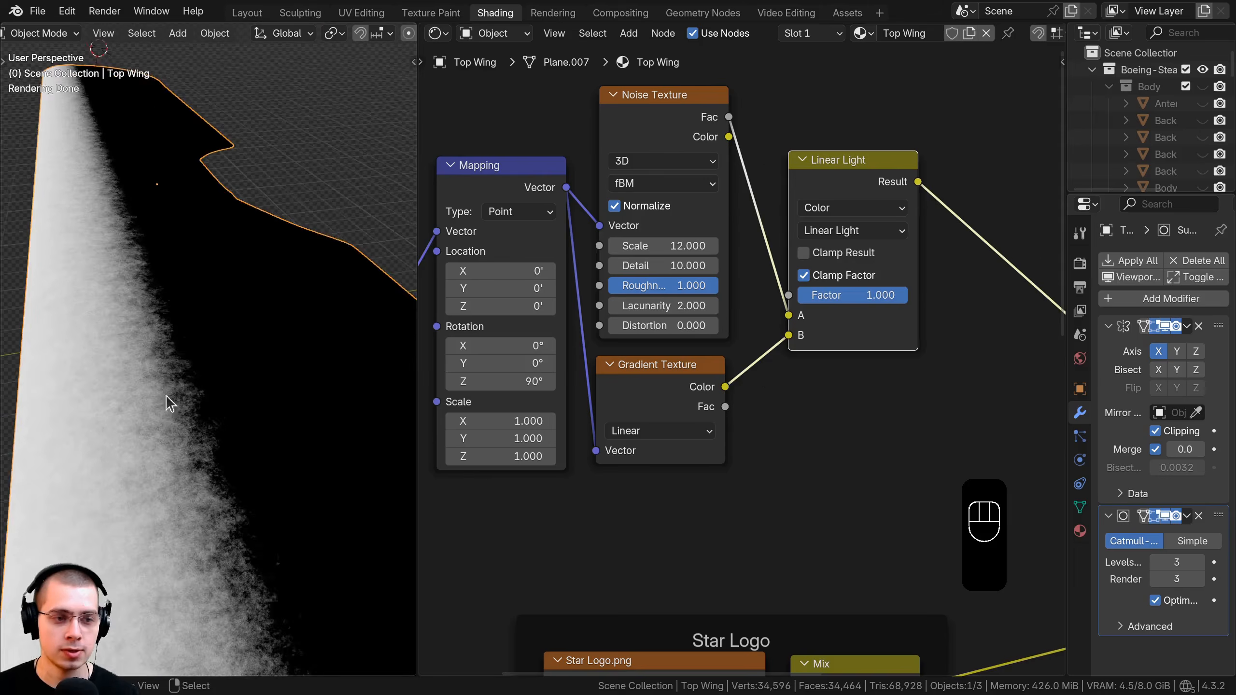
{"action": "scroll", "coordinate": [193, 312], "scroll_direction": "up", "scroll_amount": 4}
{"action": "scroll", "coordinate": [207, 311], "scroll_direction": "up", "scroll_amount": 1}
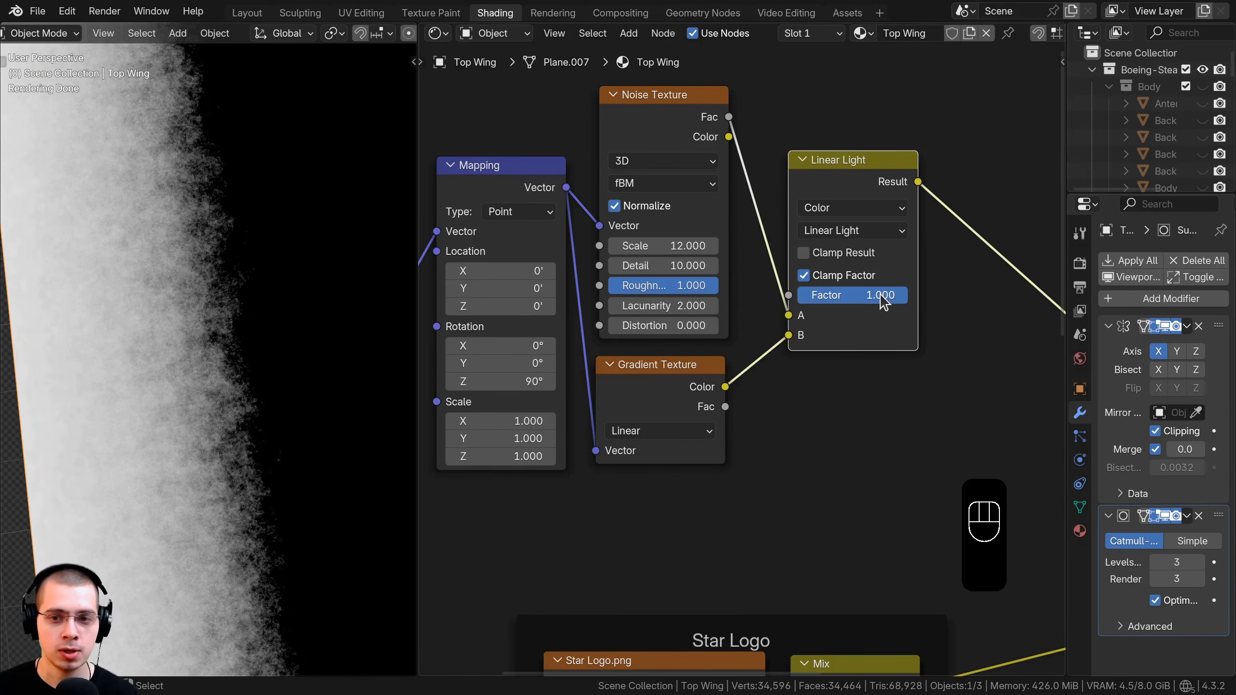
Set the Linear Light blend factor to 0.55 and orbit to check the wing.
{"action": "left_click_drag", "start_coordinate": [882, 296], "coordinate": [782, 296]}
{"action": "scroll", "coordinate": [199, 209], "scroll_direction": "down", "scroll_amount": 5}
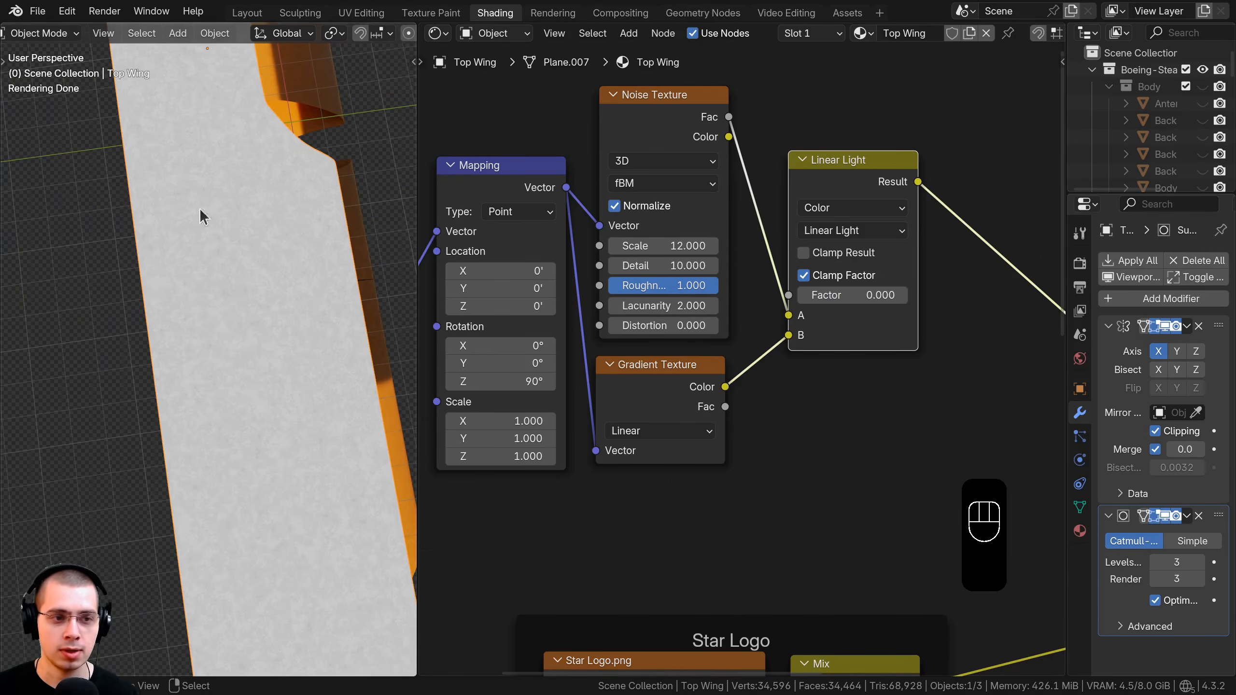
{"action": "scroll", "coordinate": [187, 279], "scroll_direction": "up", "scroll_amount": 3}
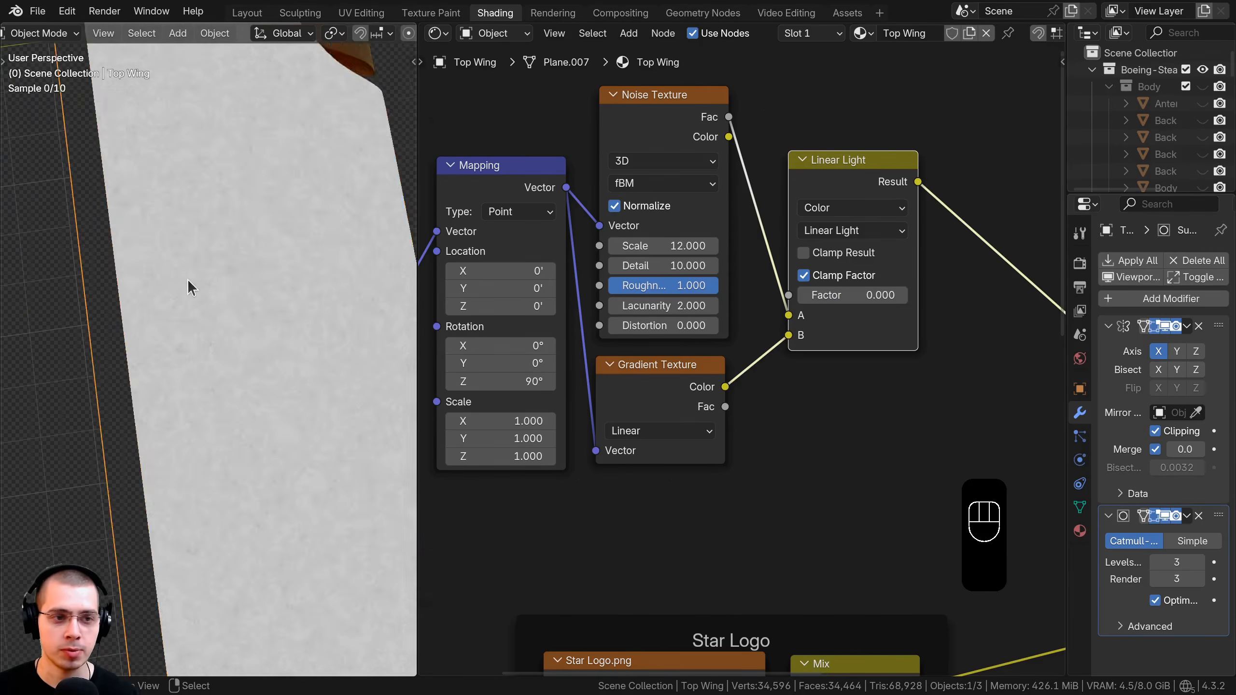
{"action": "left_click", "coordinate": [850, 289]}
{"action": "type", "text": ".55"}
{"action": "key", "text": "Return"}
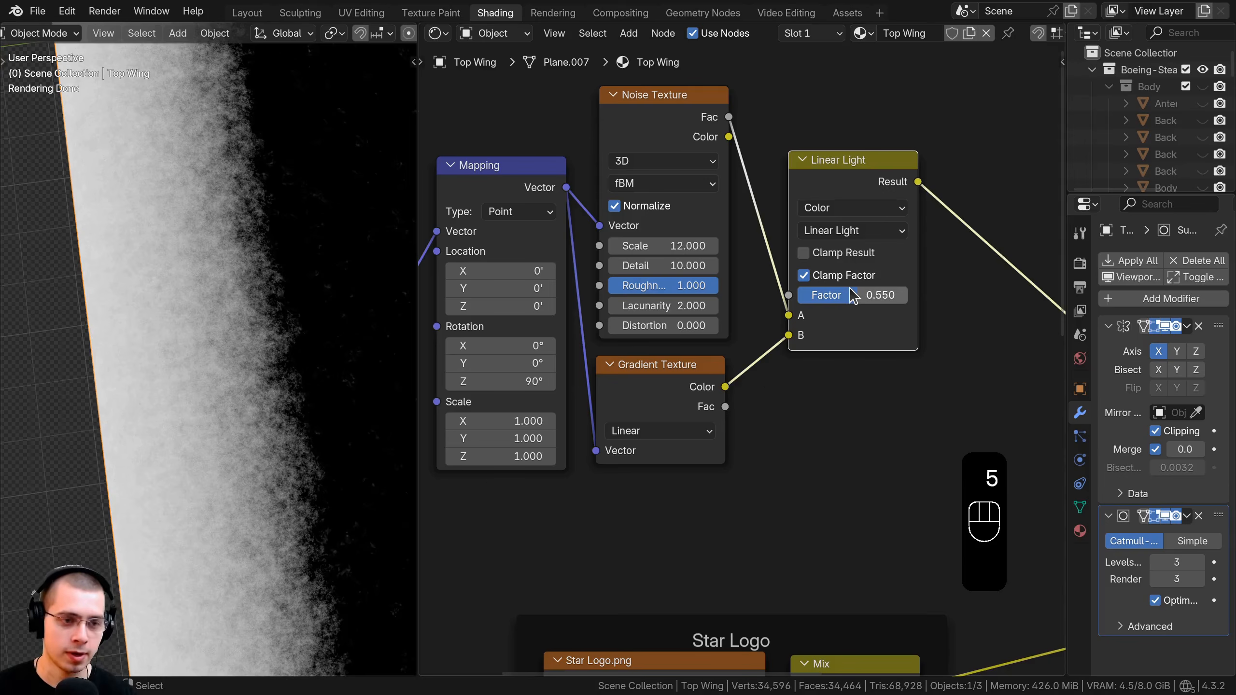
{"action": "middle_click_drag", "start_coordinate": [292, 292], "coordinate": [204, 324]}
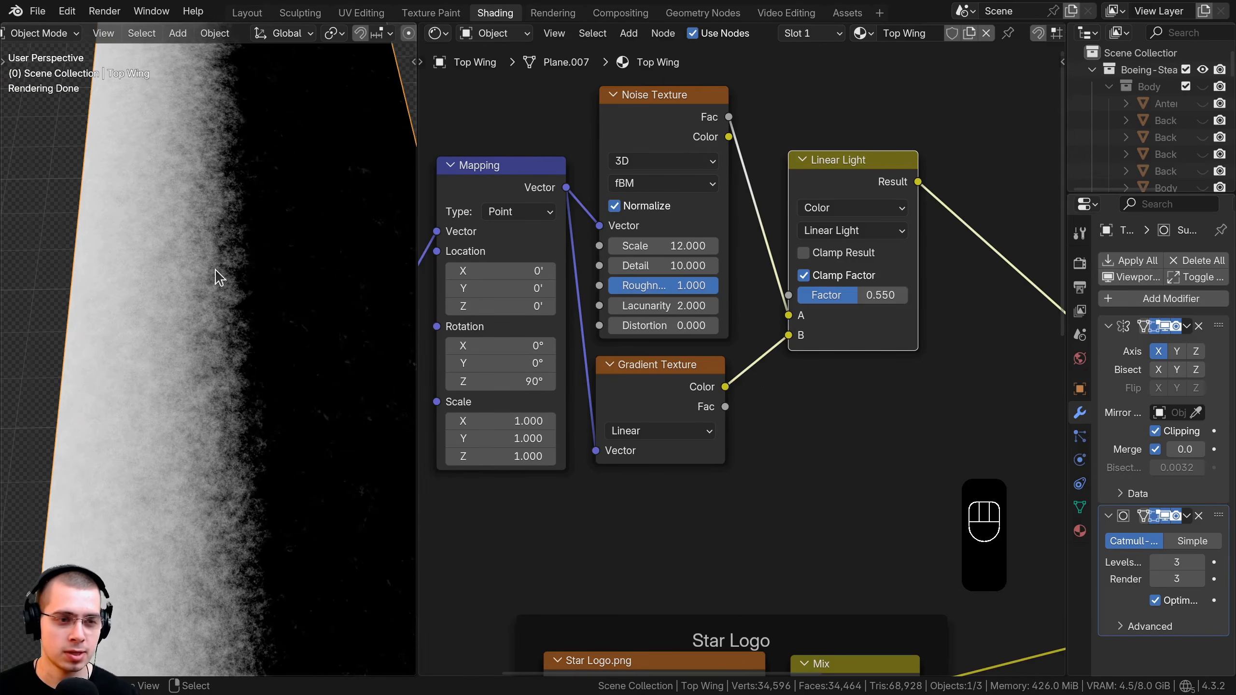
{"action": "middle_click_drag", "start_coordinate": [214, 269], "coordinate": [268, 345], "text": "shift"}
{"action": "scroll", "coordinate": [874, 207], "scroll_direction": "down", "scroll_amount": 4}
Set the Mapping scale to 0.3 on X, Y and Z and inspect the finer texture.
{"action": "left_click_drag", "start_coordinate": [803, 215], "coordinate": [793, 217]}
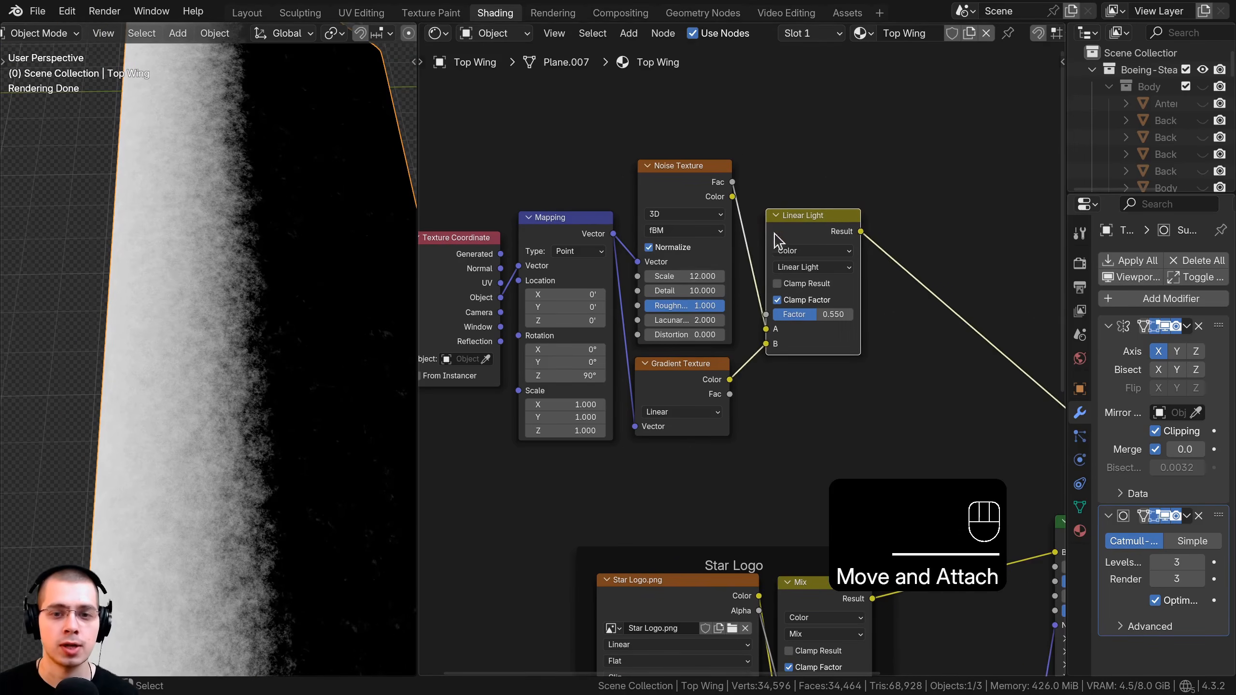
{"action": "middle_click_drag", "start_coordinate": [705, 335], "coordinate": [766, 351]}
{"action": "scroll", "coordinate": [271, 194], "scroll_direction": "down", "scroll_amount": 3}
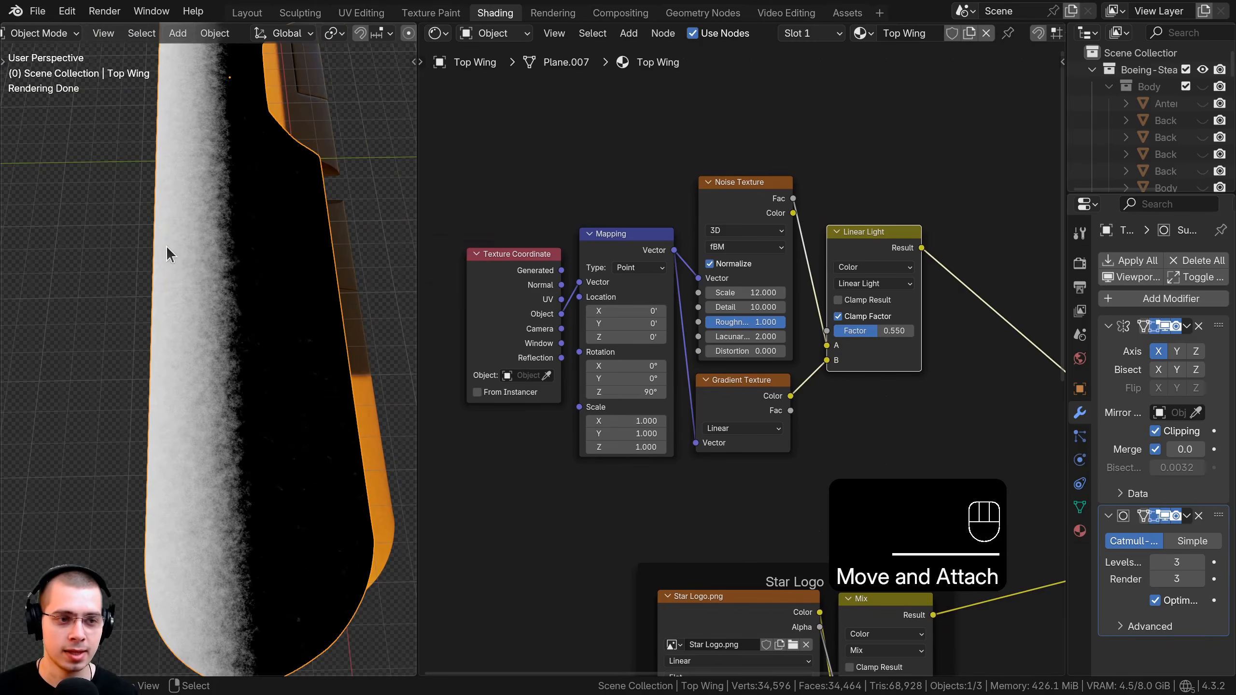
{"action": "middle_click_drag", "start_coordinate": [692, 495], "coordinate": [750, 464]}
{"action": "scroll", "coordinate": [750, 464], "scroll_direction": "up", "scroll_amount": 5}
{"action": "middle_click_drag", "start_coordinate": [662, 294], "coordinate": [687, 267]}
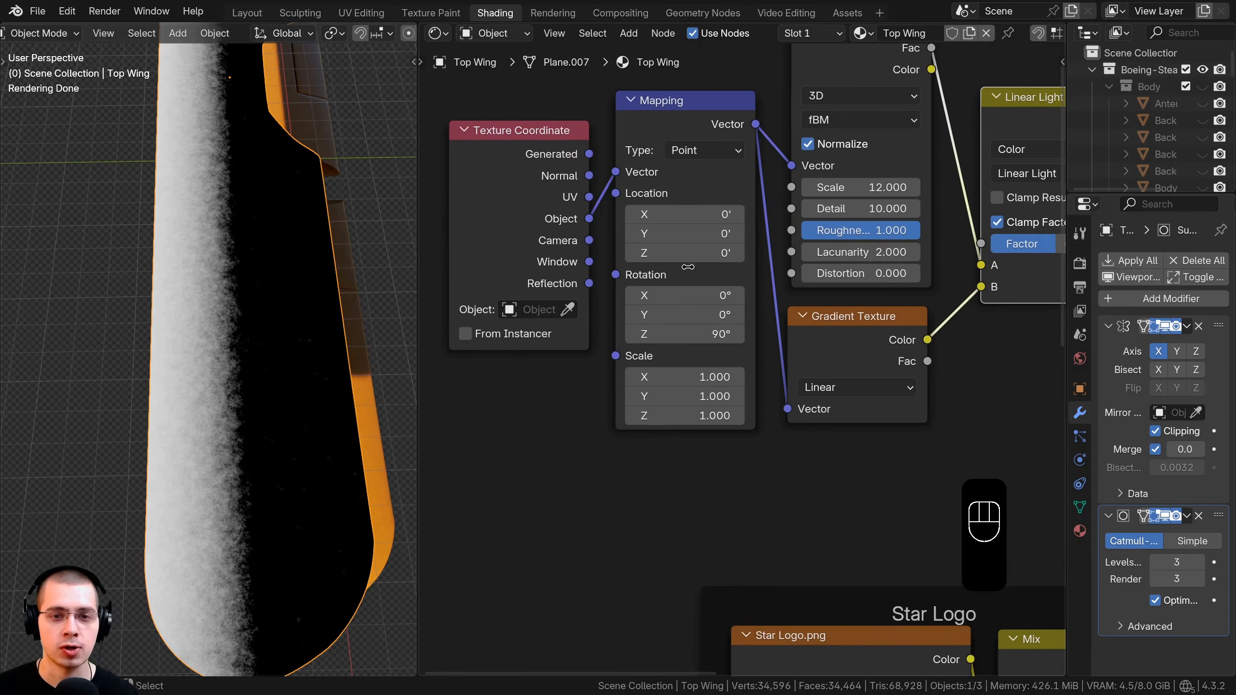
{"action": "left_click_drag", "start_coordinate": [674, 376], "coordinate": [677, 415]}
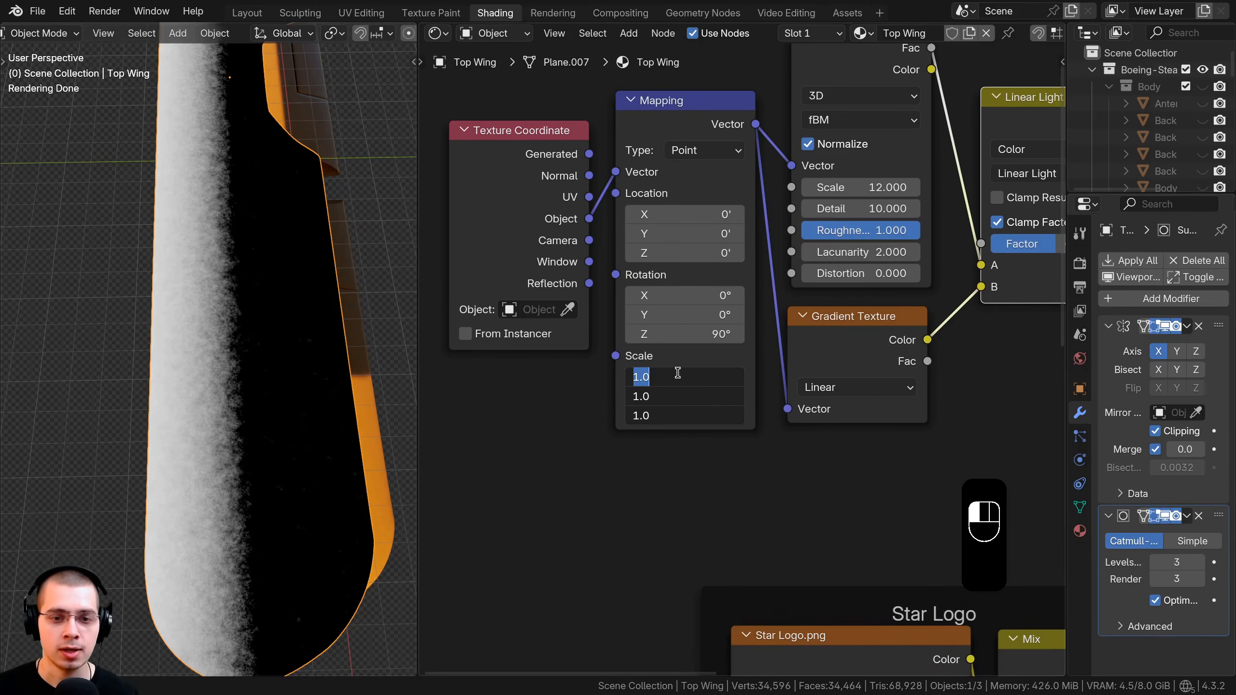
{"action": "type", "text": "."}
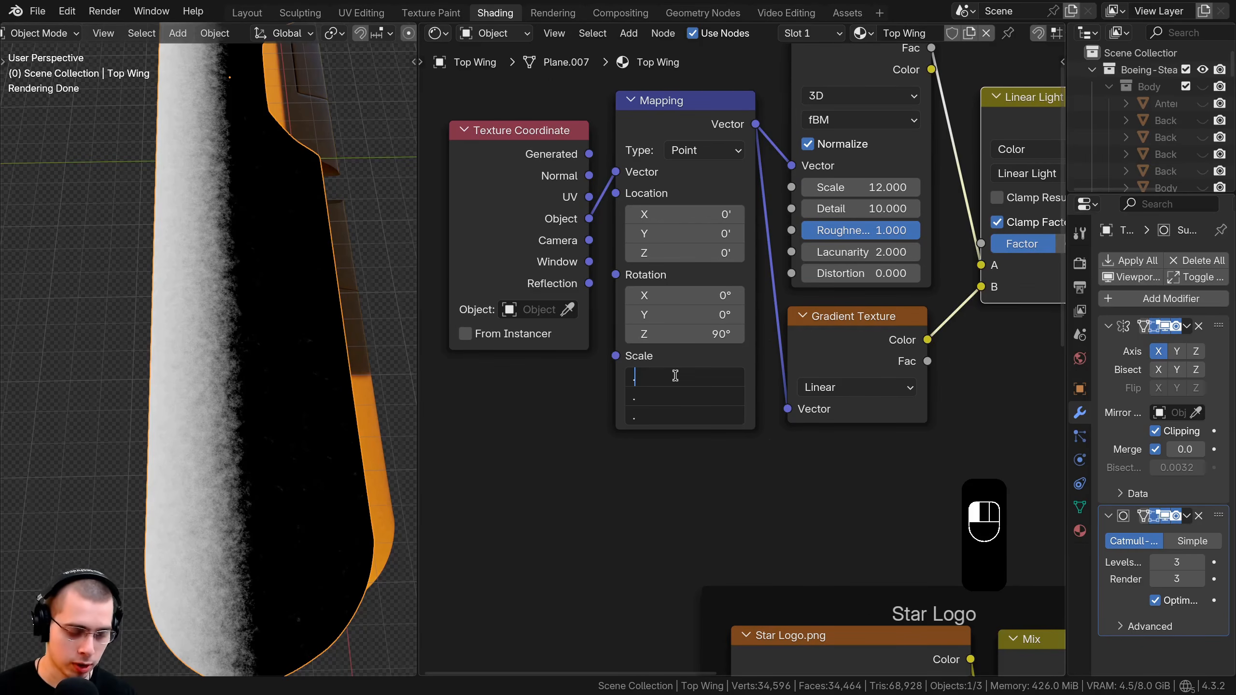
{"action": "type", "text": "3"}
{"action": "key", "text": "Return"}
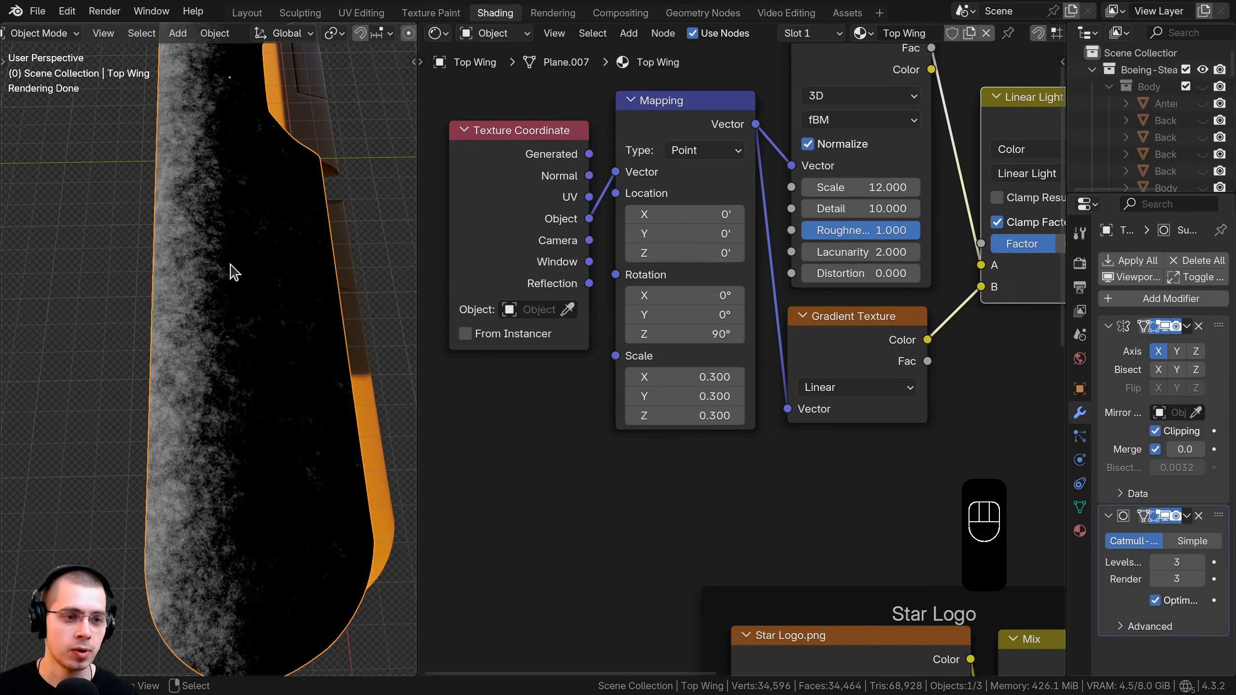
{"action": "middle_click_drag", "start_coordinate": [328, 263], "coordinate": [454, 232]}
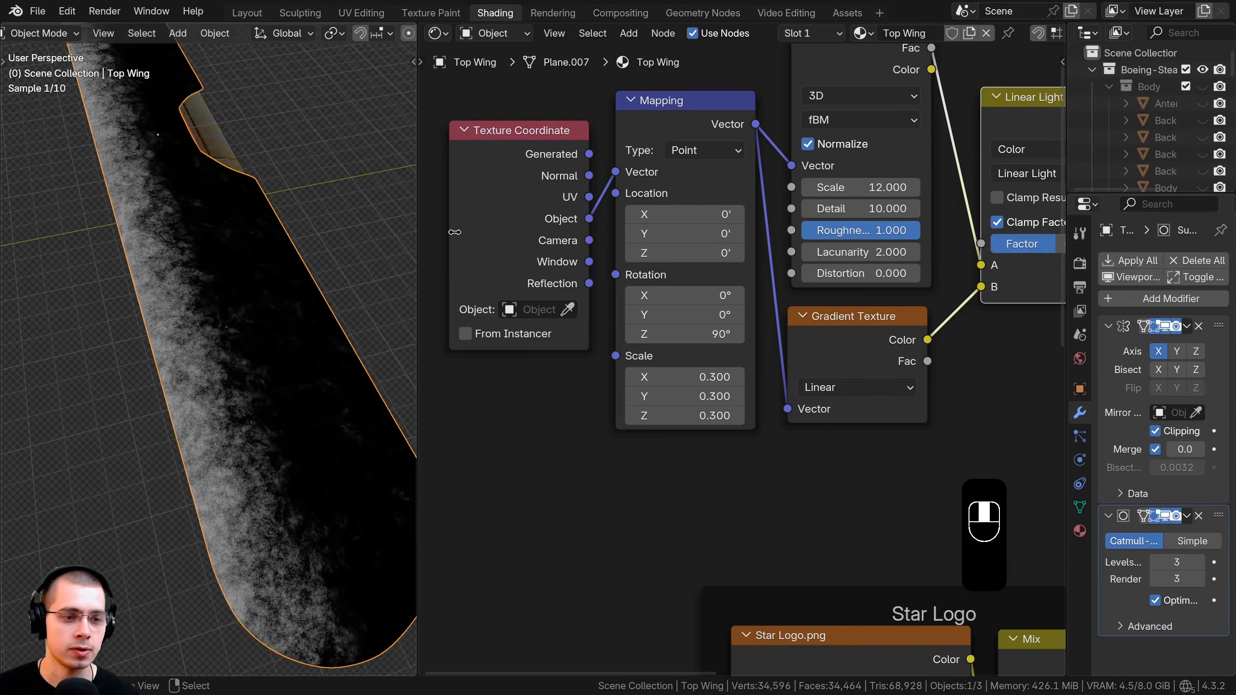
{"action": "middle_click_drag", "start_coordinate": [191, 279], "coordinate": [148, 265]}
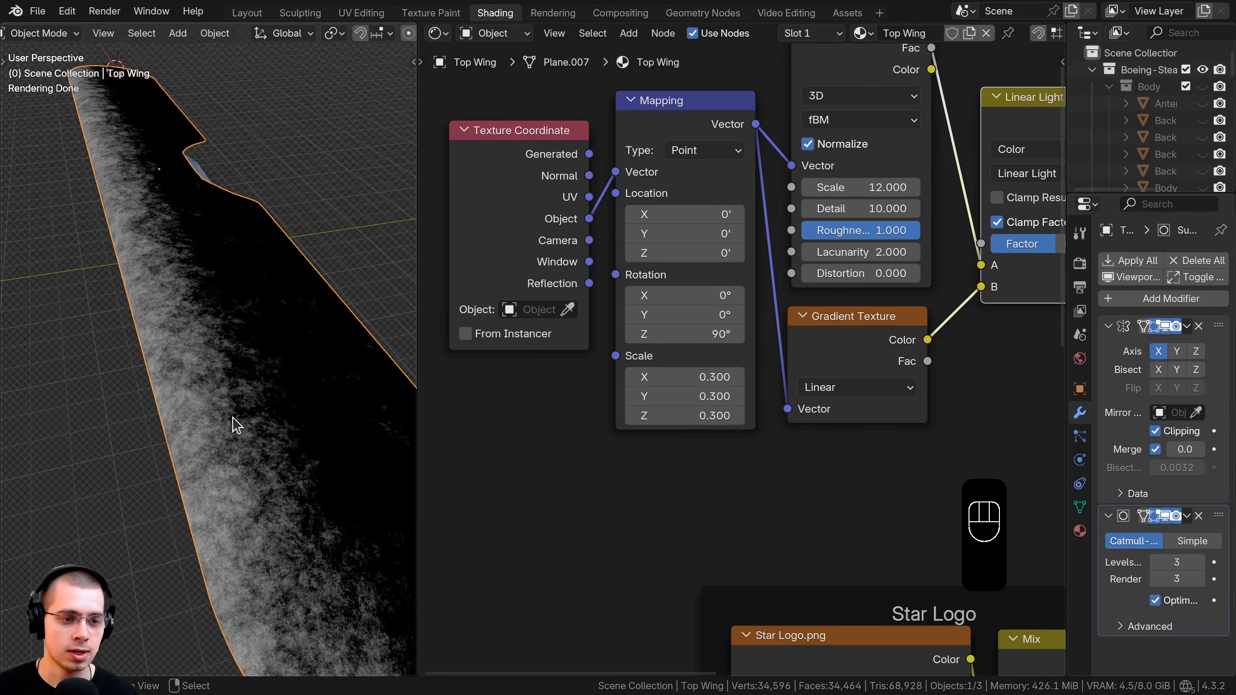
{"action": "scroll", "coordinate": [280, 388], "scroll_direction": "down", "scroll_amount": 3}
{"action": "scroll", "coordinate": [985, 256], "scroll_direction": "down", "scroll_amount": 5}
Join the selected noise, gradient and mix nodes into one frame labelled 'Dirt Gradient'.
{"action": "left_click_drag", "start_coordinate": [564, 186], "coordinate": [899, 458]}
{"action": "key", "text": "ctrl+j"}
{"action": "scroll", "coordinate": [768, 301], "scroll_direction": "up", "scroll_amount": 1}
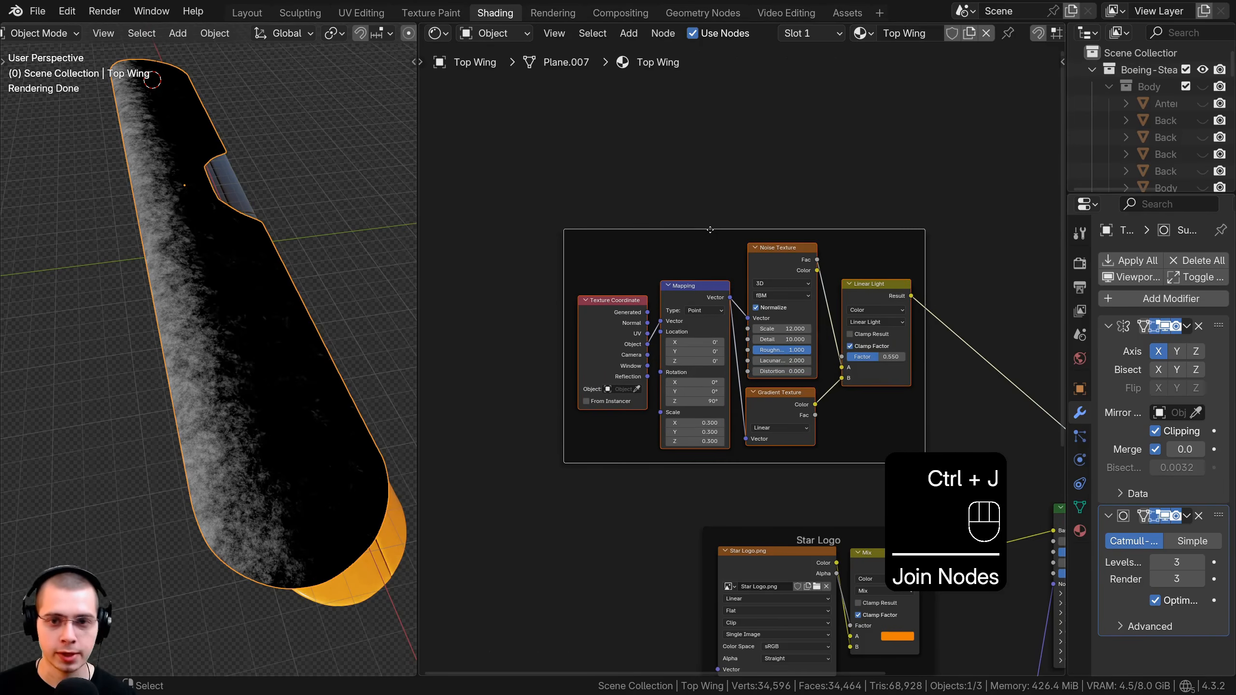
{"action": "key", "text": "F2"}
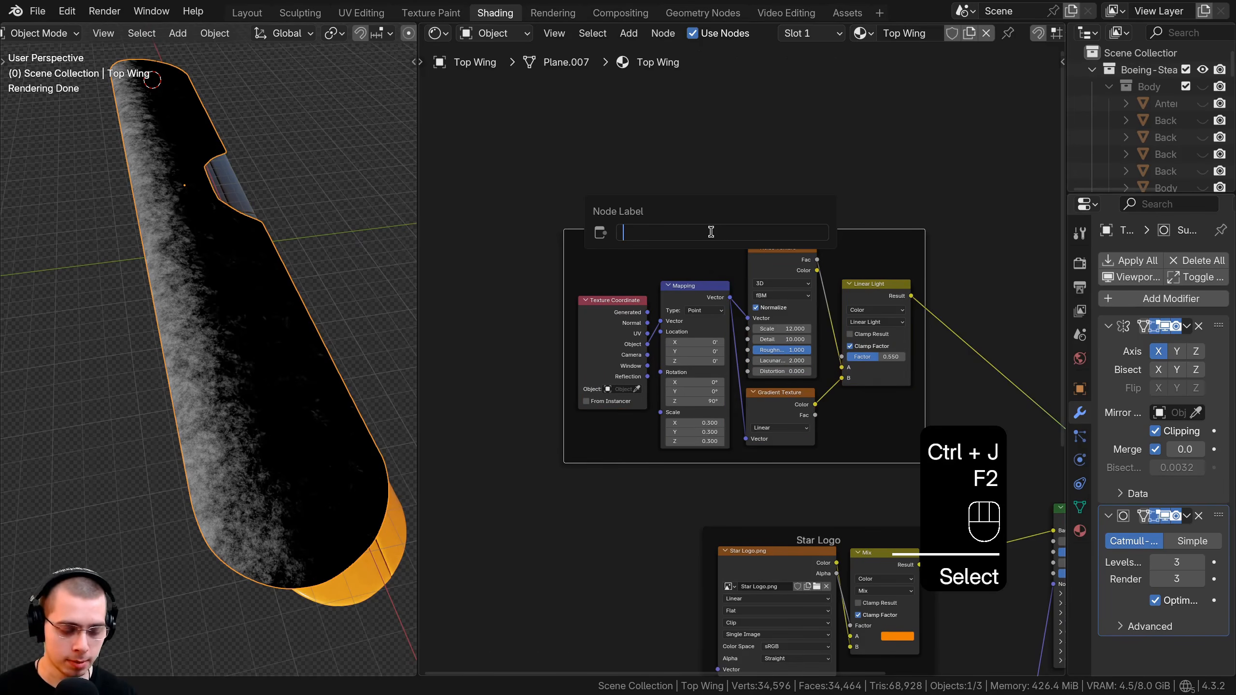
{"action": "type", "text": "Dirt Gradient"}
{"action": "key", "text": "Return"}
{"action": "key", "text": "a"}
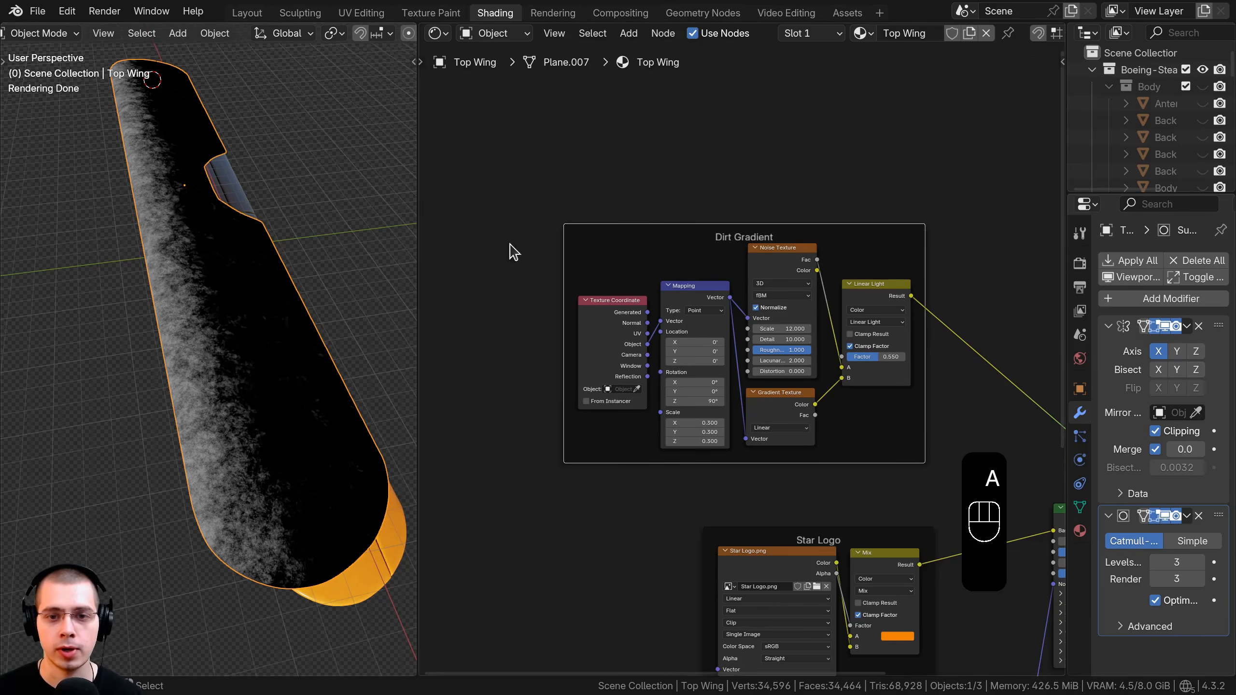
{"action": "middle_click_drag", "start_coordinate": [509, 243], "coordinate": [483, 232]}
{"action": "key", "text": "a"}
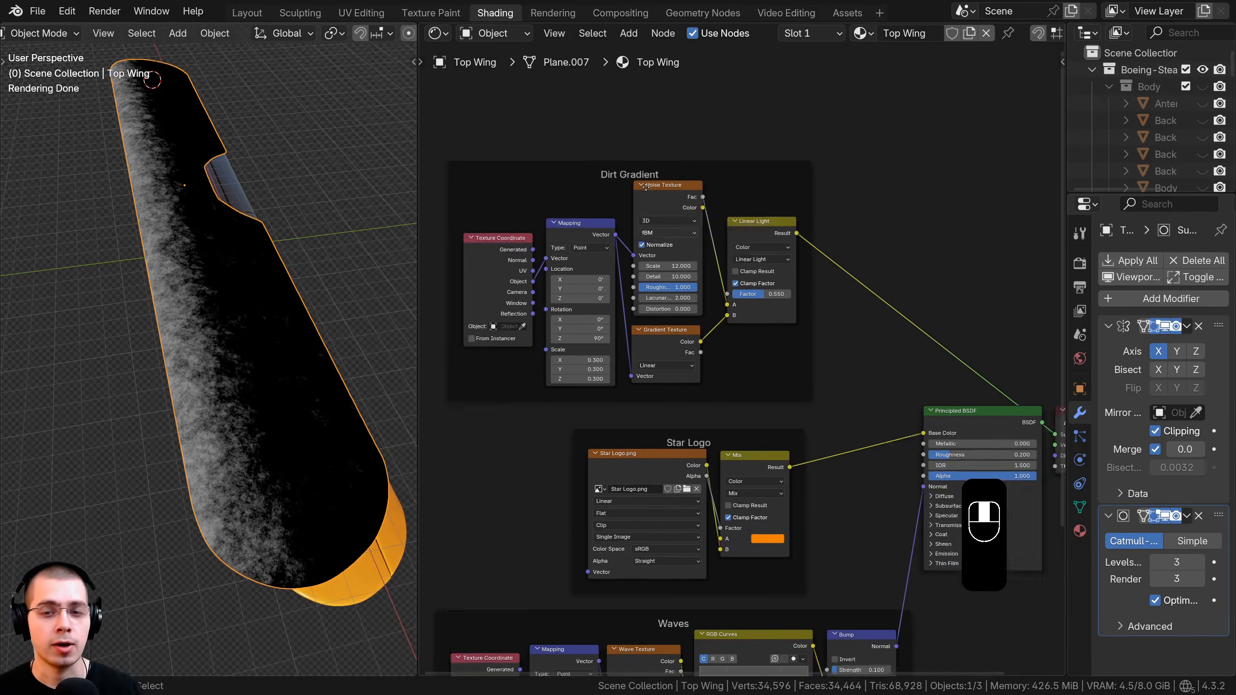
{"action": "middle_click_drag", "start_coordinate": [729, 187], "coordinate": [678, 136]}
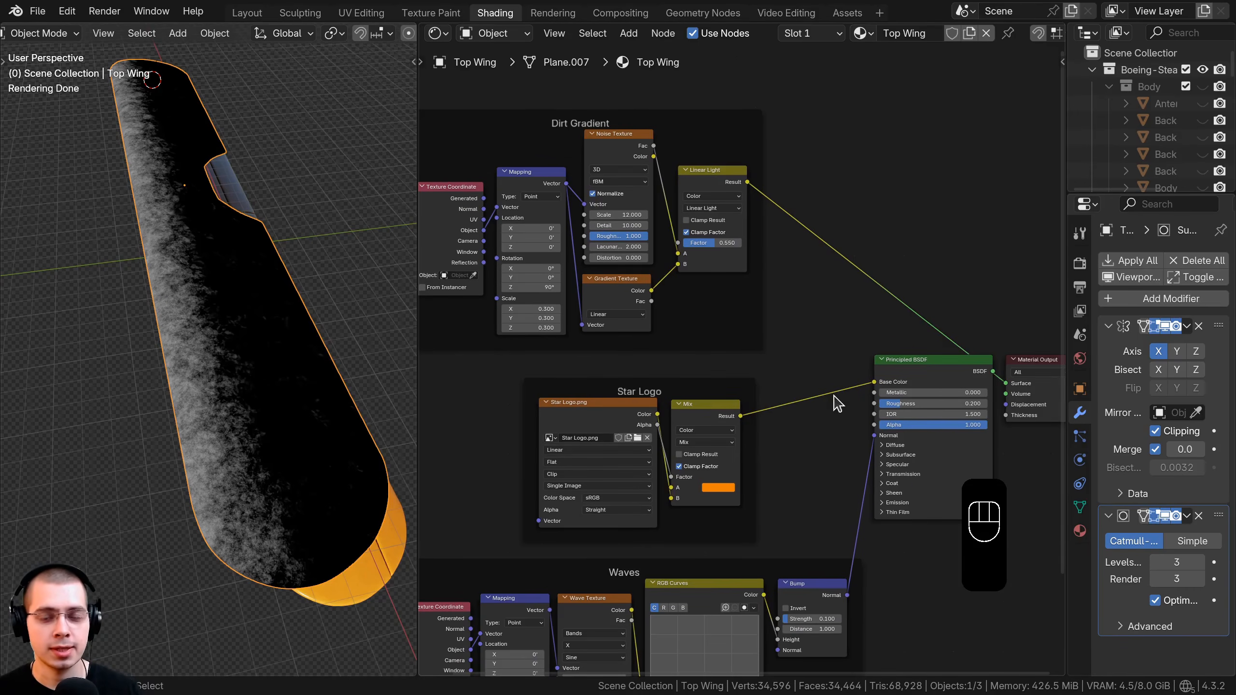
Insert a Color Ramp between the Linear Light mix and the shader, shifting the frame left.
{"action": "scroll", "coordinate": [773, 199], "scroll_direction": "up", "scroll_amount": 1}
{"action": "key", "text": "shift+a"}
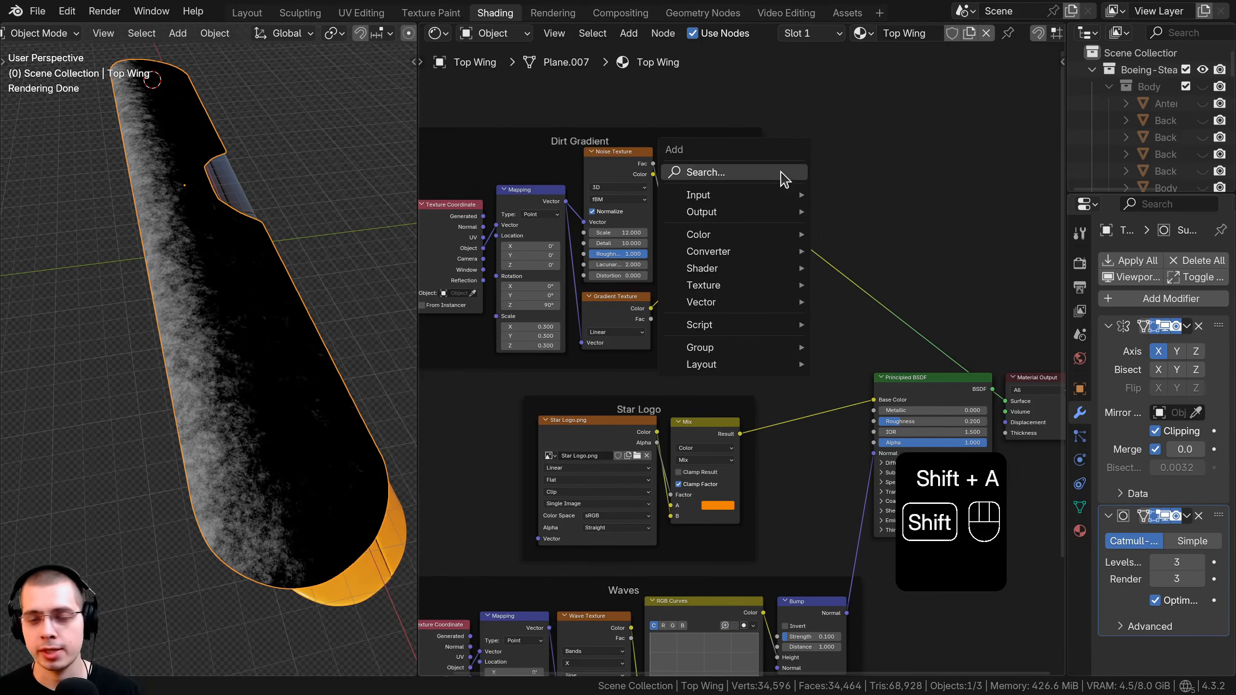
{"action": "type", "text": "col"}
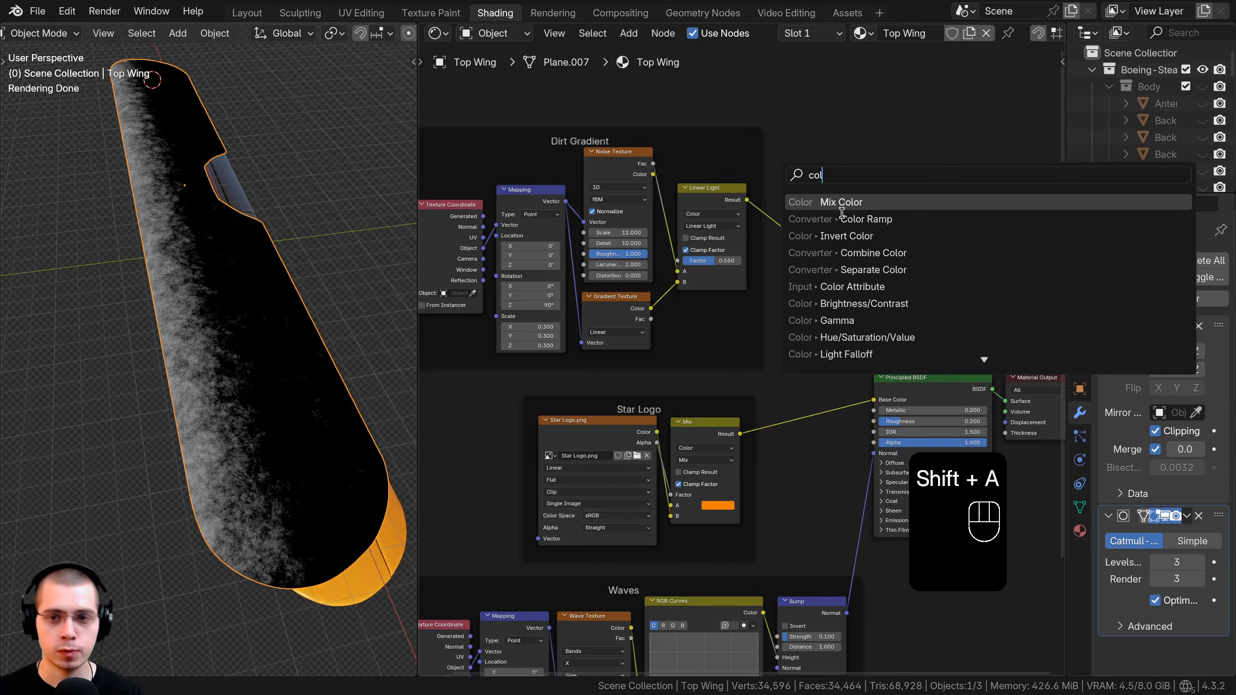
{"action": "left_click", "coordinate": [843, 219]}
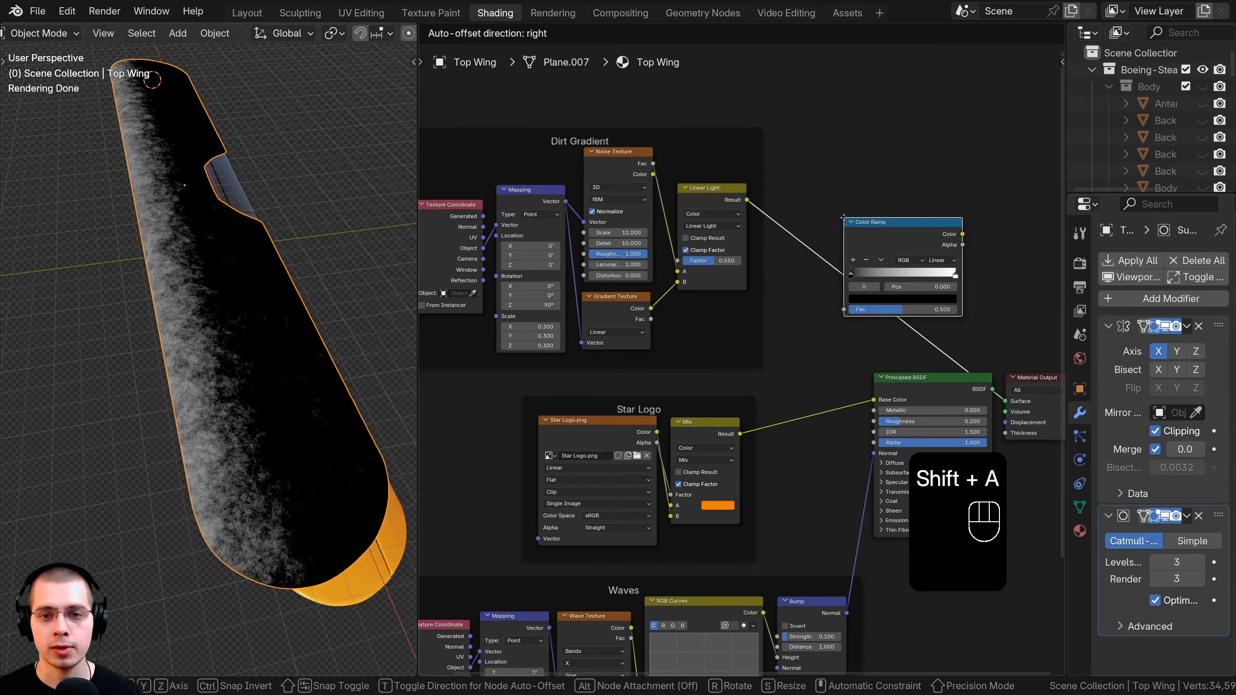
{"action": "left_click", "coordinate": [792, 192]}
{"action": "left_click_drag", "start_coordinate": [752, 137], "coordinate": [626, 139]}
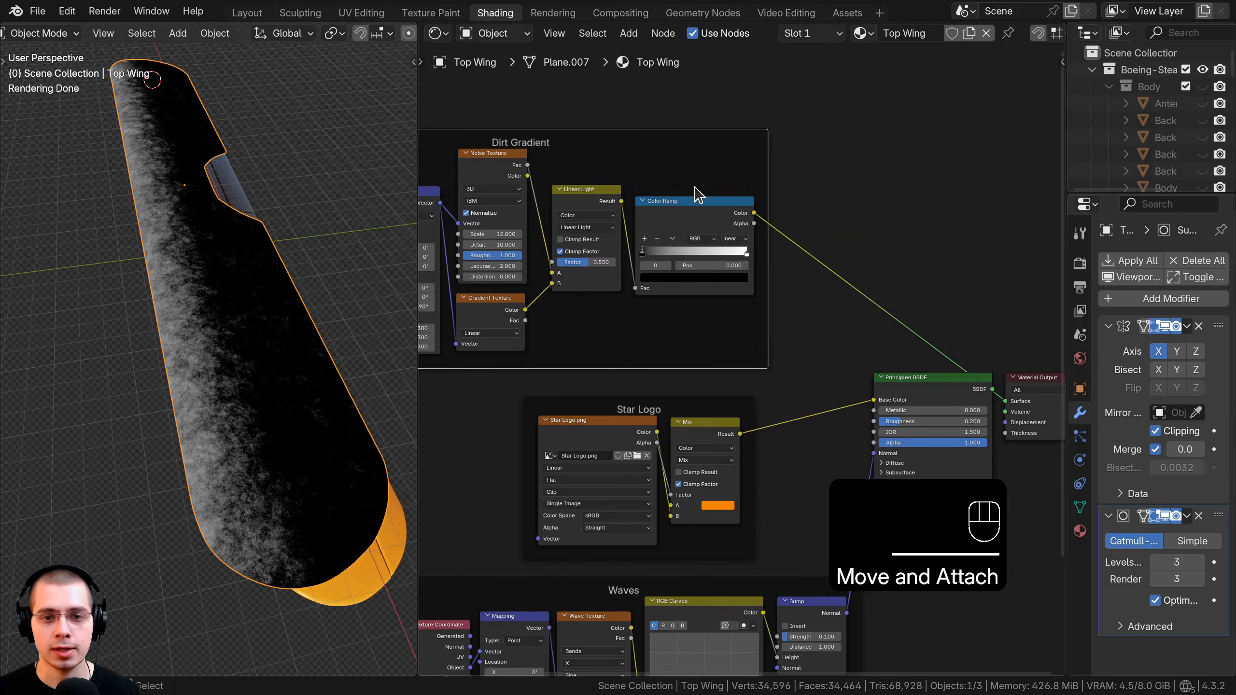
{"action": "key", "text": "a"}
{"action": "left_click_drag", "start_coordinate": [695, 200], "coordinate": [694, 195]}
{"action": "middle_click_drag", "start_coordinate": [694, 197], "coordinate": [733, 237]}
{"action": "scroll", "coordinate": [847, 304], "scroll_direction": "up", "scroll_amount": 3}
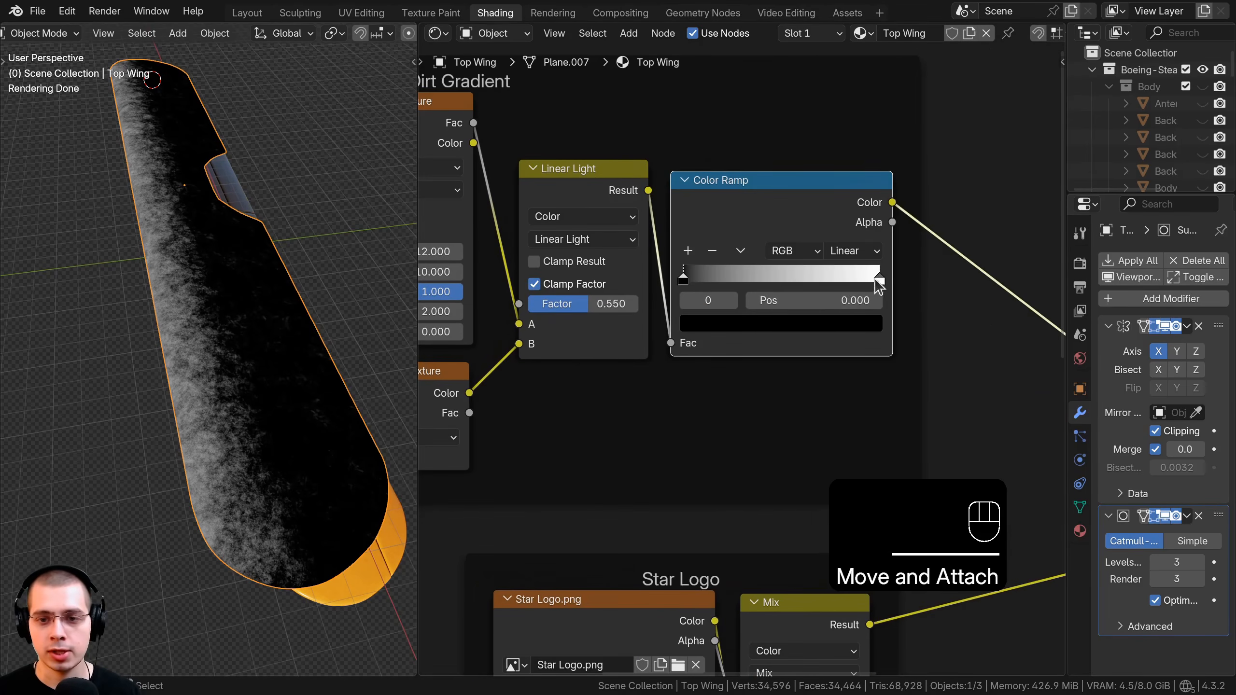
Make the ramp's light stop grey #CCCCCC and move it to position 0.495.
{"action": "left_click_drag", "start_coordinate": [884, 275], "coordinate": [841, 286]}
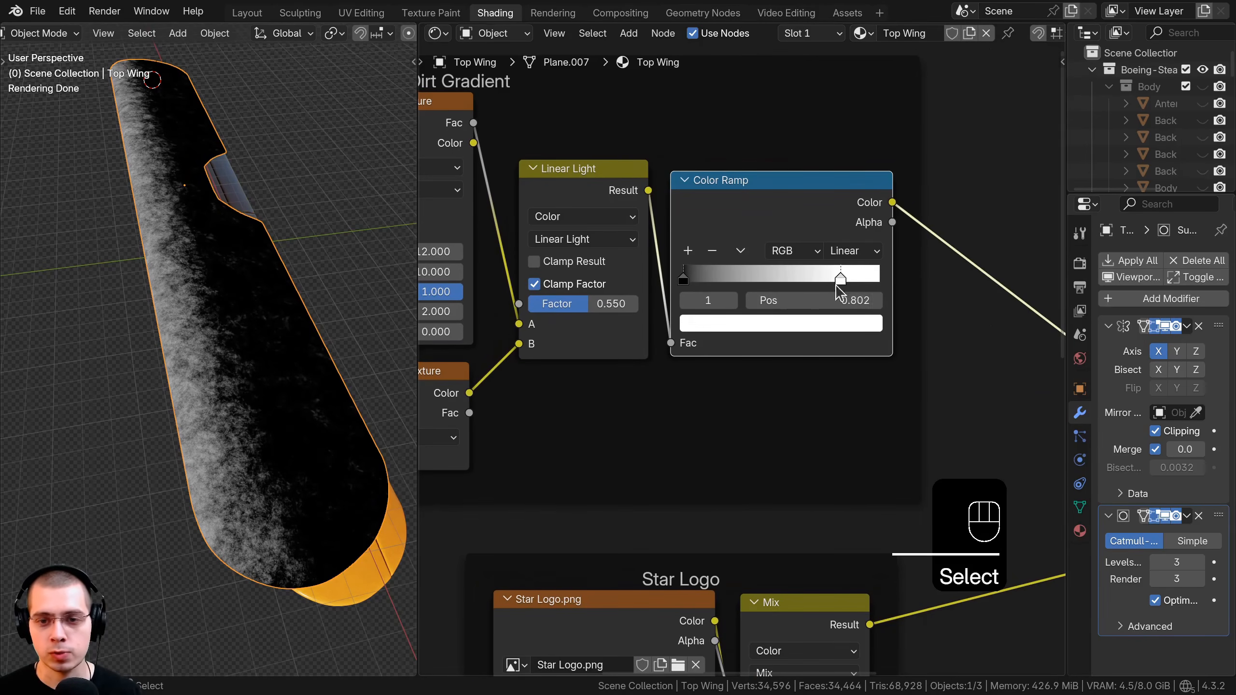
{"action": "key", "text": "ctrl+v"}
{"action": "left_click", "coordinate": [823, 323]}
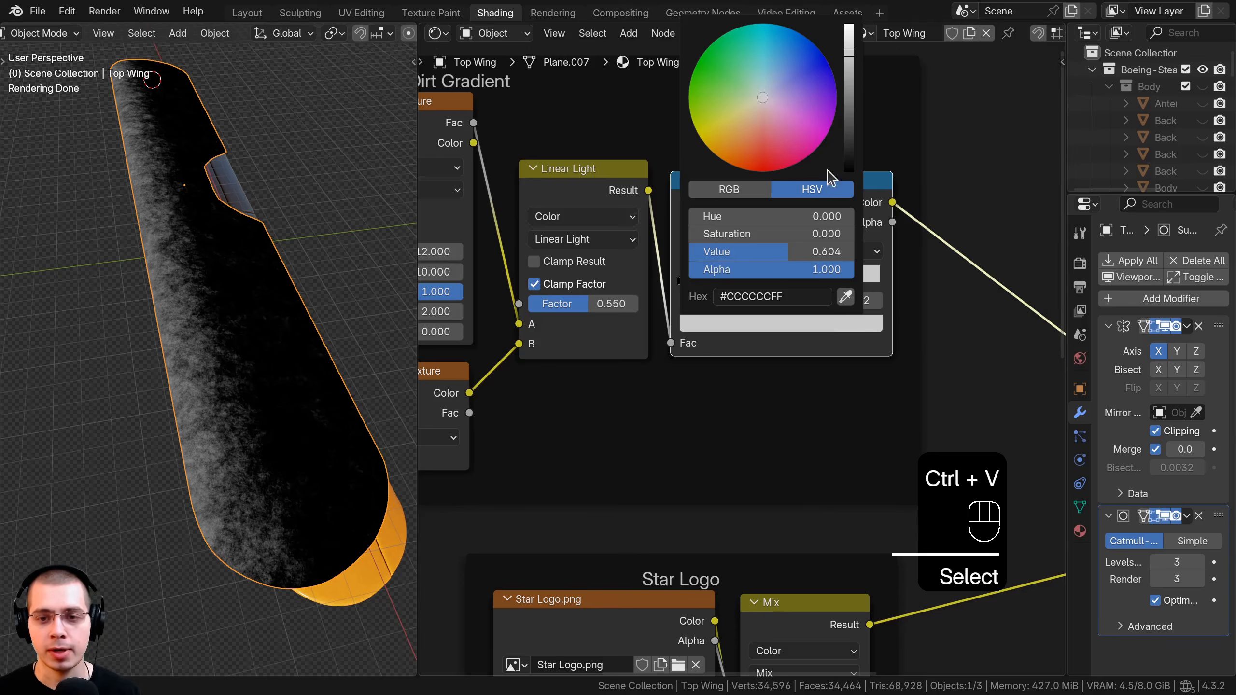
{"action": "left_click", "coordinate": [732, 297]}
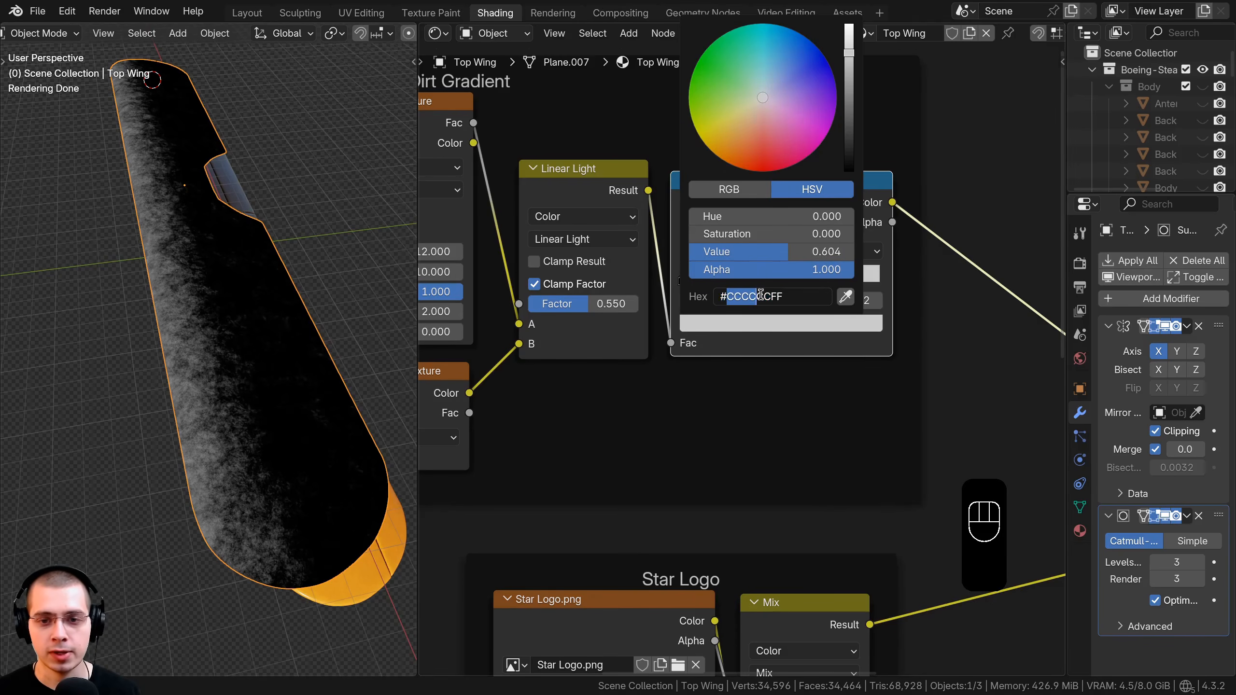
{"action": "key", "text": "Return"}
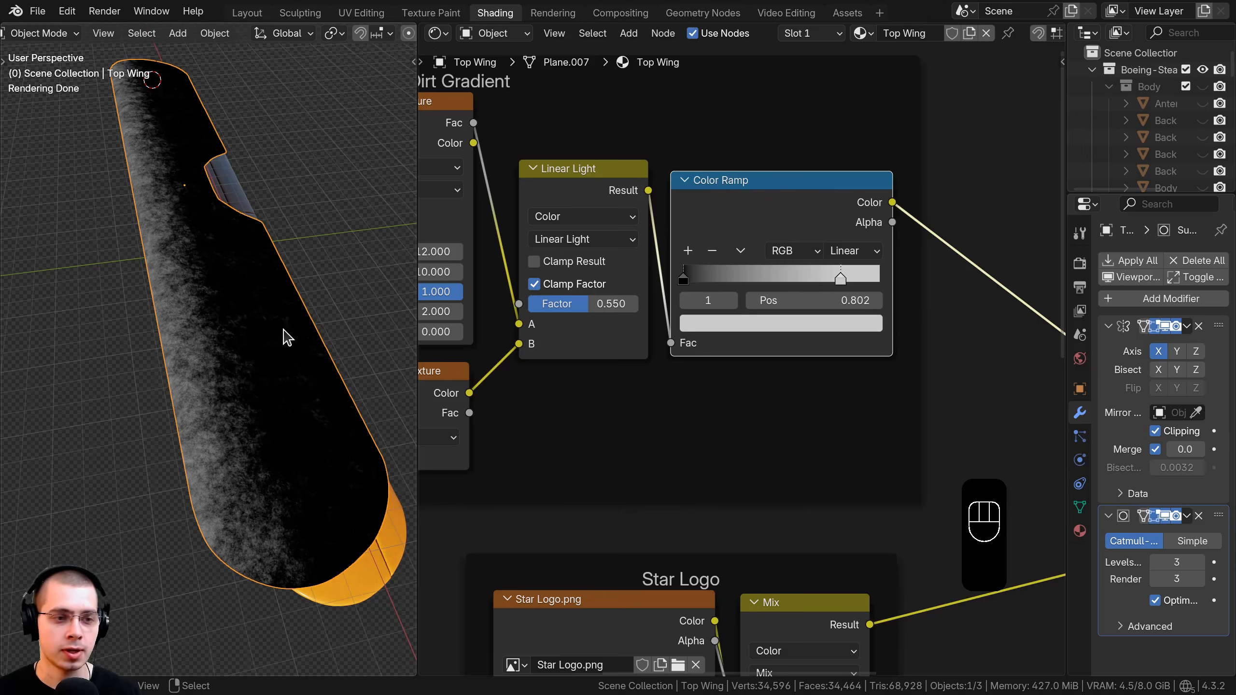
{"action": "middle_click_drag", "start_coordinate": [288, 337], "coordinate": [335, 323]}
{"action": "scroll", "coordinate": [846, 279], "scroll_direction": "up", "scroll_amount": 1}
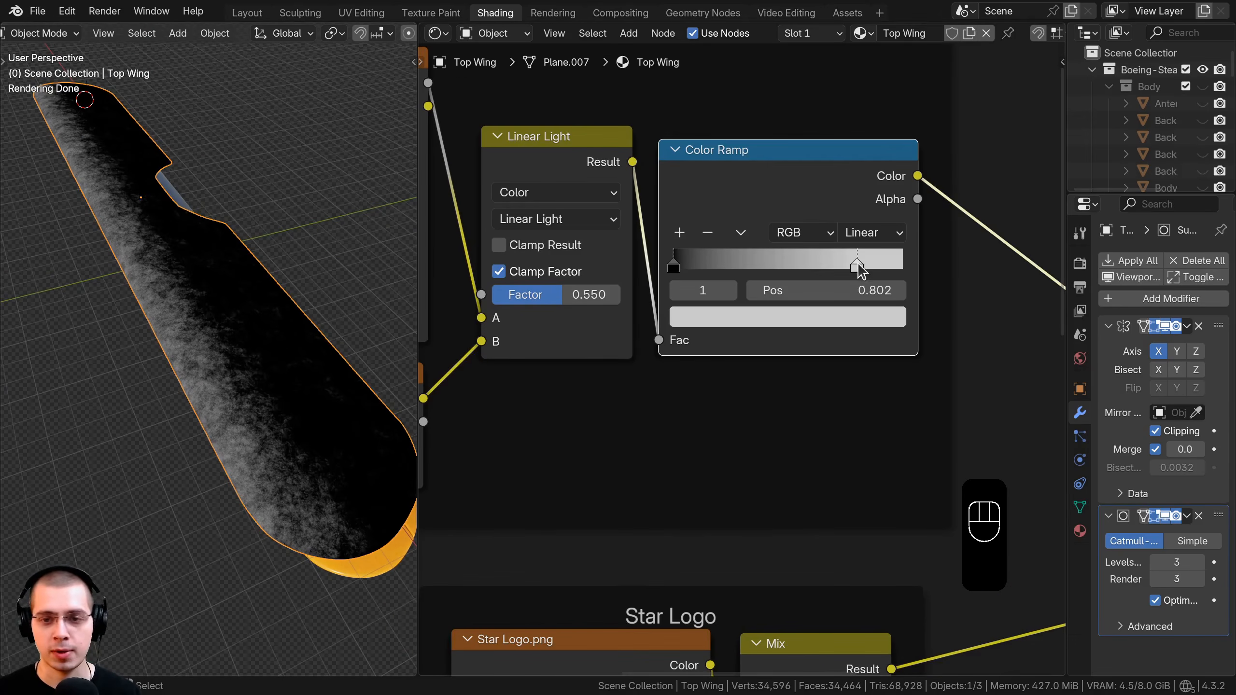
{"action": "left_click_drag", "start_coordinate": [859, 267], "coordinate": [778, 249]}
{"action": "scroll", "coordinate": [766, 317], "scroll_direction": "down", "scroll_amount": 2}
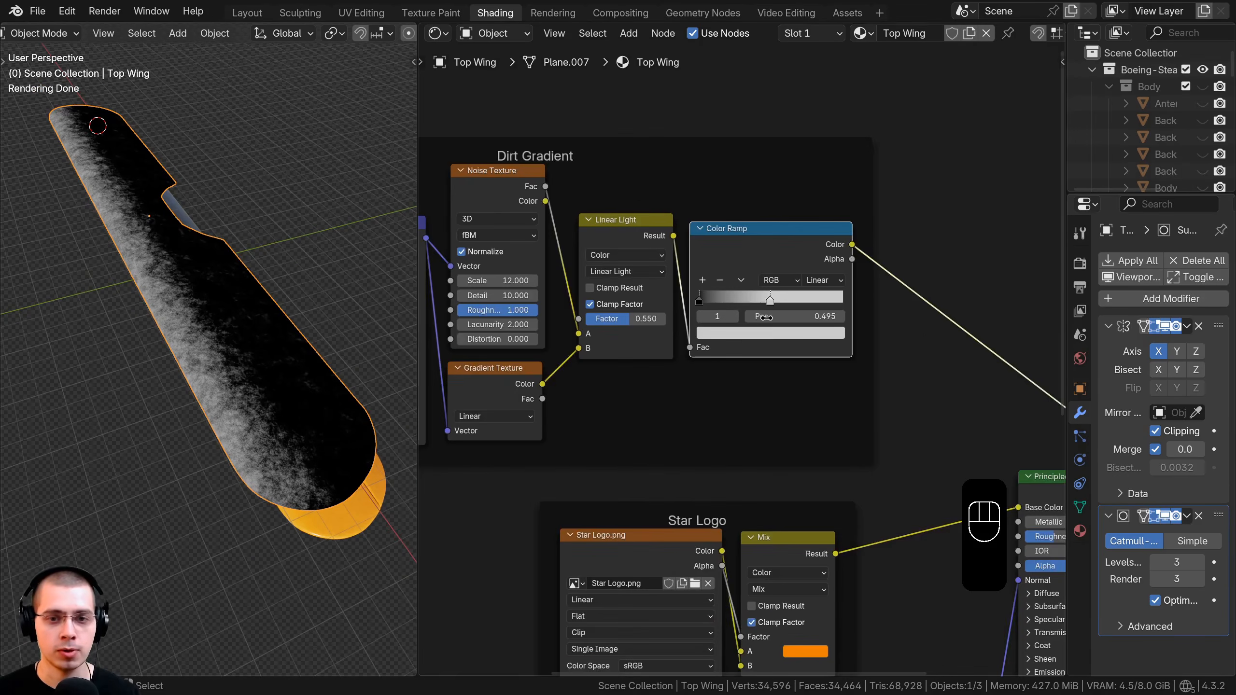
{"action": "scroll", "coordinate": [767, 355], "scroll_direction": "down", "scroll_amount": 3}
{"action": "left_click_drag", "start_coordinate": [768, 350], "coordinate": [756, 350]}
{"action": "middle_click_drag", "start_coordinate": [864, 349], "coordinate": [712, 209]}
Shift the Principled BSDF and output right and insert a Mix Color node before Base Color.
{"action": "left_click_drag", "start_coordinate": [758, 163], "coordinate": [988, 351]}
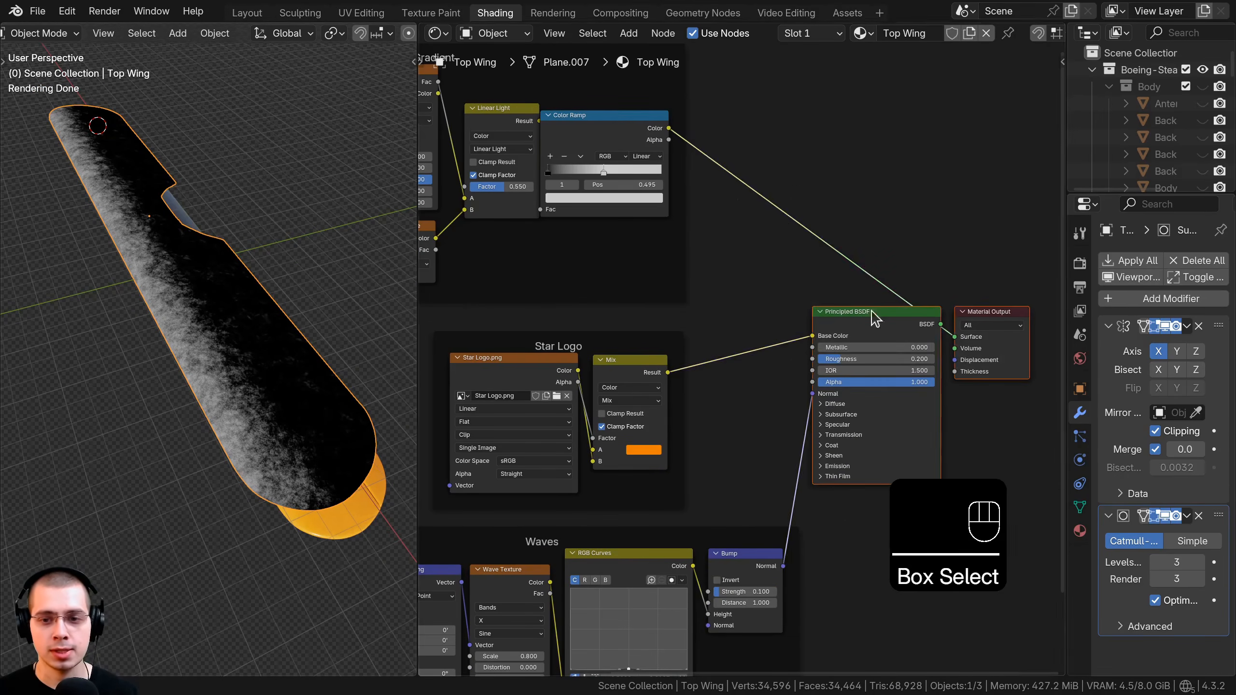
{"action": "key", "text": "g"}
{"action": "left_click", "coordinate": [1016, 313]}
{"action": "key", "text": "shift+a"}
{"action": "left_click", "coordinate": [791, 196]}
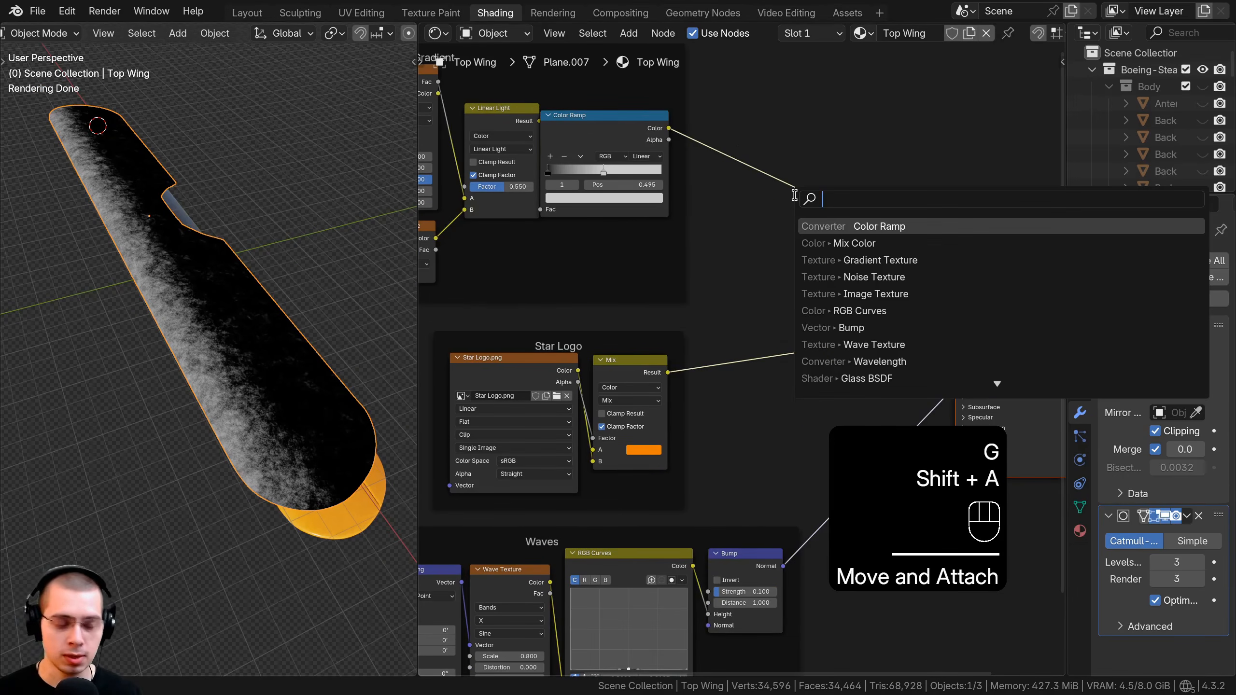
{"action": "type", "text": "mix"}
{"action": "key", "text": "Down"}
{"action": "key", "text": "Return"}
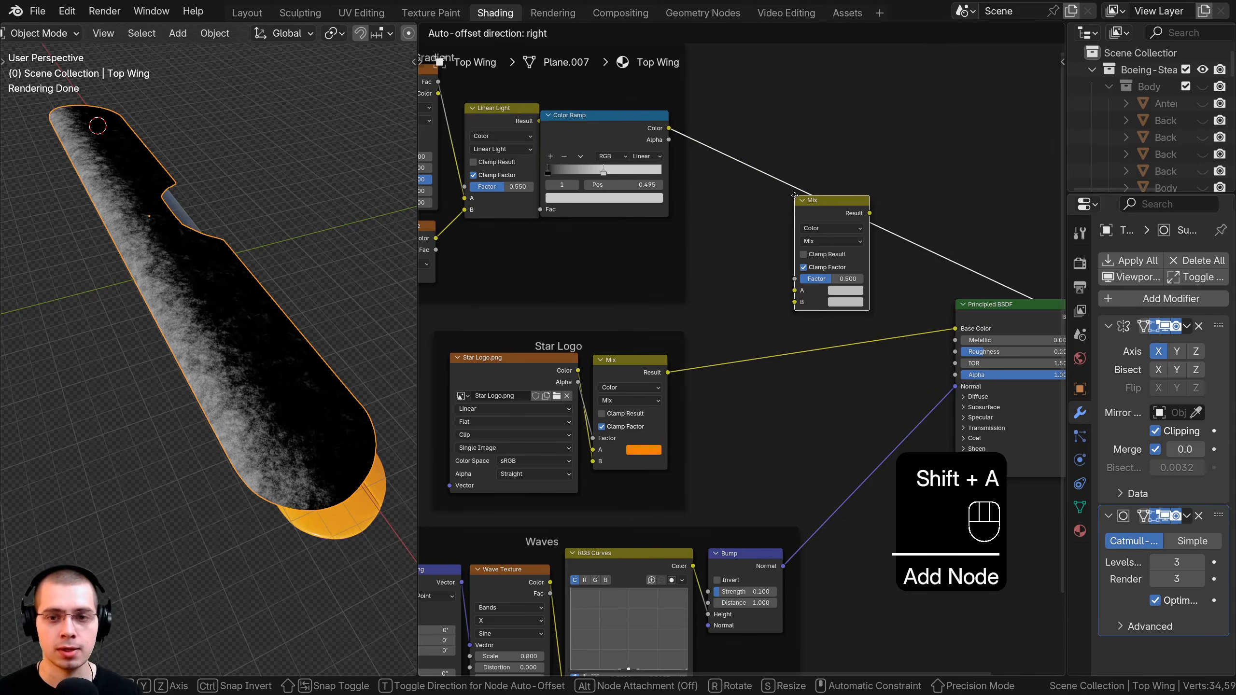
{"action": "left_click", "coordinate": [814, 297]}
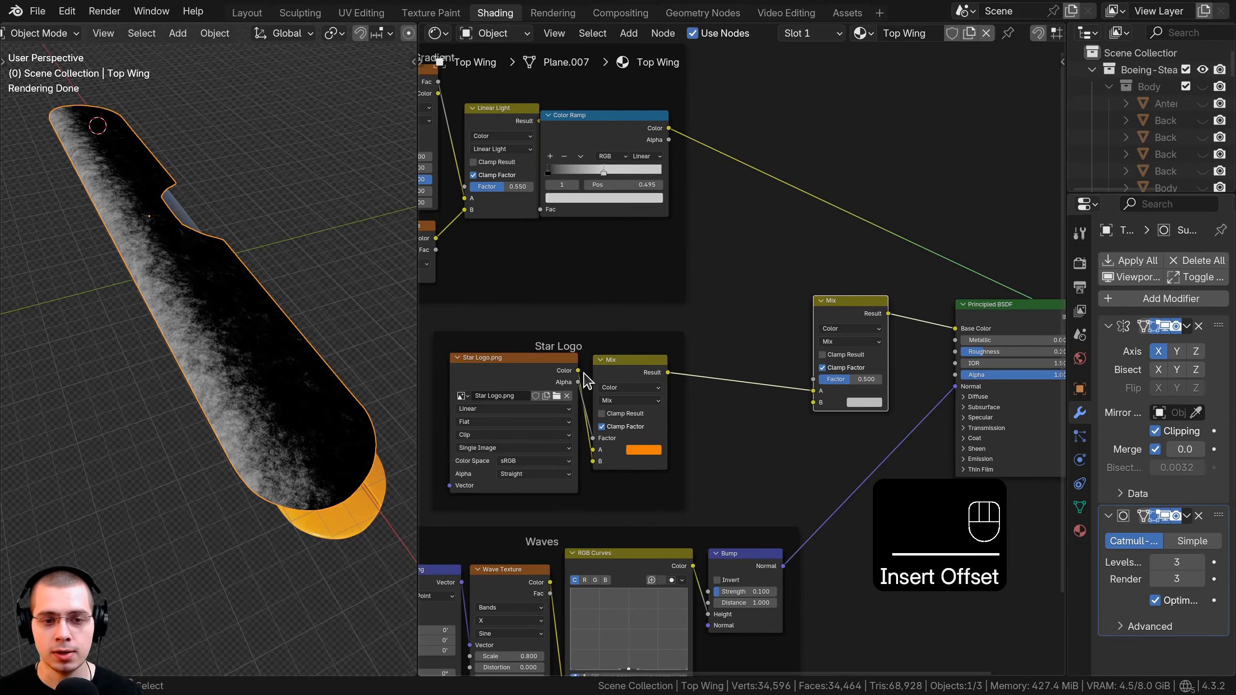
{"action": "left_click_drag", "start_coordinate": [851, 301], "coordinate": [851, 283]}
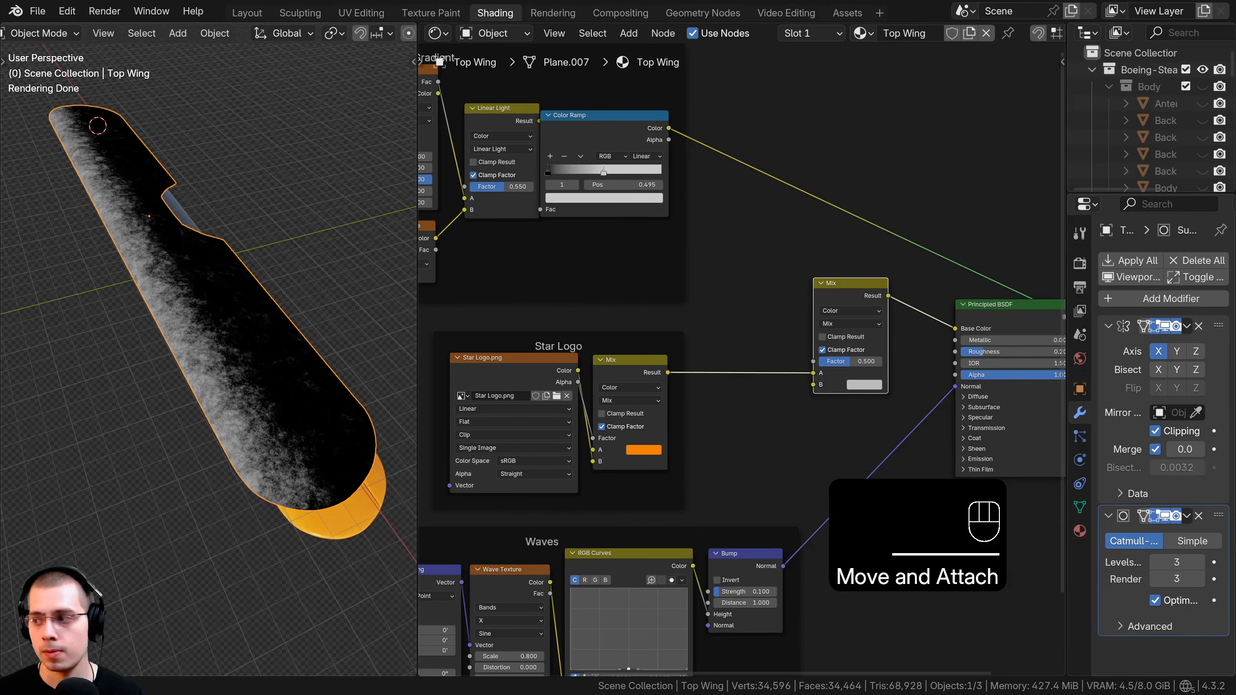
{"action": "scroll", "coordinate": [742, 360], "scroll_direction": "up", "scroll_amount": 4}
Connect the star logo colour to Mix input A and the dirt Color Ramp to its Factor.
{"action": "mouse_move", "coordinate": [838, 379]}
{"action": "left_mouse_down"}
{"action": "mouse_move", "coordinate": [797, 379]}
{"action": "mouse_move", "coordinate": [838, 379]}
{"action": "left_mouse_up"}
{"action": "middle_click_drag", "start_coordinate": [555, 46], "coordinate": [617, 184]}
{"action": "left_click_drag", "start_coordinate": [617, 184], "coordinate": [659, 192]}
{"action": "middle_click_drag", "start_coordinate": [626, 196], "coordinate": [651, 187]}
{"action": "left_click_drag", "start_coordinate": [653, 188], "coordinate": [626, 183]}
{"action": "middle_click_drag", "start_coordinate": [624, 181], "coordinate": [530, 126]}
{"action": "left_click_drag", "start_coordinate": [631, 132], "coordinate": [814, 432]}
{"action": "middle_click_drag", "start_coordinate": [907, 360], "coordinate": [786, 322]}
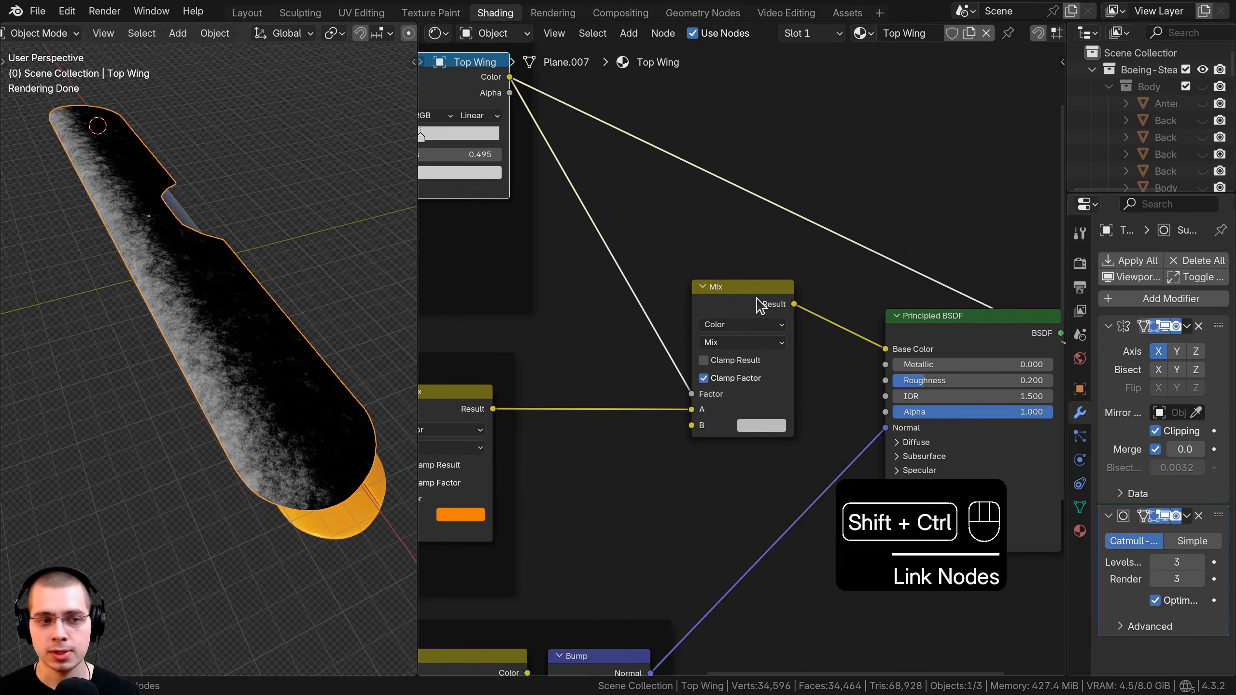
Preview the Mix on the wing and set its B colour to dark brown #6B5335.
{"action": "left_click", "coordinate": [760, 306], "text": "ctrl+shift"}
{"action": "middle_click_drag", "start_coordinate": [200, 405], "coordinate": [195, 427]}
{"action": "scroll", "coordinate": [808, 392], "scroll_direction": "up", "scroll_amount": 3}
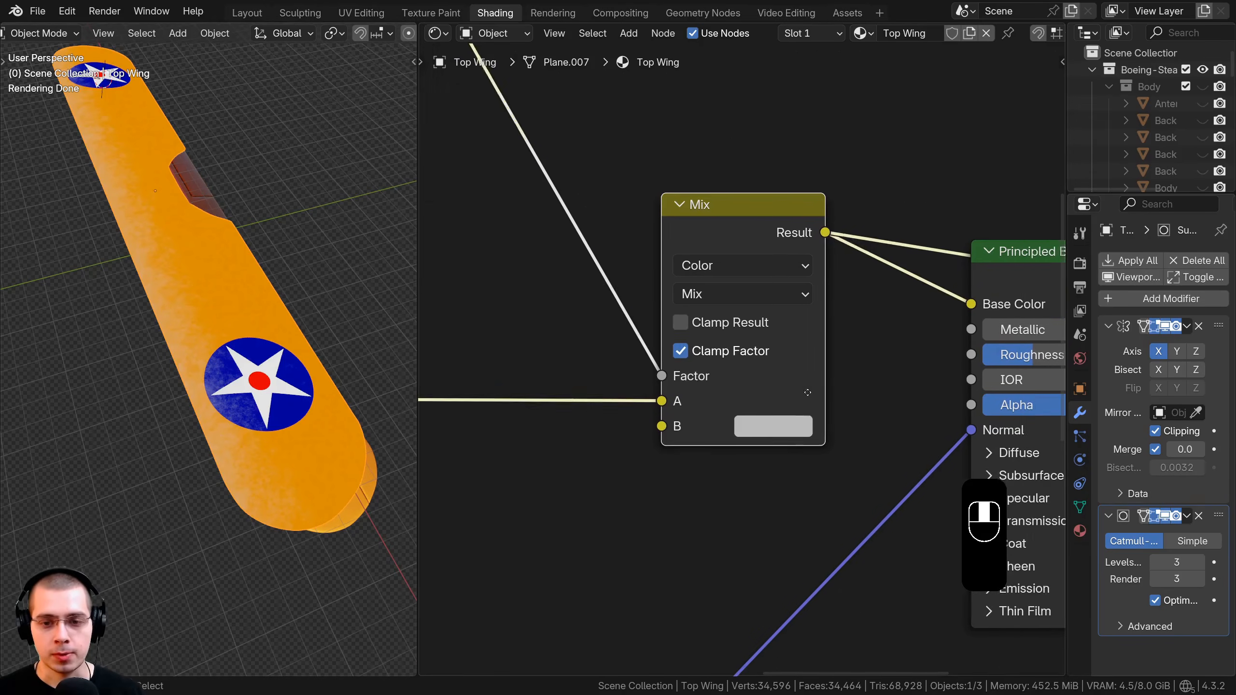
{"action": "middle_click_drag", "start_coordinate": [807, 392], "coordinate": [778, 216]}
{"action": "key", "text": "ctrl+v"}
{"action": "left_click", "coordinate": [784, 216]}
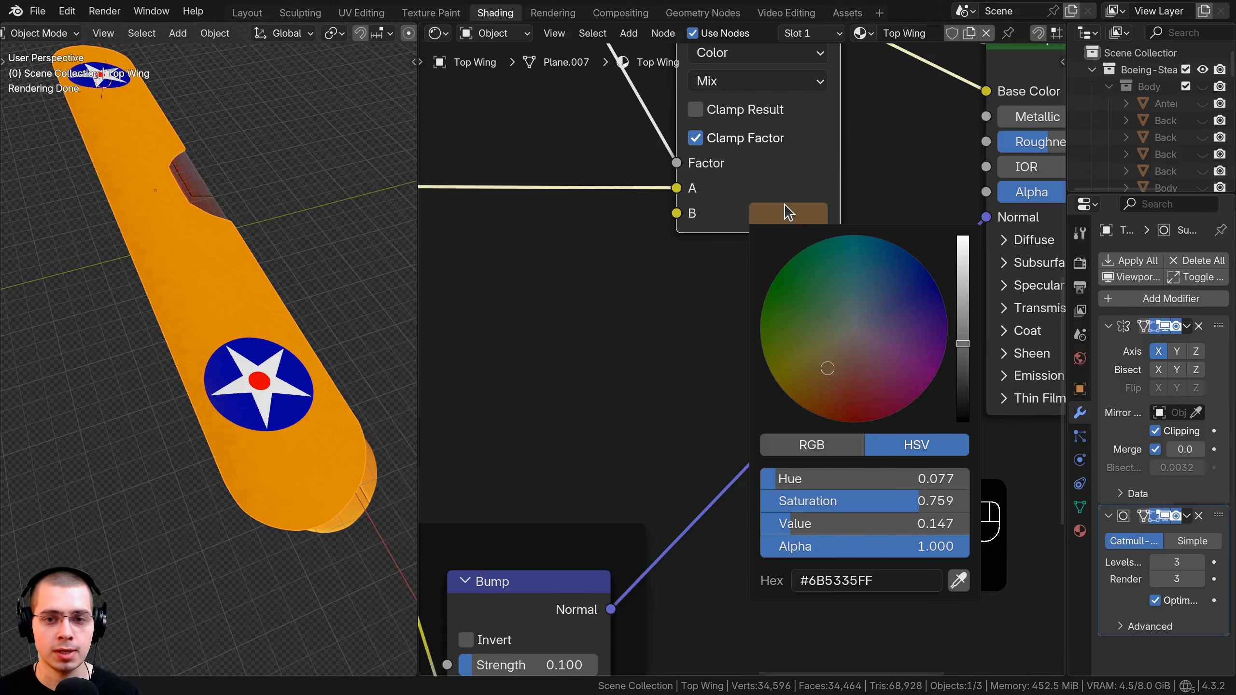
Orbit the viewport to view the wing edge-on and inspect its thickness.
{"action": "scroll", "coordinate": [210, 377], "scroll_direction": "up", "scroll_amount": 8}
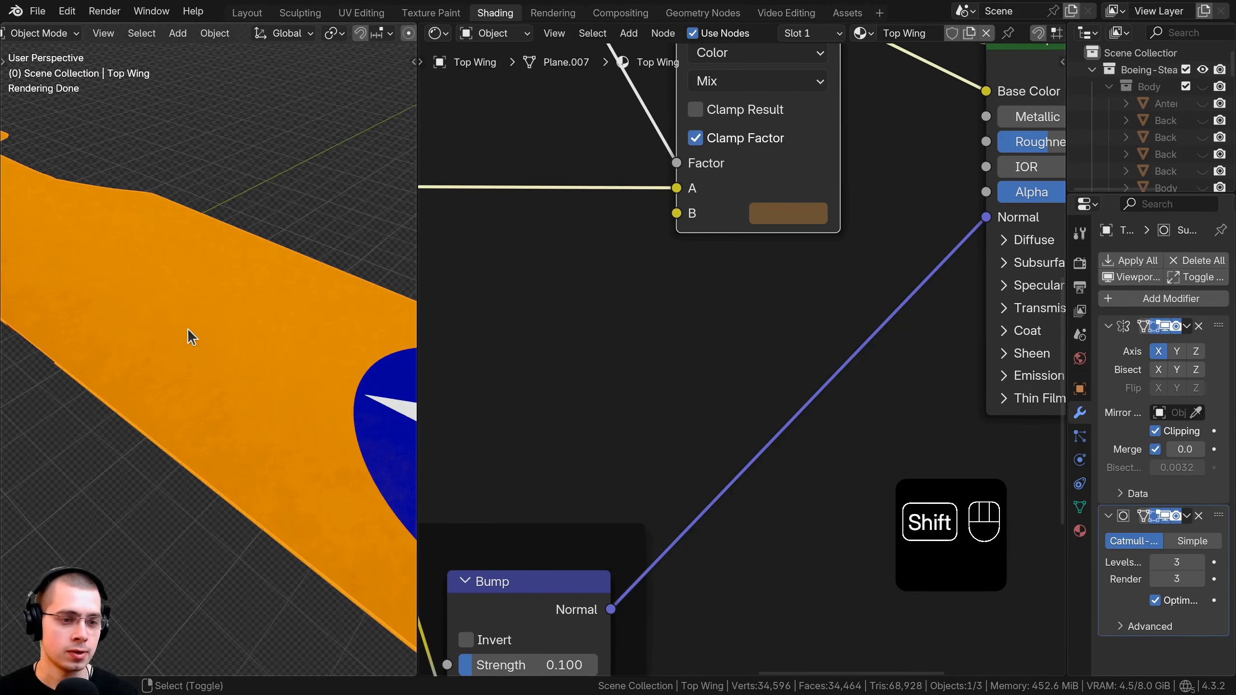
{"action": "middle_click_drag", "start_coordinate": [188, 330], "coordinate": [153, 296]}
{"action": "middle_click_drag", "start_coordinate": [185, 358], "coordinate": [193, 342]}
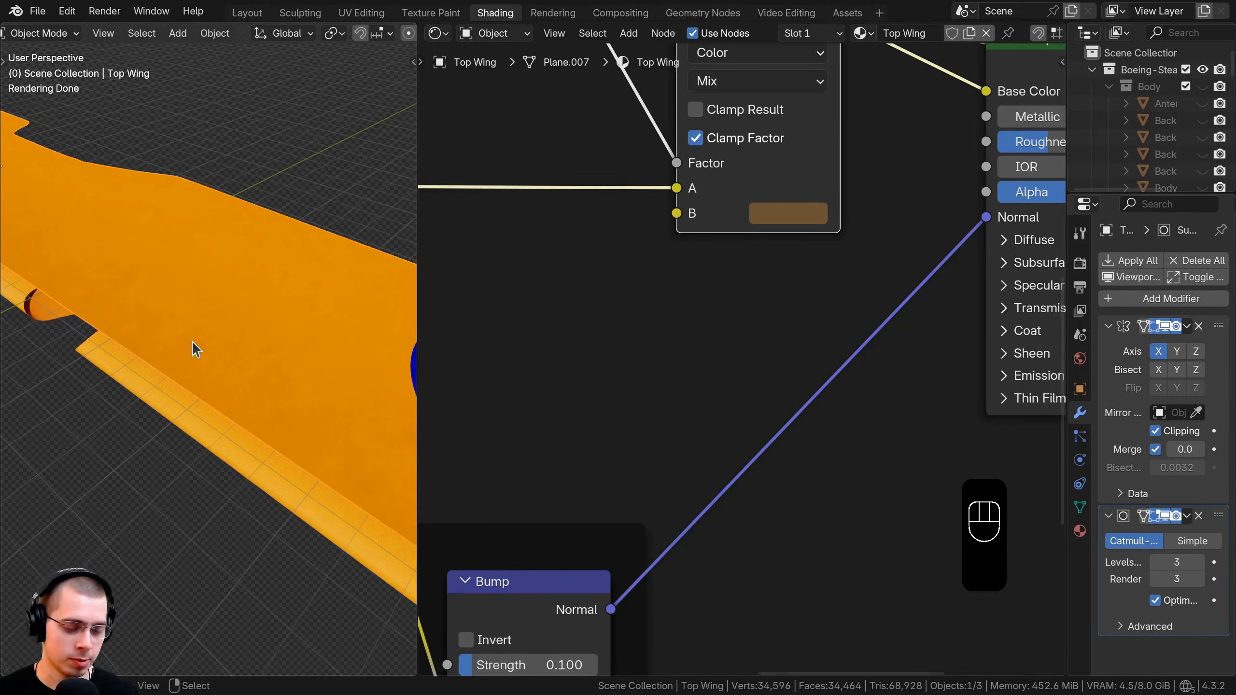
{"action": "mouse_move", "coordinate": [27, 294]}
{"action": "middle_mouse_down"}
{"action": "mouse_move", "coordinate": [193, 268]}
{"action": "mouse_move", "coordinate": [85, 331]}
{"action": "middle_mouse_up"}
{"action": "middle_click_drag", "start_coordinate": [267, 346], "coordinate": [158, 345]}
{"action": "mouse_move", "coordinate": [321, 345]}
{"action": "middle_mouse_down"}
{"action": "mouse_move", "coordinate": [257, 447]}
{"action": "mouse_move", "coordinate": [140, 311]}
{"action": "middle_mouse_up"}
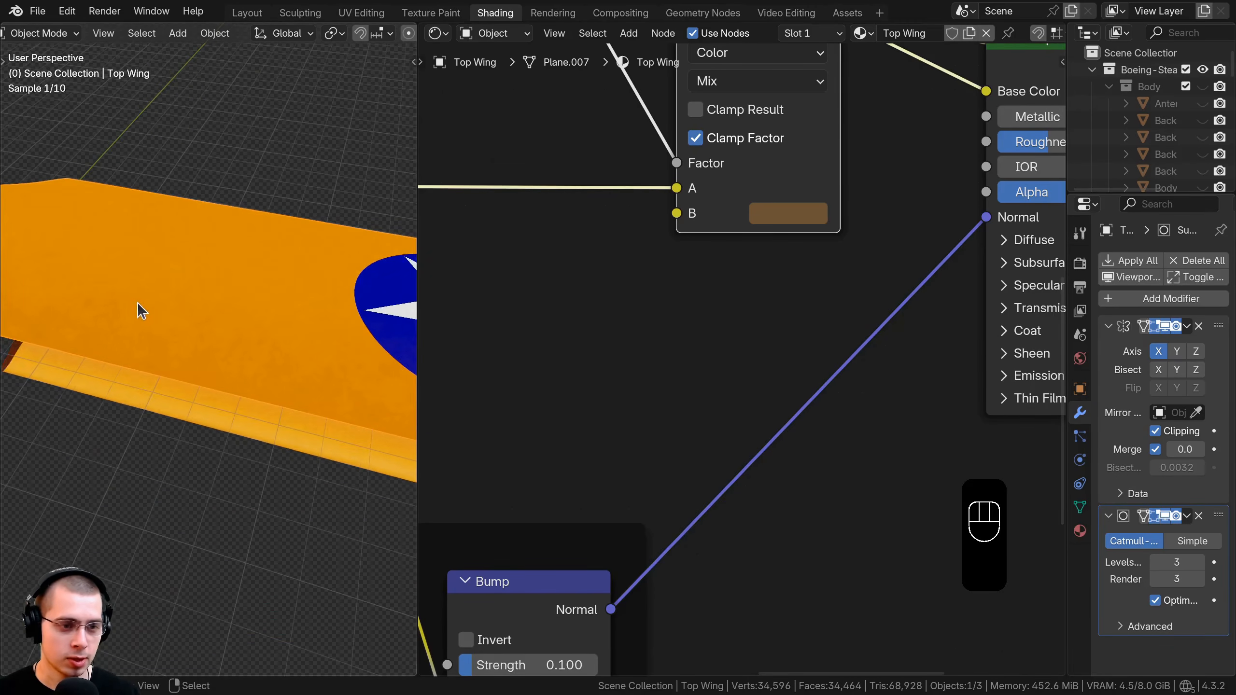
{"action": "scroll", "coordinate": [467, 316], "scroll_direction": "down", "scroll_amount": 9}
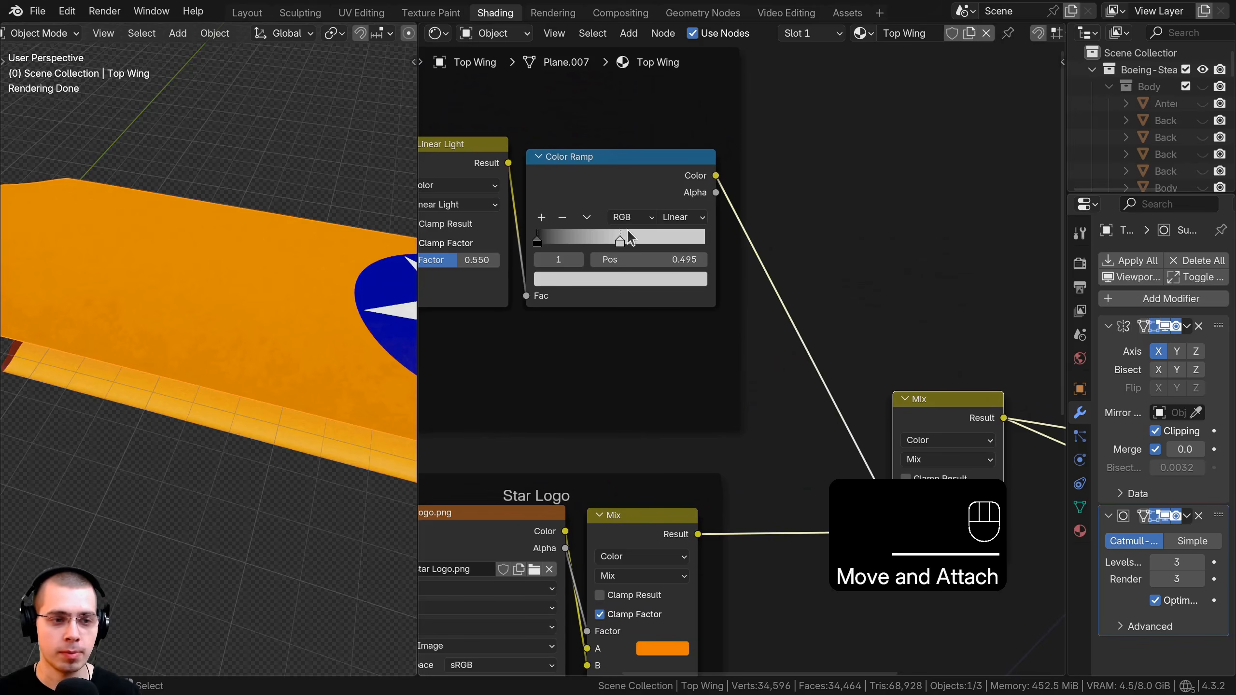
Move the Color Ramp's grey stop to position 0.487 and shift the colour Mix node slightly left.
{"action": "left_click_drag", "start_coordinate": [582, 219], "coordinate": [614, 240]}
{"action": "middle_click_drag", "start_coordinate": [614, 239], "coordinate": [739, 292]}
{"action": "scroll", "coordinate": [739, 292], "scroll_direction": "up", "scroll_amount": 4}
{"action": "mouse_move", "coordinate": [738, 289]}
{"action": "left_mouse_down"}
{"action": "mouse_move", "coordinate": [631, 292]}
{"action": "mouse_move", "coordinate": [751, 294]}
{"action": "mouse_move", "coordinate": [724, 295]}
{"action": "left_mouse_up"}
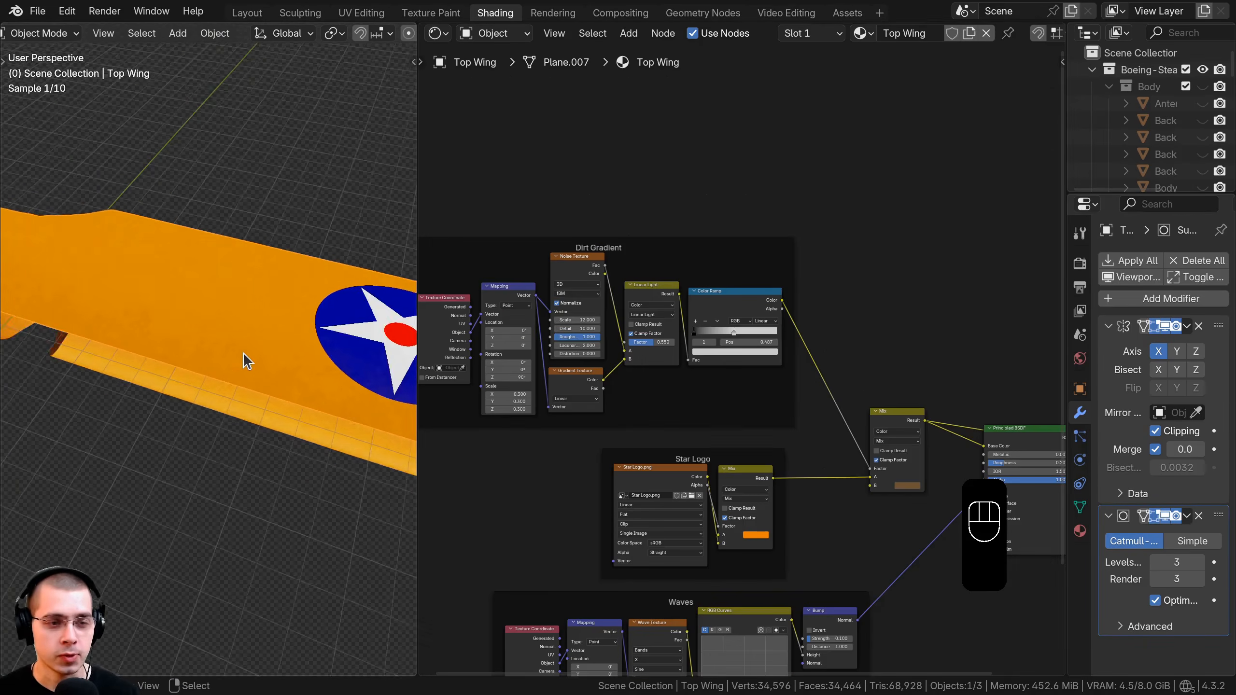
{"action": "scroll", "coordinate": [243, 352], "scroll_direction": "up", "scroll_amount": 4}
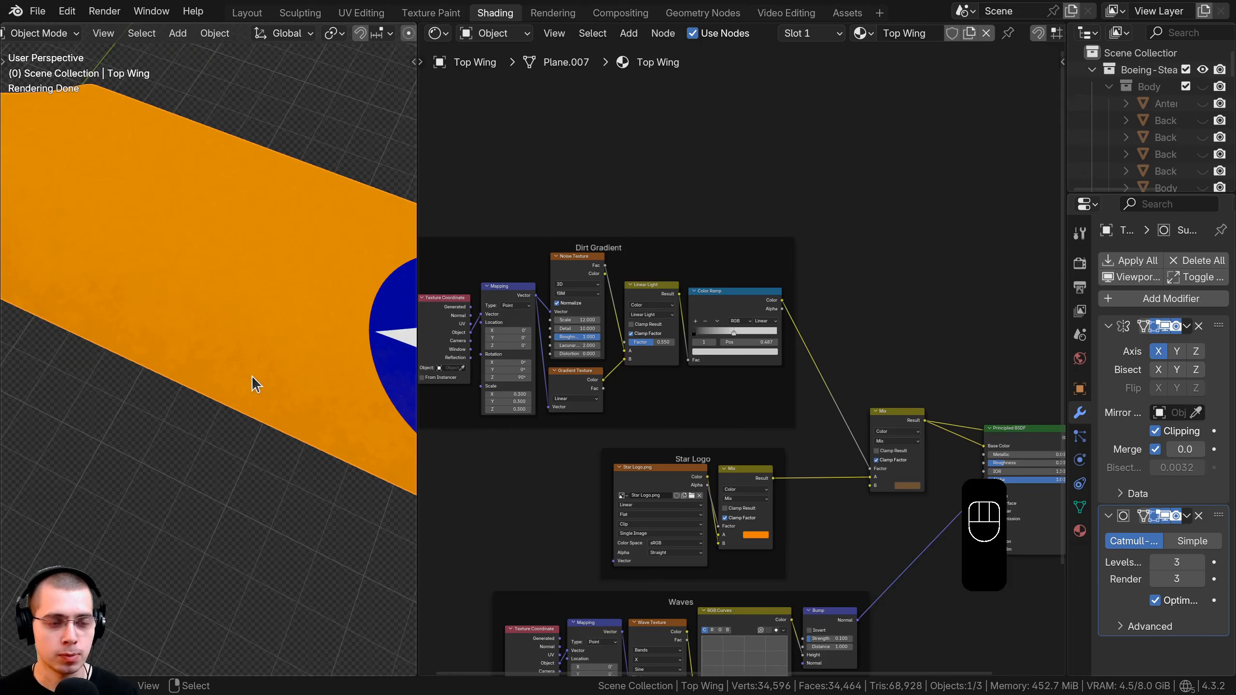
{"action": "left_click_drag", "start_coordinate": [902, 428], "coordinate": [883, 426]}
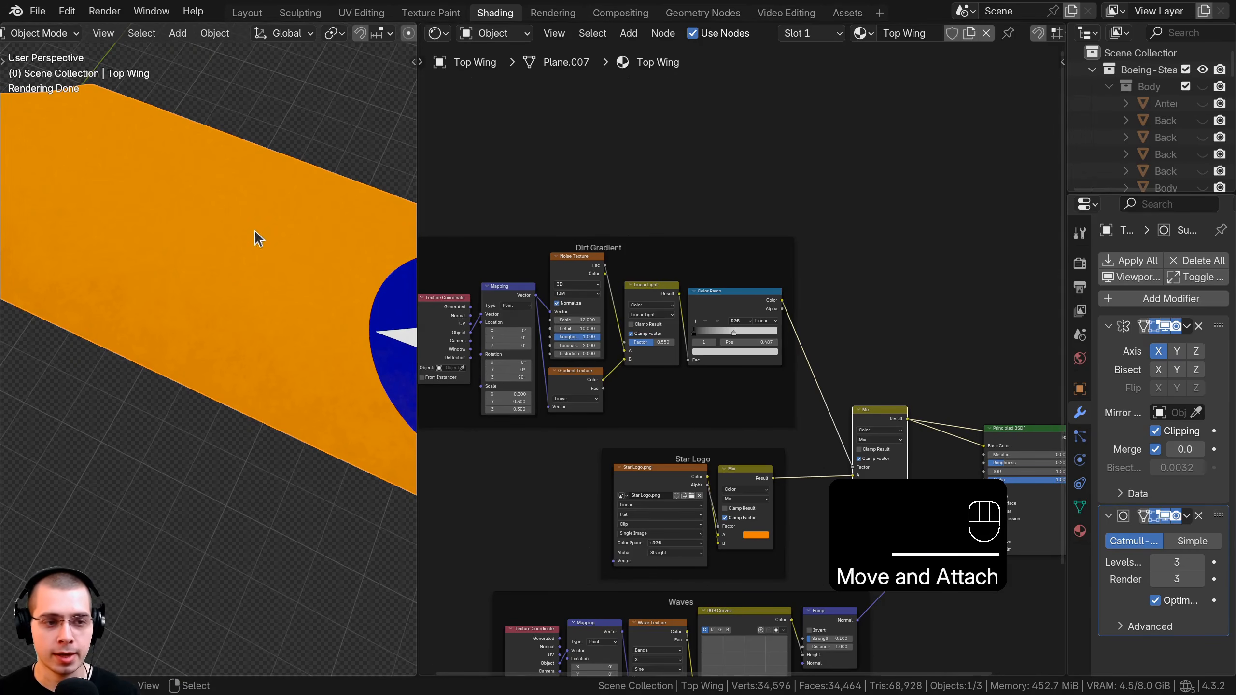
{"action": "middle_click_drag", "start_coordinate": [765, 158], "coordinate": [833, 276]}
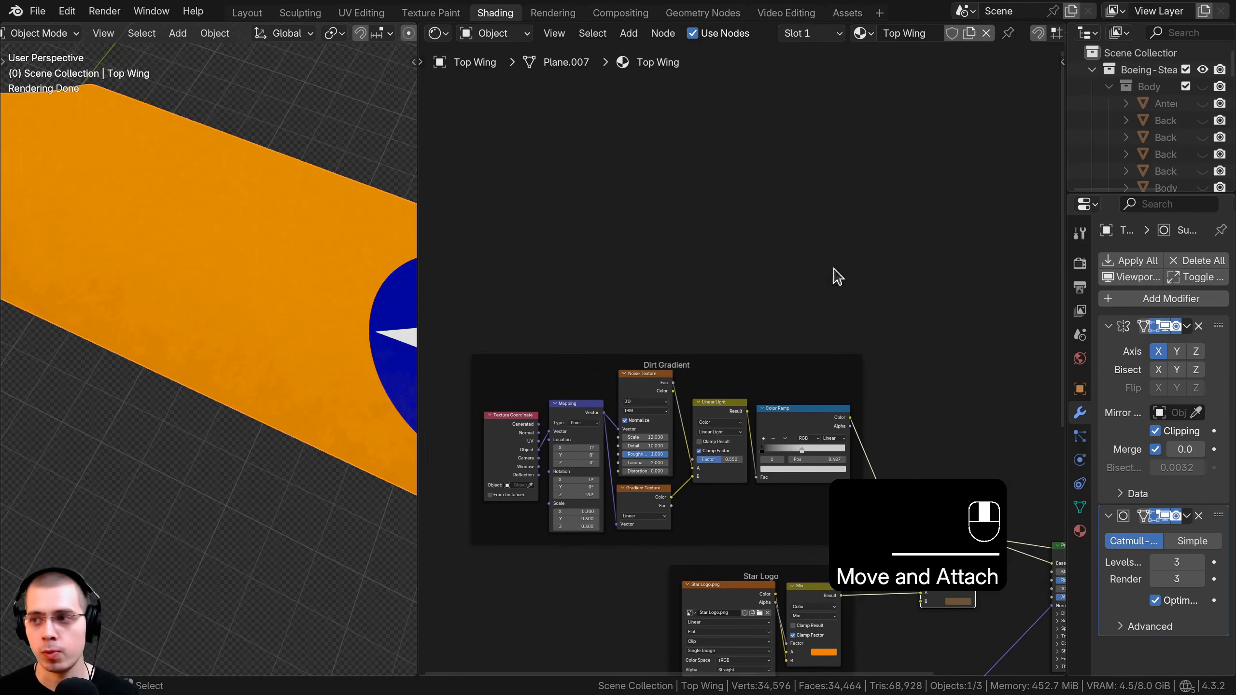
{"action": "key", "text": "shift+a"}
Add a second Noise Texture mapped from Object coordinates via a Mapping node and preview it.
{"action": "left_click", "coordinate": [820, 233]}
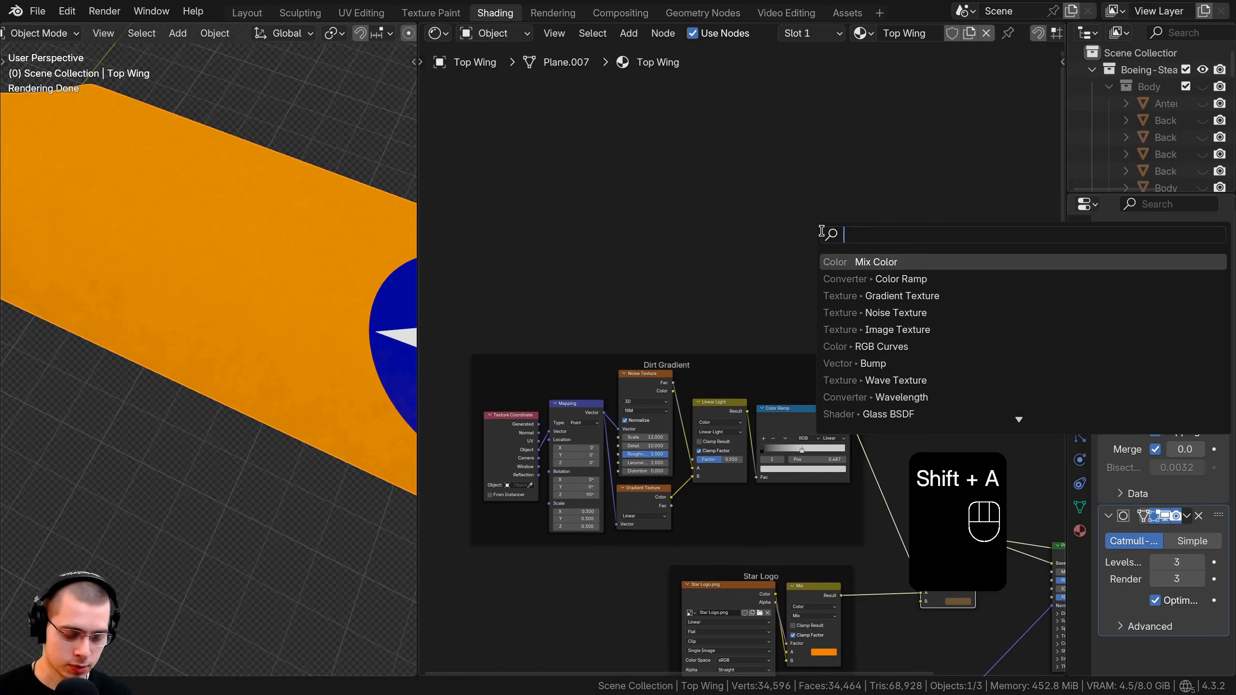
{"action": "type", "text": "noise"}
{"action": "key", "text": "Return"}
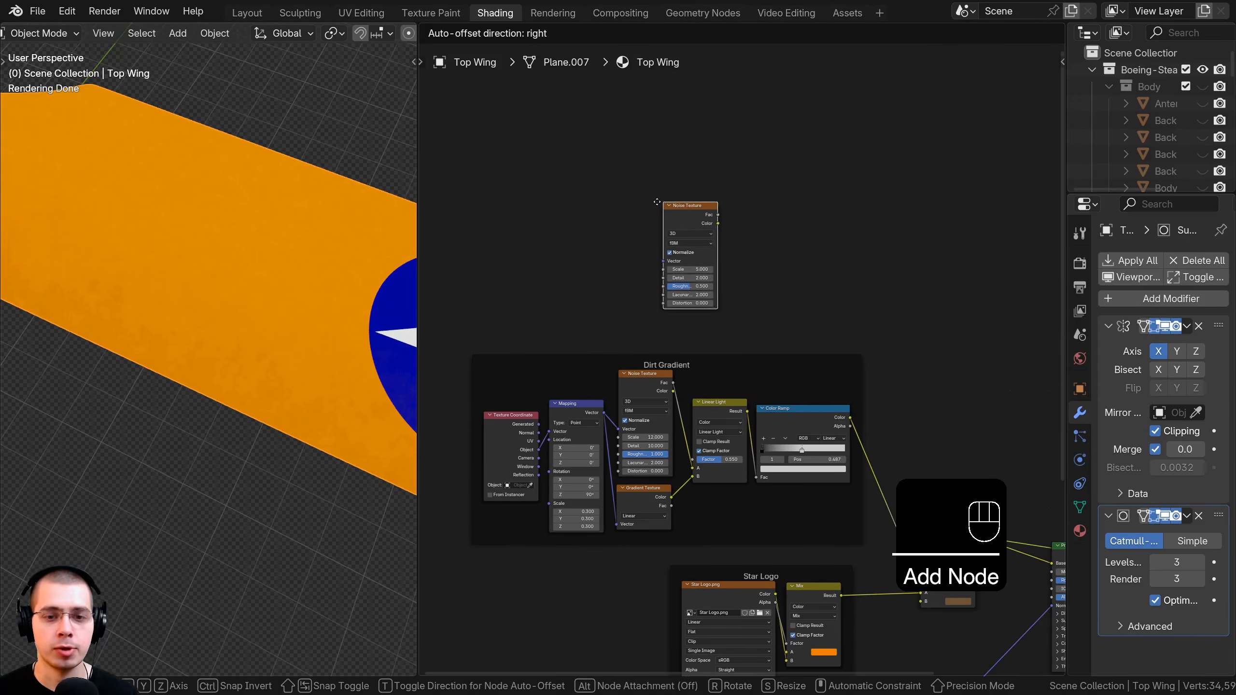
{"action": "left_click", "coordinate": [656, 201]}
{"action": "scroll", "coordinate": [786, 240], "scroll_direction": "up", "scroll_amount": 1}
{"action": "key", "text": "ctrl+t"}
{"action": "scroll", "coordinate": [653, 253], "scroll_direction": "up", "scroll_amount": 2}
{"action": "key", "text": "a"}
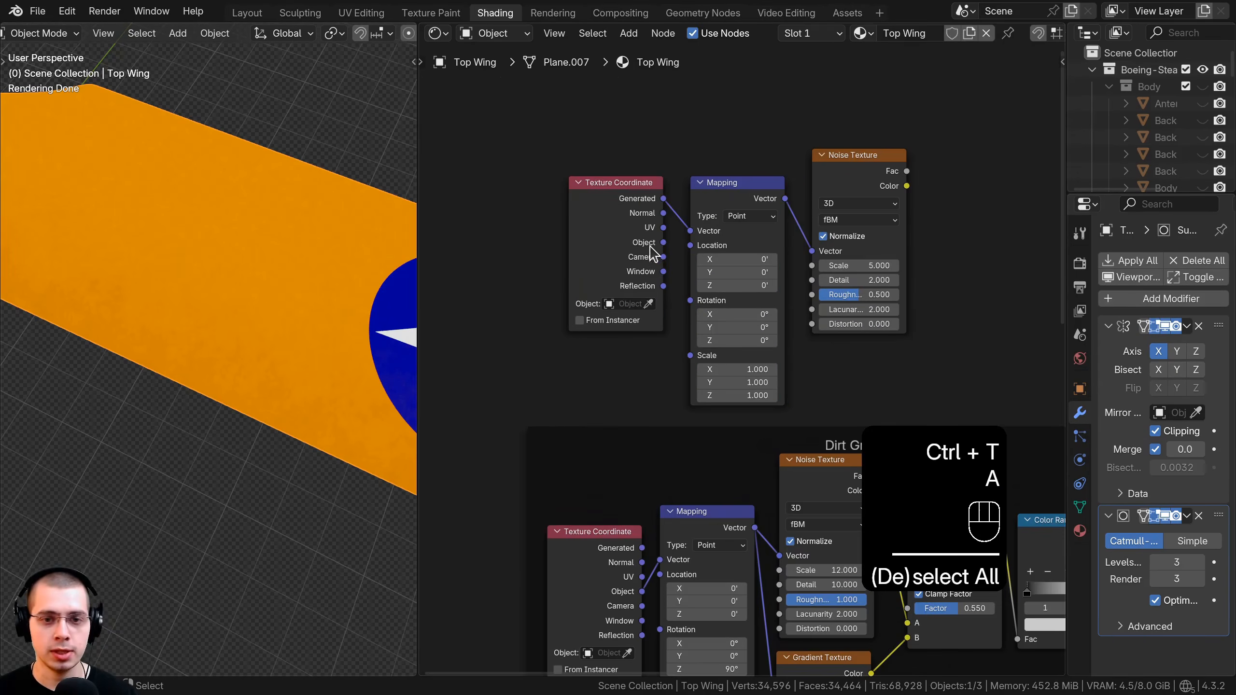
{"action": "mouse_move", "coordinate": [663, 243]}
{"action": "left_mouse_down"}
{"action": "mouse_move", "coordinate": [690, 231]}
{"action": "mouse_move", "coordinate": [661, 226]}
{"action": "left_mouse_up"}
{"action": "middle_click_drag", "start_coordinate": [767, 187], "coordinate": [695, 192]}
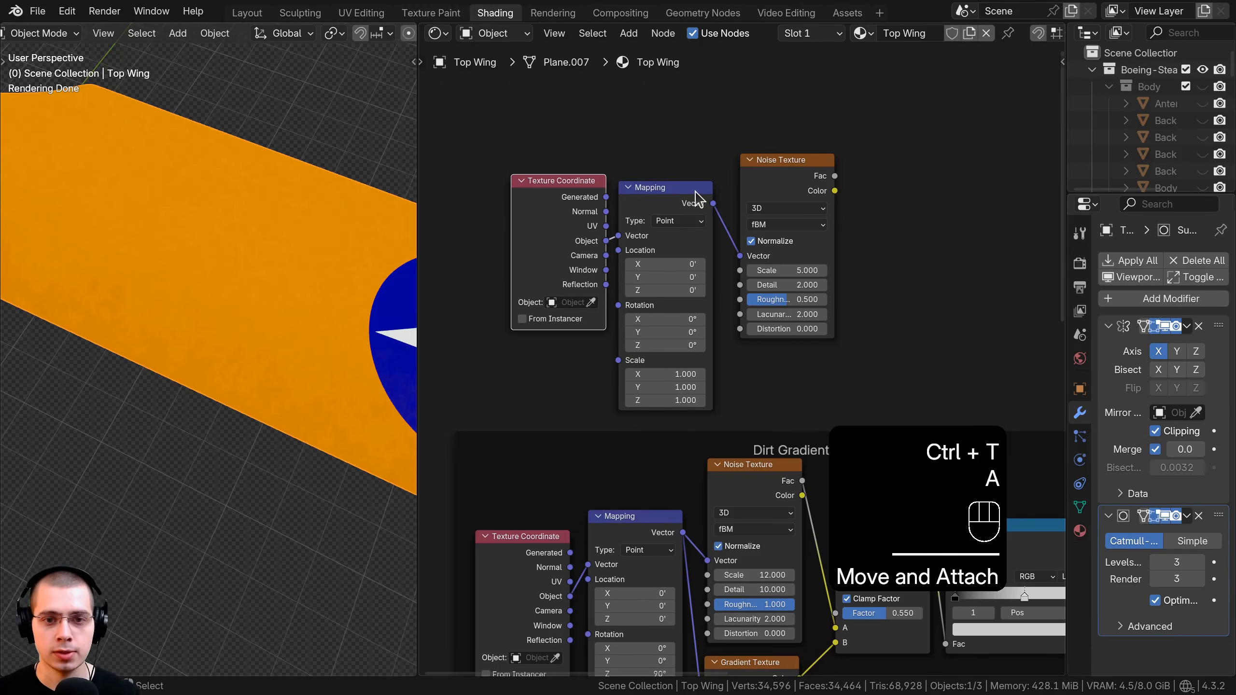
{"action": "left_click_drag", "start_coordinate": [695, 191], "coordinate": [696, 181]}
{"action": "left_click", "coordinate": [769, 171], "text": "ctrl+shift"}
Set the new Noise Texture's Scale to 2.5 and recentre the node view.
{"action": "left_click_drag", "start_coordinate": [771, 171], "coordinate": [758, 186]}
{"action": "middle_click_drag", "start_coordinate": [757, 232], "coordinate": [752, 247]}
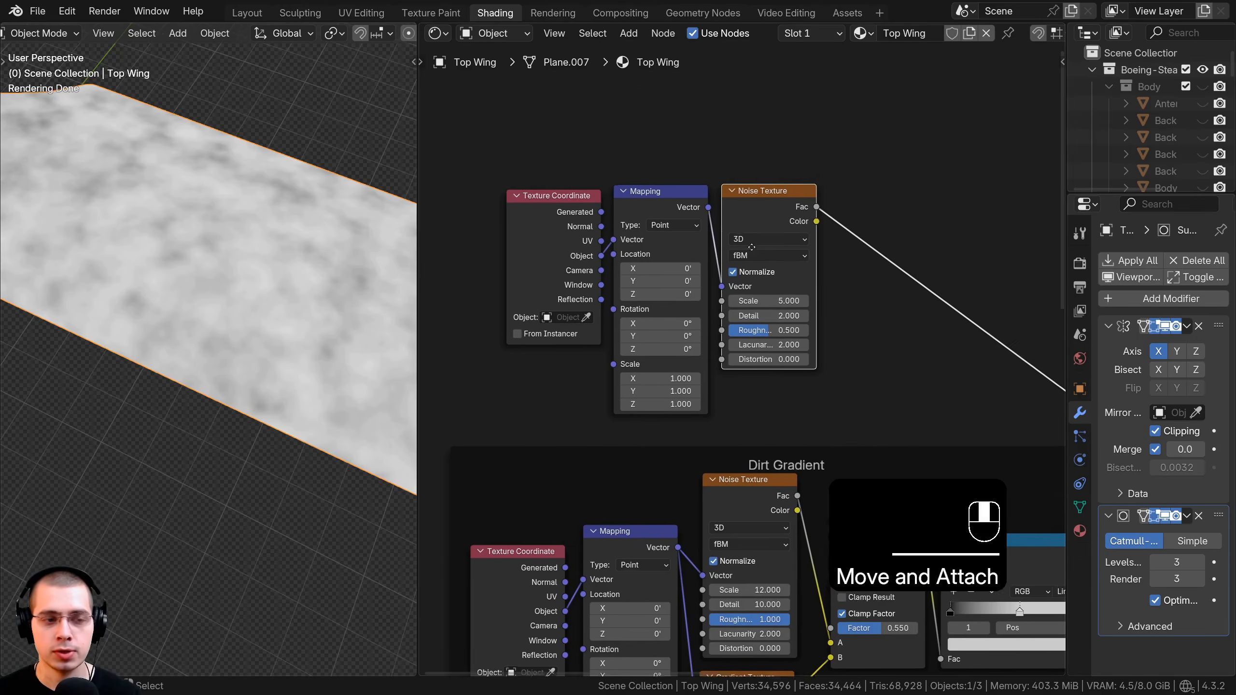
{"action": "scroll", "coordinate": [722, 175], "scroll_direction": "up", "scroll_amount": 1}
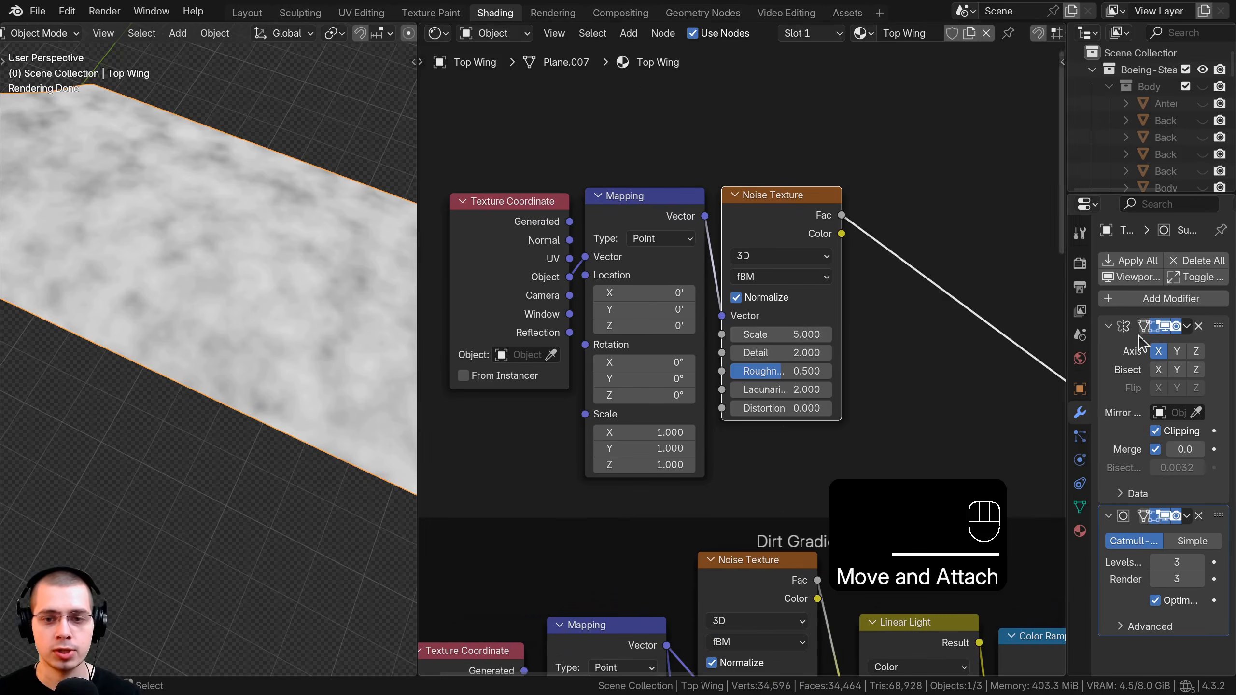
{"action": "left_click", "coordinate": [799, 335]}
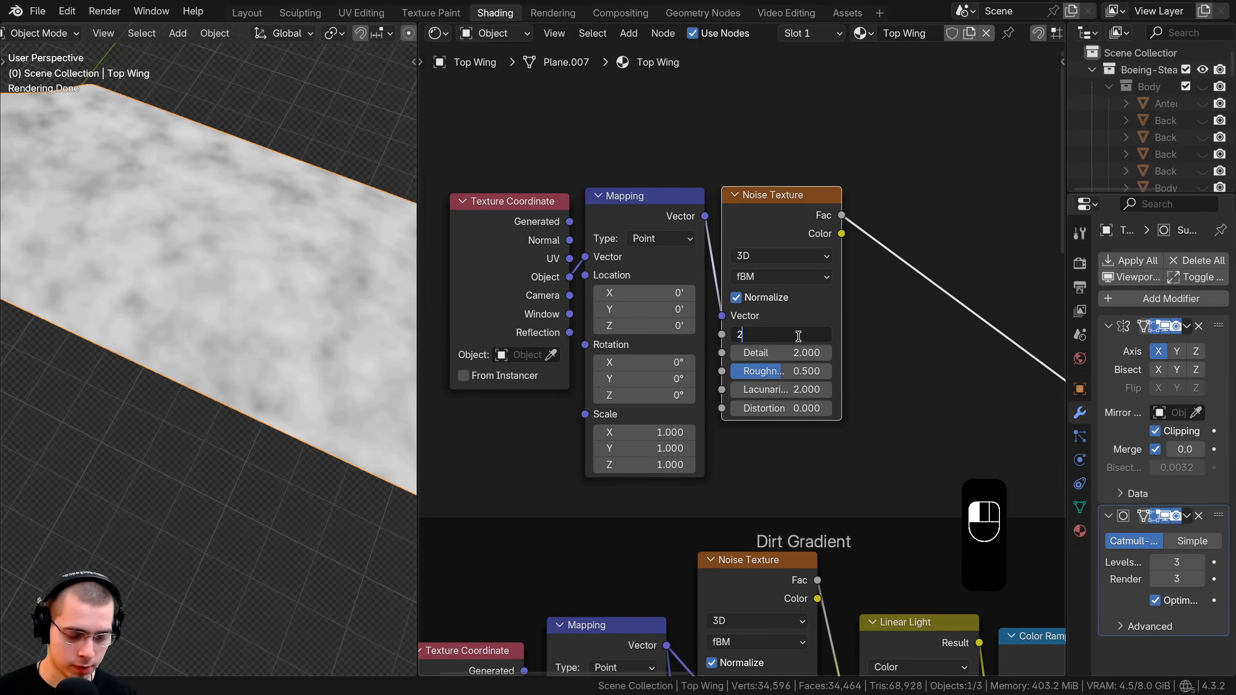
{"action": "type", "text": "2,5"}
{"action": "key", "text": "Return"}
{"action": "scroll", "coordinate": [903, 312], "scroll_direction": "down", "scroll_amount": 3}
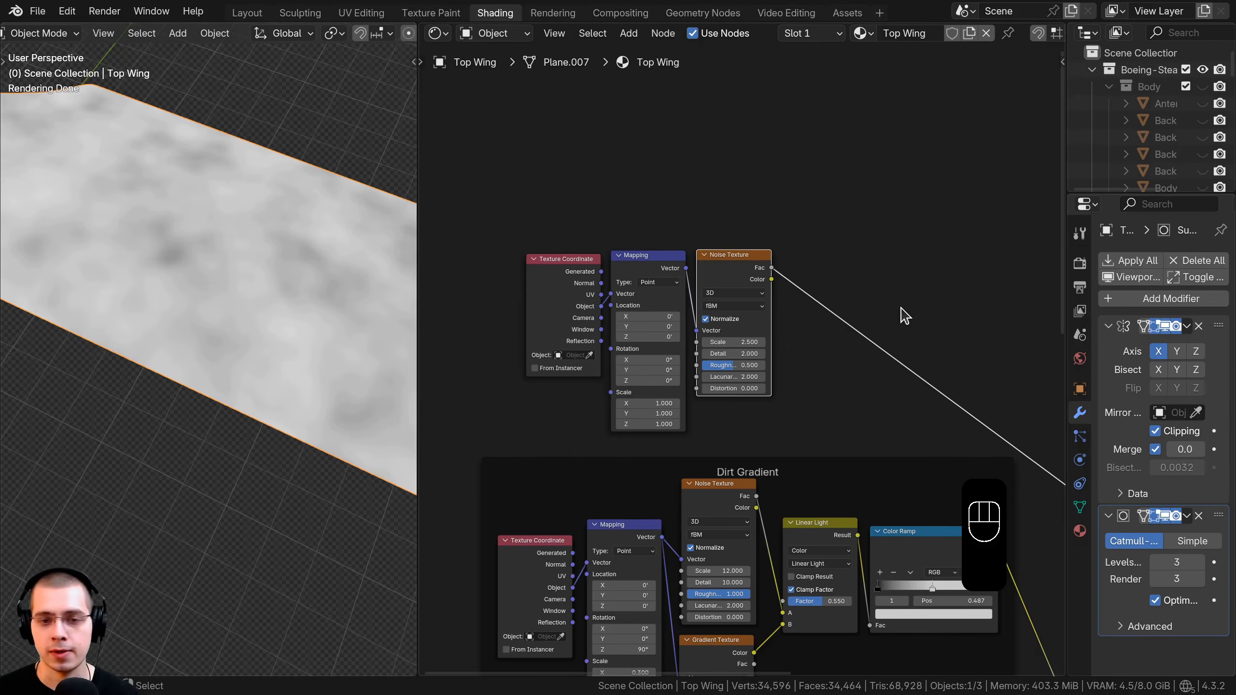
{"action": "scroll", "coordinate": [903, 312], "scroll_direction": "up", "scroll_amount": 1}
{"action": "middle_click_drag", "start_coordinate": [776, 258], "coordinate": [782, 257]}
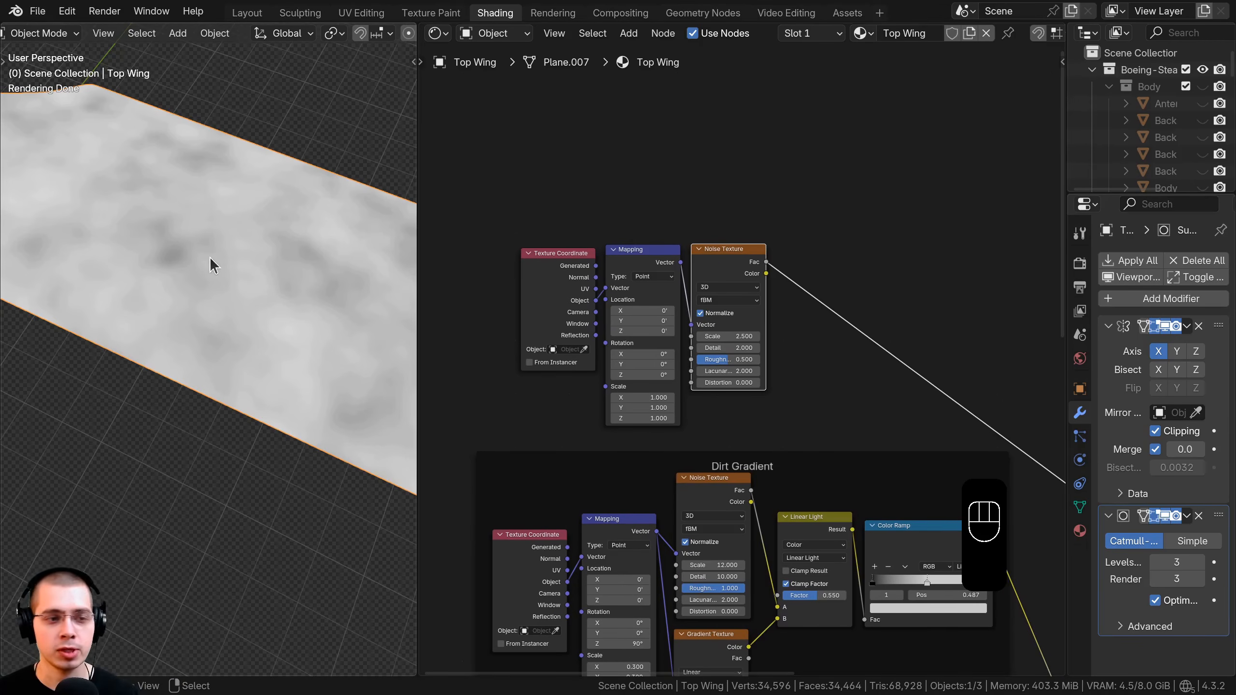
{"action": "middle_click_drag", "start_coordinate": [769, 206], "coordinate": [766, 199]}
{"action": "key", "text": "shift+a"}
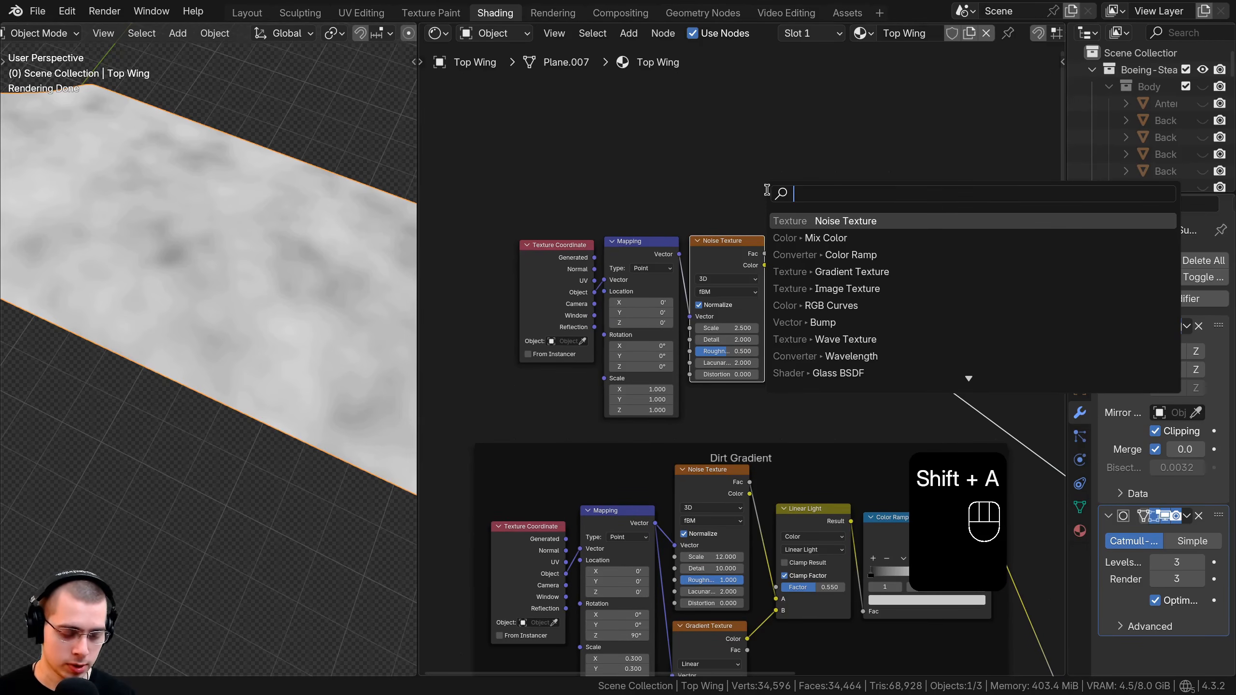
Insert a Mix node on the noise link, with the gradient Color in A and noise Fac in B.
{"action": "type", "text": "mix"}
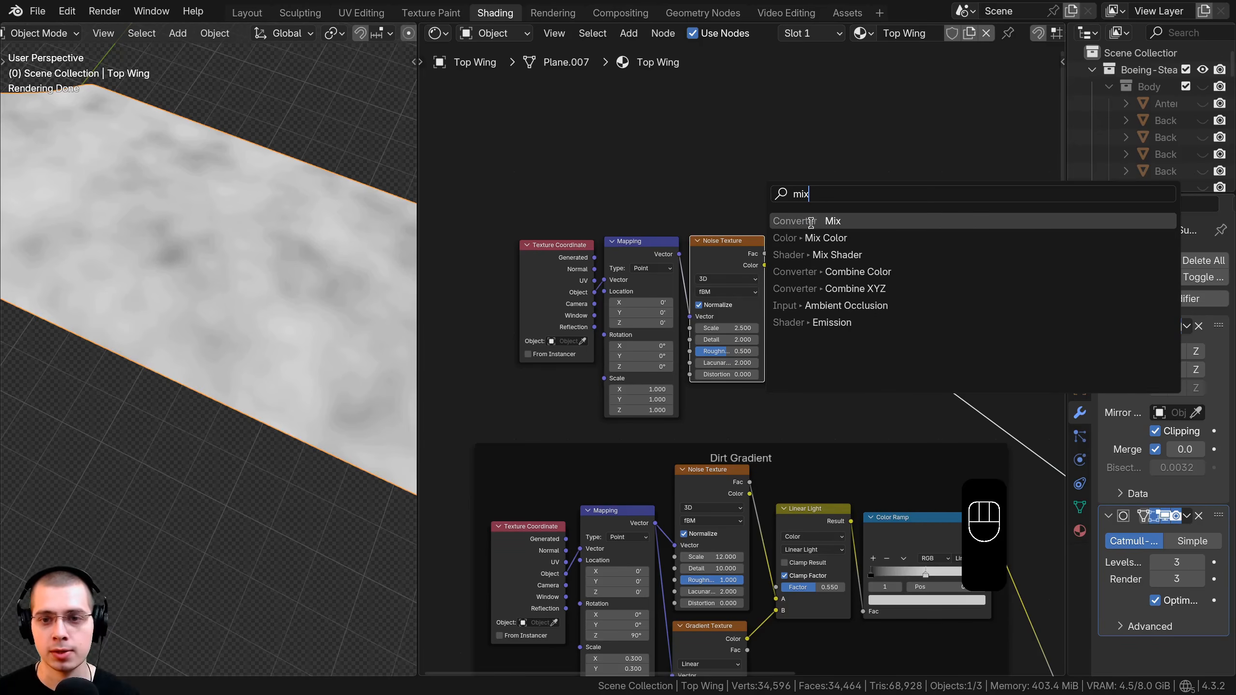
{"action": "left_click", "coordinate": [809, 238]}
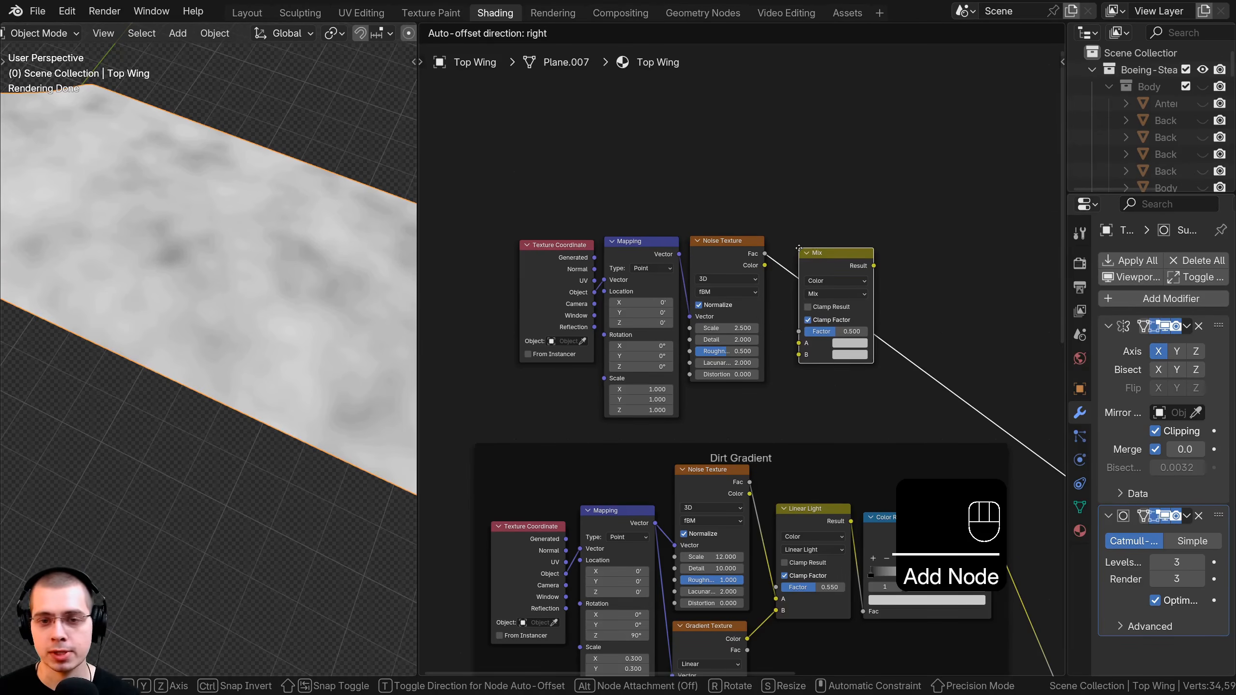
{"action": "left_click", "coordinate": [799, 248]}
{"action": "left_click_drag", "start_coordinate": [819, 253], "coordinate": [823, 247]}
{"action": "middle_click_drag", "start_coordinate": [680, 410], "coordinate": [681, 306]}
{"action": "scroll", "coordinate": [684, 316], "scroll_direction": "up", "scroll_amount": 3}
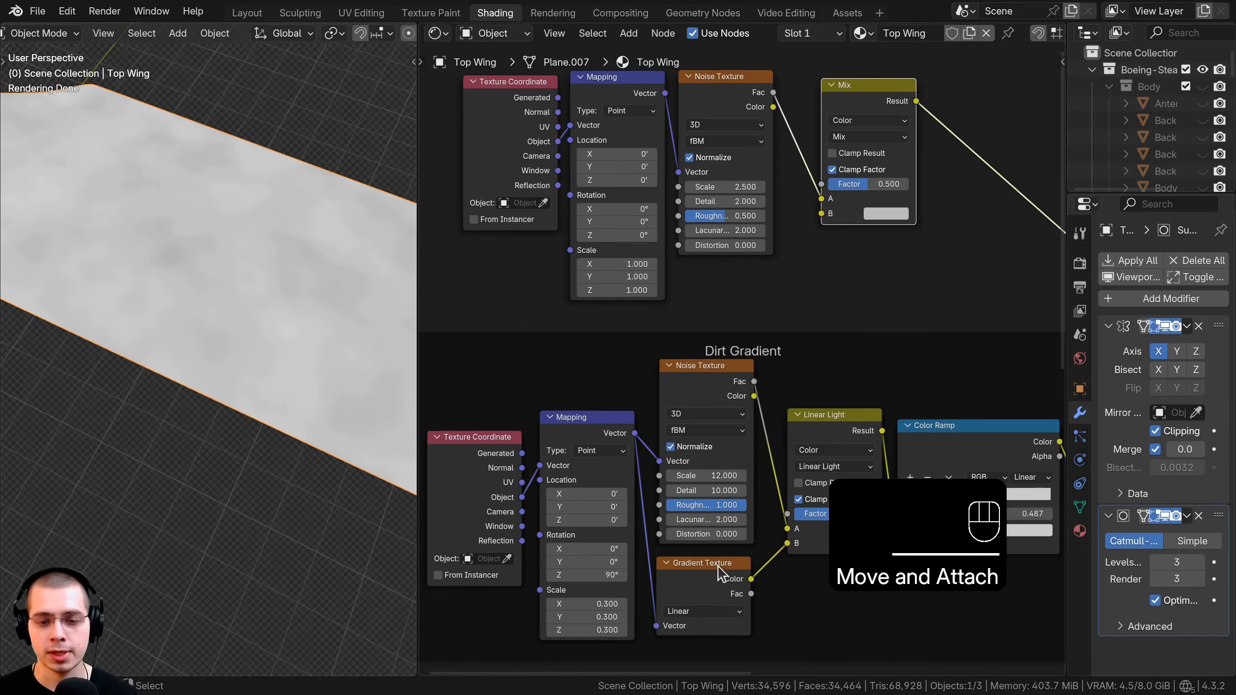
{"action": "left_click_drag", "start_coordinate": [751, 579], "coordinate": [824, 264]}
{"action": "middle_click_drag", "start_coordinate": [822, 289], "coordinate": [835, 366]}
{"action": "scroll", "coordinate": [835, 366], "scroll_direction": "up", "scroll_amount": 2}
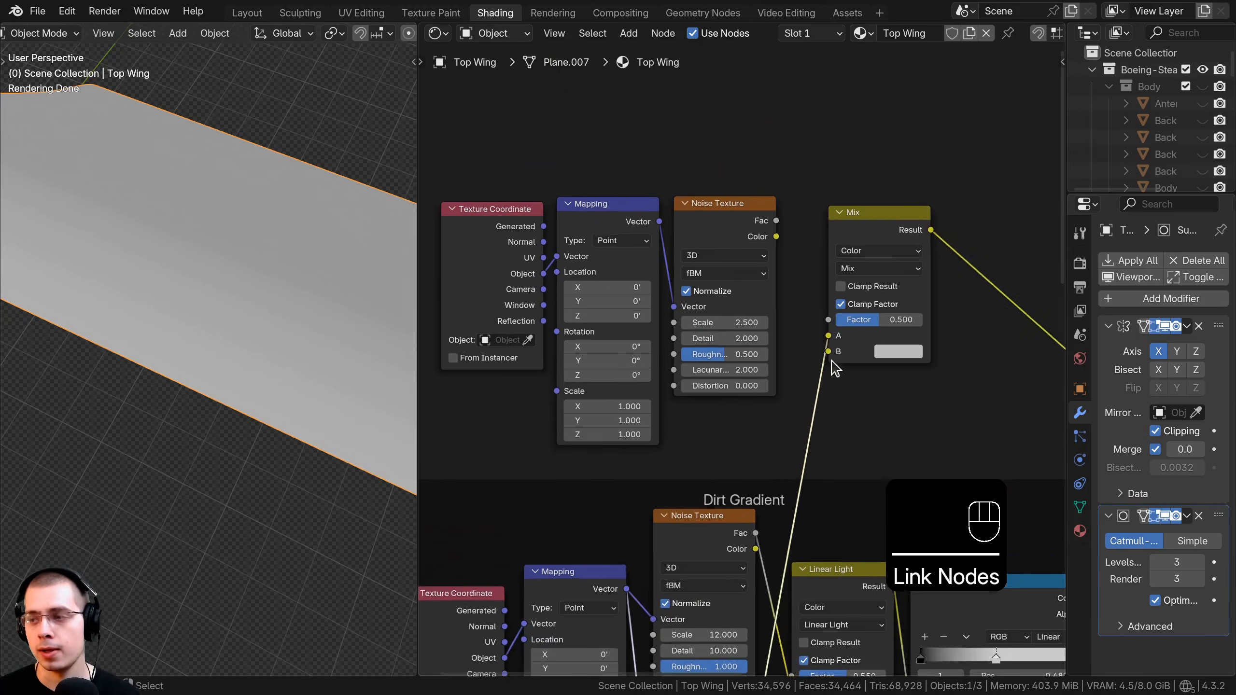
{"action": "left_click_drag", "start_coordinate": [734, 204], "coordinate": [740, 344]}
{"action": "left_click_drag", "start_coordinate": [834, 349], "coordinate": [836, 350]}
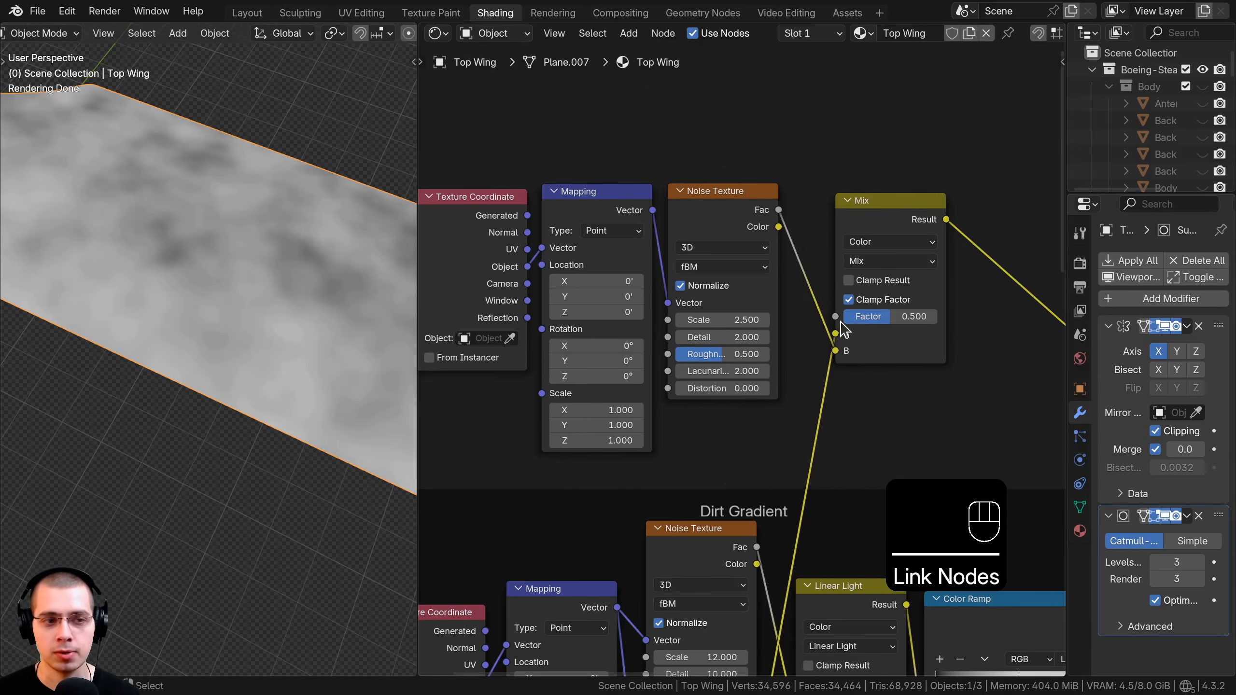
{"action": "middle_click_drag", "start_coordinate": [819, 311], "coordinate": [716, 336]}
Set the Mix blend mode to Linear Light with a factor of 0.200.
{"action": "left_click_drag", "start_coordinate": [784, 374], "coordinate": [740, 339]}
{"action": "middle_click_drag", "start_coordinate": [187, 297], "coordinate": [124, 332]}
{"action": "left_click_drag", "start_coordinate": [758, 340], "coordinate": [792, 340]}
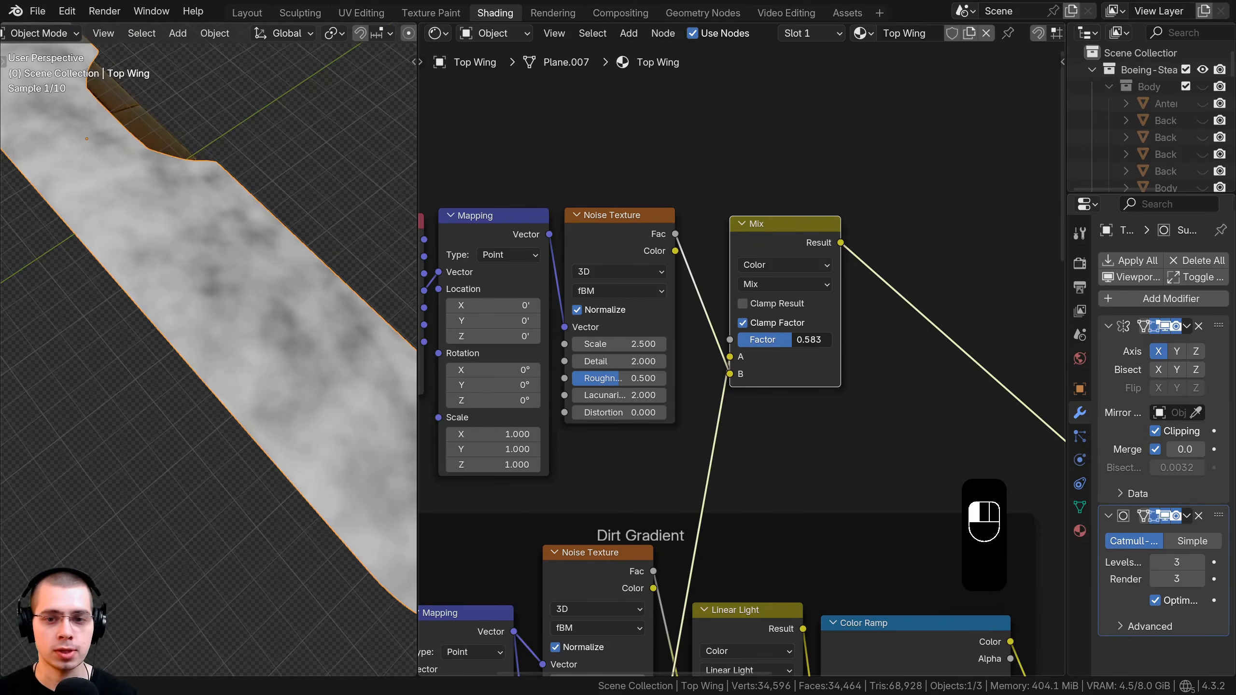
{"action": "scroll", "coordinate": [774, 350], "scroll_direction": "up", "scroll_amount": 3}
{"action": "left_click", "coordinate": [796, 326]}
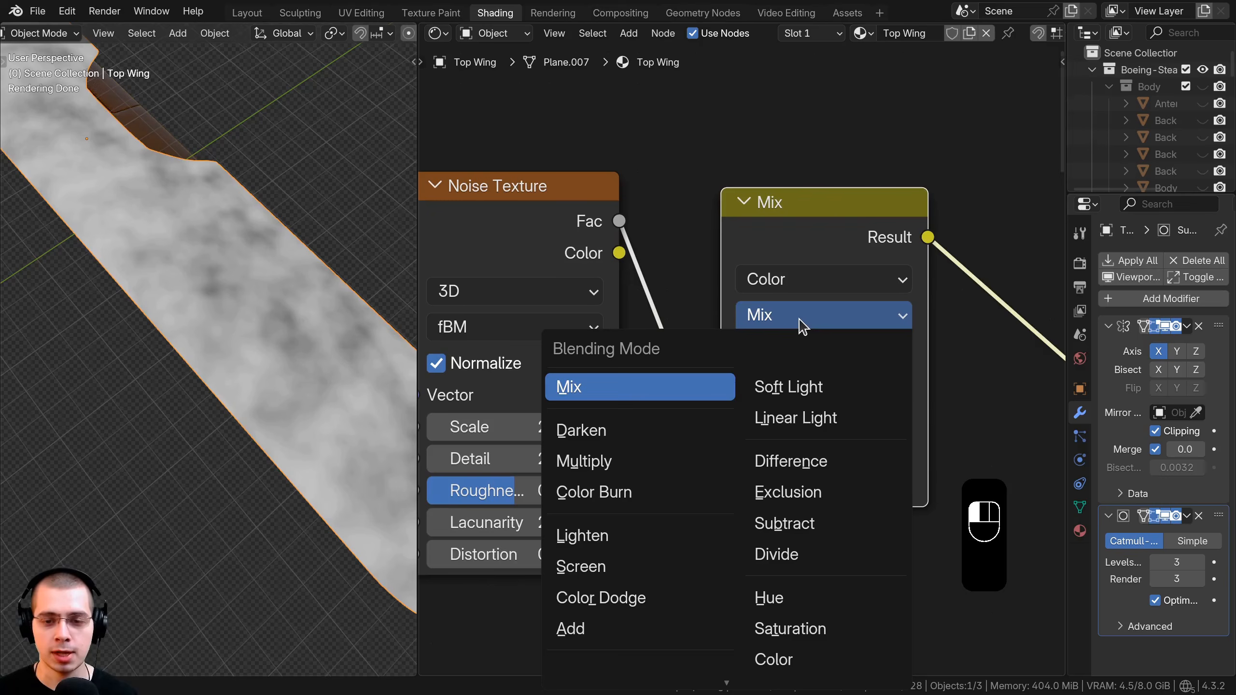
{"action": "left_click", "coordinate": [813, 417]}
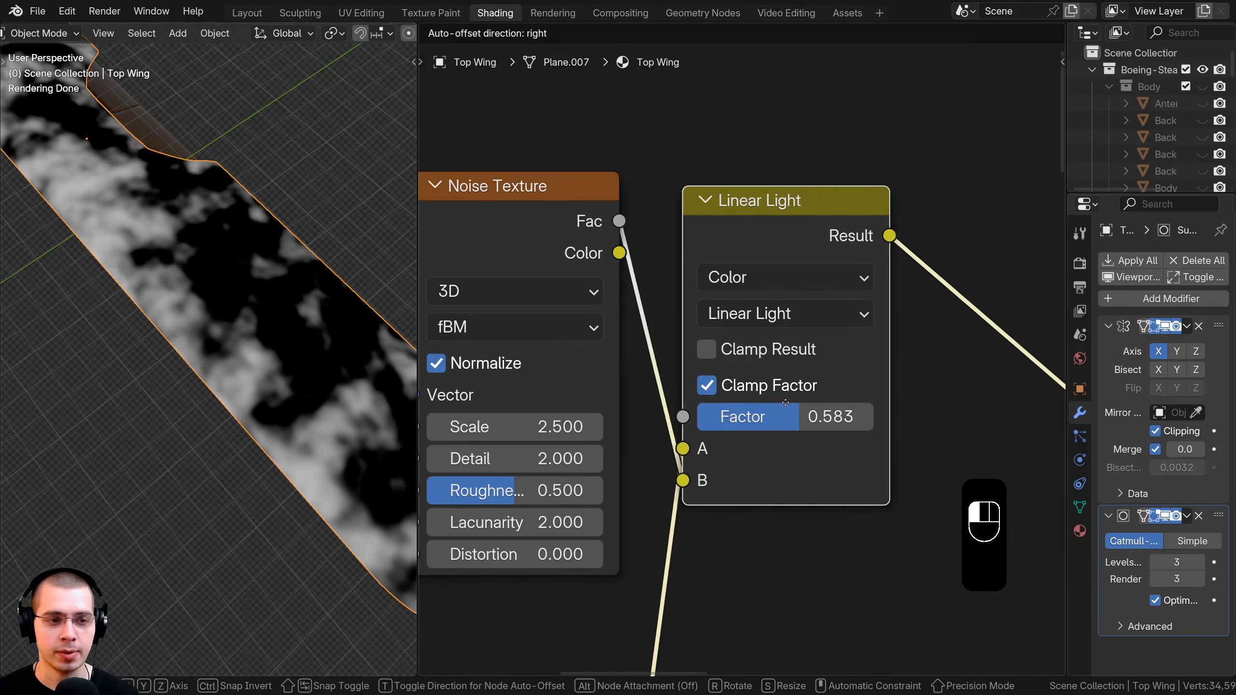
{"action": "left_click_drag", "start_coordinate": [837, 419], "coordinate": [811, 418]}
{"action": "scroll", "coordinate": [832, 455], "scroll_direction": "up", "scroll_amount": 1}
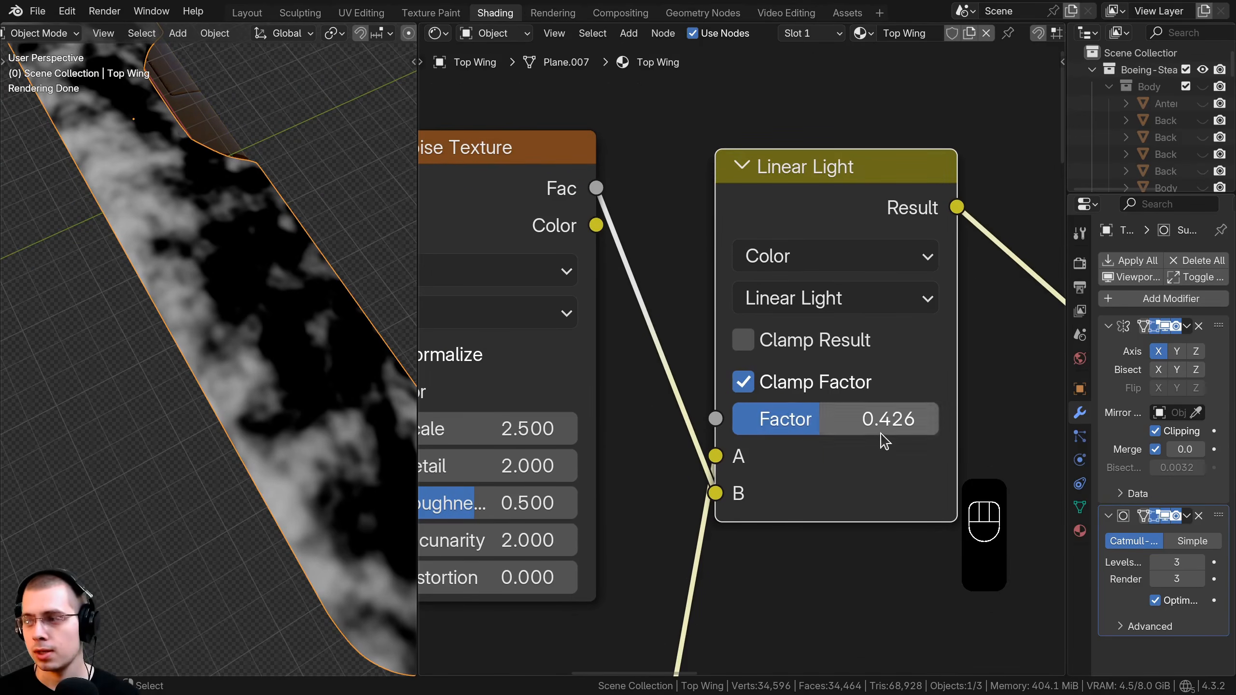
{"action": "double_click", "coordinate": [875, 420]}
{"action": "type", "text": "."}
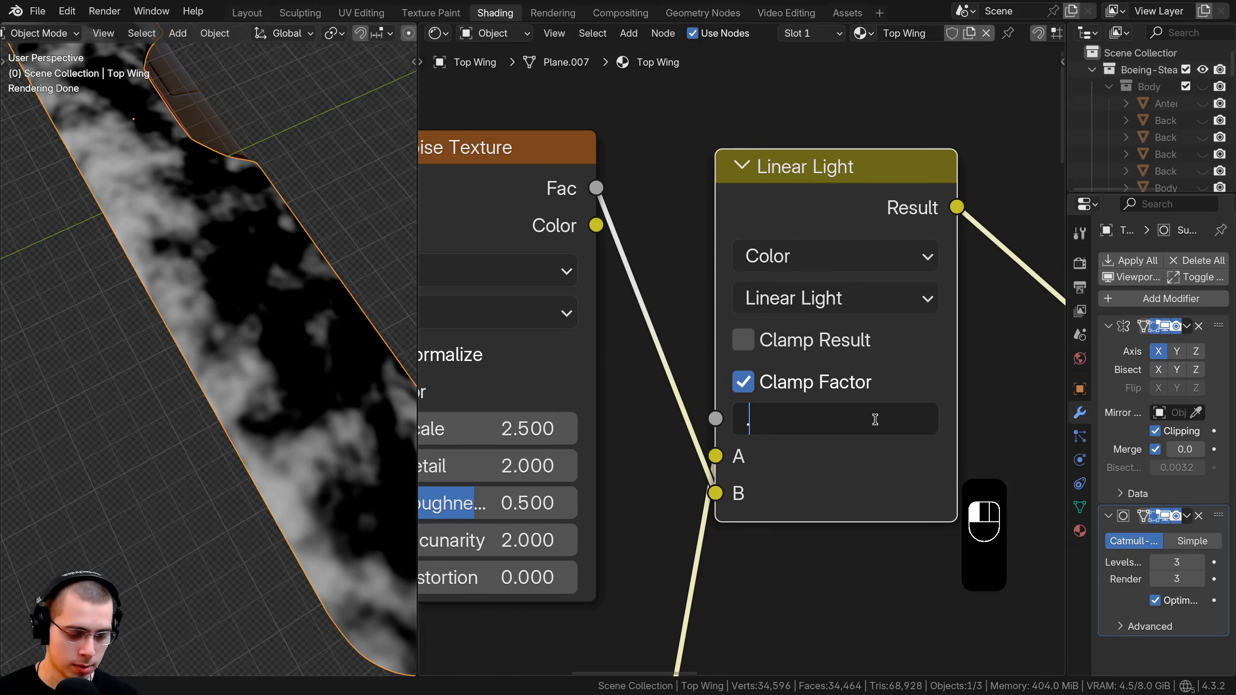
{"action": "type", "text": "2"}
{"action": "key", "text": "Return"}
Orbit the viewport to inspect the darkened dirt mask across the wing.
{"action": "middle_click_drag", "start_coordinate": [285, 433], "coordinate": [233, 315]}
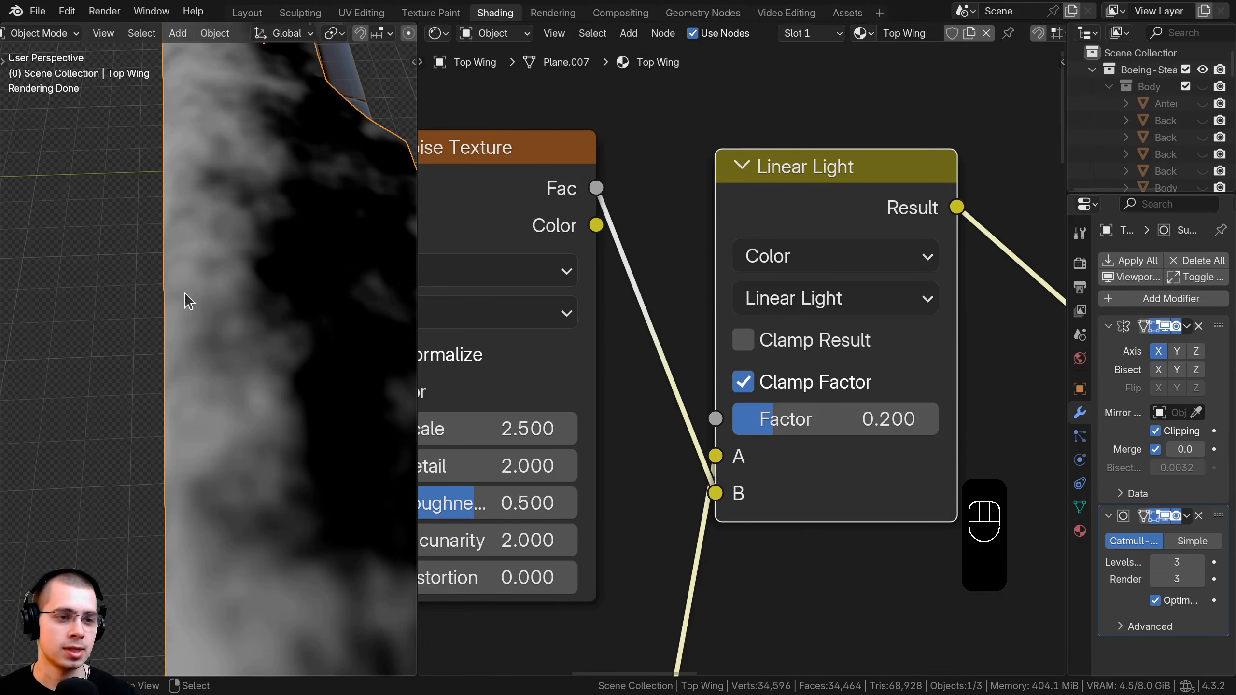
{"action": "middle_click_drag", "start_coordinate": [201, 166], "coordinate": [251, 187]}
{"action": "middle_click_drag", "start_coordinate": [216, 309], "coordinate": [285, 294]}
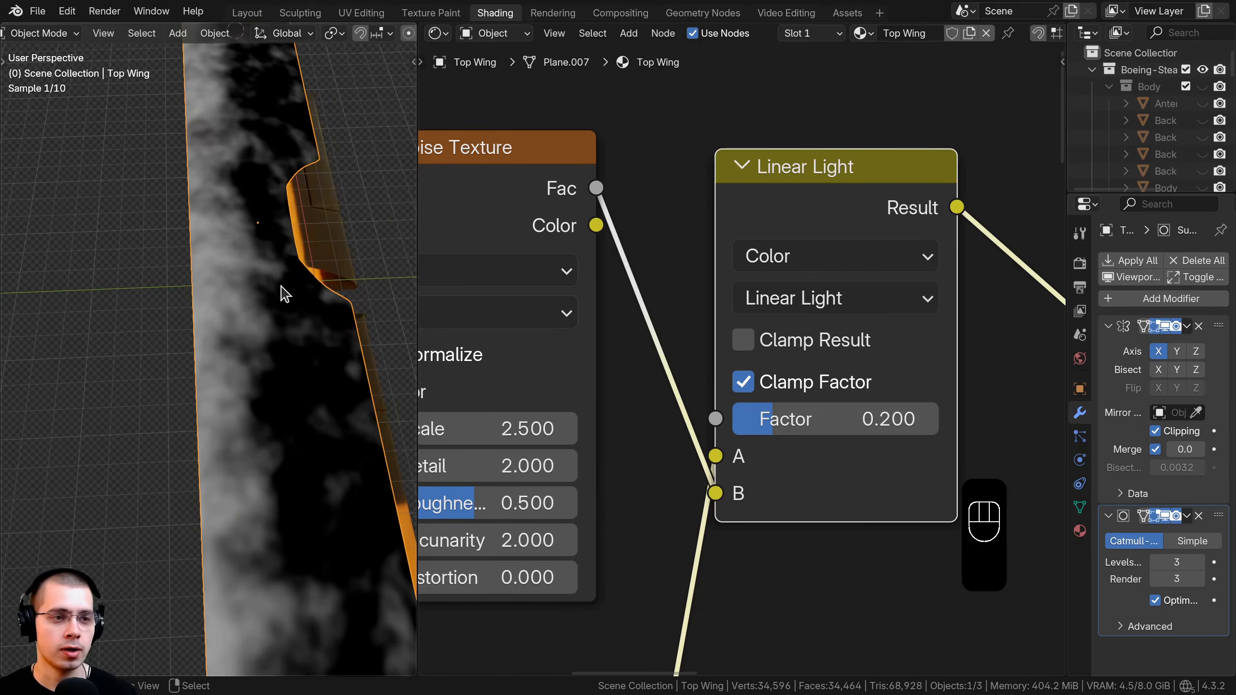
{"action": "middle_click_drag", "start_coordinate": [269, 463], "coordinate": [191, 455]}
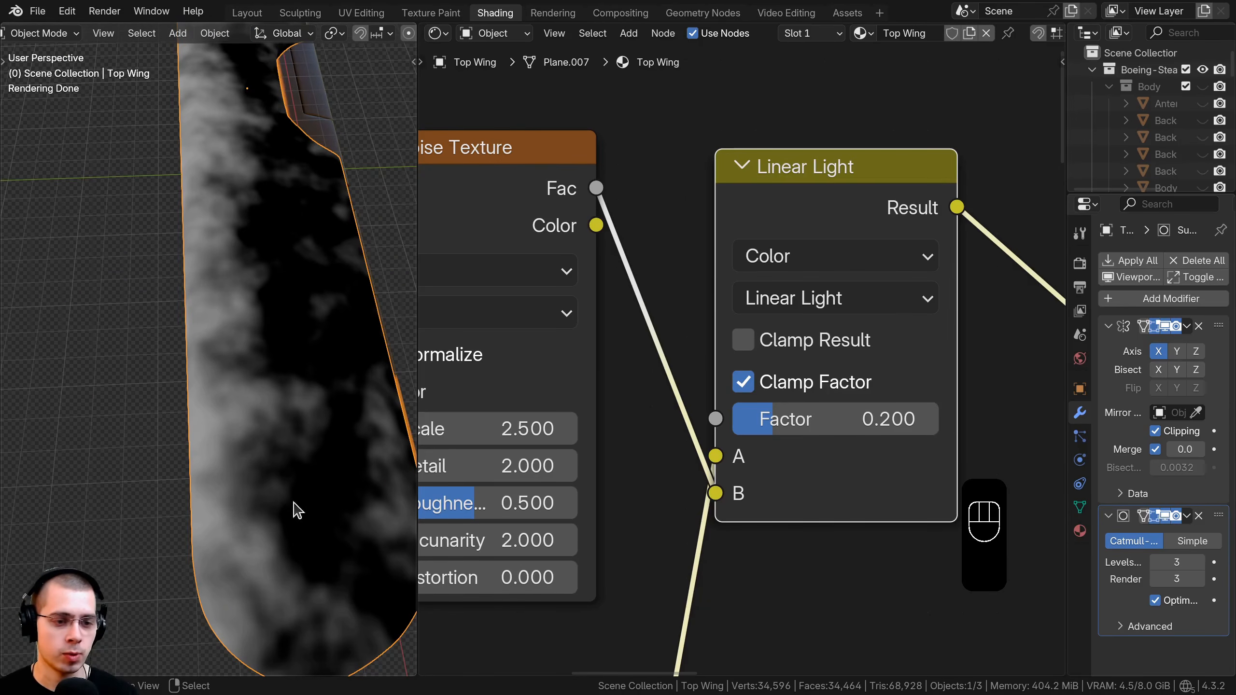
{"action": "middle_click_drag", "start_coordinate": [204, 247], "coordinate": [221, 358]}
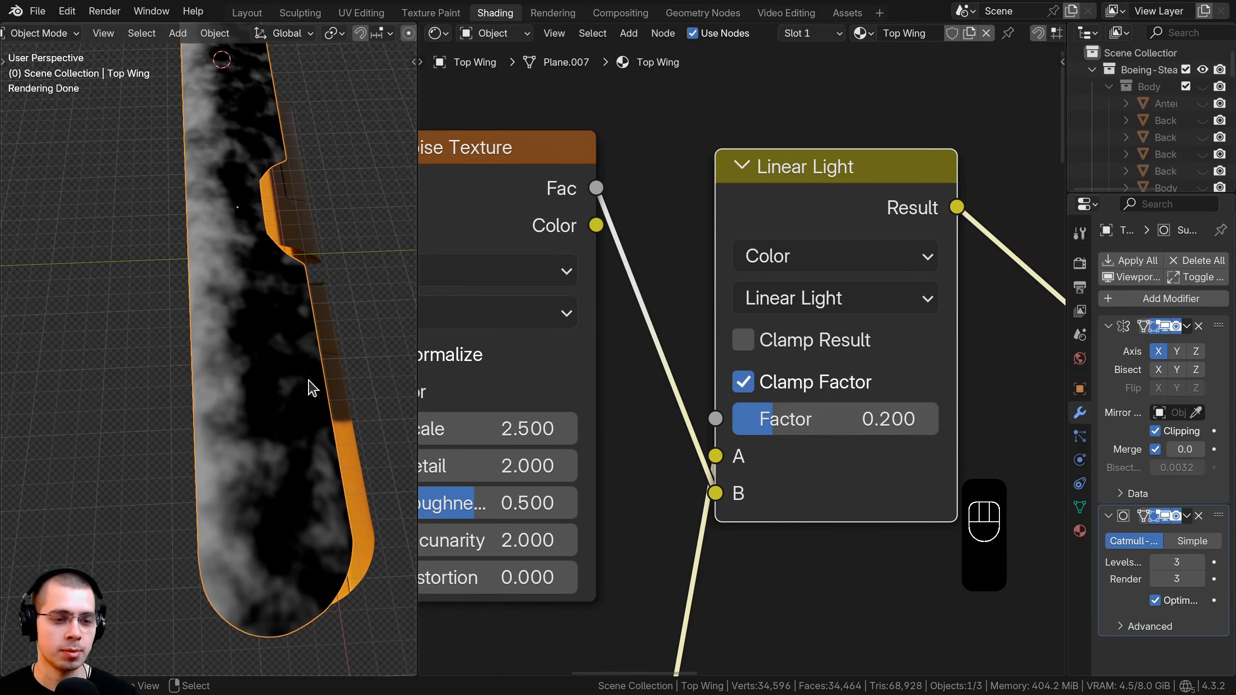
{"action": "scroll", "coordinate": [816, 240], "scroll_direction": "down", "scroll_amount": 6}
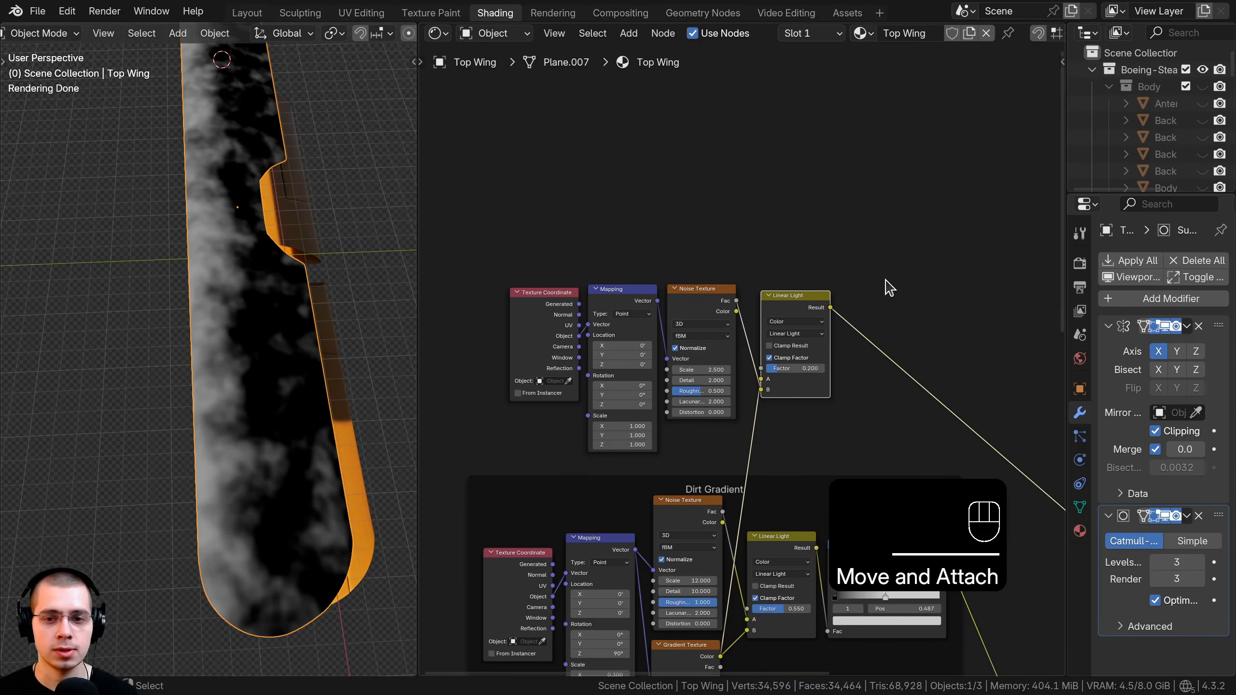
Wrap the large-noise texture nodes in a frame labelled 'Larger Dirt'.
{"action": "key", "text": "a"}
{"action": "left_click_drag", "start_coordinate": [473, 206], "coordinate": [855, 339]}
{"action": "key", "text": "ctrl+j"}
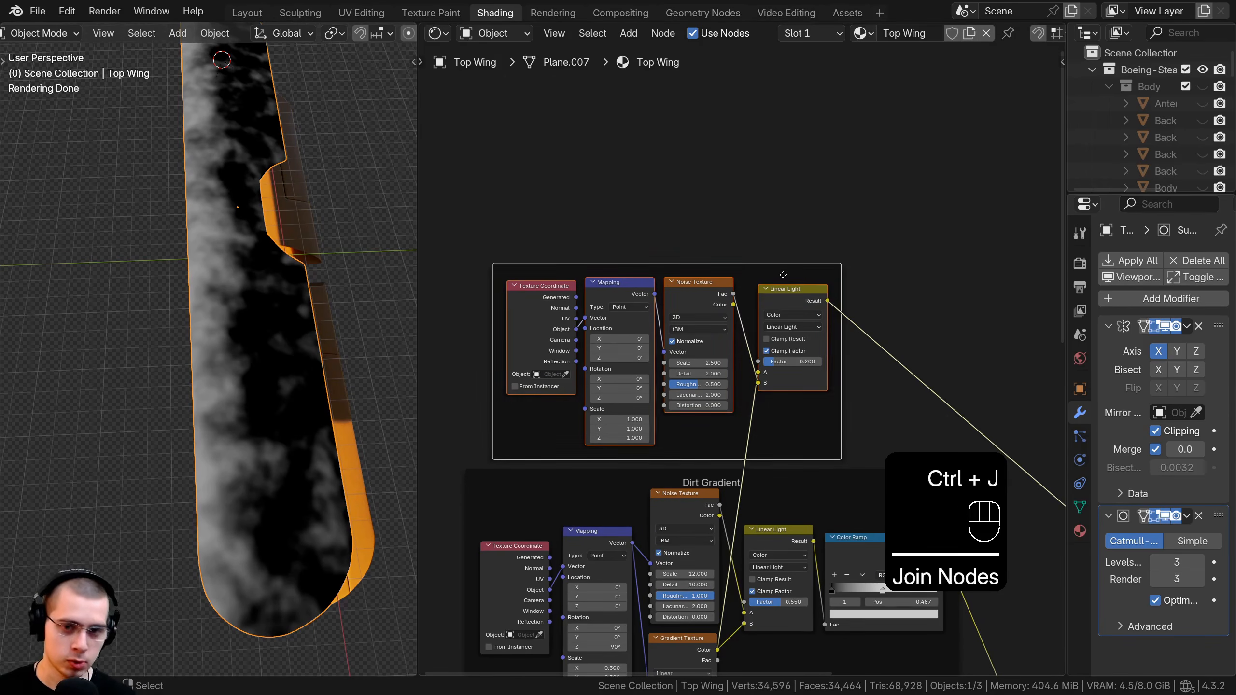
{"action": "left_click_drag", "start_coordinate": [763, 264], "coordinate": [779, 257]}
{"action": "key", "text": "F2"}
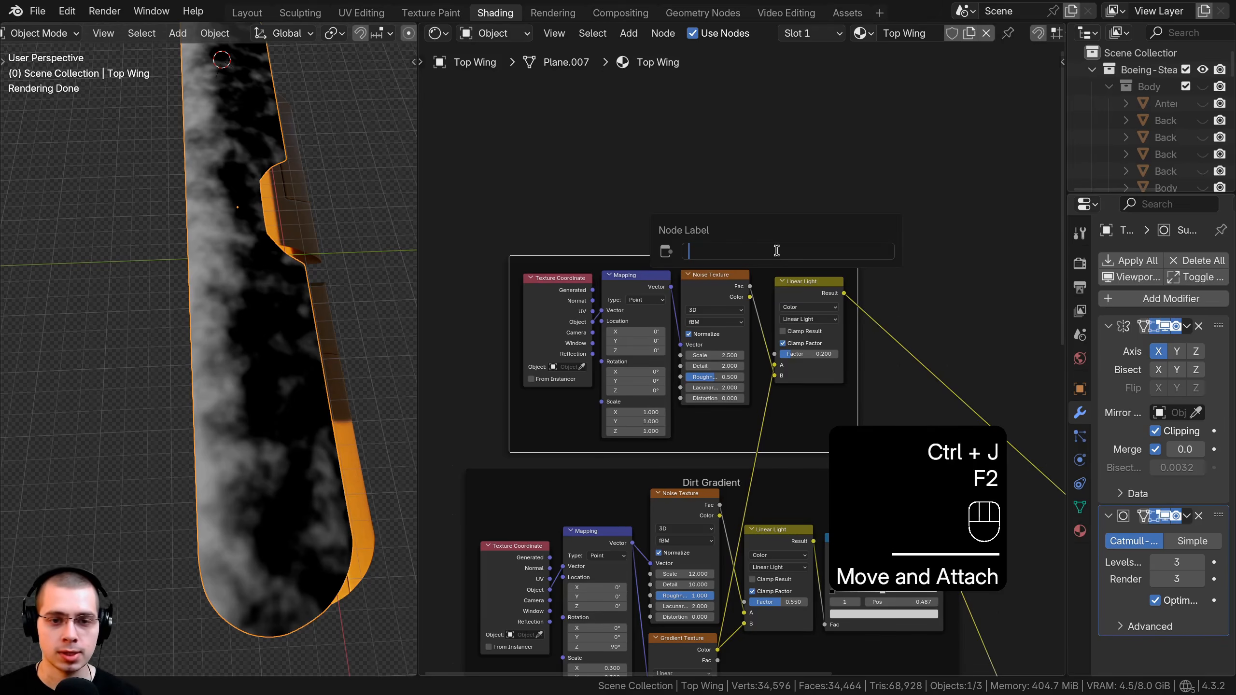
{"action": "type", "text": "Large"}
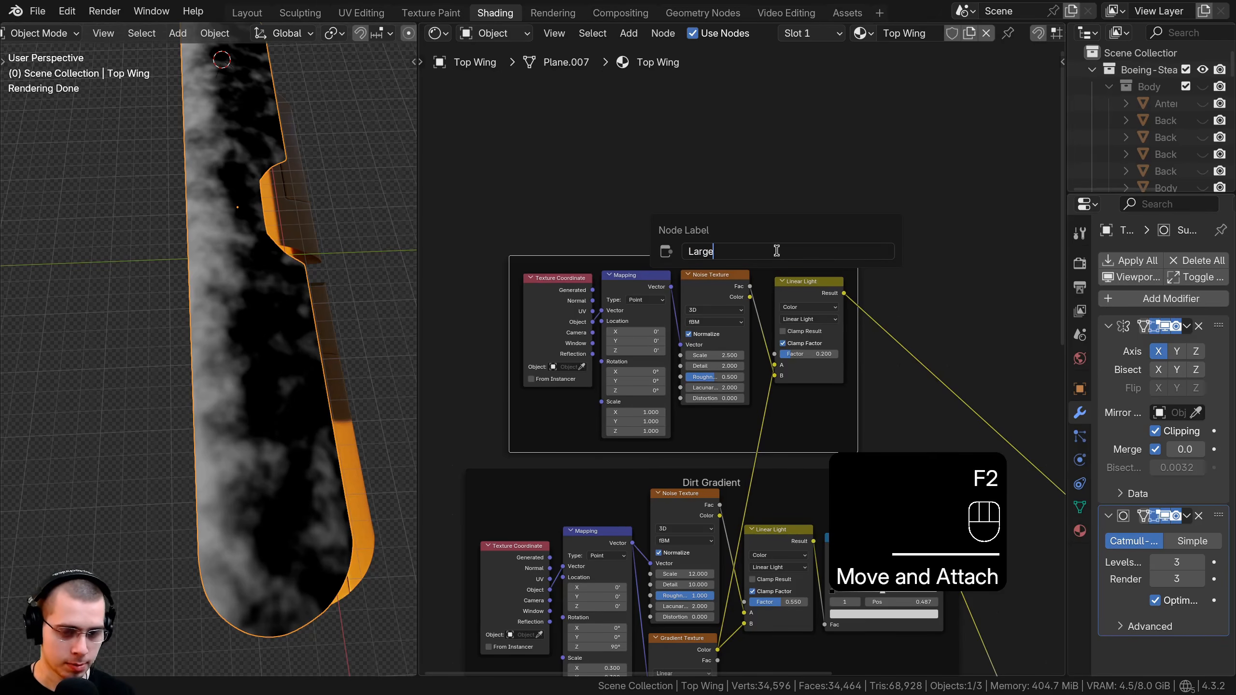
{"action": "type", "text": "r Dirt"}
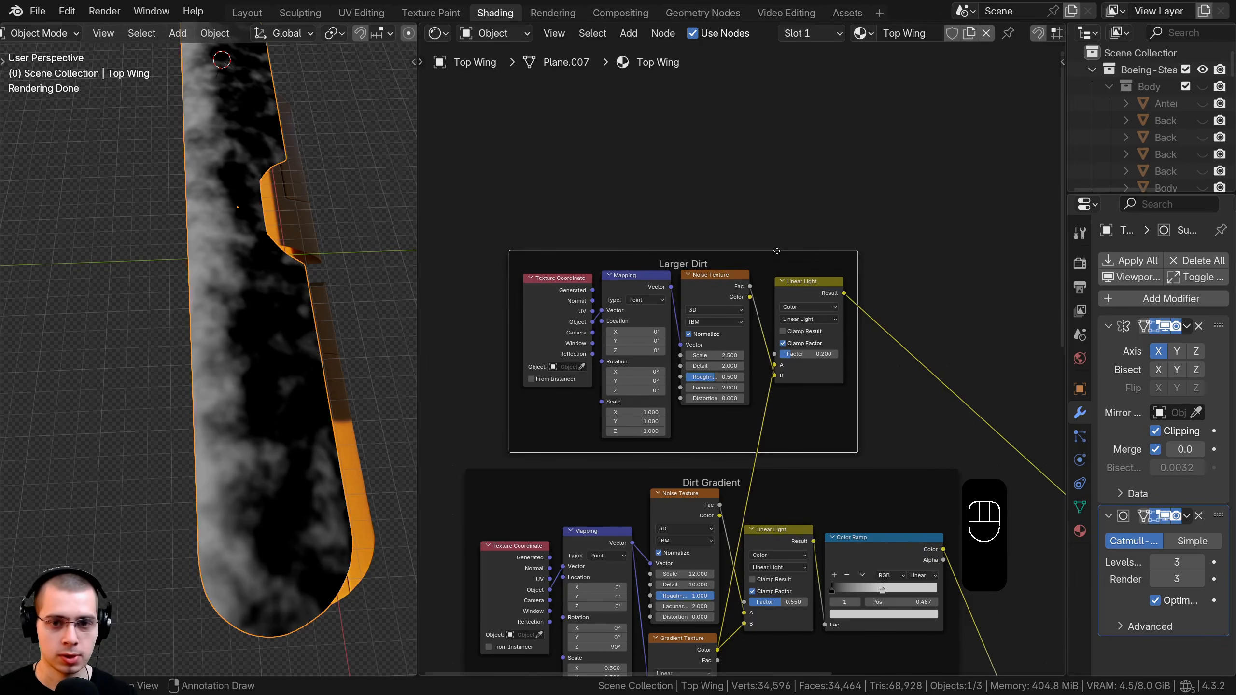
Insert a Color Ramp right after the Linear Light Mix in the Larger Dirt frame.
{"action": "scroll", "coordinate": [804, 190], "scroll_direction": "up", "scroll_amount": 1}
{"action": "key", "text": "shift+a"}
{"action": "type", "text": "col"}
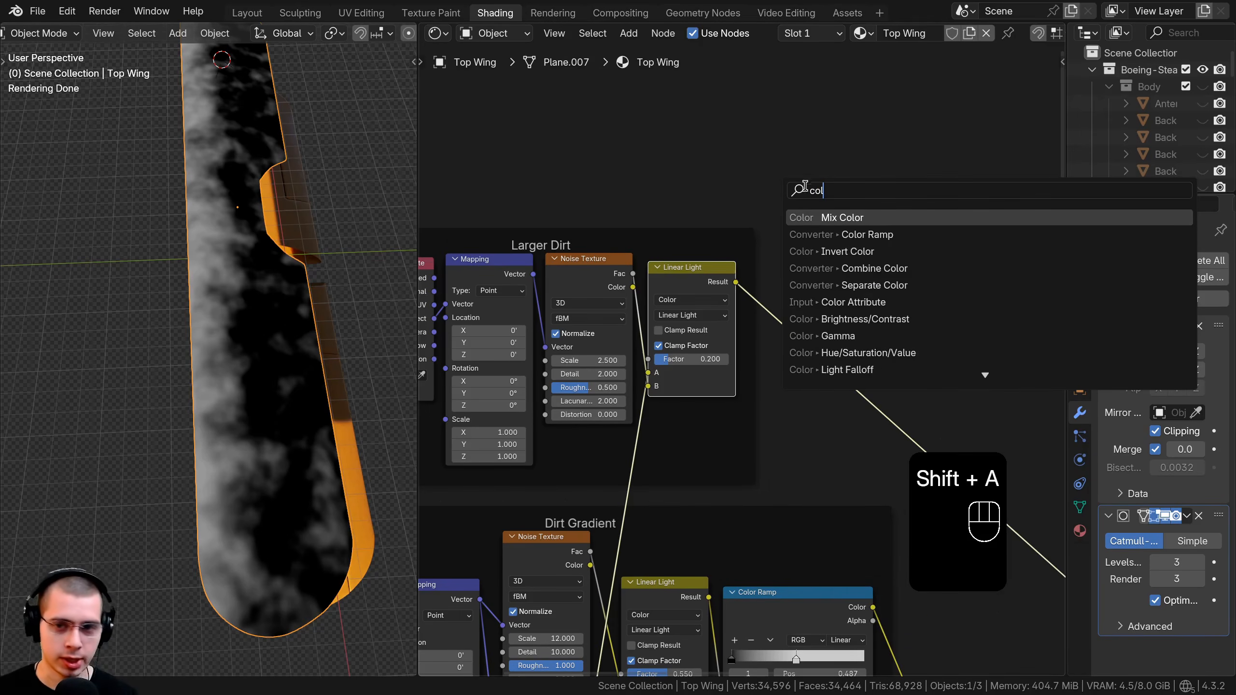
{"action": "left_click", "coordinate": [849, 234]}
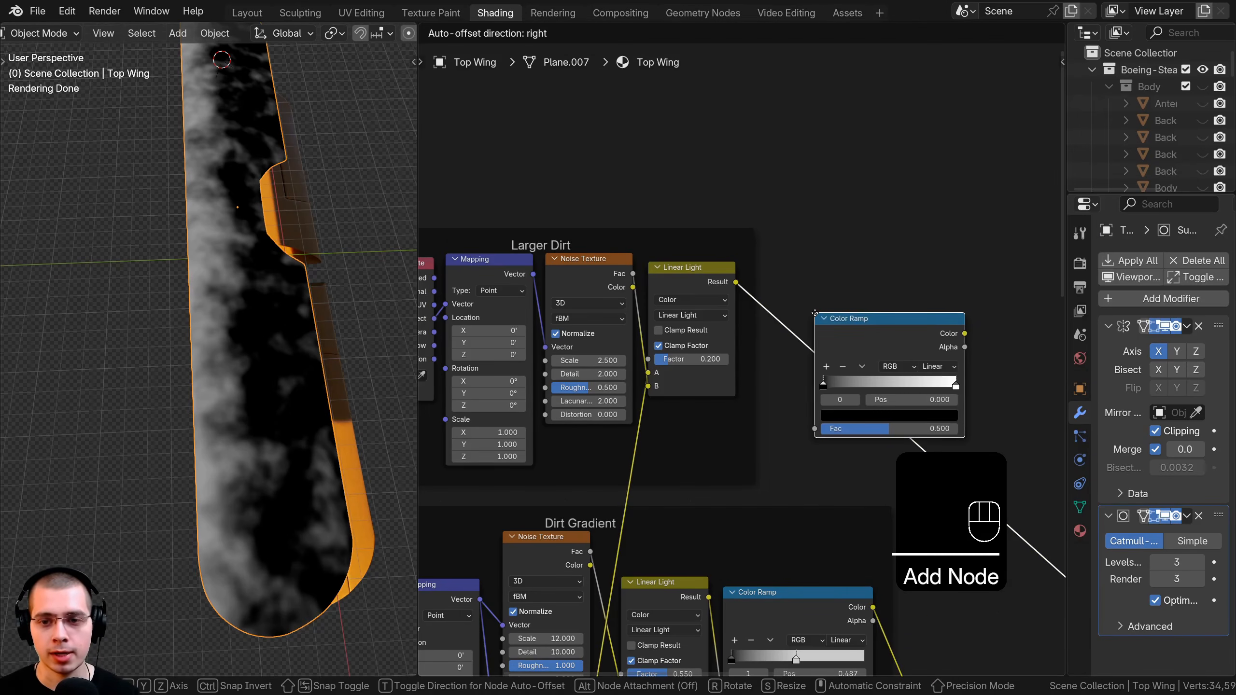
{"action": "left_click", "coordinate": [888, 335]}
{"action": "left_click_drag", "start_coordinate": [887, 335], "coordinate": [823, 281]}
Move the ramp's white stop to 0.342 and give it light grey #D1D1D1.
{"action": "scroll", "coordinate": [908, 298], "scroll_direction": "up", "scroll_amount": 2}
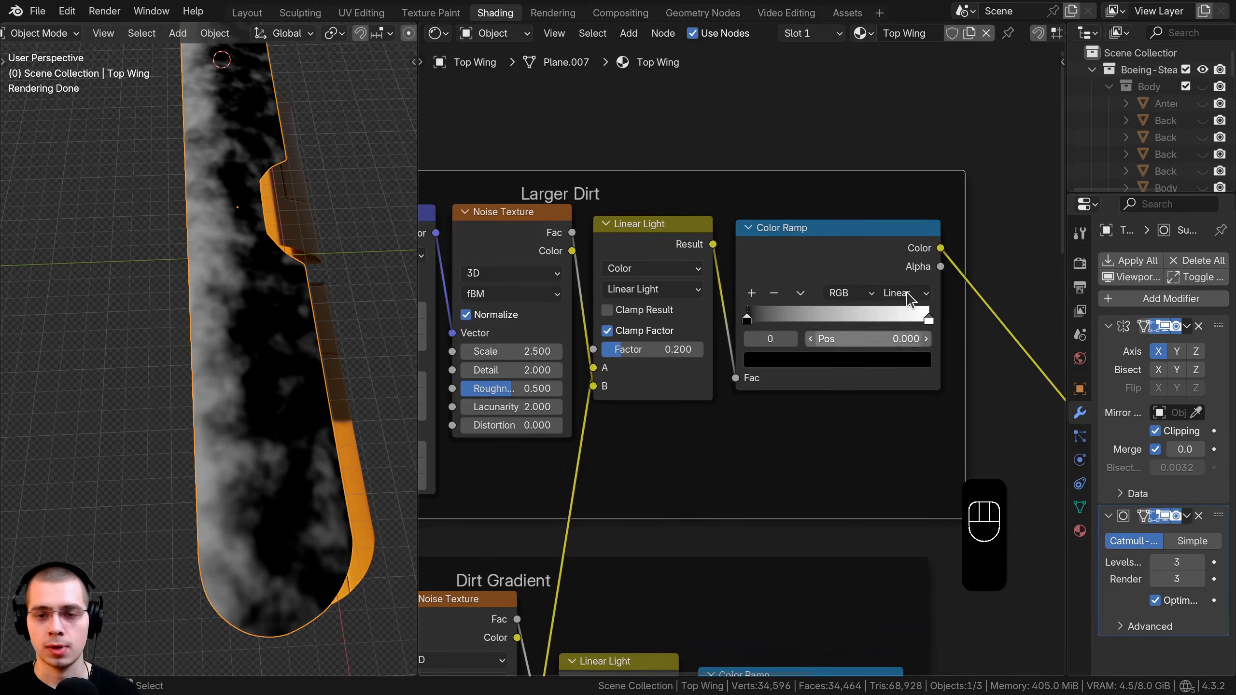
{"action": "left_click_drag", "start_coordinate": [894, 317], "coordinate": [805, 317]}
{"action": "key", "text": "ctrl+v"}
{"action": "scroll", "coordinate": [785, 356], "scroll_direction": "up", "scroll_amount": 2}
{"action": "middle_click_drag", "start_coordinate": [785, 355], "coordinate": [765, 251]}
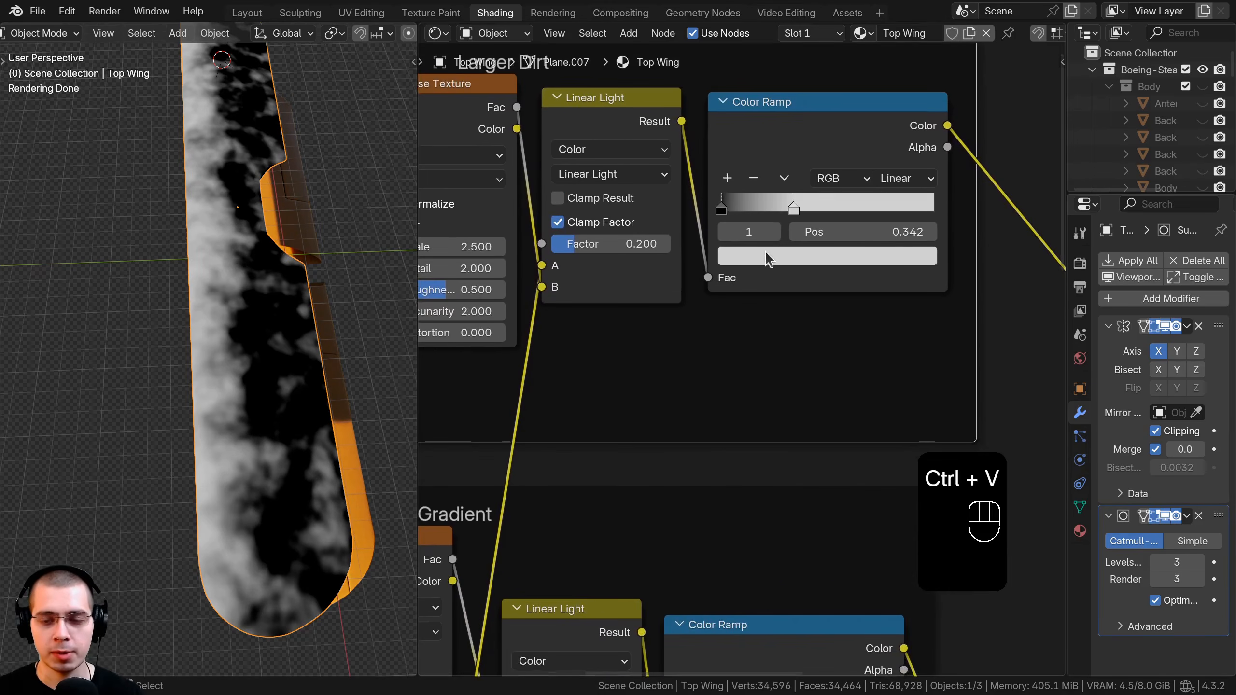
{"action": "left_click", "coordinate": [783, 258]}
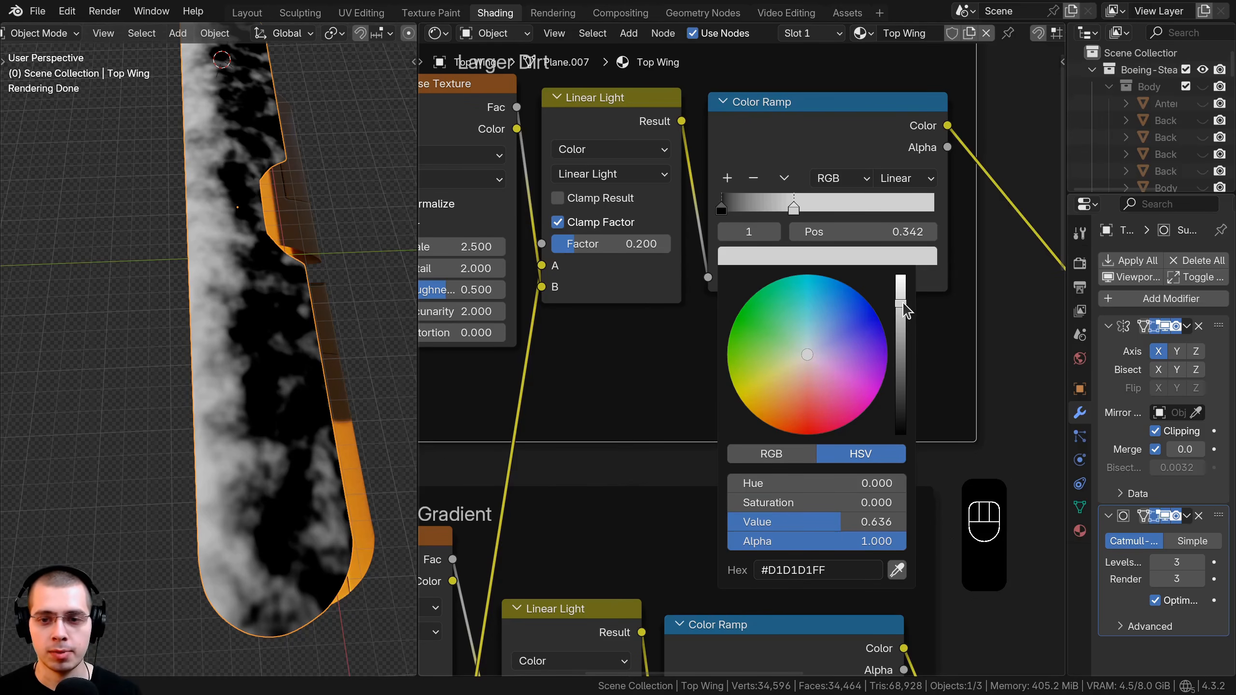
{"action": "left_click_drag", "start_coordinate": [781, 109], "coordinate": [773, 103]}
Duplicate the brown Mix node and drop the copy onto the colour link.
{"action": "middle_click_drag", "start_coordinate": [331, 264], "coordinate": [250, 267]}
{"action": "scroll", "coordinate": [806, 294], "scroll_direction": "down", "scroll_amount": 8}
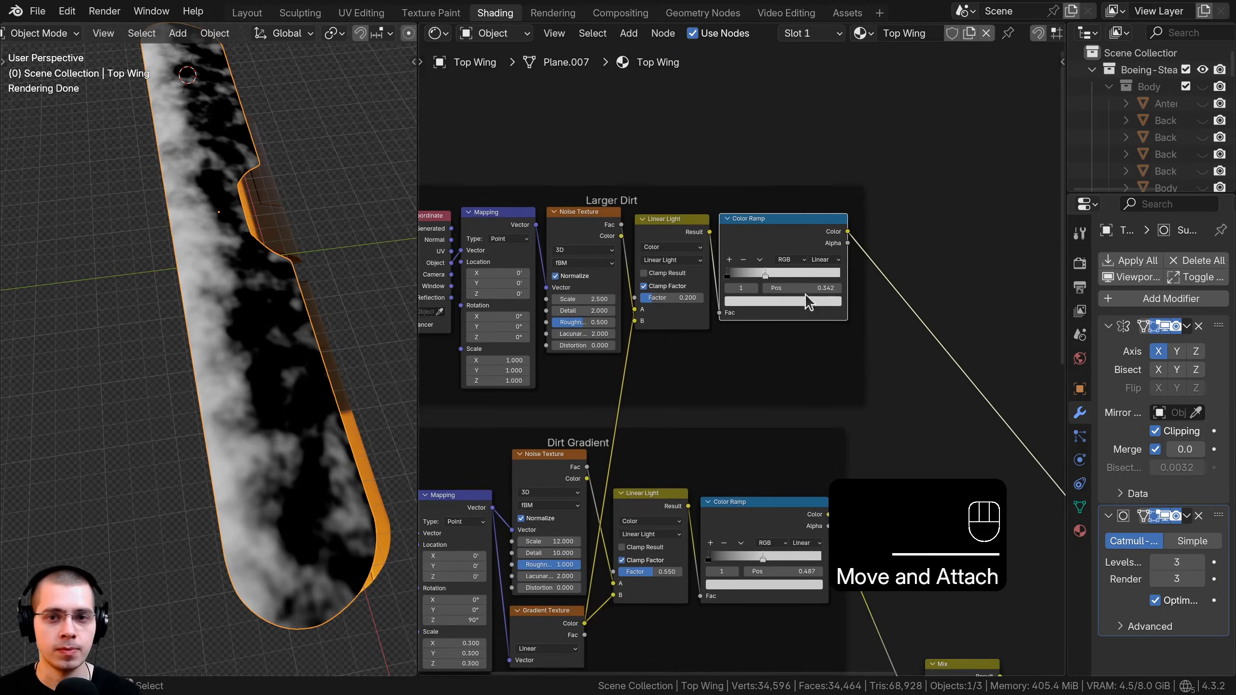
{"action": "middle_click_drag", "start_coordinate": [789, 303], "coordinate": [651, 149]}
{"action": "middle_click_drag", "start_coordinate": [839, 478], "coordinate": [777, 392]}
{"action": "left_click_drag", "start_coordinate": [774, 423], "coordinate": [721, 382]}
{"action": "left_click", "coordinate": [722, 390]}
{"action": "key", "text": "d"}
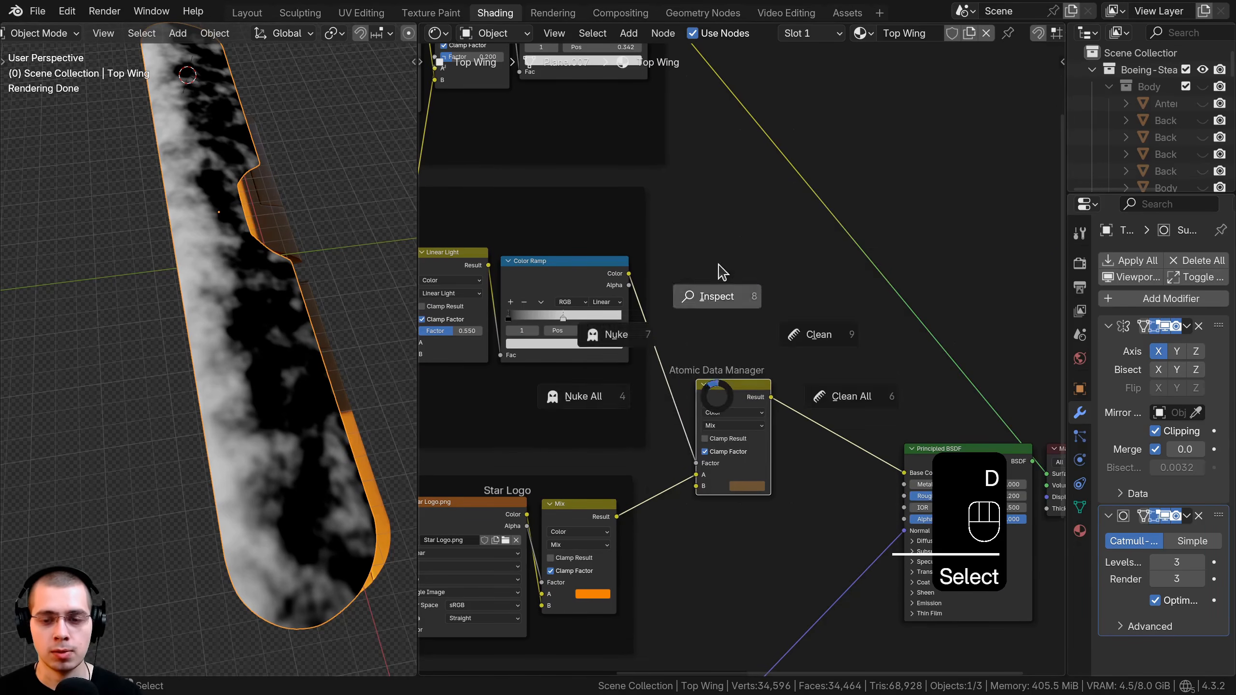
{"action": "key", "text": "shift+d"}
{"action": "left_click", "coordinate": [839, 303]}
{"action": "left_click_drag", "start_coordinate": [828, 364], "coordinate": [834, 346]}
Select the Larger Dirt Color Ramp and bring both Mix nodes into view.
{"action": "middle_click_drag", "start_coordinate": [572, 45], "coordinate": [671, 138]}
{"action": "left_click", "coordinate": [675, 87]}
{"action": "middle_click_drag", "start_coordinate": [520, 51], "coordinate": [526, 130]}
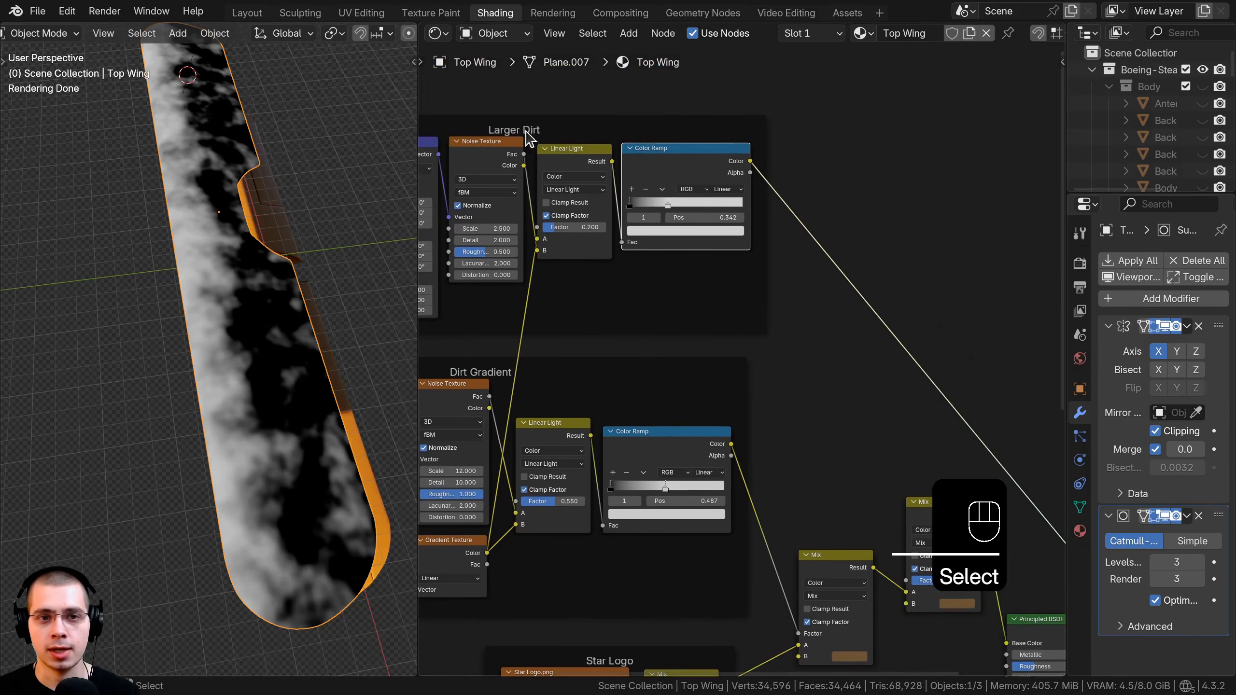
{"action": "middle_click_drag", "start_coordinate": [751, 165], "coordinate": [664, 91]}
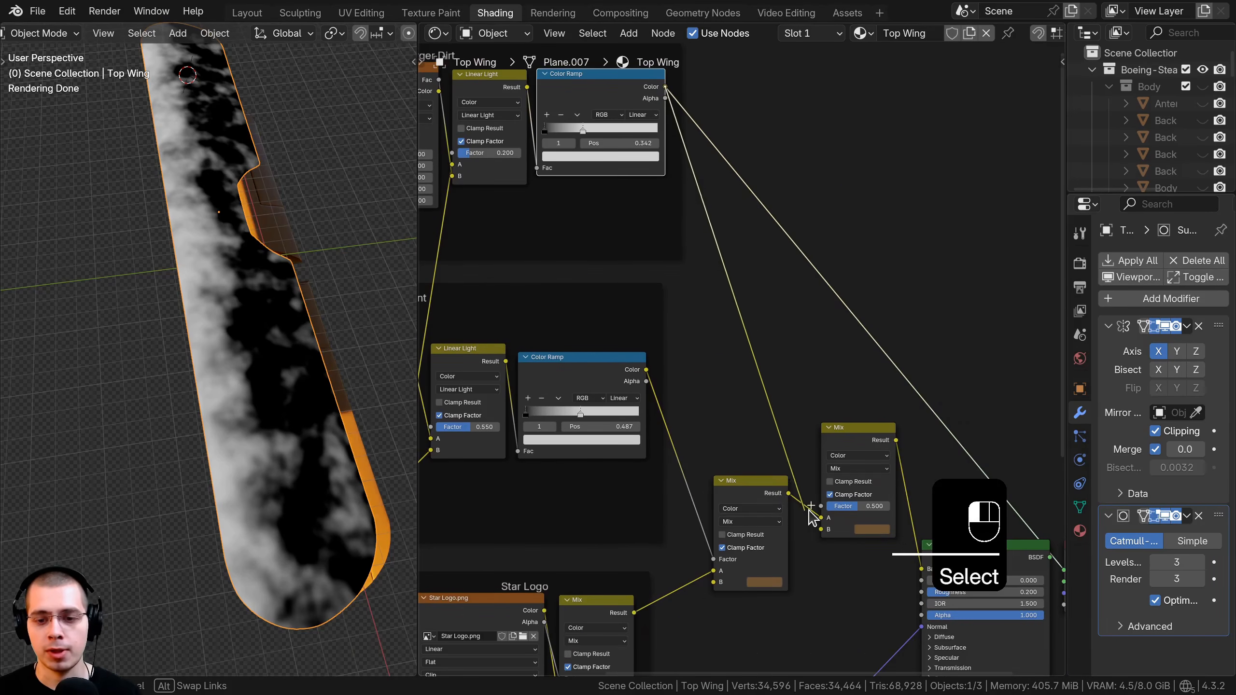
Connect the Color Ramp to the new Mix's Factor and check its brown B colour.
{"action": "left_click_drag", "start_coordinate": [810, 511], "coordinate": [821, 506]}
{"action": "scroll", "coordinate": [807, 390], "scroll_direction": "up", "scroll_amount": 2}
{"action": "left_click", "coordinate": [801, 304], "text": "ctrl+shift"}
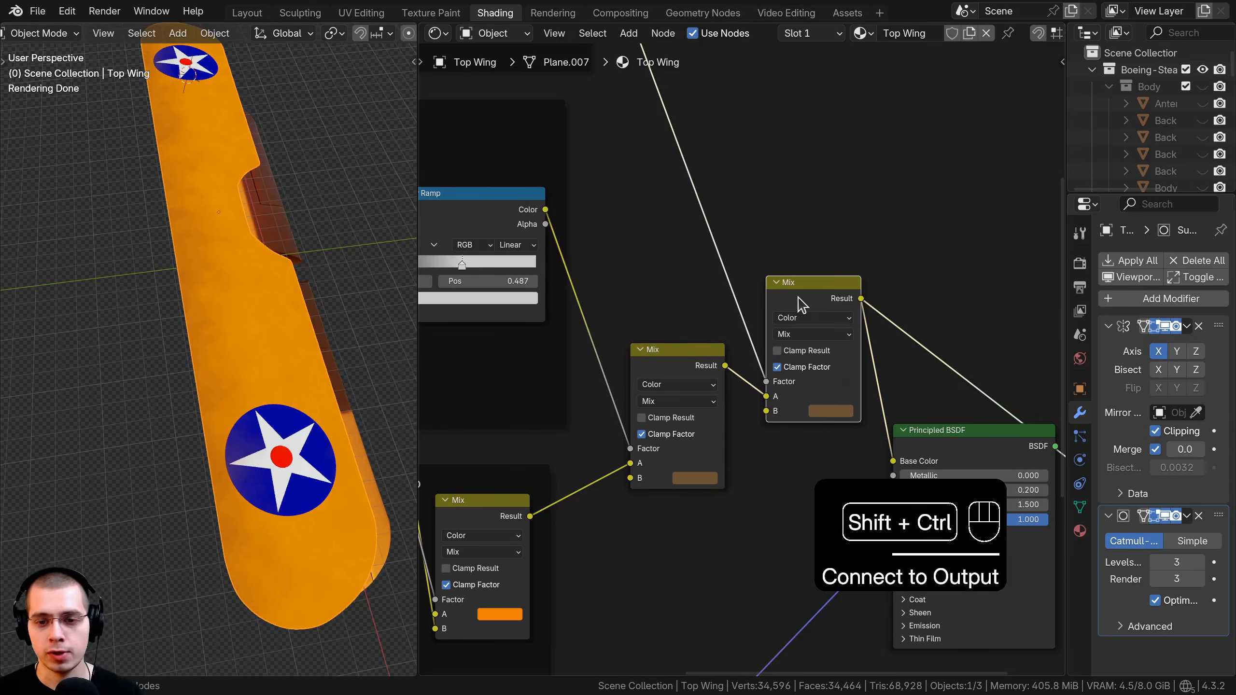
{"action": "scroll", "coordinate": [803, 414], "scroll_direction": "up", "scroll_amount": 2}
{"action": "left_click", "coordinate": [846, 393]}
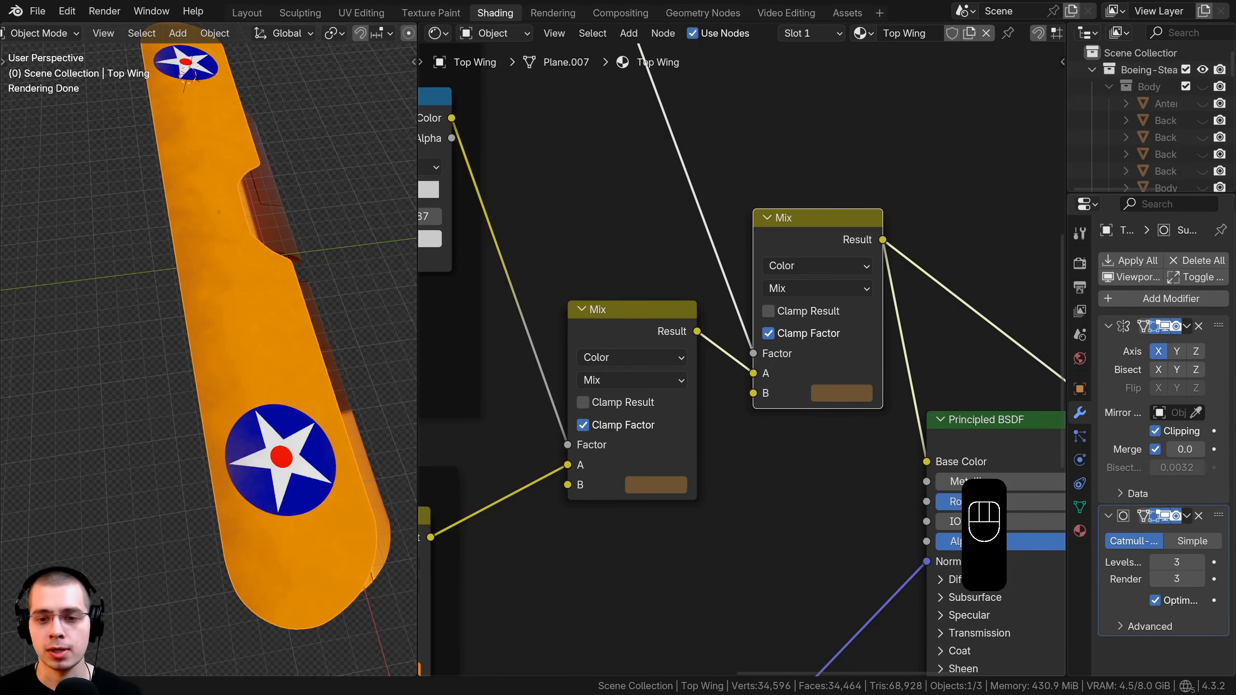
{"action": "middle_click_drag", "start_coordinate": [854, 385], "coordinate": [858, 349]}
{"action": "left_click", "coordinate": [858, 349]}
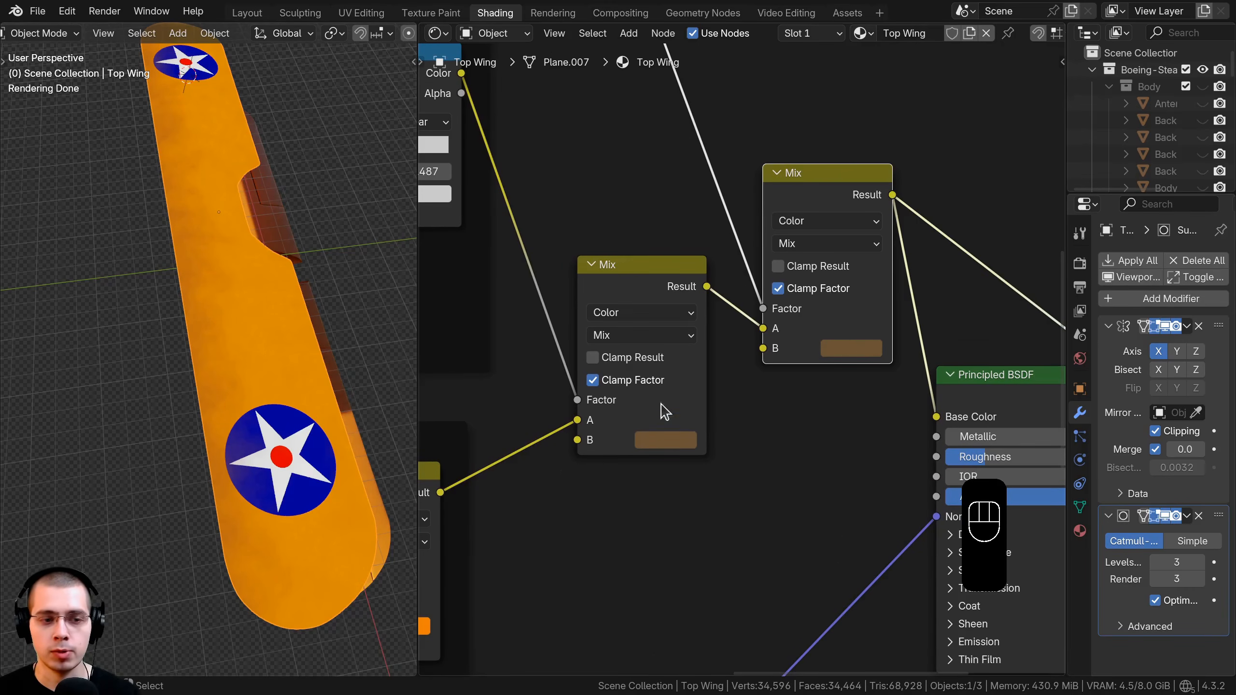
{"action": "middle_click_drag", "start_coordinate": [200, 389], "coordinate": [299, 355]}
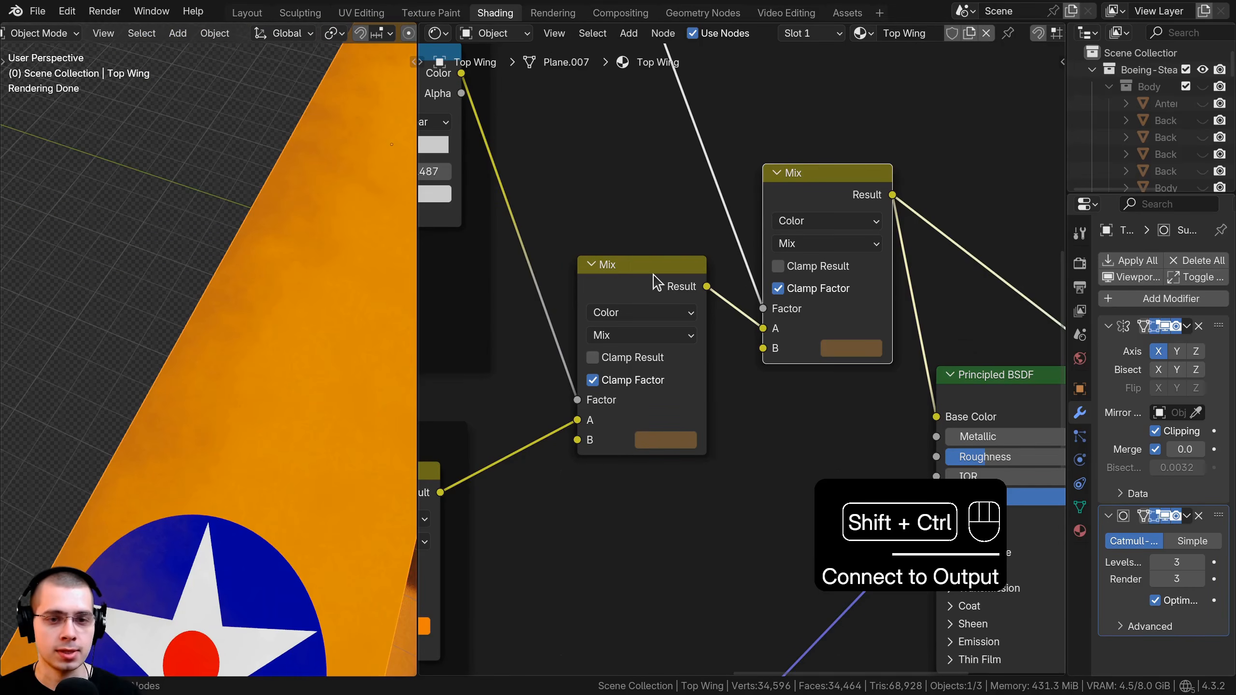
Preview the upper and lower Mix layers on the wing in turn.
{"action": "left_click", "coordinate": [657, 283], "text": "ctrl+shift"}
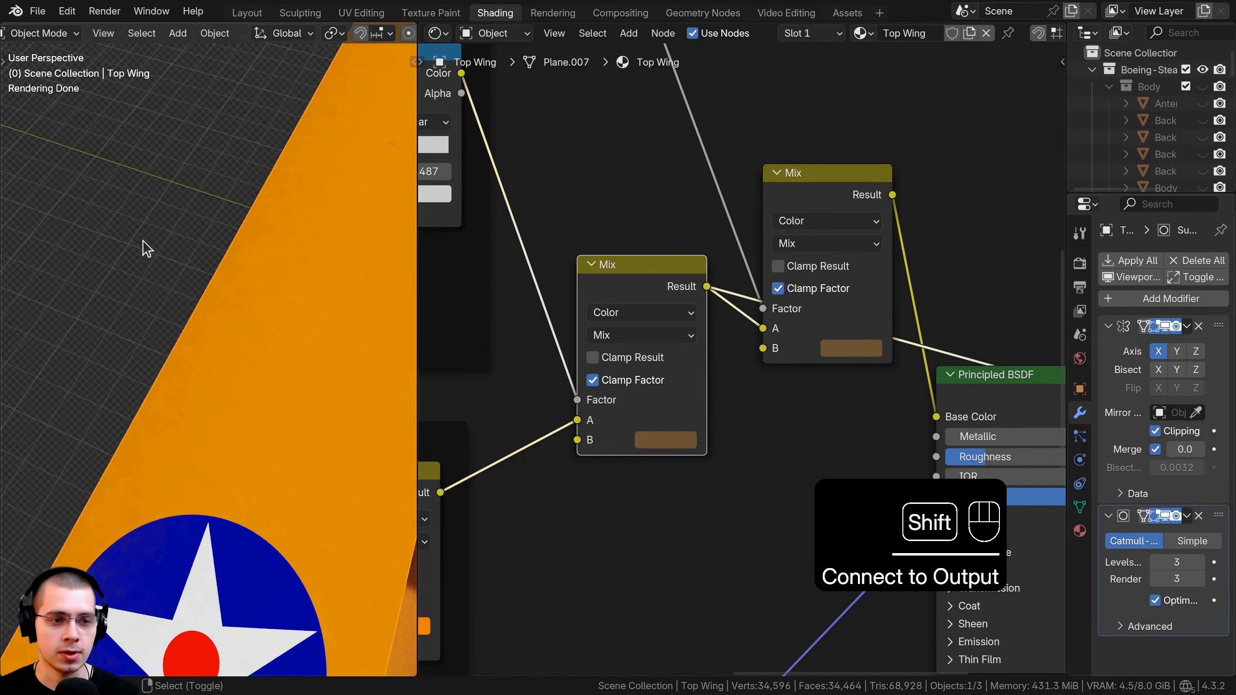
{"action": "left_click", "coordinate": [791, 202], "text": "ctrl+shift"}
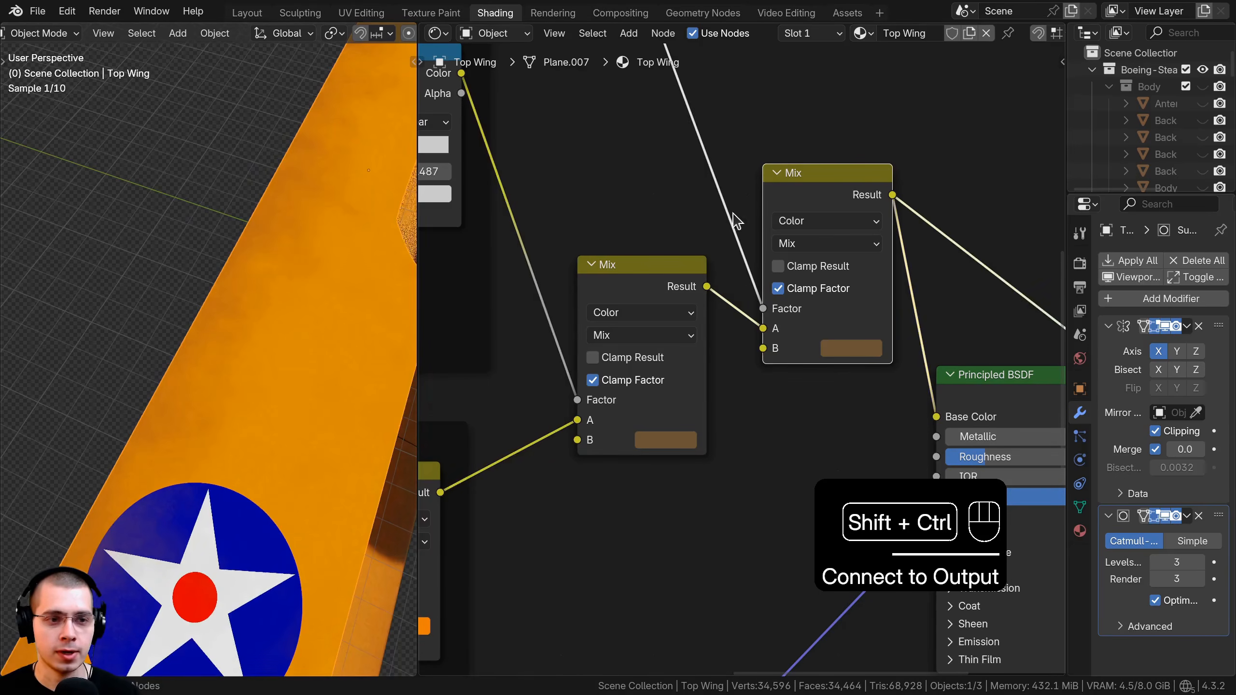
{"action": "left_click", "coordinate": [658, 285], "text": "ctrl+shift"}
{"action": "left_click", "coordinate": [798, 200], "text": "ctrl+shift"}
{"action": "left_click", "coordinate": [657, 308], "text": "ctrl+shift"}
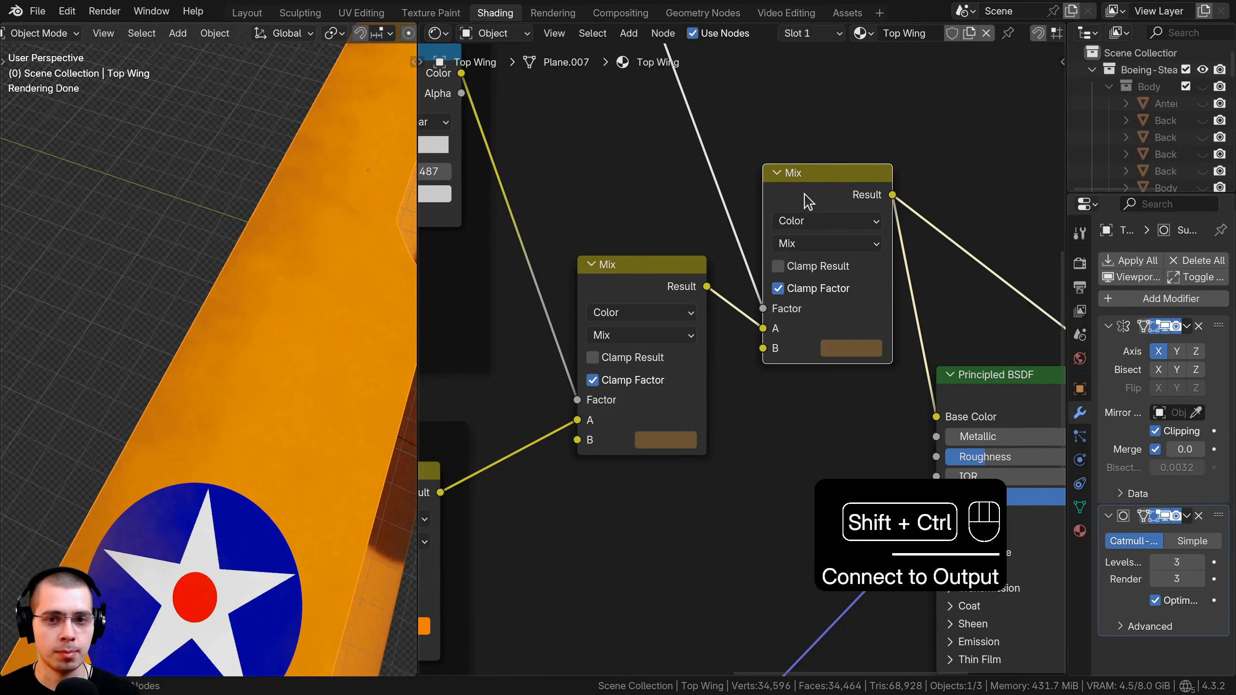
{"action": "left_click", "coordinate": [609, 309], "text": "ctrl+shift"}
{"action": "left_click", "coordinate": [839, 192], "text": "ctrl+shift"}
{"action": "middle_click_drag", "start_coordinate": [367, 353], "coordinate": [311, 405]}
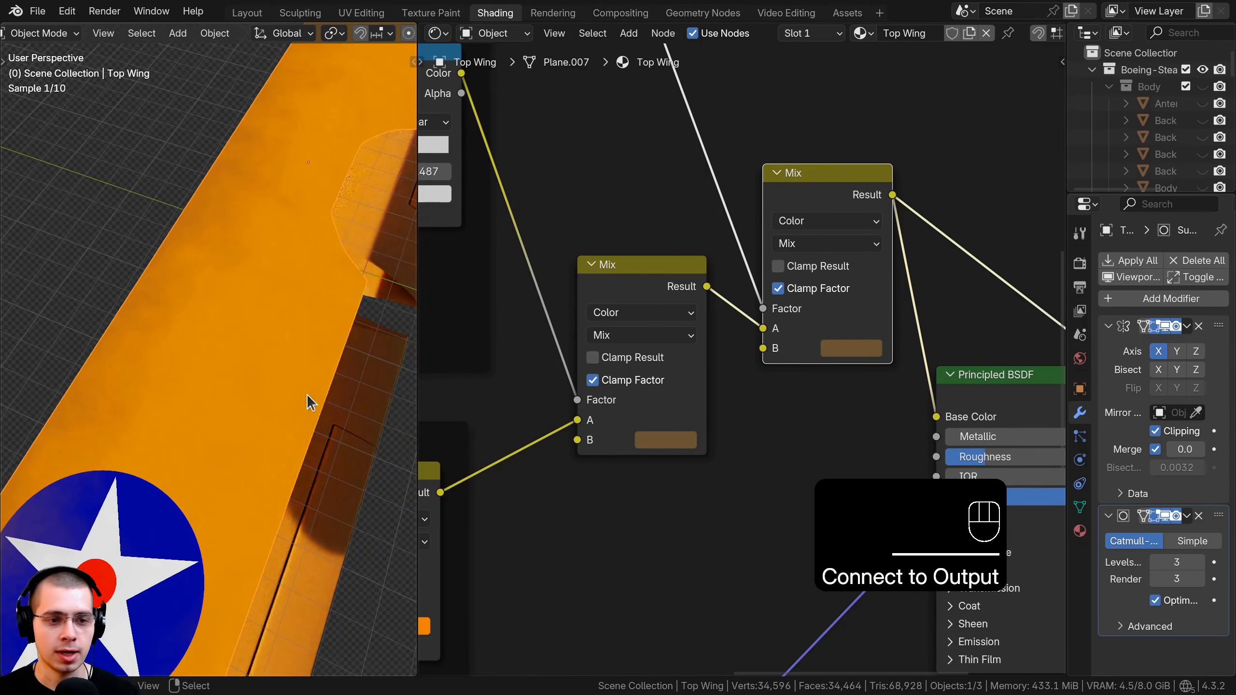
{"action": "left_click", "coordinate": [661, 288], "text": "ctrl+shift"}
{"action": "left_click", "coordinate": [801, 200], "text": "ctrl+shift"}
Reconnect the Principled BSDF to the Material Output and inspect the layered wing.
{"action": "scroll", "coordinate": [204, 276], "scroll_direction": "down", "scroll_amount": 2}
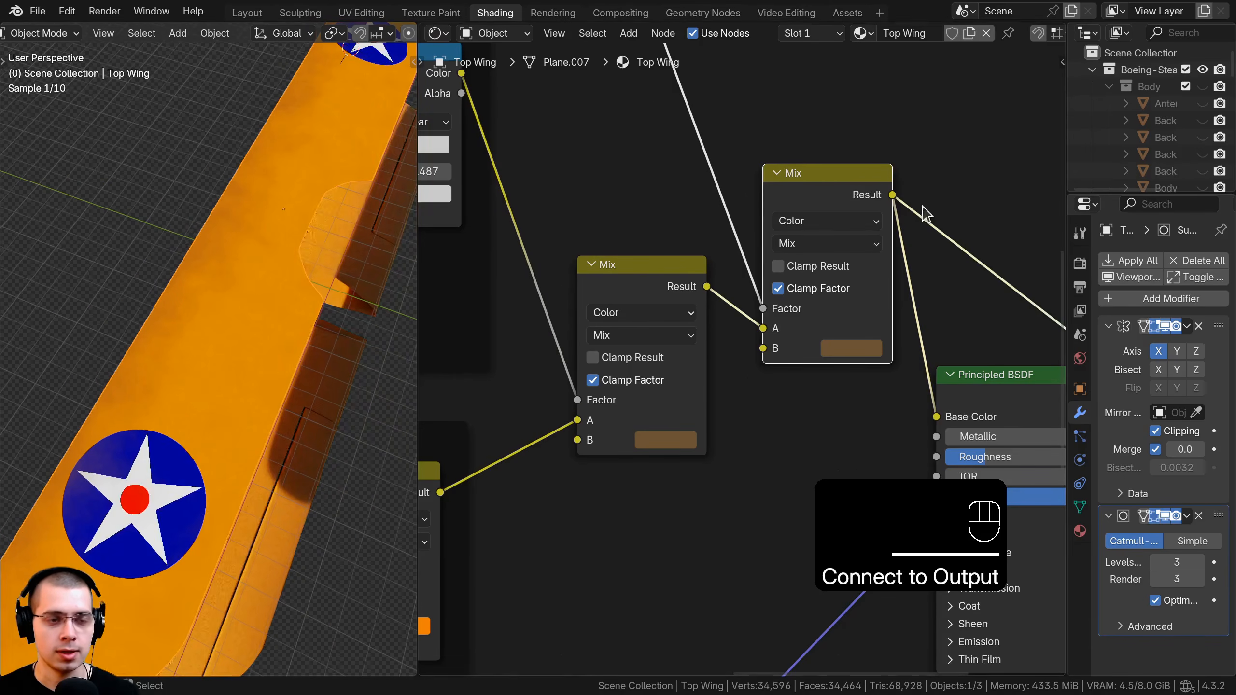
{"action": "left_click_drag", "start_coordinate": [832, 199], "coordinate": [823, 219]}
{"action": "scroll", "coordinate": [722, 288], "scroll_direction": "down", "scroll_amount": 2}
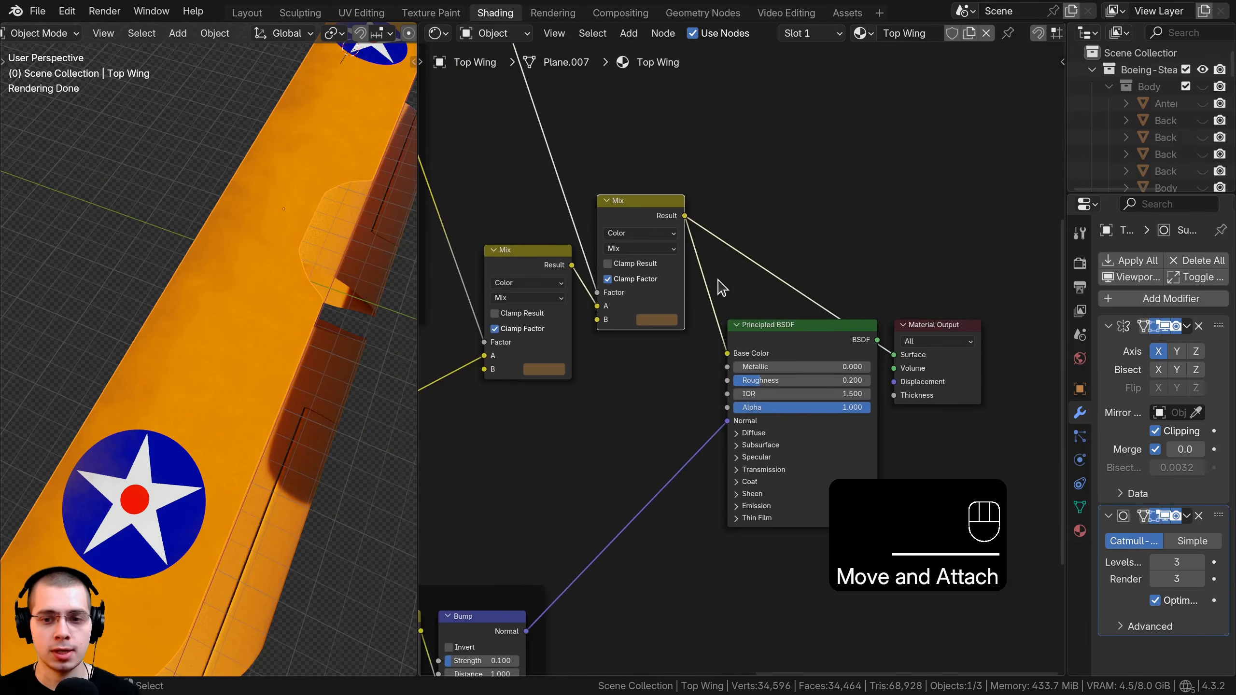
{"action": "left_click", "coordinate": [794, 343], "text": "ctrl+shift"}
{"action": "middle_click_drag", "start_coordinate": [127, 332], "coordinate": [130, 163]}
{"action": "mouse_move", "coordinate": [159, 334]}
{"action": "middle_mouse_down", "text": "shift"}
{"action": "mouse_move", "coordinate": [182, 303]}
{"action": "mouse_move", "coordinate": [166, 346]}
{"action": "middle_mouse_up", "text": "shift"}
{"action": "scroll", "coordinate": [808, 300], "scroll_direction": "down", "scroll_amount": 2}
{"action": "left_click", "coordinate": [805, 294]}
{"action": "middle_click_drag", "start_coordinate": [273, 297], "coordinate": [218, 299]}
{"action": "scroll", "coordinate": [218, 299], "scroll_direction": "up", "scroll_amount": 2}
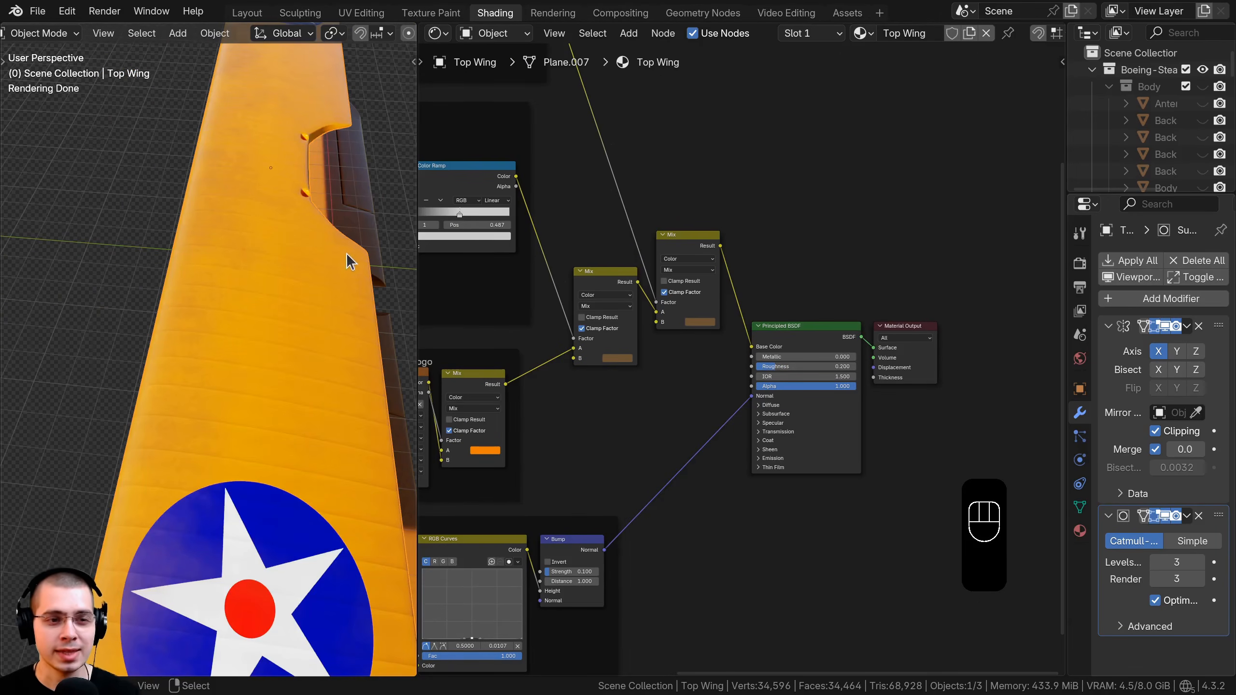
{"action": "scroll", "coordinate": [681, 358], "scroll_direction": "up", "scroll_amount": 2}
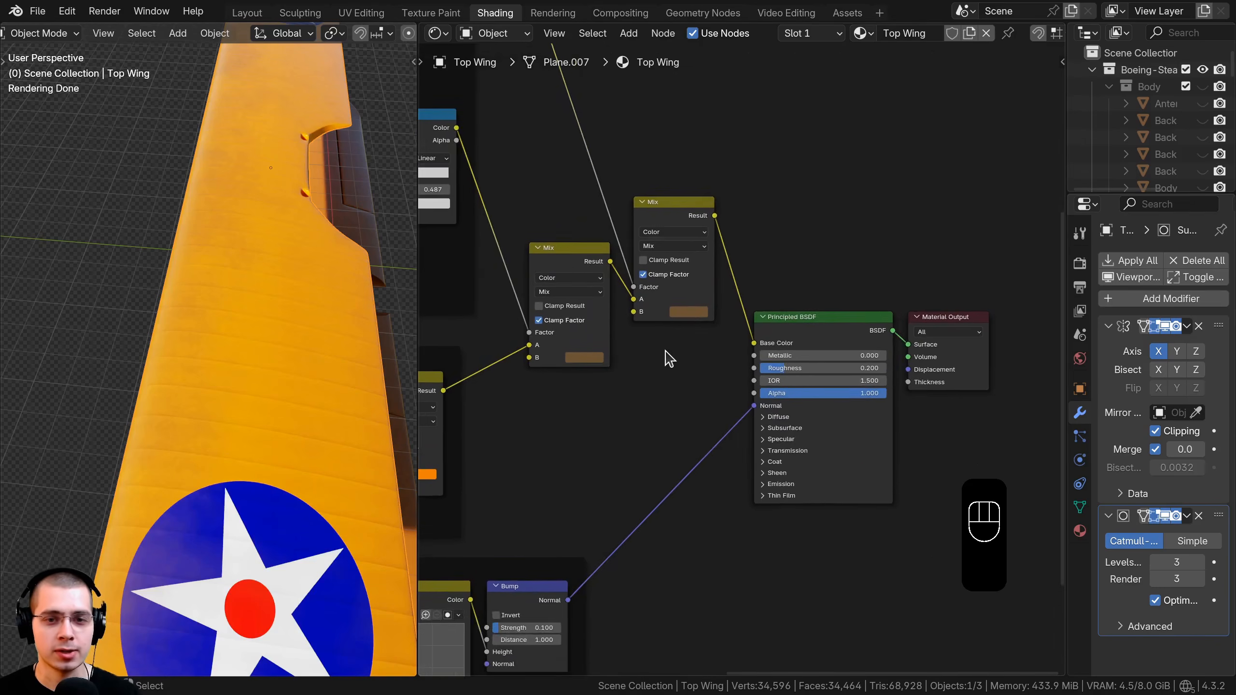
{"action": "middle_click_drag", "start_coordinate": [666, 363], "coordinate": [661, 431]}
Shift the BSDF and Output right and drop a duplicated Mix onto the Base Color link.
{"action": "left_click_drag", "start_coordinate": [787, 280], "coordinate": [930, 486]}
{"action": "key", "text": "g"}
{"action": "left_click", "coordinate": [952, 410]}
{"action": "key", "text": "a"}
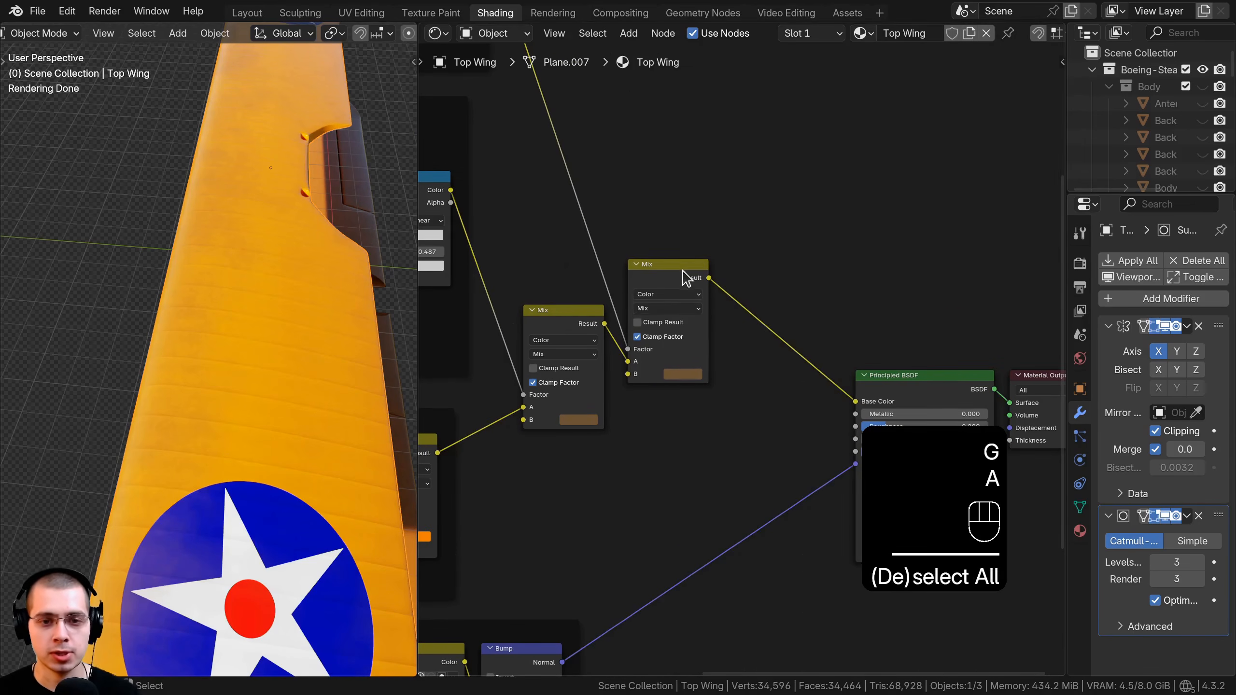
{"action": "left_click_drag", "start_coordinate": [681, 276], "coordinate": [677, 304]}
{"action": "key", "text": "shift+d"}
{"action": "left_click", "coordinate": [745, 301]}
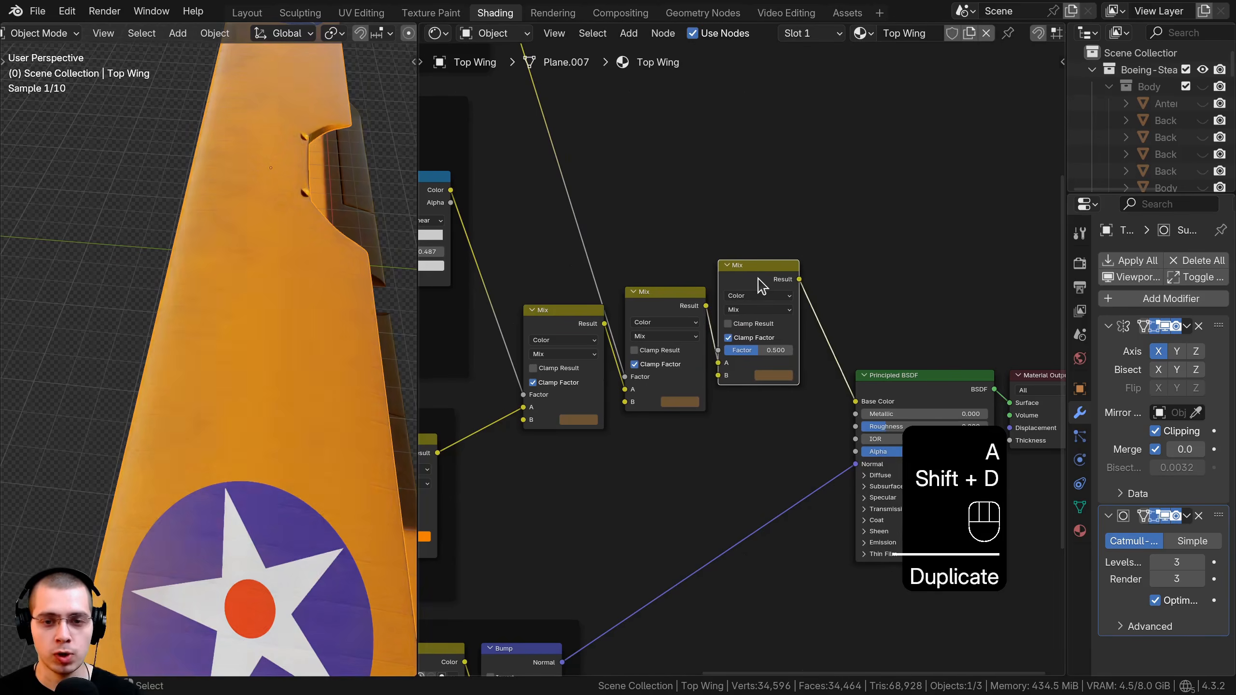
{"action": "left_click_drag", "start_coordinate": [776, 281], "coordinate": [767, 282]}
Wire the Dirt Gradient noise Fac into the new Mix's Factor.
{"action": "scroll", "coordinate": [545, 300], "scroll_direction": "down", "scroll_amount": 3}
{"action": "middle_click_drag", "start_coordinate": [545, 300], "coordinate": [838, 340]}
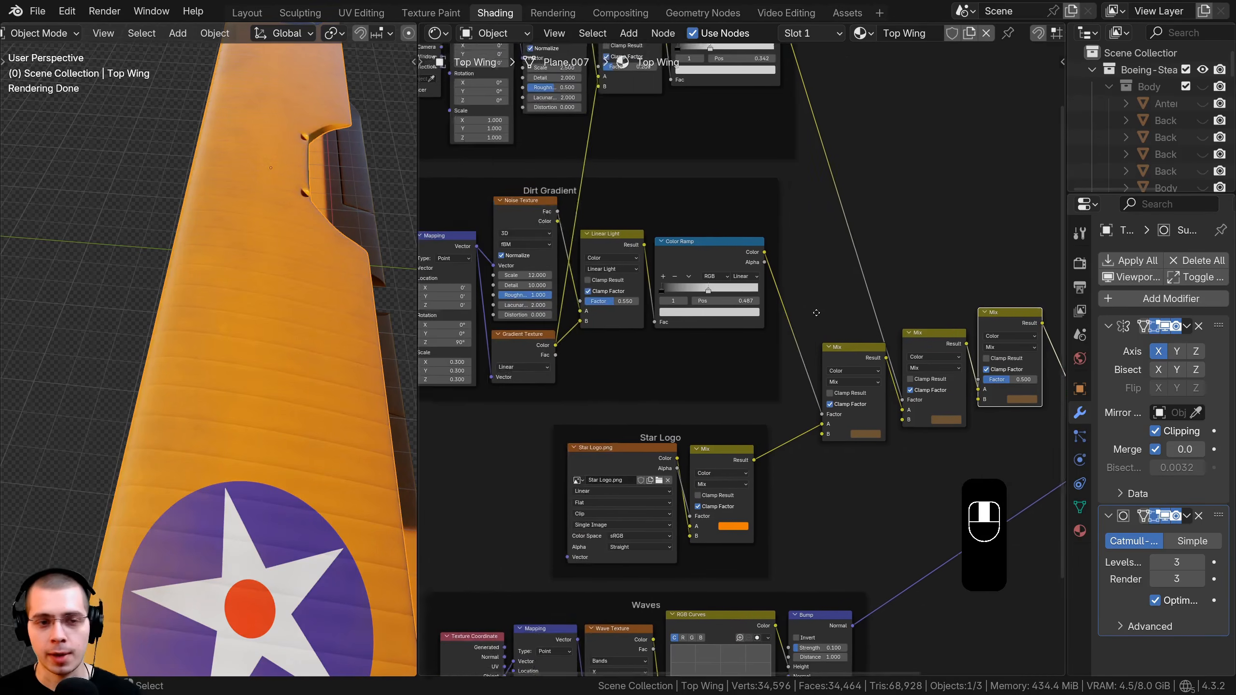
{"action": "scroll", "coordinate": [545, 334], "scroll_direction": "up", "scroll_amount": 2}
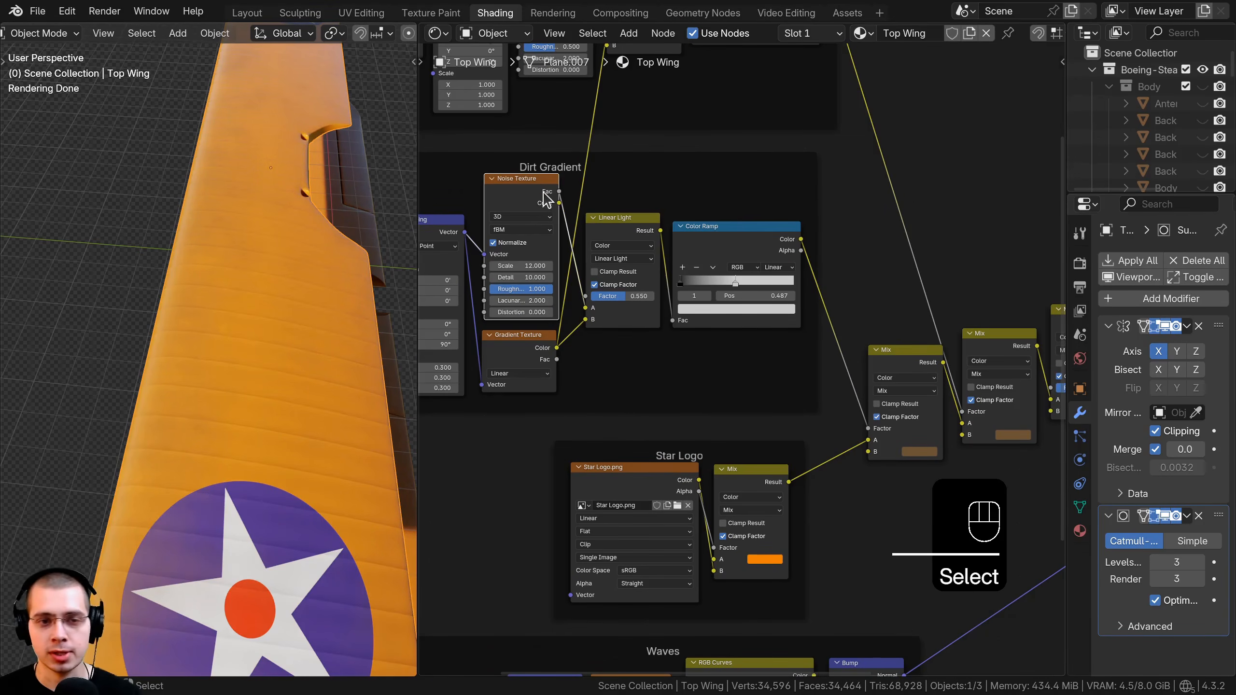
{"action": "left_click_drag", "start_coordinate": [573, 180], "coordinate": [1046, 170]}
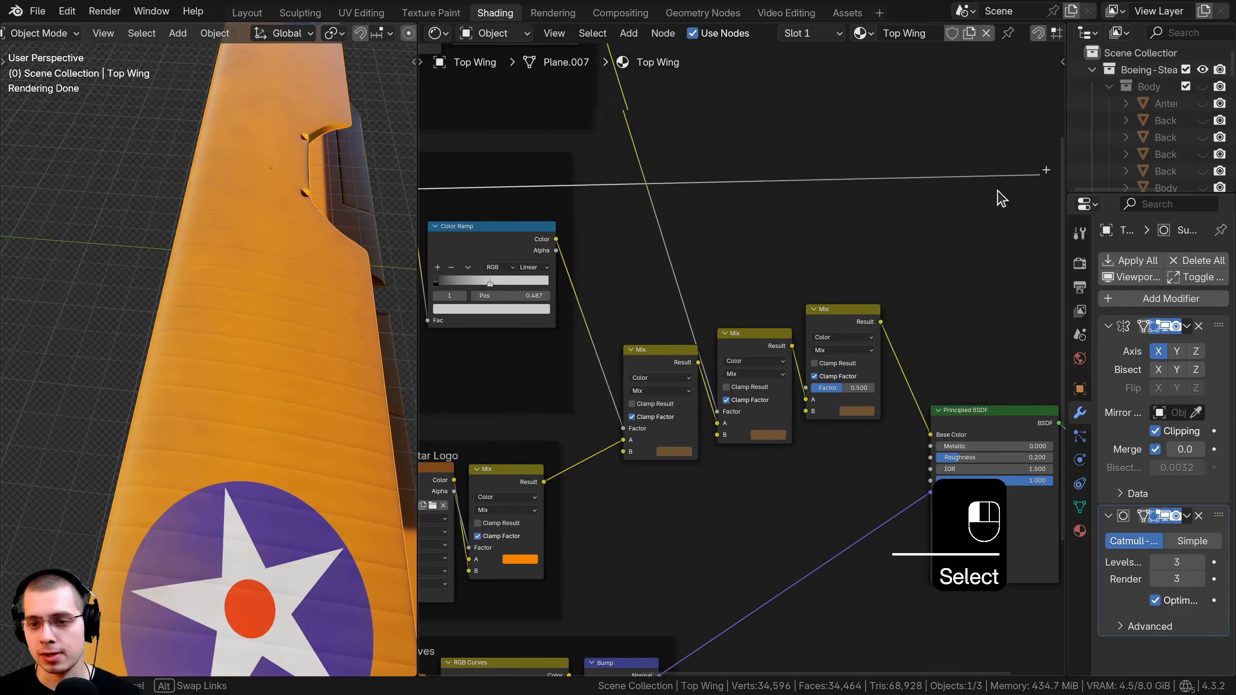
{"action": "left_click_drag", "start_coordinate": [807, 384], "coordinate": [807, 385]}
{"action": "left_click_drag", "start_coordinate": [826, 322], "coordinate": [832, 287]}
{"action": "scroll", "coordinate": [791, 346], "scroll_direction": "up", "scroll_amount": 3}
Preview the left, middle and new rightmost Mix results on the wing.
{"action": "left_click", "coordinate": [622, 361], "text": "ctrl+shift"}
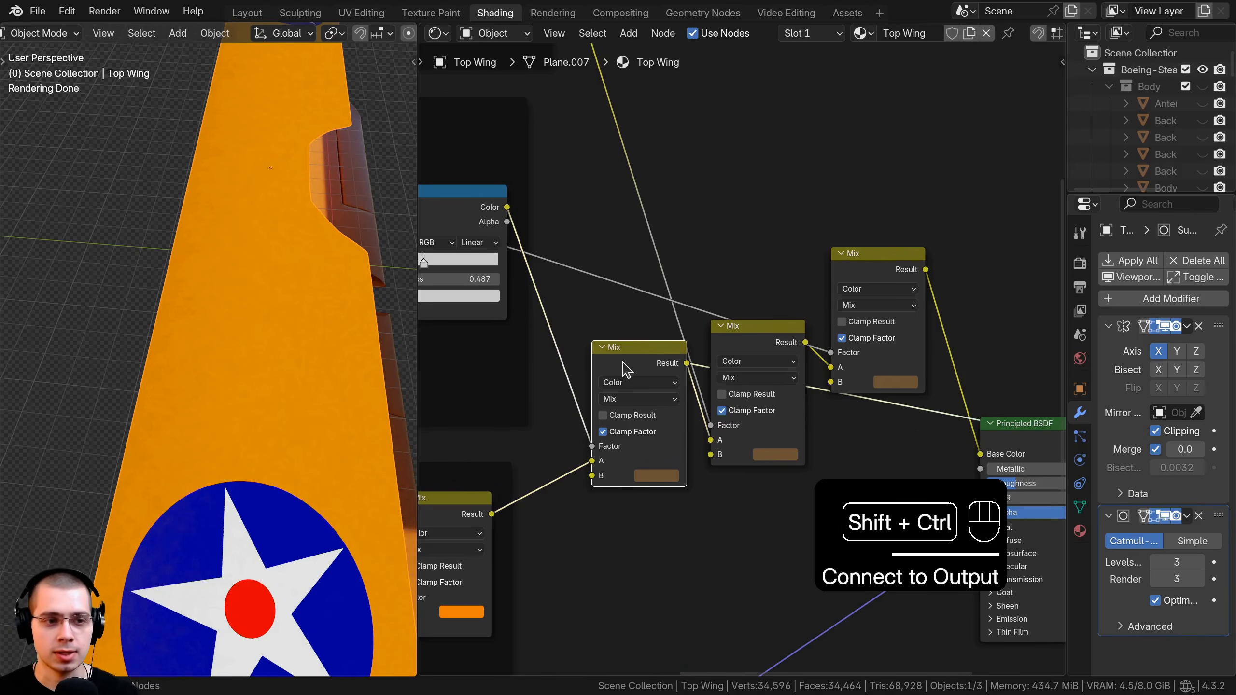
{"action": "left_click", "coordinate": [756, 348], "text": "ctrl+shift"}
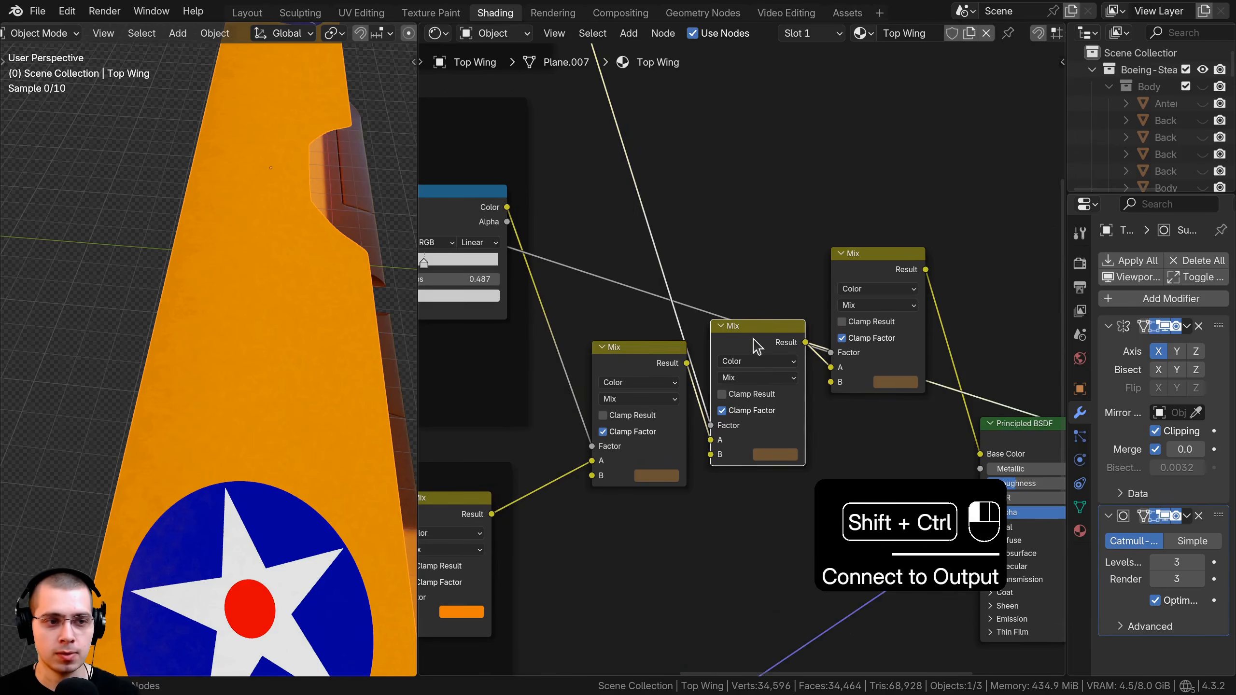
{"action": "left_click", "coordinate": [884, 281], "text": "ctrl+shift"}
{"action": "left_click_drag", "start_coordinate": [885, 282], "coordinate": [884, 266]}
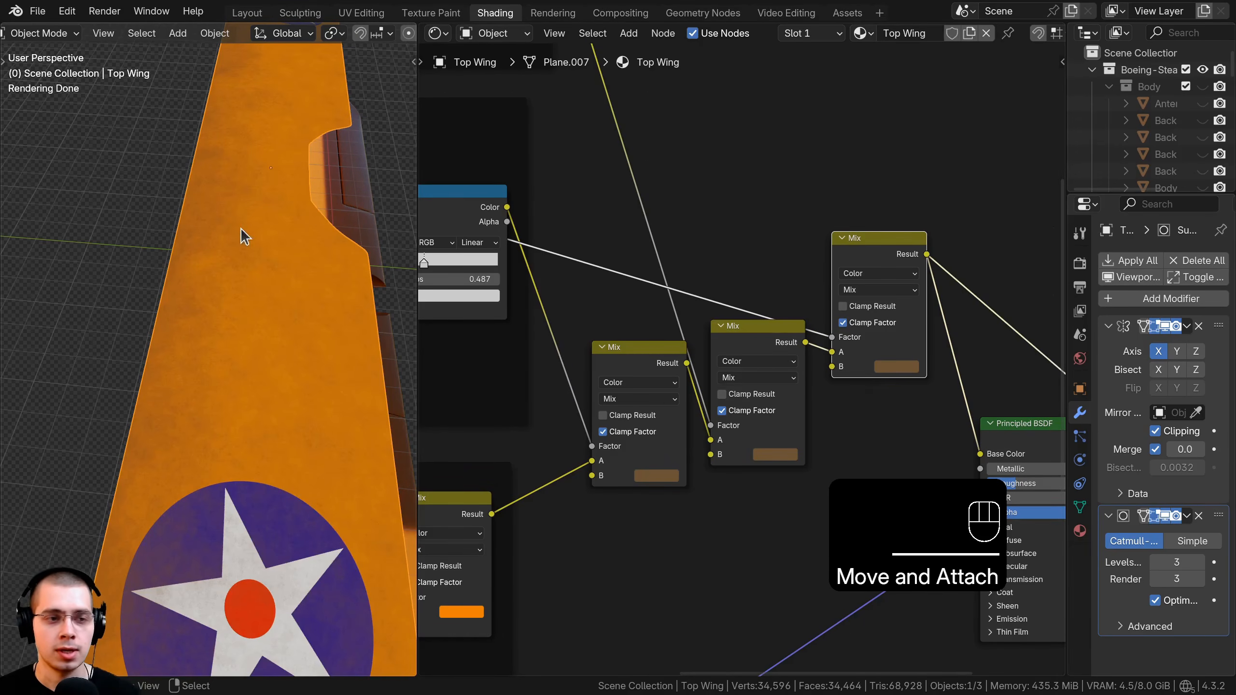
{"action": "middle_click_drag", "start_coordinate": [697, 252], "coordinate": [777, 310]}
{"action": "key", "text": "shift+a"}
Add a Color Ramp onto the link from the noise texture to the Mix factor.
{"action": "type", "text": "col"}
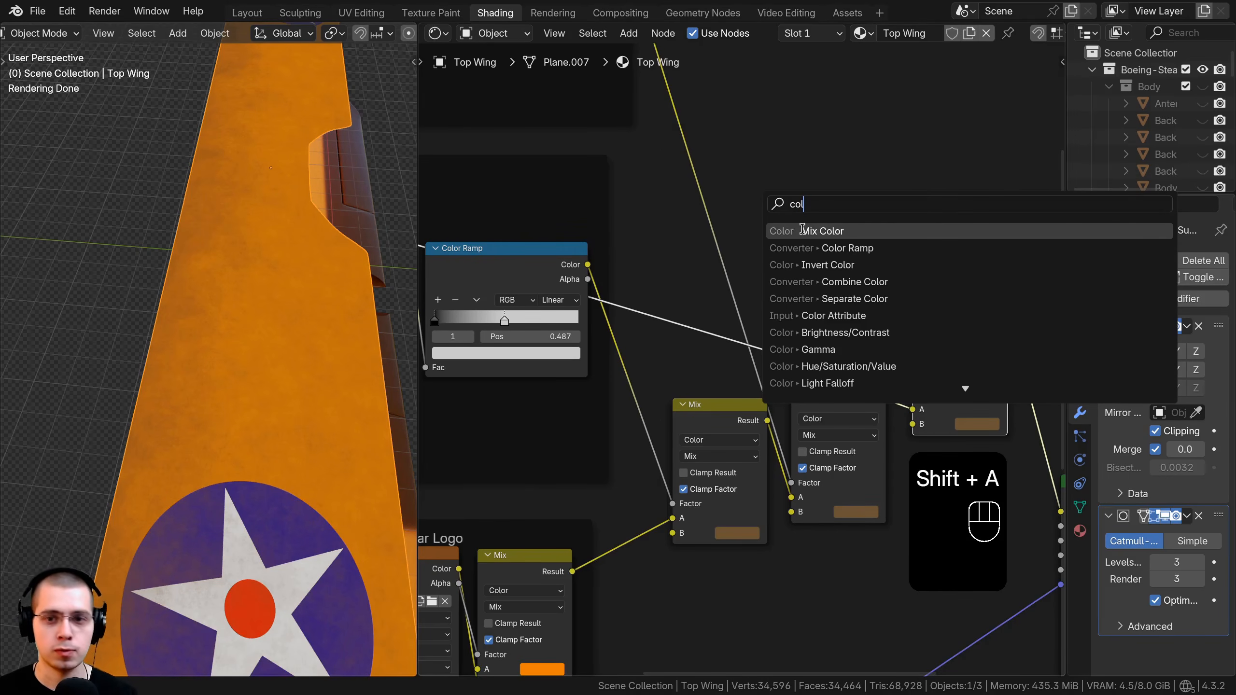
{"action": "left_click", "coordinate": [847, 248]}
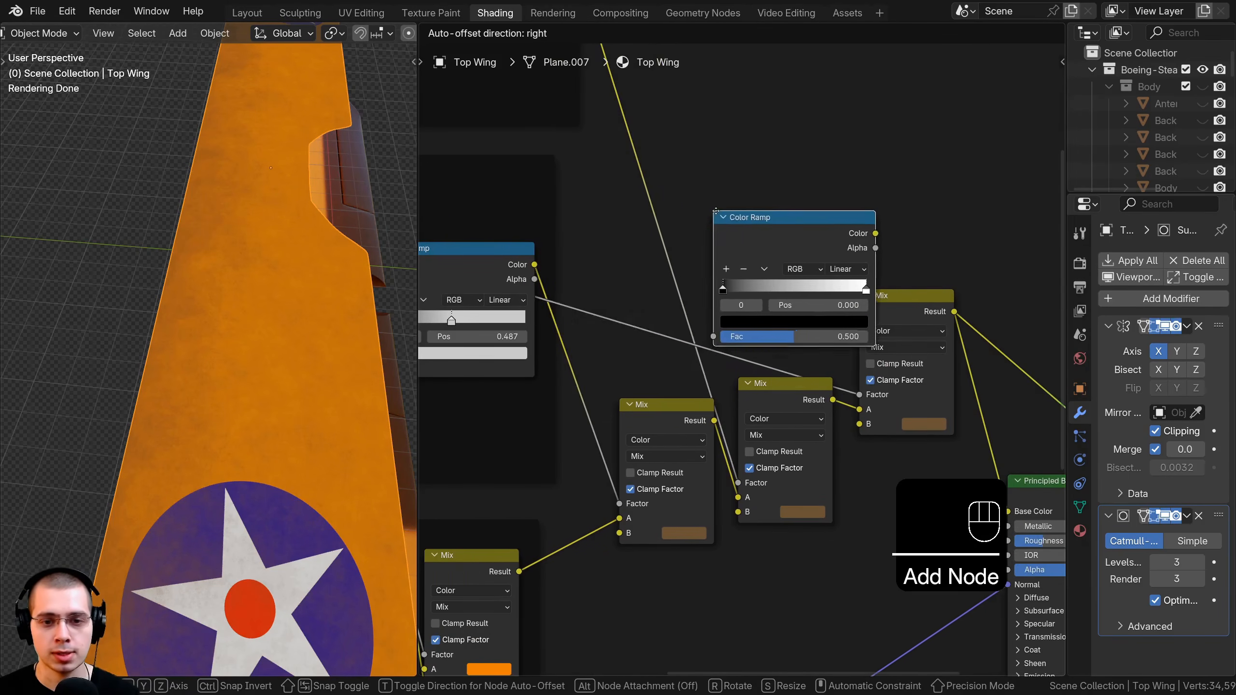
{"action": "left_click", "coordinate": [683, 229]}
{"action": "left_click_drag", "start_coordinate": [691, 233], "coordinate": [674, 200]}
{"action": "scroll", "coordinate": [666, 205], "scroll_direction": "down", "scroll_amount": 3}
{"action": "middle_click_drag", "start_coordinate": [642, 209], "coordinate": [828, 333]}
{"action": "scroll", "coordinate": [779, 224], "scroll_direction": "down", "scroll_amount": 3}
Move the Larger Dirt frame aside and place the Color Ramp inside the Dirt Gradient frame.
{"action": "left_click", "coordinate": [667, 156]}
{"action": "left_click_drag", "start_coordinate": [666, 156], "coordinate": [655, 97]}
{"action": "key", "text": "a"}
{"action": "left_click_drag", "start_coordinate": [956, 356], "coordinate": [775, 299]}
{"action": "scroll", "coordinate": [774, 299], "scroll_direction": "down", "scroll_amount": 2}
{"action": "key", "text": "a"}
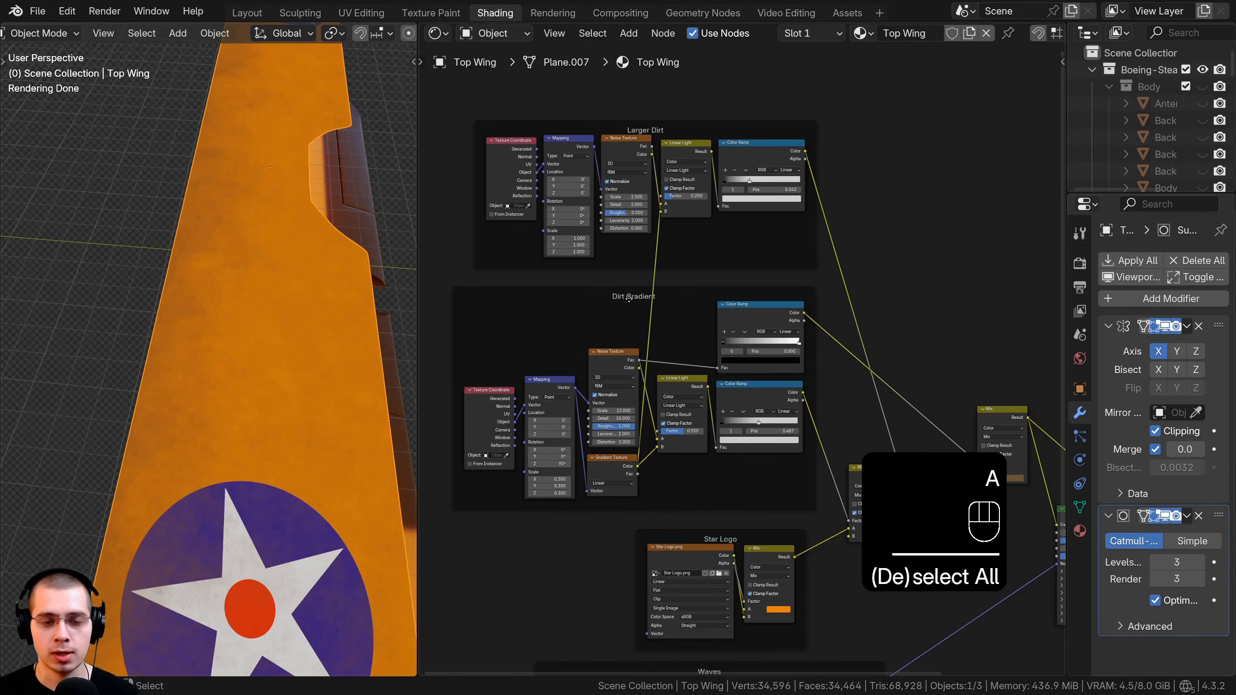
{"action": "left_click_drag", "start_coordinate": [691, 324], "coordinate": [699, 324]}
{"action": "key", "text": "a"}
{"action": "scroll", "coordinate": [766, 391], "scroll_direction": "up", "scroll_amount": 2}
{"action": "middle_click_drag", "start_coordinate": [766, 391], "coordinate": [720, 345]}
{"action": "scroll", "coordinate": [719, 345], "scroll_direction": "up", "scroll_amount": 2}
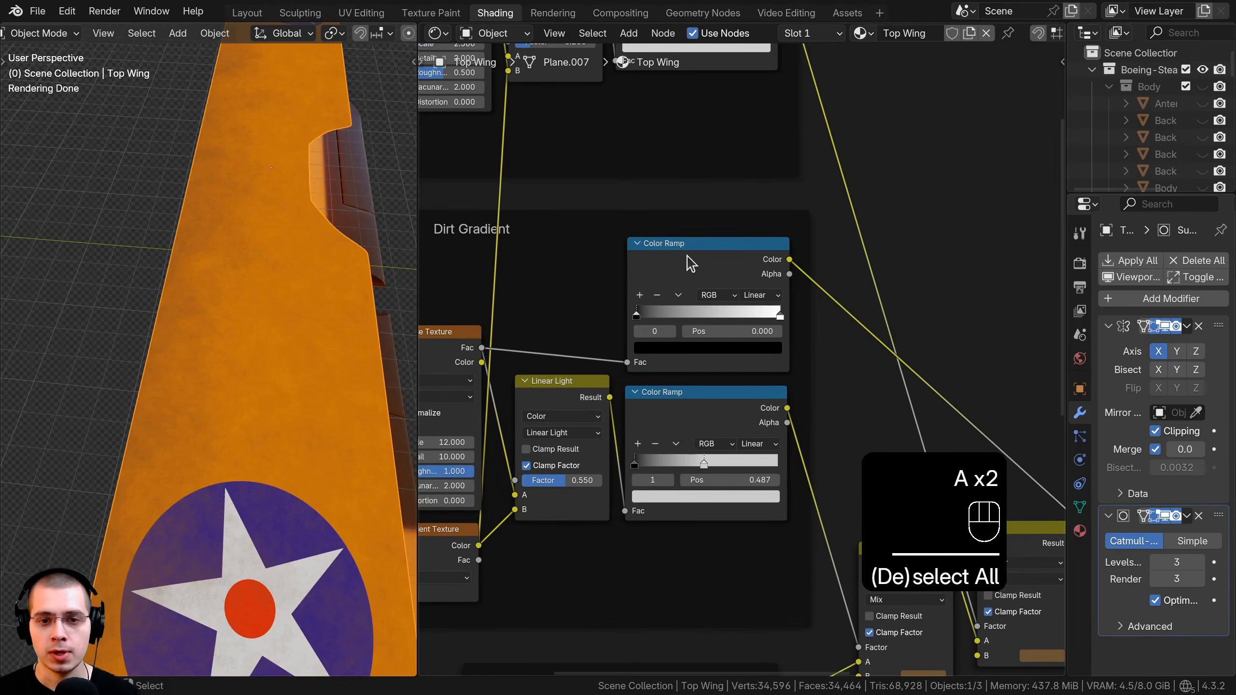
Drag the new ramp's black stop right to about 0.214 and check the wing.
{"action": "left_click", "coordinate": [689, 259]}
{"action": "scroll", "coordinate": [641, 264], "scroll_direction": "up", "scroll_amount": 1}
{"action": "scroll", "coordinate": [641, 266], "scroll_direction": "up", "scroll_amount": 1}
{"action": "scroll", "coordinate": [218, 291], "scroll_direction": "up", "scroll_amount": 2}
{"action": "middle_click_drag", "start_coordinate": [219, 290], "coordinate": [272, 294]}
{"action": "scroll", "coordinate": [640, 281], "scroll_direction": "up", "scroll_amount": 3}
{"action": "left_click_drag", "start_coordinate": [607, 292], "coordinate": [743, 298]}
{"action": "scroll", "coordinate": [630, 284], "scroll_direction": "up", "scroll_amount": 1}
{"action": "left_click_drag", "start_coordinate": [736, 300], "coordinate": [603, 288]}
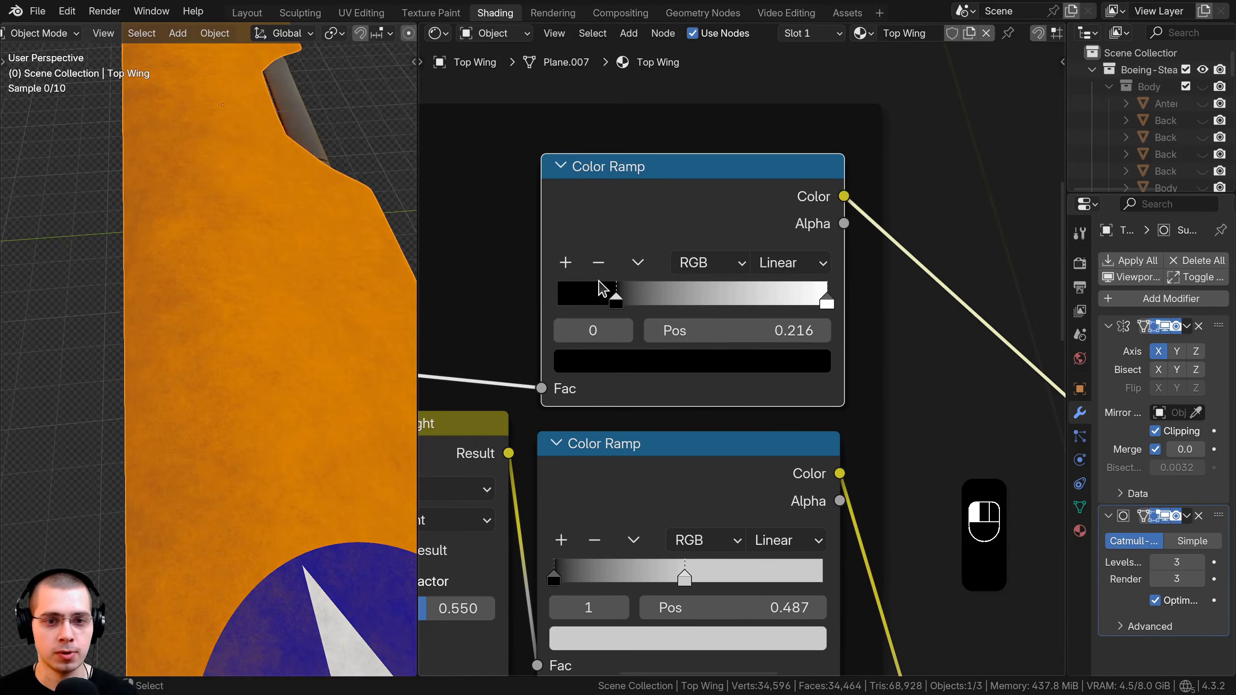
{"action": "middle_click_drag", "start_coordinate": [289, 306], "coordinate": [193, 276]}
{"action": "scroll", "coordinate": [282, 286], "scroll_direction": "up", "scroll_amount": 1}
{"action": "middle_click_drag", "start_coordinate": [282, 286], "coordinate": [229, 385]}
{"action": "scroll", "coordinate": [925, 425], "scroll_direction": "down", "scroll_amount": 8}
Preview the Principled BSDF and the first, second and third Mix results on the wing.
{"action": "middle_click_drag", "start_coordinate": [937, 375], "coordinate": [632, 233]}
{"action": "left_click", "coordinate": [976, 472], "text": "ctrl+shift"}
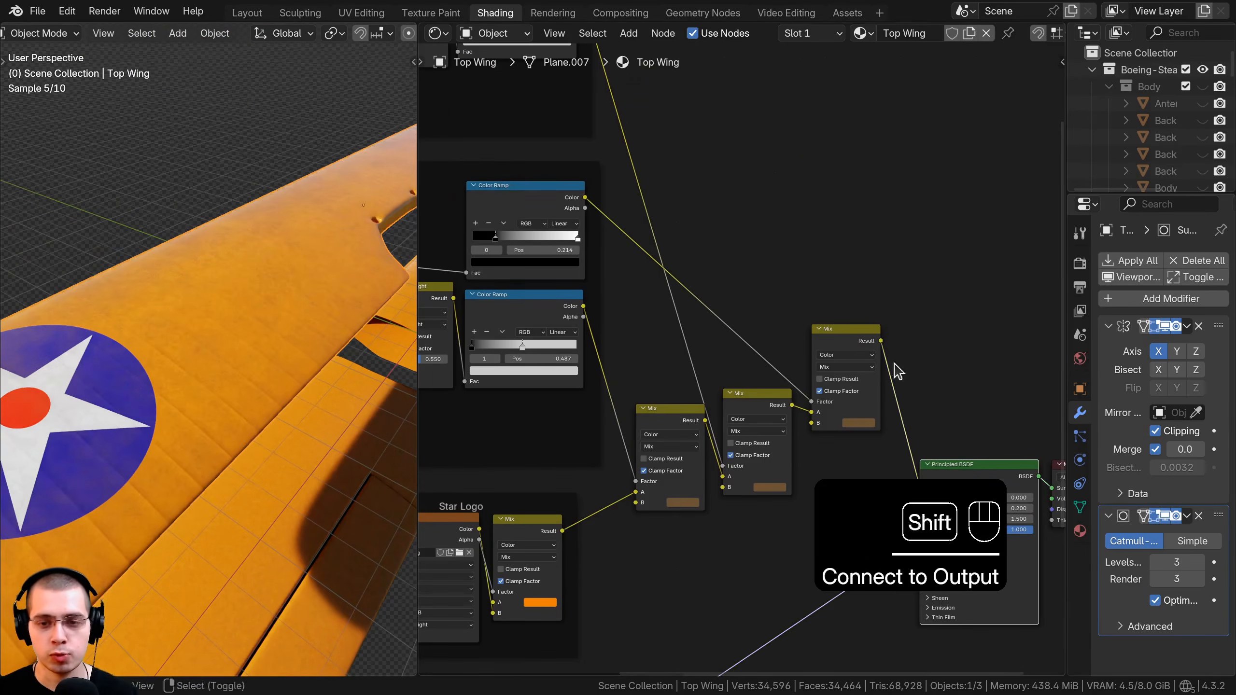
{"action": "left_click_drag", "start_coordinate": [825, 344], "coordinate": [821, 401]}
{"action": "key", "text": "a"}
{"action": "middle_click_drag", "start_coordinate": [662, 395], "coordinate": [637, 348]}
{"action": "scroll", "coordinate": [638, 348], "scroll_direction": "up", "scroll_amount": 2}
{"action": "left_click", "coordinate": [658, 372], "text": "ctrl+shift"}
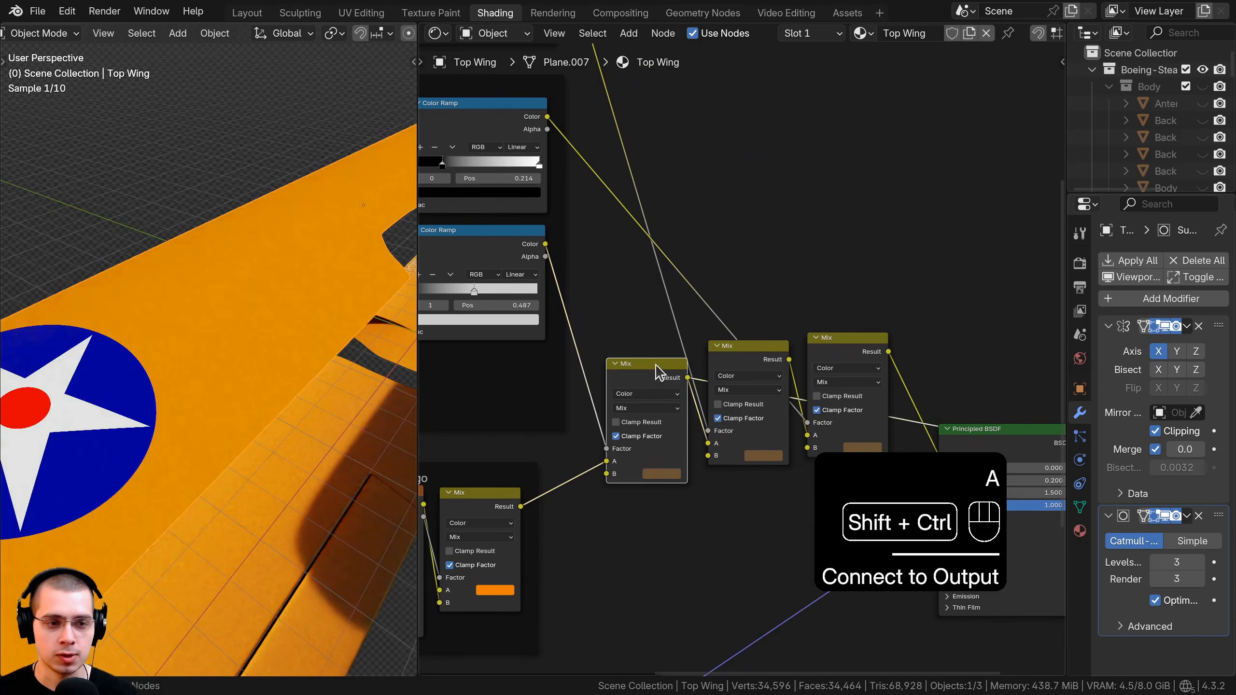
{"action": "left_click", "coordinate": [738, 361], "text": "ctrl+shift"}
{"action": "left_click", "coordinate": [823, 345], "text": "ctrl+shift"}
Reconnect the Principled BSDF to the material output and orbit the wing.
{"action": "middle_click_drag", "start_coordinate": [943, 449], "coordinate": [800, 387]}
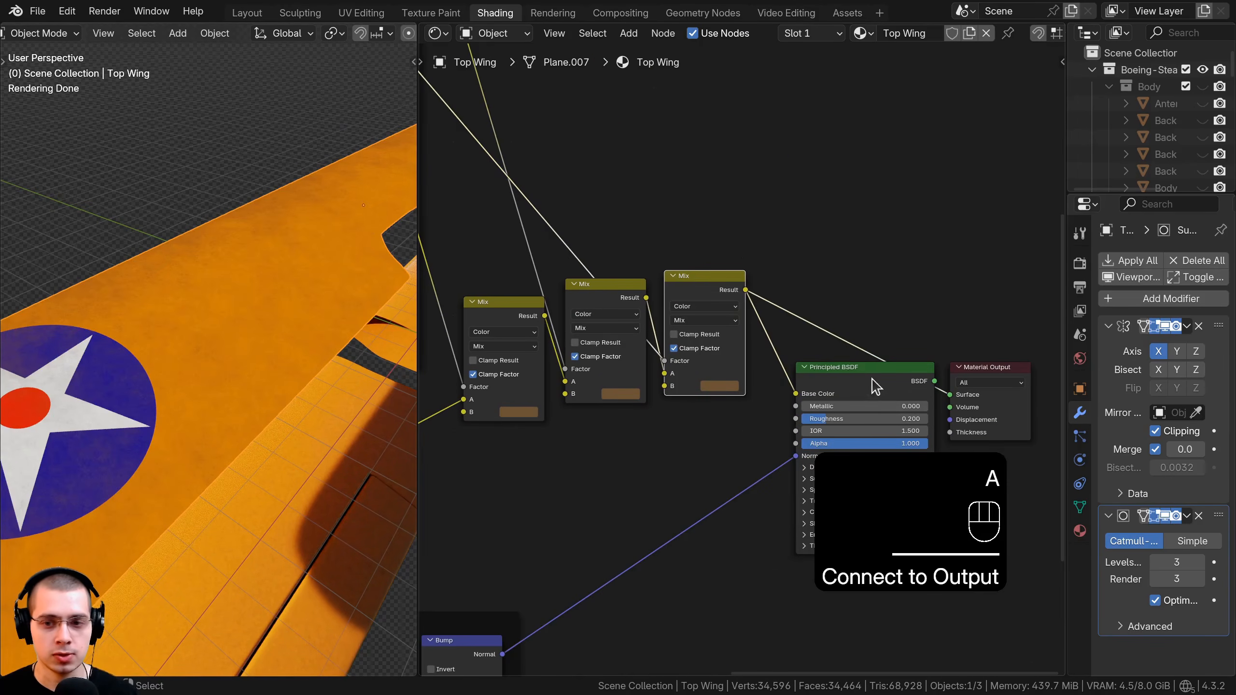
{"action": "left_click", "coordinate": [890, 382], "text": "ctrl+shift"}
{"action": "left_click", "coordinate": [890, 382], "text": "ctrl+shift"}
{"action": "scroll", "coordinate": [343, 364], "scroll_direction": "down", "scroll_amount": 4}
{"action": "middle_click_drag", "start_coordinate": [342, 364], "coordinate": [277, 377]}
{"action": "scroll", "coordinate": [277, 377], "scroll_direction": "up", "scroll_amount": 3}
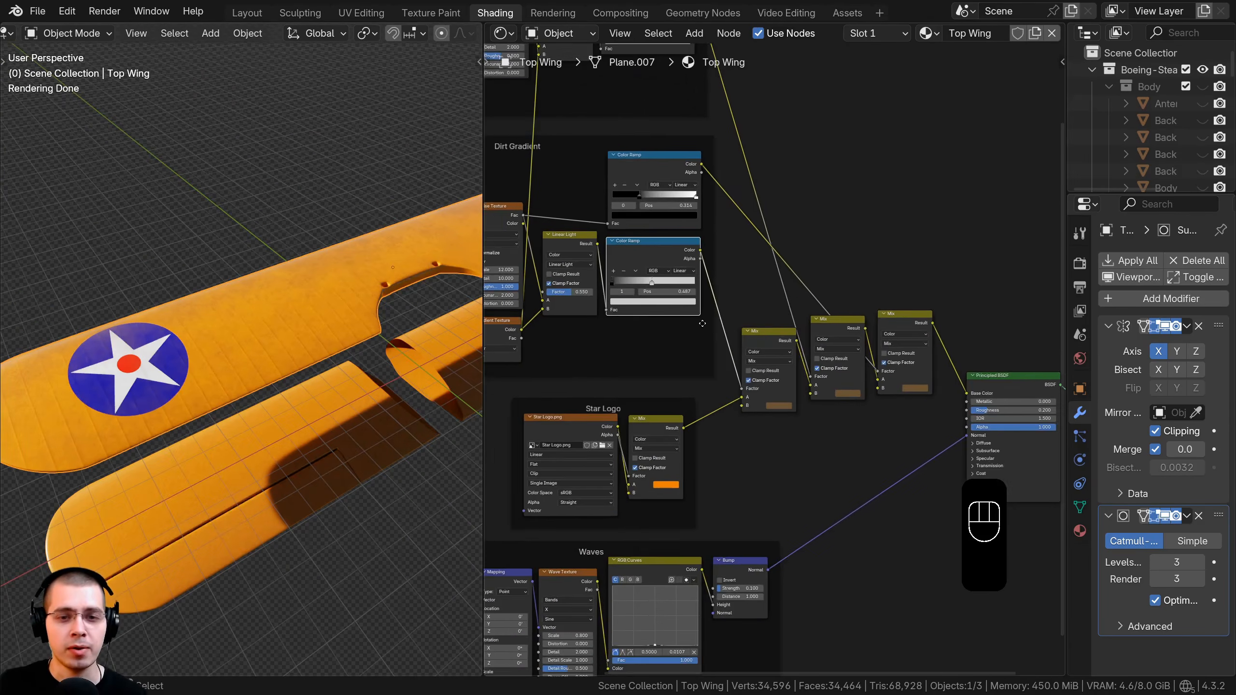
{"action": "scroll", "coordinate": [613, 190], "scroll_direction": "up", "scroll_amount": 3}
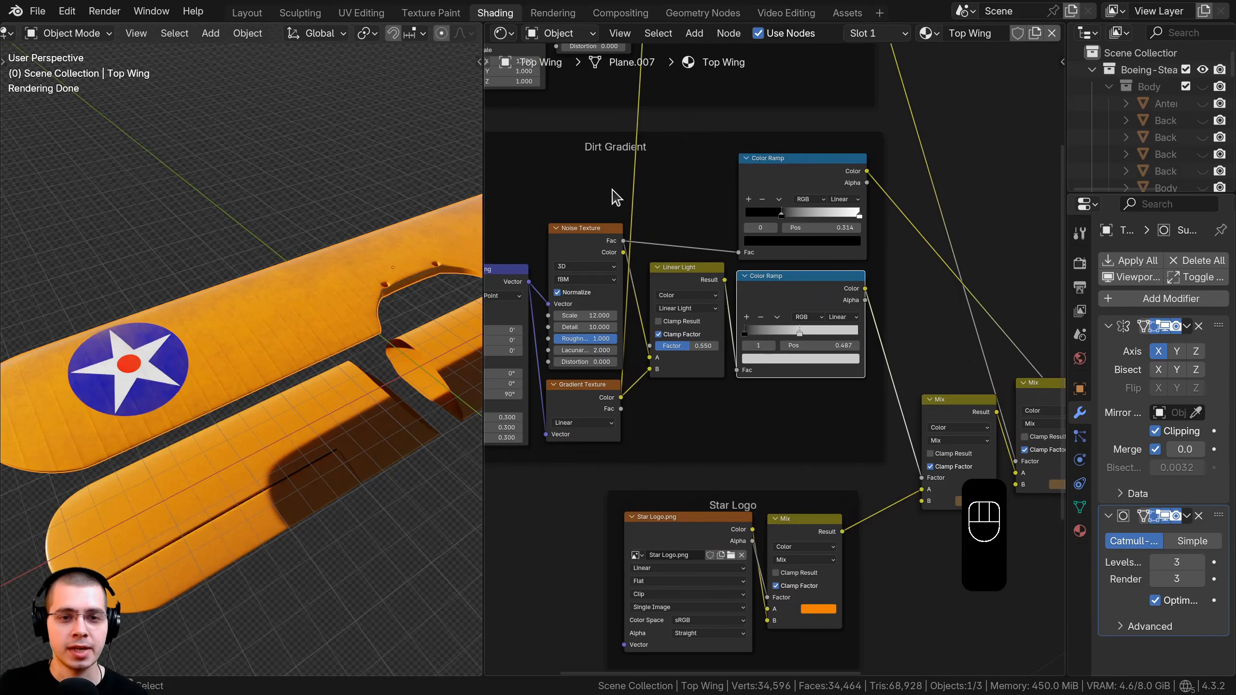
{"action": "left_click", "coordinate": [606, 155]}
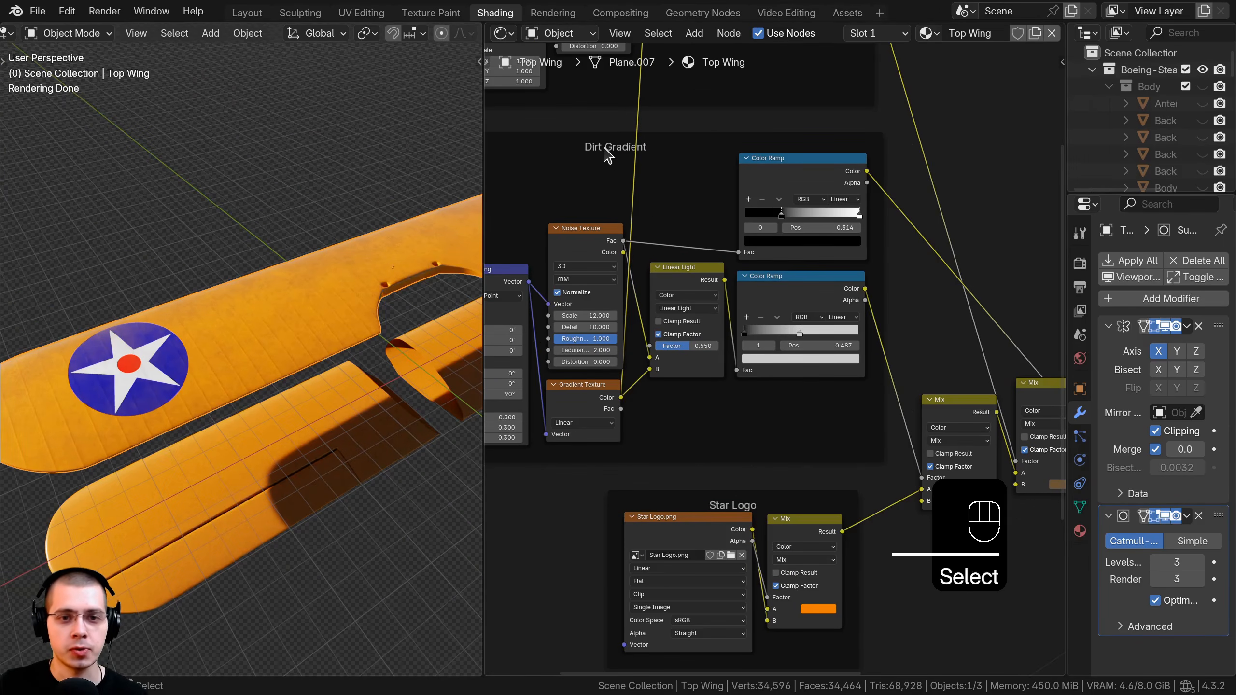
{"action": "left_click", "coordinate": [803, 294], "text": "ctrl+shift"}
{"action": "middle_click_drag", "start_coordinate": [226, 263], "coordinate": [312, 303]}
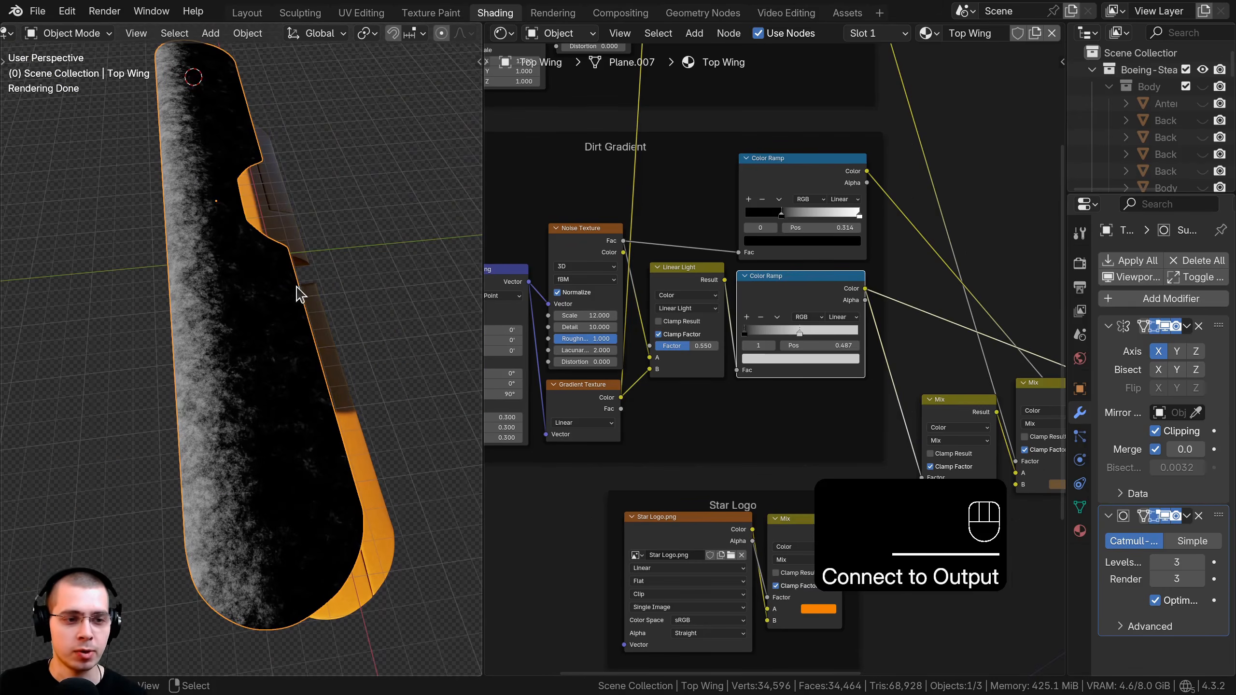
{"action": "scroll", "coordinate": [293, 317], "scroll_direction": "up", "scroll_amount": 3}
{"action": "middle_click_drag", "start_coordinate": [273, 372], "coordinate": [248, 446], "text": "shift"}
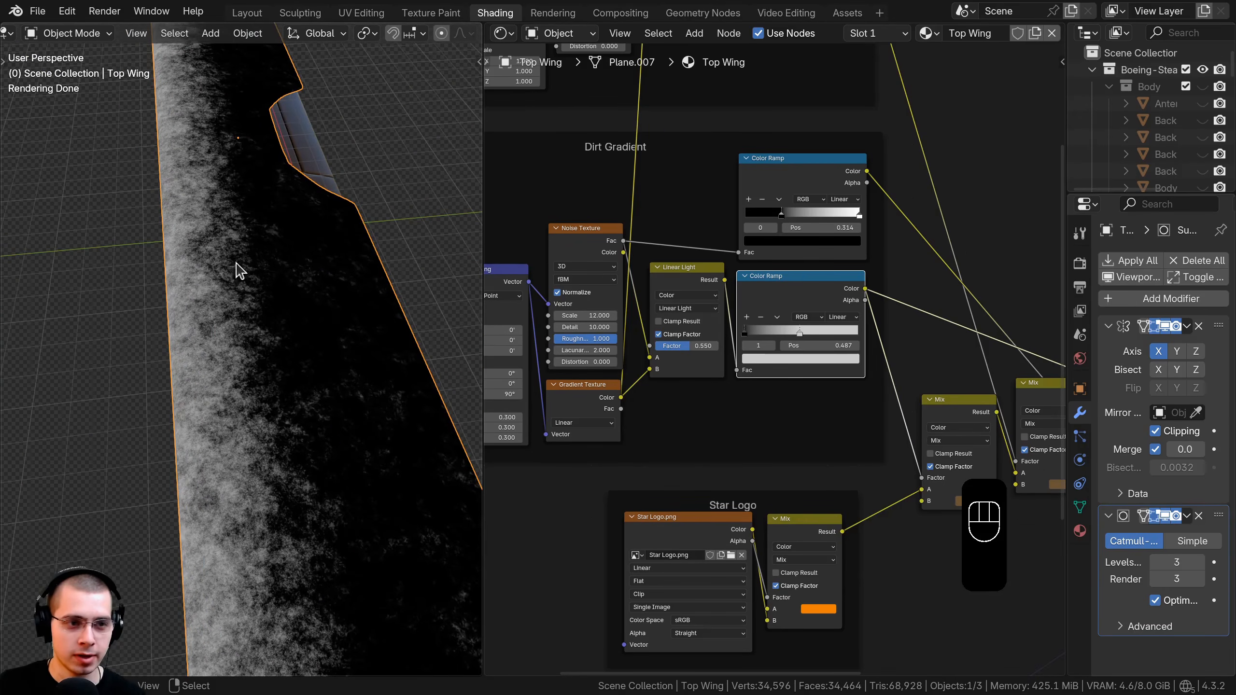
{"action": "middle_click_drag", "start_coordinate": [248, 326], "coordinate": [204, 263]}
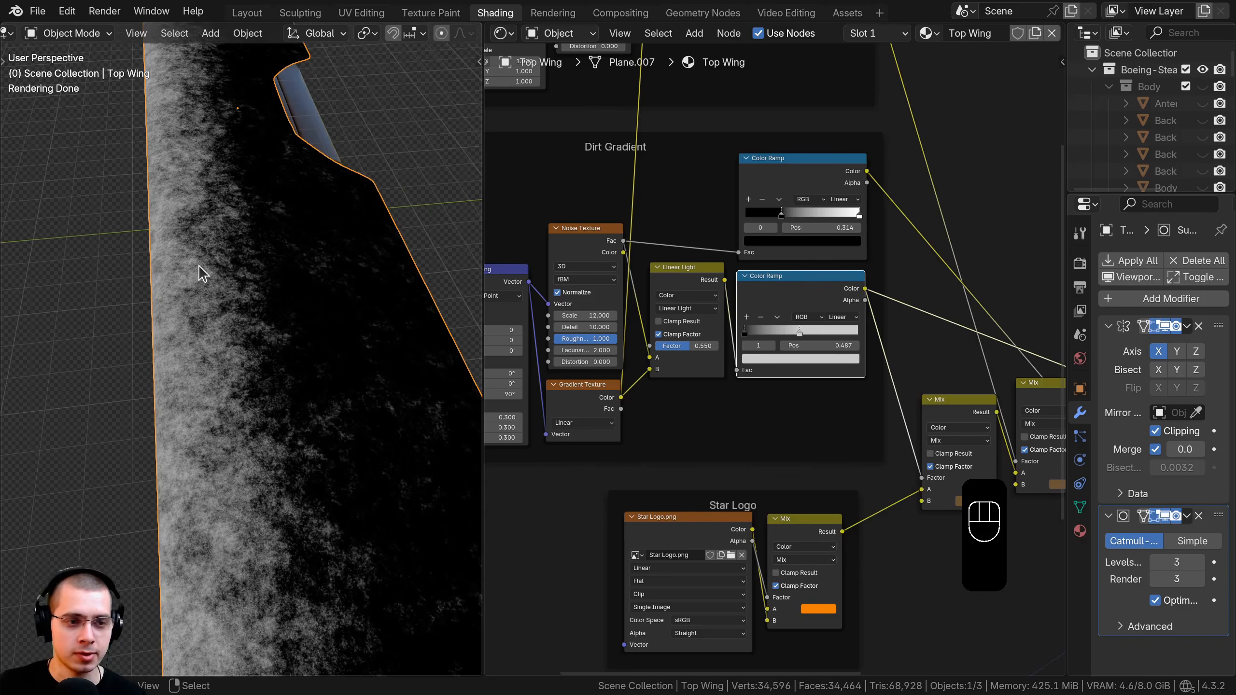
{"action": "scroll", "coordinate": [774, 268], "scroll_direction": "down", "scroll_amount": 4}
{"action": "middle_click_drag", "start_coordinate": [774, 267], "coordinate": [575, 136]}
{"action": "scroll", "coordinate": [595, 156], "scroll_direction": "up", "scroll_amount": 3}
{"action": "left_click", "coordinate": [626, 156]}
{"action": "middle_click_drag", "start_coordinate": [623, 183], "coordinate": [546, 158]}
{"action": "scroll", "coordinate": [555, 144], "scroll_direction": "up", "scroll_amount": 1}
{"action": "left_click_drag", "start_coordinate": [547, 148], "coordinate": [540, 180]}
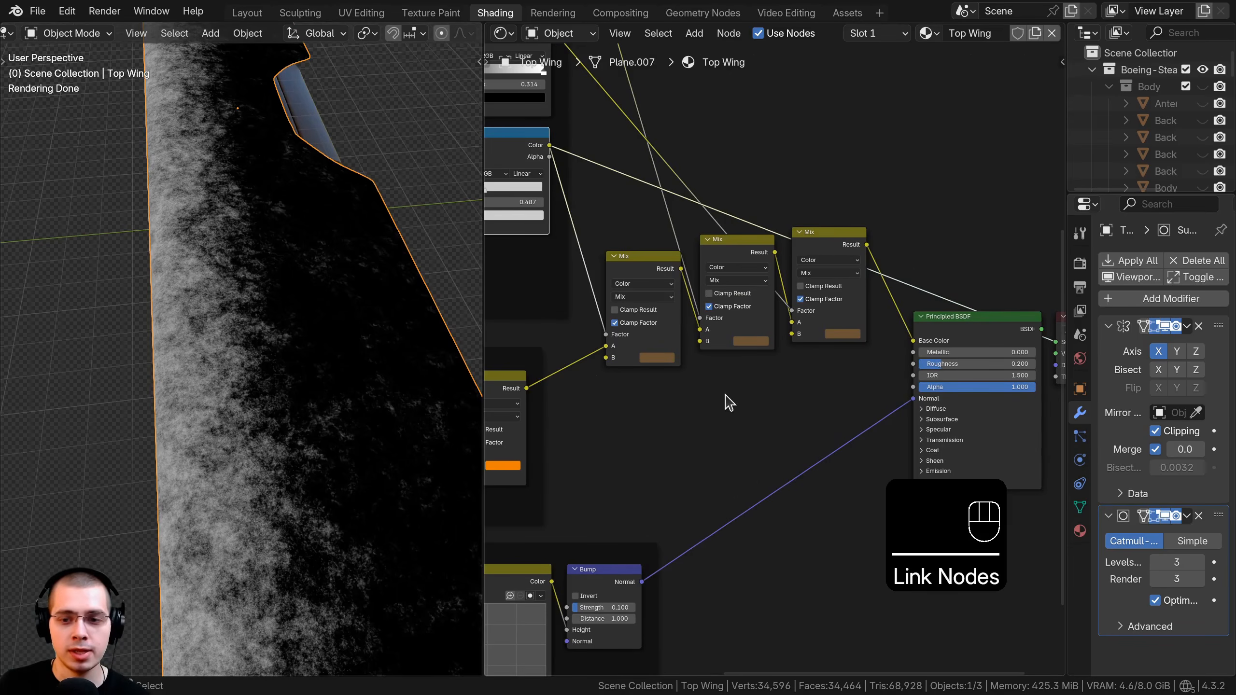
{"action": "middle_click_drag", "start_coordinate": [630, 590], "coordinate": [627, 495]}
Add a Bump node on the Normal link and feed the colour ramp into its Height.
{"action": "key", "text": "shift+a"}
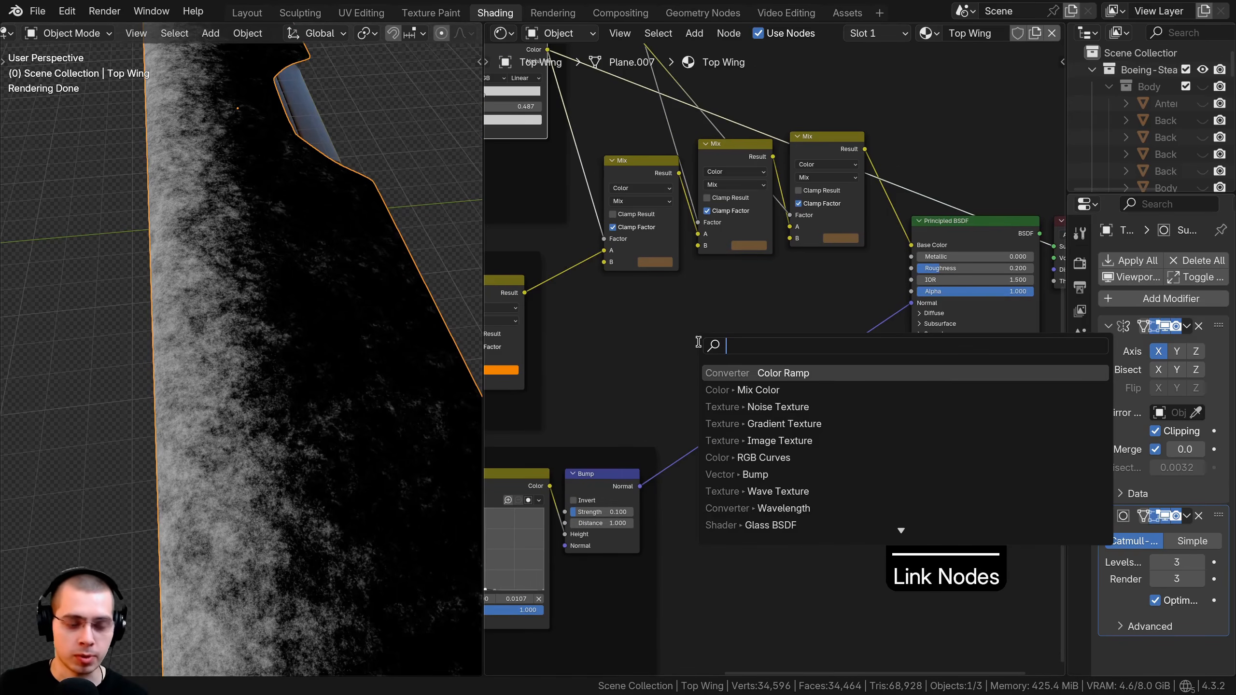
{"action": "type", "text": "bu"}
{"action": "left_click", "coordinate": [768, 372]}
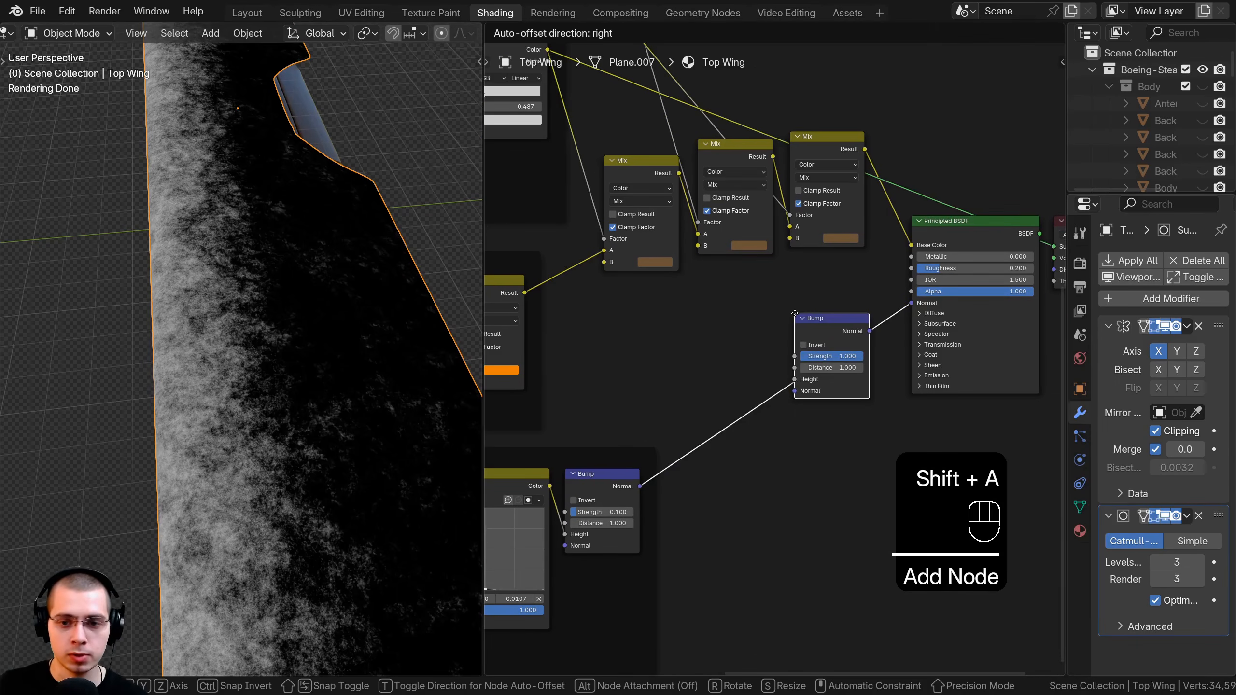
{"action": "left_click", "coordinate": [787, 395]}
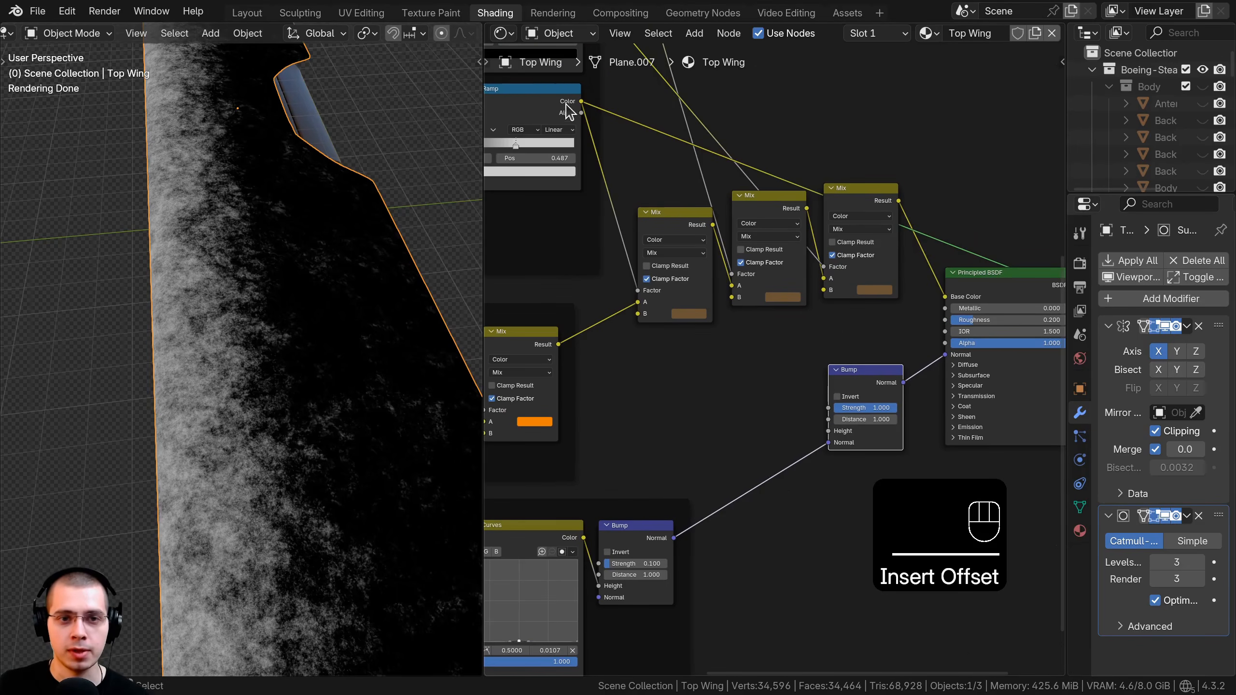
{"action": "left_click", "coordinate": [568, 111]}
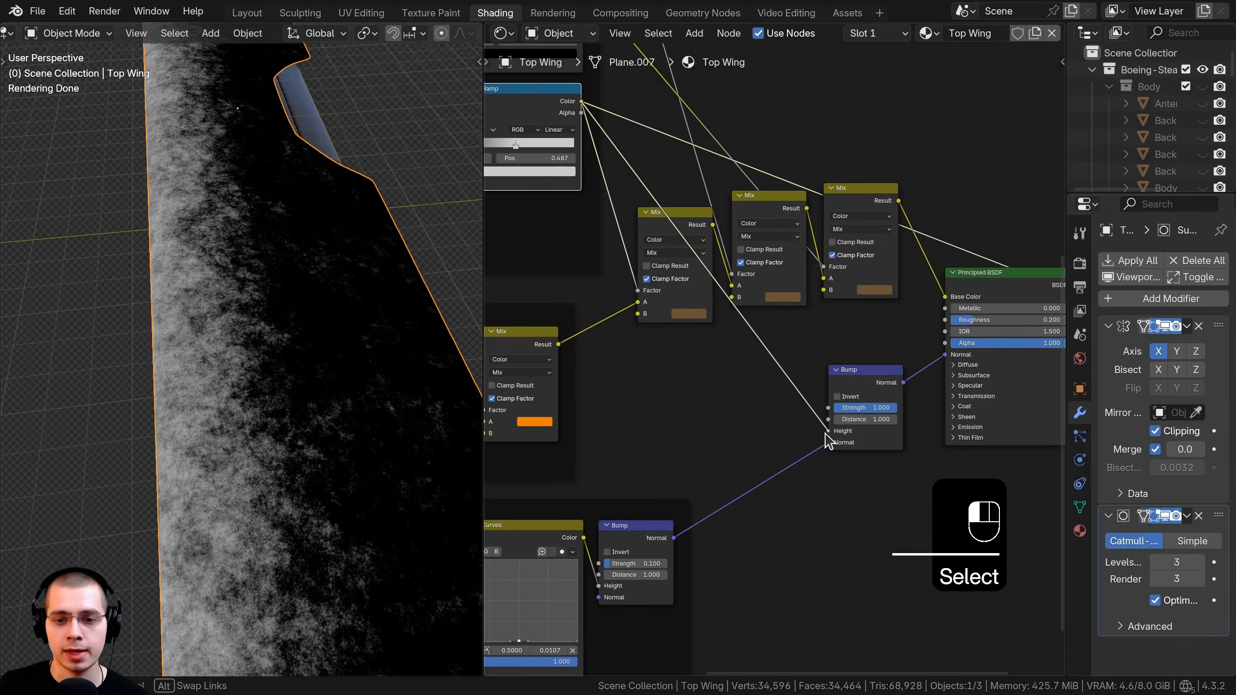
{"action": "left_click_drag", "start_coordinate": [826, 434], "coordinate": [827, 435]}
Preview the Bump output on the wing, then reconnect the Principled BSDF to the output.
{"action": "scroll", "coordinate": [759, 486], "scroll_direction": "up", "scroll_amount": 3}
{"action": "middle_click_drag", "start_coordinate": [759, 487], "coordinate": [612, 477]}
{"action": "left_click", "coordinate": [745, 353], "text": "ctrl+shift"}
{"action": "scroll", "coordinate": [352, 357], "scroll_direction": "up", "scroll_amount": 4}
{"action": "middle_click_drag", "start_coordinate": [353, 358], "coordinate": [359, 298]}
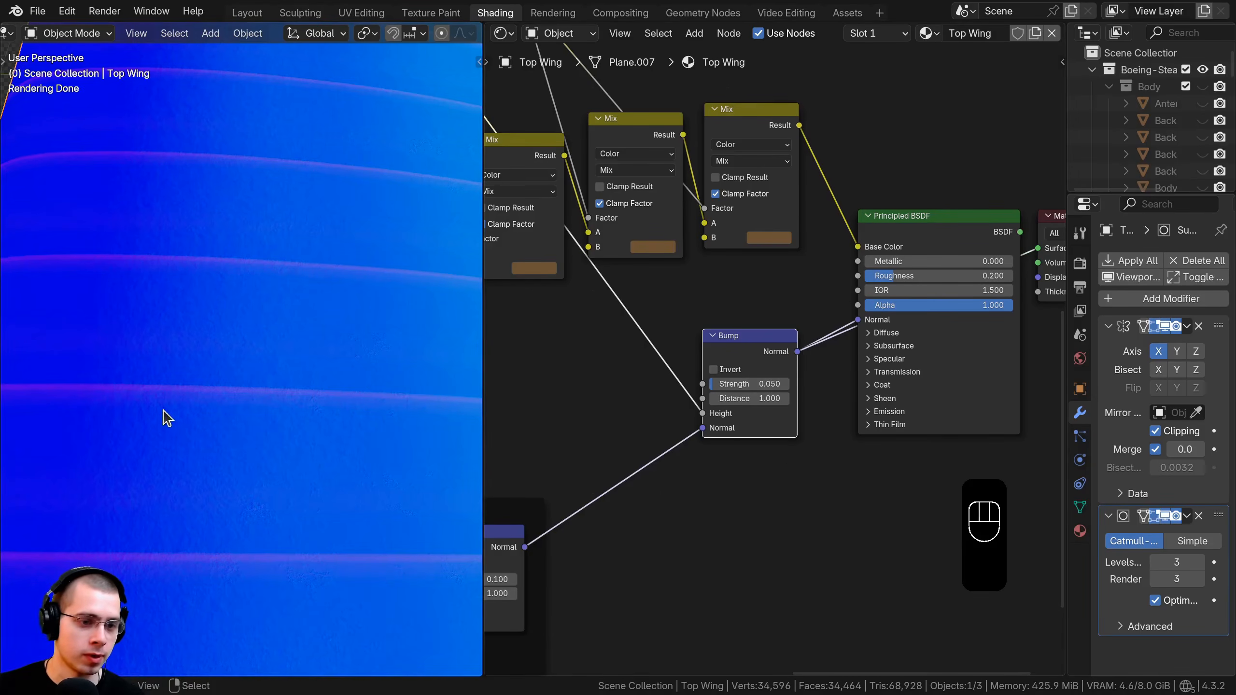
{"action": "middle_click_drag", "start_coordinate": [168, 418], "coordinate": [360, 269]}
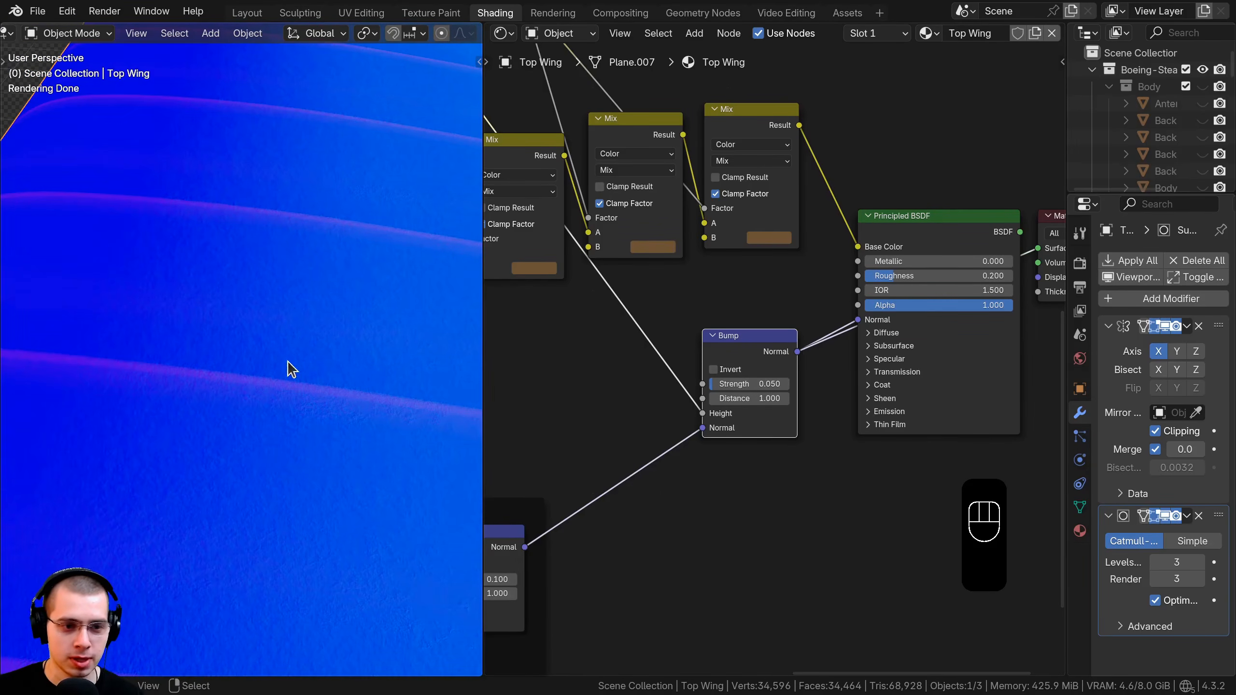
{"action": "left_click", "coordinate": [928, 245], "text": "ctrl+shift"}
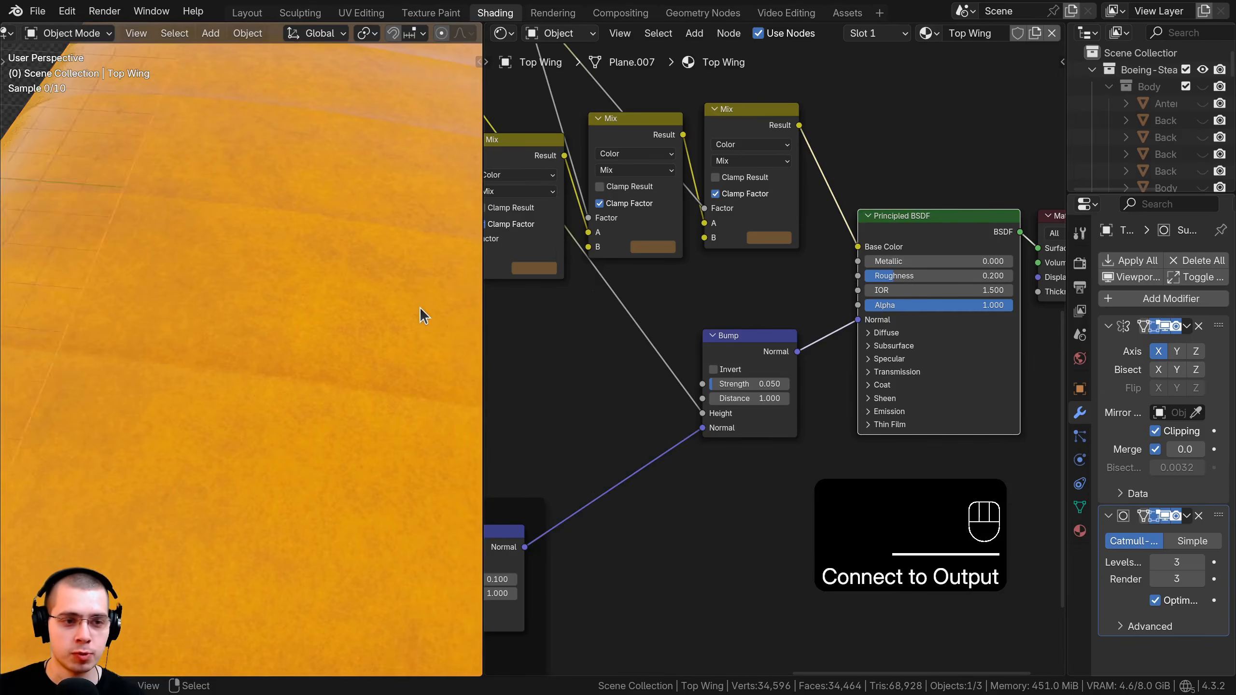
{"action": "middle_click_drag", "start_coordinate": [420, 312], "coordinate": [293, 395]}
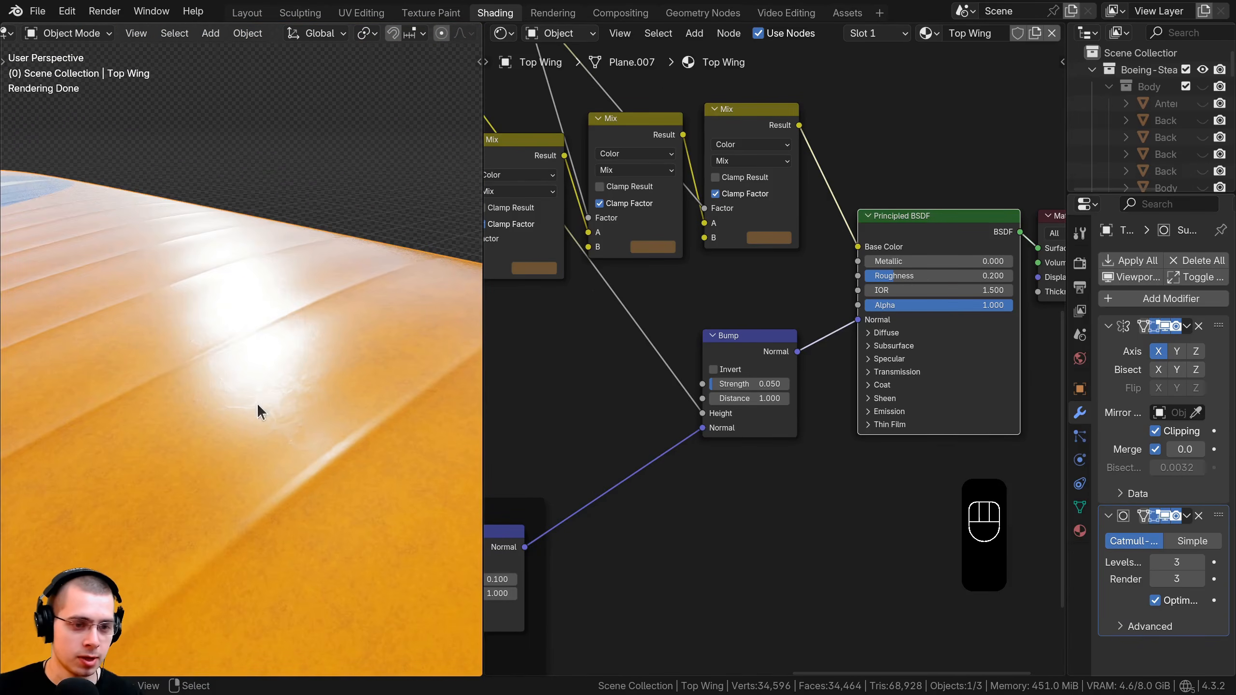
Shift the Bump node right, frame the node tree and save Biplane 19.blend.
{"action": "scroll", "coordinate": [811, 311], "scroll_direction": "down", "scroll_amount": 3}
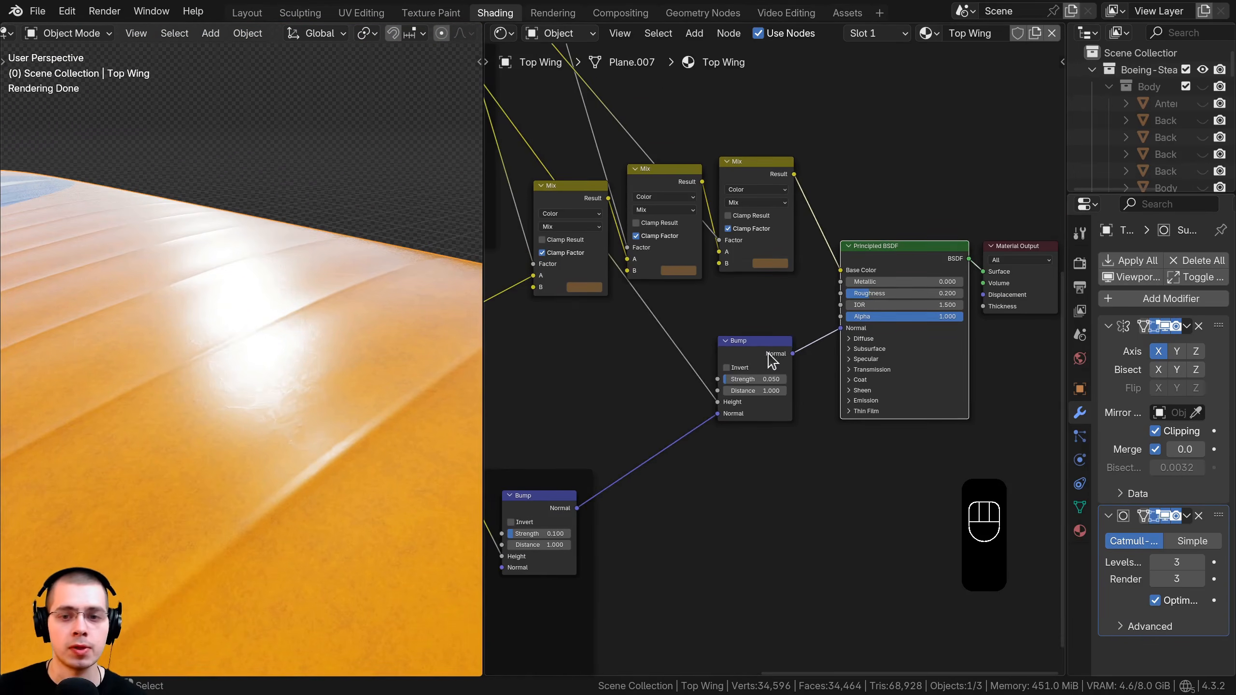
{"action": "left_click_drag", "start_coordinate": [755, 353], "coordinate": [781, 355]}
{"action": "key", "text": "a"}
{"action": "key", "text": "a"}
{"action": "scroll", "coordinate": [781, 355], "scroll_direction": "down", "scroll_amount": 3}
{"action": "middle_click_drag", "start_coordinate": [782, 355], "coordinate": [906, 348]}
{"action": "scroll", "coordinate": [852, 344], "scroll_direction": "down", "scroll_amount": 4}
{"action": "scroll", "coordinate": [829, 351], "scroll_direction": "down", "scroll_amount": 4}
{"action": "middle_click_drag", "start_coordinate": [815, 307], "coordinate": [778, 370]}
{"action": "key", "text": "ctrl+s"}
Hide the ailerons with H, then select the top wing and orbit beneath the wings.
{"action": "middle_click_drag", "start_coordinate": [425, 260], "coordinate": [268, 408]}
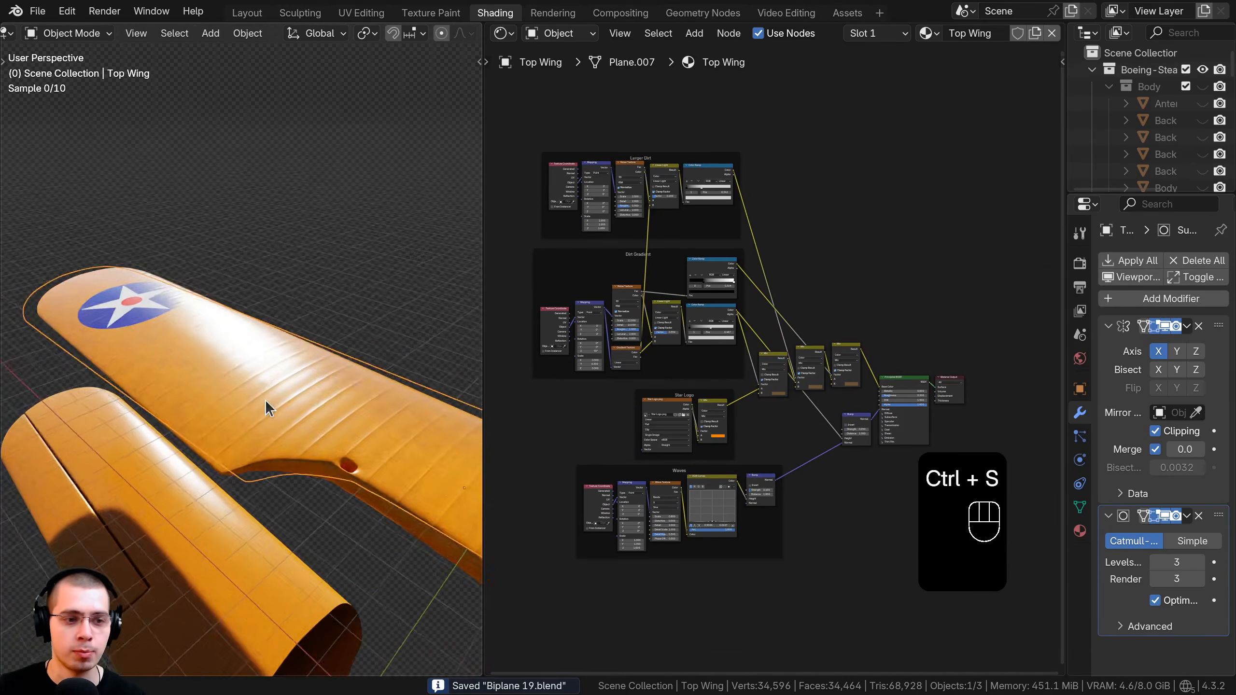
{"action": "scroll", "coordinate": [296, 378], "scroll_direction": "down", "scroll_amount": 3}
{"action": "key", "text": "a"}
{"action": "key", "text": "a"}
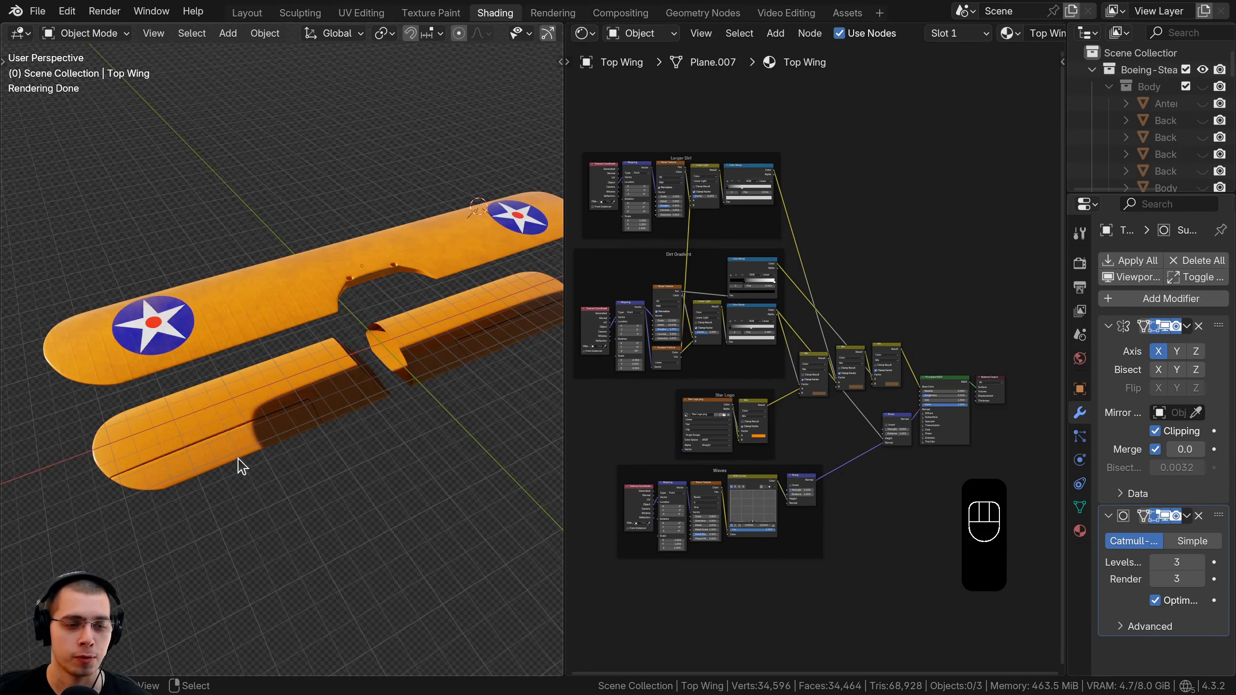
{"action": "left_click", "coordinate": [252, 458]}
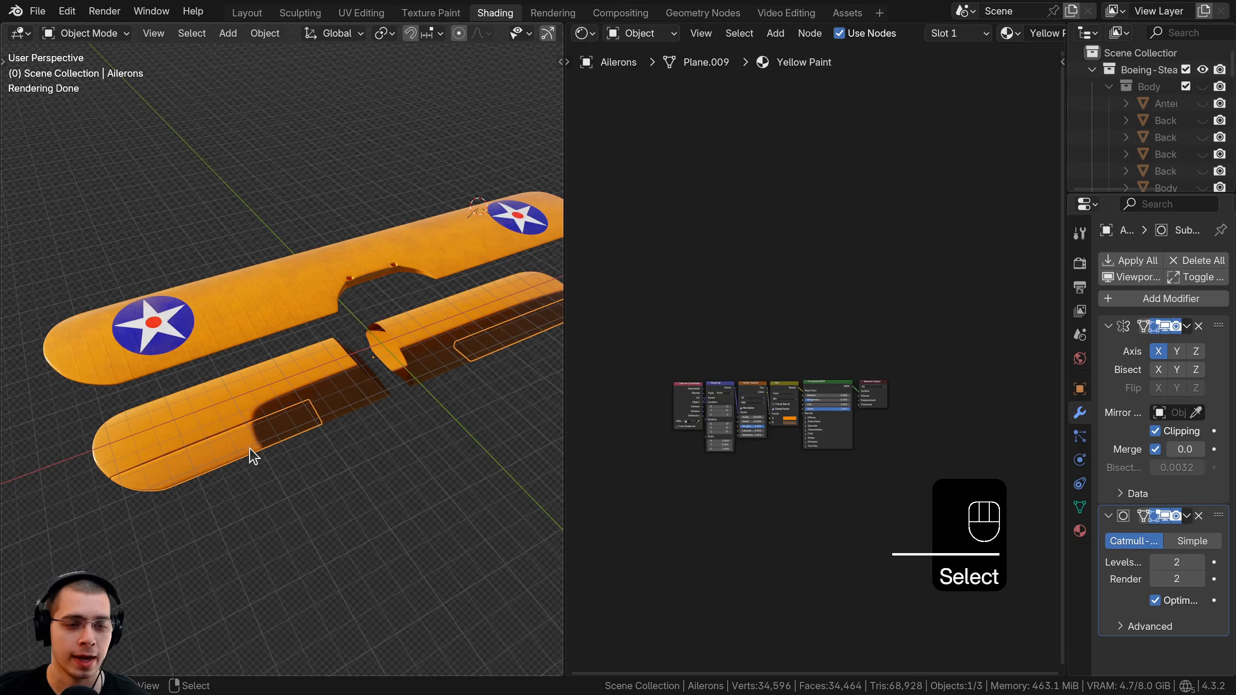
{"action": "scroll", "coordinate": [605, 457], "scroll_direction": "up", "scroll_amount": 2}
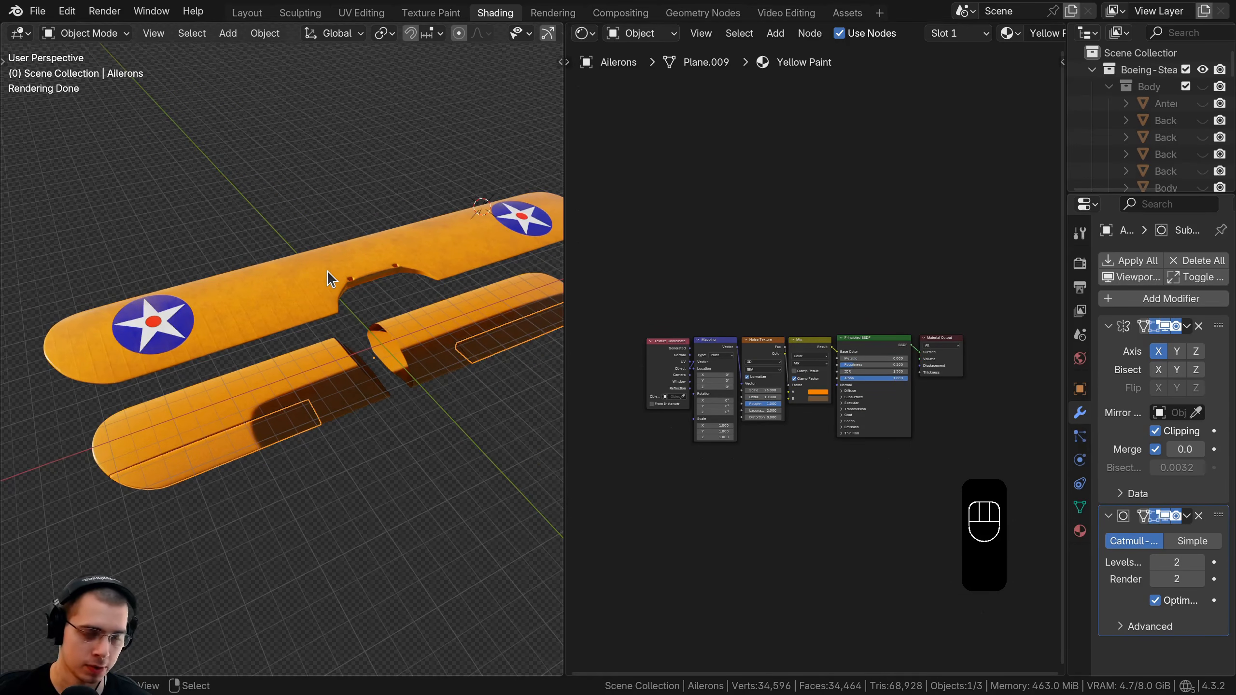
{"action": "key", "text": "h"}
{"action": "middle_click_drag", "start_coordinate": [327, 271], "coordinate": [262, 406]}
{"action": "left_click", "coordinate": [270, 303]}
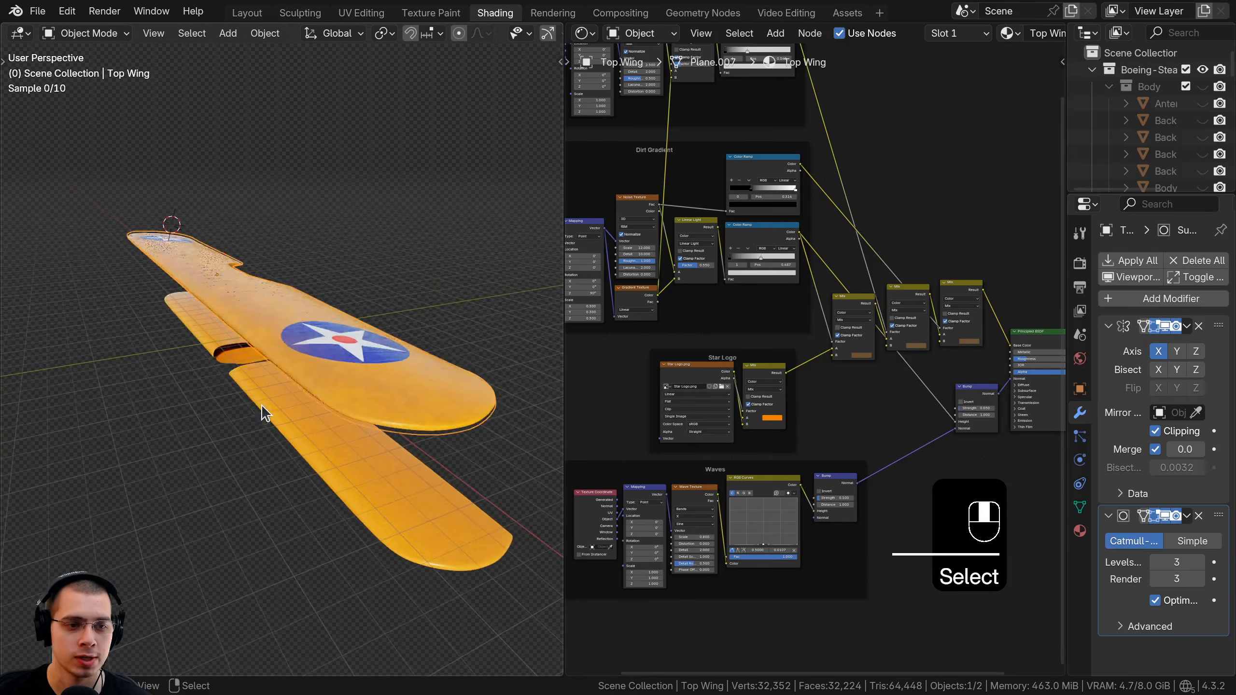
{"action": "middle_click_drag", "start_coordinate": [338, 427], "coordinate": [158, 332]}
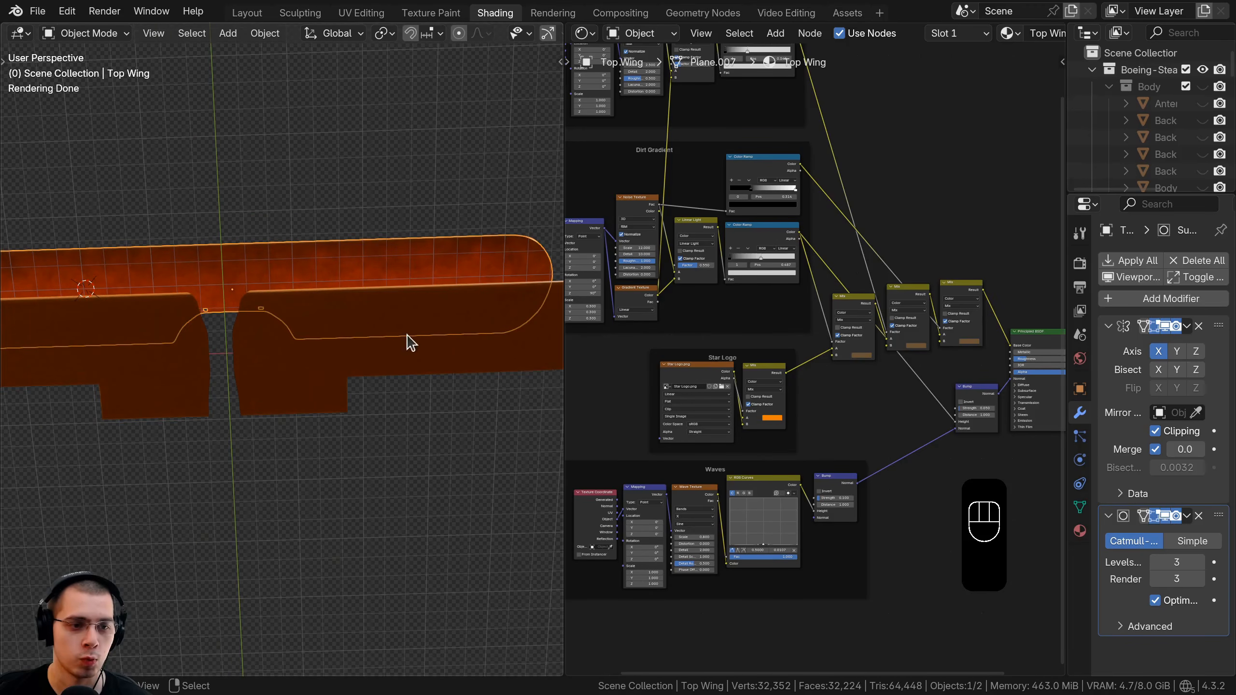
{"action": "scroll", "coordinate": [302, 330], "scroll_direction": "down", "scroll_amount": 2}
{"action": "middle_click_drag", "start_coordinate": [351, 334], "coordinate": [287, 442]}
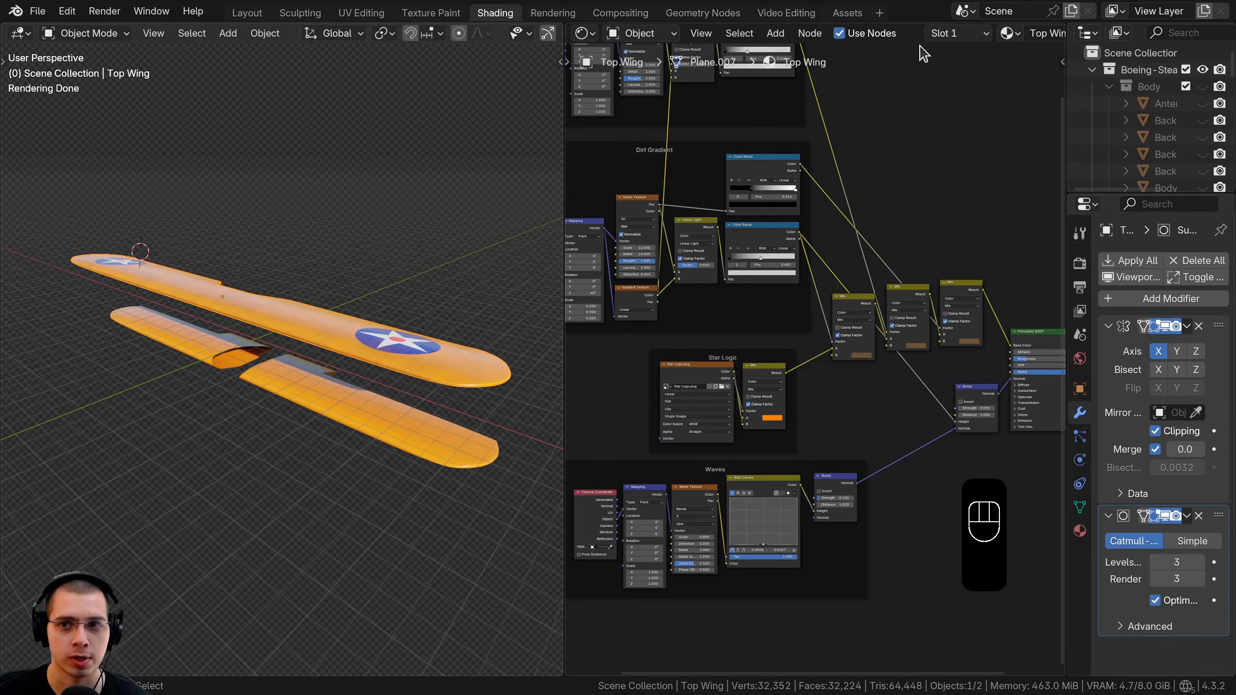
Assign Top Wing to the bottom wing, duplicate it and rename the copy 'Bottom Wing'.
{"action": "left_click", "coordinate": [380, 430]}
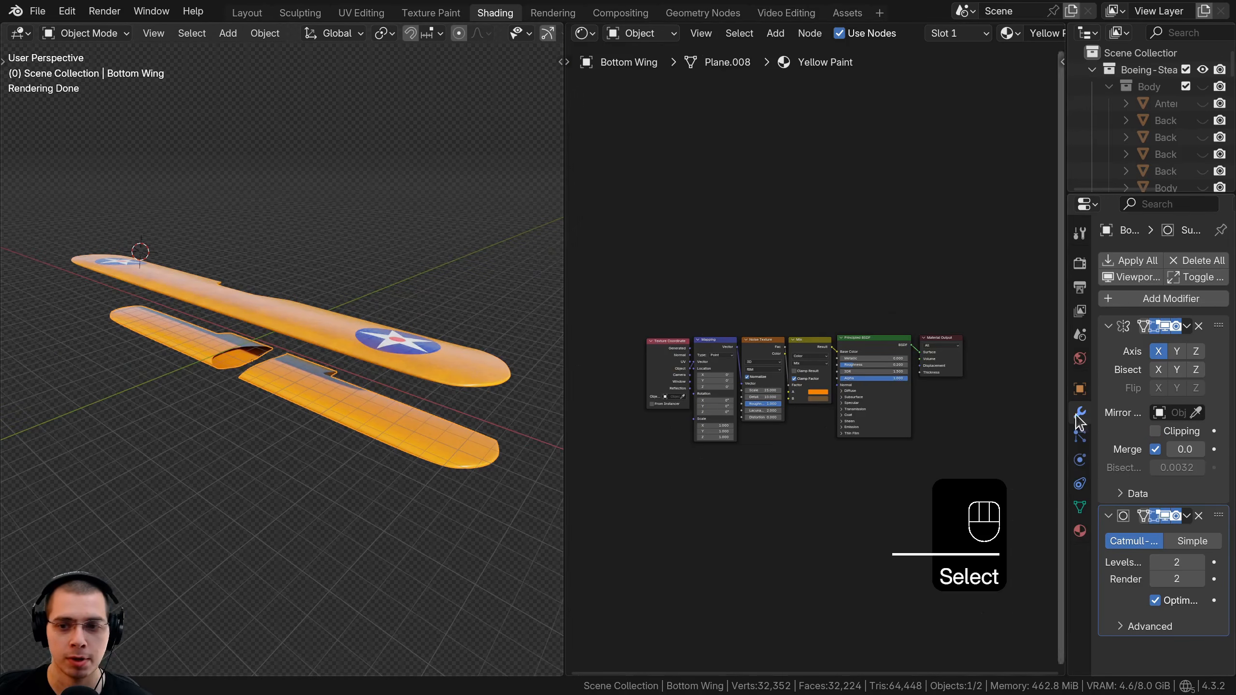
{"action": "left_click", "coordinate": [1079, 532]}
{"action": "left_click_drag", "start_coordinate": [1064, 443], "coordinate": [948, 443]}
{"action": "left_click", "coordinate": [987, 332]}
{"action": "type", "text": "w"}
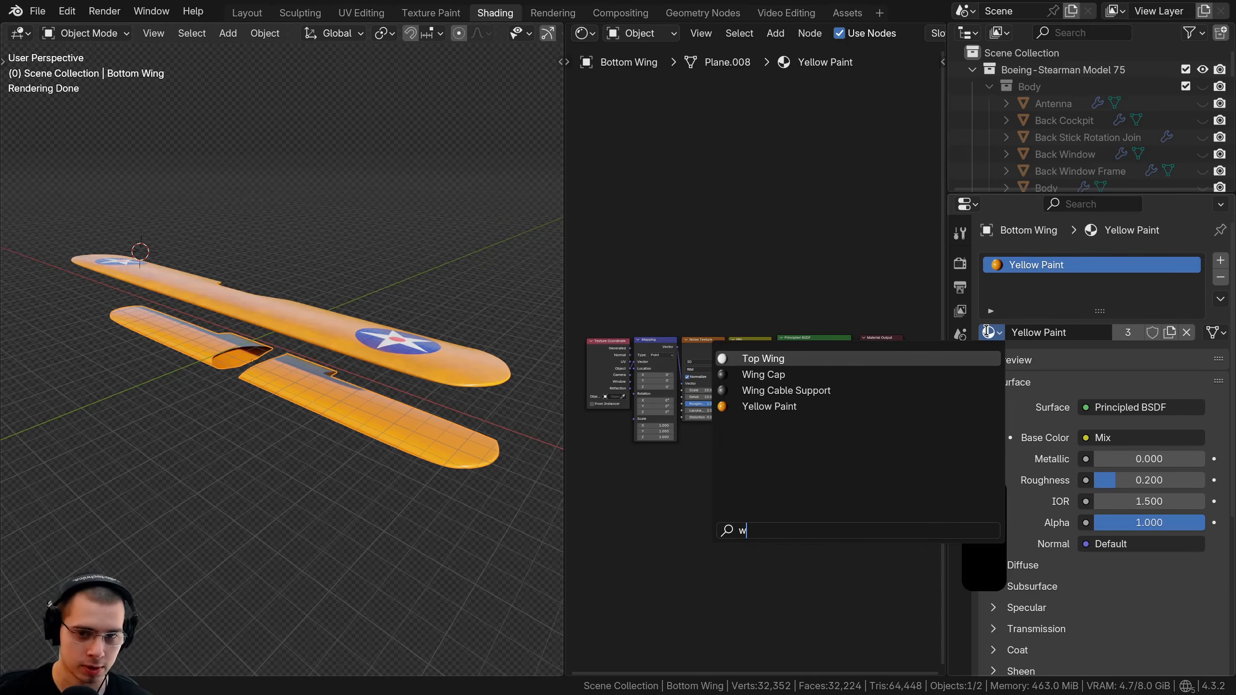
{"action": "key", "text": "Return"}
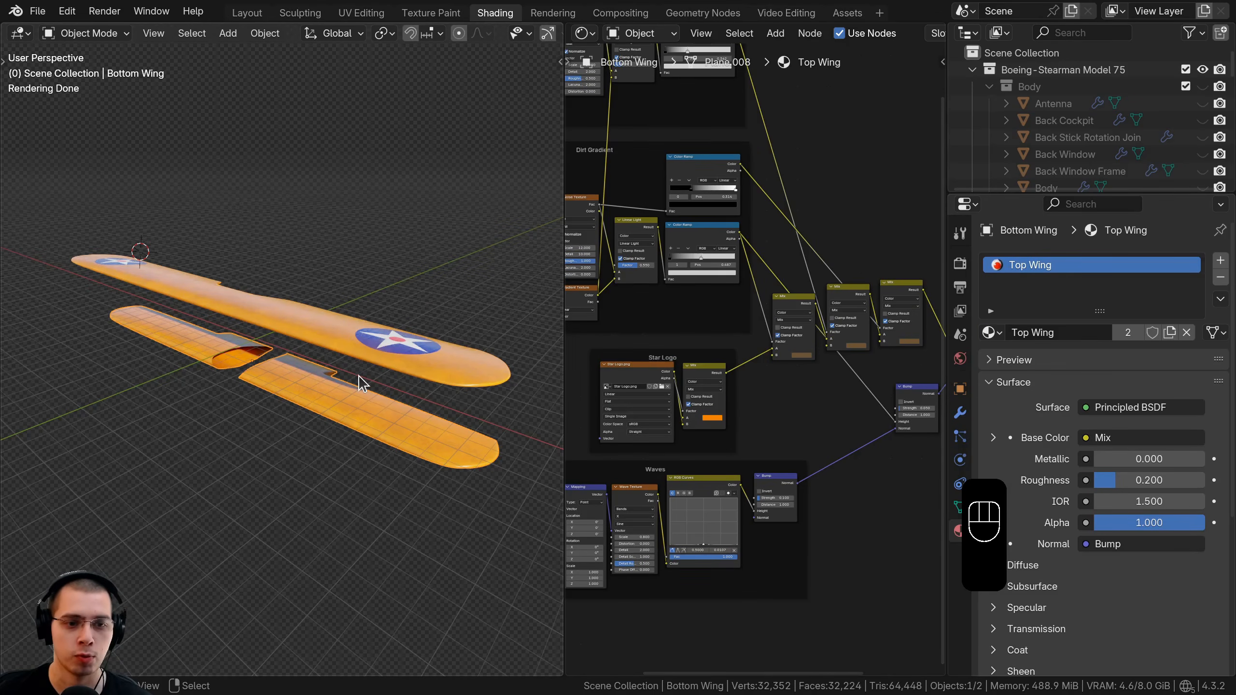
{"action": "left_click", "coordinate": [1171, 332]}
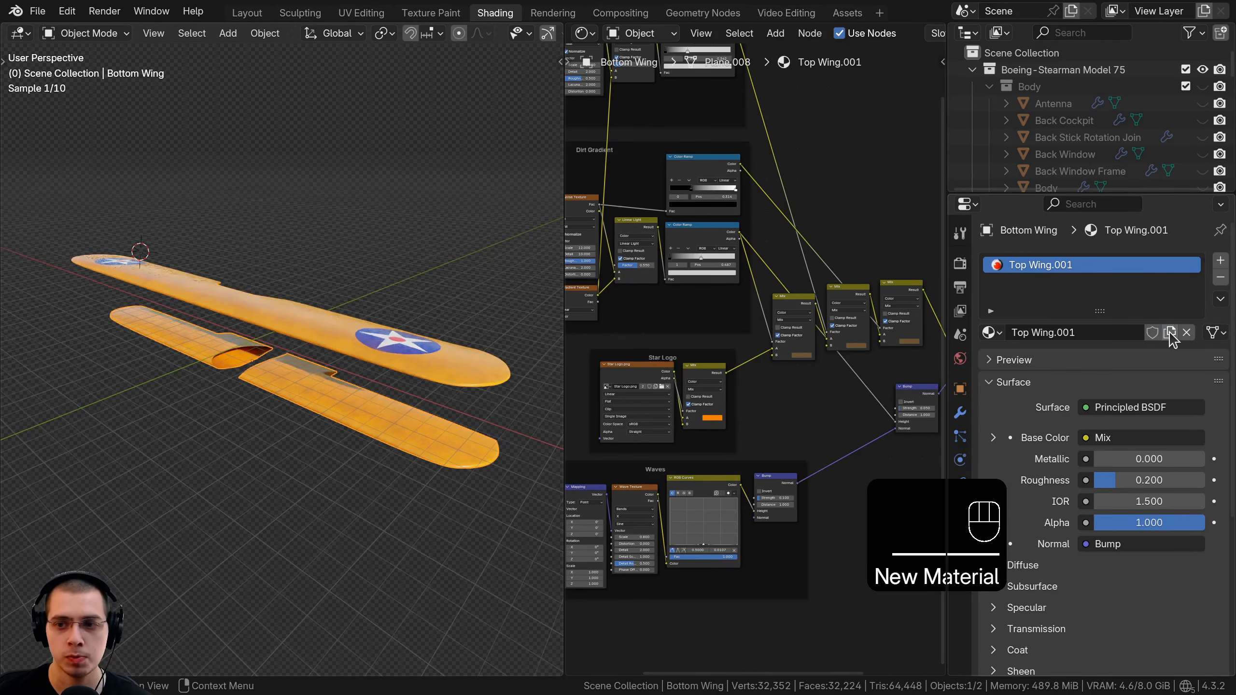
{"action": "left_click", "coordinate": [1081, 331]}
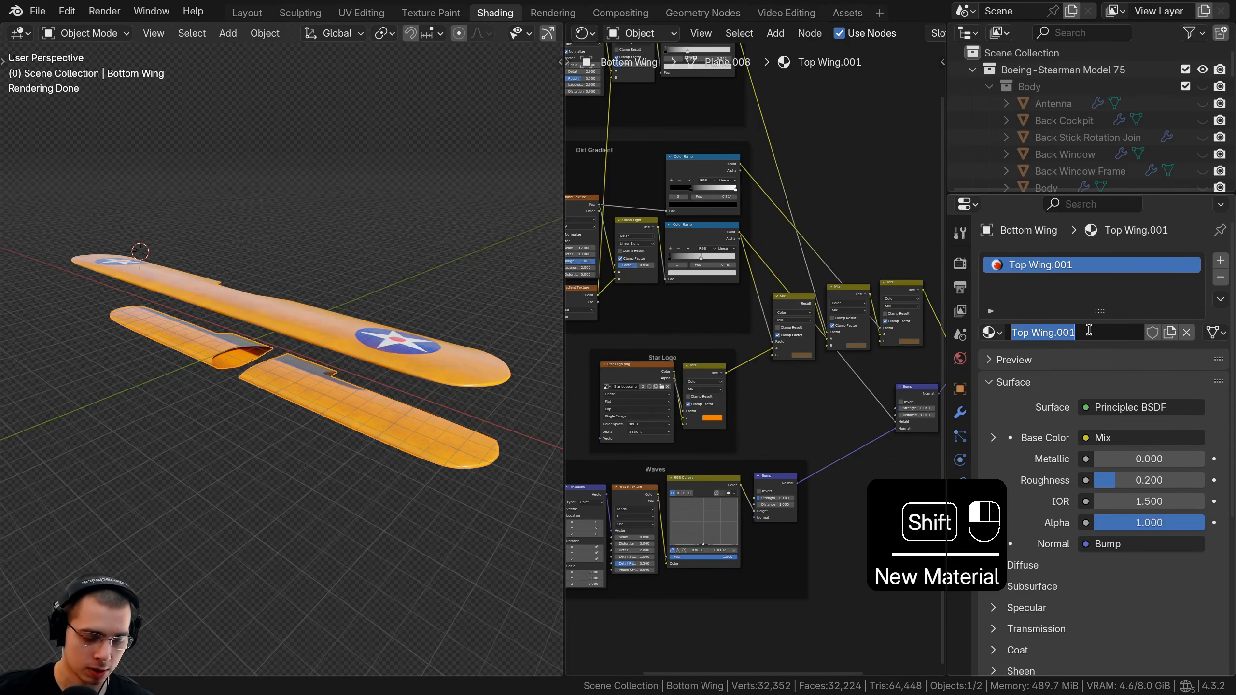
{"action": "type", "text": "Bottom Wing"}
{"action": "key", "text": "Return"}
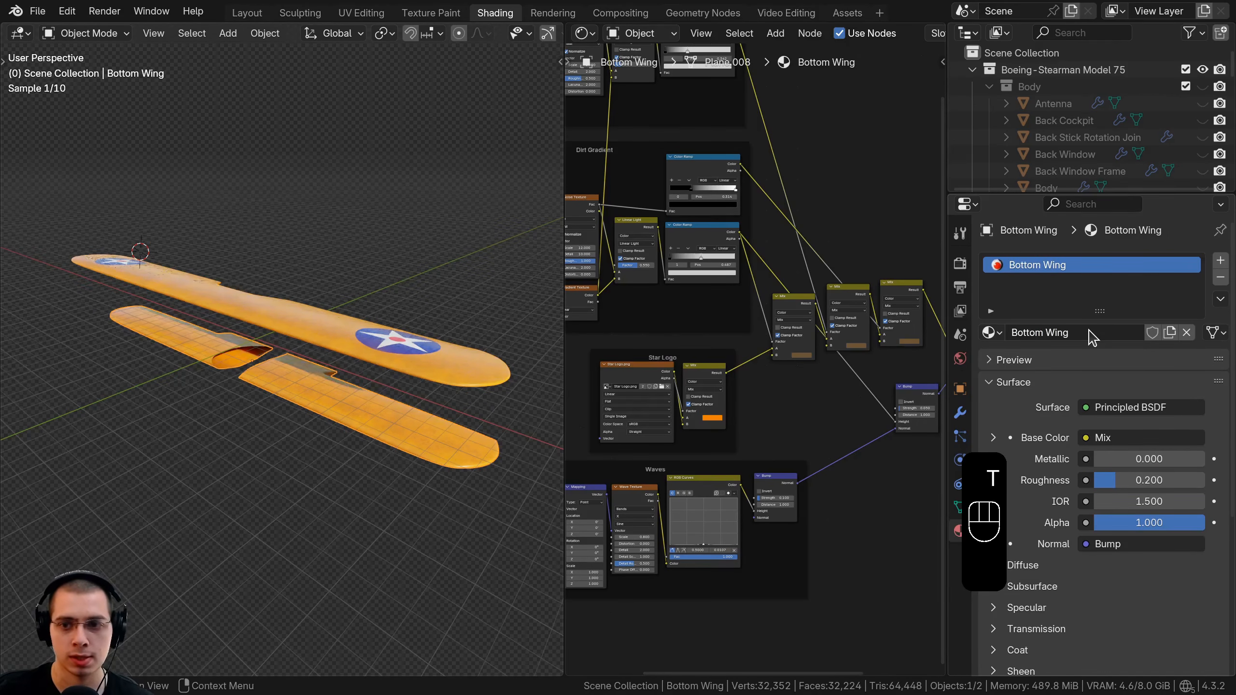
{"action": "left_click", "coordinate": [386, 340]}
Hide the top wing, select the bottom wing and turn off the floor grid overlay.
{"action": "middle_click_drag", "start_coordinate": [384, 331], "coordinate": [354, 302]}
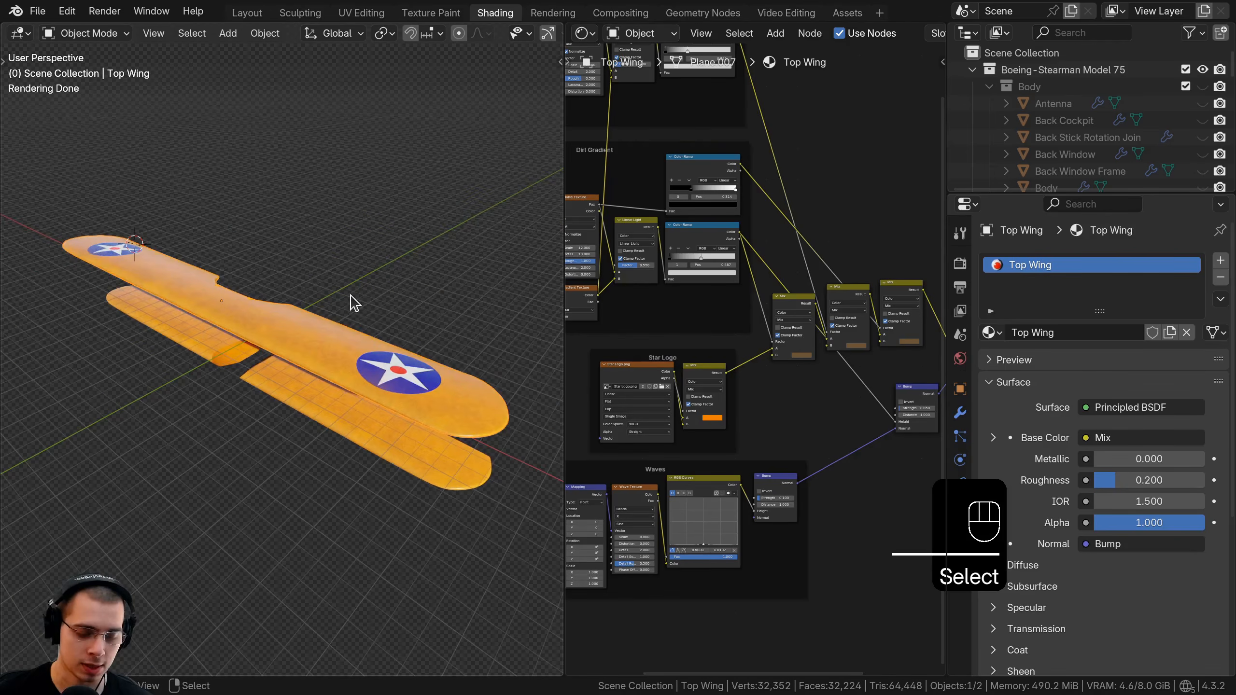
{"action": "key", "text": "h"}
{"action": "left_click", "coordinate": [235, 312]}
{"action": "middle_click_drag", "start_coordinate": [235, 311], "coordinate": [251, 391]}
{"action": "scroll", "coordinate": [258, 392], "scroll_direction": "up", "scroll_amount": 2}
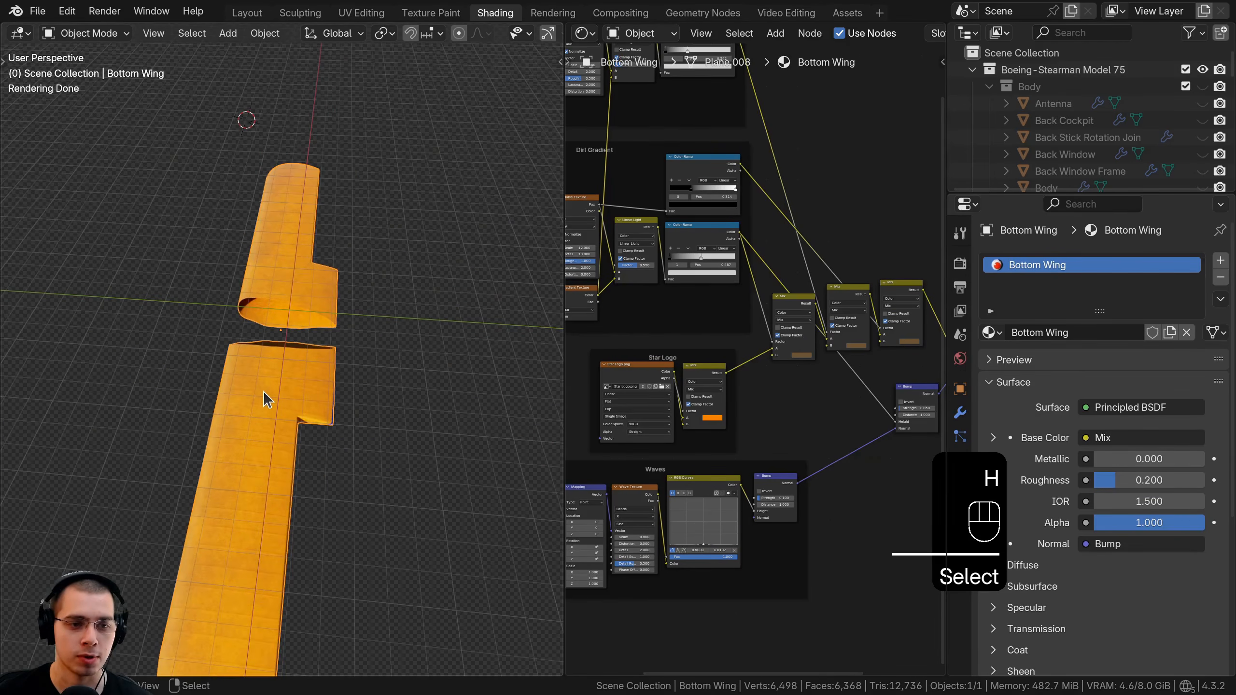
{"action": "scroll", "coordinate": [440, 37], "scroll_direction": "down", "scroll_amount": 5}
{"action": "left_click", "coordinate": [429, 34]}
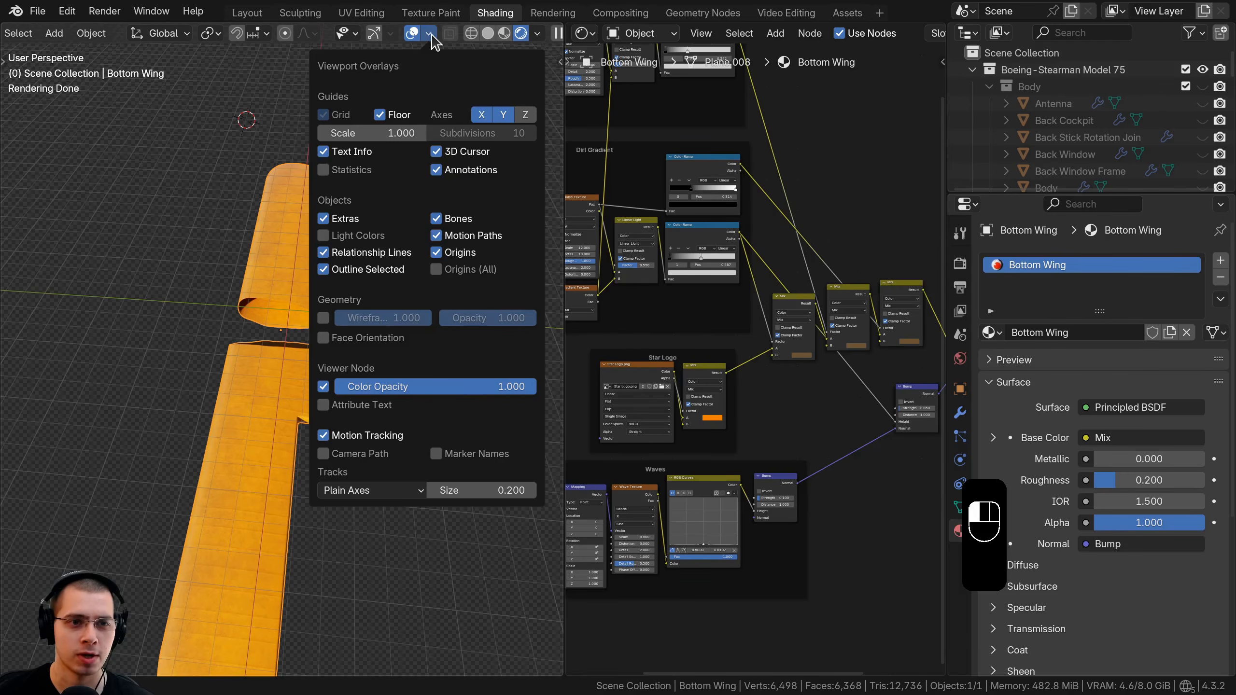
{"action": "left_click", "coordinate": [381, 114]}
{"action": "middle_click_drag", "start_coordinate": [285, 327], "coordinate": [394, 273]}
{"action": "scroll", "coordinate": [302, 302], "scroll_direction": "up", "scroll_amount": 3}
{"action": "middle_click_drag", "start_coordinate": [395, 274], "coordinate": [299, 266], "text": "shift"}
{"action": "middle_click_drag", "start_coordinate": [299, 266], "coordinate": [287, 251], "text": "shift"}
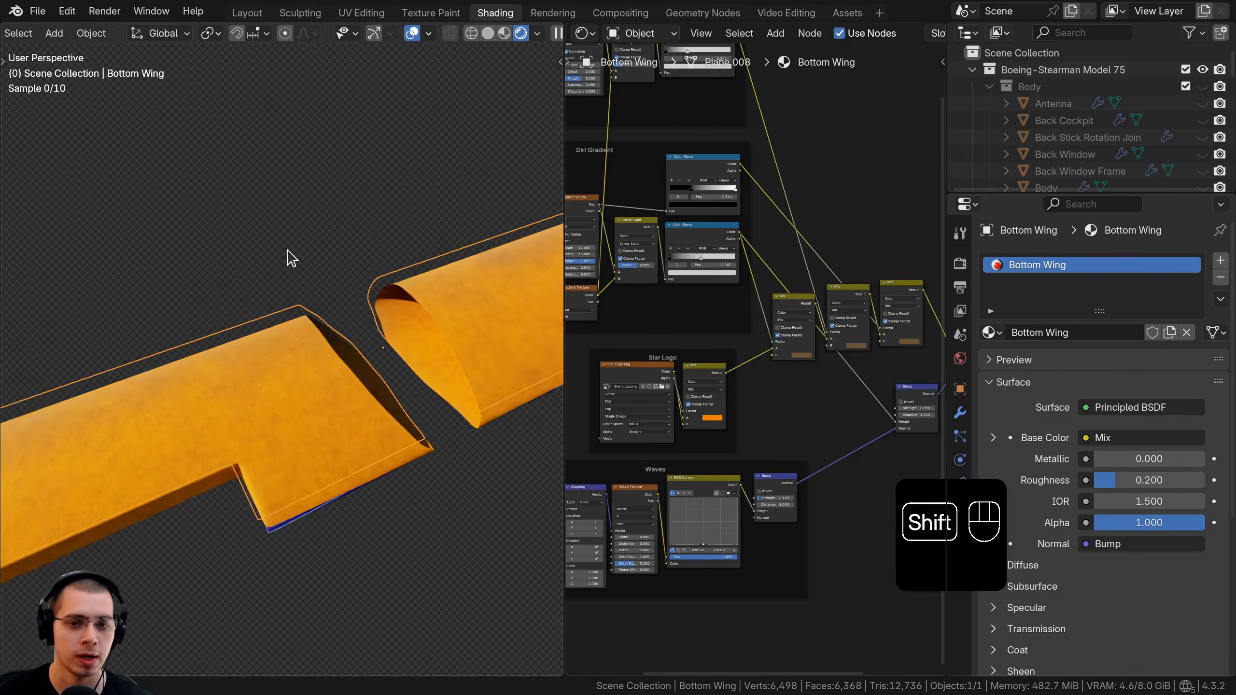
{"action": "middle_click_drag", "start_coordinate": [288, 251], "coordinate": [307, 258]}
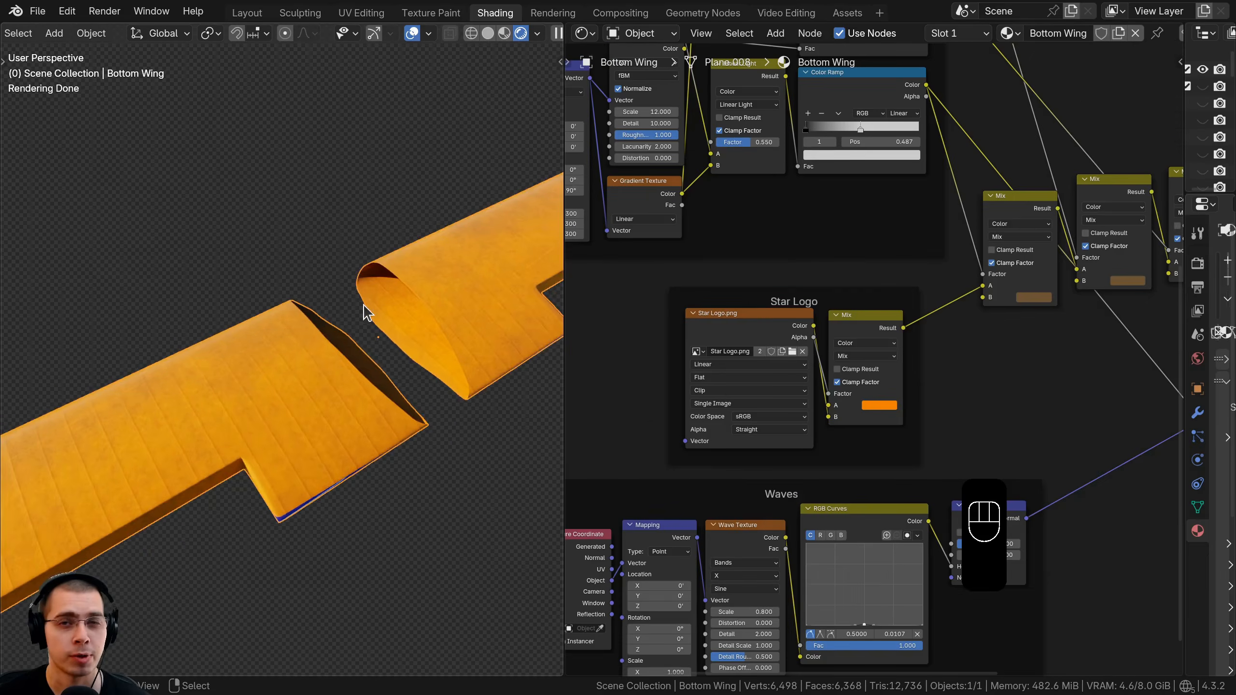
{"action": "middle_click_drag", "start_coordinate": [364, 303], "coordinate": [438, 310]}
{"action": "scroll", "coordinate": [754, 328], "scroll_direction": "up", "scroll_amount": 4}
Bring the Star Logo frame's nodes into view in the node editor.
{"action": "middle_click_drag", "start_coordinate": [754, 328], "coordinate": [870, 211]}
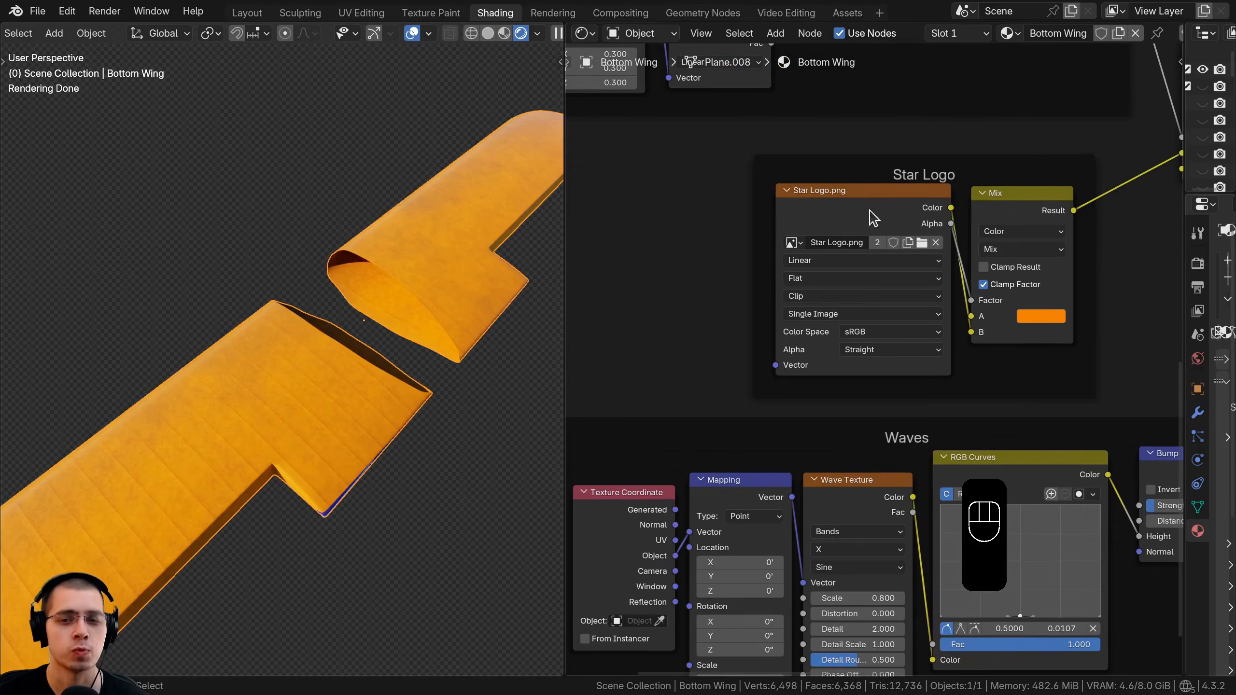
{"action": "left_click_drag", "start_coordinate": [850, 206], "coordinate": [846, 205]}
{"action": "scroll", "coordinate": [255, 362], "scroll_direction": "down", "scroll_amount": 4}
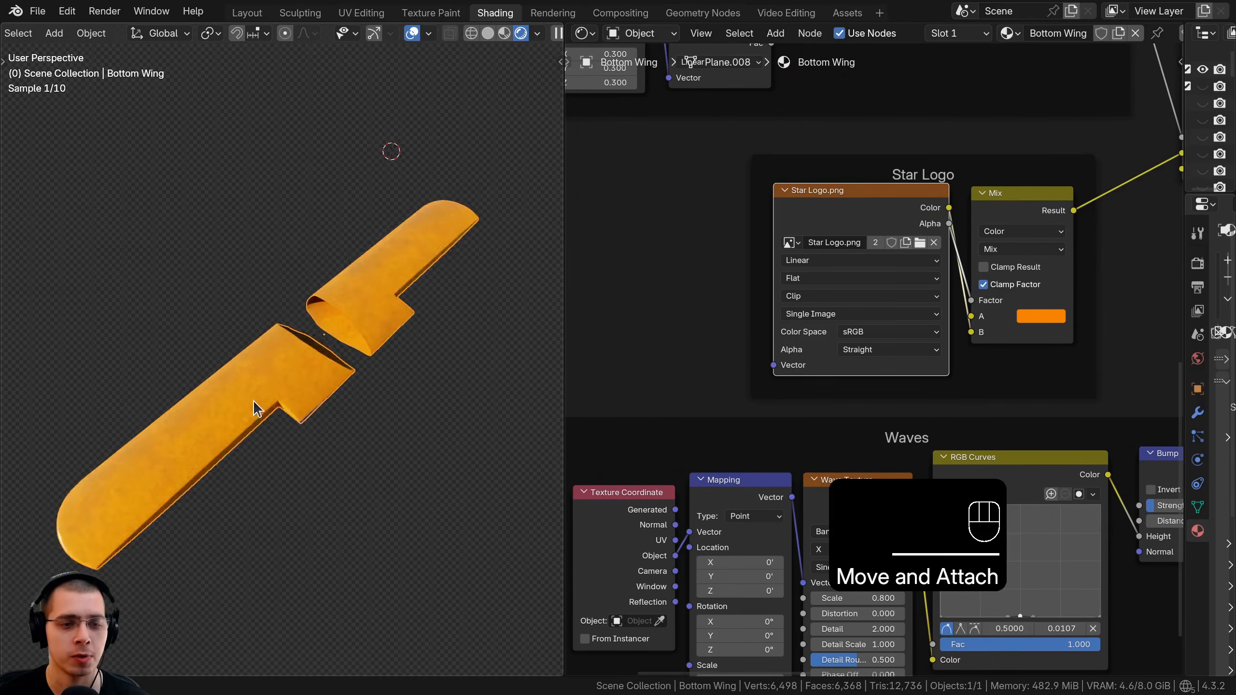
{"action": "middle_click_drag", "start_coordinate": [254, 404], "coordinate": [257, 391]}
{"action": "middle_click_drag", "start_coordinate": [705, 302], "coordinate": [707, 383]}
{"action": "scroll", "coordinate": [388, 284], "scroll_direction": "down", "scroll_amount": 3}
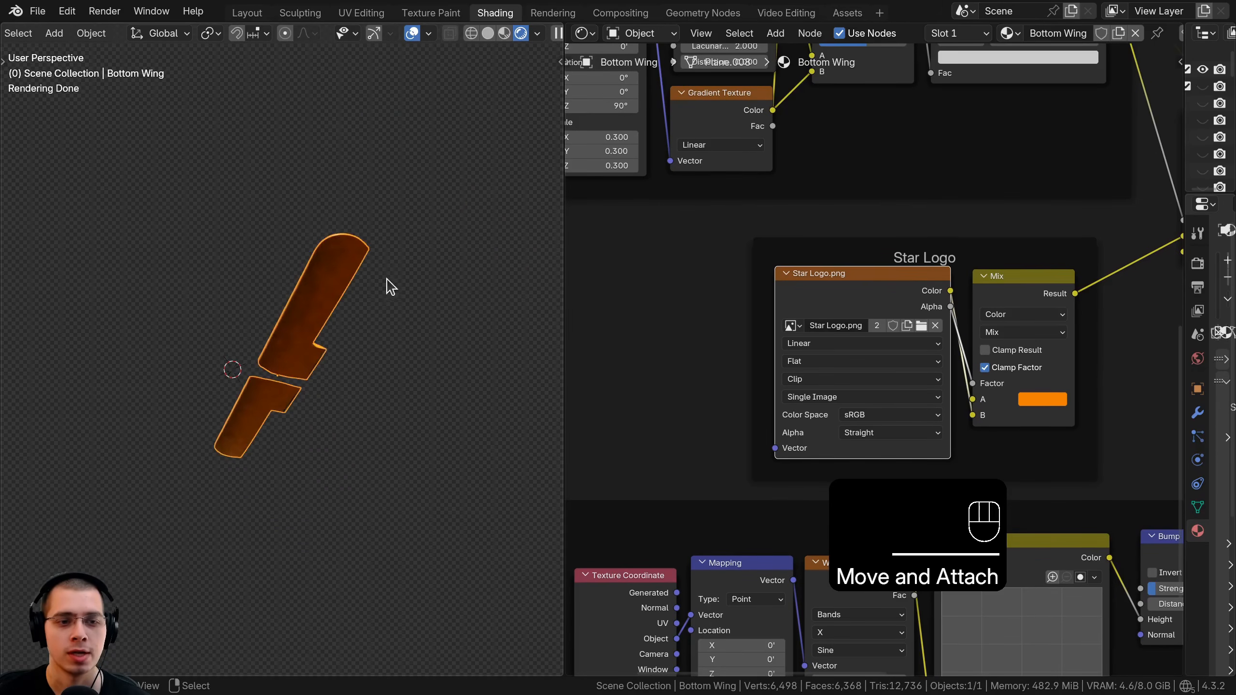
{"action": "middle_click_drag", "start_coordinate": [389, 285], "coordinate": [306, 251]}
{"action": "scroll", "coordinate": [306, 251], "scroll_direction": "up", "scroll_amount": 3}
{"action": "scroll", "coordinate": [782, 313], "scroll_direction": "up", "scroll_amount": 1}
{"action": "scroll", "coordinate": [781, 322], "scroll_direction": "up", "scroll_amount": 1}
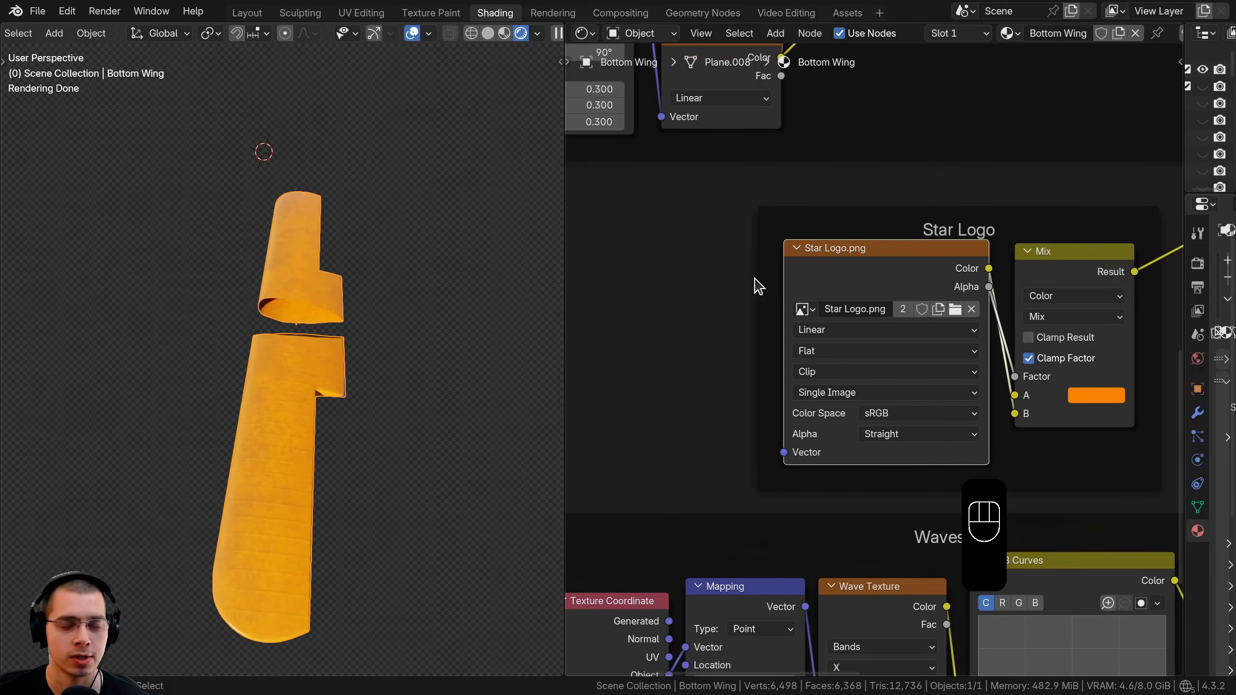
{"action": "scroll", "coordinate": [758, 287], "scroll_direction": "down", "scroll_amount": 3}
Add a UV Map node set to UVMap and link its UV to Star Logo.png's Vector.
{"action": "key", "text": "shift+a"}
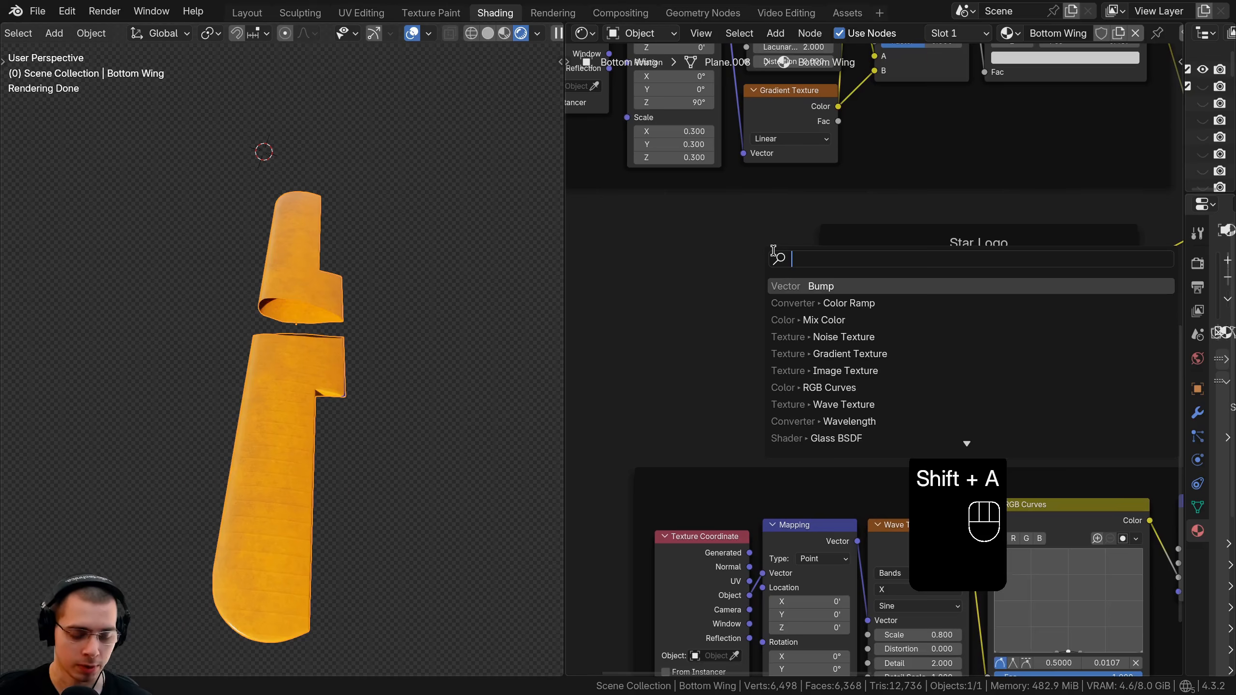
{"action": "type", "text": "uv"}
{"action": "key", "text": "Return"}
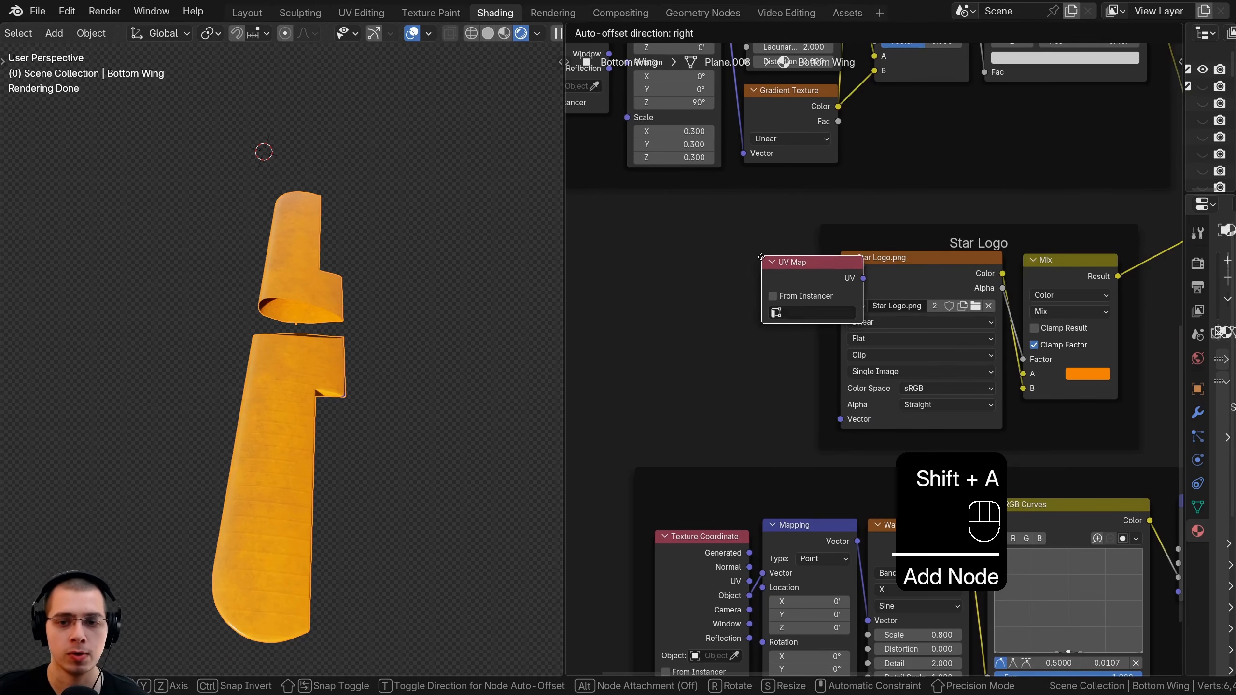
{"action": "left_click", "coordinate": [681, 260]}
{"action": "left_click_drag", "start_coordinate": [707, 271], "coordinate": [688, 299]}
{"action": "scroll", "coordinate": [663, 348], "scroll_direction": "up", "scroll_amount": 2}
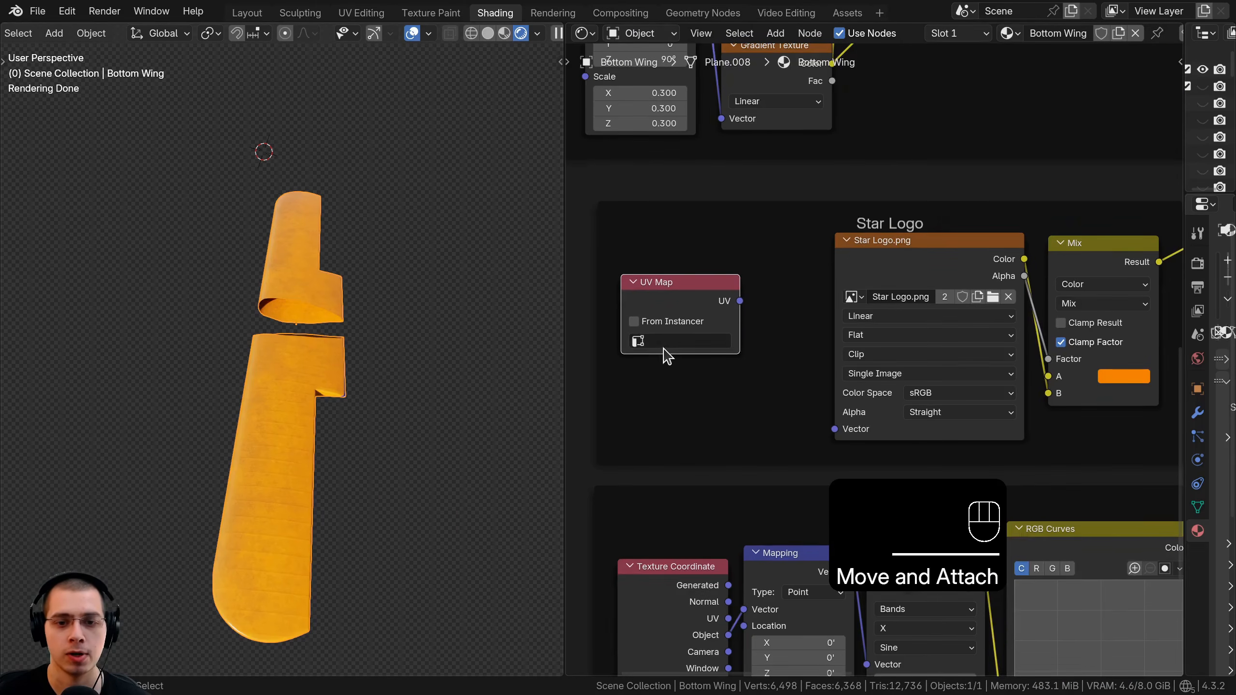
{"action": "left_click", "coordinate": [664, 349]}
{"action": "left_click", "coordinate": [670, 366]}
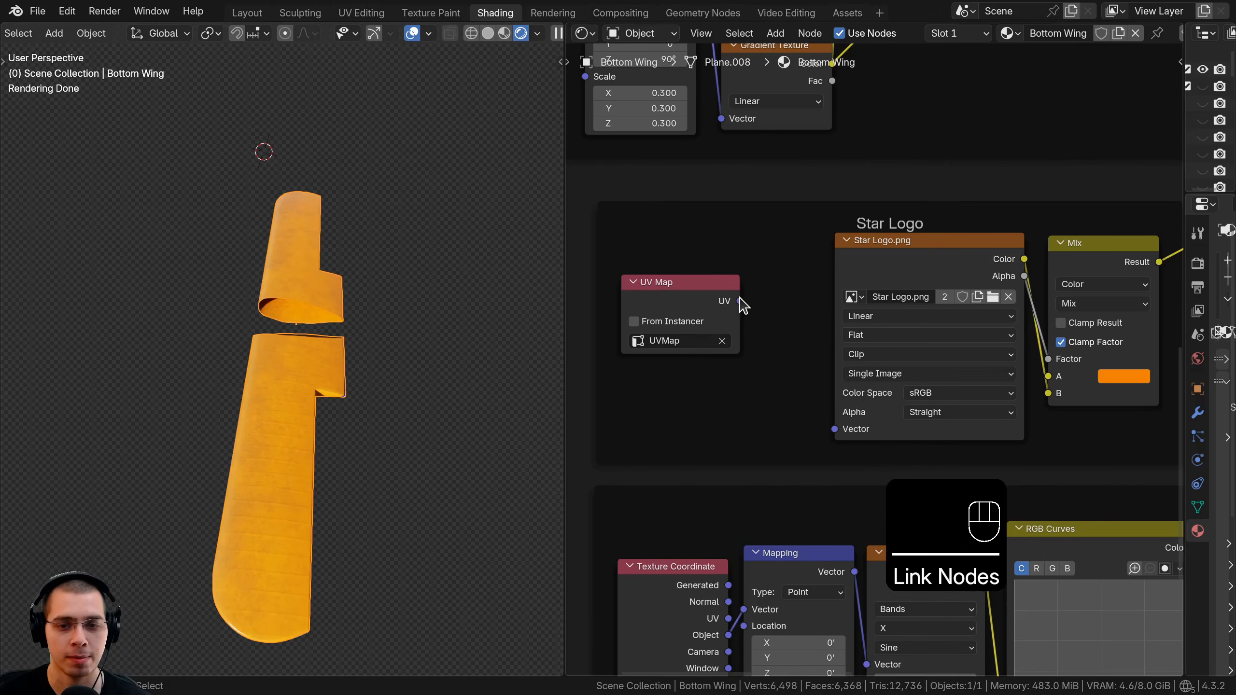
{"action": "left_click_drag", "start_coordinate": [757, 397], "coordinate": [829, 425]}
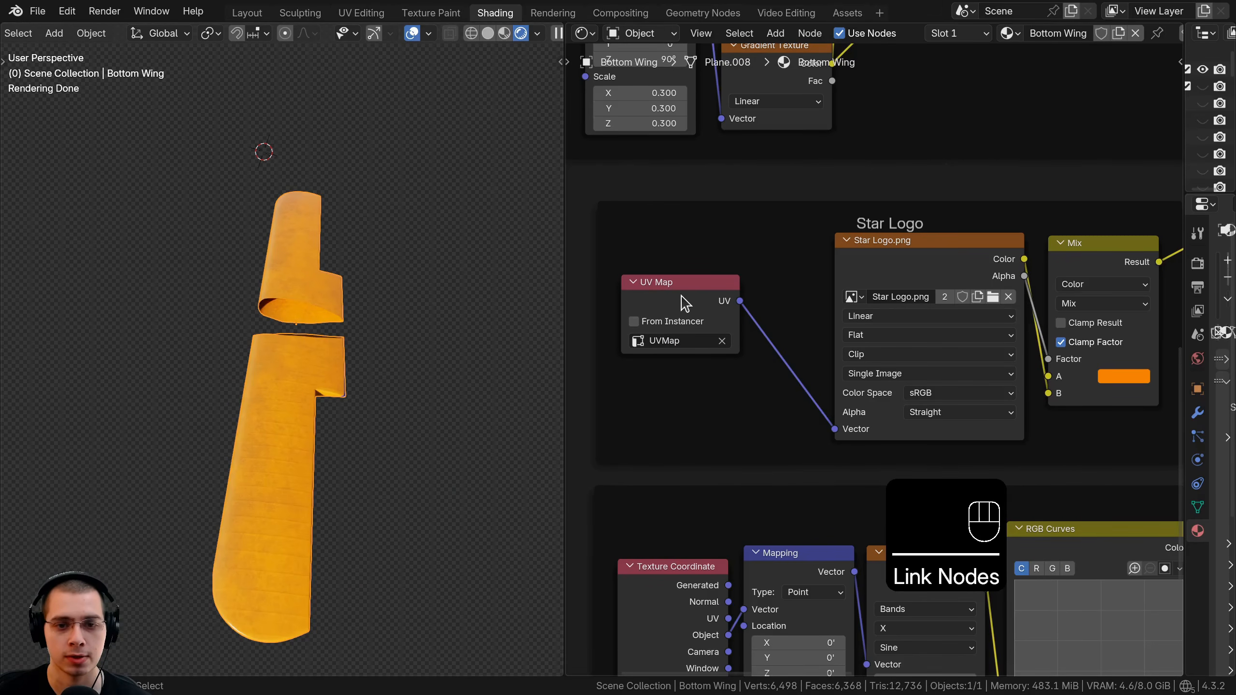
{"action": "left_click_drag", "start_coordinate": [702, 287], "coordinate": [781, 311]}
{"action": "scroll", "coordinate": [895, 320], "scroll_direction": "down", "scroll_amount": 2}
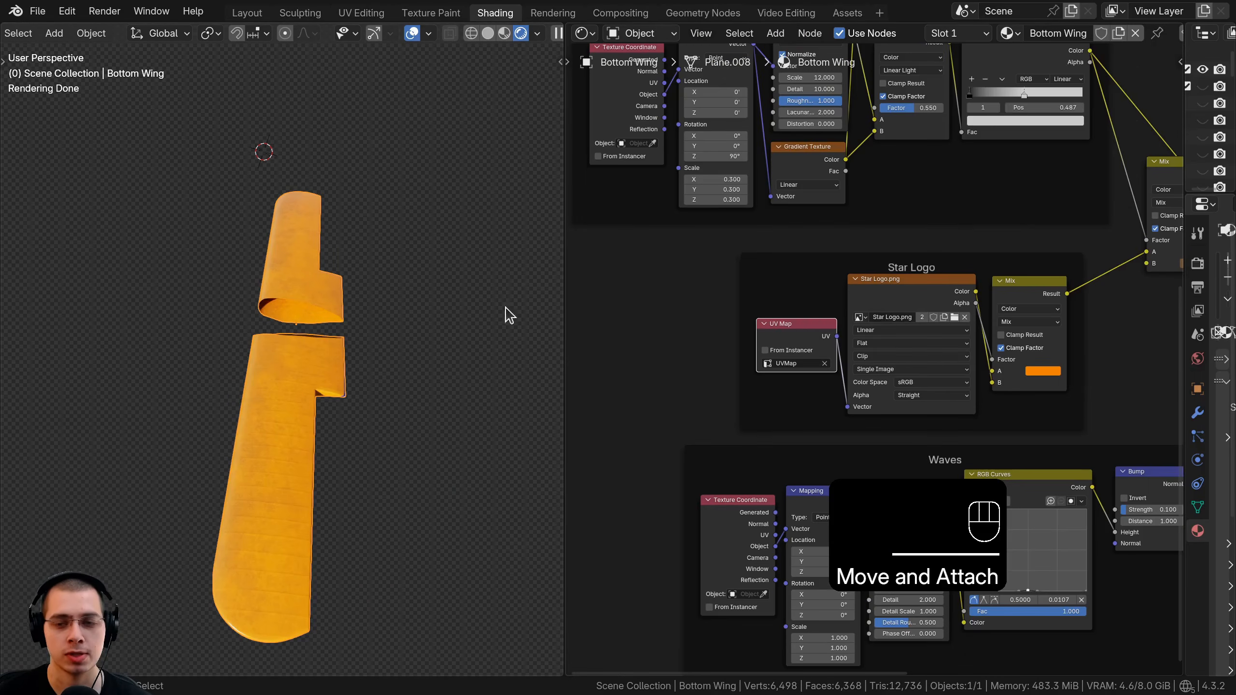
{"action": "middle_click_drag", "start_coordinate": [504, 311], "coordinate": [342, 204]}
View the bottom wing from directly below and select its entire mesh in Edit Mode.
{"action": "key", "text": "KP_7"}
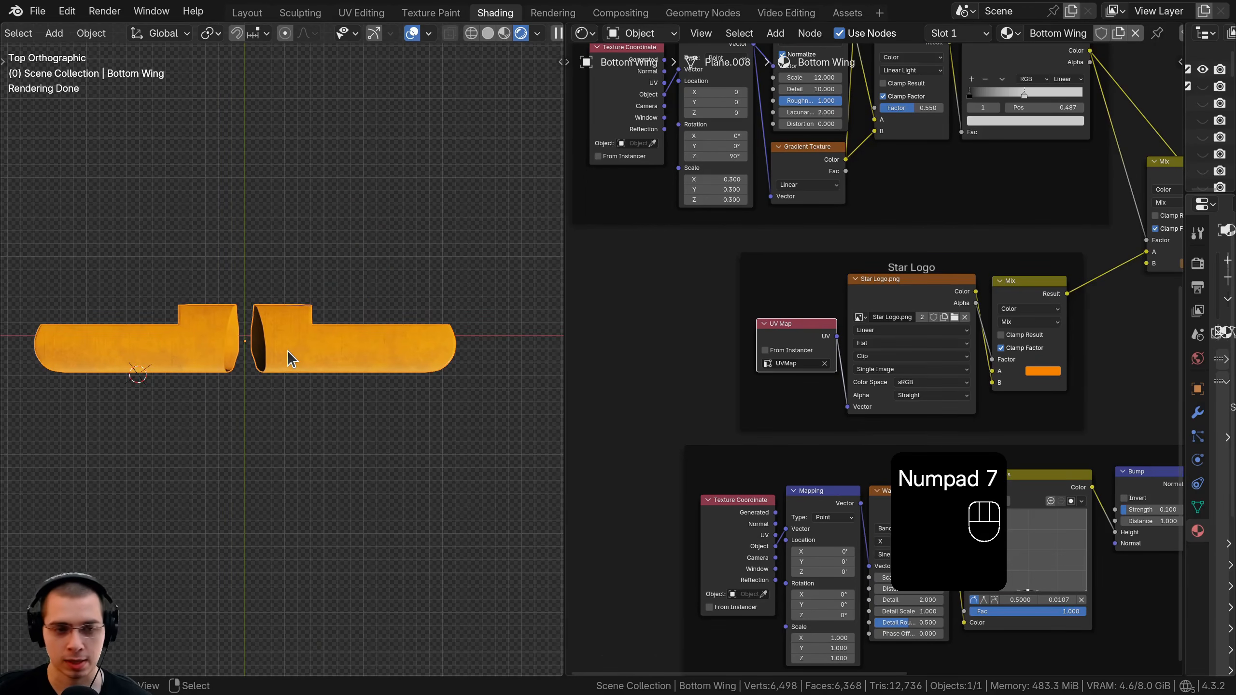
{"action": "key", "text": "ctrl+KP_7"}
{"action": "key", "text": "Tab"}
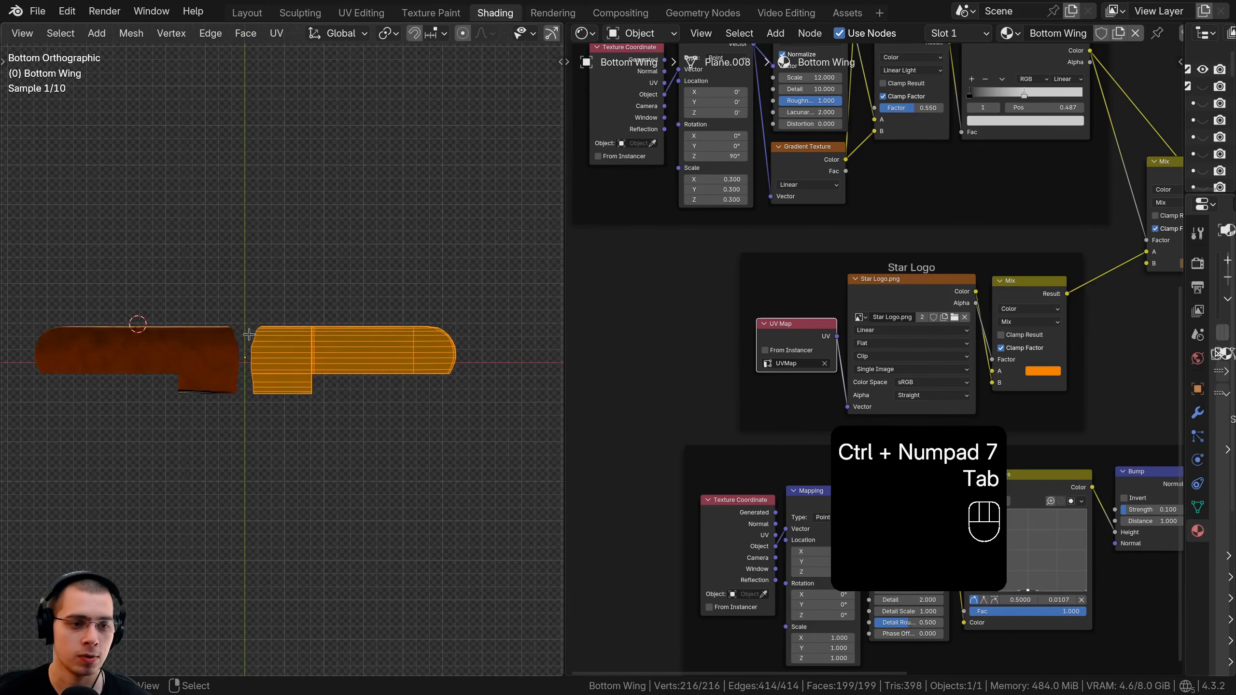
{"action": "key", "text": "a"}
{"action": "scroll", "coordinate": [426, 332], "scroll_direction": "up", "scroll_amount": 2}
{"action": "middle_click_drag", "start_coordinate": [426, 332], "coordinate": [32, 354], "text": "shift"}
{"action": "scroll", "coordinate": [871, 360], "scroll_direction": "up", "scroll_amount": 2}
{"action": "key", "text": "a"}
{"action": "scroll", "coordinate": [158, 357], "scroll_direction": "up", "scroll_amount": 6}
{"action": "key", "text": "a"}
{"action": "middle_click_drag", "start_coordinate": [157, 353], "coordinate": [317, 285], "text": "shift"}
Project the bottom wing's UVs from the underside view so the star spans it.
{"action": "key", "text": "u"}
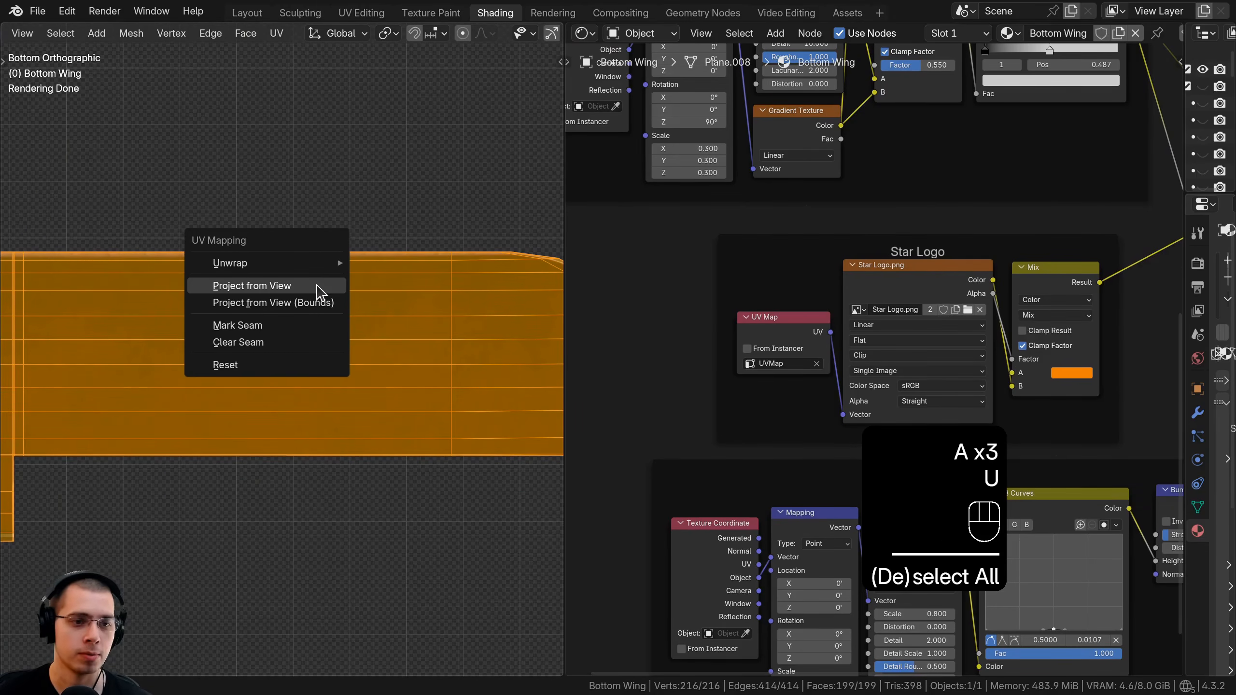
{"action": "left_click", "coordinate": [317, 287]}
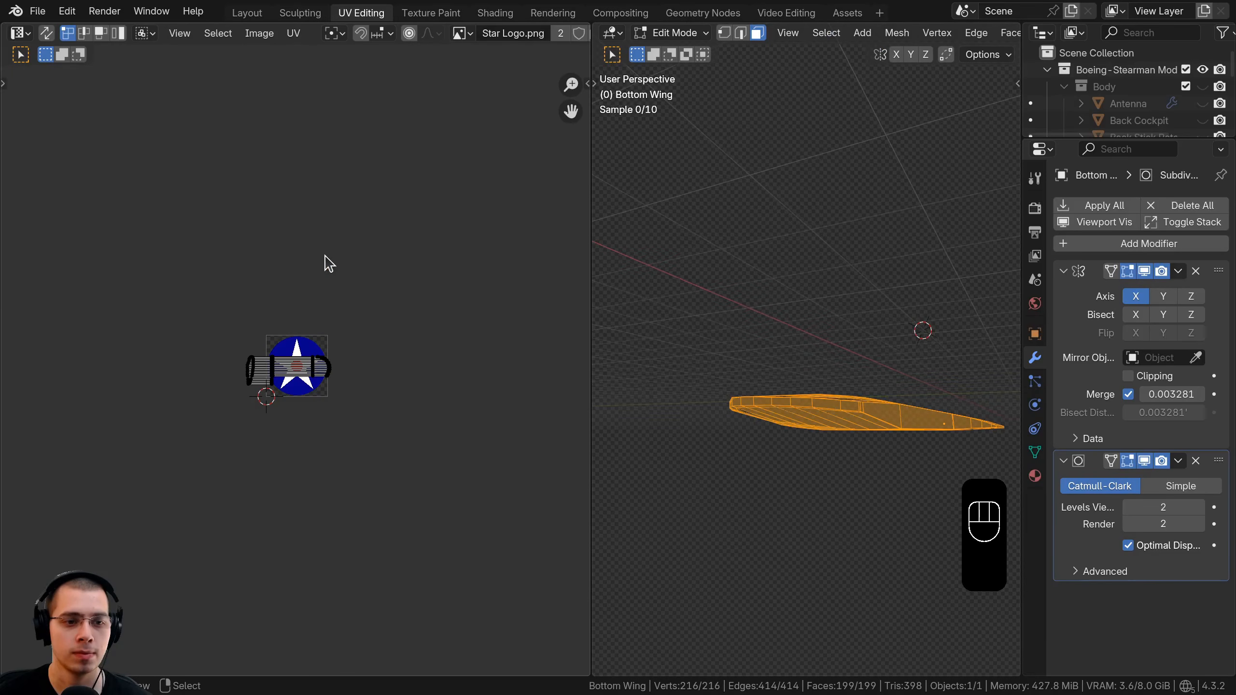
{"action": "mouse_move", "coordinate": [827, 337]}
{"action": "middle_mouse_down"}
{"action": "mouse_move", "coordinate": [839, 342]}
{"action": "mouse_move", "coordinate": [823, 273]}
{"action": "middle_mouse_up"}
{"action": "key", "text": "ctrl+KP_7"}
Scale up and reposition all the wing's UVs twice so the star shrinks to a small decal.
{"action": "scroll", "coordinate": [823, 273], "scroll_direction": "up", "scroll_amount": 2}
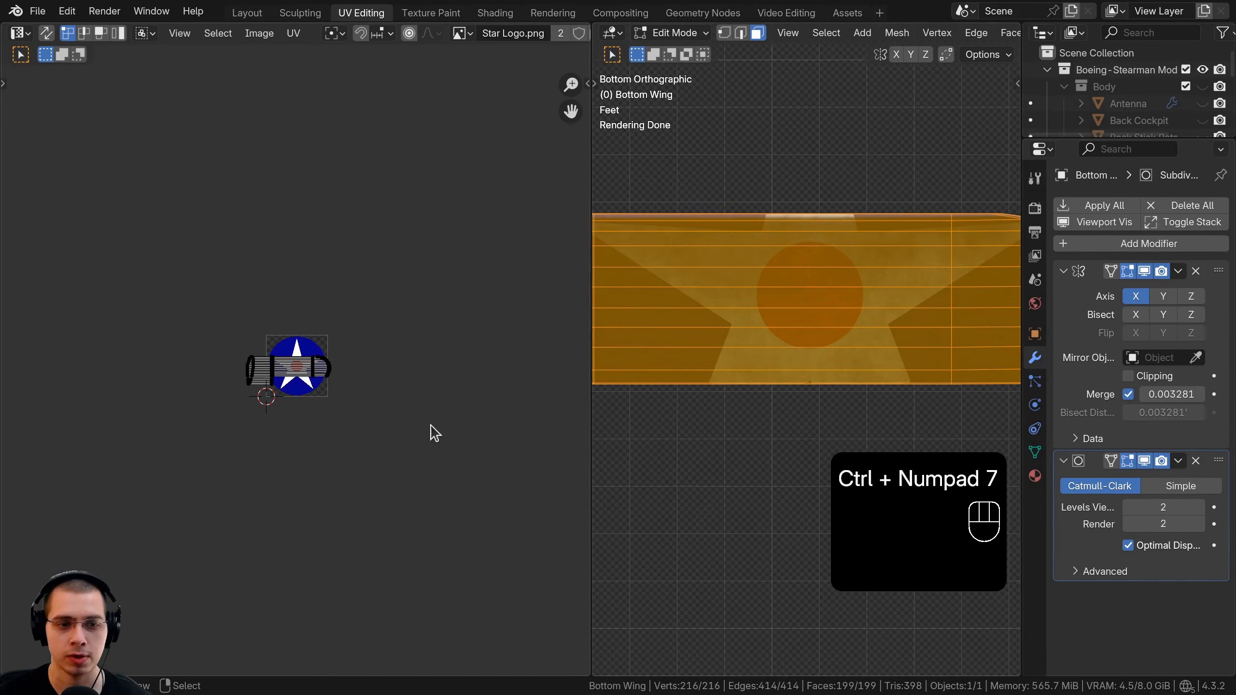
{"action": "key", "text": "a"}
{"action": "key", "text": "a"}
{"action": "key", "text": "s"}
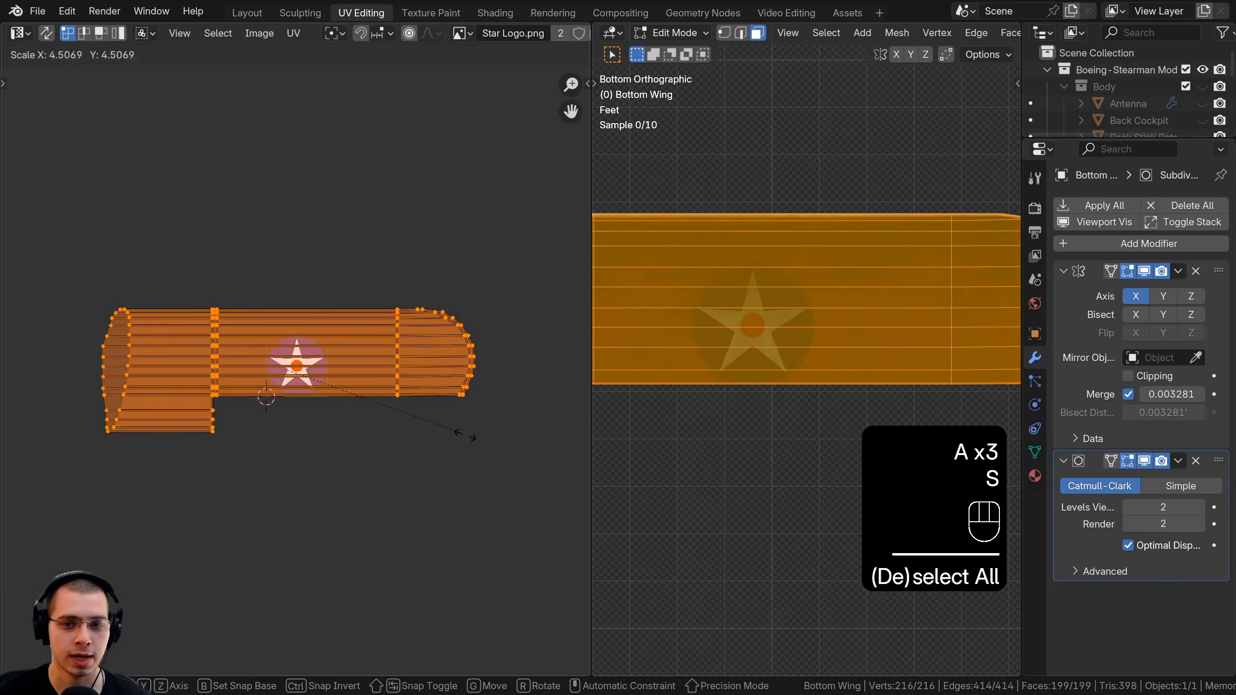
{"action": "left_click", "coordinate": [476, 389]}
{"action": "key", "text": "g"}
{"action": "left_click", "coordinate": [420, 399]}
{"action": "key", "text": "s"}
{"action": "left_click", "coordinate": [419, 399]}
{"action": "key", "text": "g"}
{"action": "left_click", "coordinate": [404, 397]}
Slide the star along the bottom wing toward its tip.
{"action": "middle_click_drag", "start_coordinate": [846, 295], "coordinate": [770, 312], "text": "shift"}
{"action": "scroll", "coordinate": [771, 313], "scroll_direction": "up", "scroll_amount": 3}
{"action": "key", "text": "Tab"}
{"action": "key", "text": "Tab"}
{"action": "scroll", "coordinate": [771, 313], "scroll_direction": "down", "scroll_amount": 2}
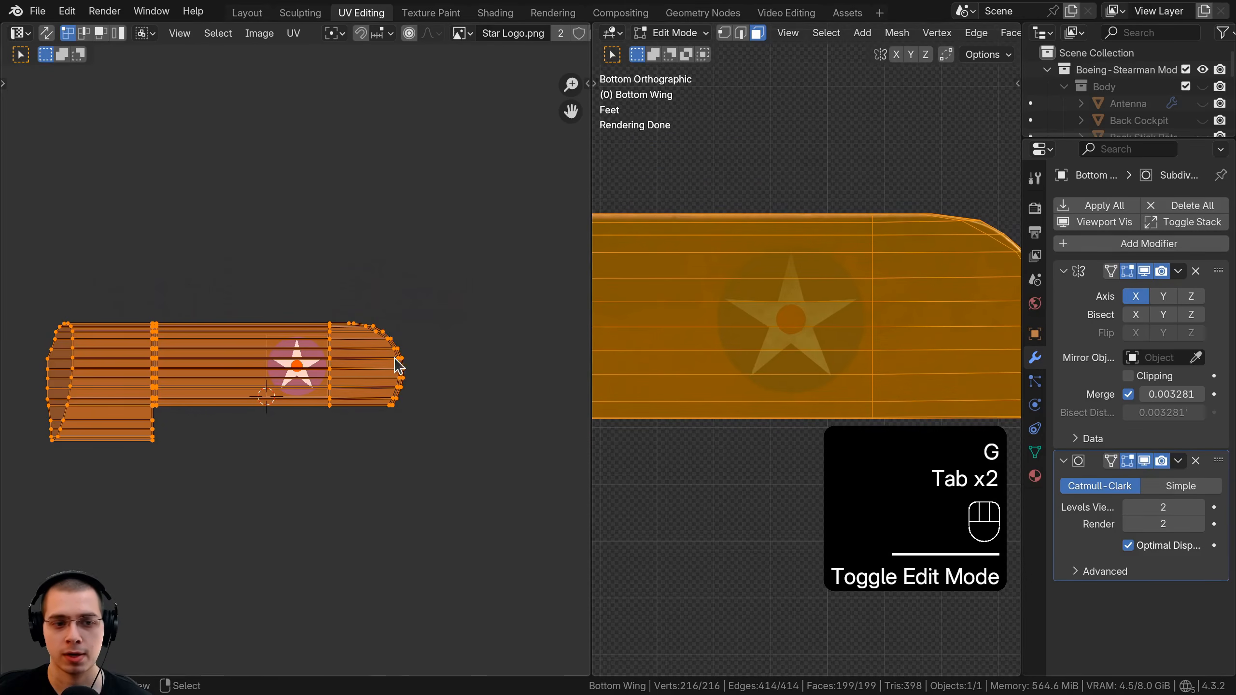
{"action": "key", "text": "g"}
{"action": "left_click", "coordinate": [532, 364]}
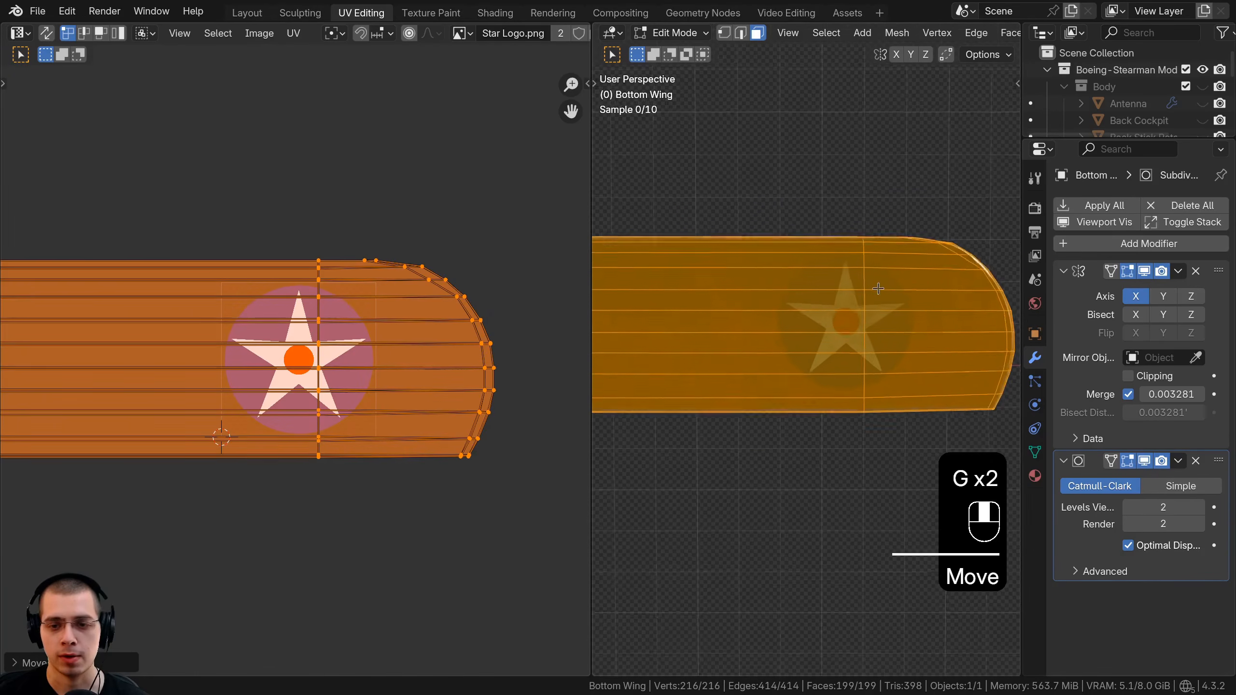
Box-select the wing's top-side faces and move their UVs off the star, leaving it underneath only.
{"action": "middle_click_drag", "start_coordinate": [877, 287], "coordinate": [819, 527]}
{"action": "scroll", "coordinate": [831, 552], "scroll_direction": "up", "scroll_amount": 3}
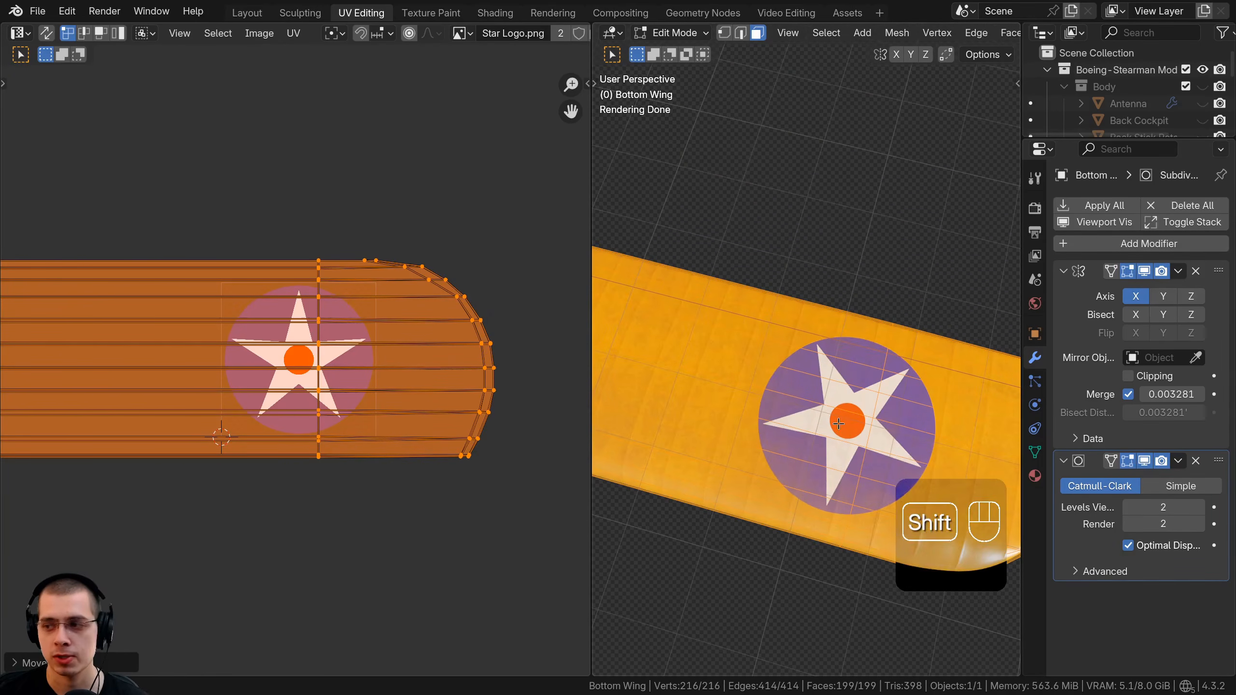
{"action": "middle_click_drag", "start_coordinate": [835, 394], "coordinate": [870, 355], "text": "shift"}
{"action": "key", "text": "a"}
{"action": "key", "text": "a"}
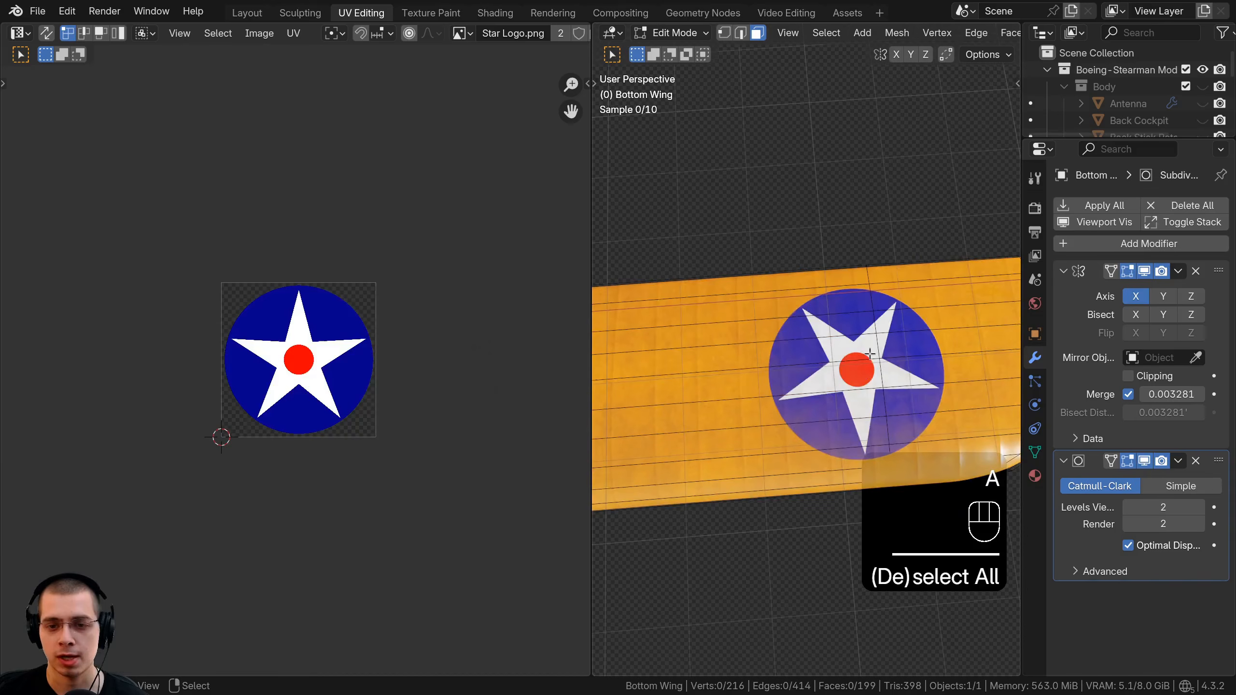
{"action": "scroll", "coordinate": [798, 380], "scroll_direction": "down", "scroll_amount": 2}
{"action": "key", "text": "b"}
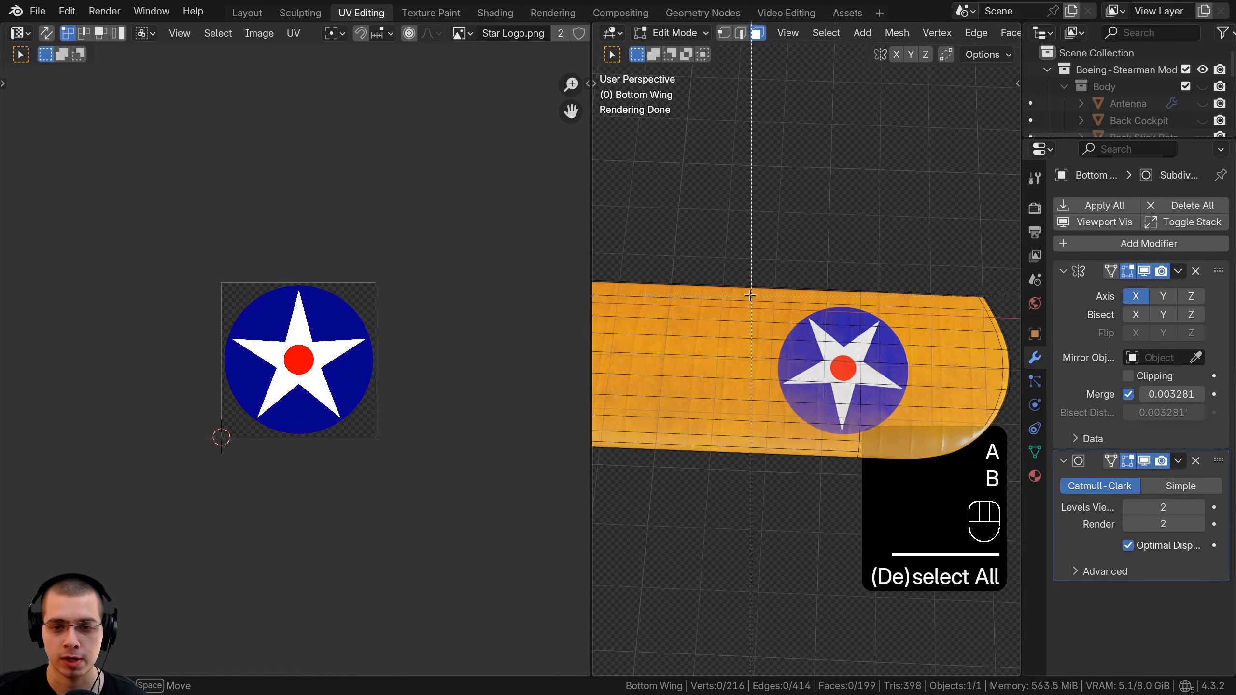
{"action": "left_click_drag", "start_coordinate": [912, 438], "coordinate": [919, 450]}
{"action": "middle_click_drag", "start_coordinate": [879, 410], "coordinate": [863, 273]}
{"action": "right_click", "coordinate": [871, 497], "text": "shift"}
{"action": "middle_click_drag", "start_coordinate": [867, 497], "coordinate": [730, 556]}
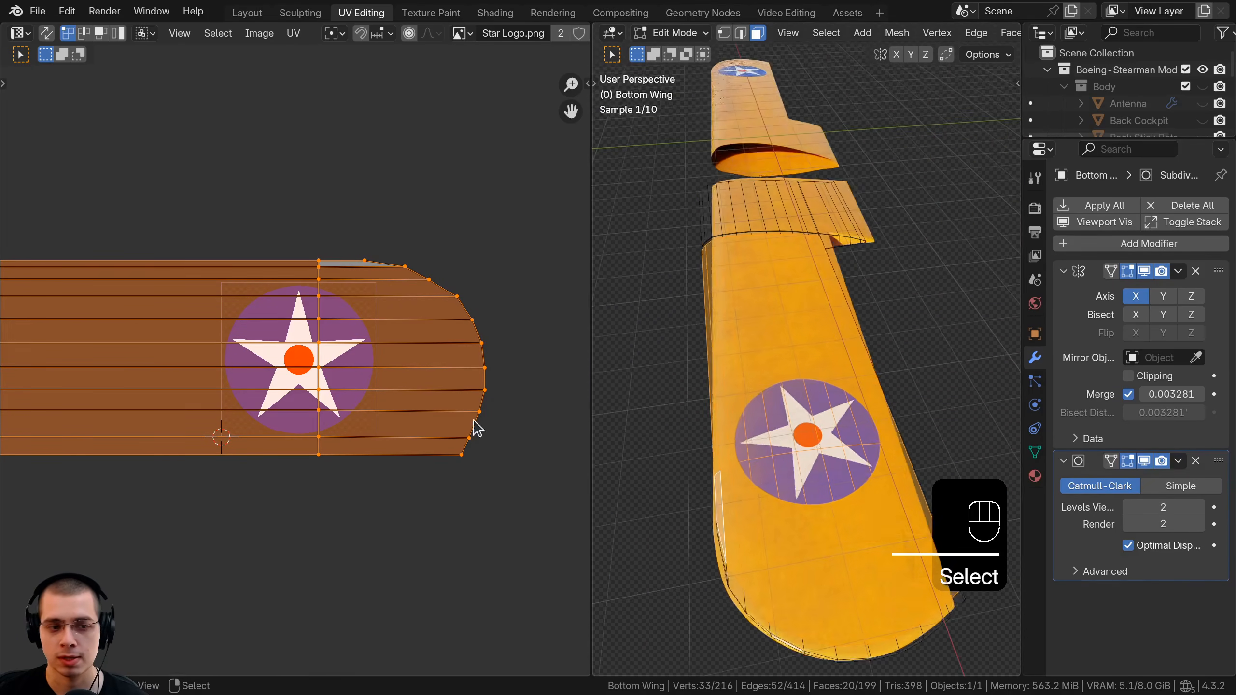
{"action": "scroll", "coordinate": [303, 392], "scroll_direction": "down", "scroll_amount": 5}
{"action": "scroll", "coordinate": [303, 427], "scroll_direction": "up", "scroll_amount": 3}
{"action": "key", "text": "g"}
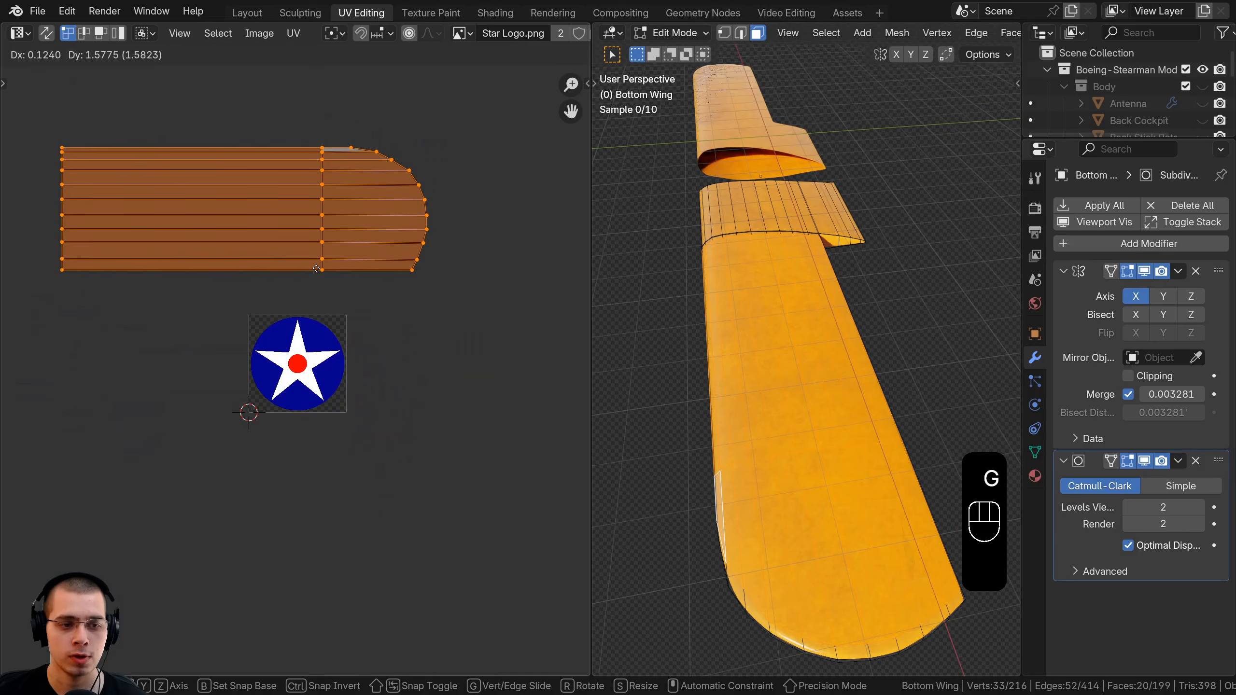
{"action": "left_click", "coordinate": [319, 293]}
Check the starred underside in Object Mode and save Biplane 19.blend.
{"action": "key", "text": "Tab"}
{"action": "middle_click_drag", "start_coordinate": [761, 345], "coordinate": [861, 205]}
{"action": "middle_click_drag", "start_coordinate": [853, 288], "coordinate": [778, 205]}
{"action": "scroll", "coordinate": [862, 231], "scroll_direction": "down", "scroll_amount": 5}
{"action": "scroll", "coordinate": [775, 183], "scroll_direction": "up", "scroll_amount": 2}
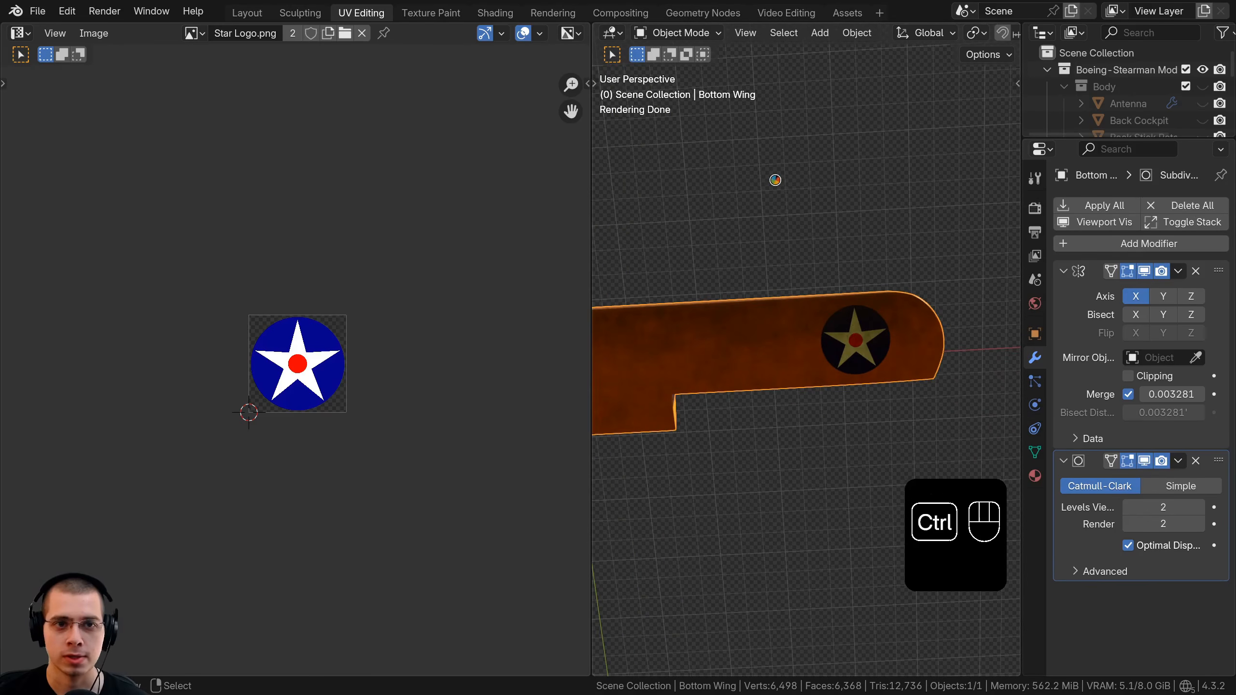
{"action": "key", "text": "ctrl+s"}
Inspect the wing in the Shading workspace and save the file again.
{"action": "left_click", "coordinate": [492, 14]}
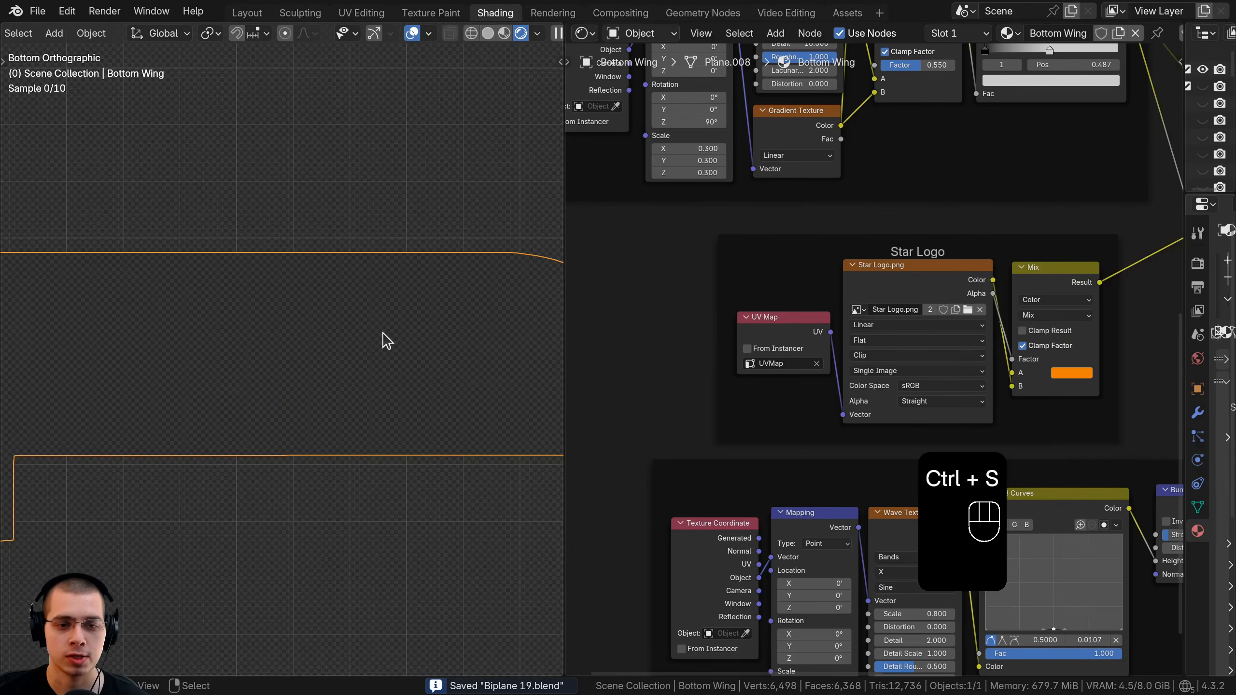
{"action": "middle_click_drag", "start_coordinate": [373, 370], "coordinate": [342, 279]}
{"action": "scroll", "coordinate": [342, 280], "scroll_direction": "up", "scroll_amount": 2}
{"action": "key", "text": "ctrl+s"}
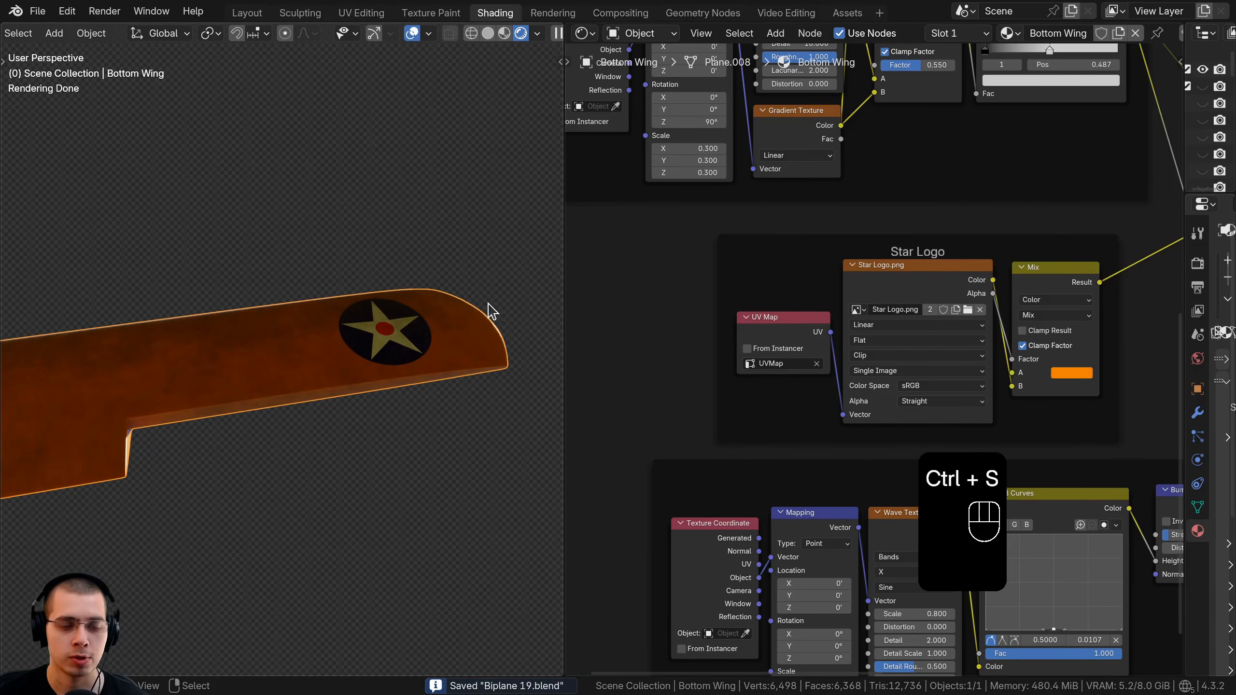
{"action": "middle_click_drag", "start_coordinate": [346, 372], "coordinate": [312, 331]}
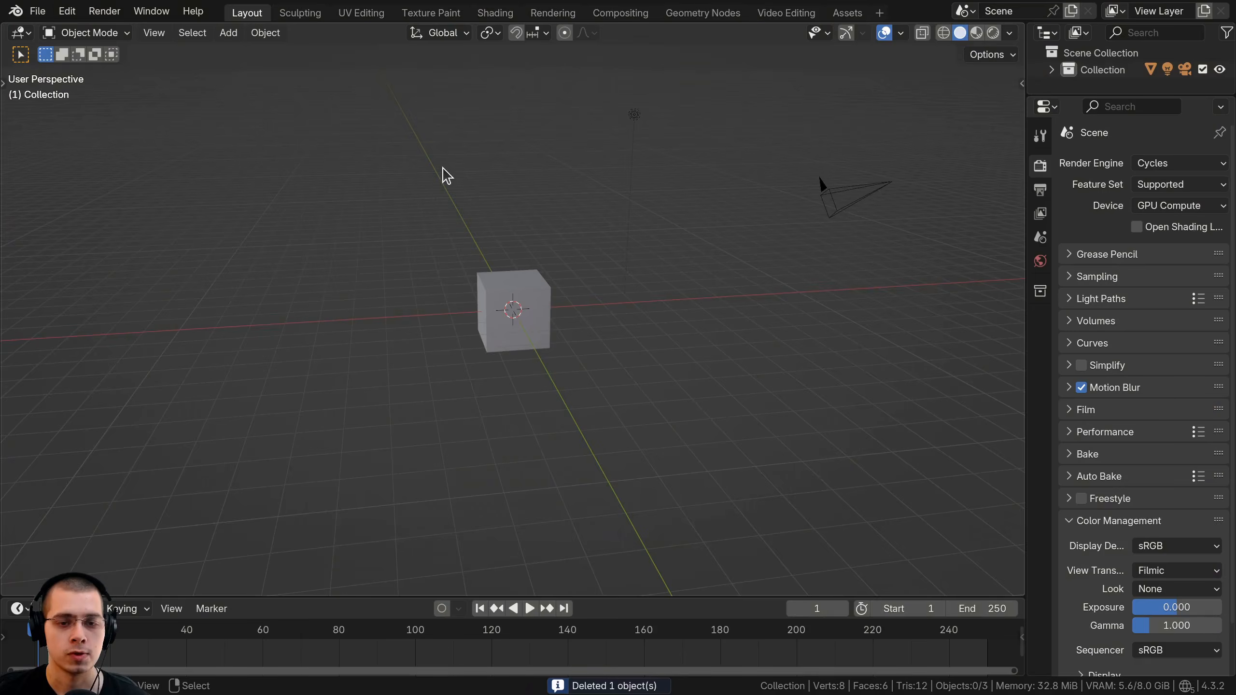
{"action": "middle_click_drag", "start_coordinate": [446, 175], "coordinate": [465, 180]}
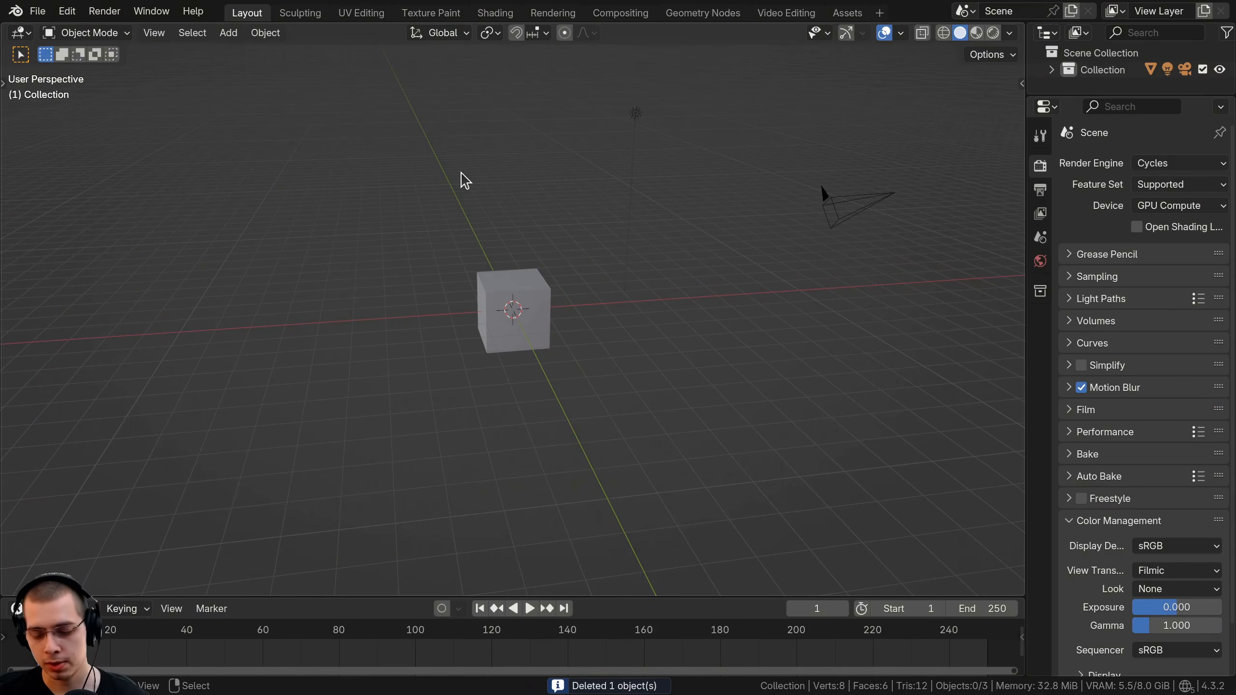
Switch to top and camera views, then delete the default cube and light.
{"action": "key", "text": "KP_7"}
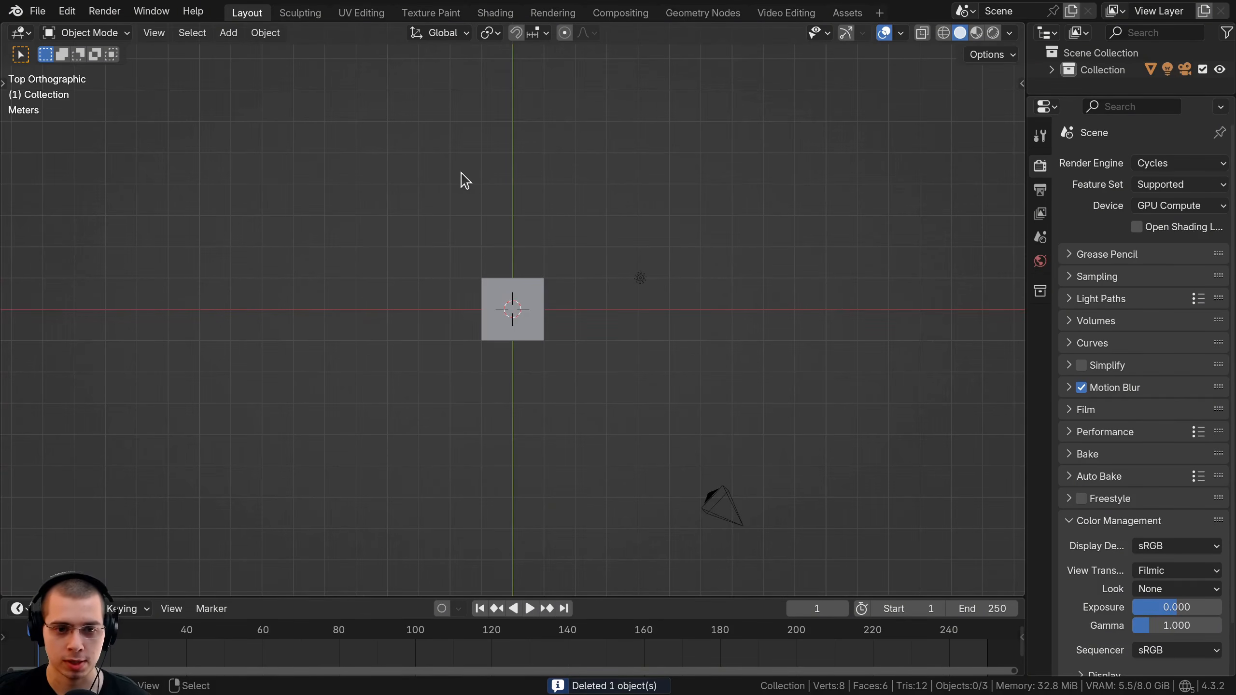
{"action": "key", "text": "ctrl+alt+KP_0"}
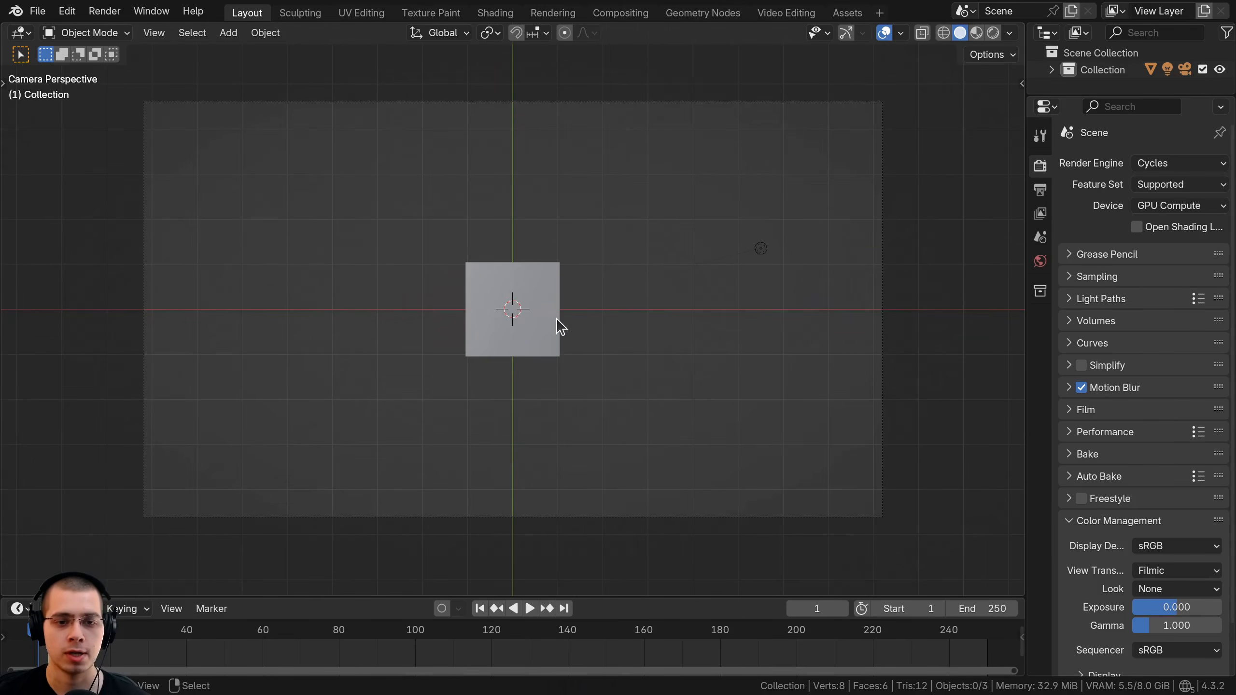
{"action": "left_click", "coordinate": [760, 251], "text": "shift"}
{"action": "key", "text": "x"}
{"action": "left_click", "coordinate": [556, 267]}
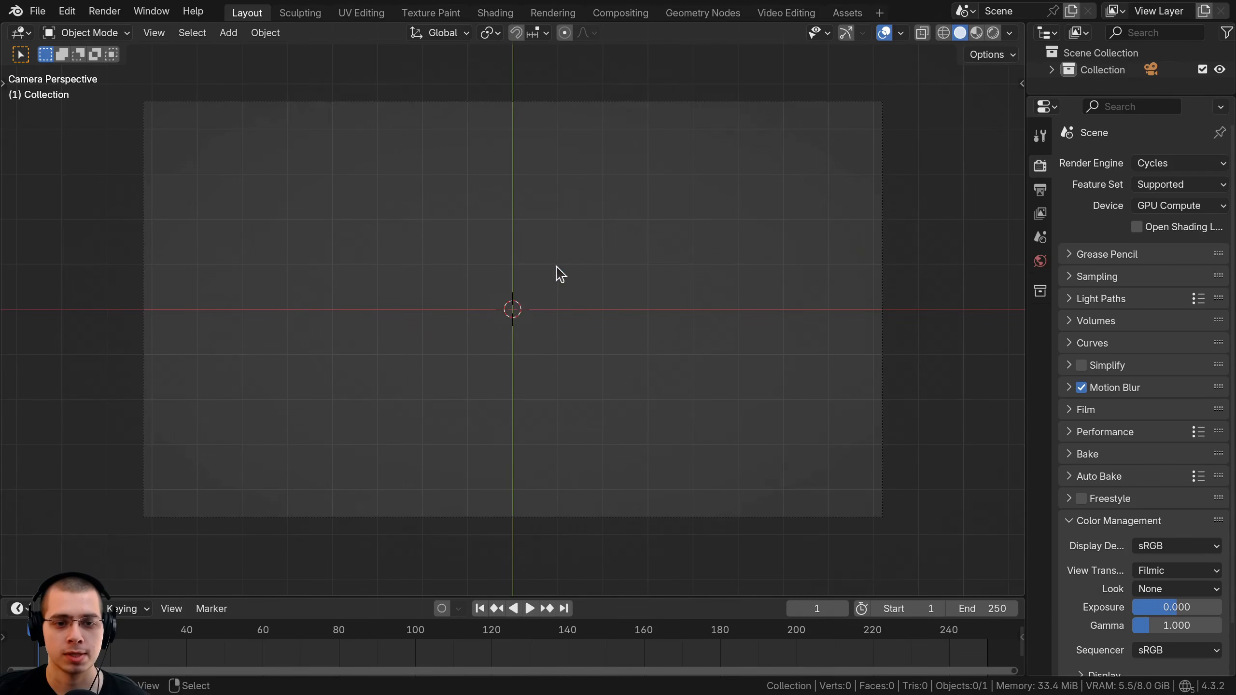
Box-select anything left in view and begin adding a Text object.
{"action": "scroll", "coordinate": [557, 269], "scroll_direction": "down", "scroll_amount": 4}
{"action": "key", "text": "b"}
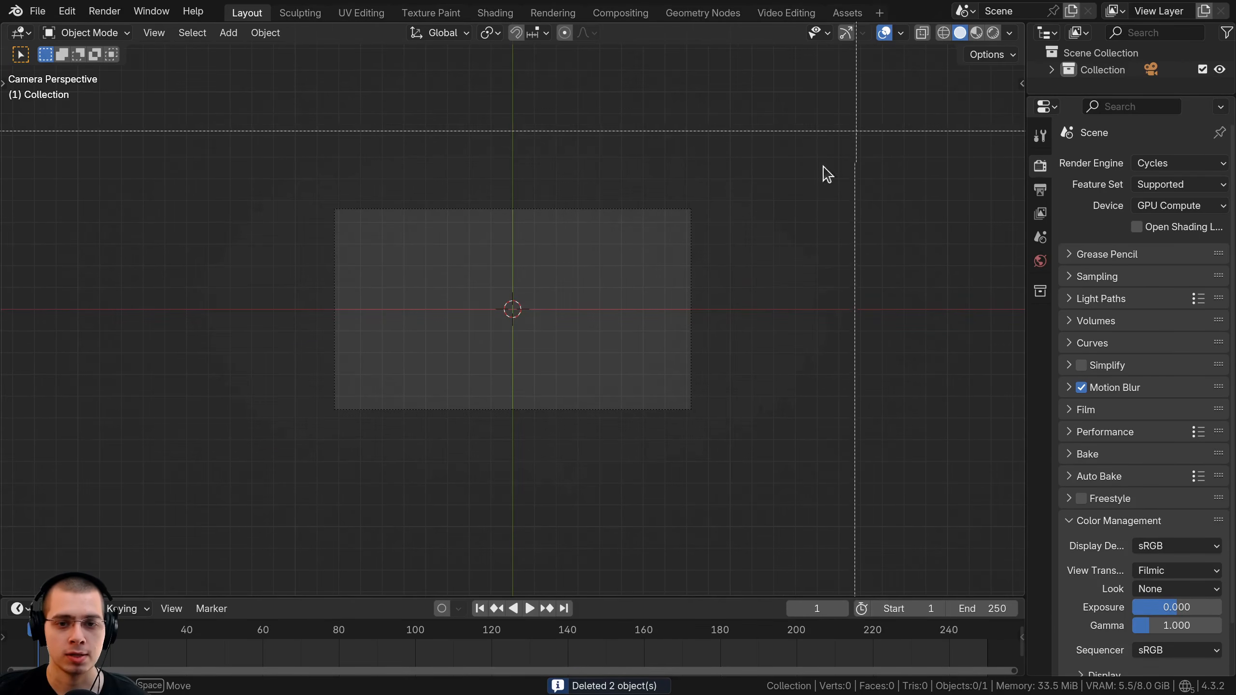
{"action": "left_click_drag", "start_coordinate": [847, 141], "coordinate": [211, 487]}
{"action": "scroll", "coordinate": [593, 331], "scroll_direction": "up", "scroll_amount": 4}
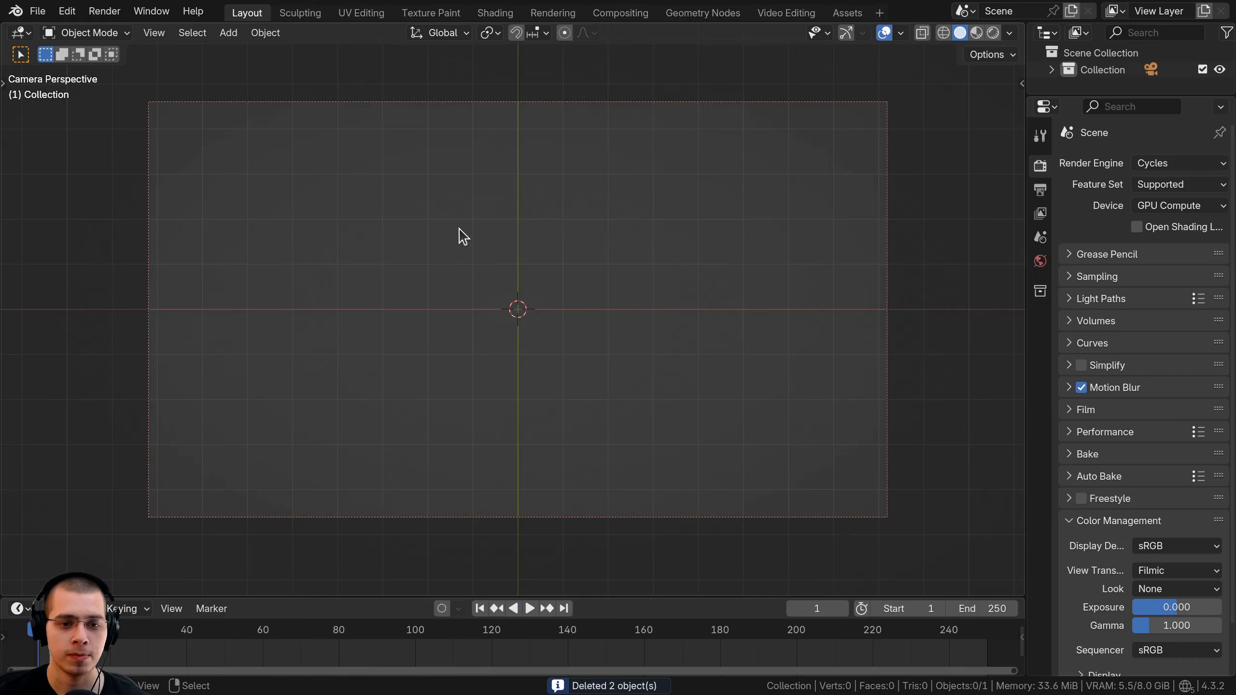
{"action": "key", "text": "shift+a"}
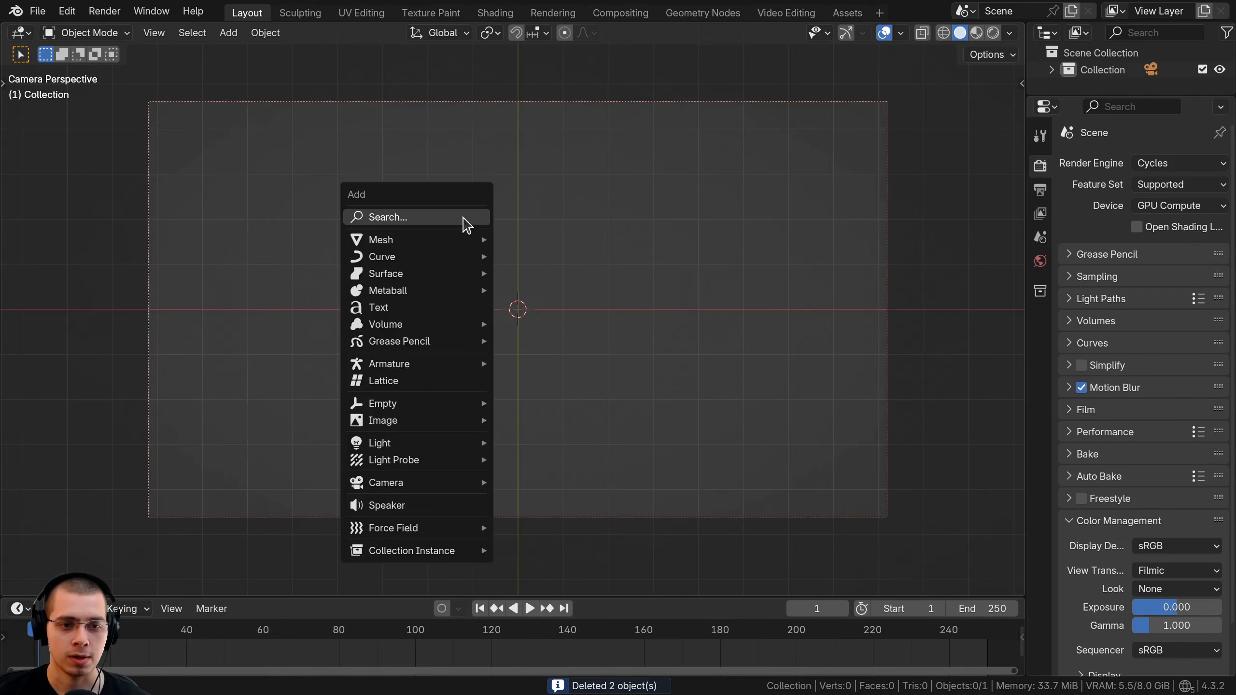
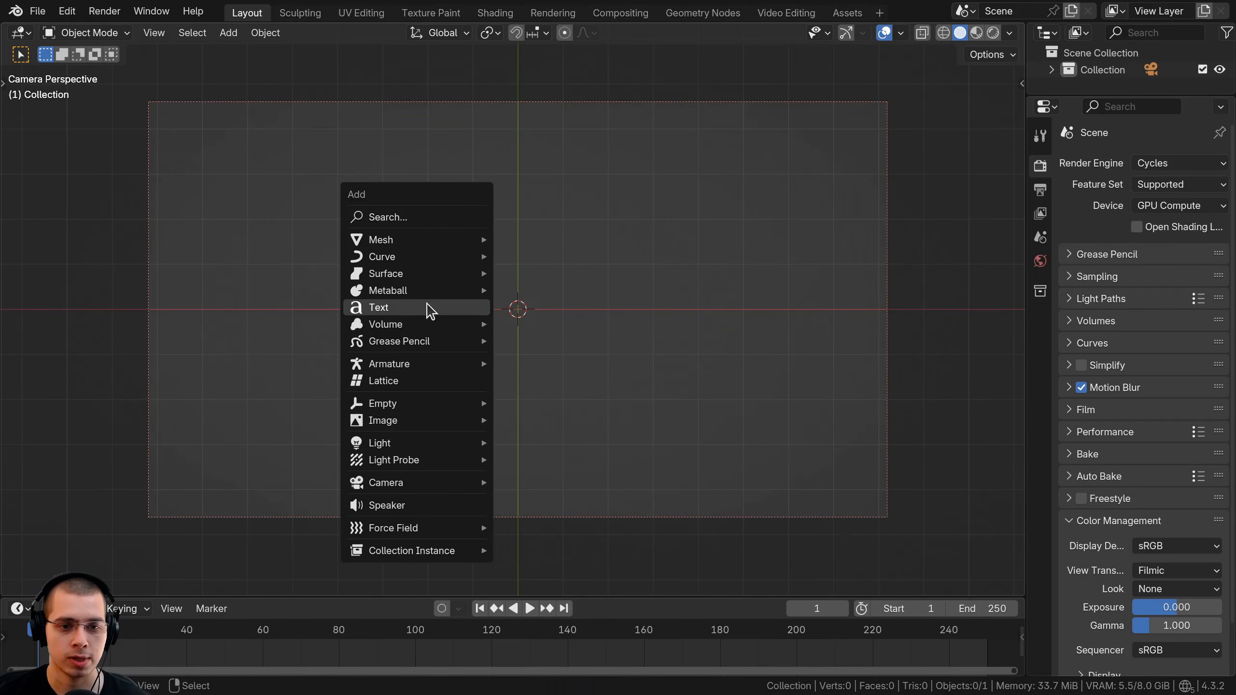
Add a Text object, enlarge it and shift it along the X axis.
{"action": "left_click", "coordinate": [431, 309]}
{"action": "scroll", "coordinate": [588, 314], "scroll_direction": "up", "scroll_amount": 1}
{"action": "key", "text": "s"}
{"action": "left_click", "coordinate": [730, 319]}
{"action": "key", "text": "g"}
{"action": "key", "text": "x"}
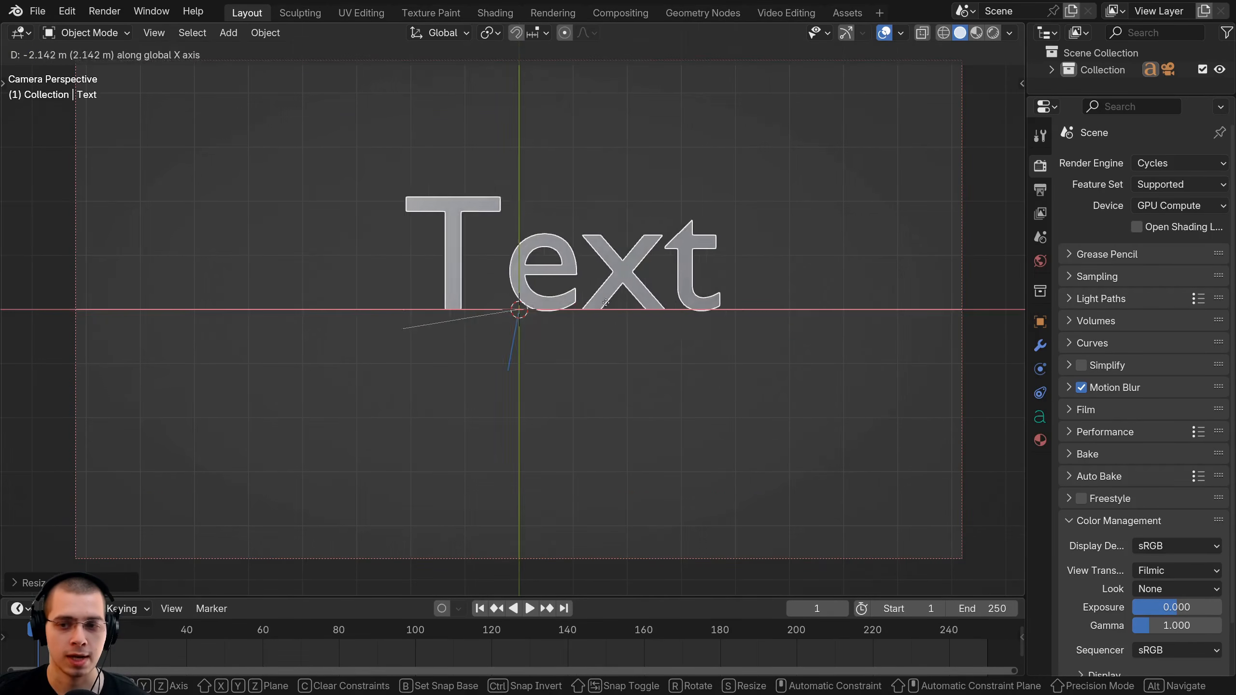
{"action": "left_click", "coordinate": [559, 324]}
Load Gunplay Regular (gunplay rg.otf) as the text's Regular font.
{"action": "left_click", "coordinate": [1040, 418]}
{"action": "left_click_drag", "start_coordinate": [1026, 409], "coordinate": [914, 423]}
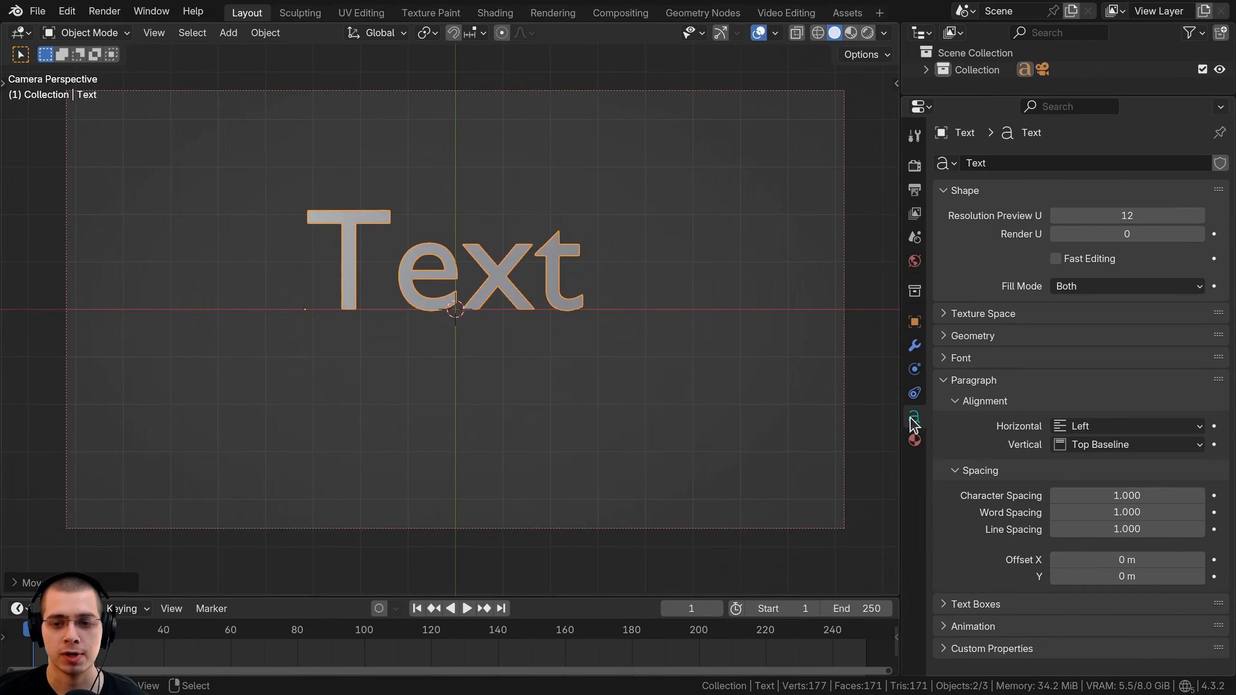
{"action": "left_click", "coordinate": [954, 360]}
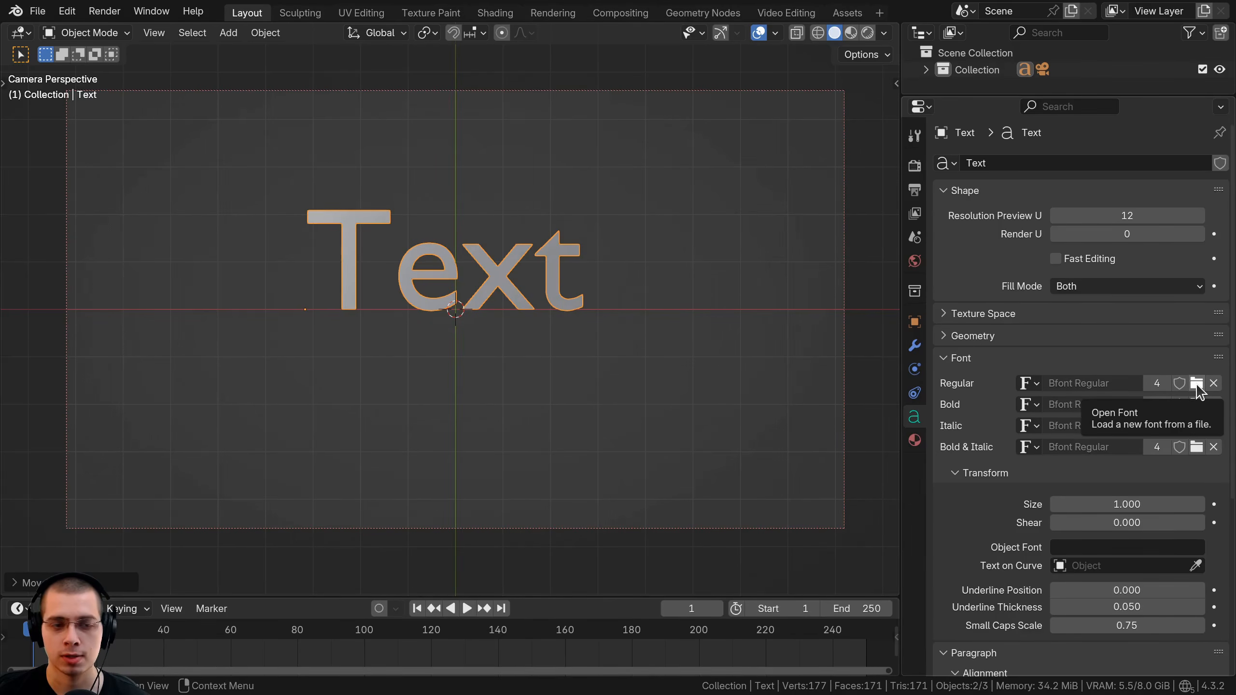
{"action": "left_click", "coordinate": [1196, 384]}
{"action": "left_click", "coordinate": [379, 104]}
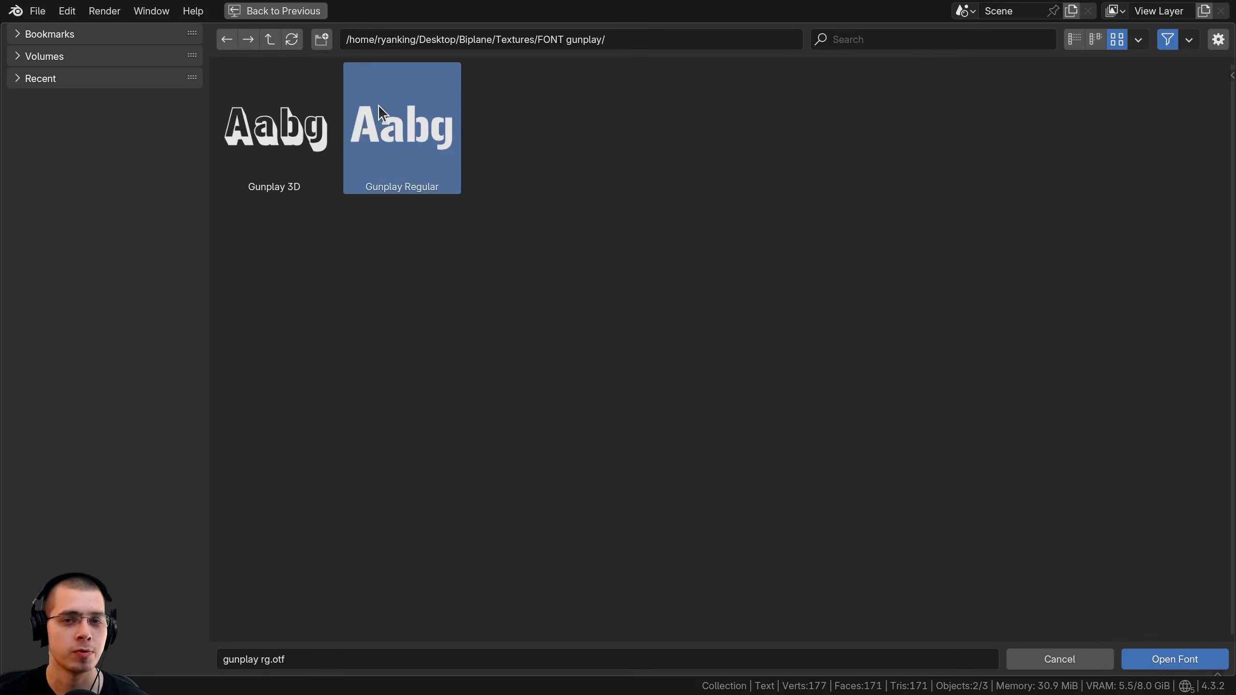
{"action": "double_click", "coordinate": [422, 158]}
{"action": "scroll", "coordinate": [500, 278], "scroll_direction": "down", "scroll_amount": 2}
Enlarge the text and move it left and down.
{"action": "key", "text": "s"}
{"action": "left_click", "coordinate": [563, 285]}
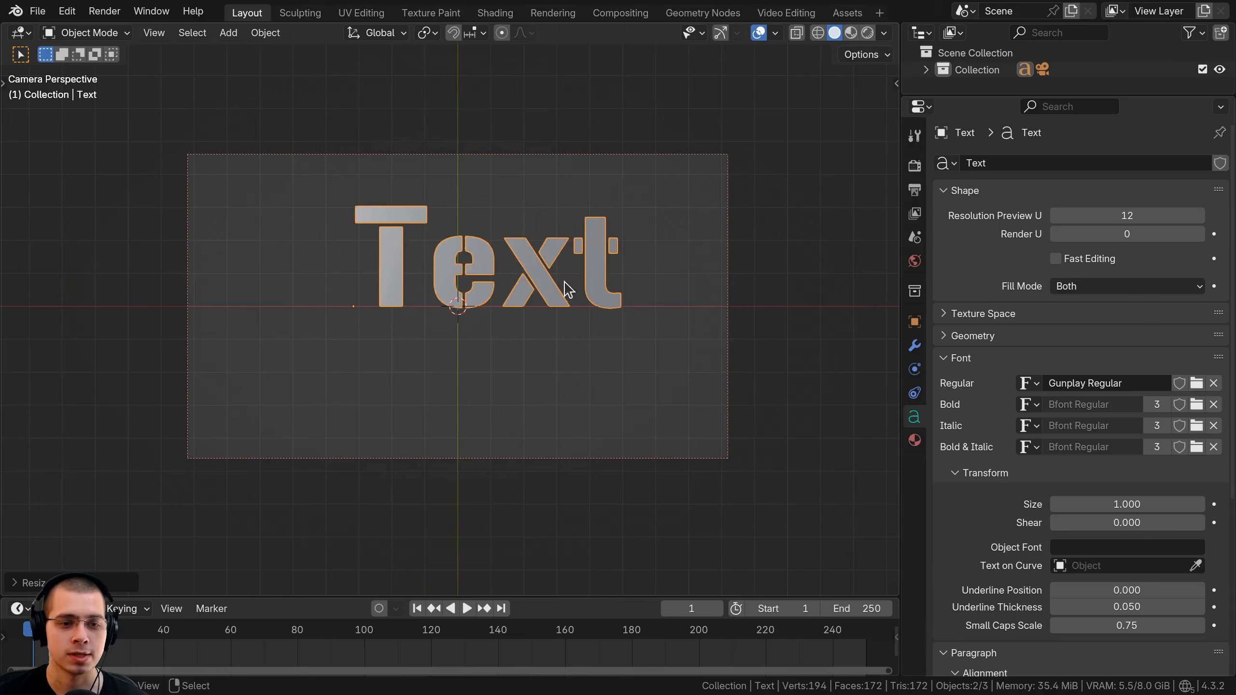
{"action": "key", "text": "g"}
{"action": "left_click", "coordinate": [518, 309]}
Replace the placeholder text with 'U.S.' and 'ARMY' separated by a wide gap.
{"action": "key", "text": "Tab"}
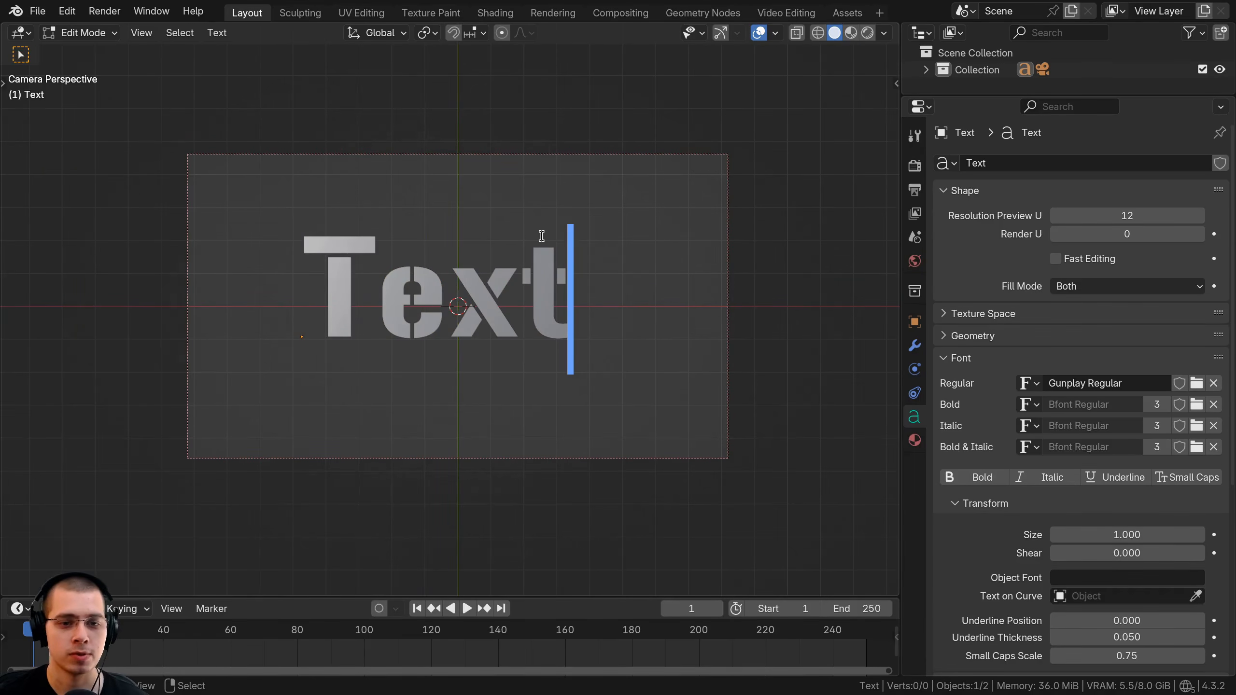
{"action": "key", "text": "BackSpace"}
{"action": "key", "text": "BackSpace"}
{"action": "key", "text": "BackSpace"}
{"action": "key", "text": "BackSpace"}
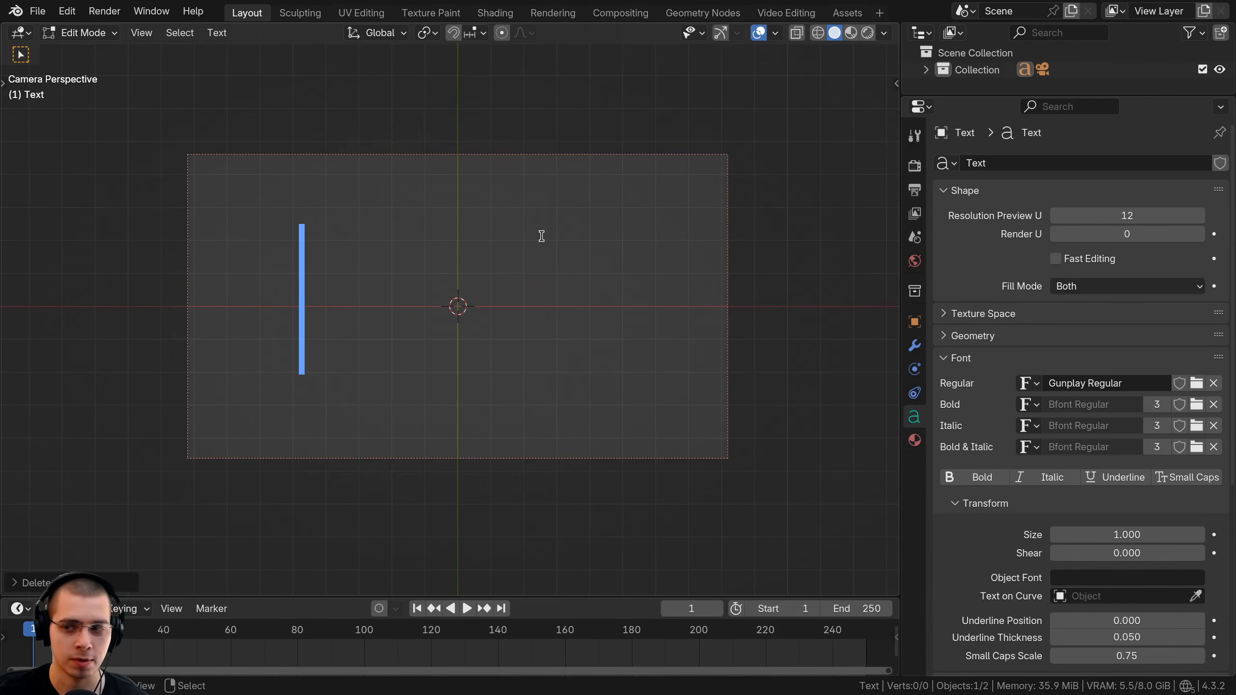
{"action": "type", "text": "U"}
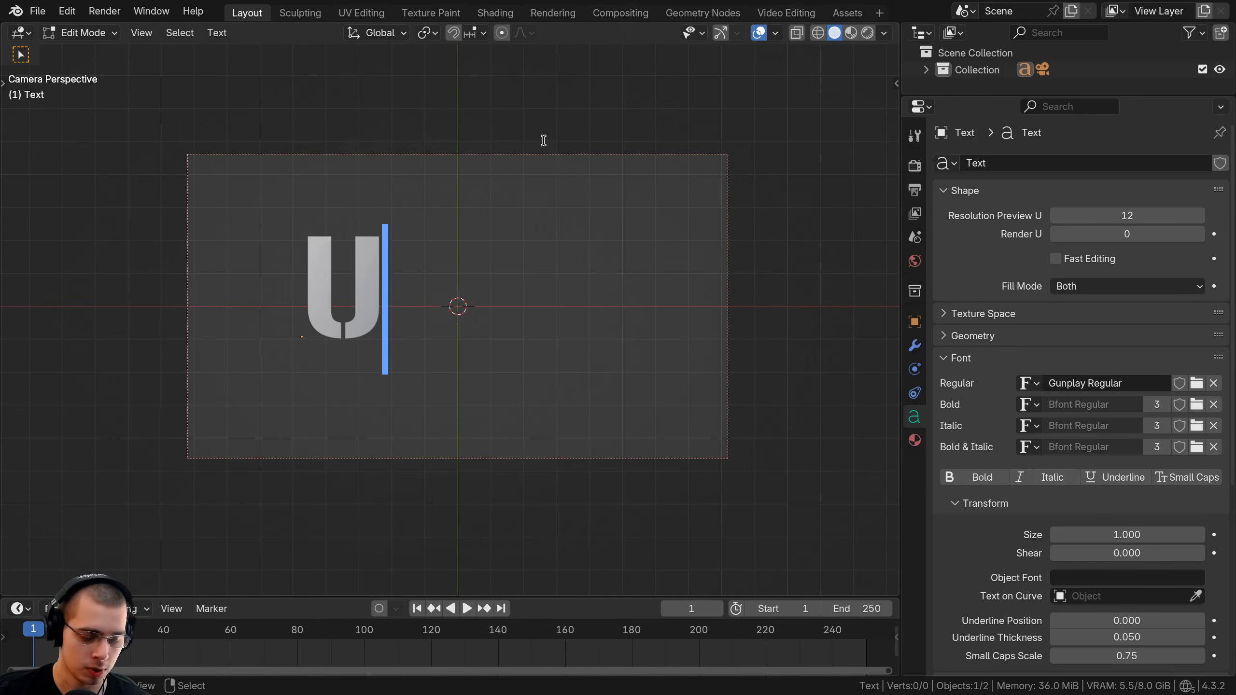
{"action": "type", "text": ".S."}
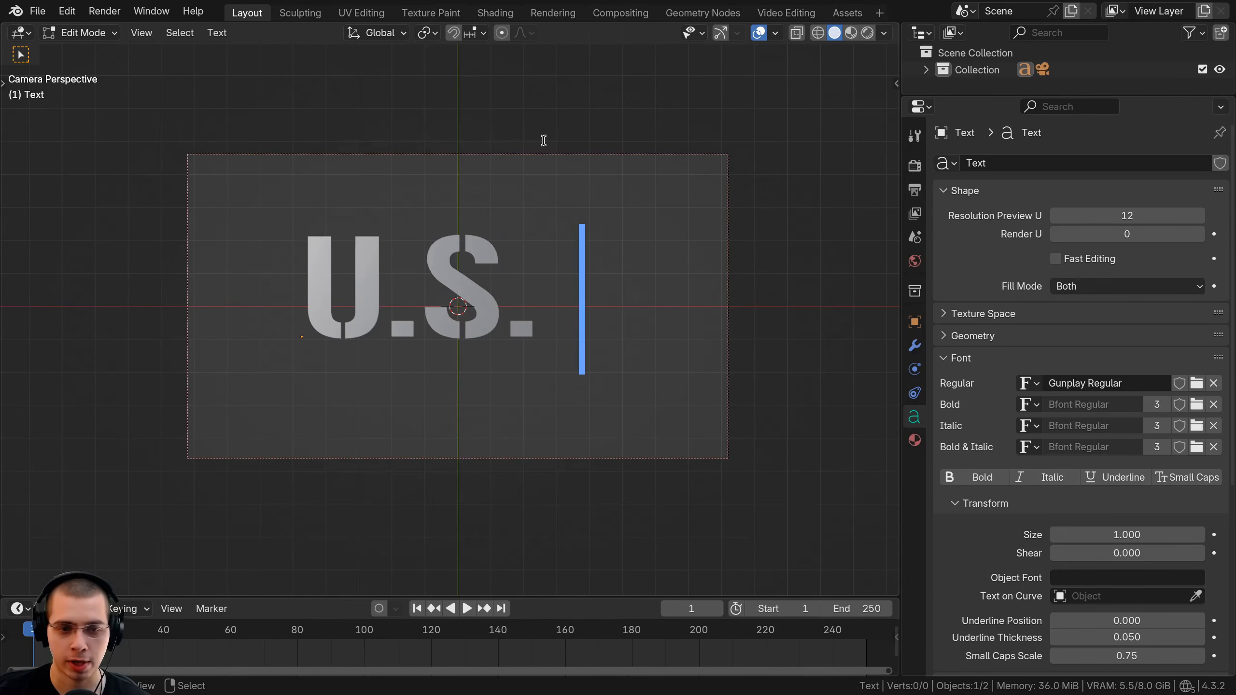
{"action": "scroll", "coordinate": [629, 171], "scroll_direction": "down", "scroll_amount": 2}
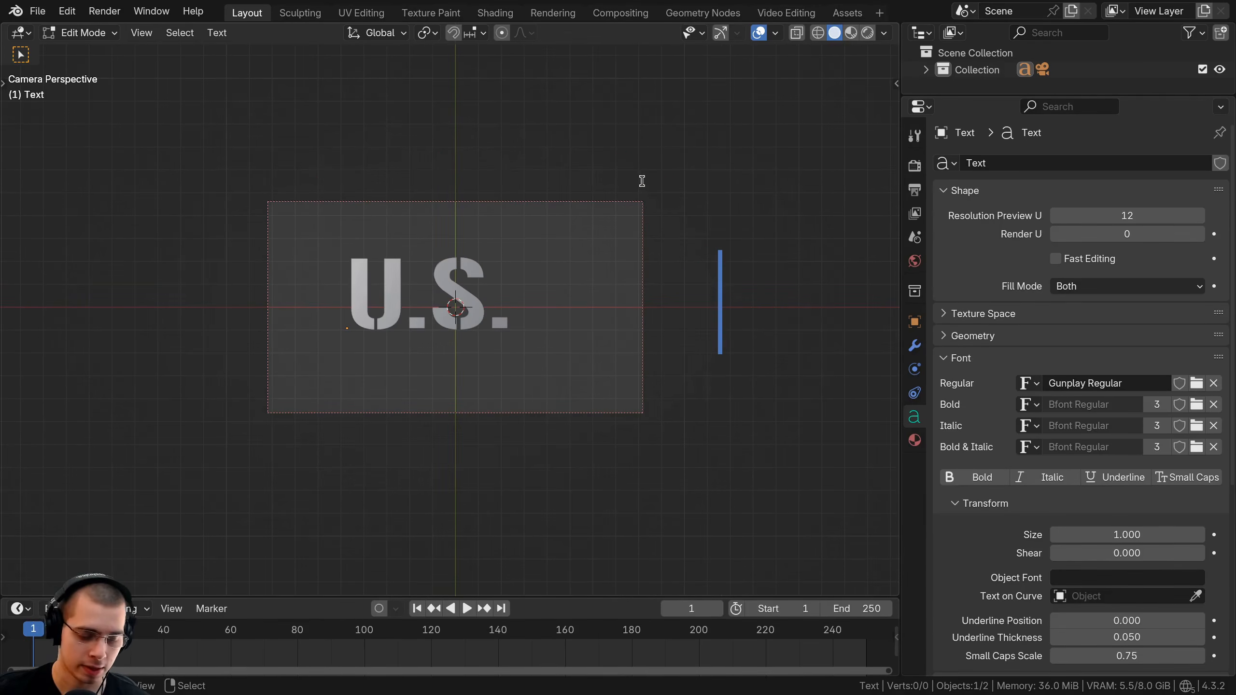
{"action": "type", "text": "ARM"}
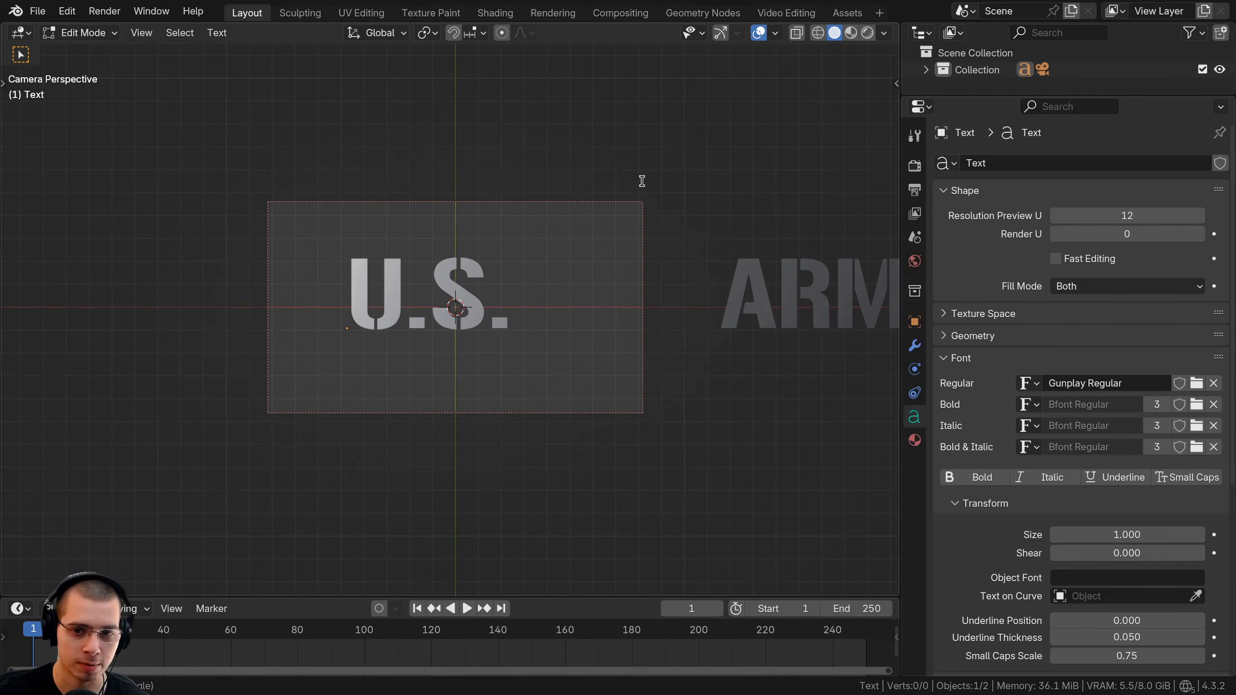
{"action": "scroll", "coordinate": [645, 188], "scroll_direction": "down", "scroll_amount": 2}
{"action": "type", "text": "y"}
{"action": "key", "text": "BackSpace"}
{"action": "type", "text": "Y"}
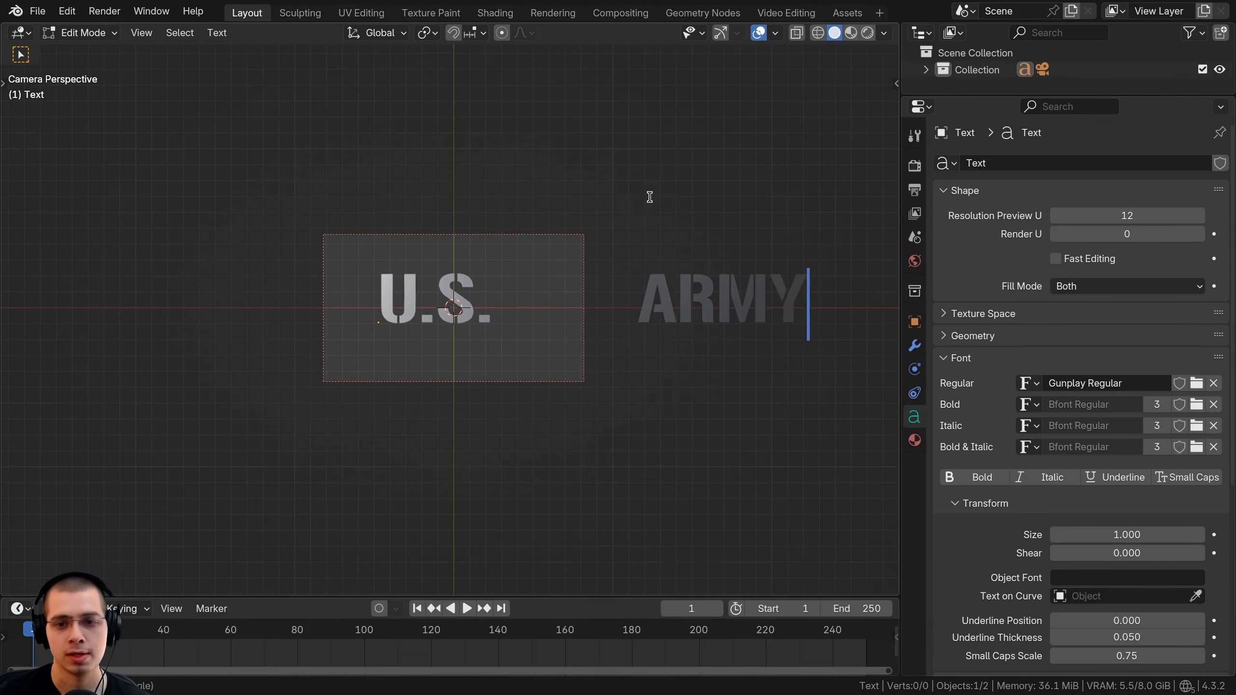
{"action": "key", "text": "Tab"}
Slide the lettering along X and bring the camera frame into view.
{"action": "scroll", "coordinate": [648, 196], "scroll_direction": "up", "scroll_amount": 1}
{"action": "key", "text": "g"}
{"action": "key", "text": "x"}
{"action": "left_click", "coordinate": [552, 280]}
{"action": "scroll", "coordinate": [342, 327], "scroll_direction": "up", "scroll_amount": 5}
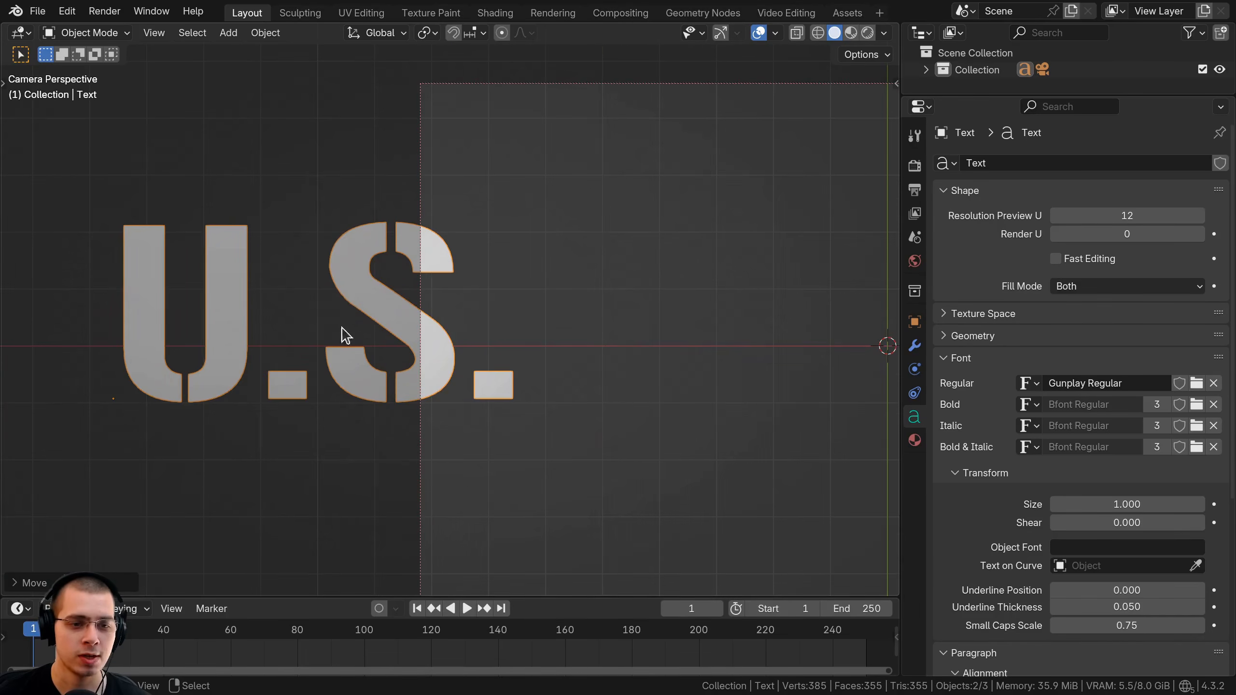
{"action": "scroll", "coordinate": [497, 232], "scroll_direction": "down", "scroll_amount": 3}
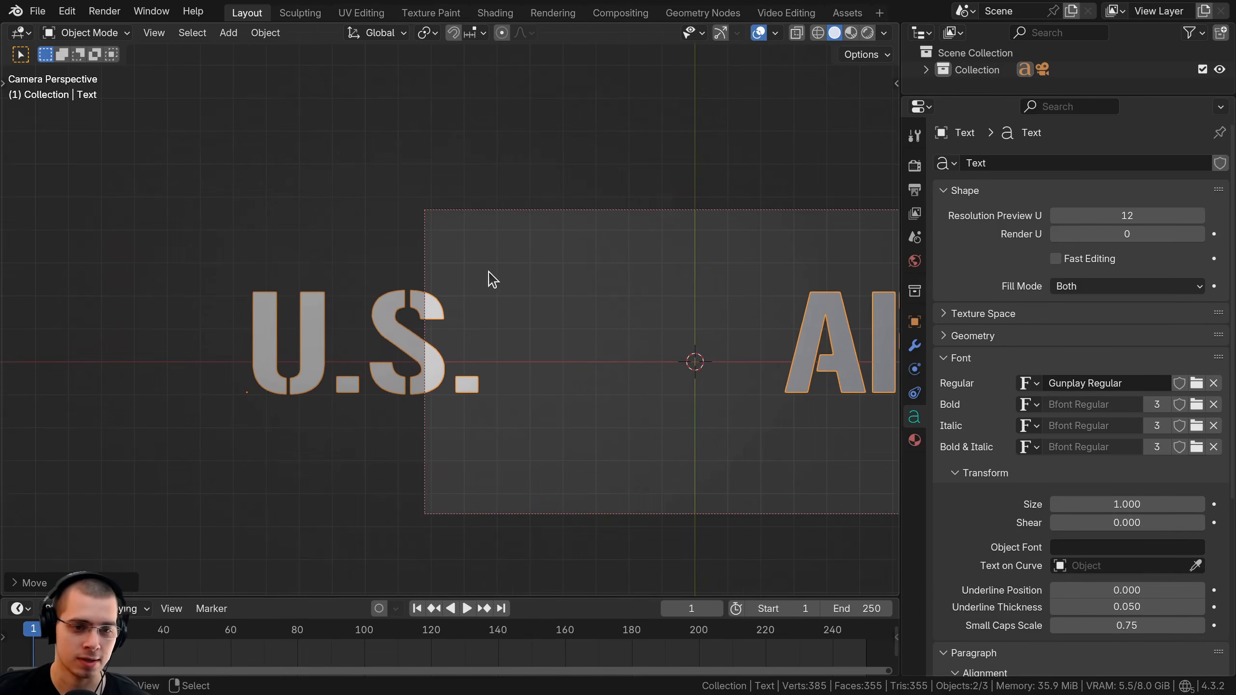
{"action": "middle_click_drag", "start_coordinate": [493, 280], "coordinate": [464, 243], "text": "shift"}
Stretch the lettering taller on Y, shrink it slightly and reposition it sideways.
{"action": "key", "text": "s"}
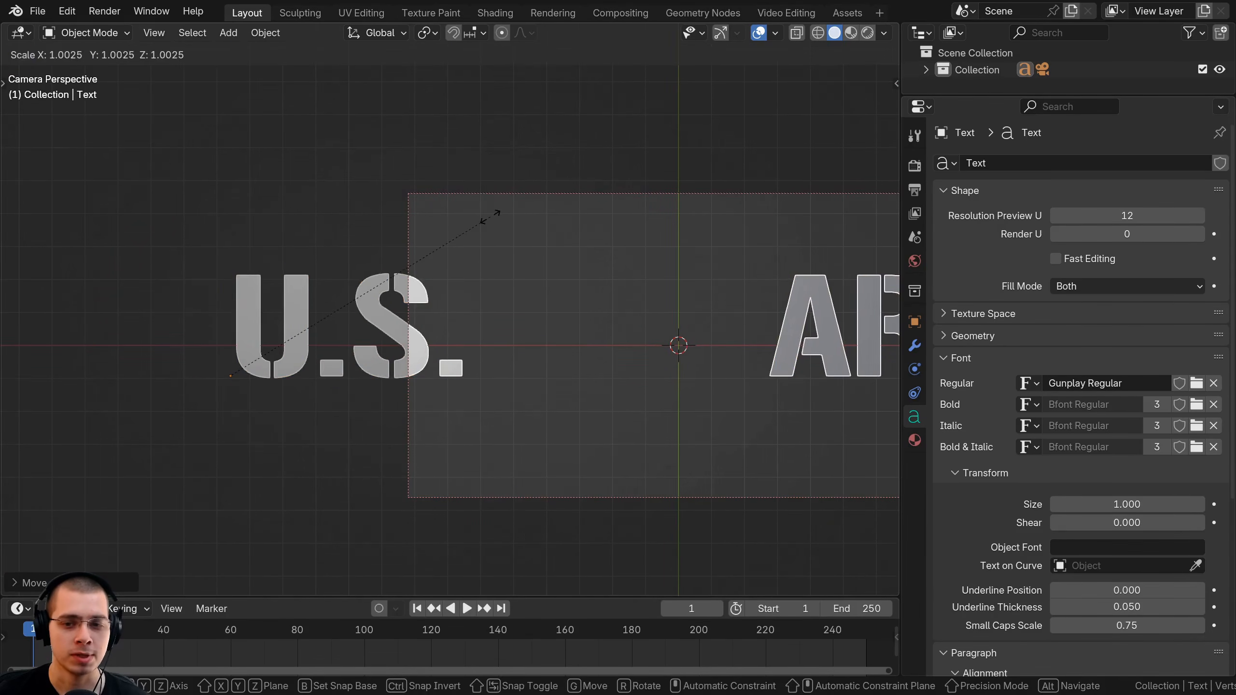
{"action": "key", "text": "y"}
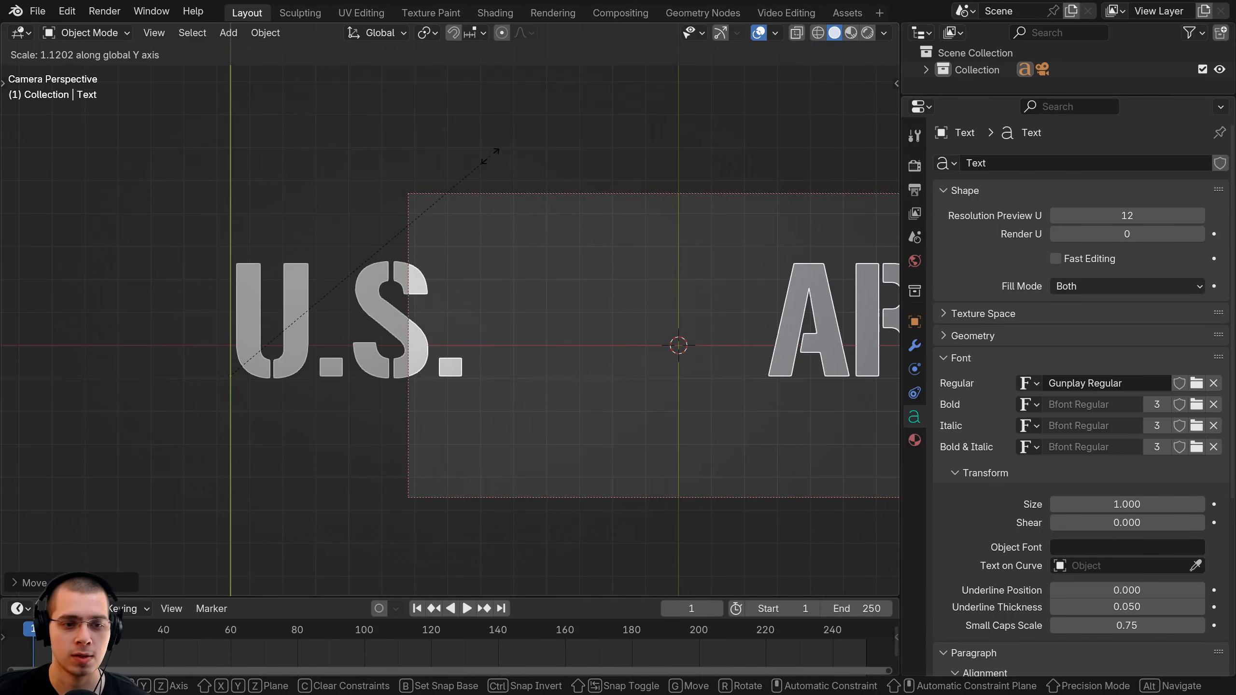
{"action": "left_click", "coordinate": [489, 154]}
{"action": "scroll", "coordinate": [362, 199], "scroll_direction": "down", "scroll_amount": 5}
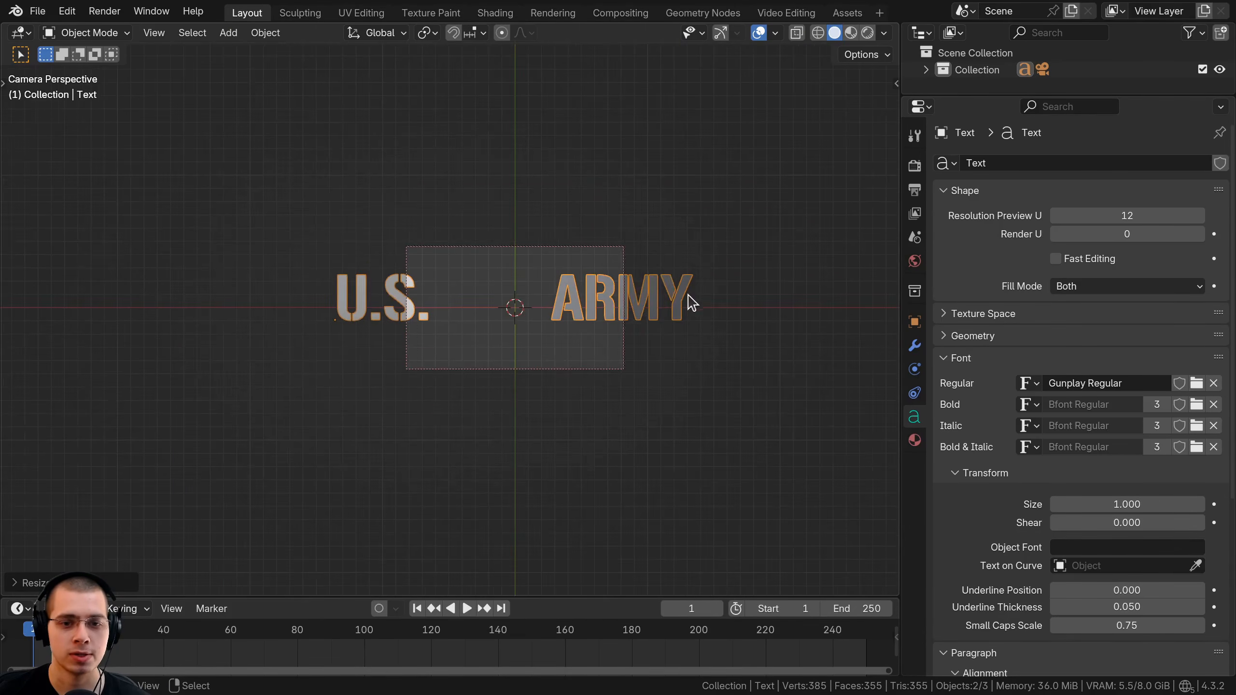
{"action": "scroll", "coordinate": [692, 302], "scroll_direction": "up", "scroll_amount": 3}
{"action": "middle_click_drag", "start_coordinate": [692, 302], "coordinate": [658, 301], "text": "shift"}
{"action": "key", "text": "s"}
{"action": "left_click", "coordinate": [628, 299]}
{"action": "key", "text": "g"}
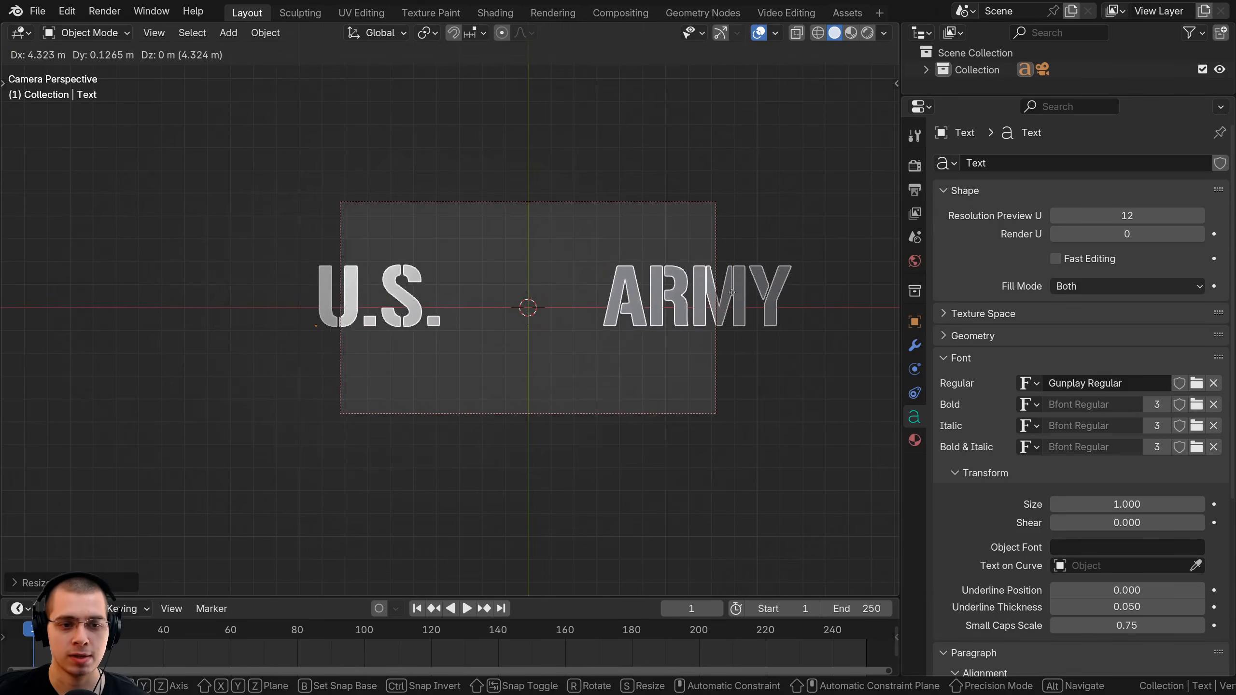
{"action": "left_click", "coordinate": [732, 293]}
{"action": "scroll", "coordinate": [638, 239], "scroll_direction": "up", "scroll_amount": 3}
Set the camera's output resolution to 2743 × 609 px.
{"action": "left_click", "coordinate": [555, 176]}
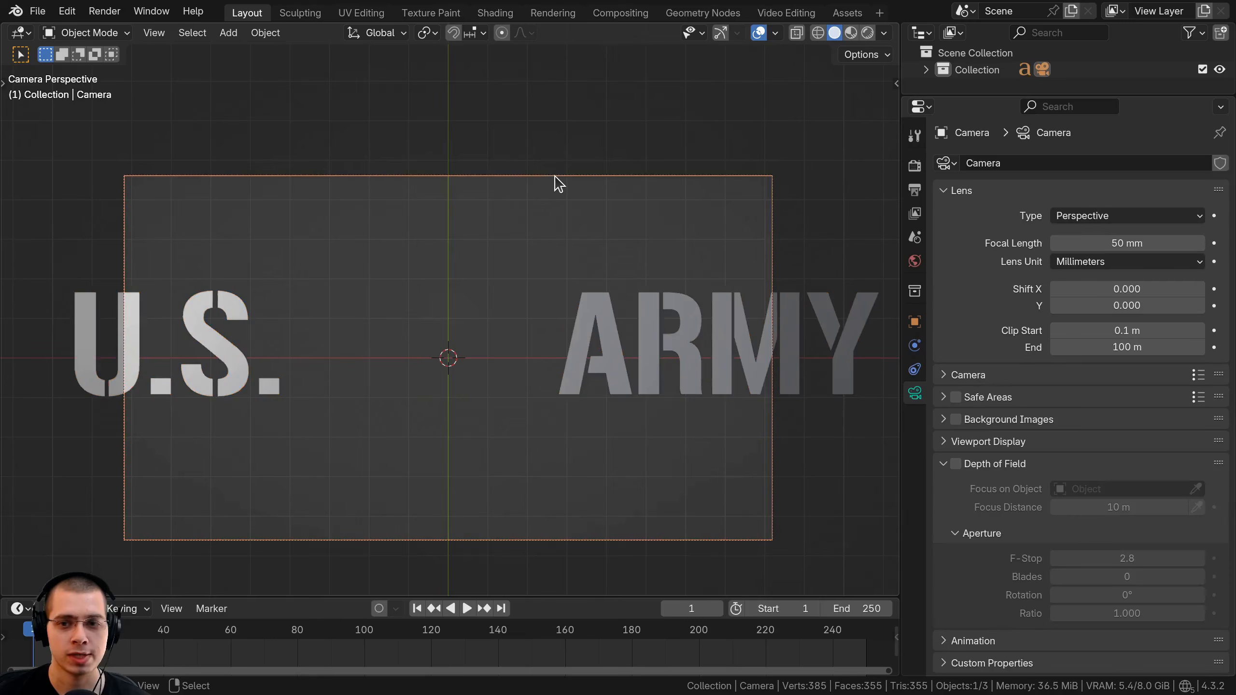
{"action": "left_click", "coordinate": [915, 191]}
{"action": "scroll", "coordinate": [646, 280], "scroll_direction": "down", "scroll_amount": 3}
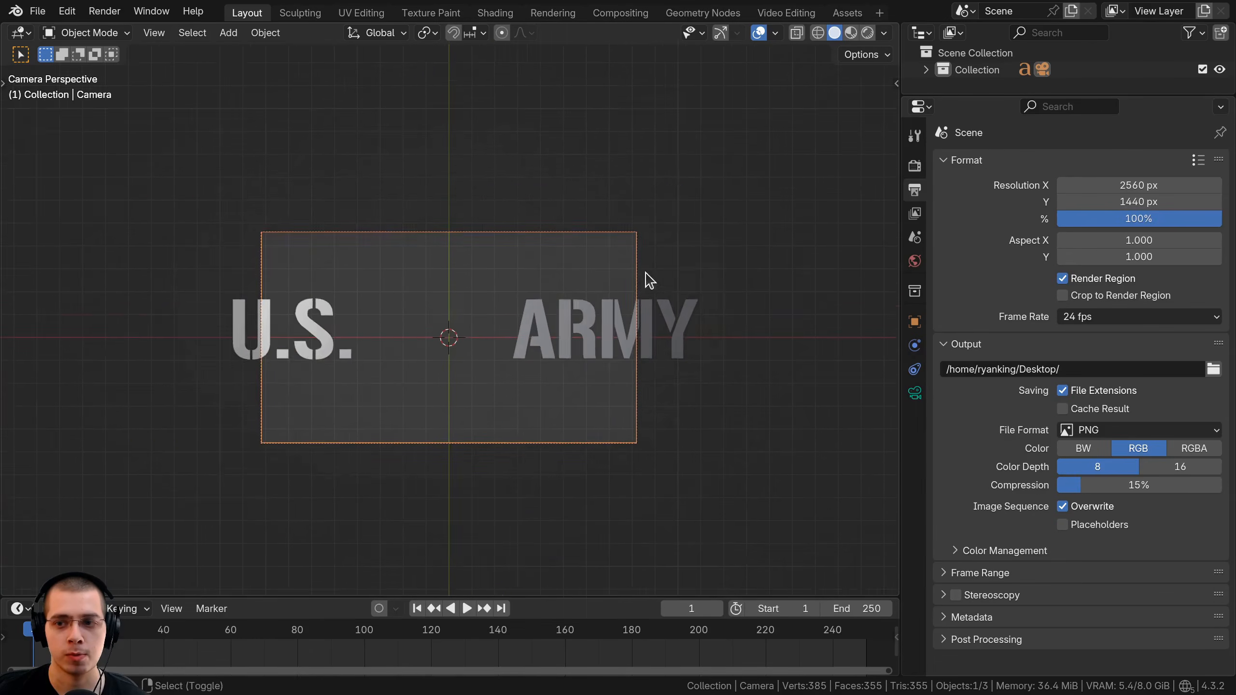
{"action": "middle_click_drag", "start_coordinate": [646, 280], "coordinate": [699, 248], "text": "shift"}
{"action": "mouse_move", "coordinate": [1115, 201]}
{"action": "left_mouse_down"}
{"action": "mouse_move", "coordinate": [1212, 201]}
{"action": "mouse_move", "coordinate": [1121, 202]}
{"action": "mouse_move", "coordinate": [1118, 188]}
{"action": "mouse_move", "coordinate": [1133, 189]}
{"action": "left_mouse_up"}
Rescale and reposition the U.S. ARMY text to fit the wider frame.
{"action": "left_click", "coordinate": [767, 266]}
{"action": "scroll", "coordinate": [767, 266], "scroll_direction": "up", "scroll_amount": 2}
{"action": "key", "text": "s"}
{"action": "left_click", "coordinate": [669, 271]}
{"action": "key", "text": "g"}
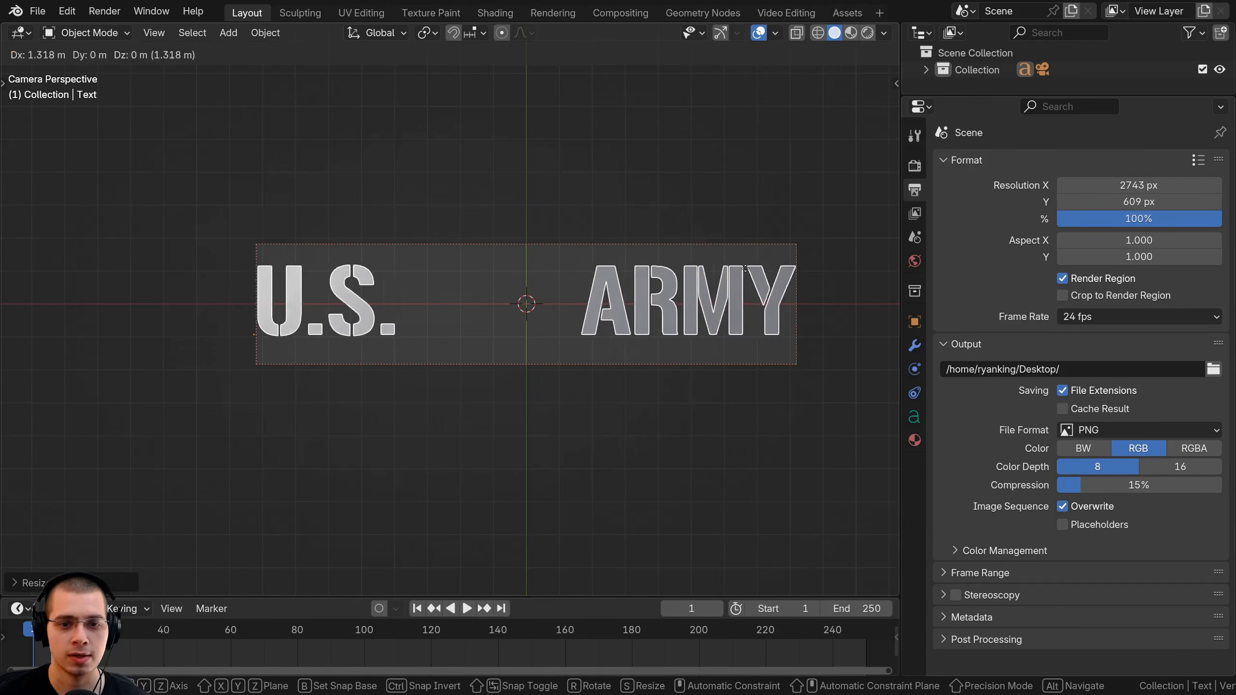
{"action": "left_click", "coordinate": [745, 272]}
{"action": "key", "text": "s"}
{"action": "left_click", "coordinate": [712, 272]}
{"action": "key", "text": "g"}
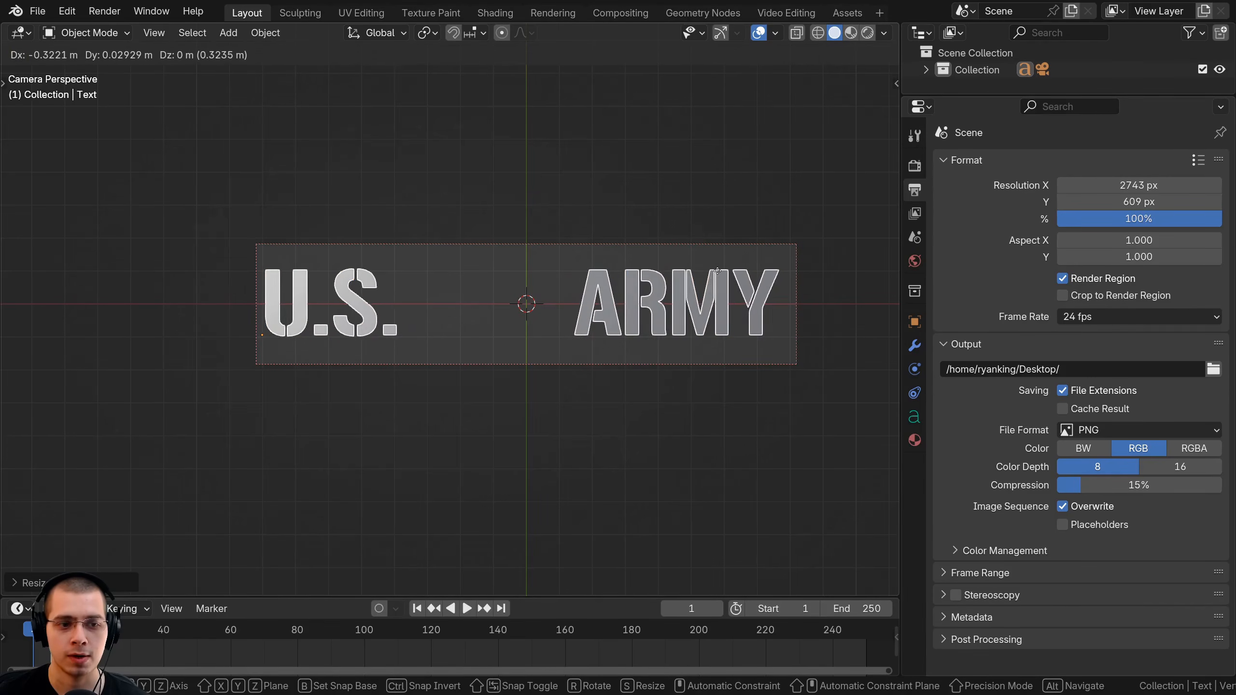
{"action": "left_click", "coordinate": [705, 276]}
{"action": "key", "text": "g"}
{"action": "left_click", "coordinate": [718, 275]}
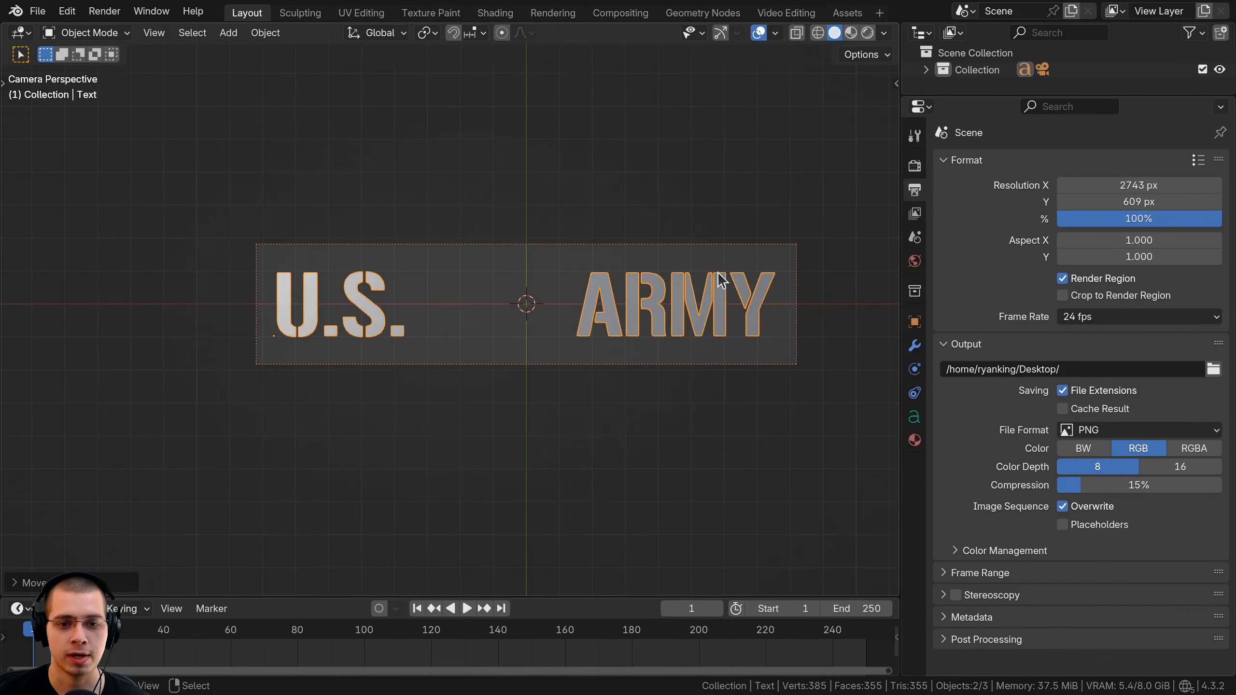
Set the render resolution scale to 300% and centre the camera frame.
{"action": "left_click", "coordinate": [1148, 215]}
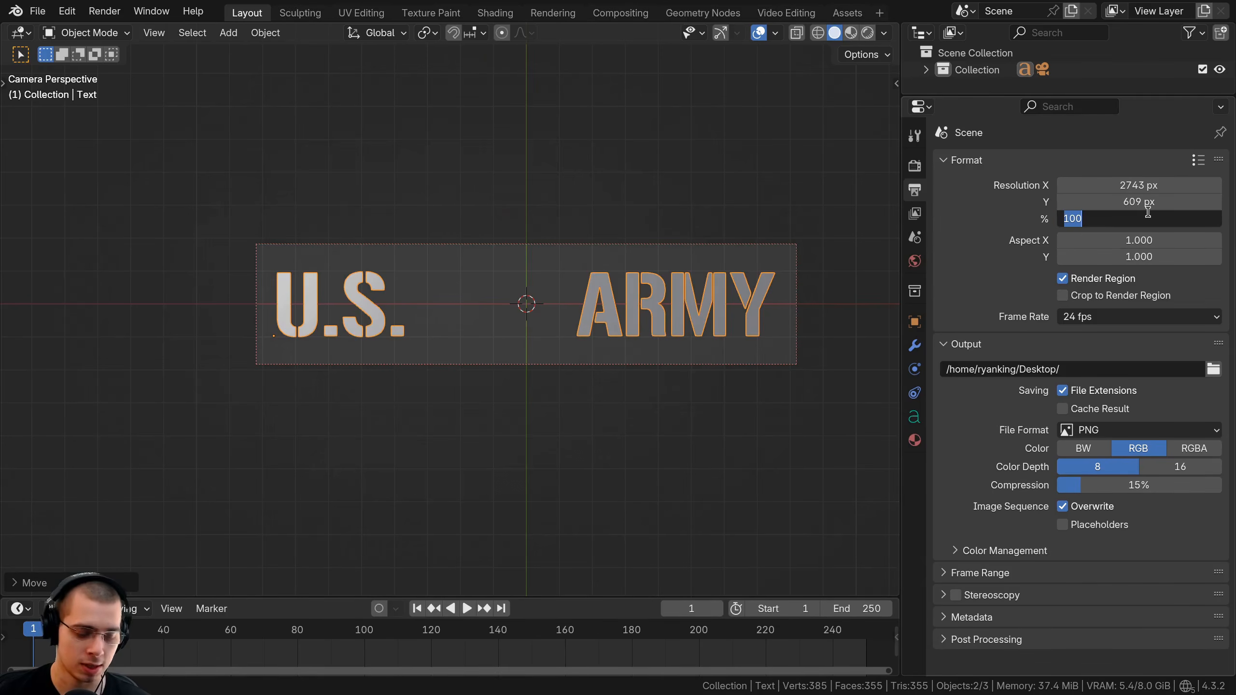
{"action": "type", "text": "300"}
{"action": "key", "text": "Return"}
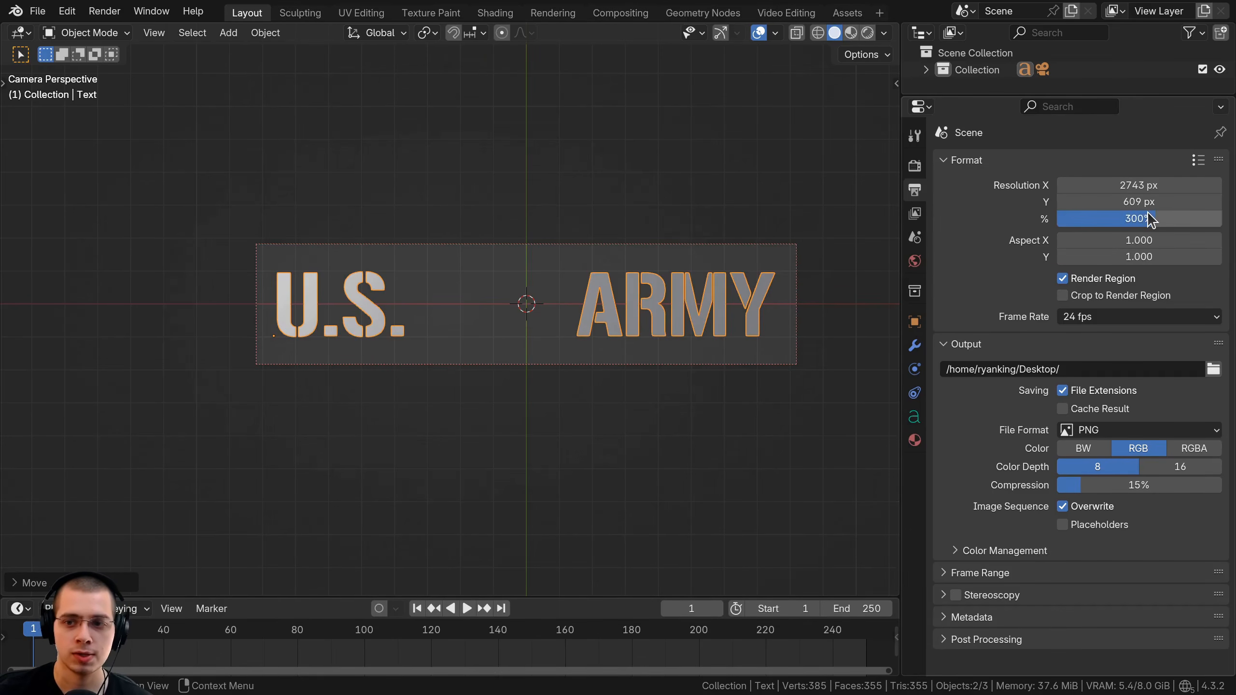
{"action": "scroll", "coordinate": [591, 380], "scroll_direction": "up", "scroll_amount": 3}
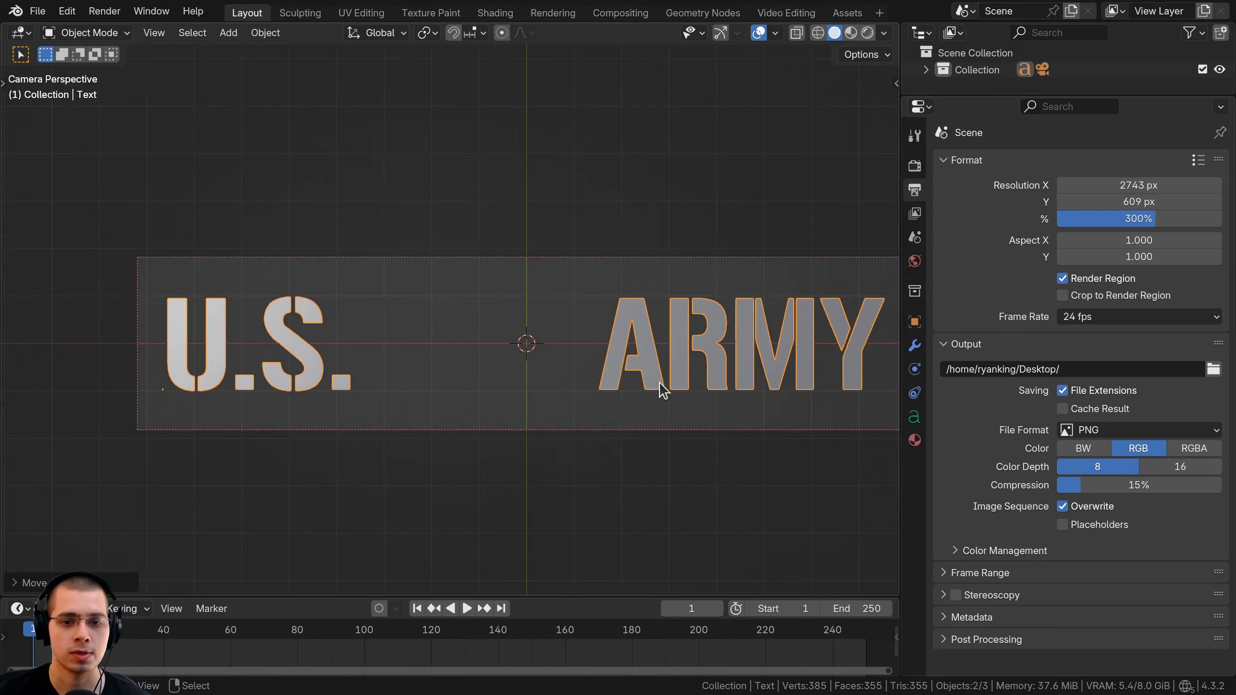
{"action": "middle_click_drag", "start_coordinate": [660, 383], "coordinate": [634, 381], "text": "shift"}
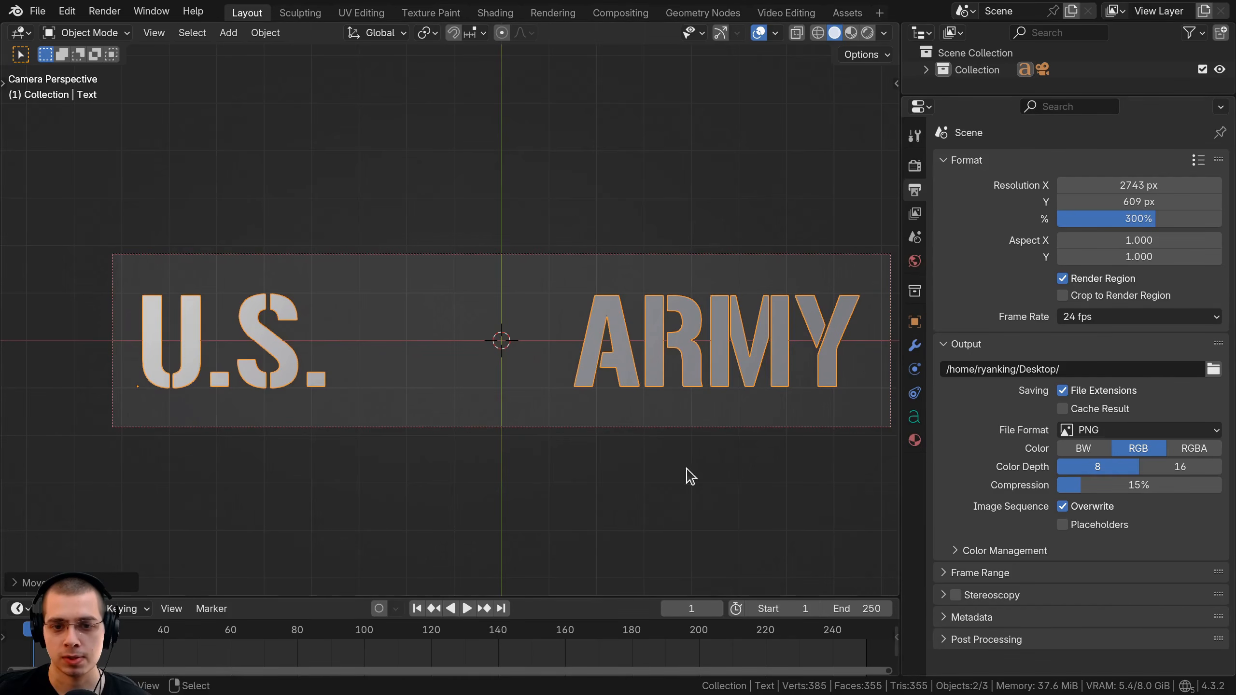
Switch the viewport to Rendered shading and unlink the World.
{"action": "key", "text": "z"}
{"action": "left_click", "coordinate": [679, 204]}
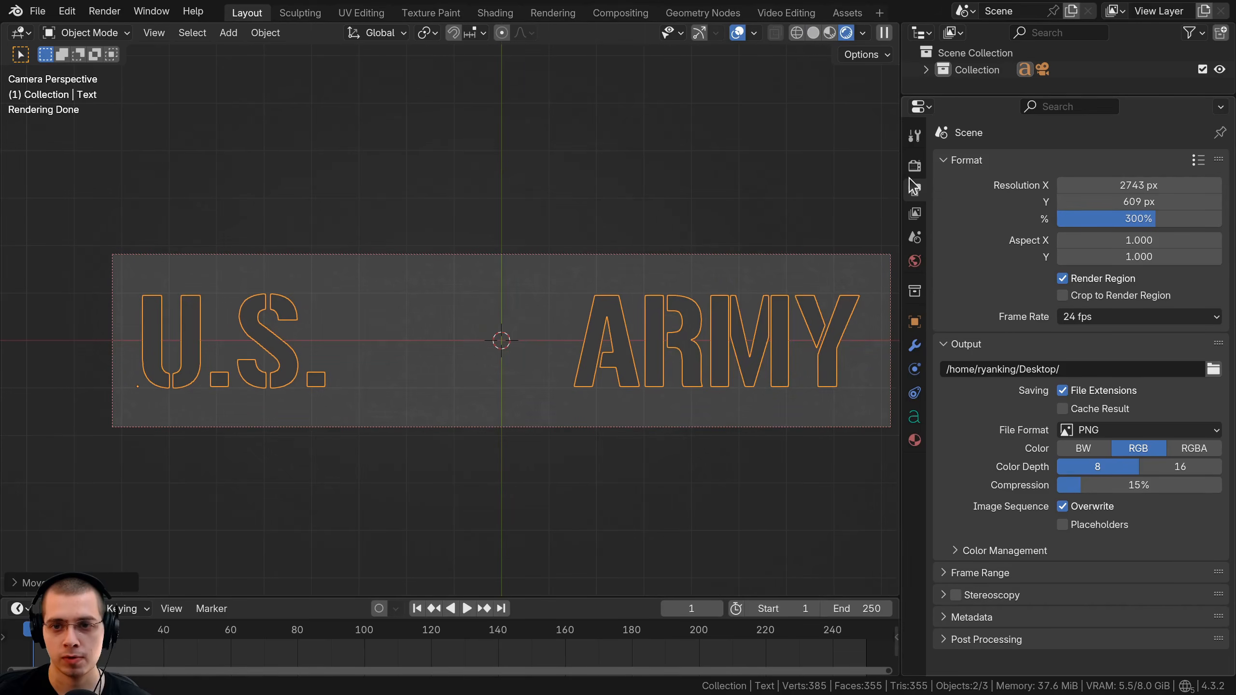
{"action": "left_click", "coordinate": [915, 261]}
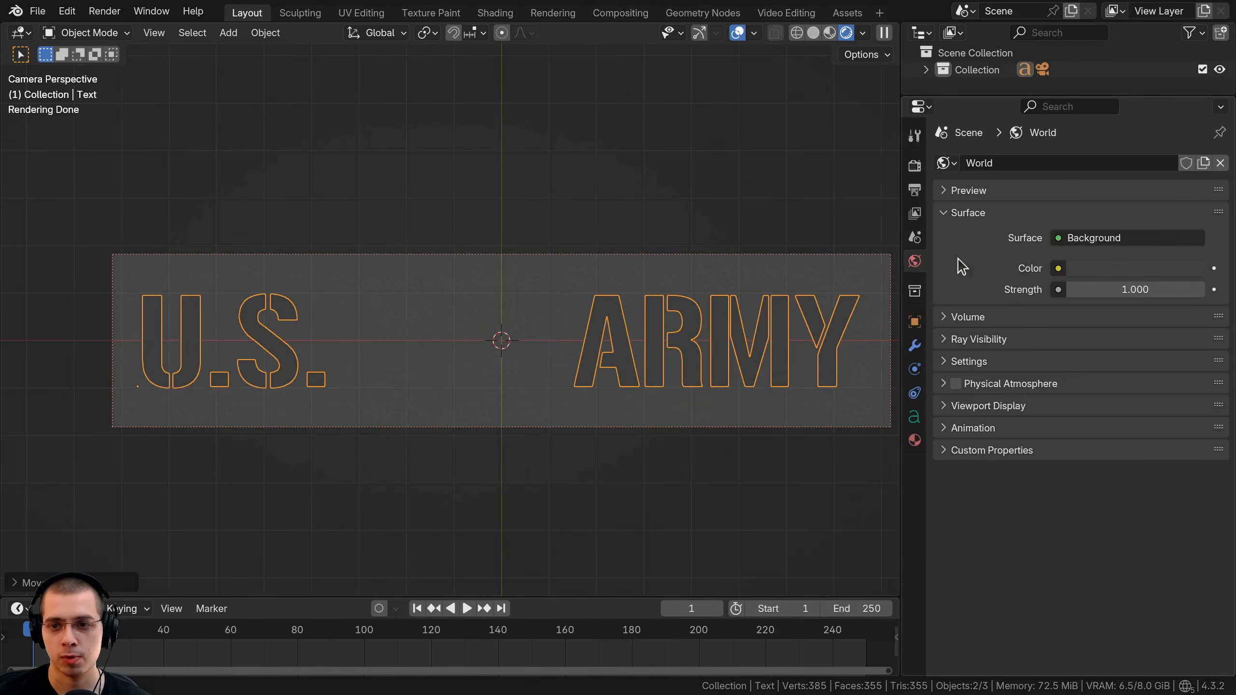
{"action": "left_click", "coordinate": [1216, 164]}
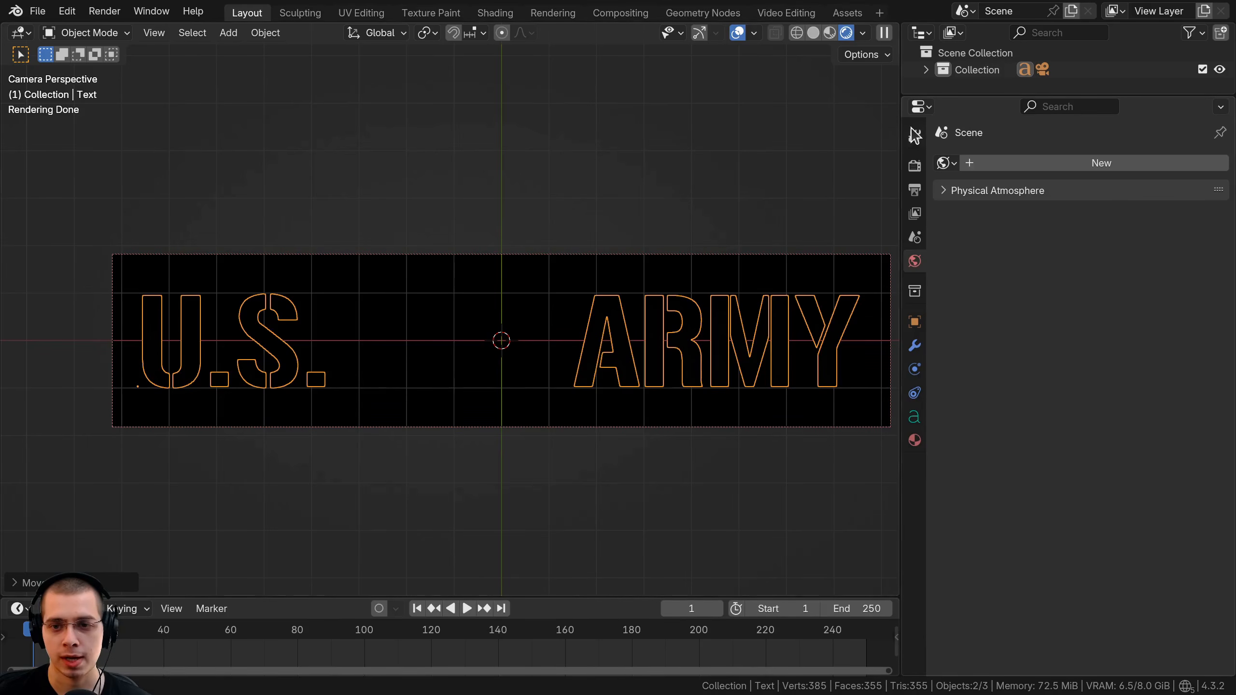
Set View Transform to Standard and enable Film > Transparent.
{"action": "left_click", "coordinate": [918, 168]}
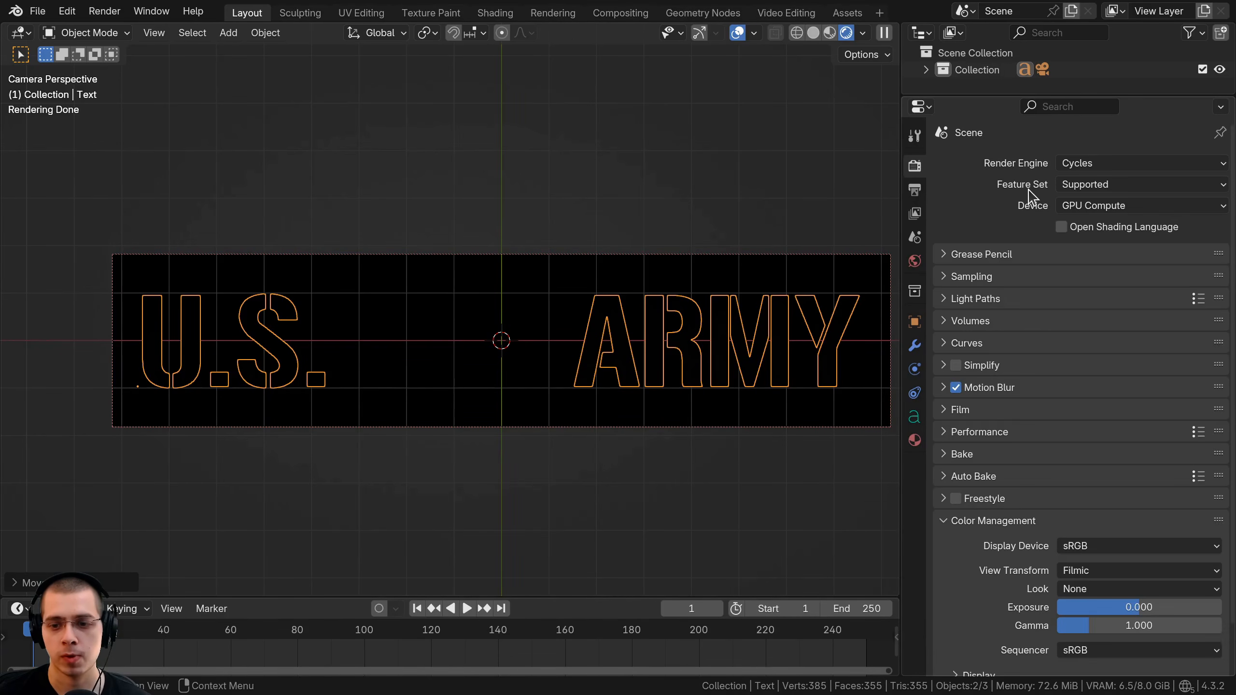
{"action": "scroll", "coordinate": [977, 456], "scroll_direction": "down", "scroll_amount": 3}
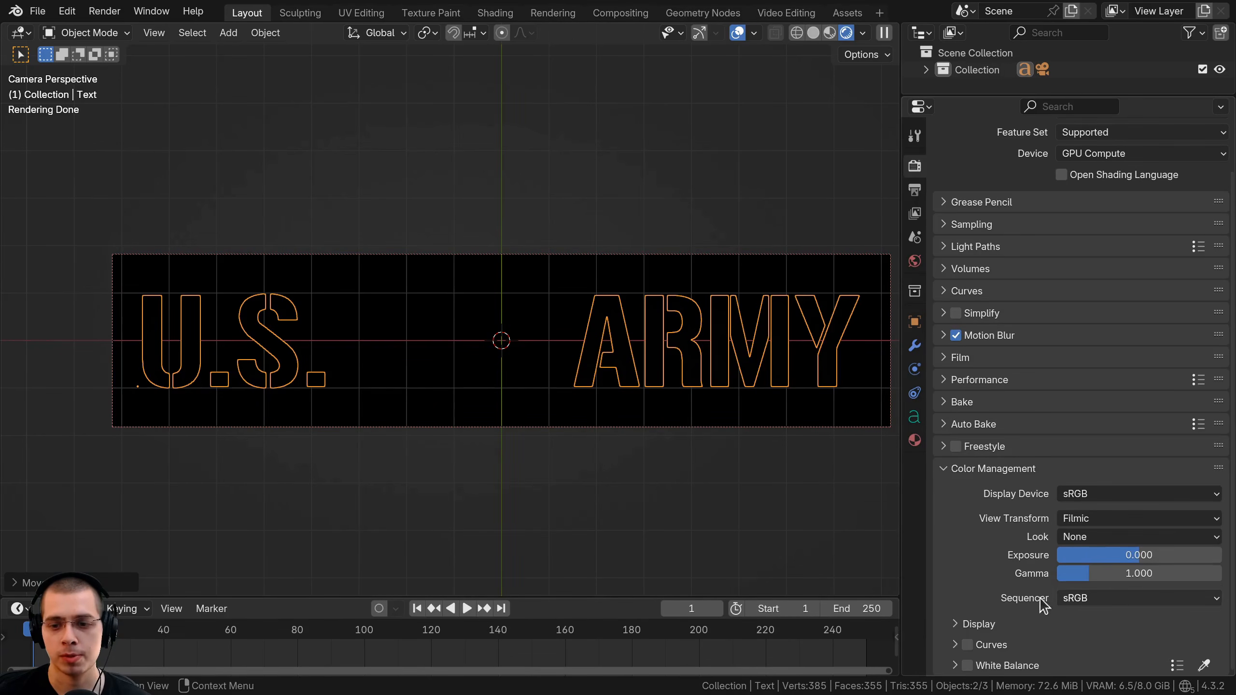
{"action": "left_click", "coordinate": [1107, 520]}
{"action": "left_click", "coordinate": [1101, 538]}
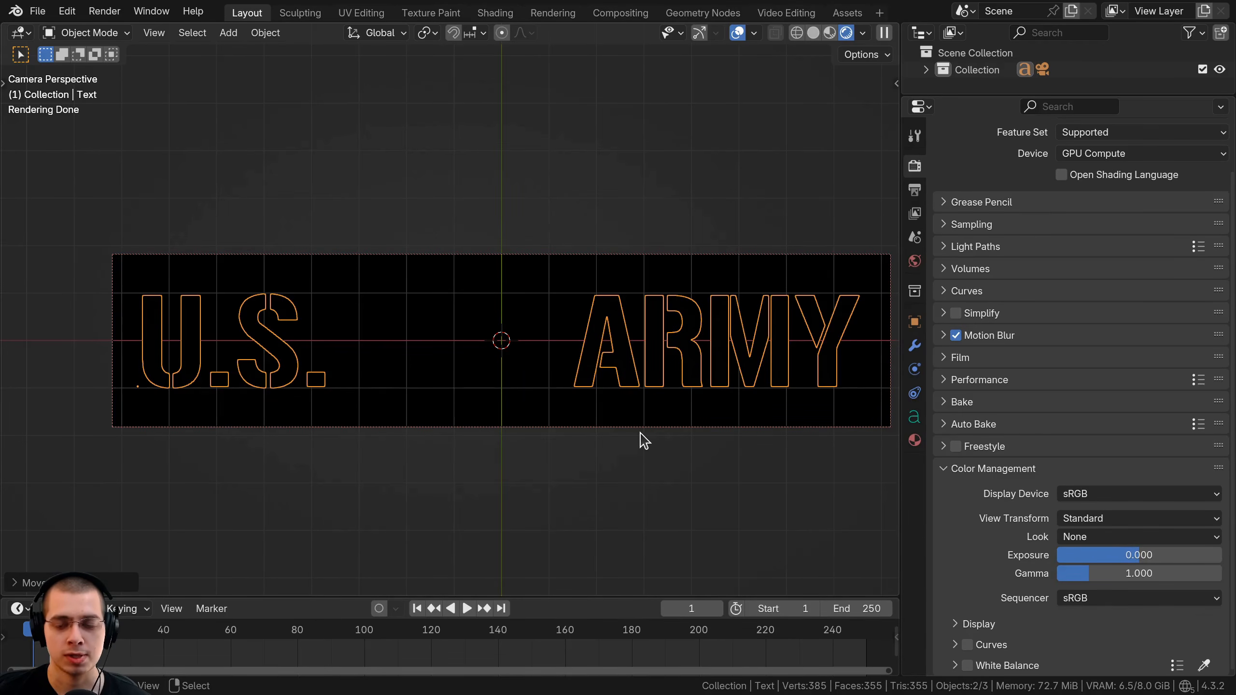
{"action": "left_click", "coordinate": [964, 358]}
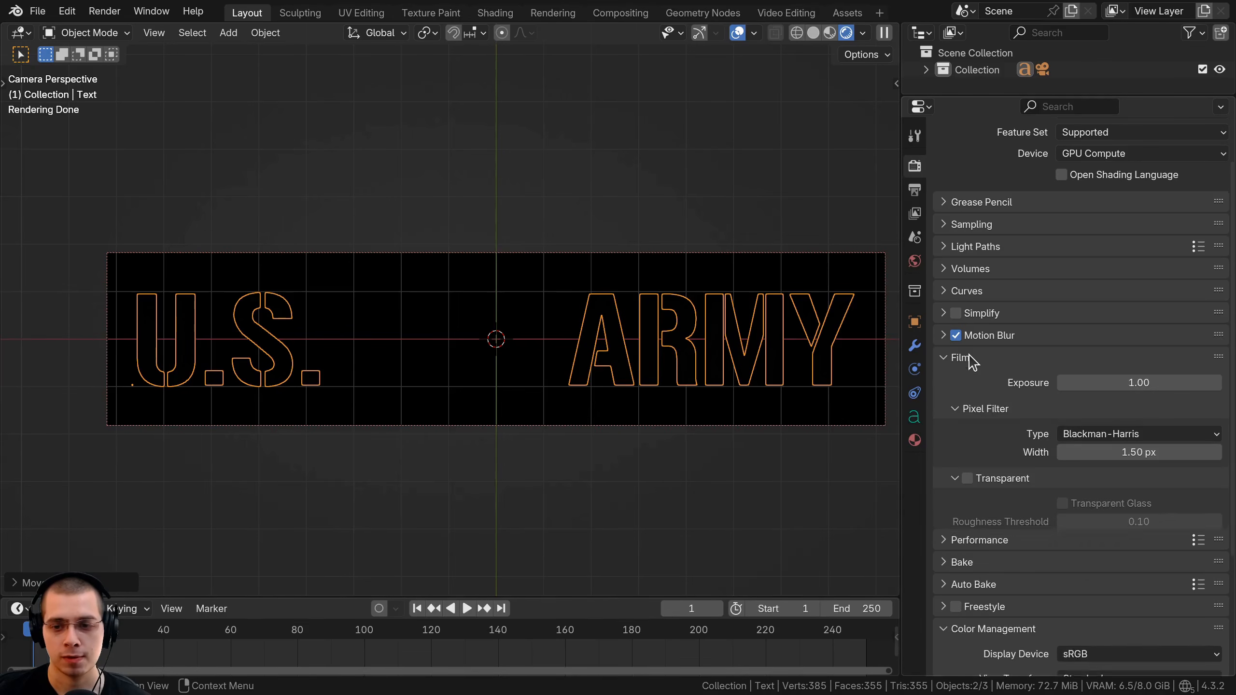
{"action": "left_click", "coordinate": [968, 478]}
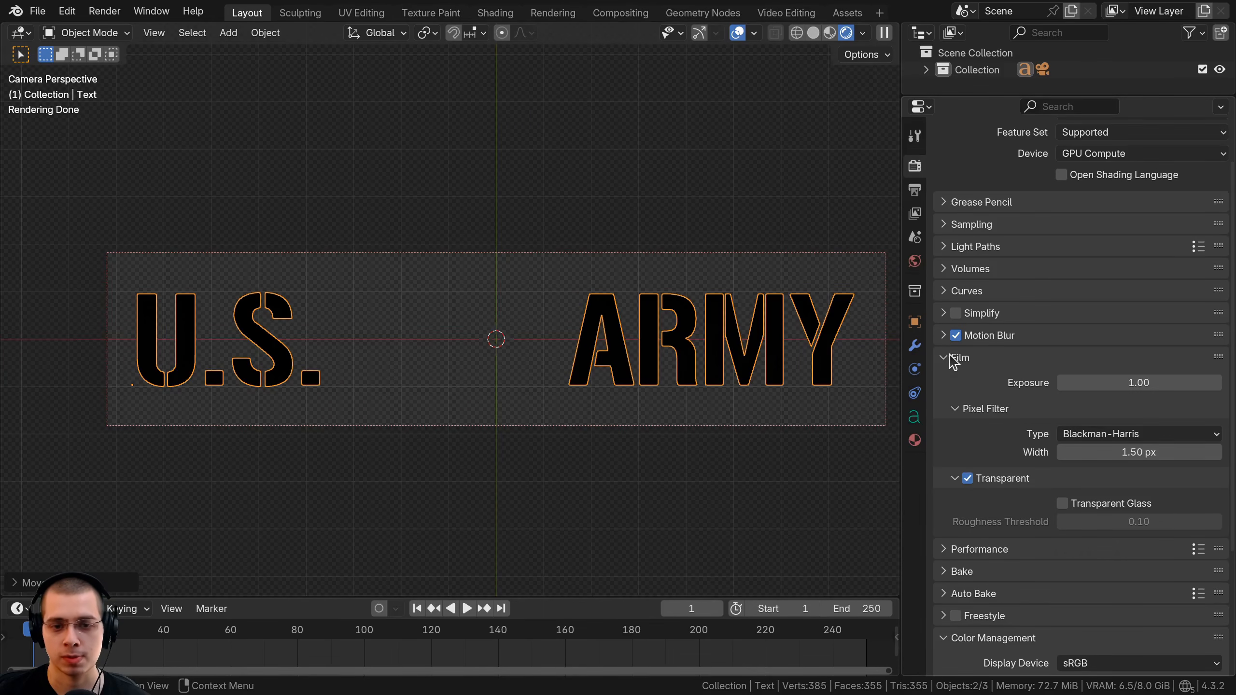
{"action": "left_click", "coordinate": [951, 362]}
{"action": "scroll", "coordinate": [447, 388], "scroll_direction": "down", "scroll_amount": 1, "text": "ctrl"}
Give the text a new Emission material with a pure black colour.
{"action": "left_click", "coordinate": [915, 441]}
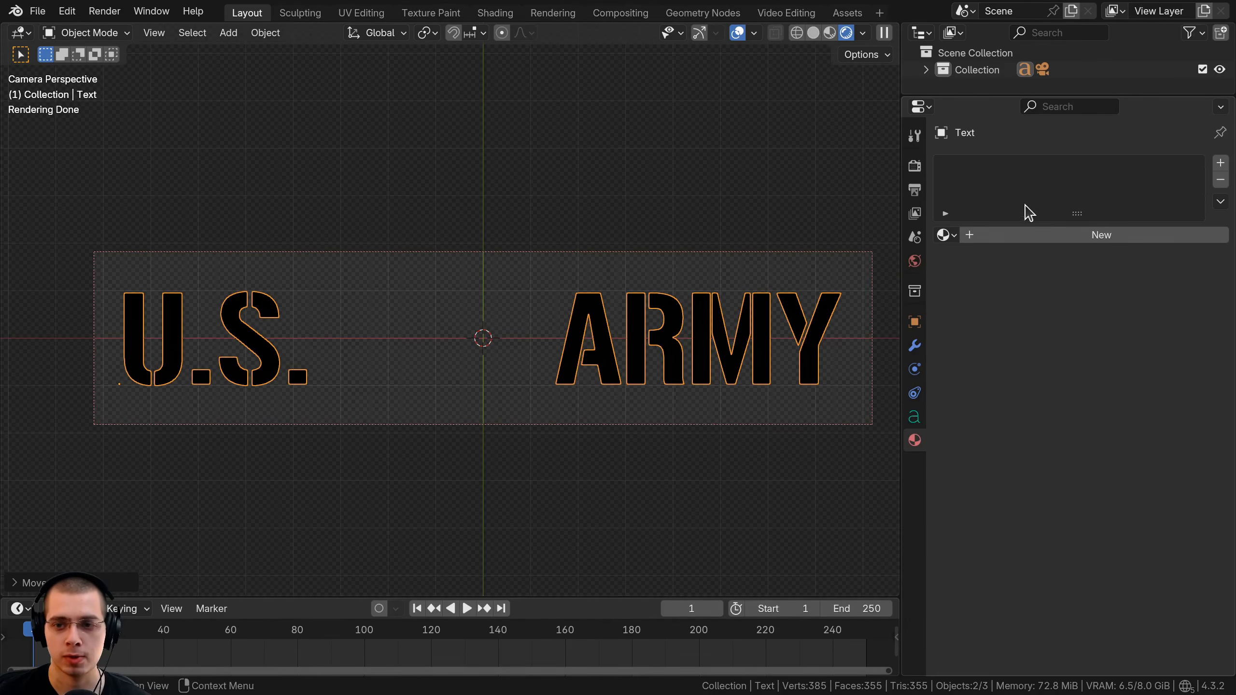
{"action": "left_click", "coordinate": [1052, 235]}
{"action": "left_click", "coordinate": [1103, 310]}
{"action": "left_click", "coordinate": [986, 394]}
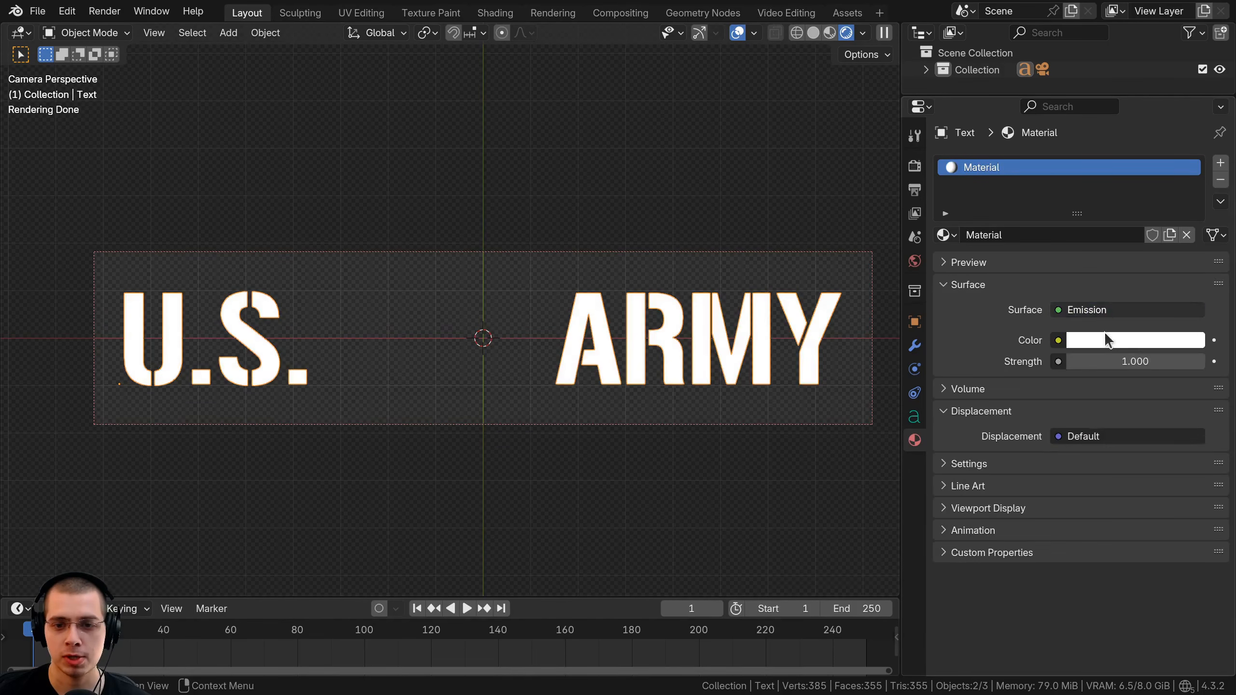
{"action": "left_click", "coordinate": [1118, 343]}
{"action": "left_click_drag", "start_coordinate": [1194, 85], "coordinate": [1192, 200]}
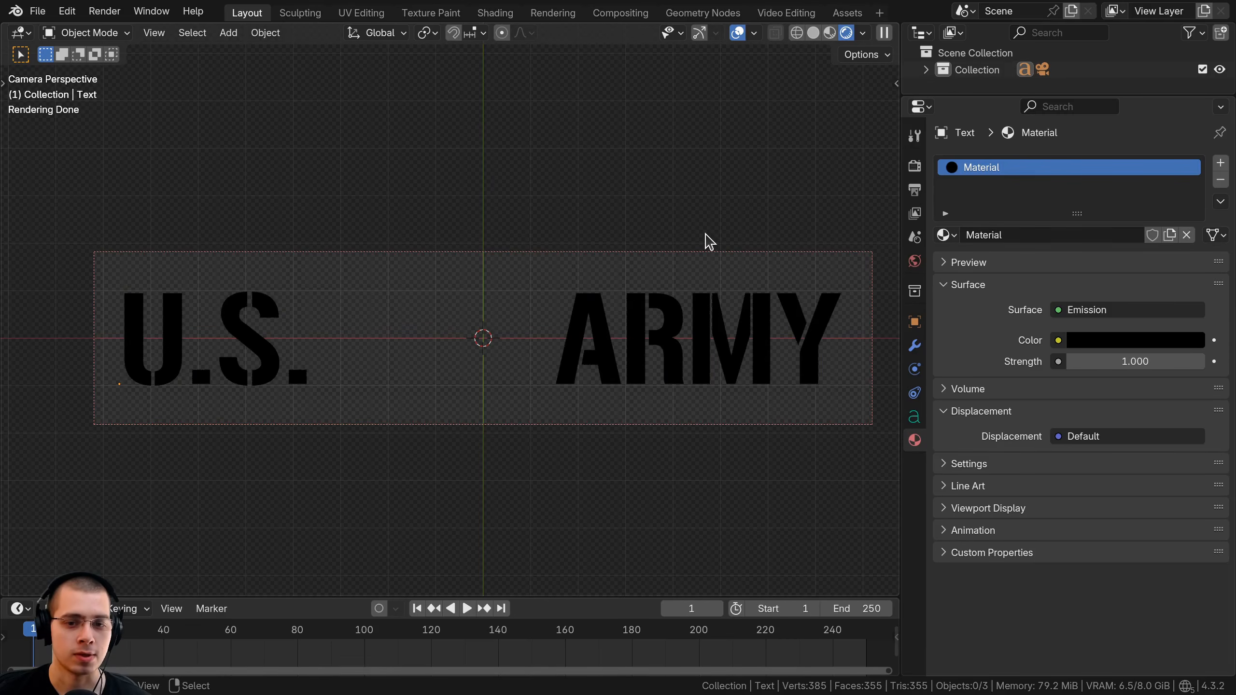
Save the scene as US Army.blend in the Texture Files folder.
{"action": "left_click", "coordinate": [37, 11]}
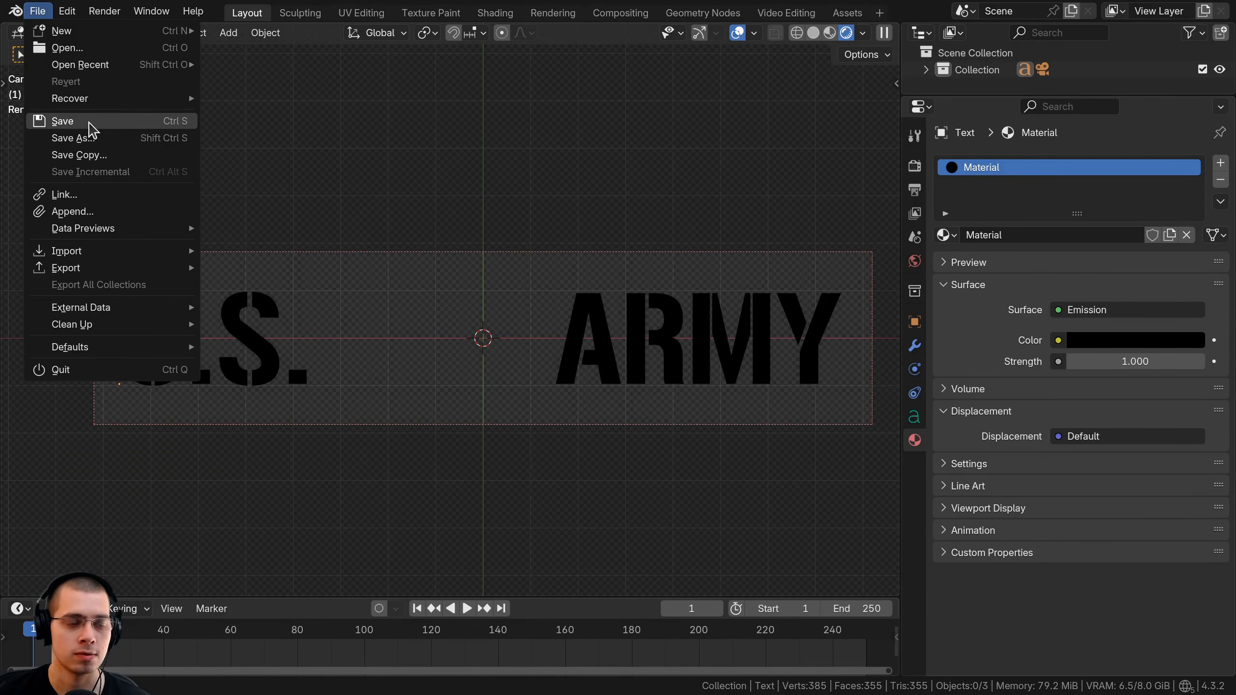
{"action": "left_click", "coordinate": [64, 121]}
{"action": "type", "text": "US Army"}
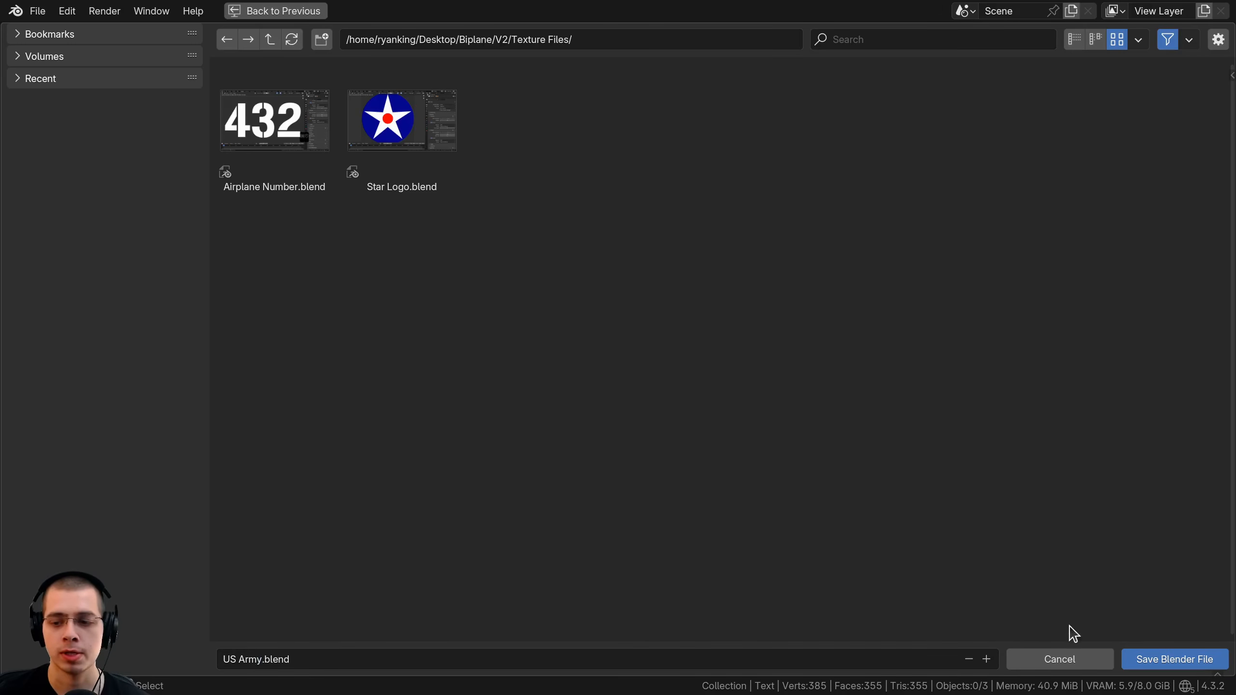
{"action": "left_click", "coordinate": [1137, 661]}
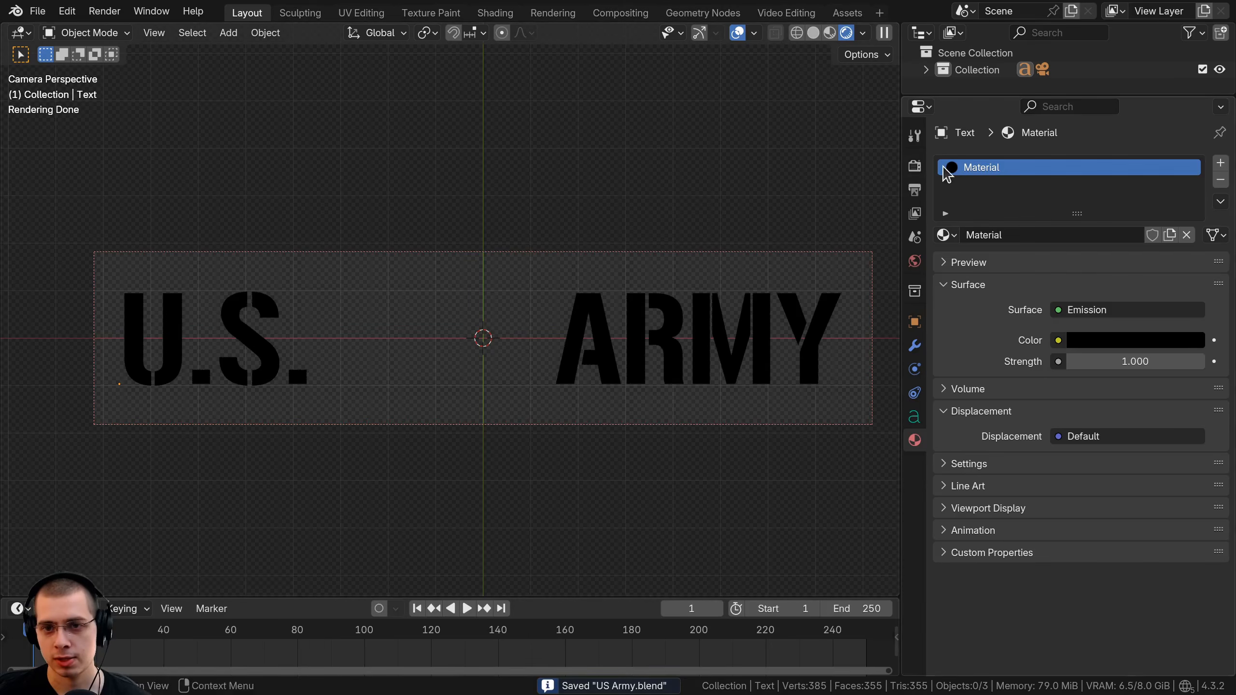
{"action": "left_click", "coordinate": [911, 167]}
Enable Render Denoise under Sampling and render the frame with F12.
{"action": "left_click", "coordinate": [972, 277]}
{"action": "scroll", "coordinate": [1003, 302], "scroll_direction": "down", "scroll_amount": 5}
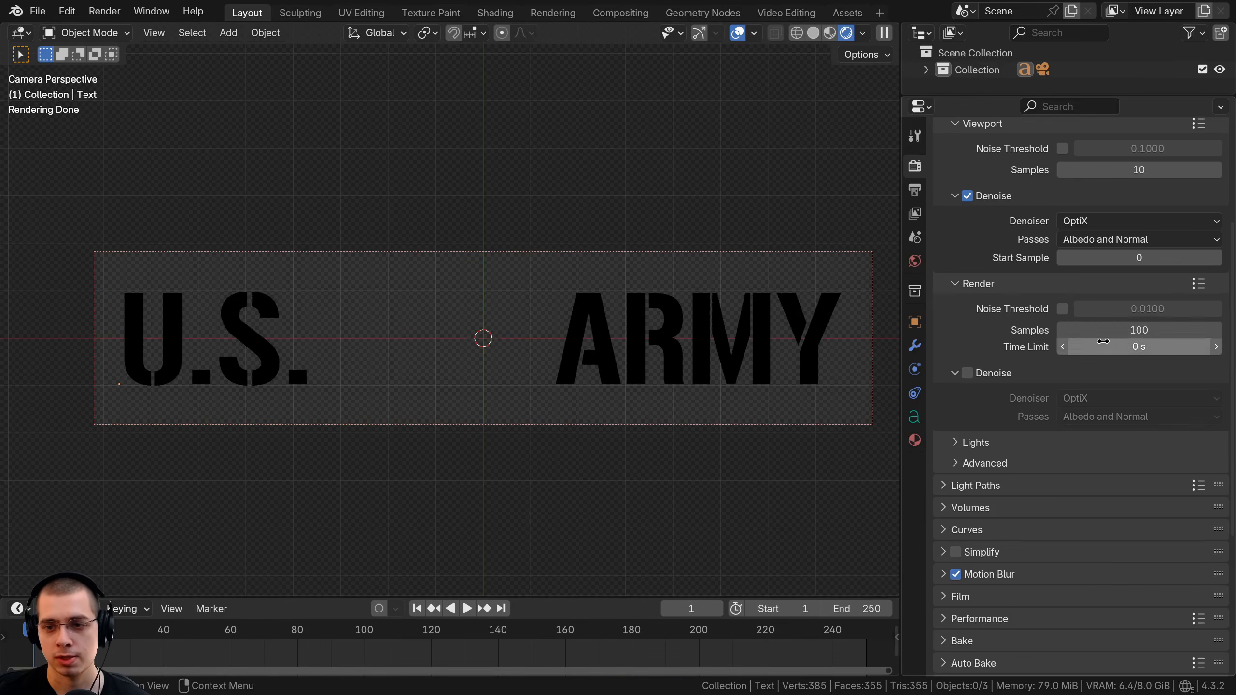
{"action": "left_click", "coordinate": [967, 373]}
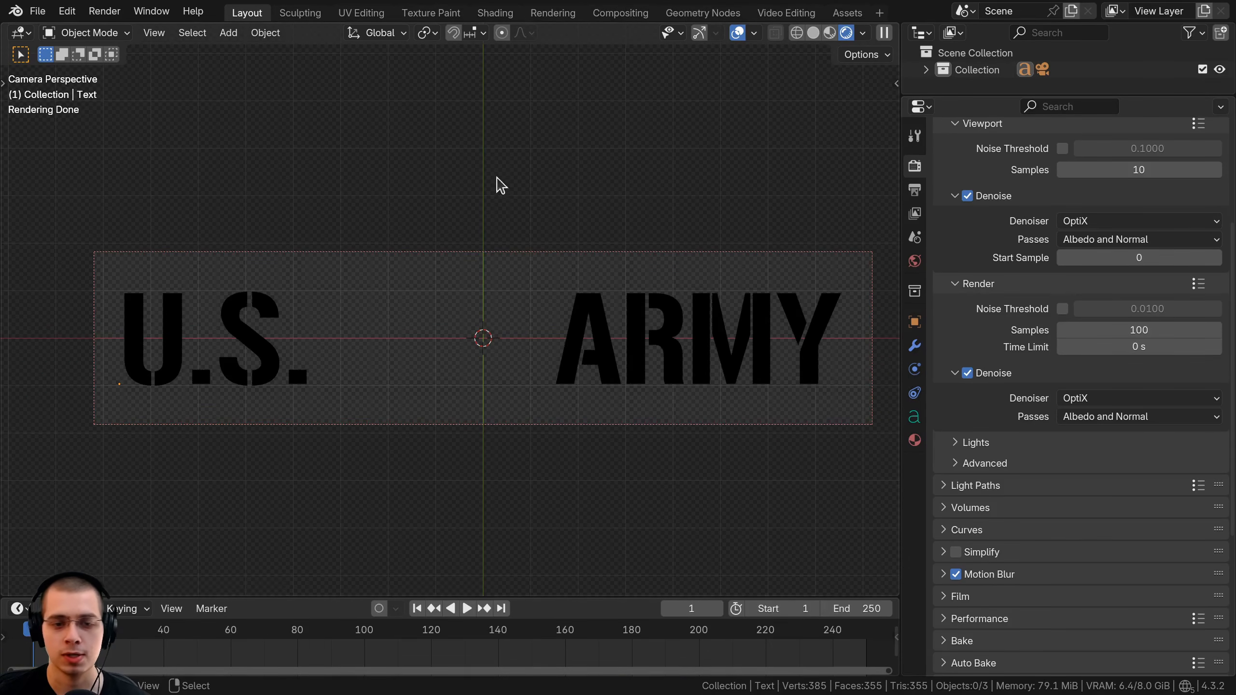
{"action": "key", "text": "F12"}
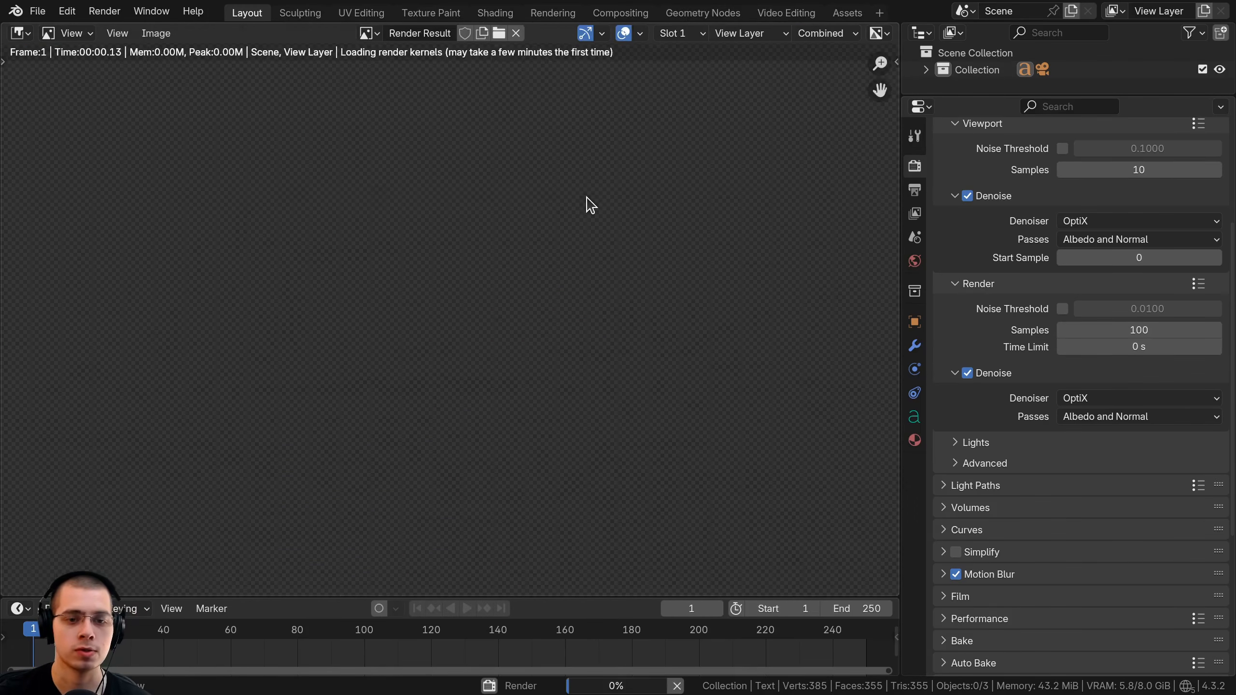
{"action": "scroll", "coordinate": [623, 257], "scroll_direction": "down", "scroll_amount": 2}
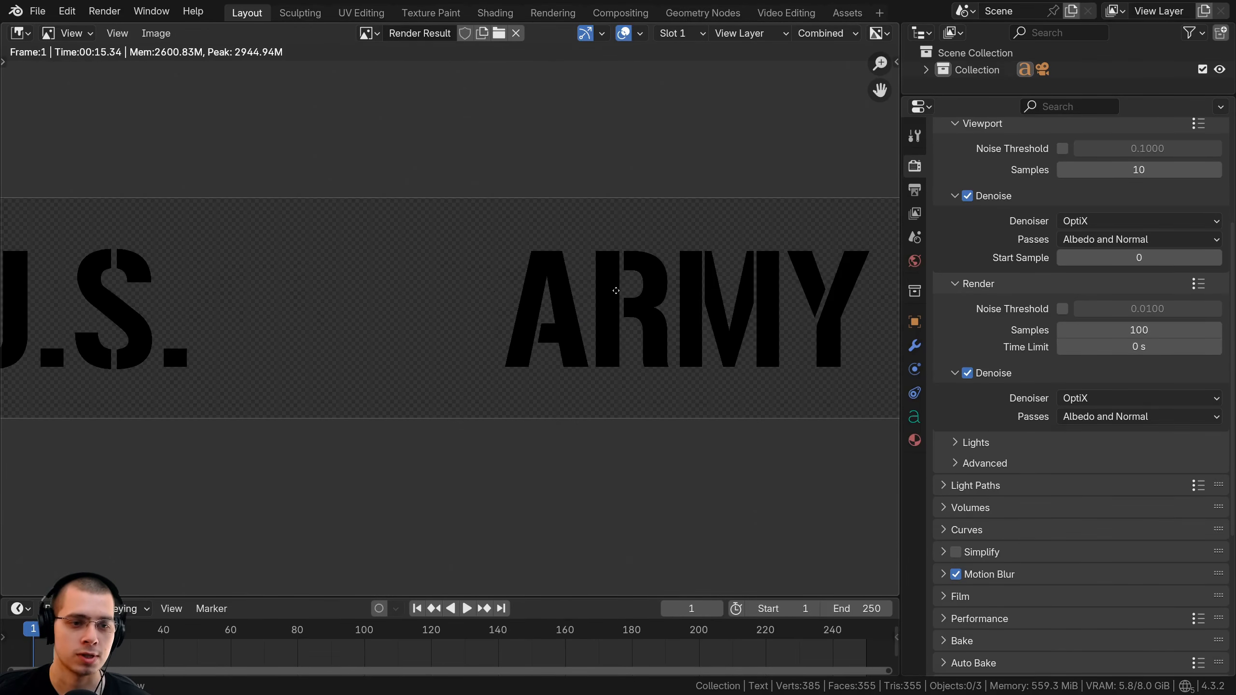
{"action": "middle_click_drag", "start_coordinate": [362, 287], "coordinate": [497, 290]}
{"action": "scroll", "coordinate": [311, 292], "scroll_direction": "up", "scroll_amount": 2}
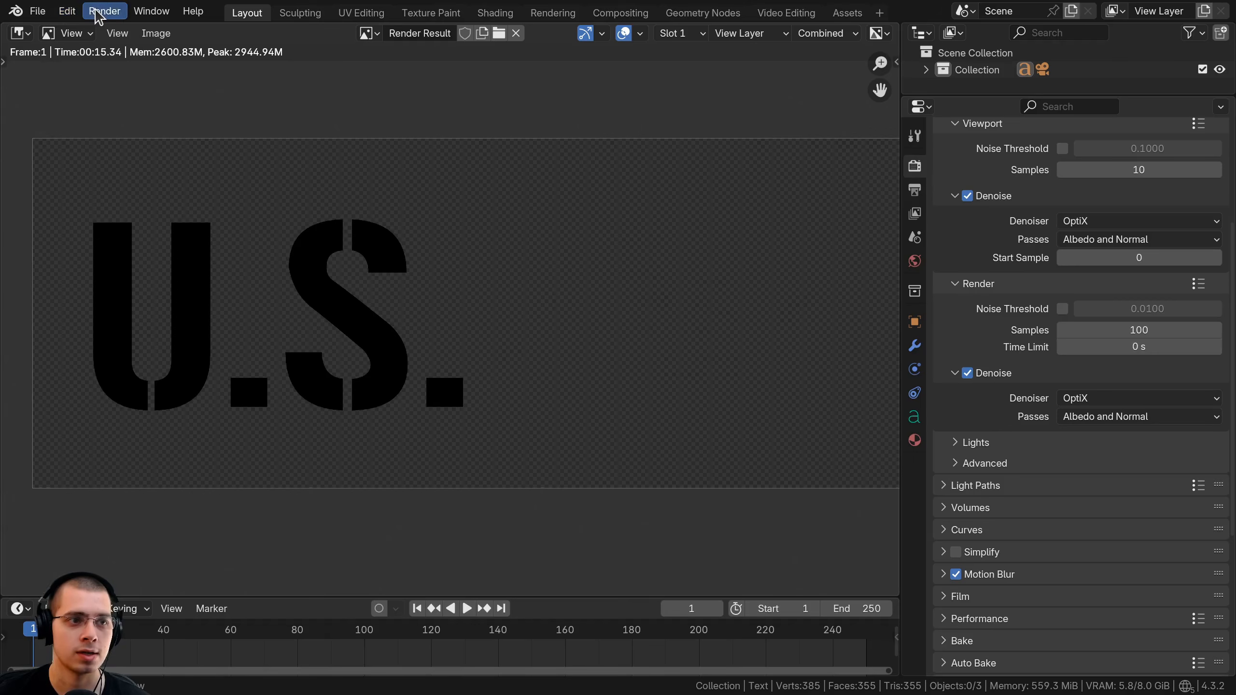
Save the render as US ARMY.png with RGBA colour.
{"action": "left_click", "coordinate": [156, 32]}
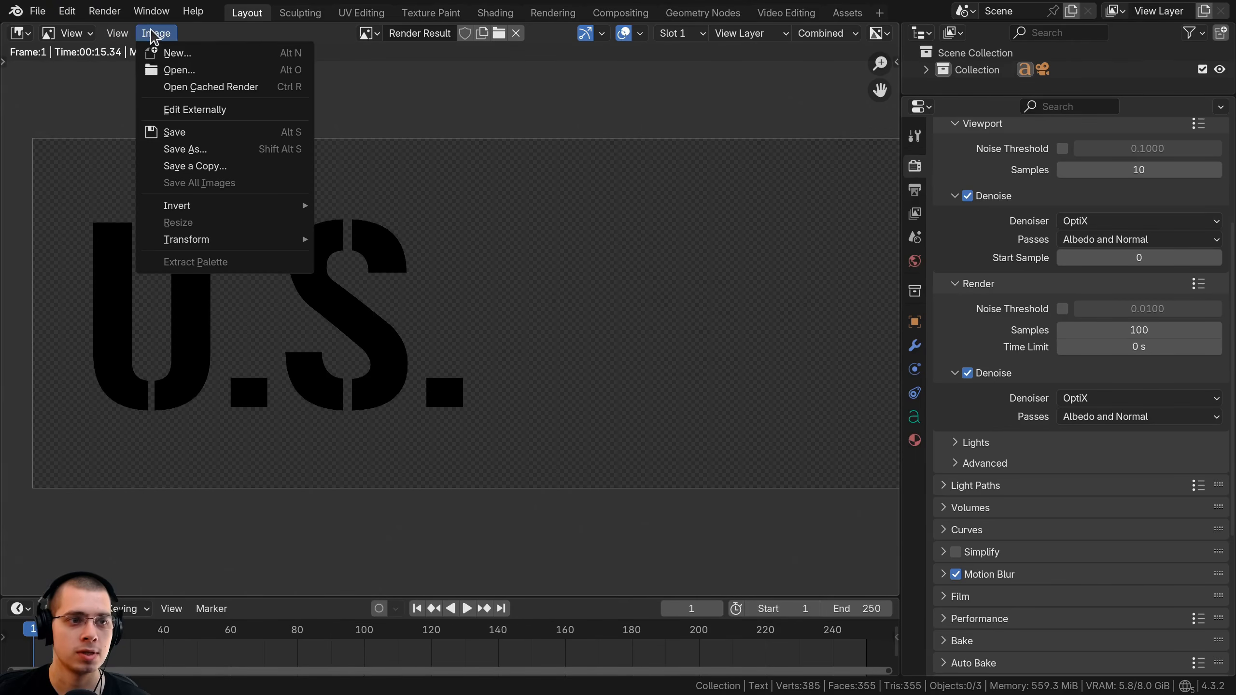
{"action": "left_click", "coordinate": [204, 136]}
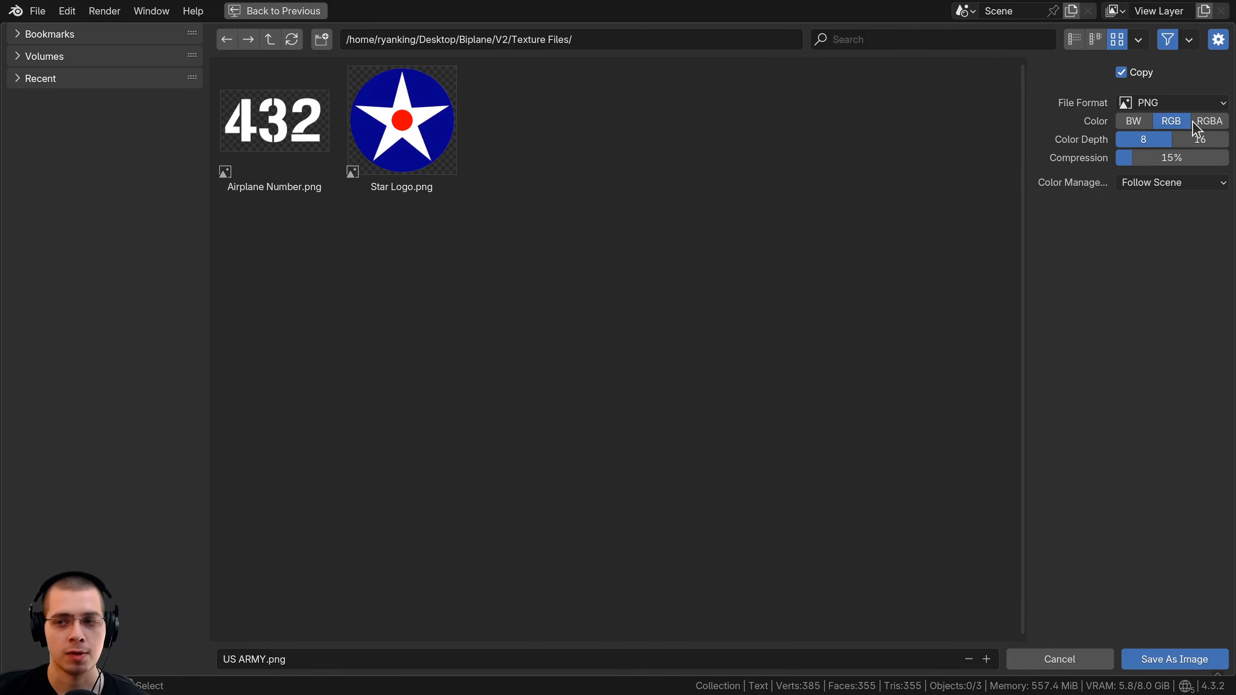
{"action": "left_click", "coordinate": [1207, 123]}
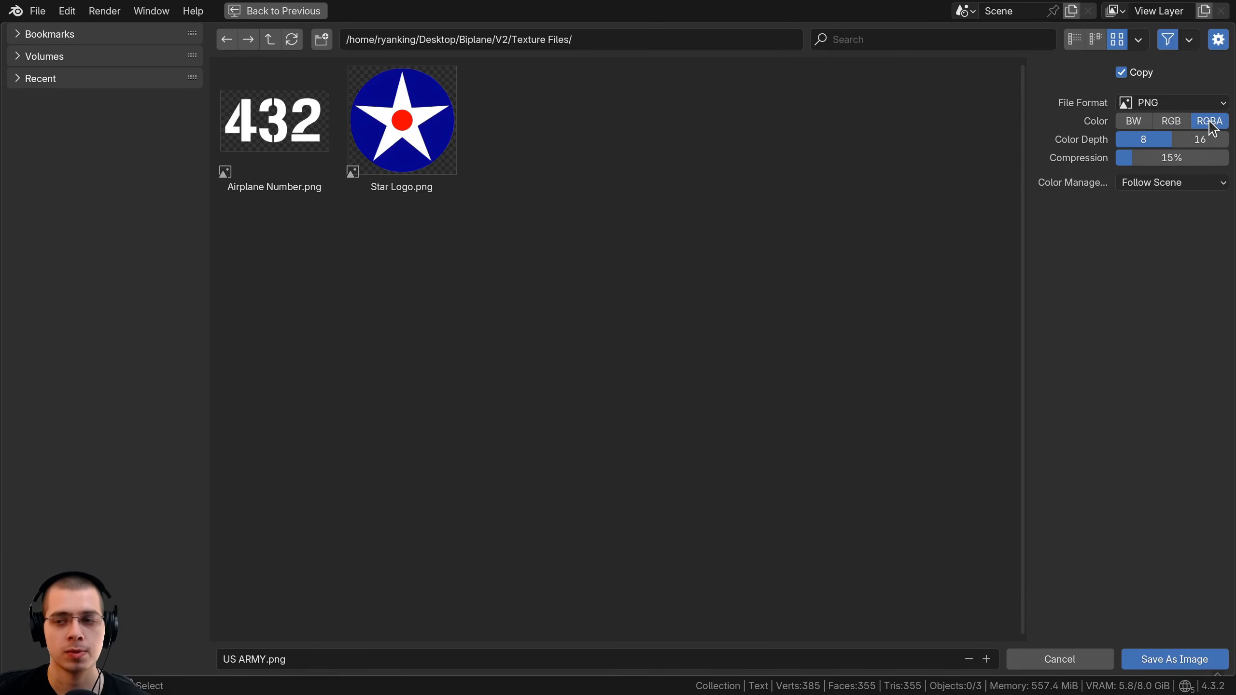
{"action": "left_click", "coordinate": [1180, 668]}
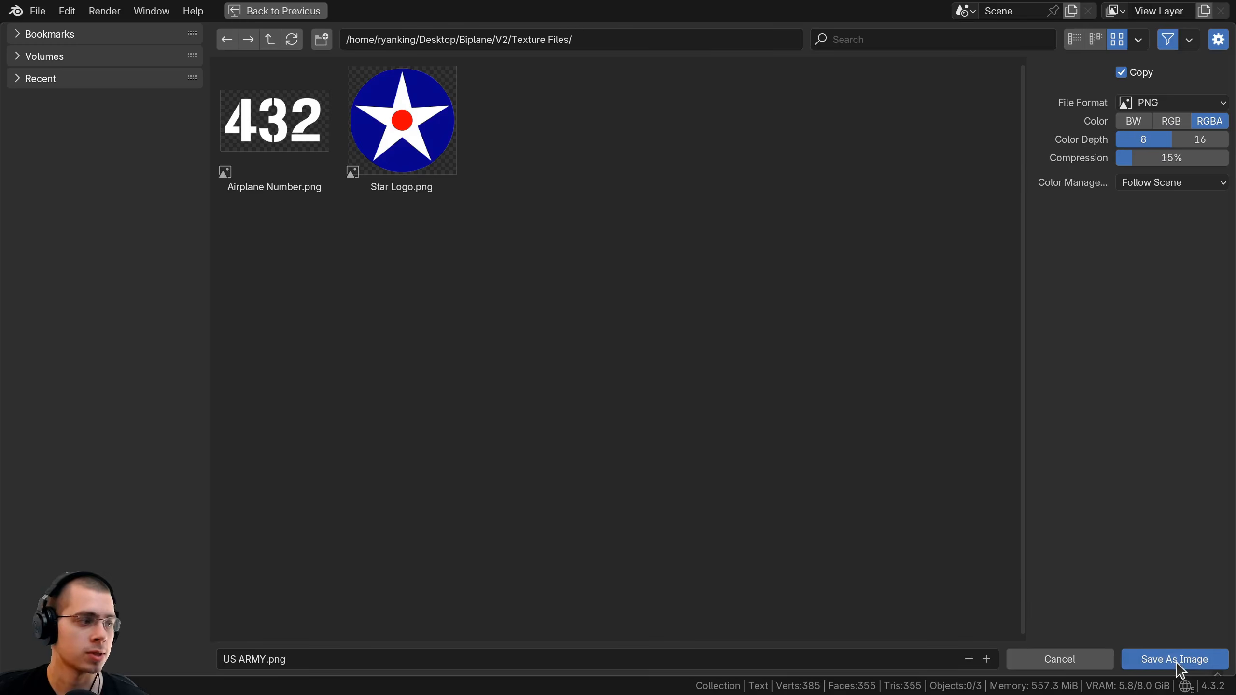
Save the file and add an Image Texture node beside the Star Logo frame.
{"action": "key", "text": "ctrl+s"}
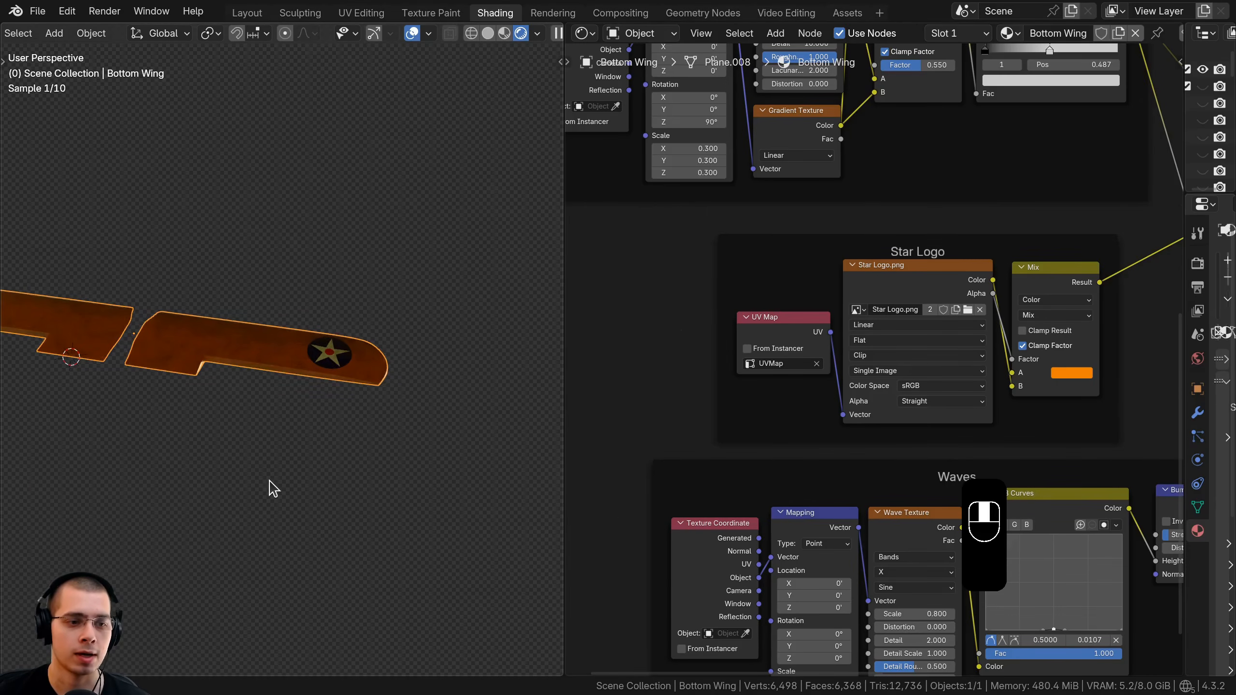
{"action": "scroll", "coordinate": [717, 436], "scroll_direction": "down", "scroll_amount": 7}
{"action": "middle_click_drag", "start_coordinate": [880, 343], "coordinate": [839, 478]}
{"action": "middle_click_drag", "start_coordinate": [696, 347], "coordinate": [875, 123]}
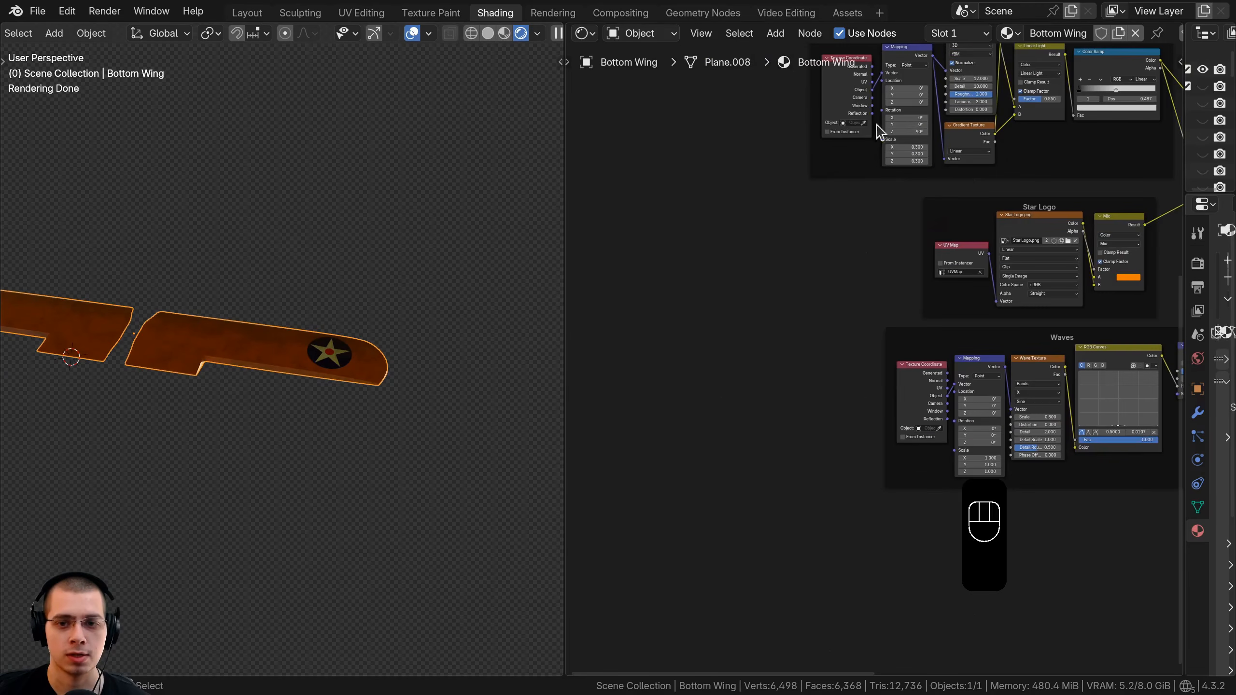
{"action": "key", "text": "shift+a"}
{"action": "type", "text": "img"}
{"action": "key", "text": "Return"}
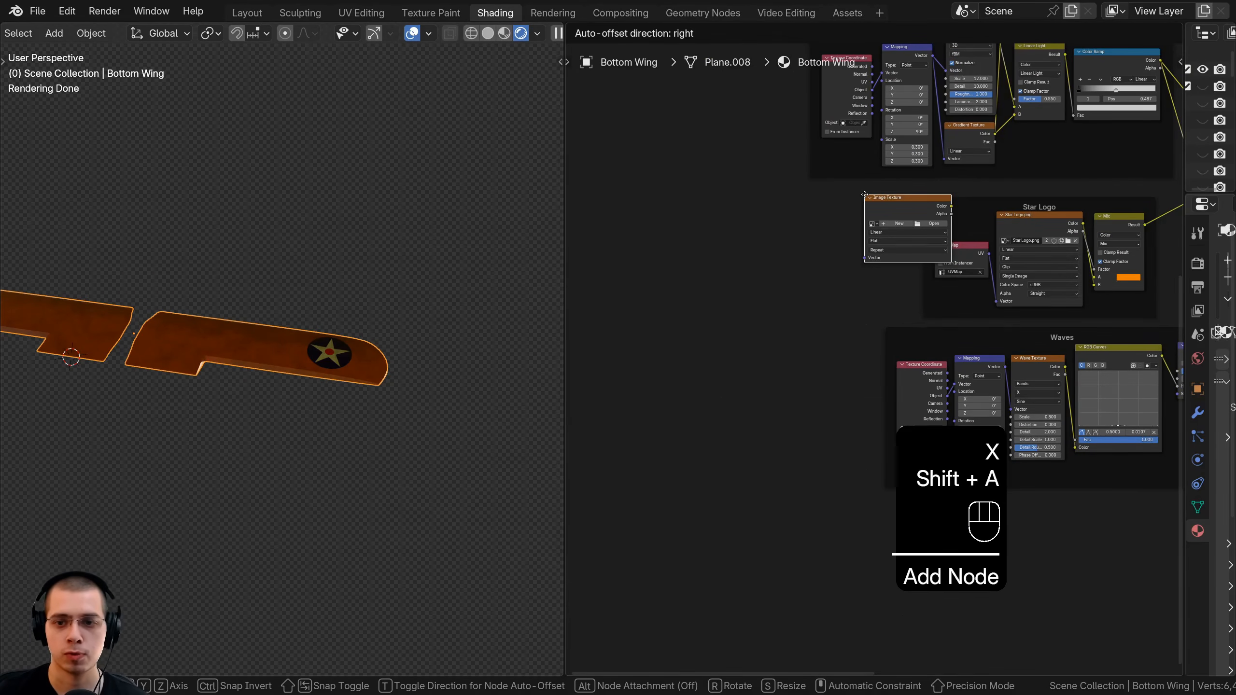
{"action": "left_click", "coordinate": [737, 231]}
{"action": "scroll", "coordinate": [765, 361], "scroll_direction": "up", "scroll_amount": 12}
{"action": "middle_click_drag", "start_coordinate": [769, 285], "coordinate": [969, 332]}
{"action": "left_click_drag", "start_coordinate": [859, 281], "coordinate": [875, 285]}
Load US ARMY.png into the node and place it below Star Logo, moving Waves lower.
{"action": "left_click", "coordinate": [931, 321]}
{"action": "left_click", "coordinate": [505, 120]}
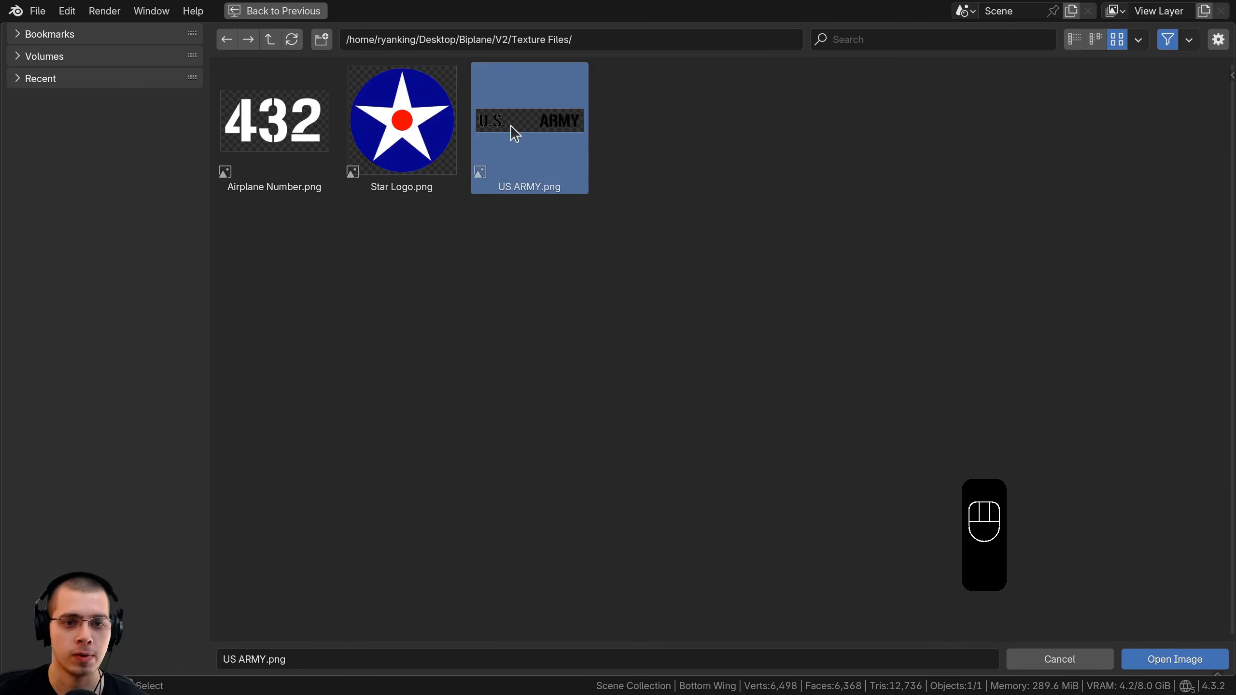
{"action": "left_click", "coordinate": [1153, 661]}
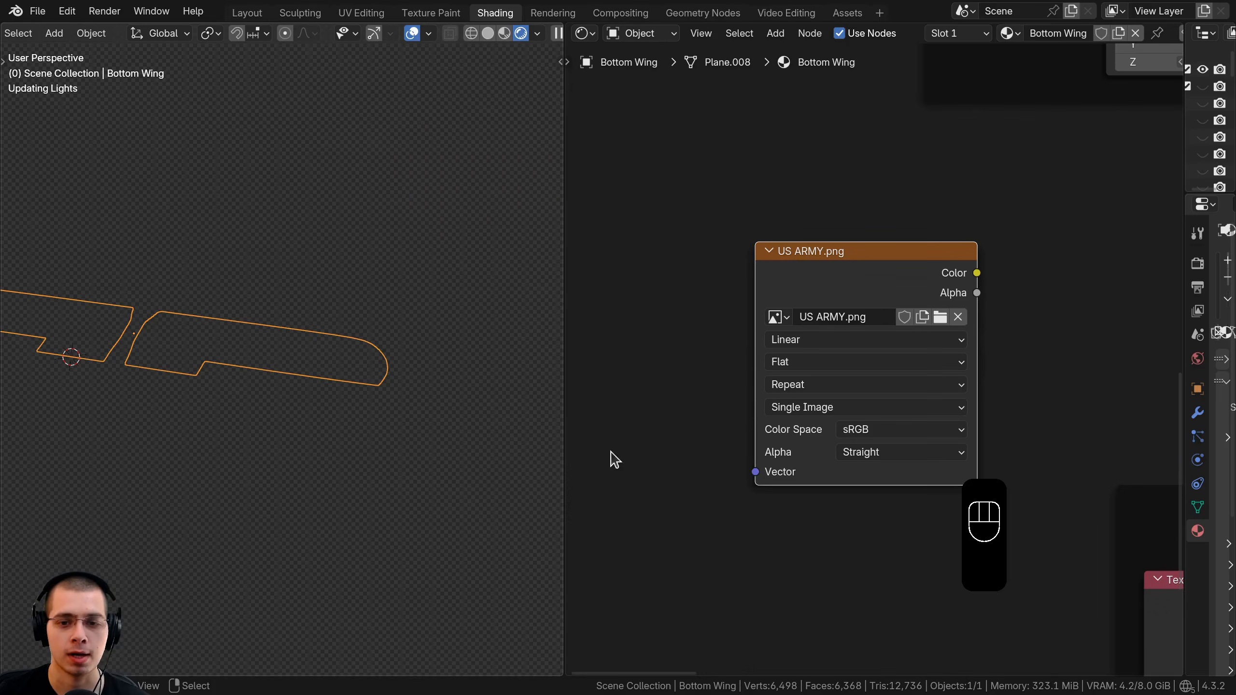
{"action": "scroll", "coordinate": [881, 362], "scroll_direction": "down", "scroll_amount": 7}
{"action": "scroll", "coordinate": [1002, 375], "scroll_direction": "down", "scroll_amount": 5}
{"action": "middle_click_drag", "start_coordinate": [1028, 404], "coordinate": [682, 318]}
{"action": "left_click_drag", "start_coordinate": [830, 342], "coordinate": [842, 471]}
{"action": "middle_click_drag", "start_coordinate": [656, 334], "coordinate": [716, 347]}
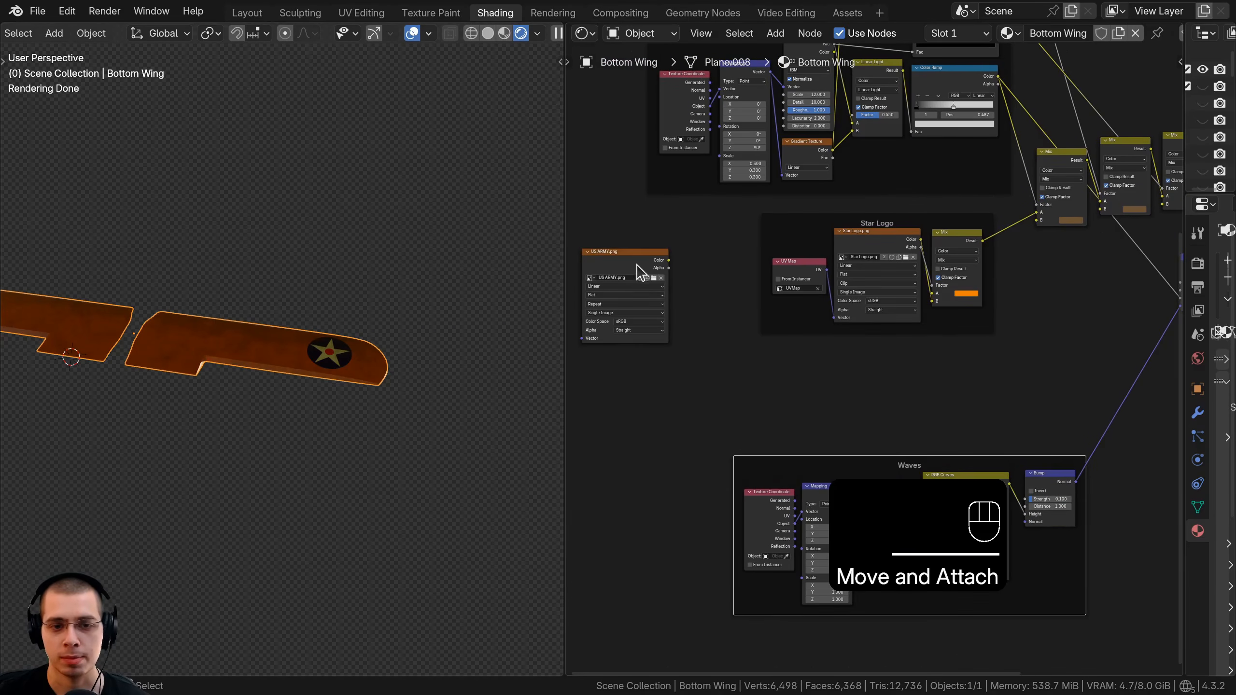
{"action": "left_click_drag", "start_coordinate": [642, 273], "coordinate": [845, 365]}
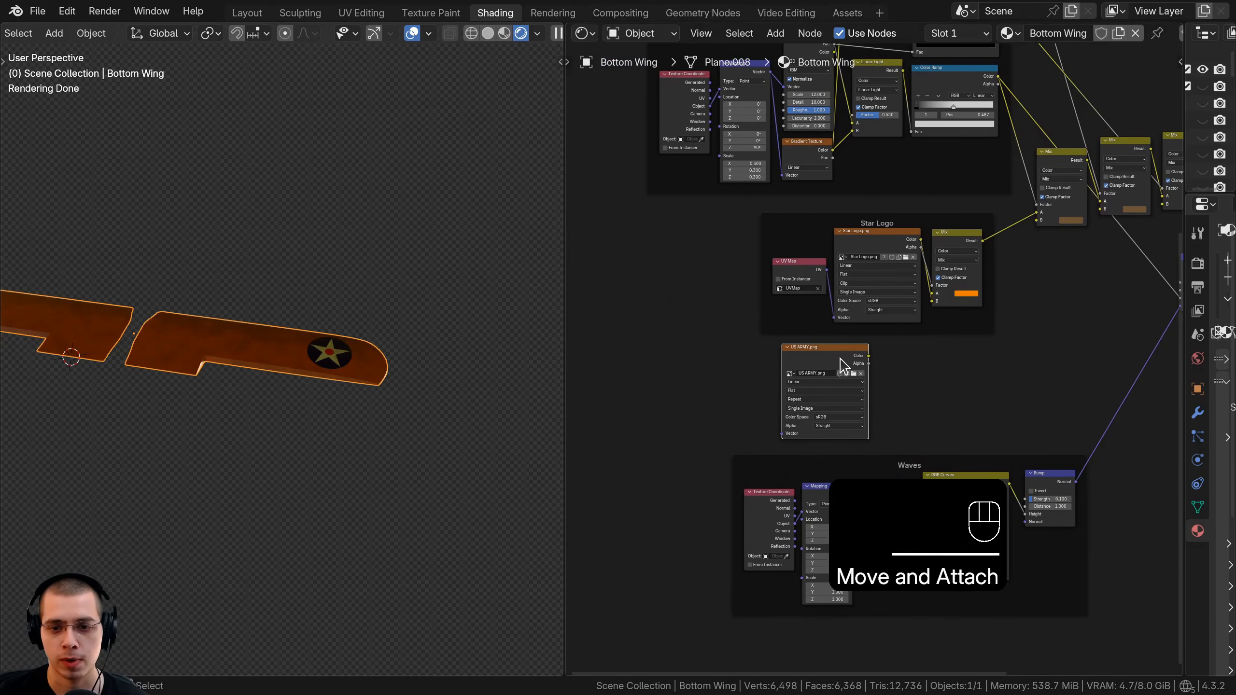
Add a UV Map node and link its UV output to the texture's Vector input.
{"action": "scroll", "coordinate": [787, 345], "scroll_direction": "up", "scroll_amount": 7}
{"action": "middle_click_drag", "start_coordinate": [869, 367], "coordinate": [874, 339]}
{"action": "key", "text": "shift+a"}
{"action": "left_click", "coordinate": [639, 237]}
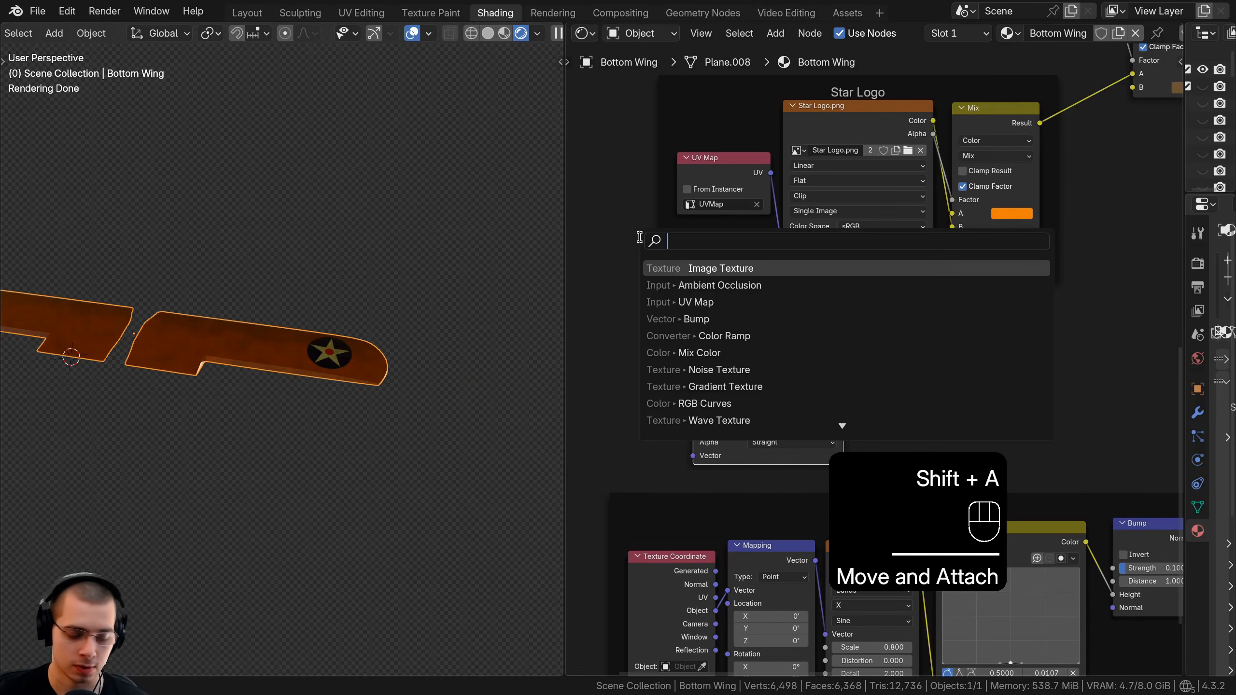
{"action": "type", "text": "uv"}
{"action": "key", "text": "Return"}
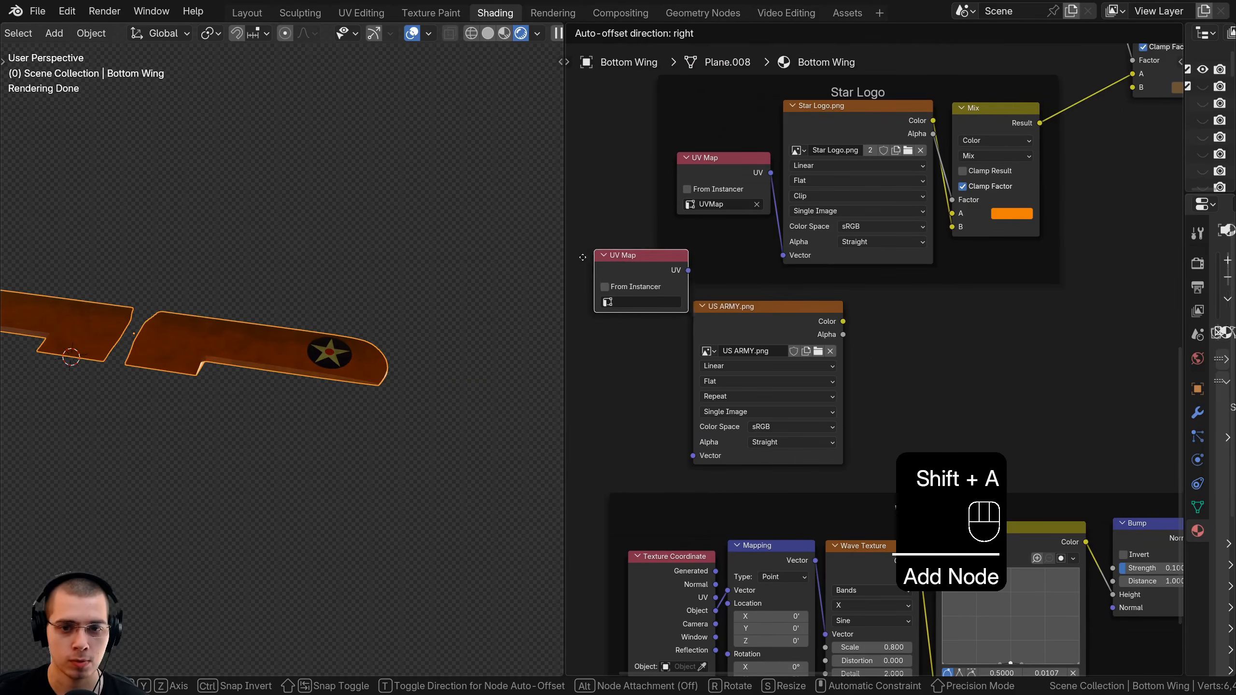
{"action": "left_click", "coordinate": [592, 336]}
{"action": "scroll", "coordinate": [720, 308], "scroll_direction": "up", "scroll_amount": 2}
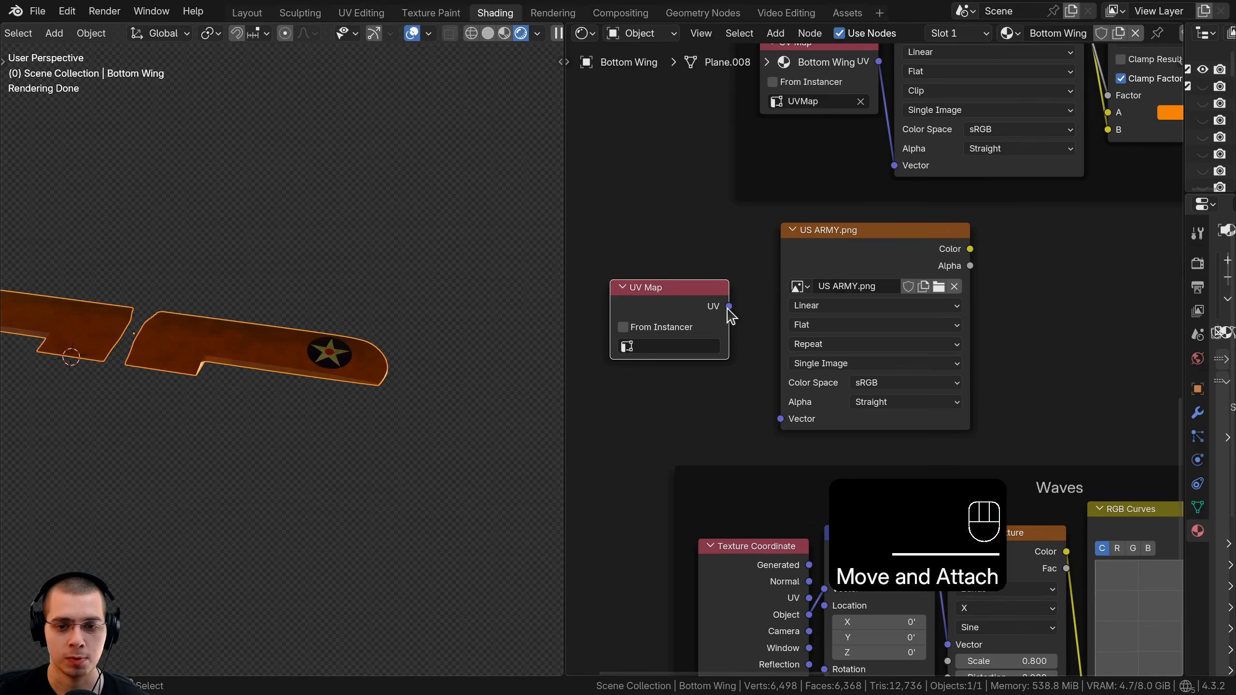
{"action": "left_click_drag", "start_coordinate": [729, 306], "coordinate": [782, 419]}
{"action": "left_click_drag", "start_coordinate": [872, 268], "coordinate": [881, 269]}
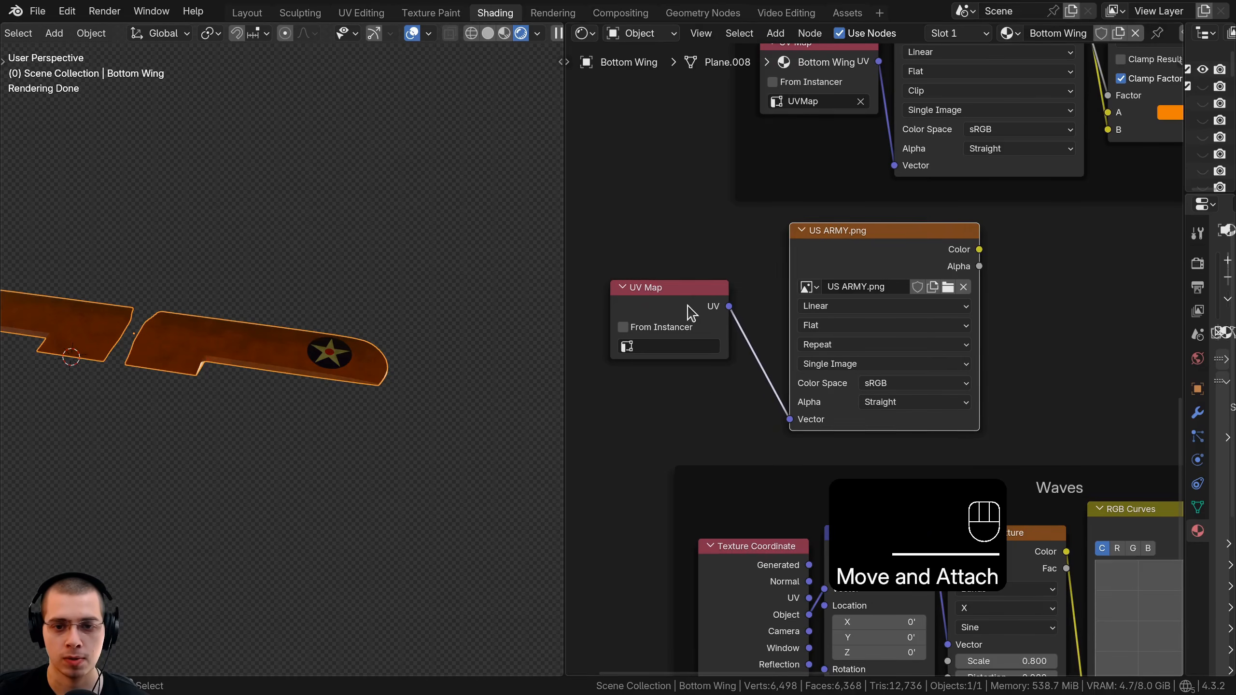
Tidy the UV Map and US ARMY.png node positions and widen the properties area.
{"action": "left_click_drag", "start_coordinate": [688, 306], "coordinate": [718, 311]}
{"action": "left_click_drag", "start_coordinate": [891, 256], "coordinate": [901, 257]}
{"action": "left_click_drag", "start_coordinate": [900, 257], "coordinate": [908, 260]}
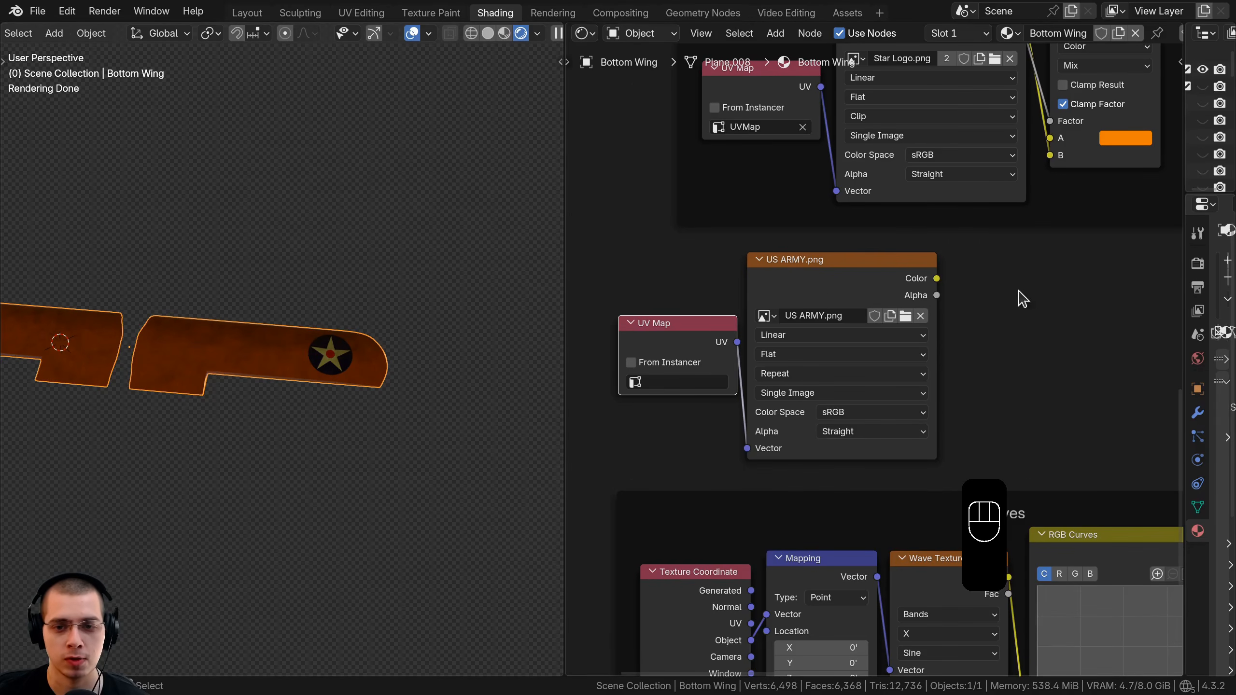
{"action": "left_click_drag", "start_coordinate": [1184, 267], "coordinate": [973, 265]}
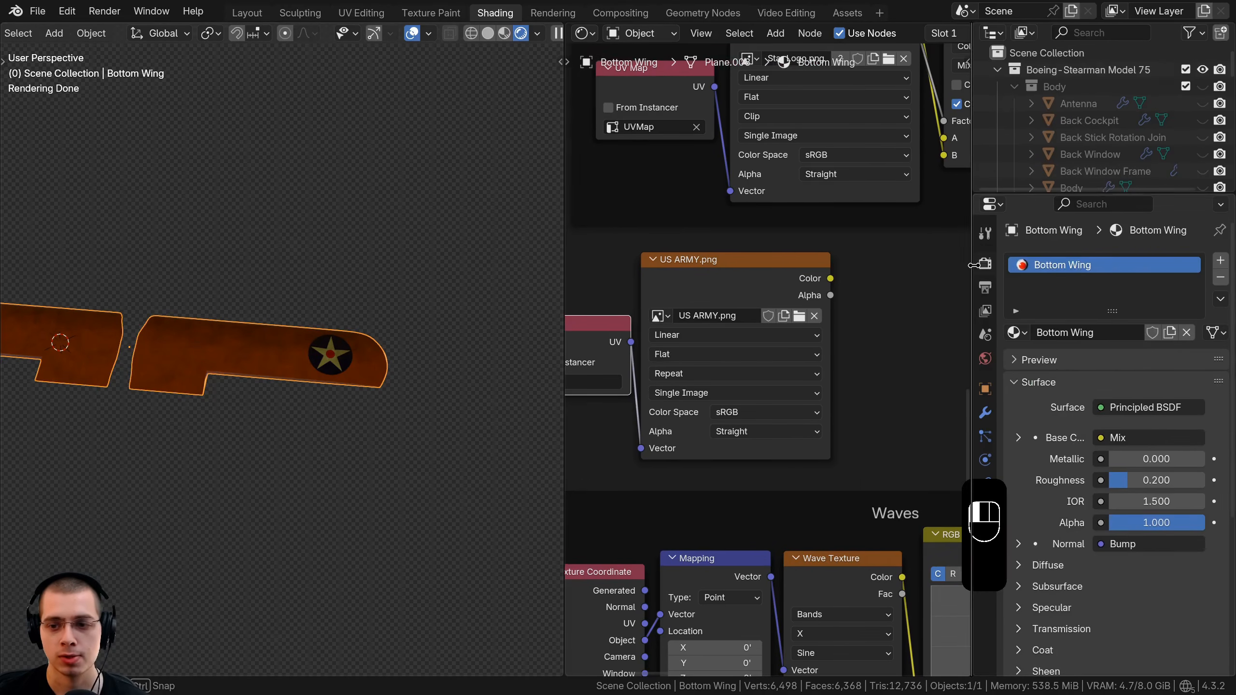
{"action": "scroll", "coordinate": [1011, 420], "scroll_direction": "down", "scroll_amount": 5}
Add a second UV map to the wing, name it US ARMY, and make it render-active.
{"action": "left_click", "coordinate": [987, 503]}
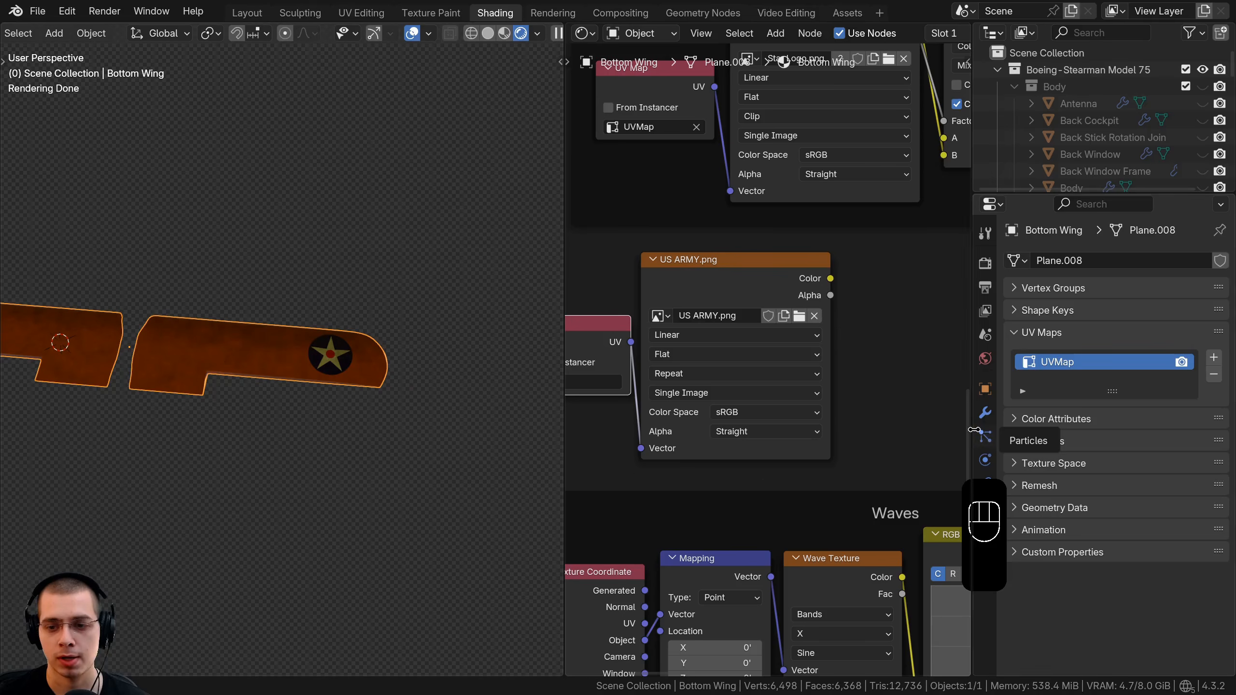
{"action": "left_click_drag", "start_coordinate": [973, 430], "coordinate": [1028, 433]}
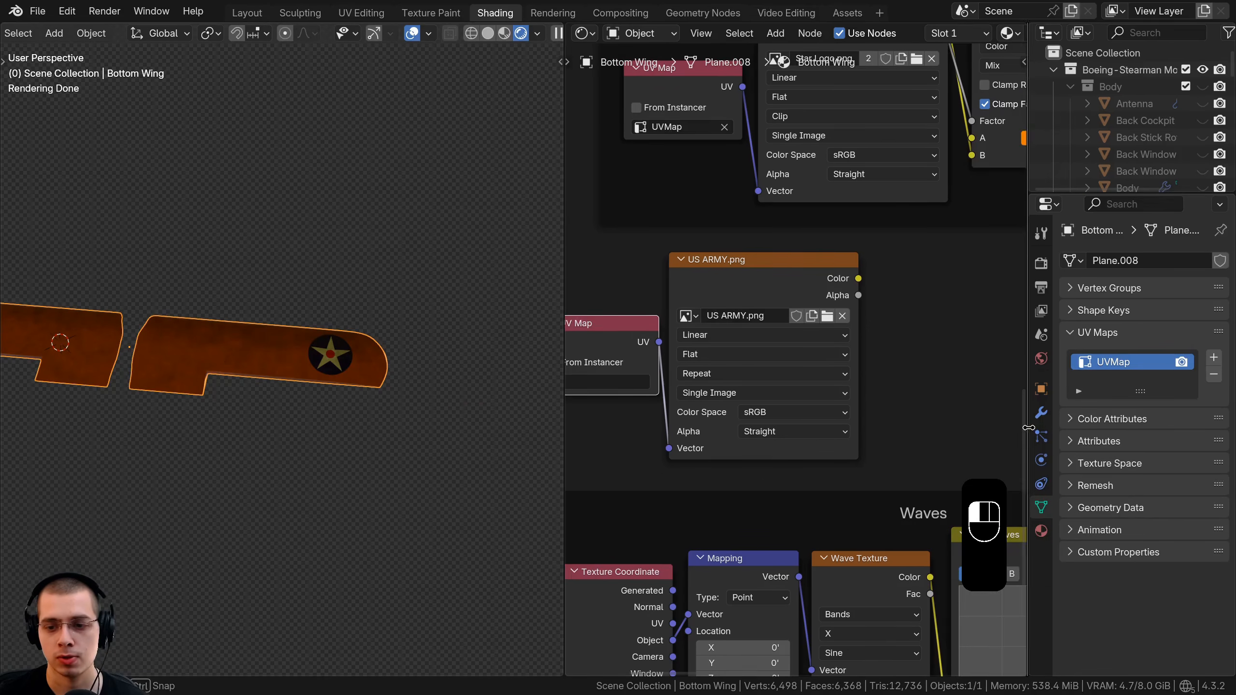
{"action": "left_click", "coordinate": [1215, 359]}
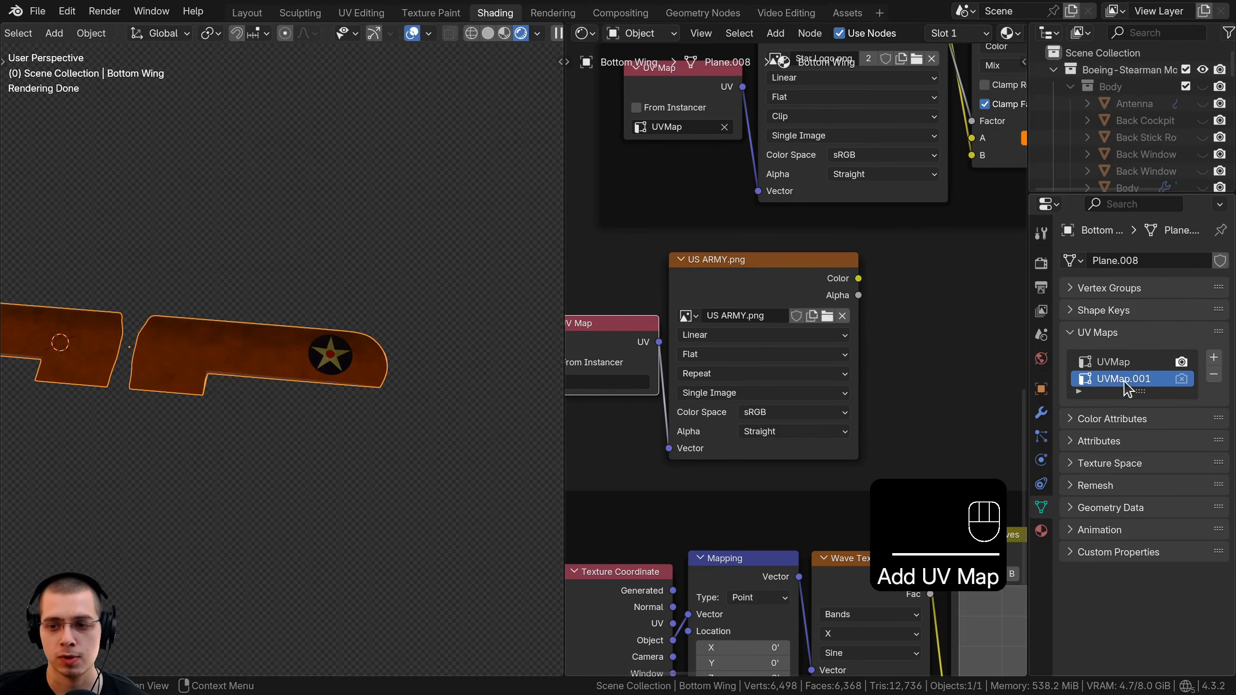
{"action": "double_click", "coordinate": [1150, 374]}
{"action": "type", "text": "US ARMY"}
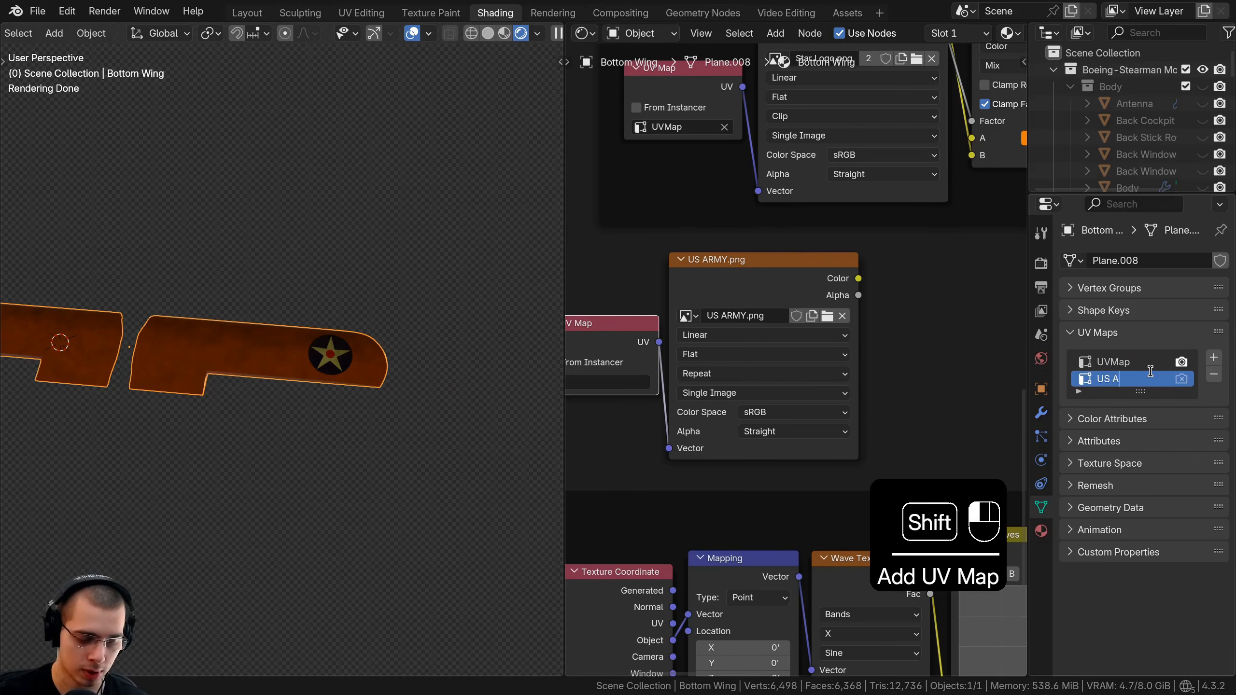
{"action": "key", "text": "Return"}
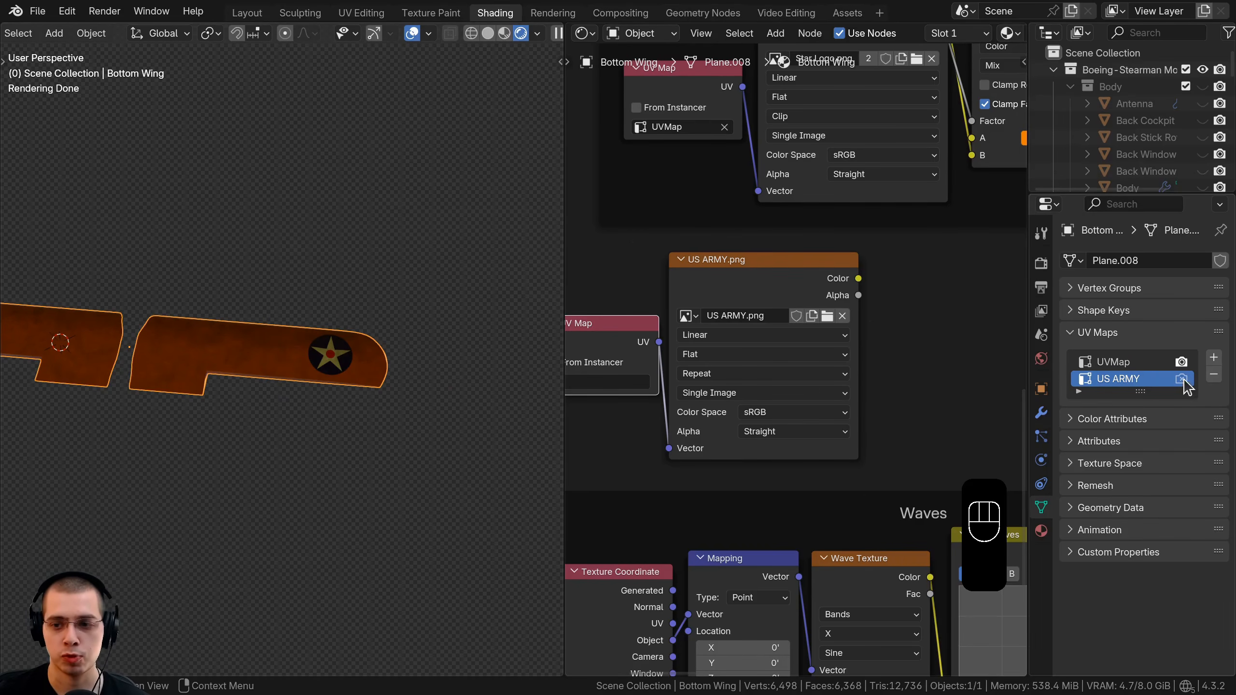
{"action": "left_click", "coordinate": [1182, 379]}
Set the UV Map node to US ARMY and move the node slightly down-left.
{"action": "middle_click_drag", "start_coordinate": [602, 438], "coordinate": [798, 396]}
{"action": "scroll", "coordinate": [779, 360], "scroll_direction": "up", "scroll_amount": 2}
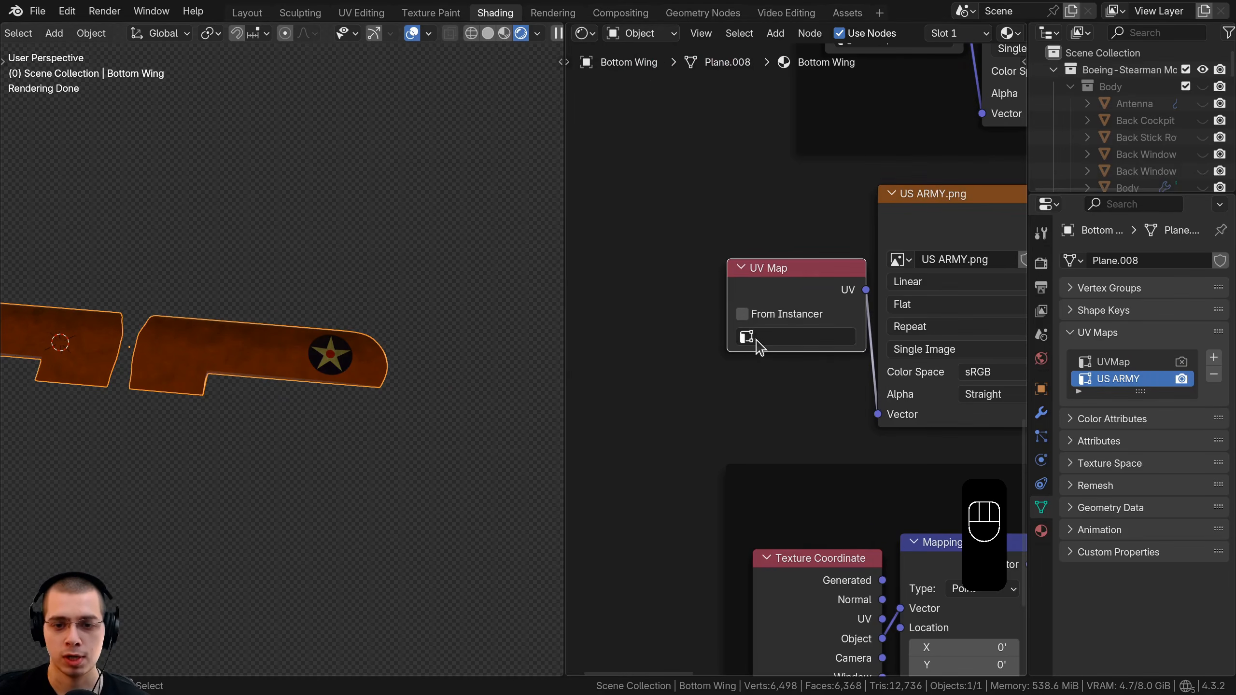
{"action": "left_click", "coordinate": [758, 338]}
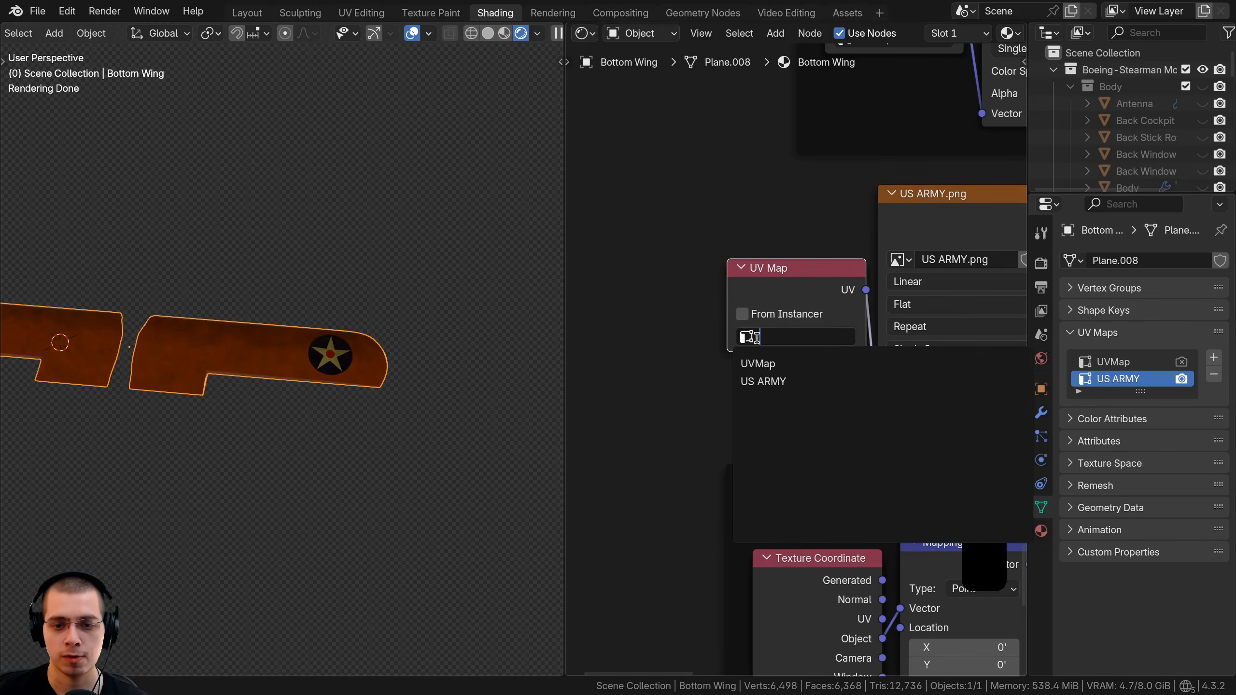
{"action": "left_click", "coordinate": [759, 381]}
{"action": "scroll", "coordinate": [235, 370], "scroll_direction": "up", "scroll_amount": 1}
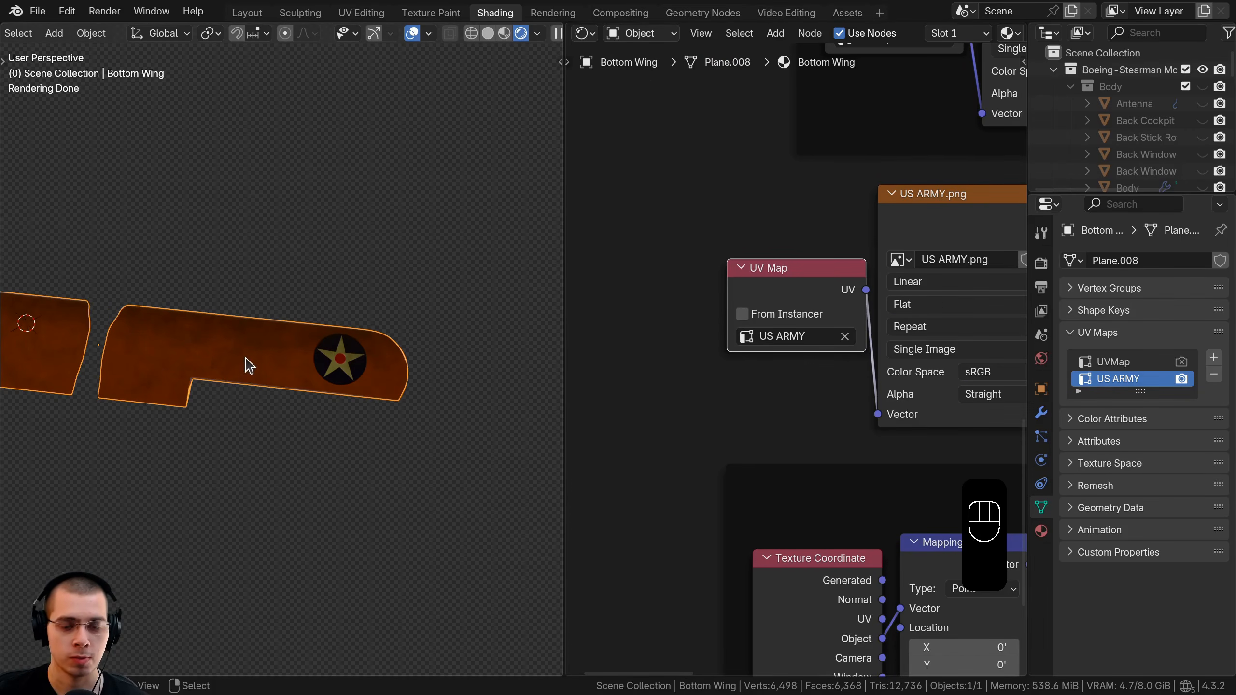
{"action": "left_click_drag", "start_coordinate": [841, 282], "coordinate": [837, 293]}
{"action": "middle_click_drag", "start_coordinate": [765, 314], "coordinate": [627, 349]}
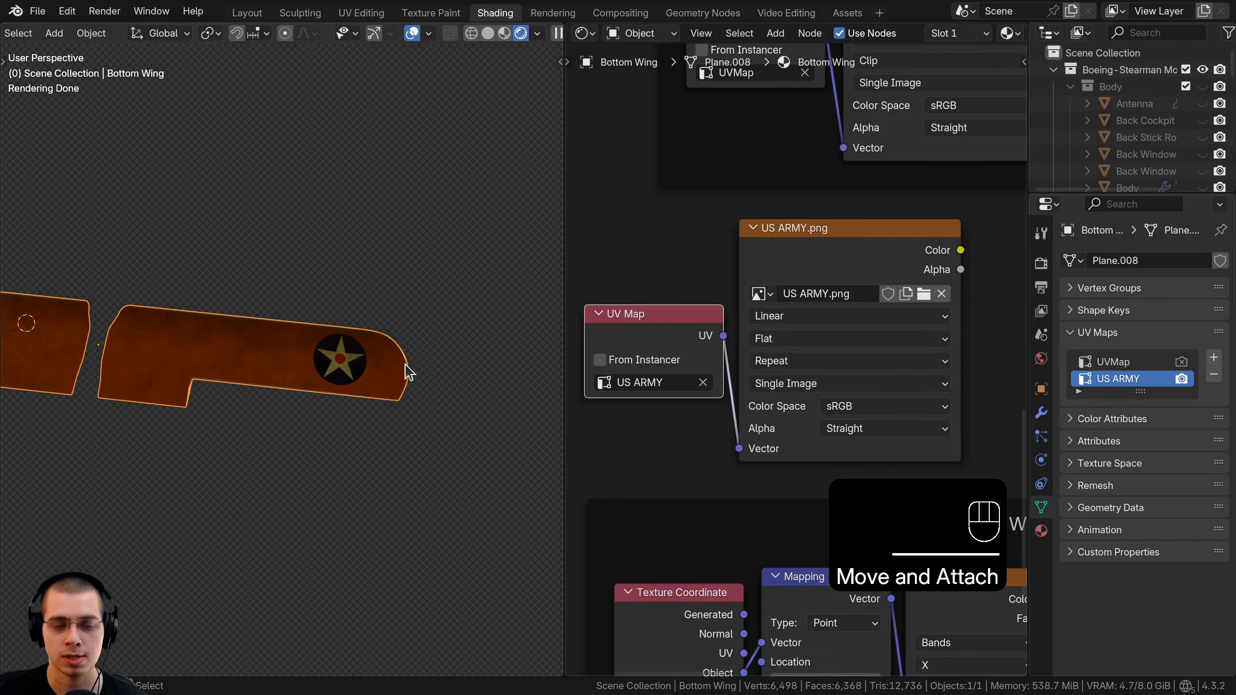
{"action": "scroll", "coordinate": [380, 355], "scroll_direction": "up", "scroll_amount": 3}
{"action": "scroll", "coordinate": [309, 381], "scroll_direction": "down", "scroll_amount": 4}
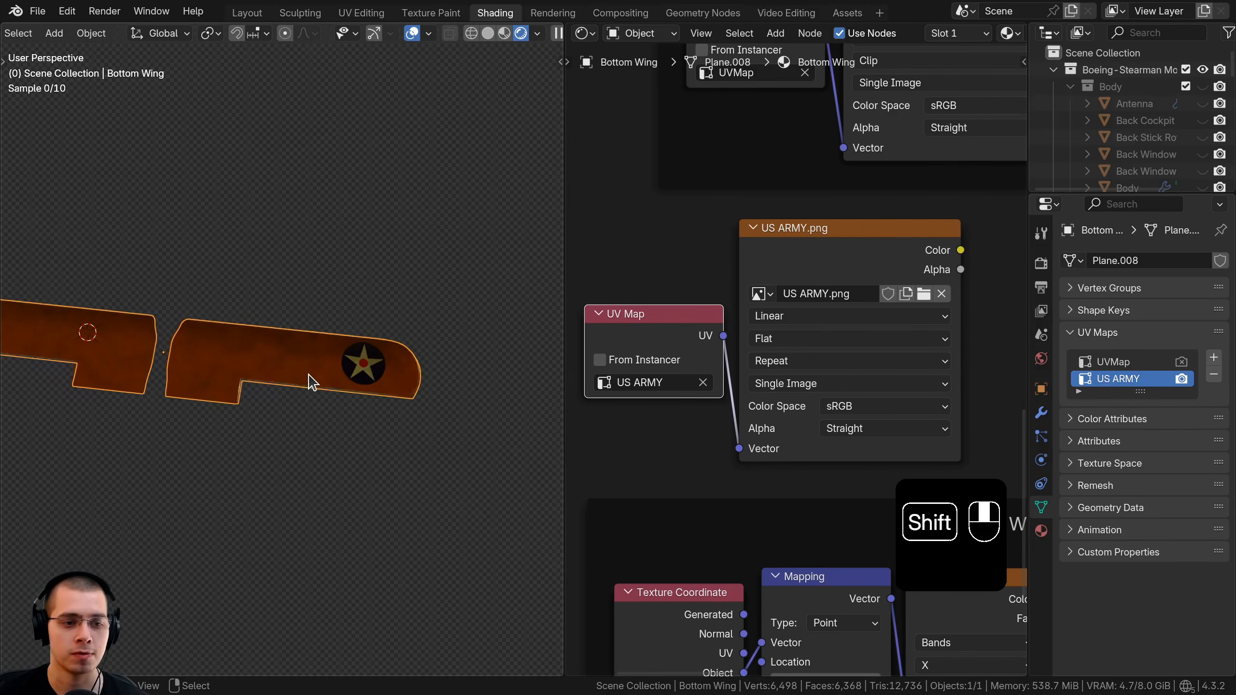
View the wing from below, enter Edit Mode and select the whole mesh.
{"action": "key", "text": "ctrl+KP_7"}
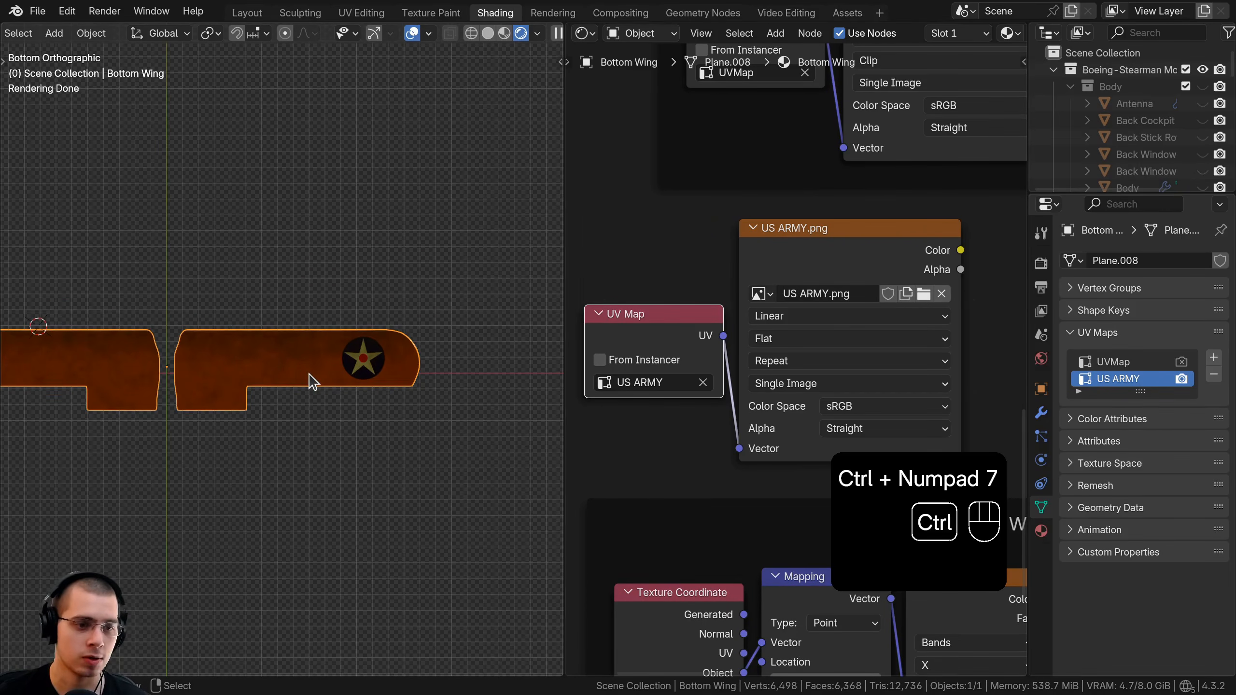
{"action": "scroll", "coordinate": [410, 323], "scroll_direction": "up", "scroll_amount": 2}
{"action": "key", "text": "Tab"}
{"action": "key", "text": "a"}
{"action": "key", "text": "a"}
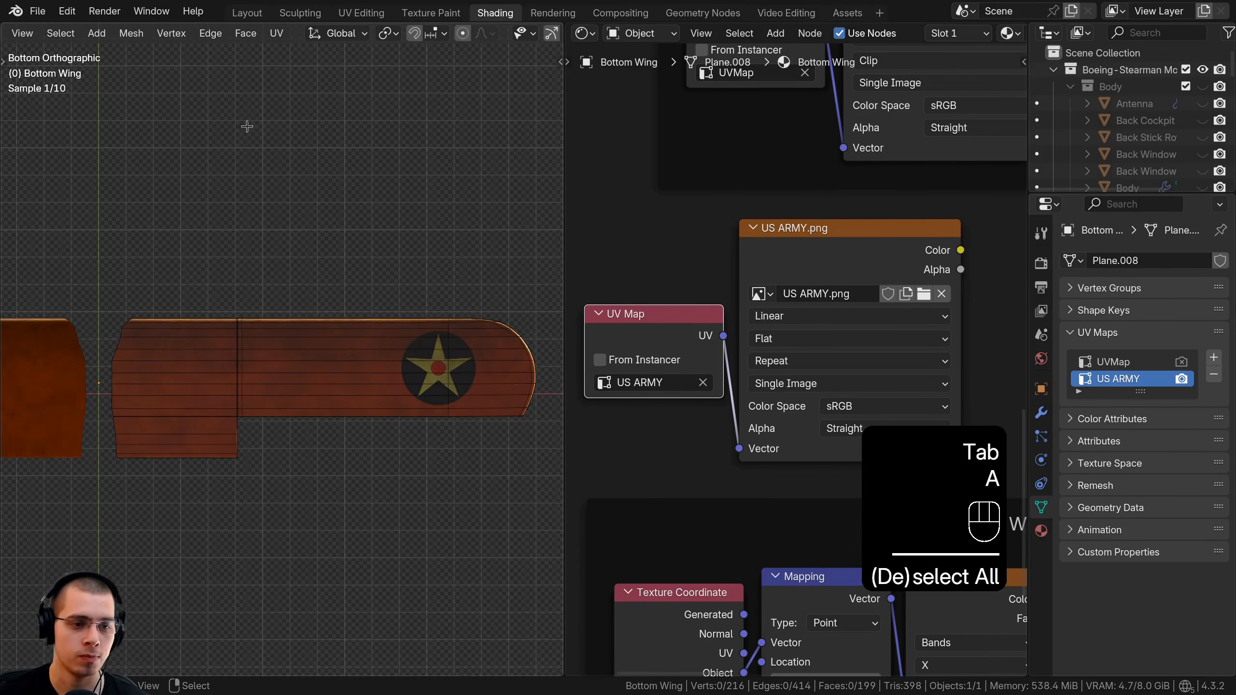
In the UV Editing workspace, view the wing from below and pick the US ARMY UV map for editing.
{"action": "left_click", "coordinate": [361, 13]}
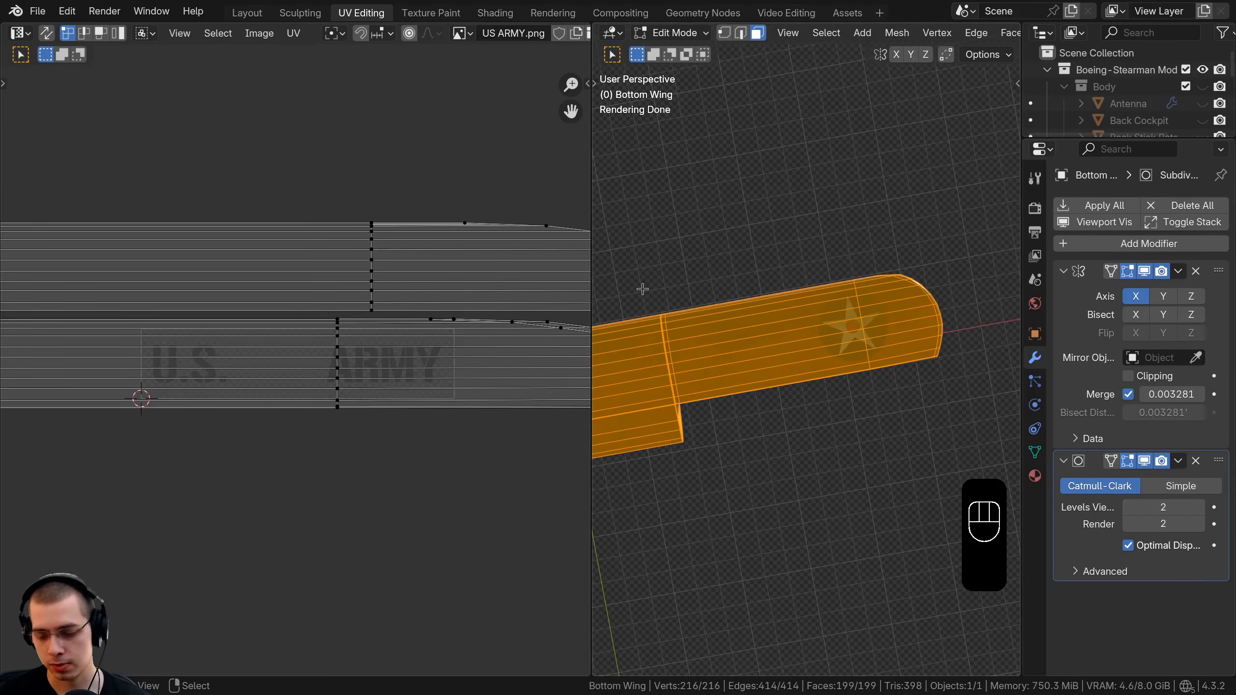
{"action": "key", "text": "ctrl+KP_7"}
{"action": "scroll", "coordinate": [351, 34], "scroll_direction": "right", "scroll_amount": 8}
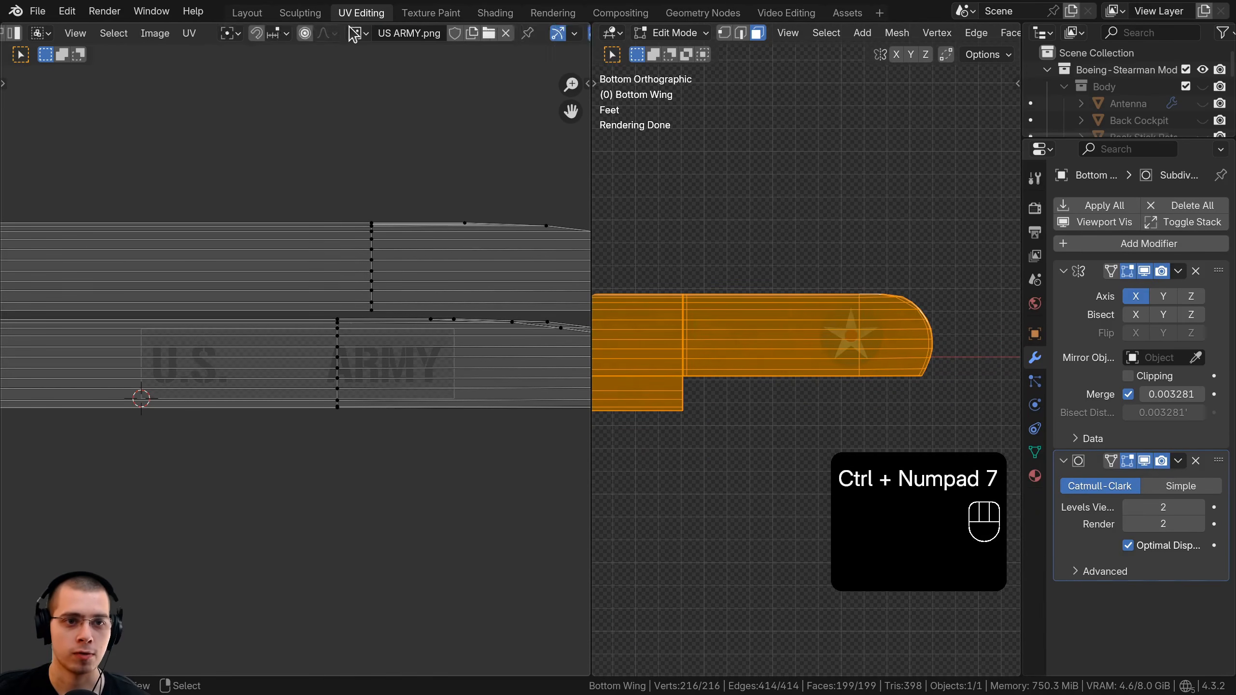
{"action": "left_click", "coordinate": [496, 32]}
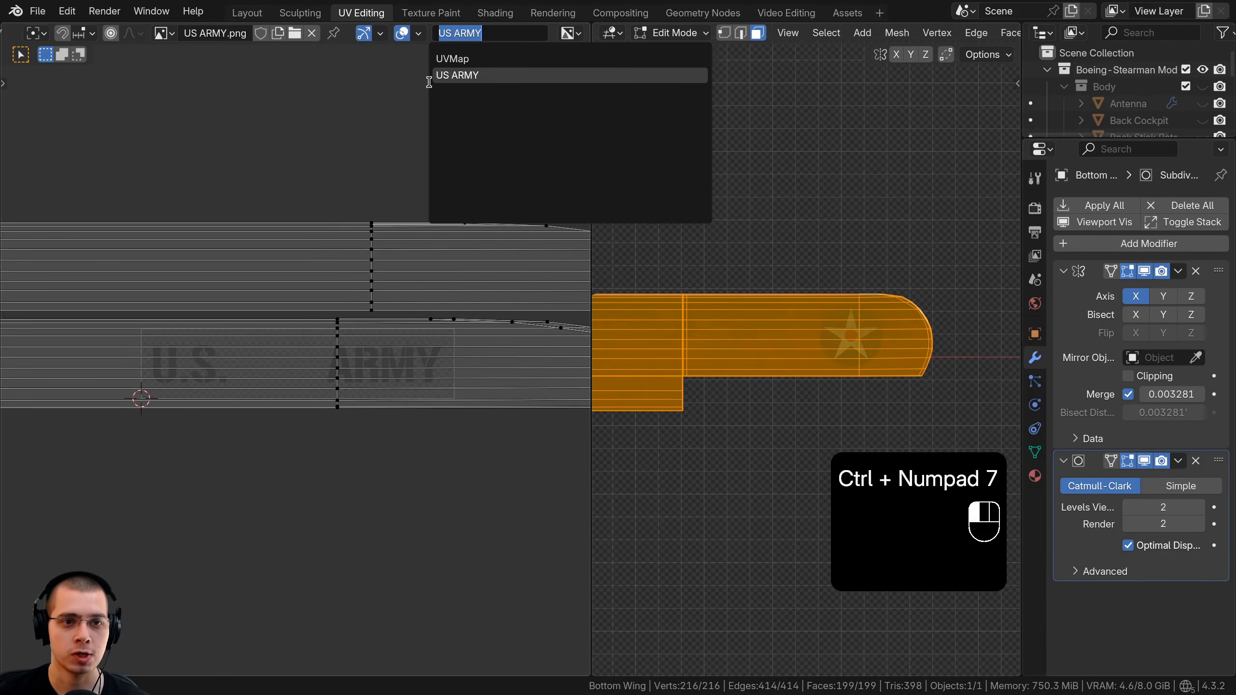
{"action": "left_click", "coordinate": [457, 75]}
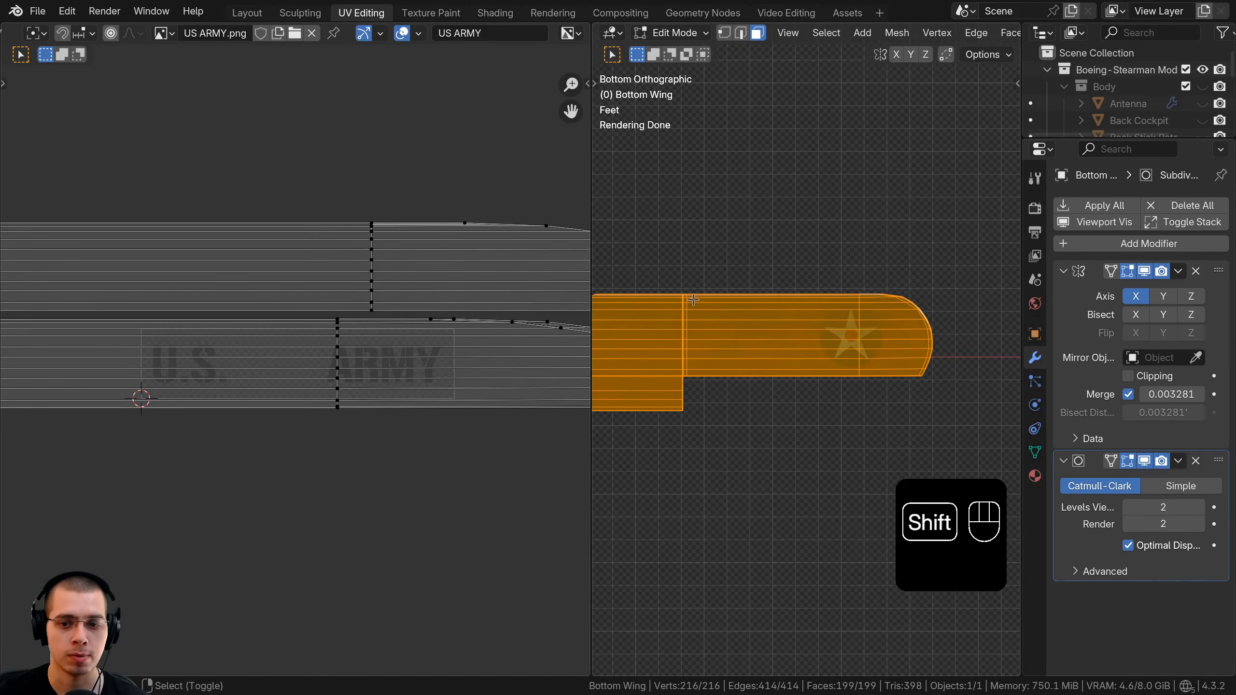
{"action": "middle_click_drag", "start_coordinate": [691, 300], "coordinate": [832, 312], "text": "shift"}
{"action": "scroll", "coordinate": [837, 326], "scroll_direction": "up", "scroll_amount": 2}
{"action": "key", "text": "u"}
{"action": "middle_click_drag", "start_coordinate": [652, 373], "coordinate": [808, 346], "text": "shift"}
{"action": "scroll", "coordinate": [857, 358], "scroll_direction": "down", "scroll_amount": 1}
{"action": "scroll", "coordinate": [857, 358], "scroll_direction": "down", "scroll_amount": 2}
{"action": "scroll", "coordinate": [808, 346], "scroll_direction": "up", "scroll_amount": 2}
{"action": "middle_click_drag", "start_coordinate": [673, 293], "coordinate": [684, 292], "text": "shift"}
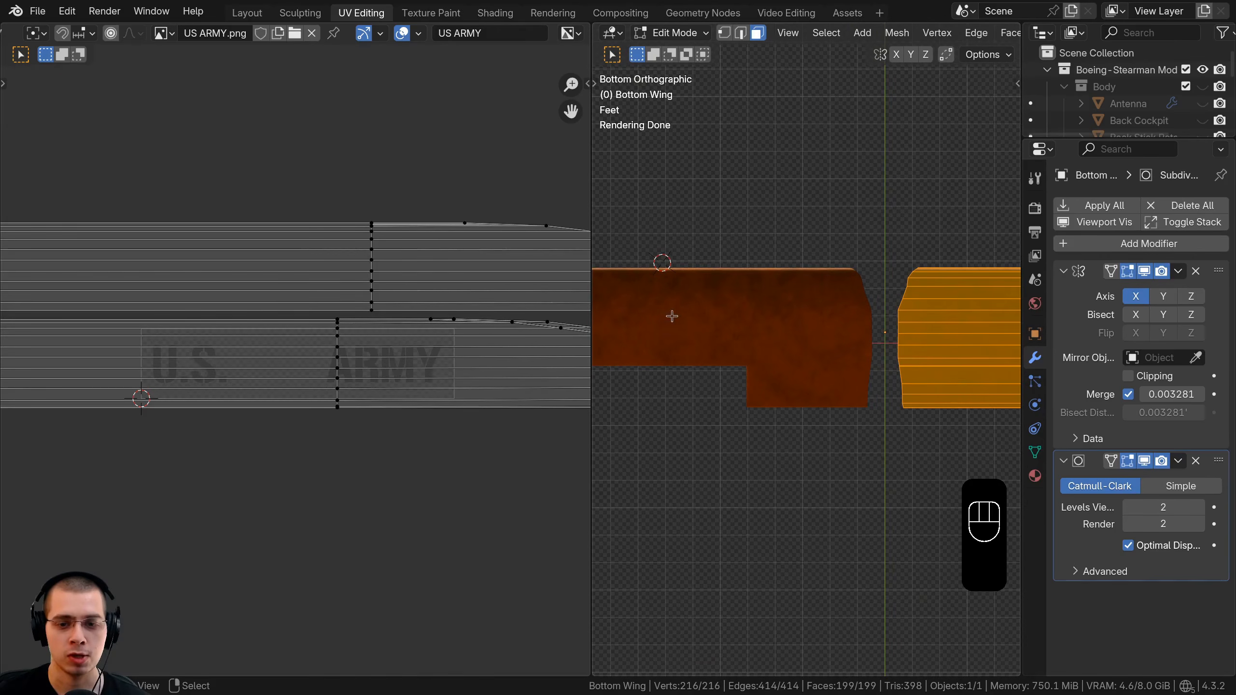
{"action": "middle_click_drag", "start_coordinate": [848, 313], "coordinate": [843, 347], "text": "shift"}
Apply the Mirror modifier, then select all of the wing's geometry in Edit Mode.
{"action": "key", "text": "Tab"}
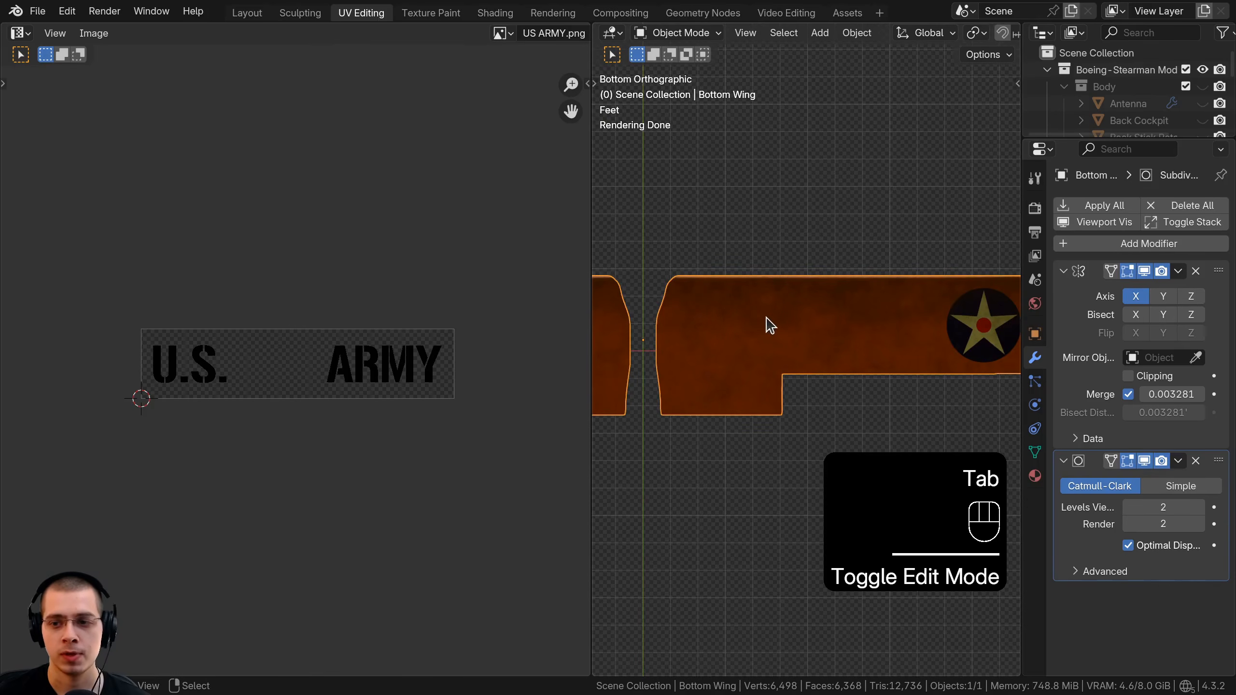
{"action": "left_click", "coordinate": [1177, 271]}
{"action": "left_click", "coordinate": [1102, 288]}
{"action": "scroll", "coordinate": [759, 324], "scroll_direction": "down", "scroll_amount": 5}
{"action": "key", "text": "Tab"}
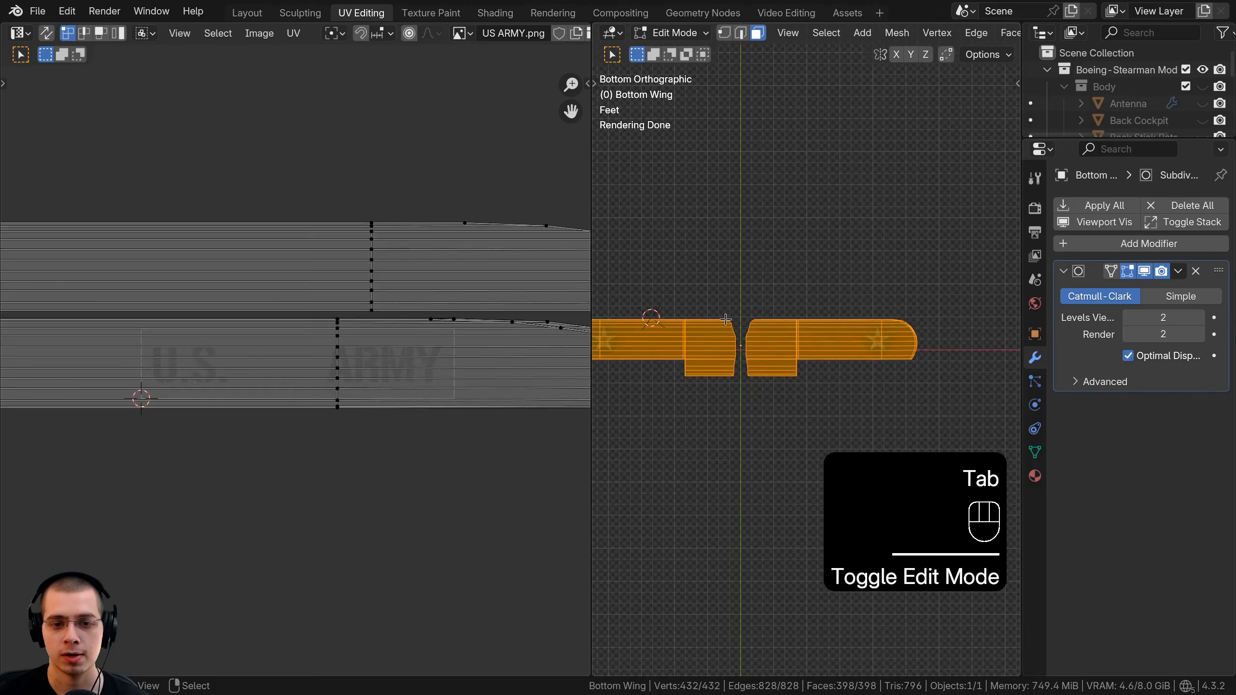
{"action": "scroll", "coordinate": [725, 320], "scroll_direction": "up", "scroll_amount": 5}
{"action": "middle_click_drag", "start_coordinate": [726, 319], "coordinate": [895, 326], "text": "shift"}
{"action": "key", "text": "a"}
{"action": "key", "text": "a"}
Project the wing's UVs from the bottom view and select all UV islands.
{"action": "scroll", "coordinate": [896, 326], "scroll_direction": "up", "scroll_amount": 1}
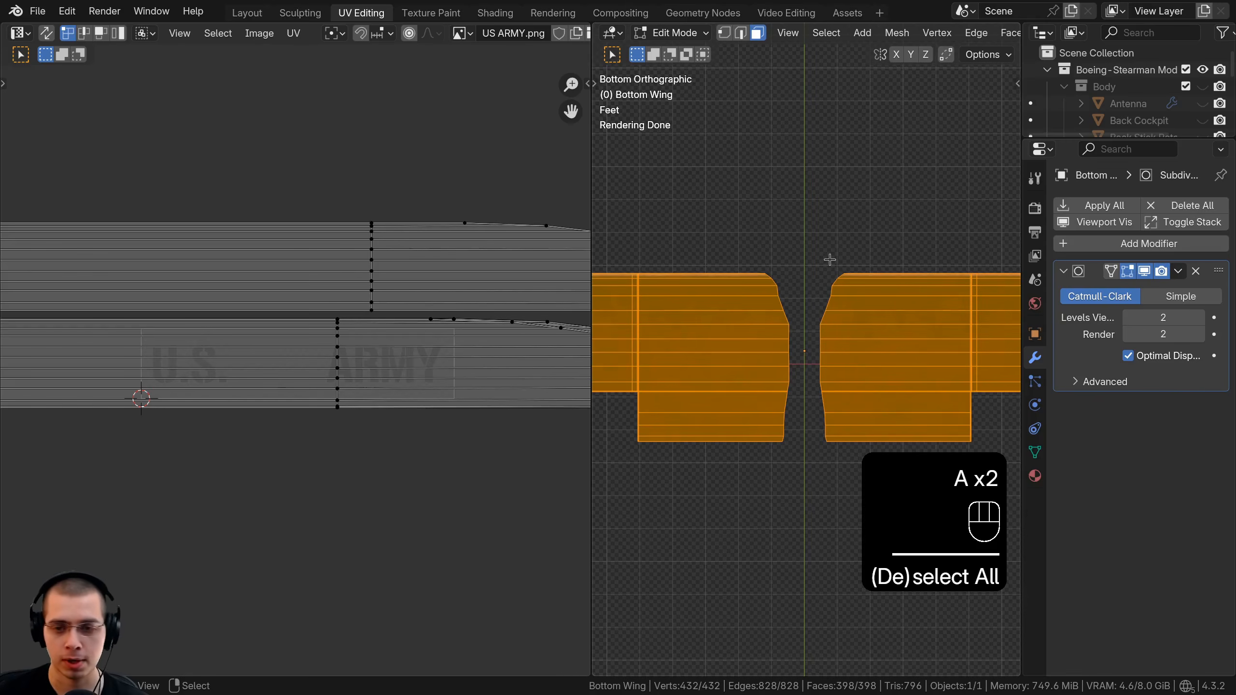
{"action": "key", "text": "u"}
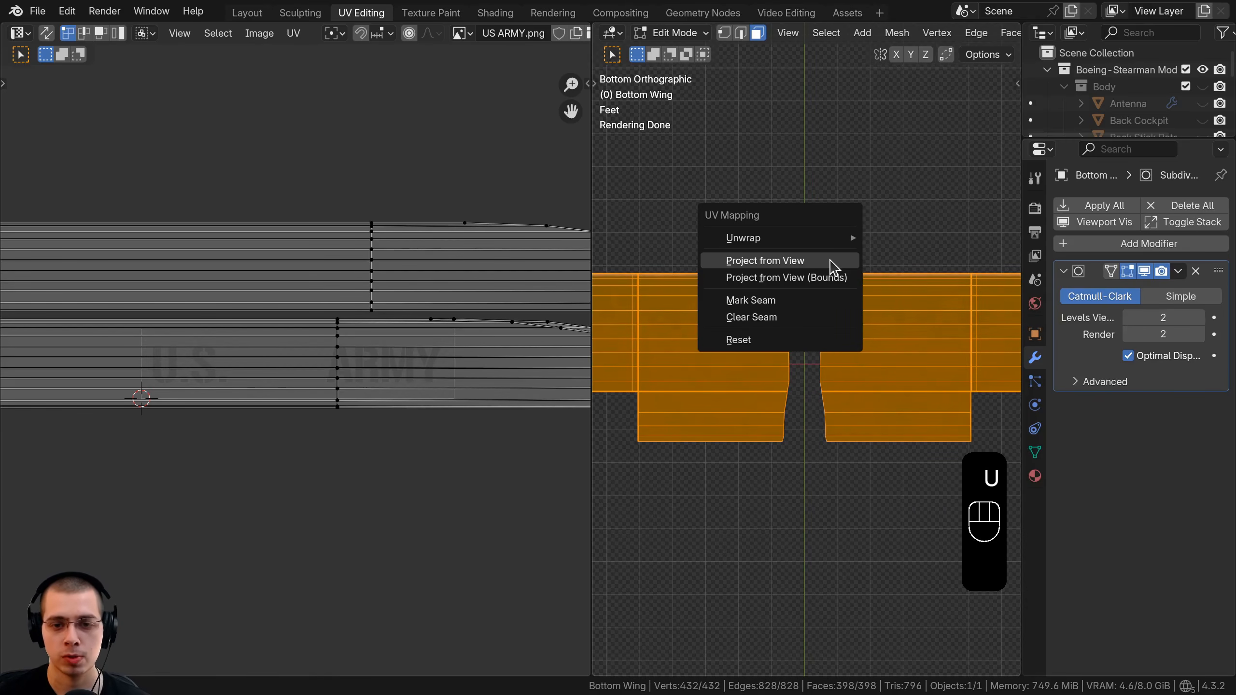
{"action": "left_click", "coordinate": [779, 269]}
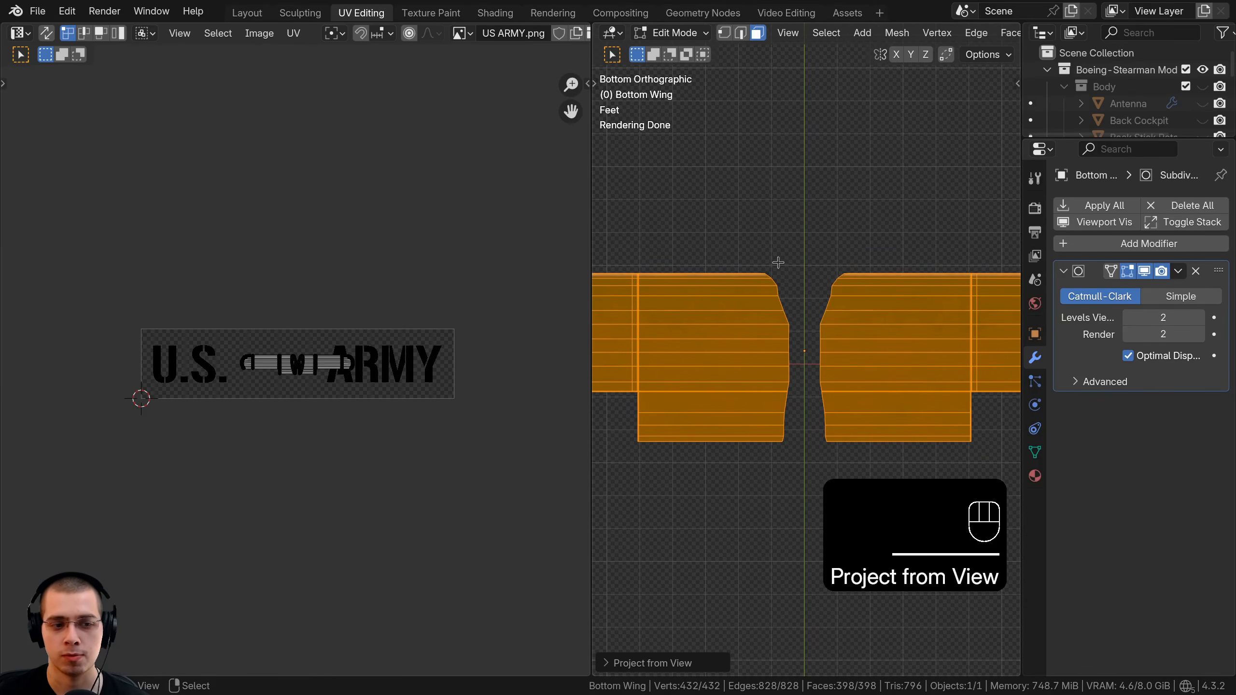
{"action": "scroll", "coordinate": [325, 268], "scroll_direction": "up", "scroll_amount": 6}
{"action": "key", "text": "a"}
Scale and move the UV islands across the US ARMY lettering, then return to Object Mode.
{"action": "scroll", "coordinate": [350, 316], "scroll_direction": "down", "scroll_amount": 6}
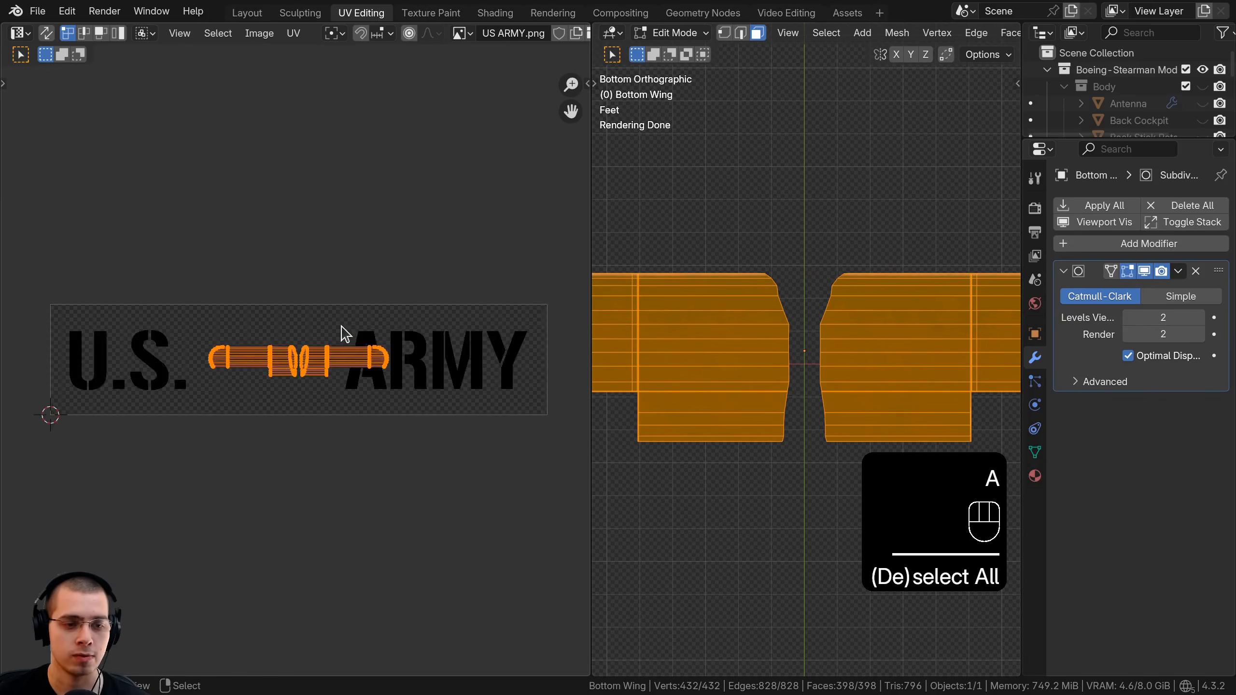
{"action": "key", "text": "s"}
{"action": "left_click", "coordinate": [513, 392]}
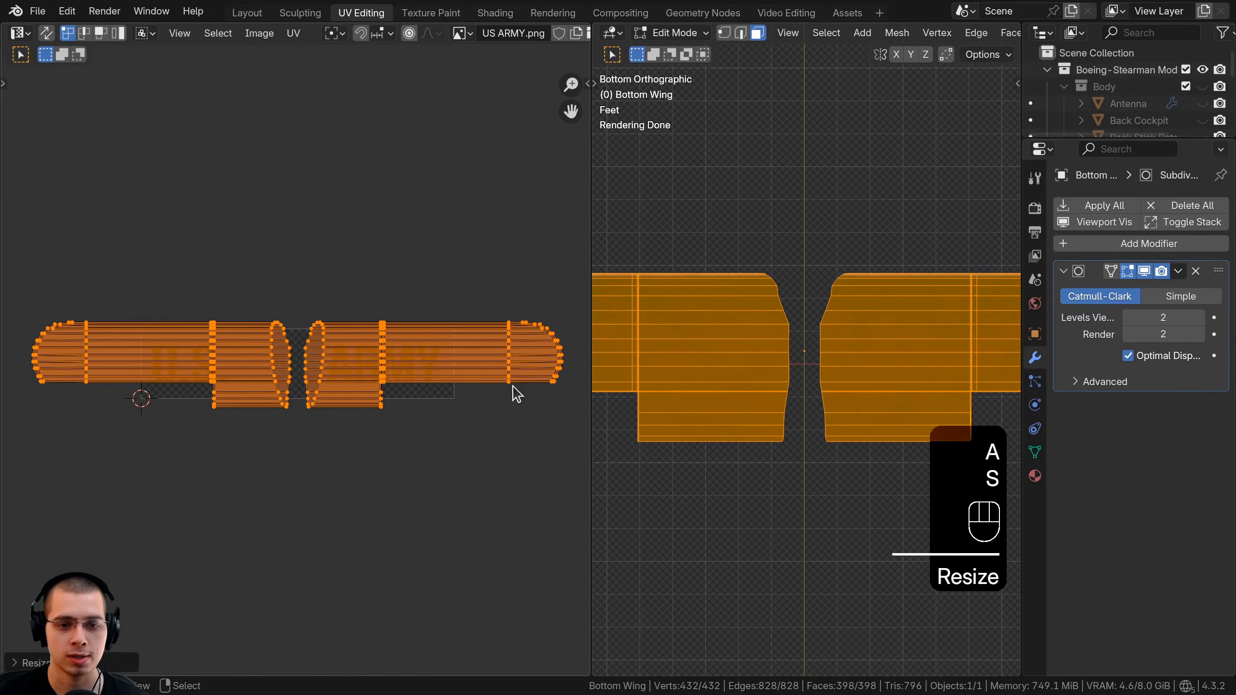
{"action": "key", "text": "s"}
{"action": "key", "text": "g"}
{"action": "left_click", "coordinate": [430, 413]}
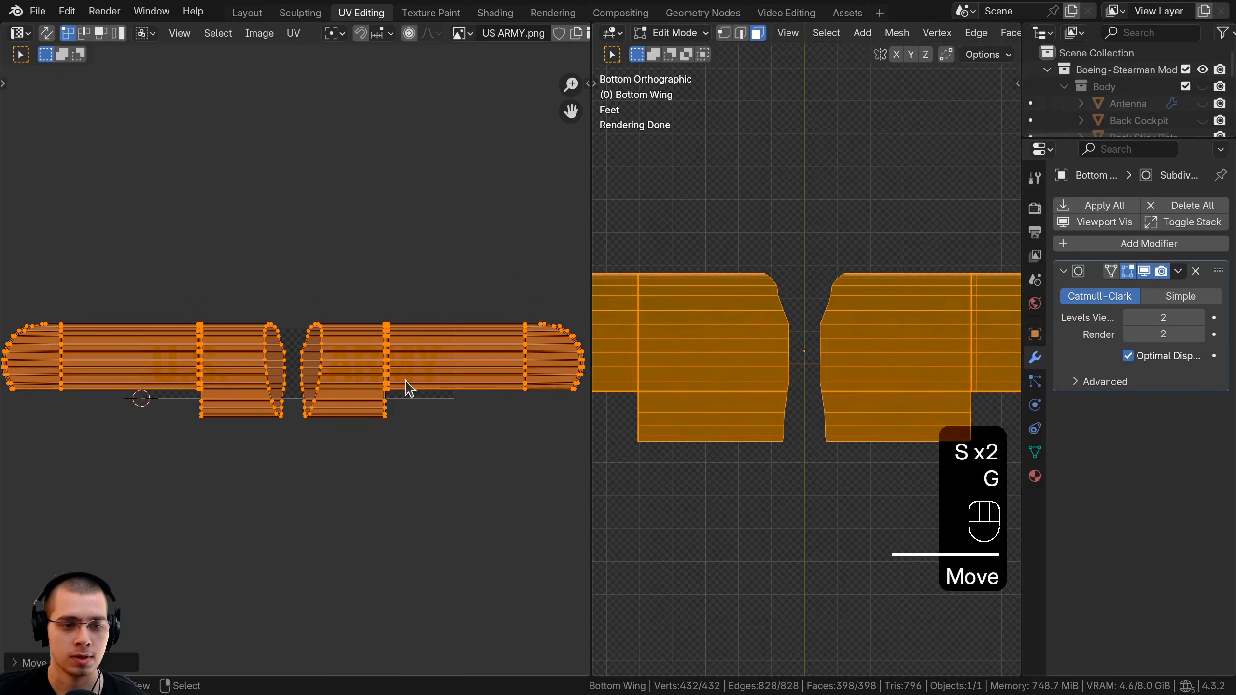
{"action": "key", "text": "s"}
{"action": "key", "text": "g"}
{"action": "left_click", "coordinate": [730, 408]}
{"action": "key", "text": "Tab"}
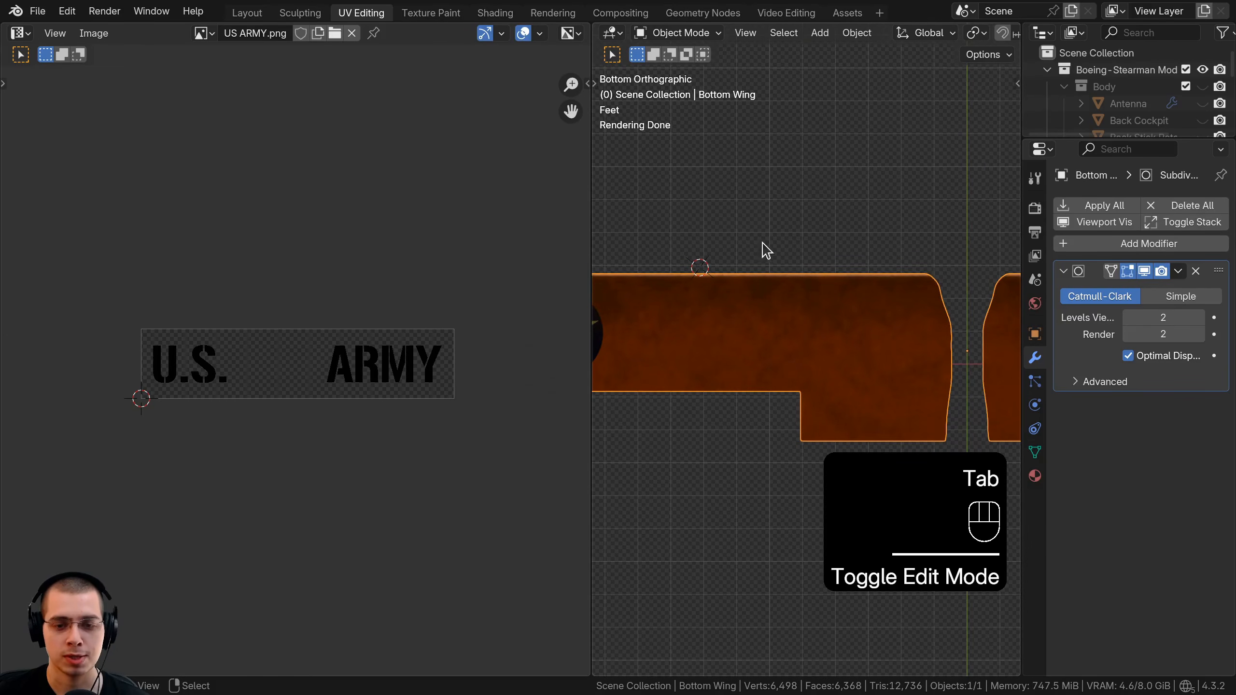
Duplicate the star logo Mix node, detach it from the Star Logo frame, and insert it after the existing Mix.
{"action": "left_click", "coordinate": [494, 16]}
{"action": "scroll", "coordinate": [808, 353], "scroll_direction": "down", "scroll_amount": 3}
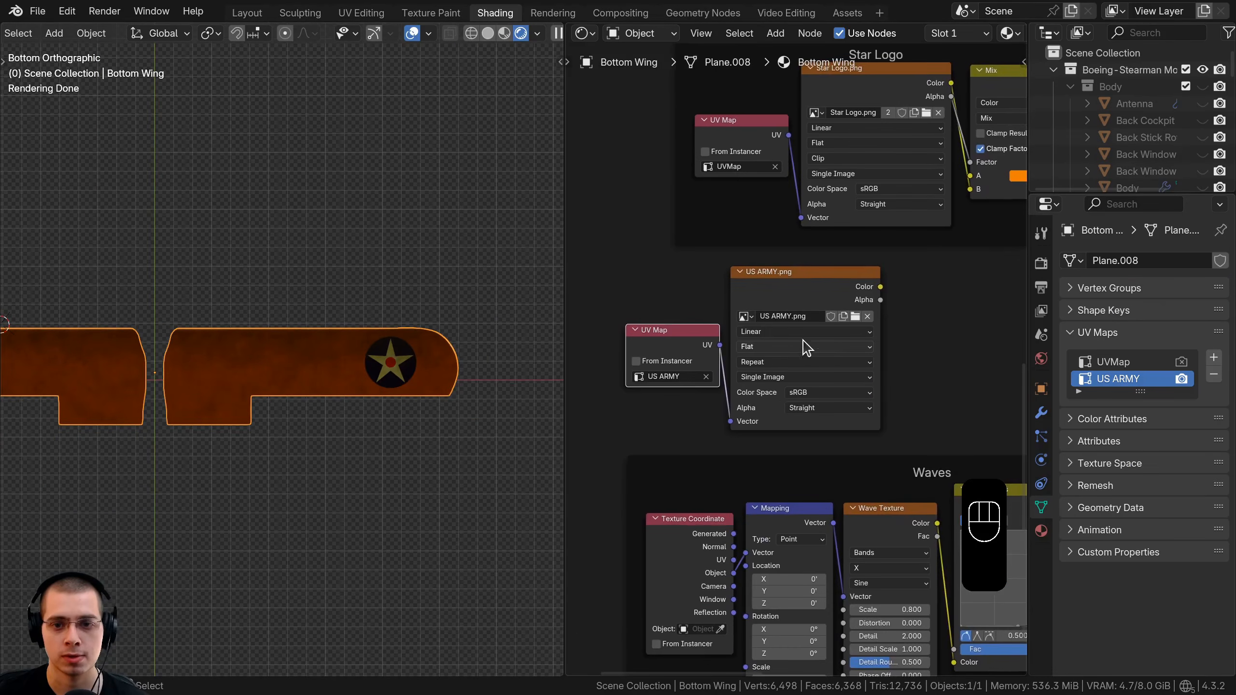
{"action": "mouse_move", "coordinate": [940, 146]}
{"action": "middle_mouse_down"}
{"action": "mouse_move", "coordinate": [644, 263]}
{"action": "mouse_move", "coordinate": [803, 234]}
{"action": "middle_mouse_up"}
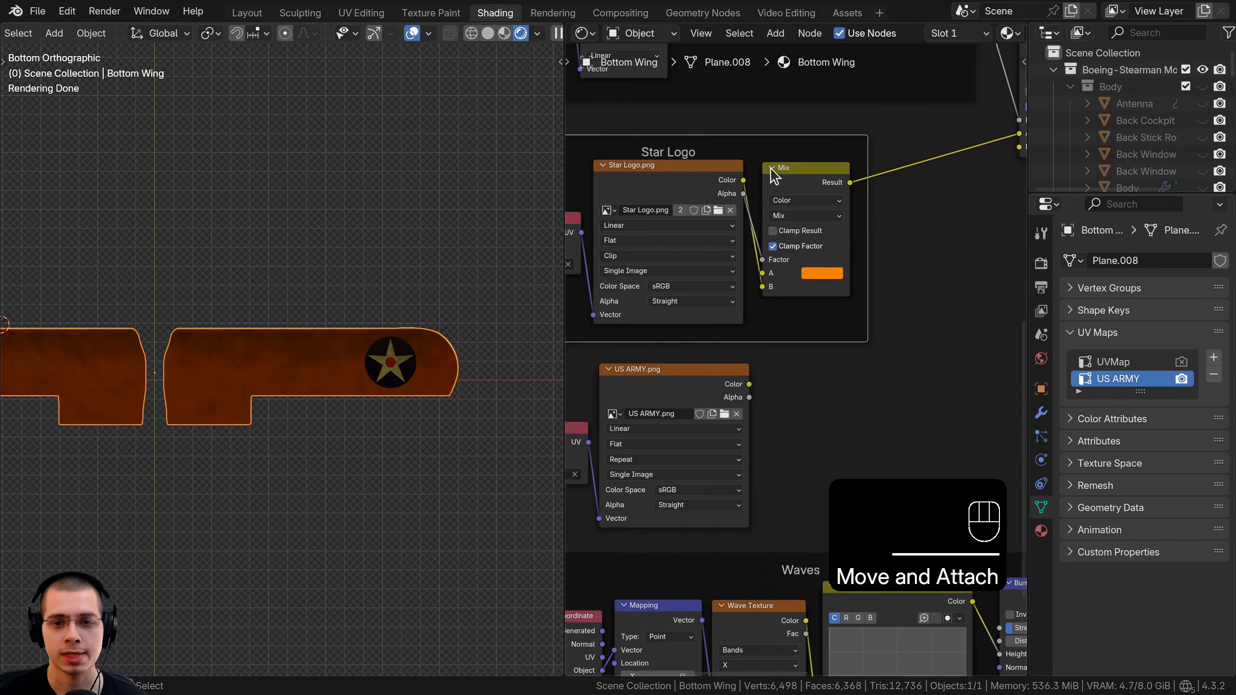
{"action": "left_click", "coordinate": [787, 177]}
{"action": "middle_click_drag", "start_coordinate": [789, 178], "coordinate": [687, 178]}
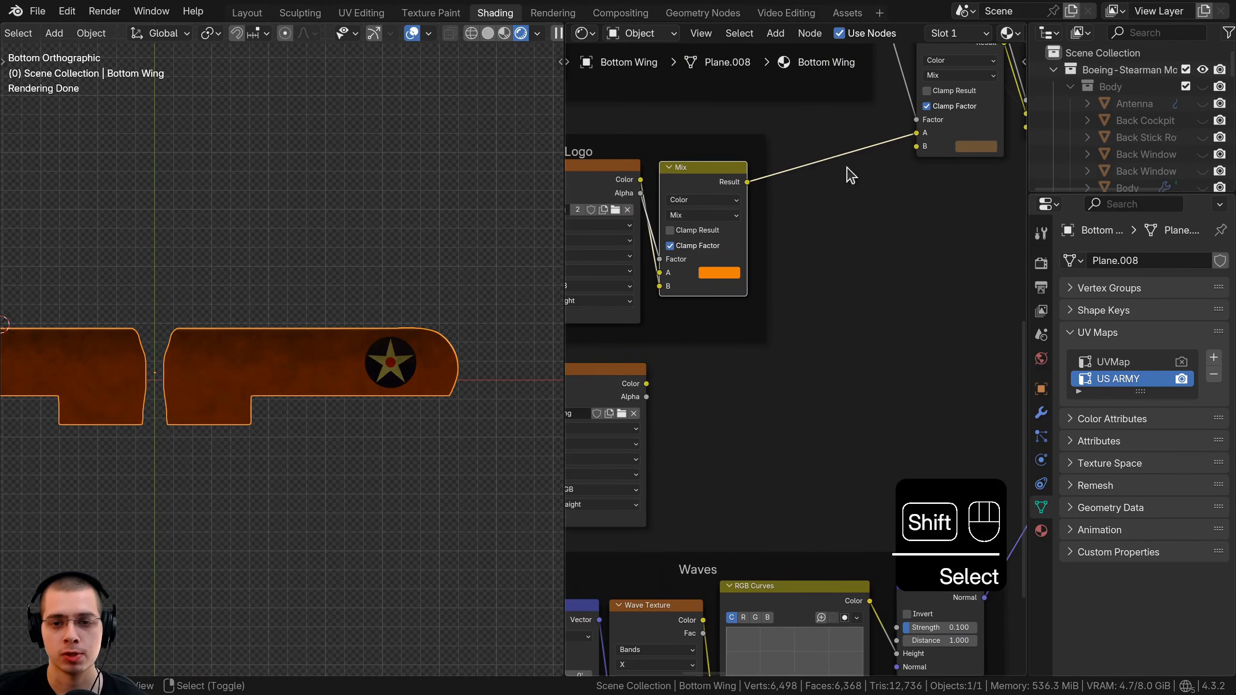
{"action": "key", "text": "shift+d"}
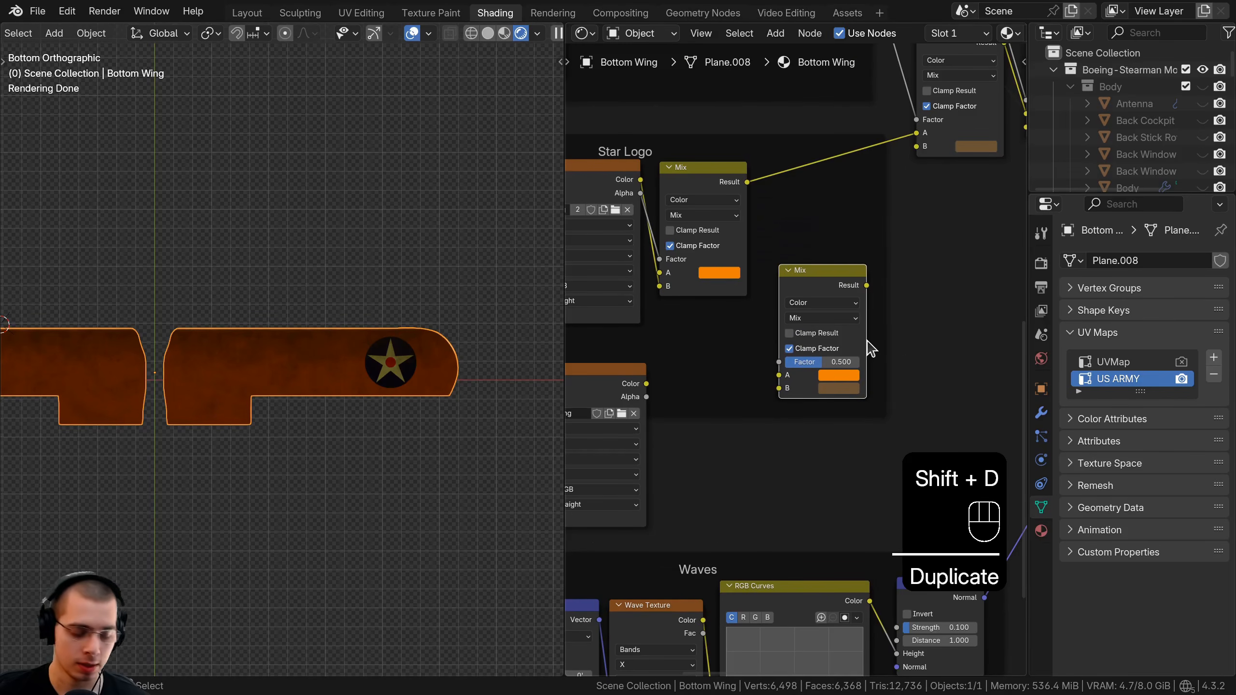
{"action": "key", "text": "alt+p"}
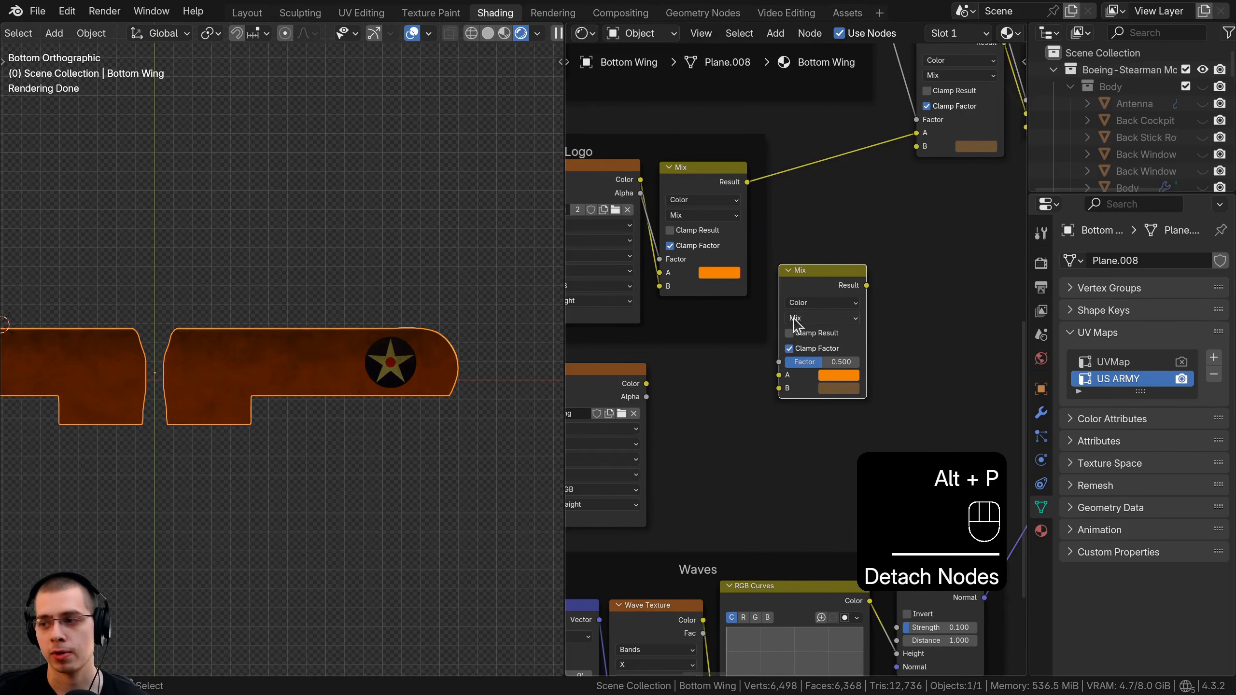
{"action": "key", "text": "g"}
{"action": "left_click", "coordinate": [811, 210]}
{"action": "left_click", "coordinate": [837, 190]}
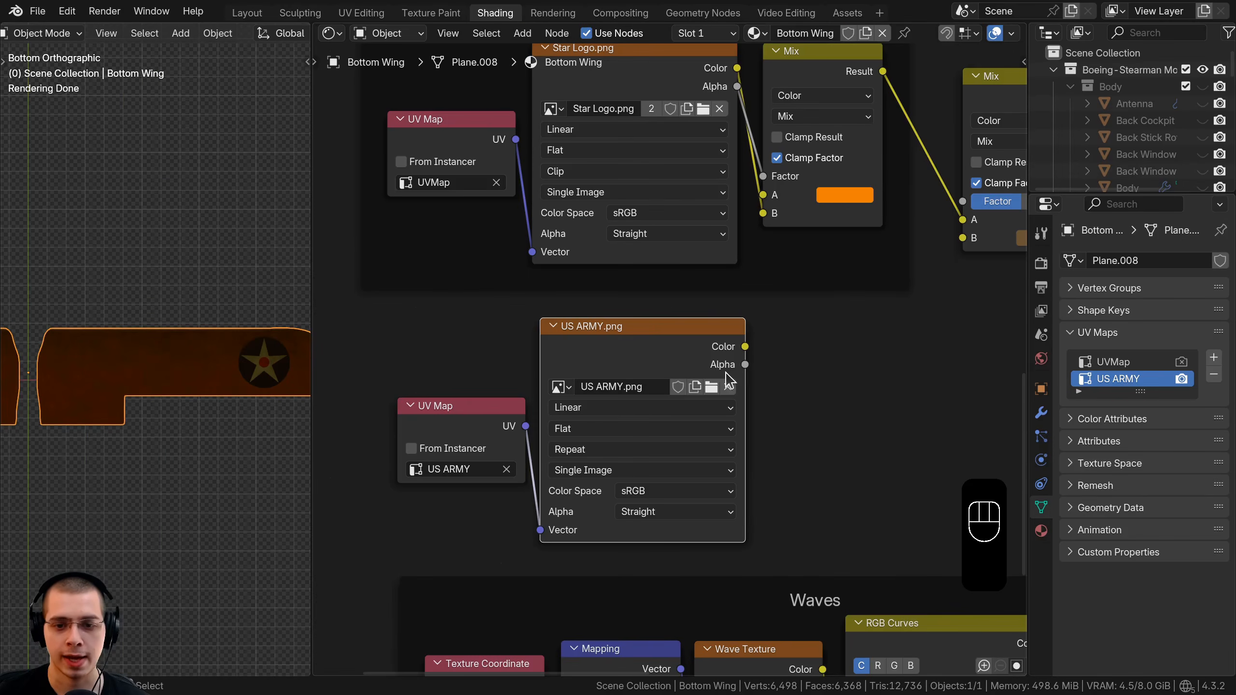
Wire the US ARMY image Alpha into the new Mix Factor and set its B colour to black.
{"action": "left_click", "coordinate": [729, 380], "text": "ctrl+shift"}
{"action": "scroll", "coordinate": [170, 385], "scroll_direction": "up", "scroll_amount": 3}
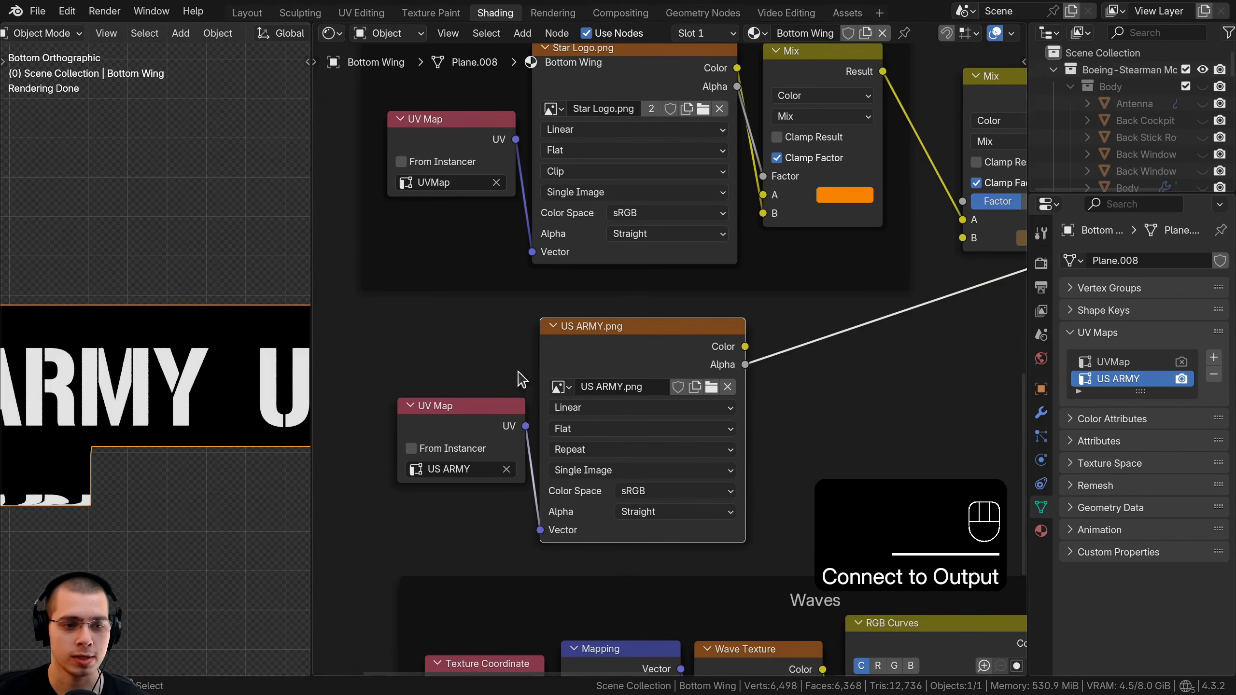
{"action": "scroll", "coordinate": [617, 411], "scroll_direction": "down", "scroll_amount": 2}
{"action": "left_click_drag", "start_coordinate": [611, 408], "coordinate": [550, 319]}
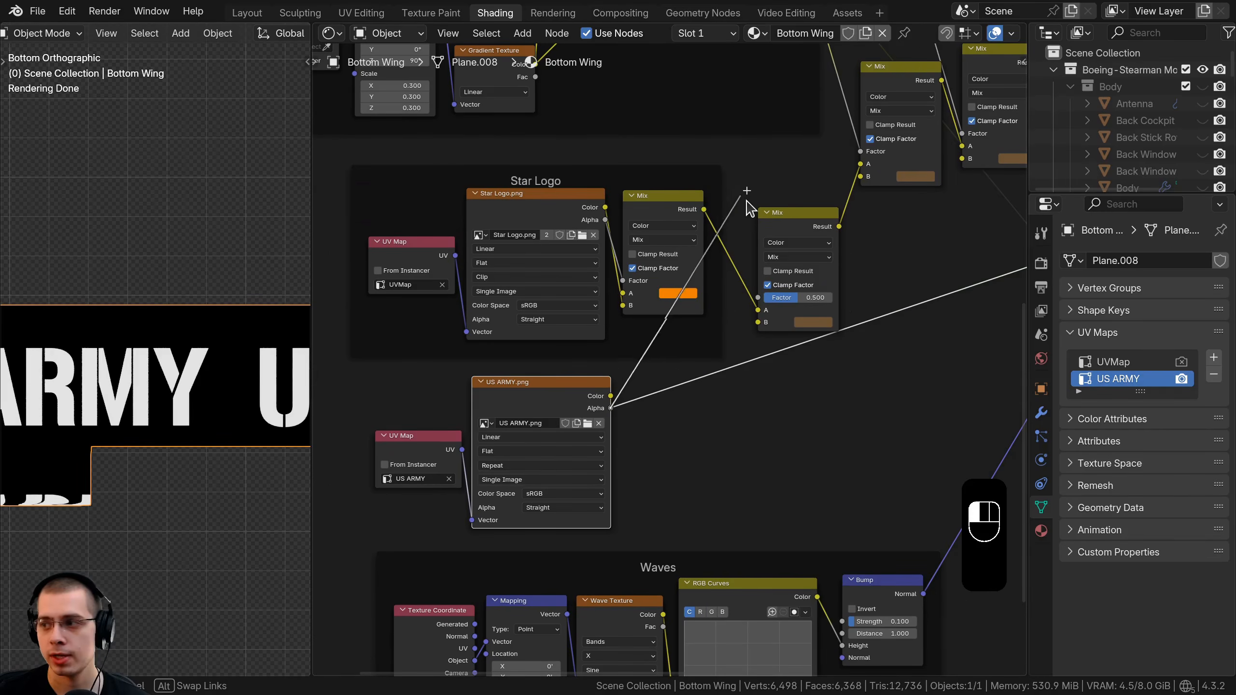
{"action": "left_click_drag", "start_coordinate": [763, 298], "coordinate": [758, 297]}
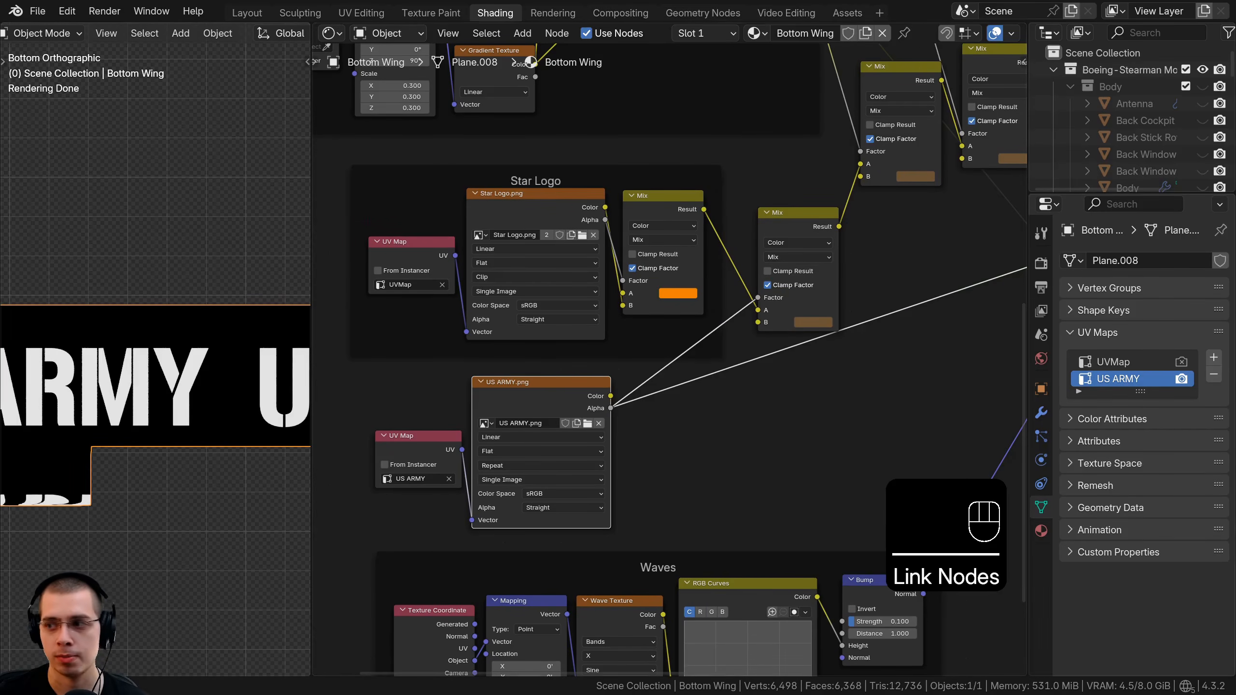
{"action": "scroll", "coordinate": [759, 299], "scroll_direction": "up", "scroll_amount": 4}
{"action": "left_click", "coordinate": [855, 310]}
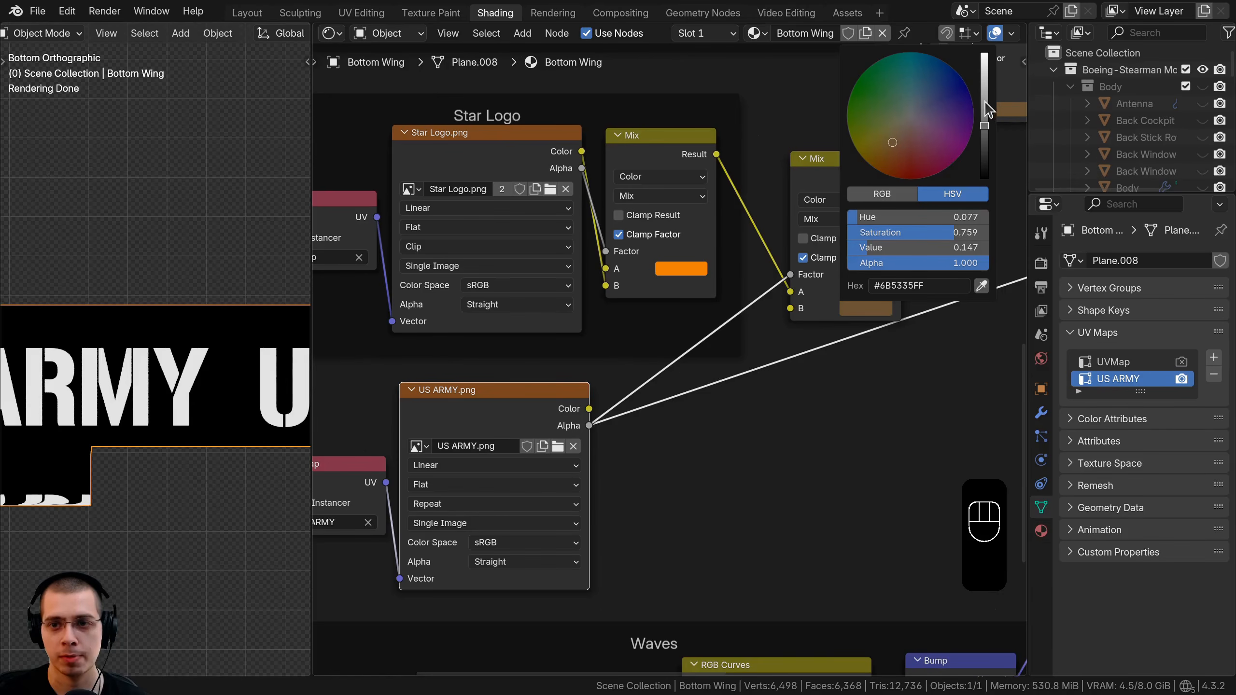
{"action": "left_click_drag", "start_coordinate": [985, 103], "coordinate": [985, 179]}
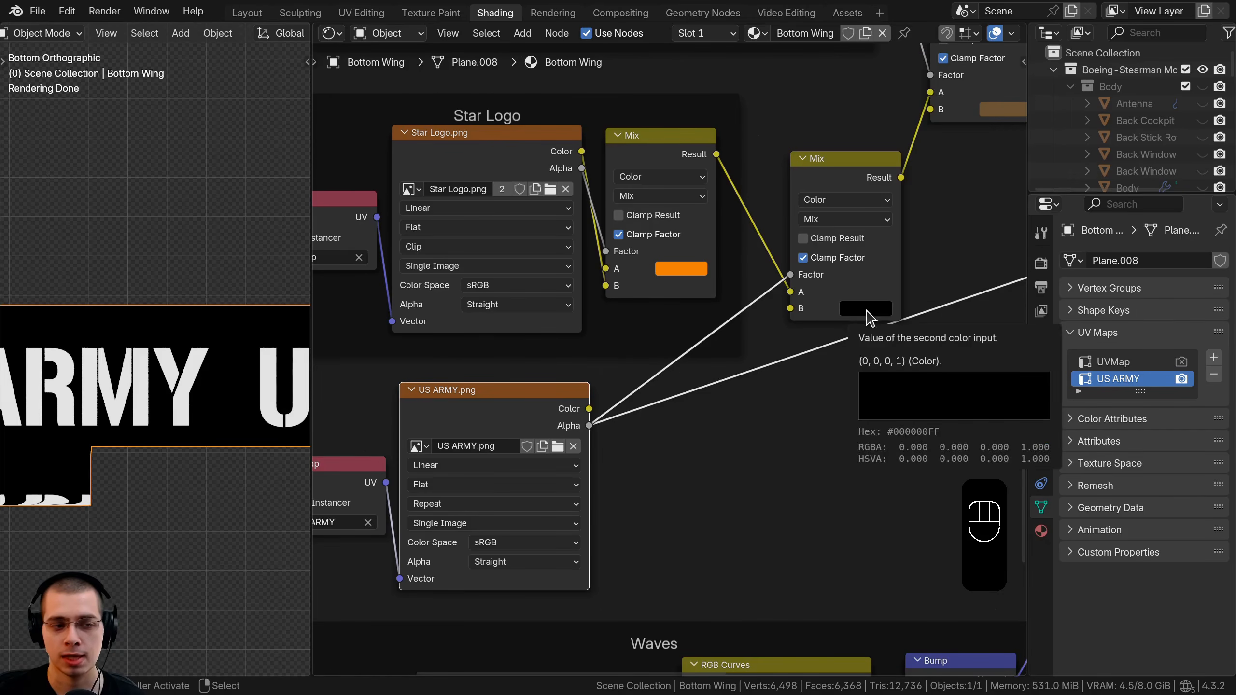
Preview the lettering mix on the wing and send its result to the material output.
{"action": "middle_click_drag", "start_coordinate": [106, 375], "coordinate": [125, 350]}
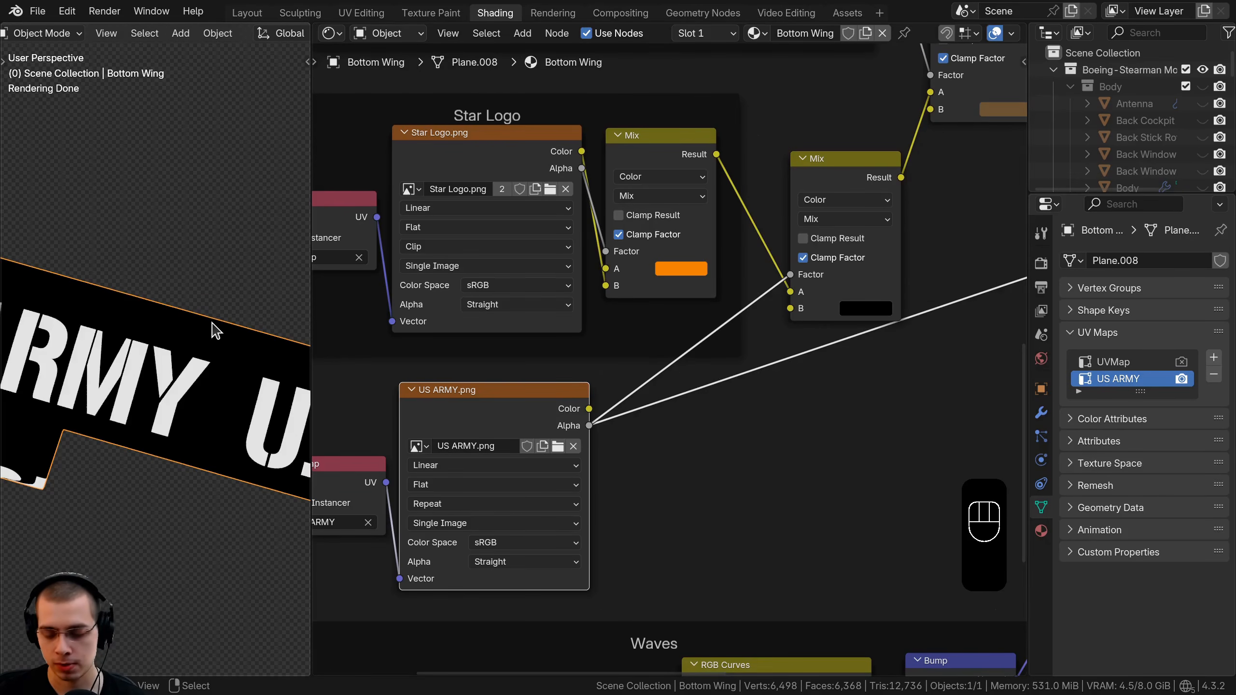
{"action": "key", "text": "KP_7"}
{"action": "left_click", "coordinate": [845, 205], "text": "ctrl+shift"}
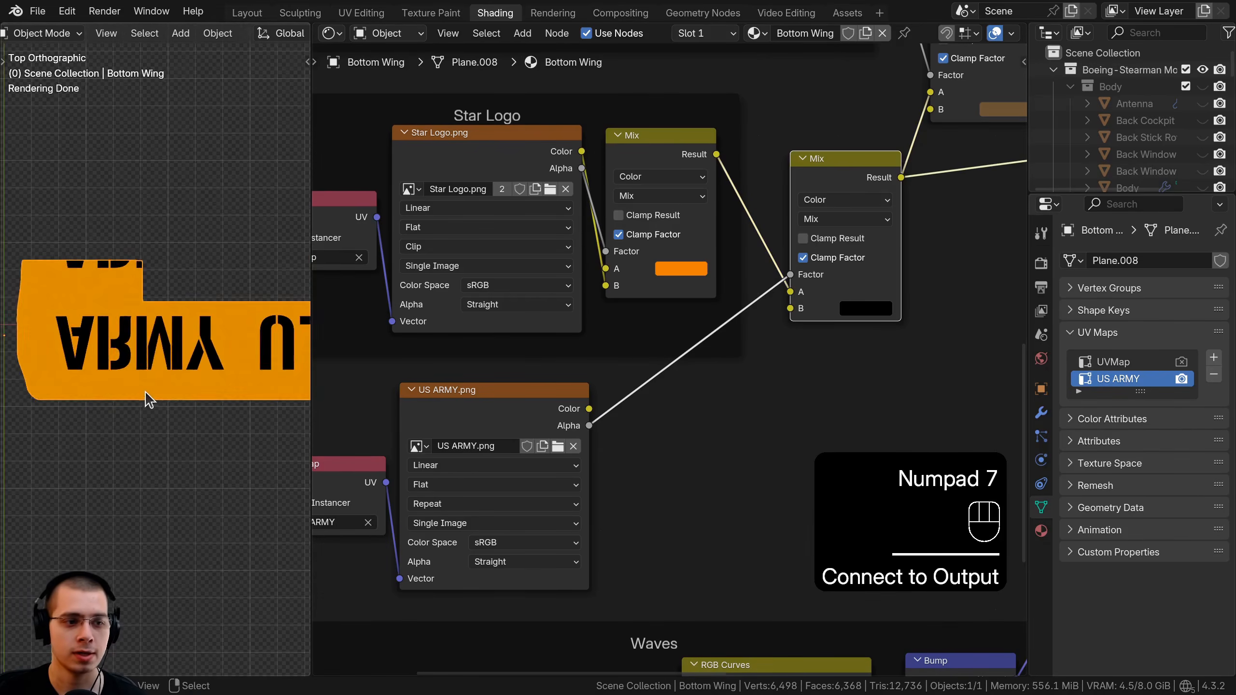
{"action": "middle_click_drag", "start_coordinate": [148, 399], "coordinate": [303, 271]}
{"action": "scroll", "coordinate": [271, 343], "scroll_direction": "up", "scroll_amount": 5}
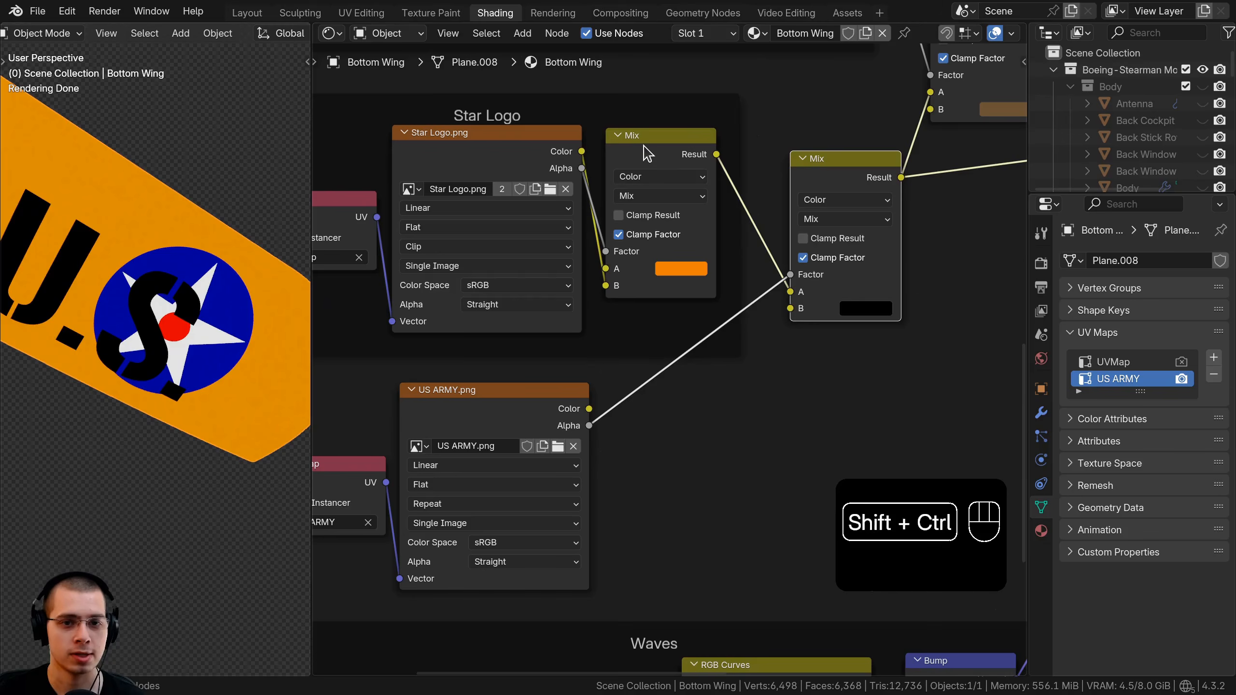
{"action": "left_click", "coordinate": [647, 154], "text": "ctrl+shift"}
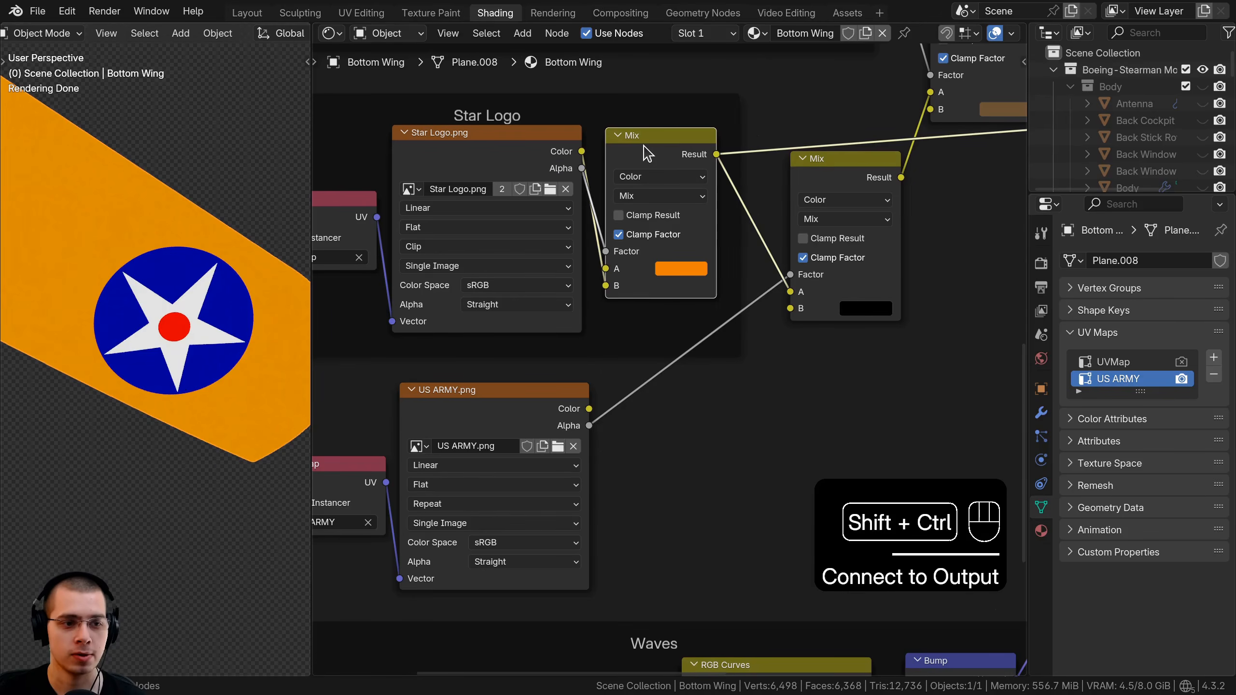
{"action": "left_click", "coordinate": [841, 165], "text": "ctrl+shift"}
Enlarge the 3D view and orbit to inspect the black lettering across the wing.
{"action": "scroll", "coordinate": [207, 253], "scroll_direction": "down", "scroll_amount": 3}
{"action": "middle_click_drag", "start_coordinate": [141, 224], "coordinate": [237, 321], "text": "shift"}
{"action": "scroll", "coordinate": [145, 281], "scroll_direction": "down", "scroll_amount": 1}
{"action": "scroll", "coordinate": [145, 281], "scroll_direction": "down", "scroll_amount": 3}
{"action": "left_click_drag", "start_coordinate": [311, 370], "coordinate": [781, 380]}
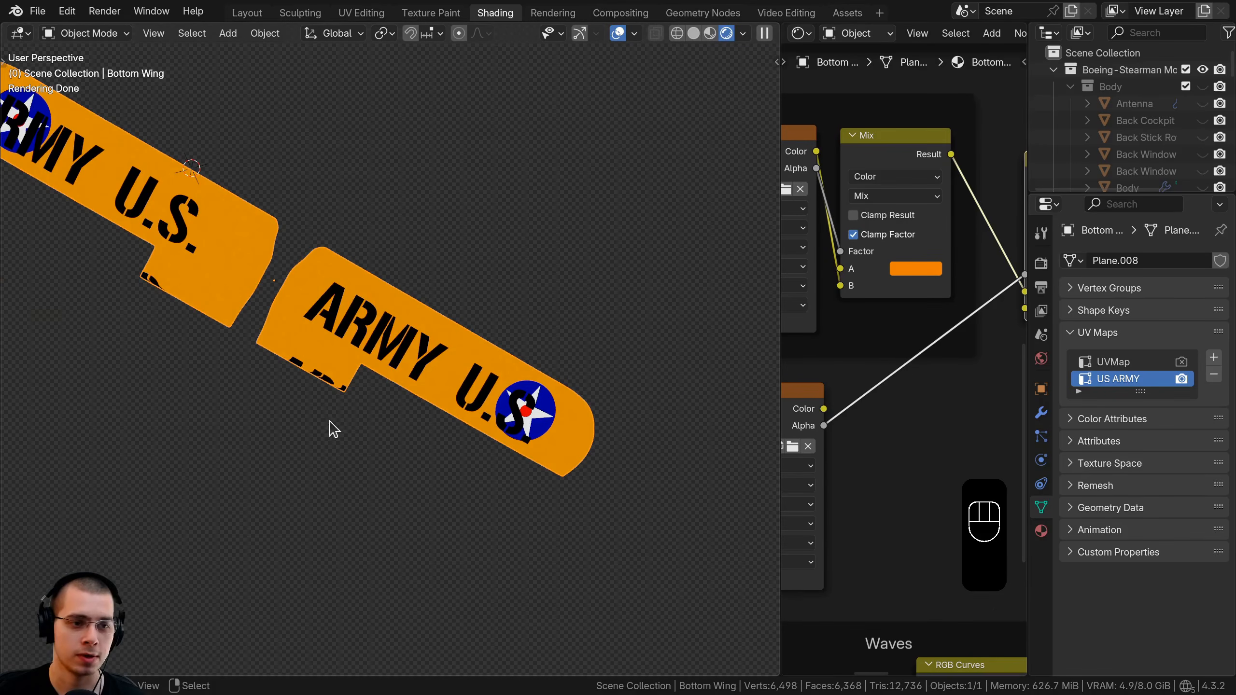
{"action": "middle_click_drag", "start_coordinate": [329, 429], "coordinate": [403, 495], "text": "shift"}
{"action": "middle_click_drag", "start_coordinate": [403, 495], "coordinate": [402, 380]}
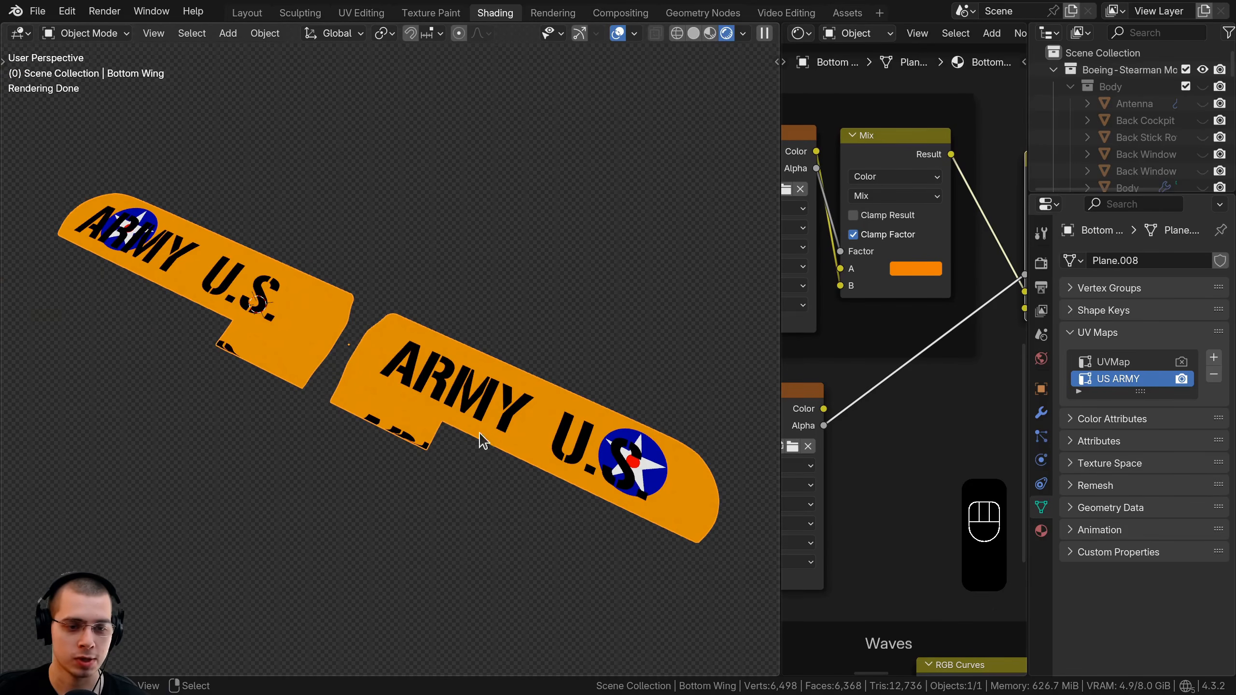
{"action": "mouse_move", "coordinate": [475, 402]}
{"action": "middle_mouse_down"}
{"action": "mouse_move", "coordinate": [486, 386]}
{"action": "mouse_move", "coordinate": [496, 406]}
{"action": "middle_mouse_up"}
In Edit Mode from the top view, box-select most of the wing's geometry.
{"action": "key", "text": "Tab"}
{"action": "key", "text": "a"}
{"action": "key", "text": "a"}
{"action": "key", "text": "a"}
{"action": "key", "text": "KP_7"}
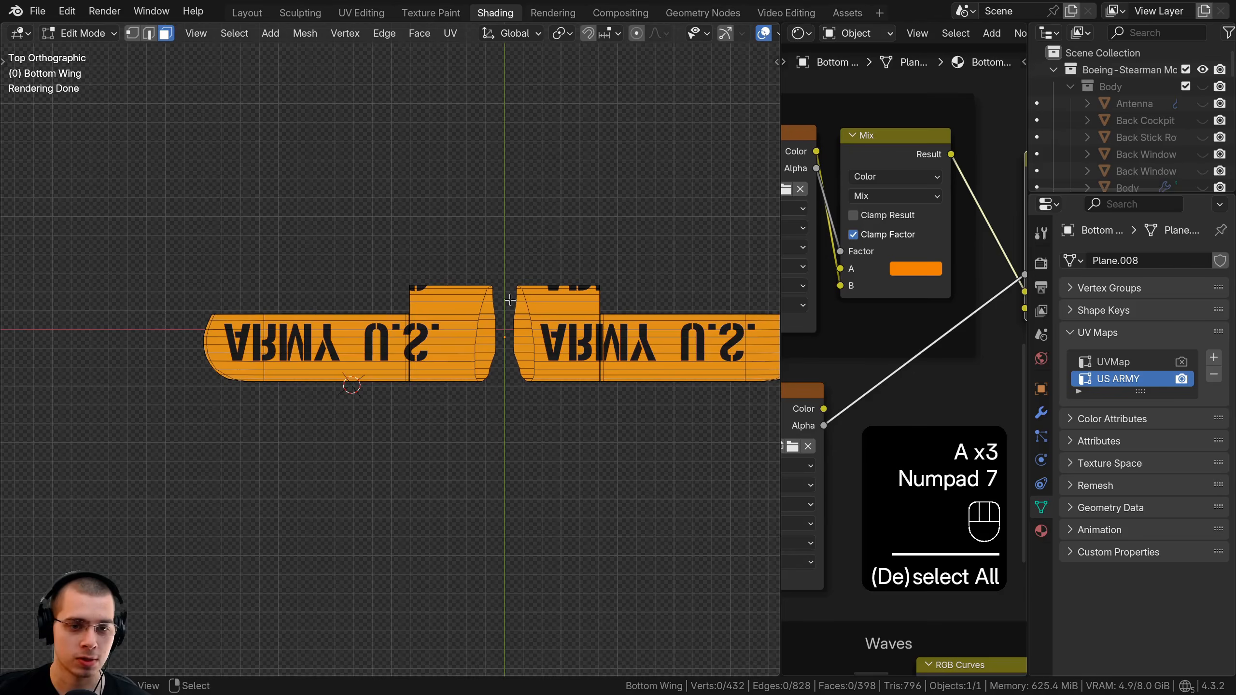
{"action": "key", "text": "a"}
{"action": "key", "text": "a"}
{"action": "scroll", "coordinate": [533, 366], "scroll_direction": "down", "scroll_amount": 2}
{"action": "middle_click_drag", "start_coordinate": [438, 376], "coordinate": [433, 380], "text": "shift"}
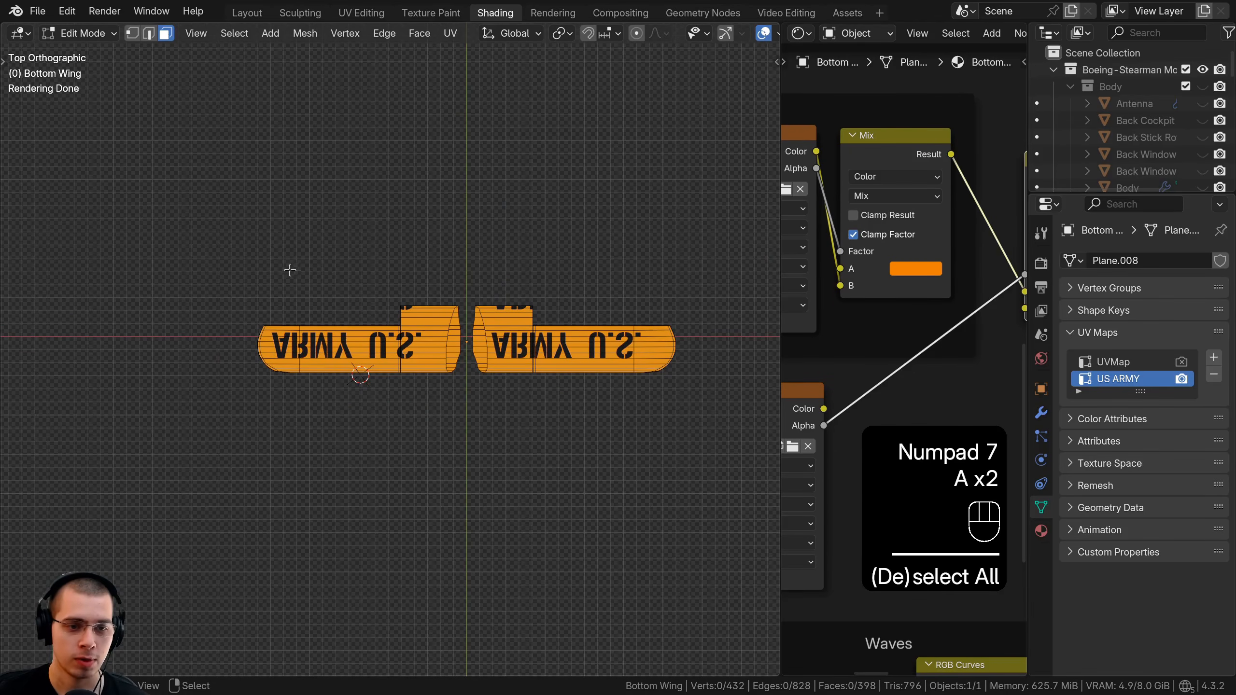
{"action": "left_click_drag", "start_coordinate": [210, 224], "coordinate": [780, 452]}
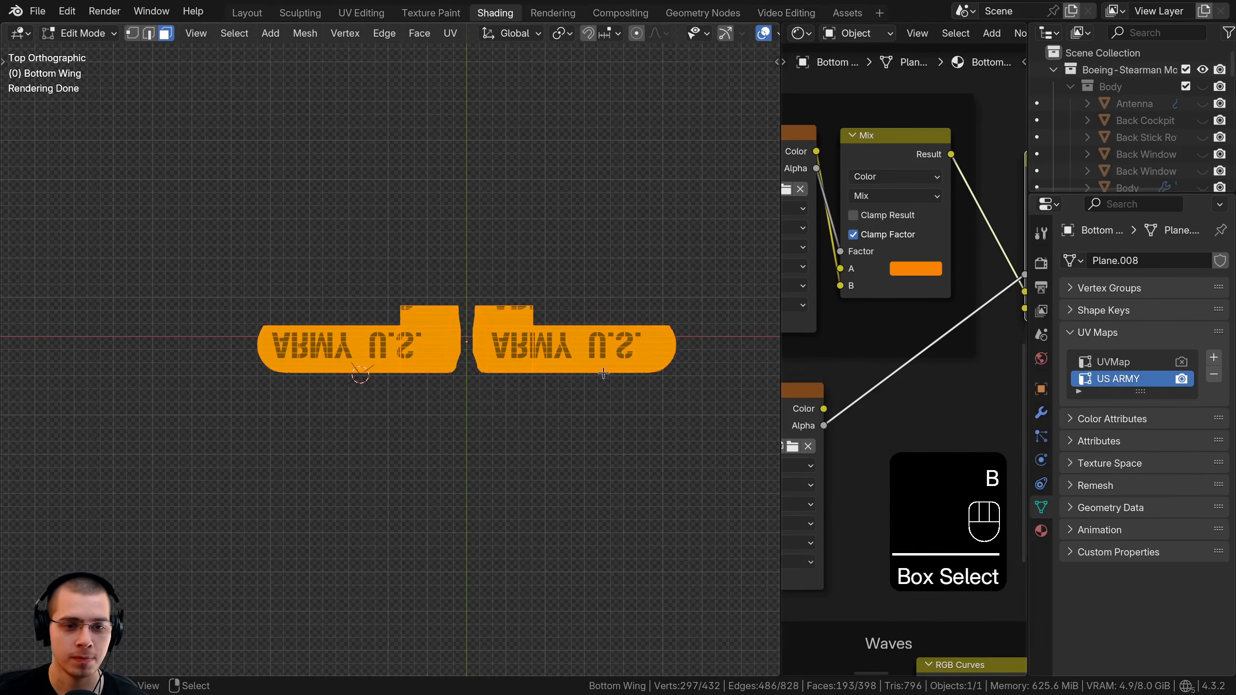
Orbit beneath the wing and deselect the left piece's end-cap faces.
{"action": "scroll", "coordinate": [446, 452], "scroll_direction": "up", "scroll_amount": 2}
{"action": "middle_click_drag", "start_coordinate": [455, 443], "coordinate": [441, 316], "text": "shift"}
{"action": "scroll", "coordinate": [443, 312], "scroll_direction": "up", "scroll_amount": 3}
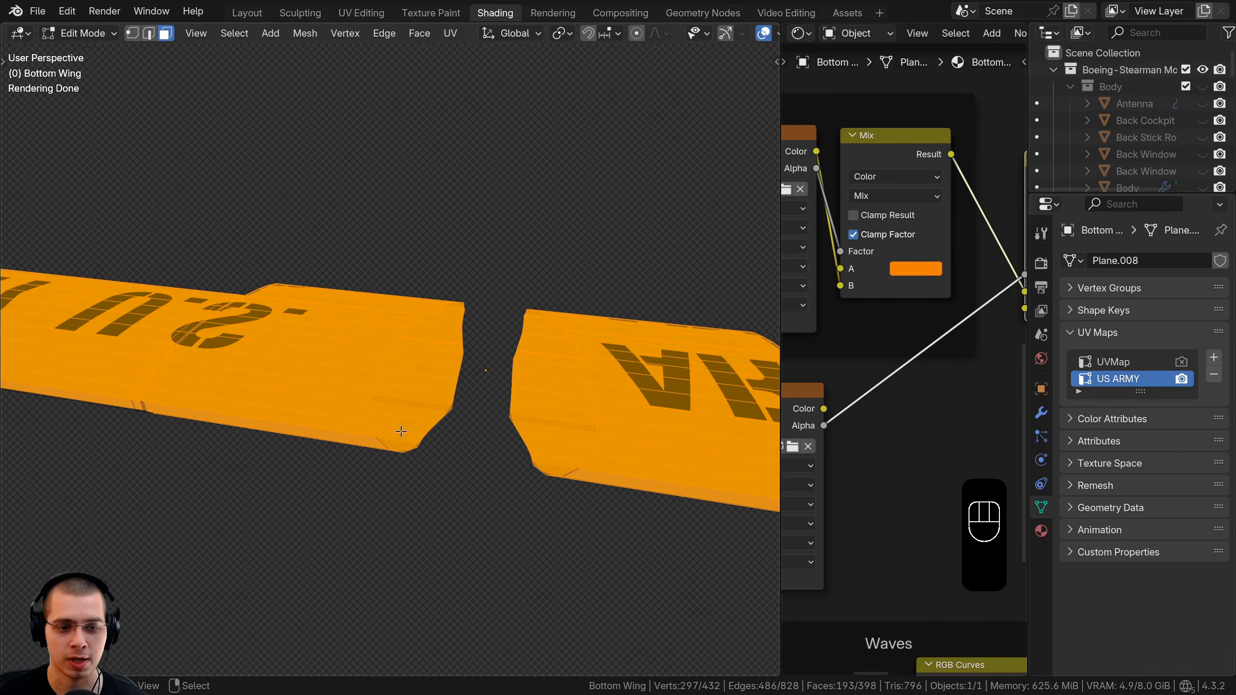
{"action": "middle_click_drag", "start_coordinate": [399, 446], "coordinate": [449, 495]}
{"action": "scroll", "coordinate": [463, 453], "scroll_direction": "up", "scroll_amount": 1}
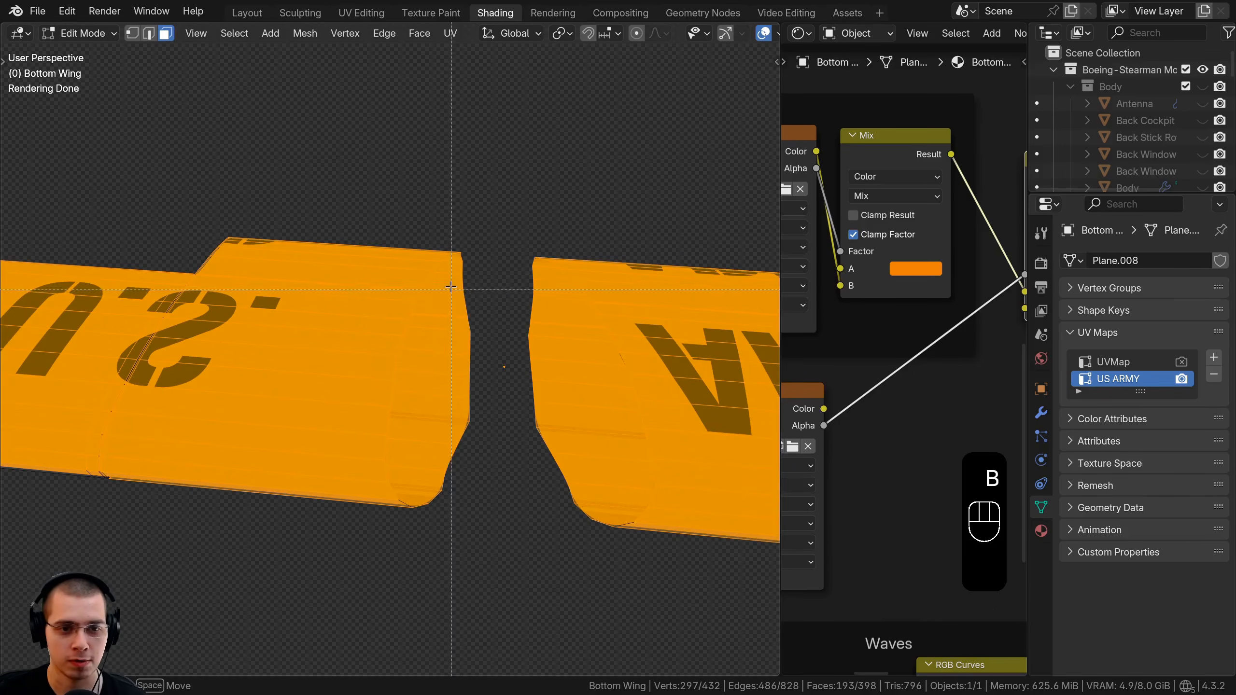
{"action": "middle_click_drag", "start_coordinate": [481, 467], "coordinate": [482, 469]}
{"action": "middle_click_drag", "start_coordinate": [481, 469], "coordinate": [436, 495]}
Box-deselect the remaining rounded end faces on both sides of the wing gap.
{"action": "key", "text": "b"}
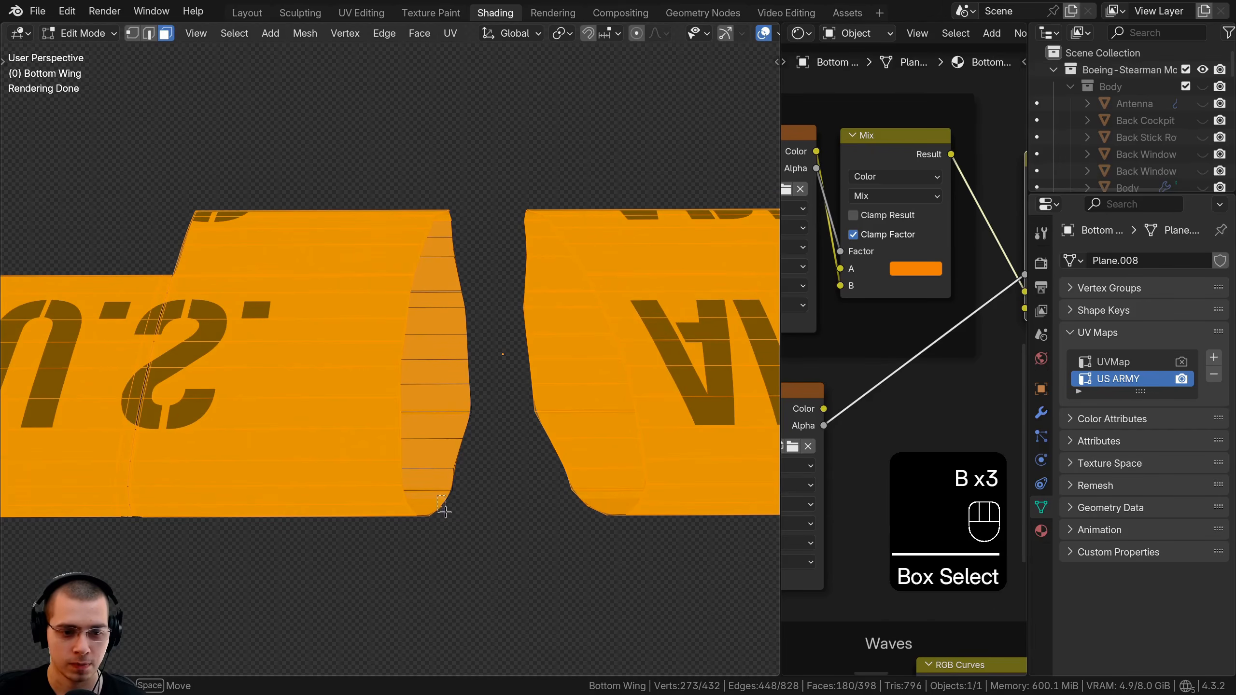
{"action": "middle_click_drag", "start_coordinate": [498, 260], "coordinate": [465, 240]}
{"action": "key", "text": "b"}
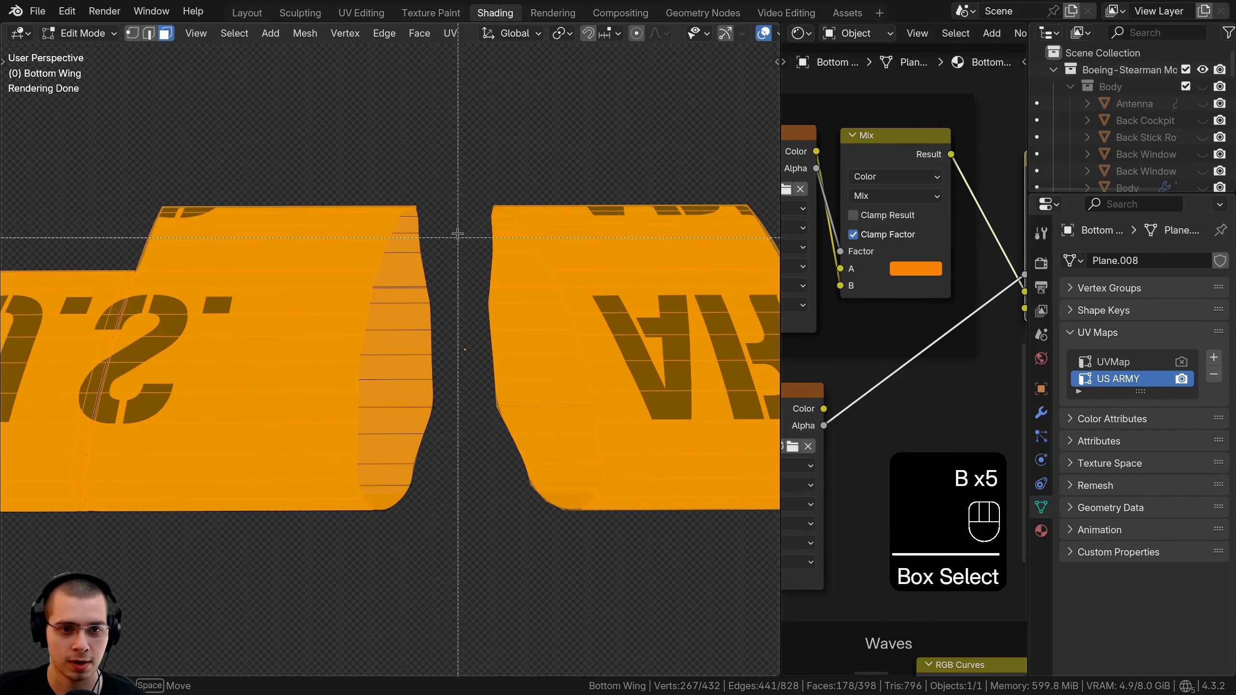
{"action": "middle_click_drag", "start_coordinate": [509, 420], "coordinate": [510, 423]}
{"action": "key", "text": "b"}
{"action": "middle_click_drag", "start_coordinate": [489, 393], "coordinate": [524, 463]}
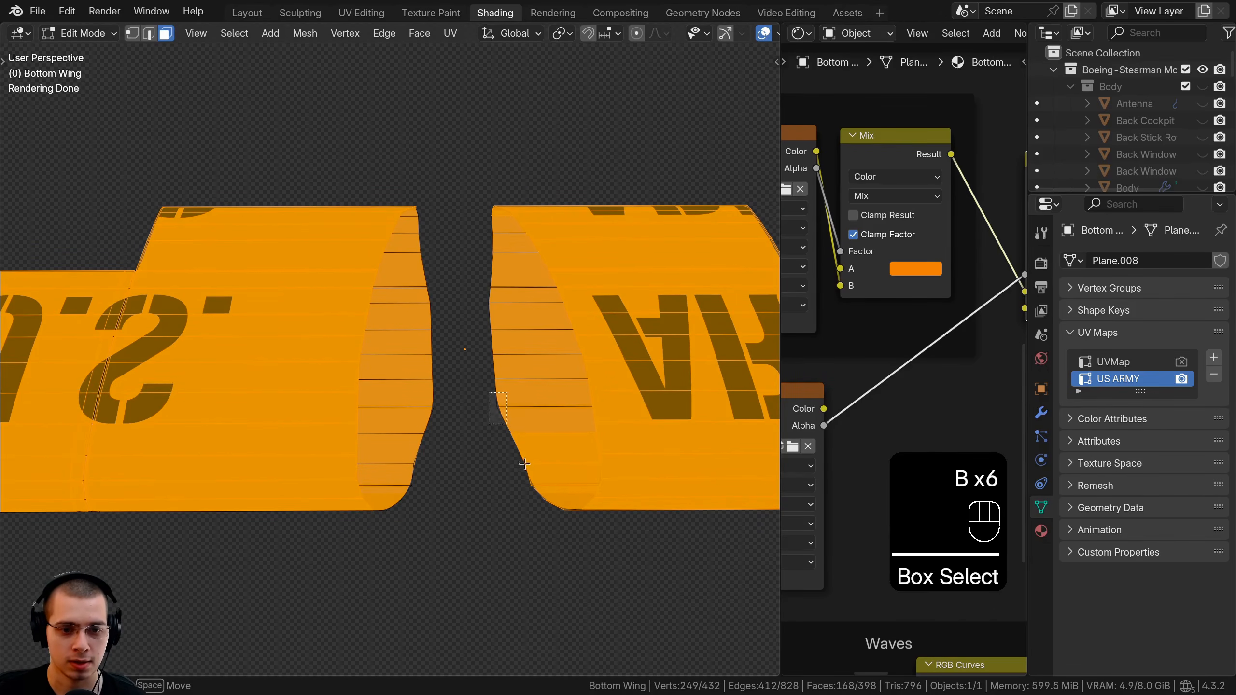
{"action": "mouse_move", "coordinate": [550, 520]}
{"action": "middle_mouse_down"}
{"action": "mouse_move", "coordinate": [563, 538]}
{"action": "mouse_move", "coordinate": [548, 258]}
{"action": "mouse_move", "coordinate": [552, 506]}
{"action": "middle_mouse_up"}
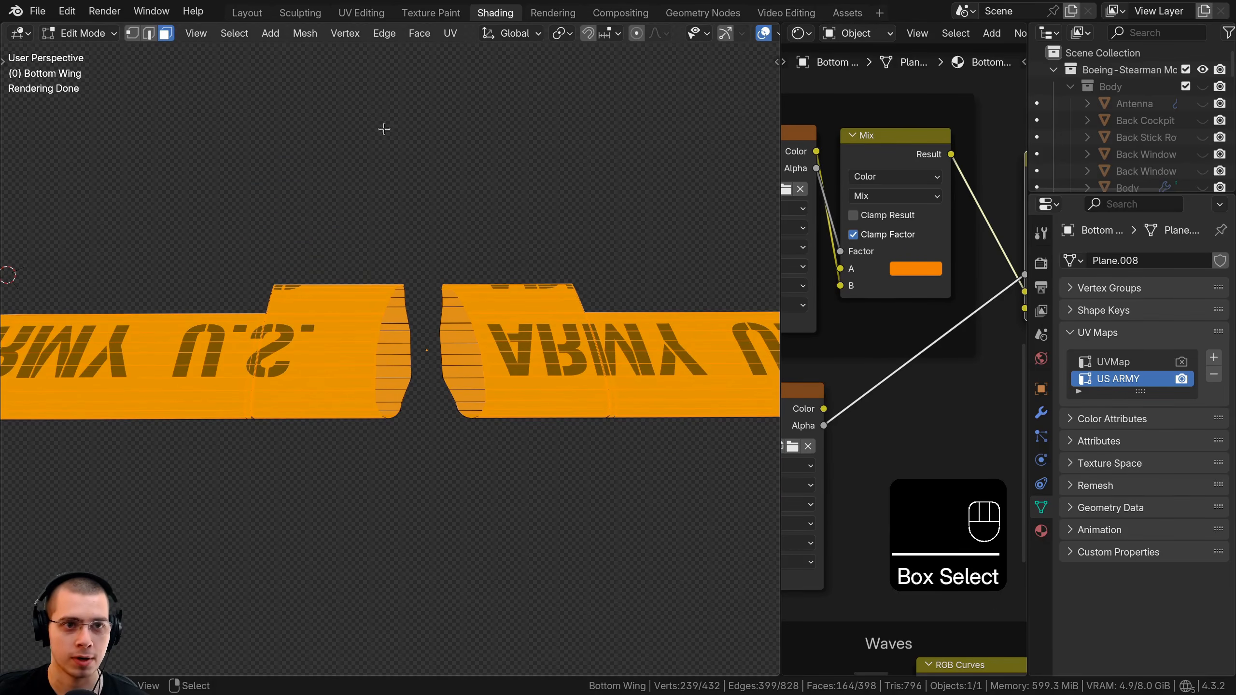
Try shifting all the wing's UV islands over the U.S. ARMY image, then cancel and return to Shading.
{"action": "left_click", "coordinate": [361, 13]}
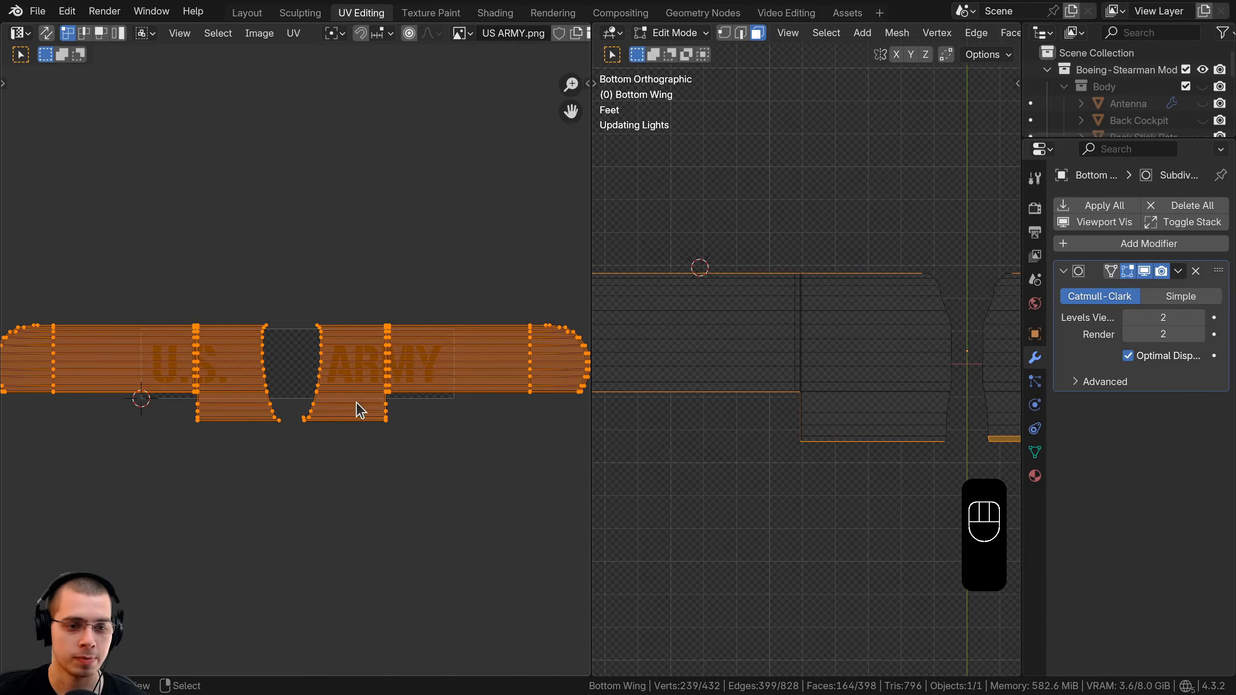
{"action": "key", "text": "a"}
{"action": "key", "text": "a"}
{"action": "key", "text": "g"}
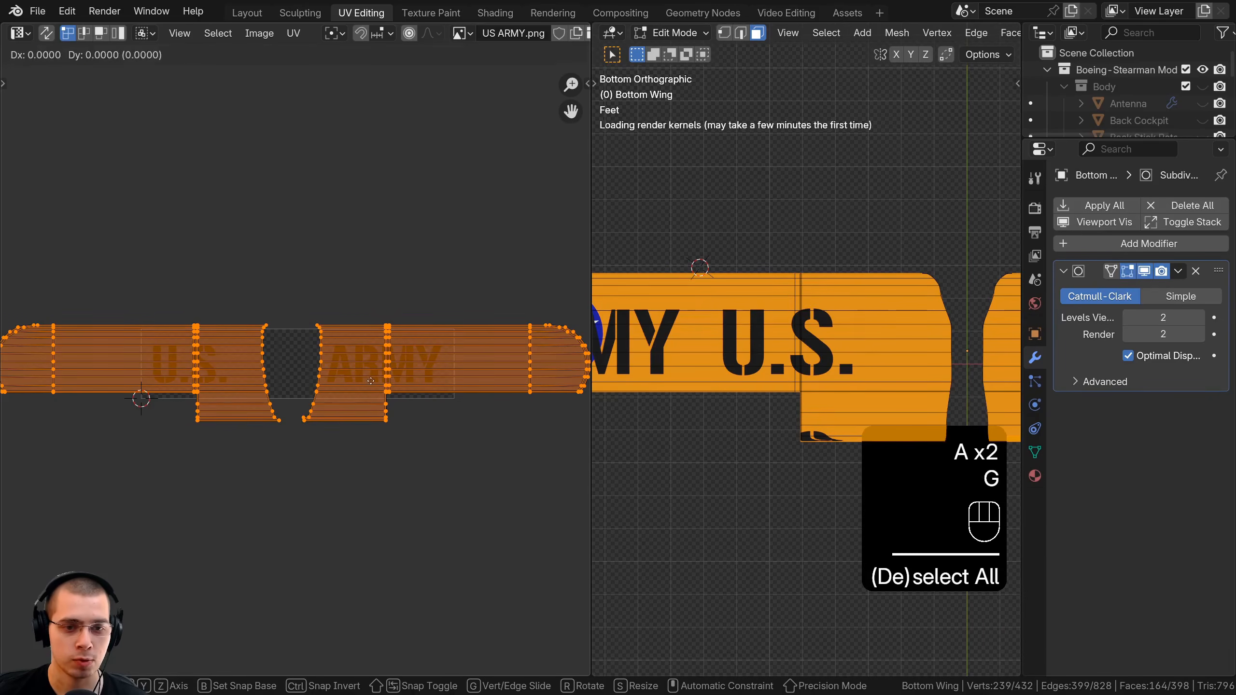
{"action": "left_click", "coordinate": [346, 303]}
{"action": "middle_click_drag", "start_coordinate": [706, 322], "coordinate": [746, 349]}
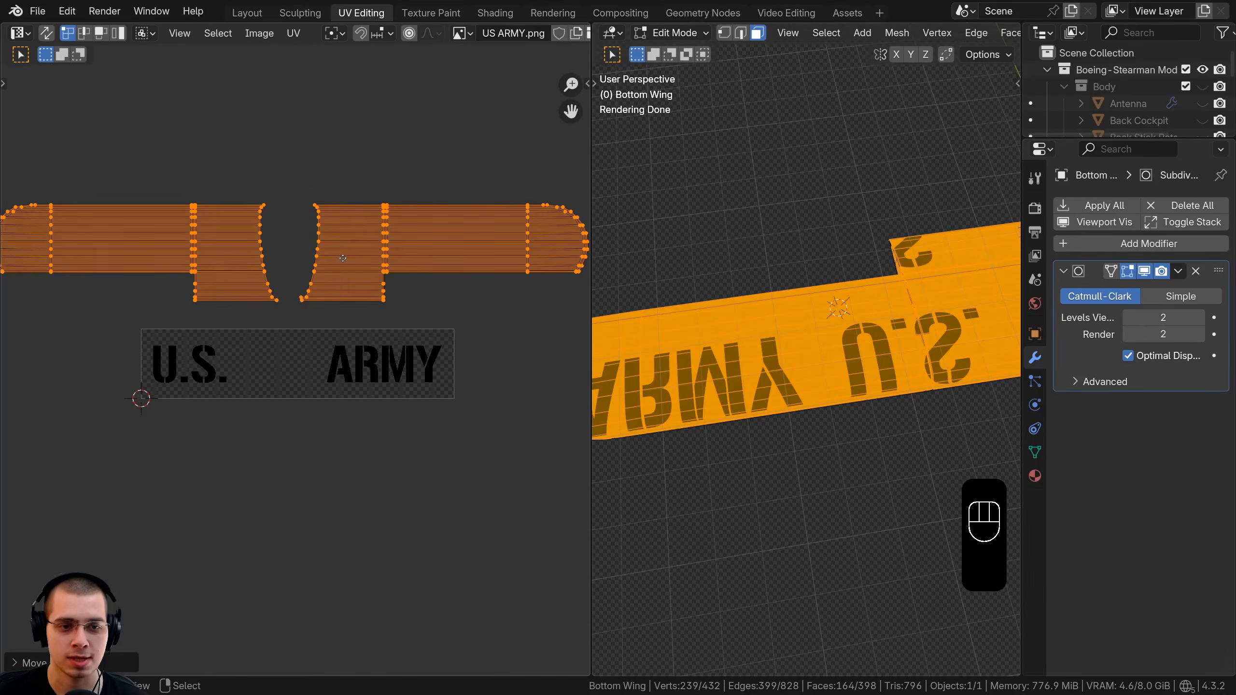
{"action": "key", "text": "g"}
{"action": "right_click", "coordinate": [518, 7]}
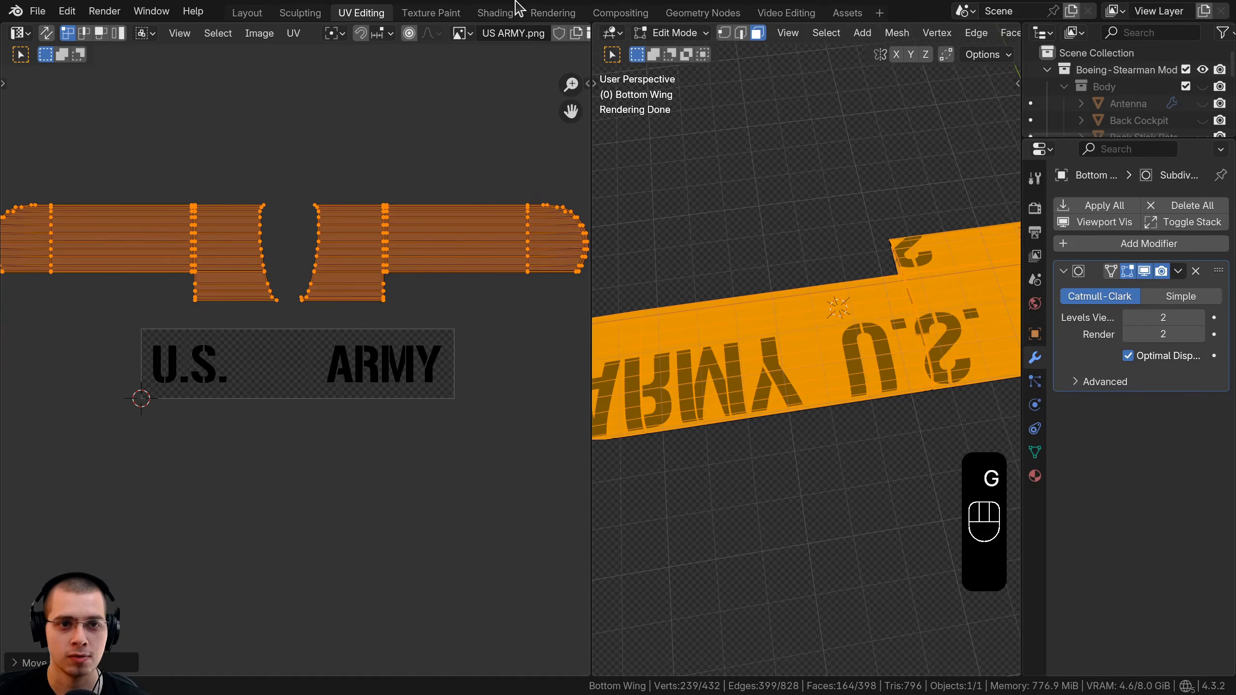
{"action": "left_click", "coordinate": [495, 13]}
{"action": "key", "text": "Tab"}
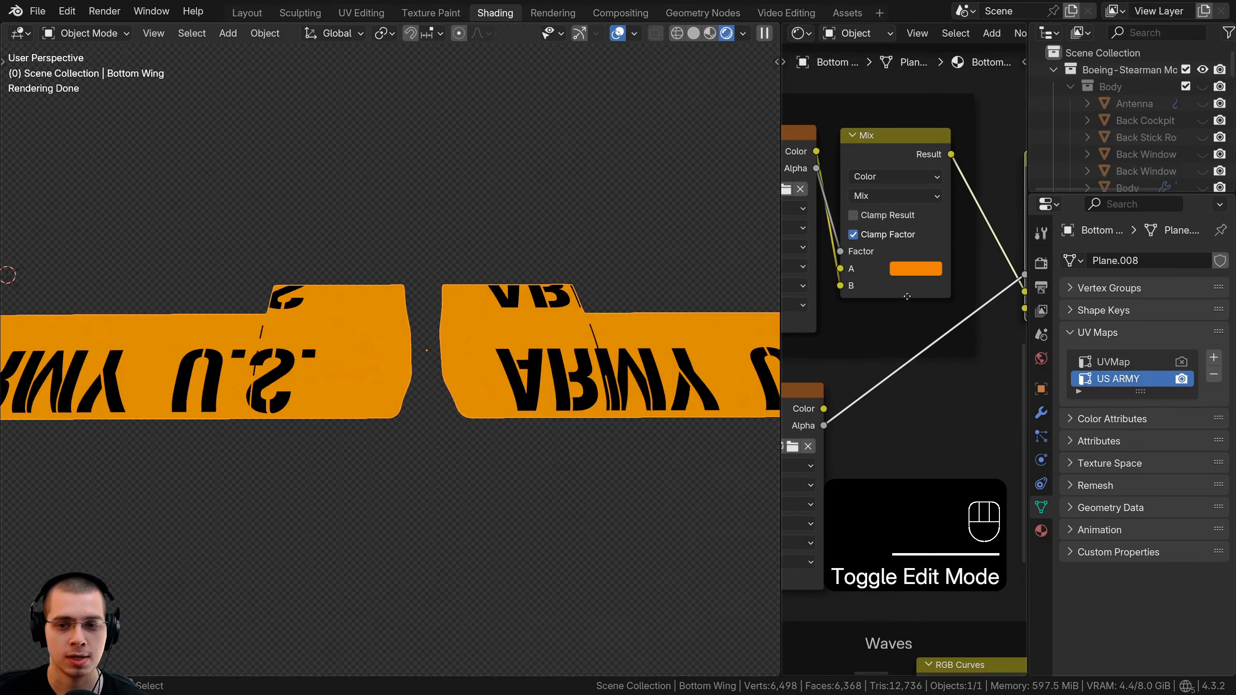
Set the US ARMY.png image node's extension to Clip and inspect the wing's underside.
{"action": "left_click_drag", "start_coordinate": [780, 318], "coordinate": [466, 319]}
{"action": "scroll", "coordinate": [620, 321], "scroll_direction": "up", "scroll_amount": 2}
{"action": "middle_click_drag", "start_coordinate": [620, 322], "coordinate": [637, 102]}
{"action": "scroll", "coordinate": [692, 220], "scroll_direction": "up", "scroll_amount": 2}
{"action": "left_click", "coordinate": [685, 230]}
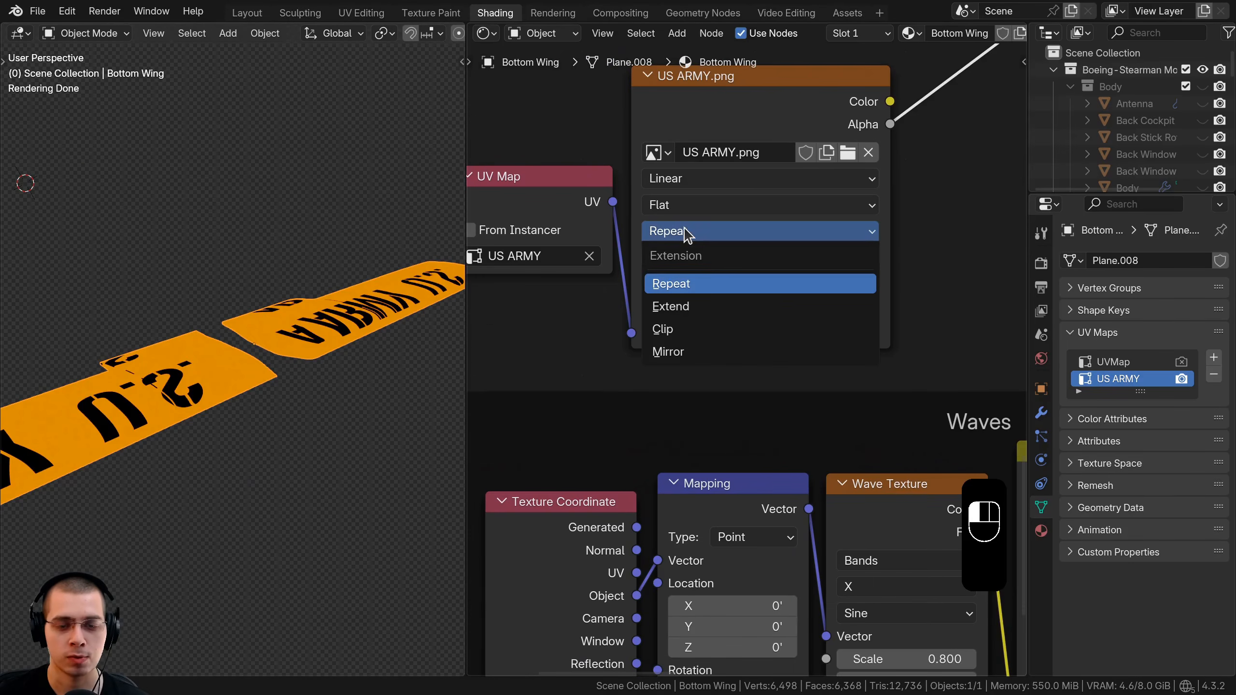
{"action": "left_click", "coordinate": [684, 331]}
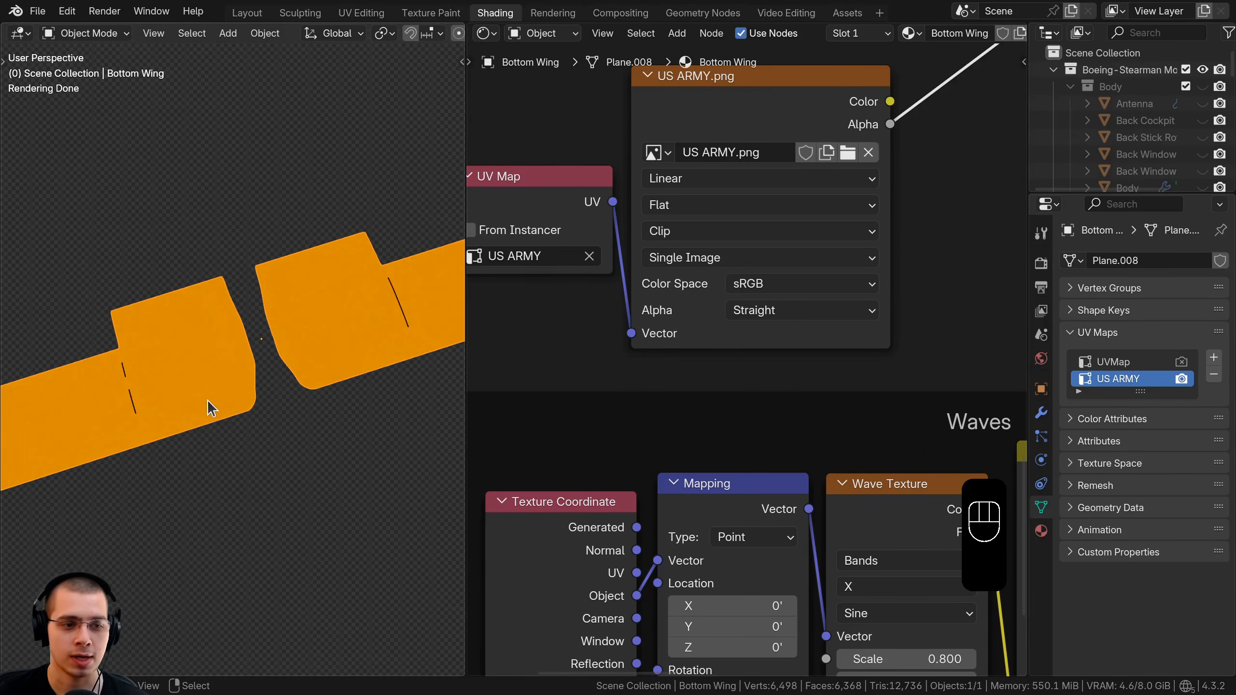
{"action": "scroll", "coordinate": [208, 401], "scroll_direction": "down", "scroll_amount": 2}
{"action": "mouse_move", "coordinate": [208, 400]}
{"action": "middle_mouse_down", "text": "shift"}
{"action": "mouse_move", "coordinate": [271, 361]}
{"action": "mouse_move", "coordinate": [263, 103]}
{"action": "mouse_move", "coordinate": [230, 392]}
{"action": "middle_mouse_up", "text": "shift"}
{"action": "scroll", "coordinate": [242, 470], "scroll_direction": "up", "scroll_amount": 3}
{"action": "middle_click_drag", "start_coordinate": [243, 470], "coordinate": [217, 452], "text": "shift"}
{"action": "scroll", "coordinate": [256, 393], "scroll_direction": "up", "scroll_amount": 3}
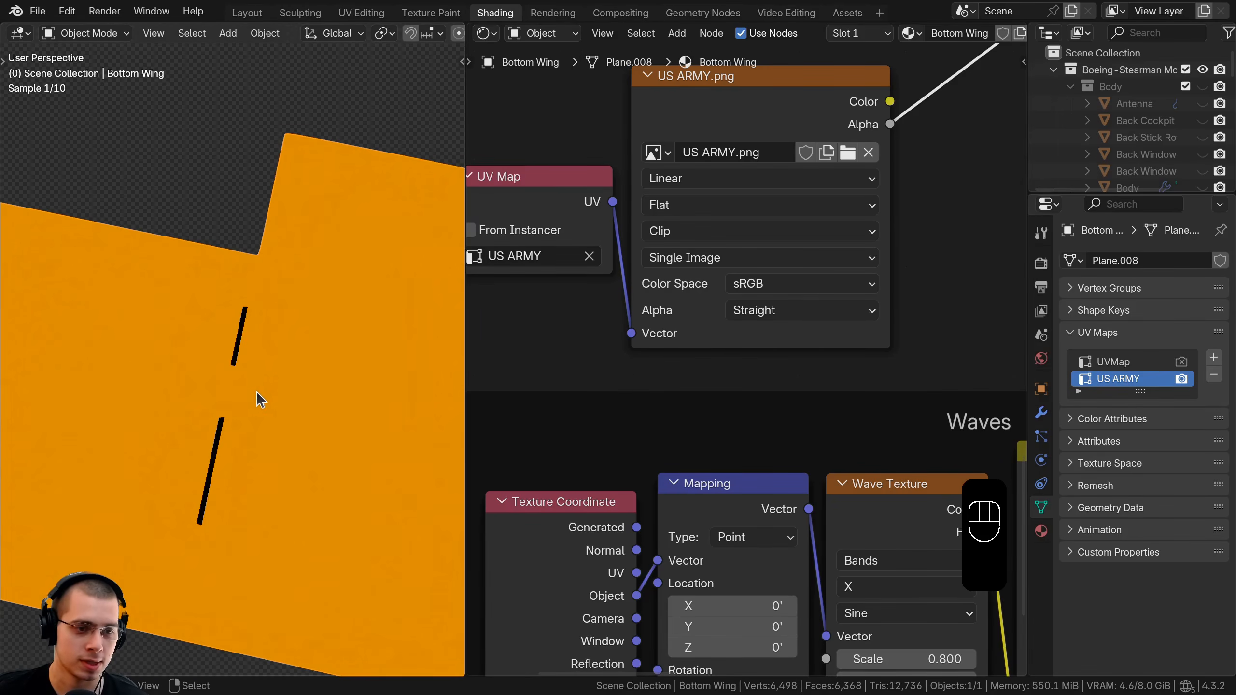
{"action": "middle_click_drag", "start_coordinate": [256, 392], "coordinate": [298, 424]}
{"action": "scroll", "coordinate": [233, 326], "scroll_direction": "up", "scroll_amount": 3}
In Edit Mode, select the wing faces along and around the dark seam.
{"action": "key", "text": "Tab"}
{"action": "middle_click_drag", "start_coordinate": [231, 323], "coordinate": [213, 321]}
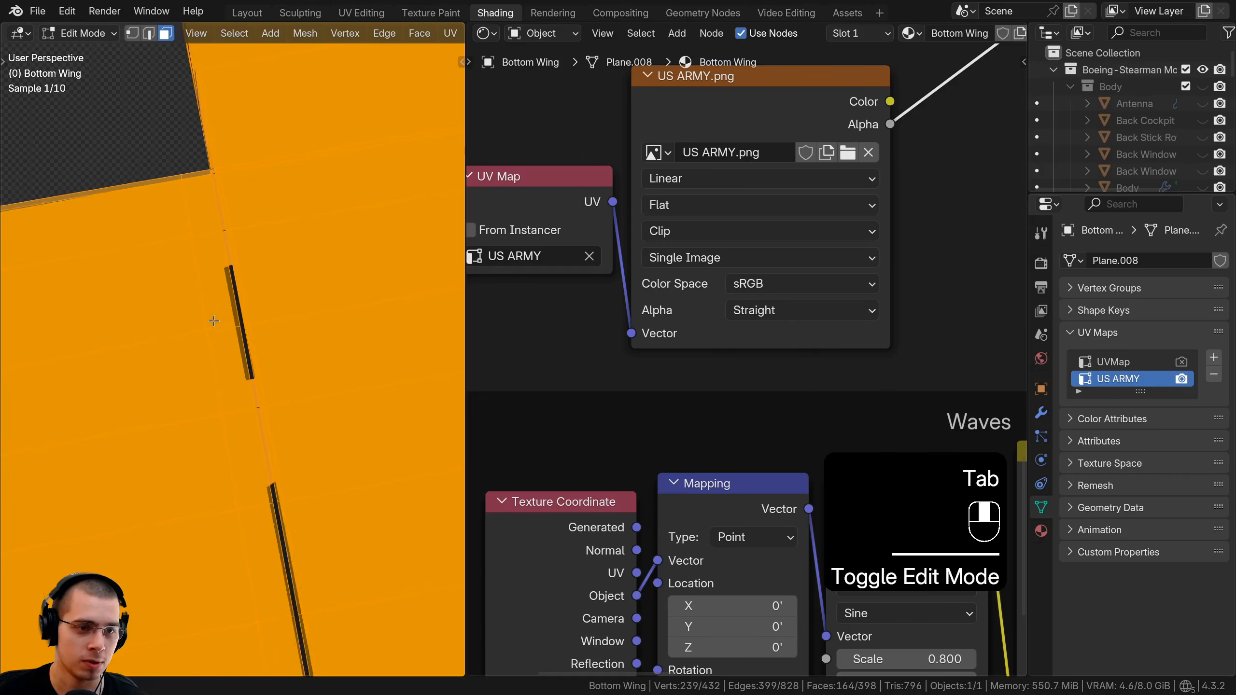
{"action": "left_click", "coordinate": [216, 190]}
{"action": "left_click", "coordinate": [228, 248], "text": "shift"}
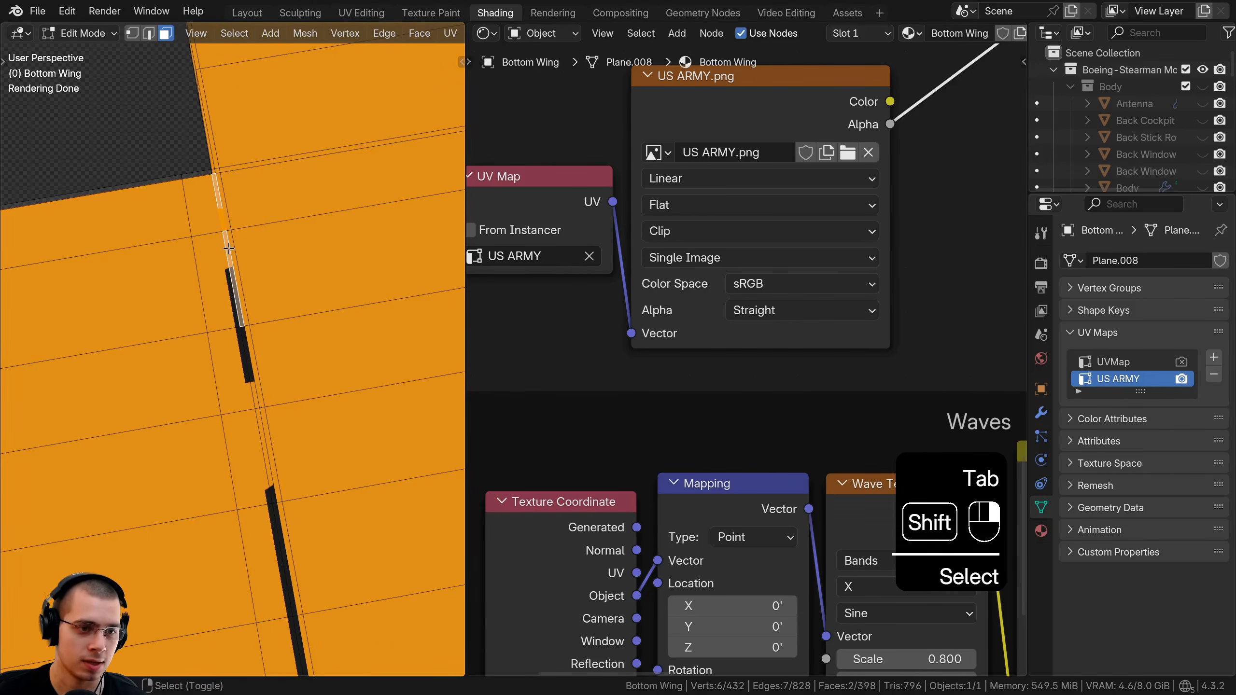
{"action": "left_click", "coordinate": [249, 352], "text": "shift"}
{"action": "key", "text": "b"}
{"action": "left_click_drag", "start_coordinate": [193, 263], "coordinate": [306, 413]}
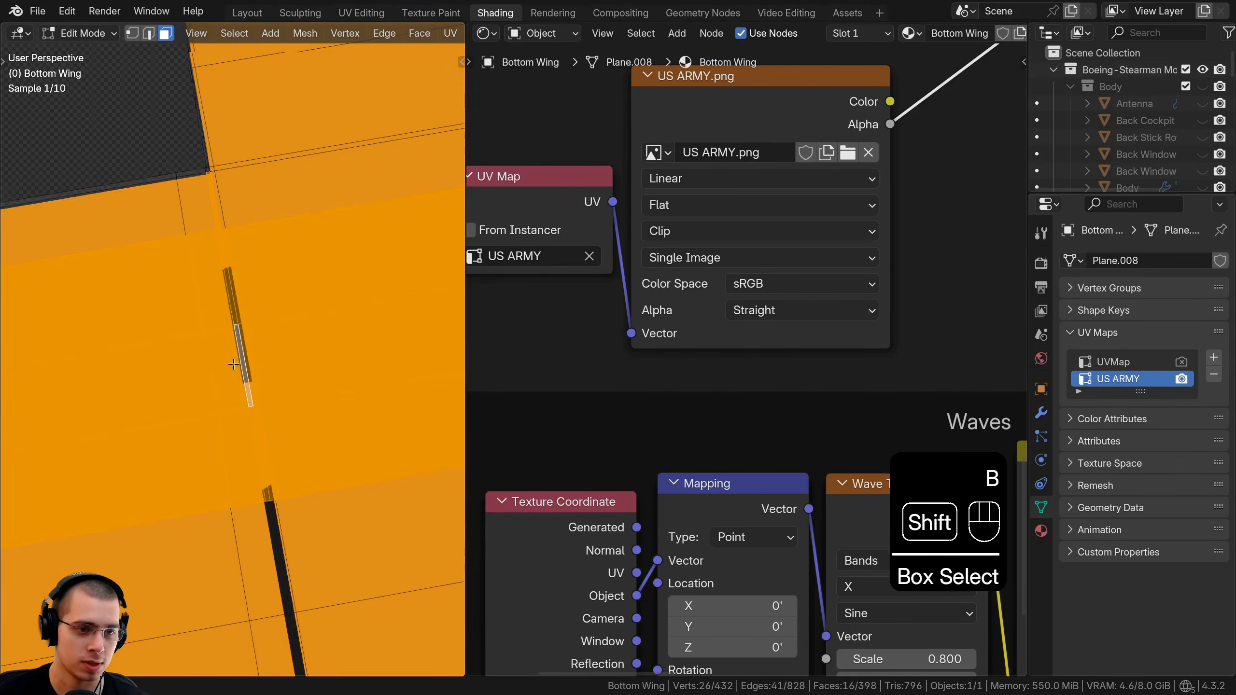
{"action": "middle_click_drag", "start_coordinate": [307, 412], "coordinate": [246, 234], "text": "shift"}
{"action": "key", "text": "b"}
{"action": "left_click_drag", "start_coordinate": [173, 223], "coordinate": [293, 530]}
{"action": "scroll", "coordinate": [178, 334], "scroll_direction": "down", "scroll_amount": 2}
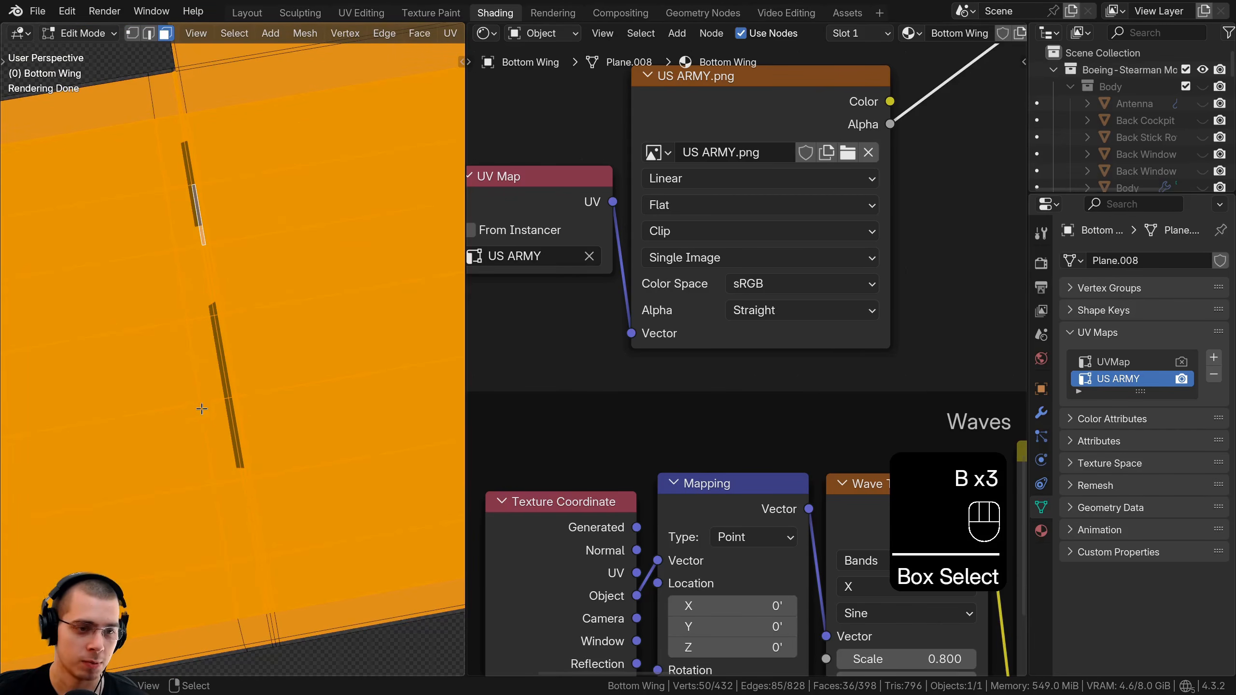
Move the selected UV column to a new position and check the wing.
{"action": "left_click", "coordinate": [360, 13]}
{"action": "key", "text": "g"}
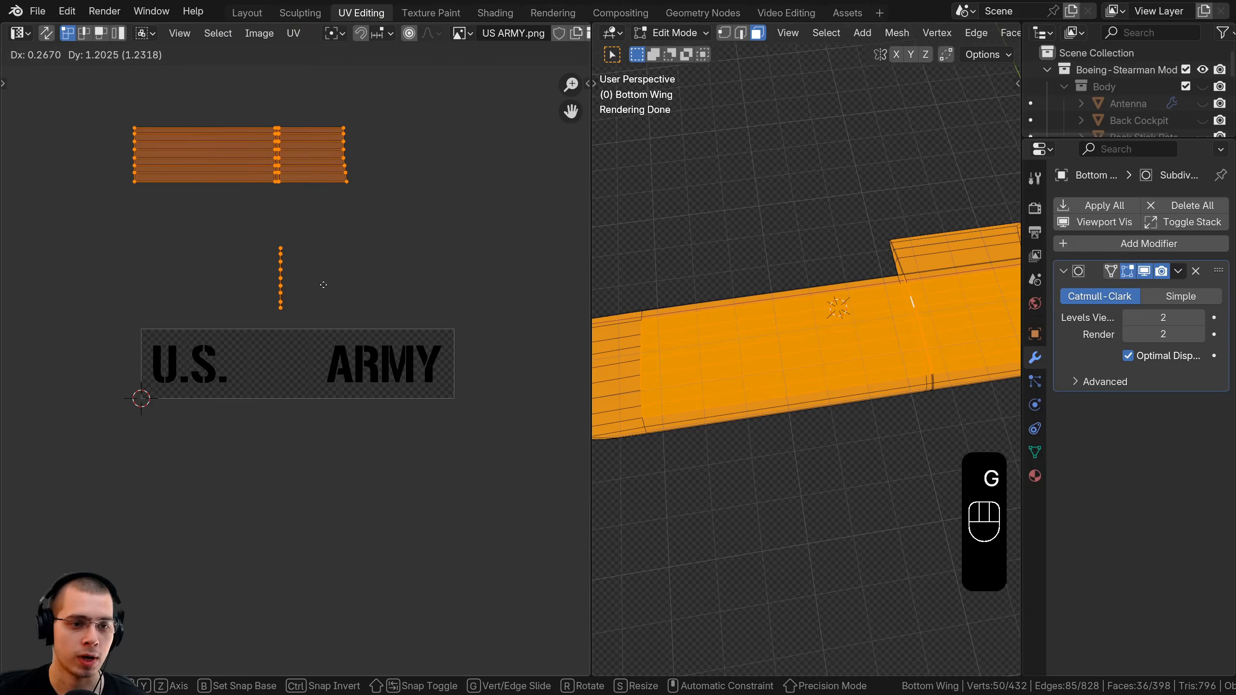
{"action": "left_click", "coordinate": [323, 286]}
{"action": "key", "text": "Tab"}
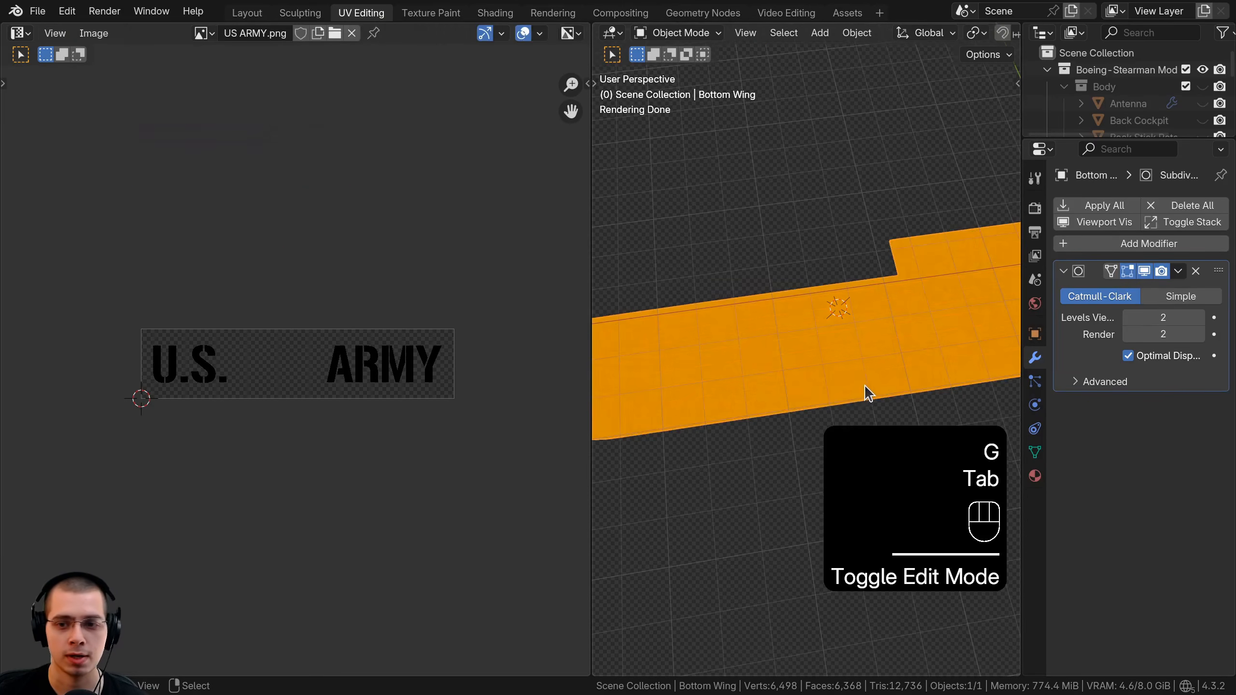
{"action": "middle_click_drag", "start_coordinate": [867, 395], "coordinate": [835, 423], "text": "shift"}
Box-select the faces around the seam and move their UVs upward, then review the lettering.
{"action": "key", "text": "Tab"}
{"action": "scroll", "coordinate": [835, 414], "scroll_direction": "up", "scroll_amount": 3}
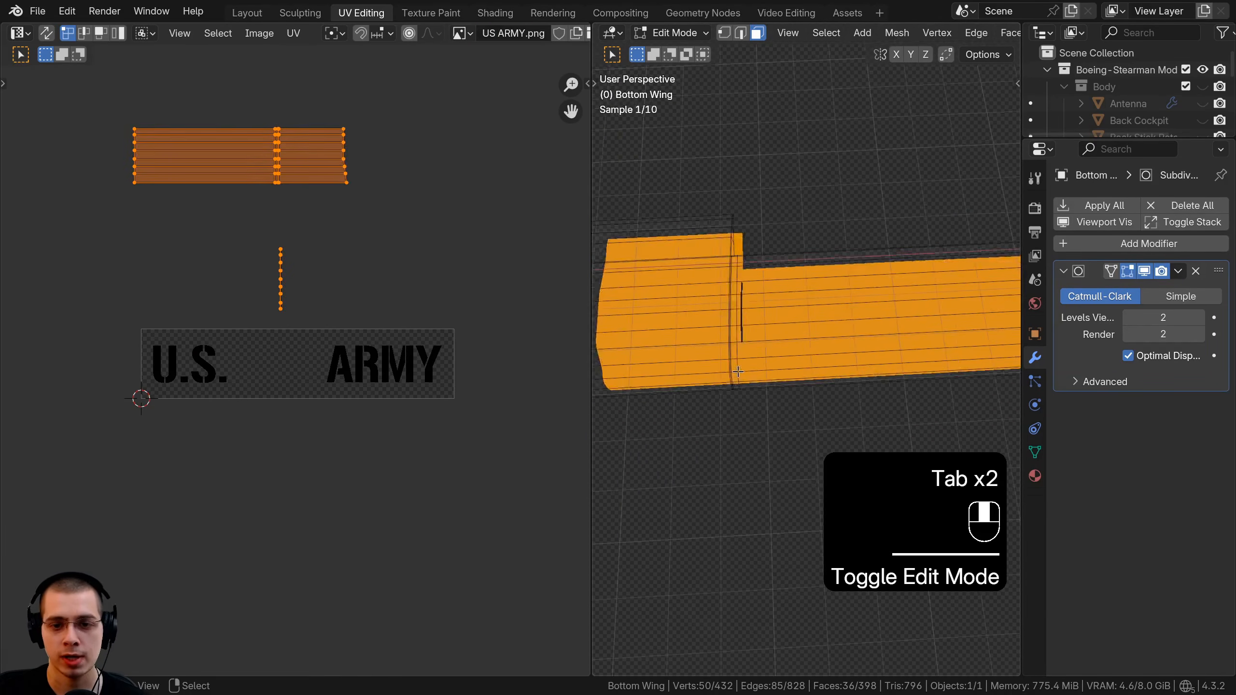
{"action": "key", "text": "a"}
{"action": "key", "text": "b"}
{"action": "left_click_drag", "start_coordinate": [760, 331], "coordinate": [803, 362]}
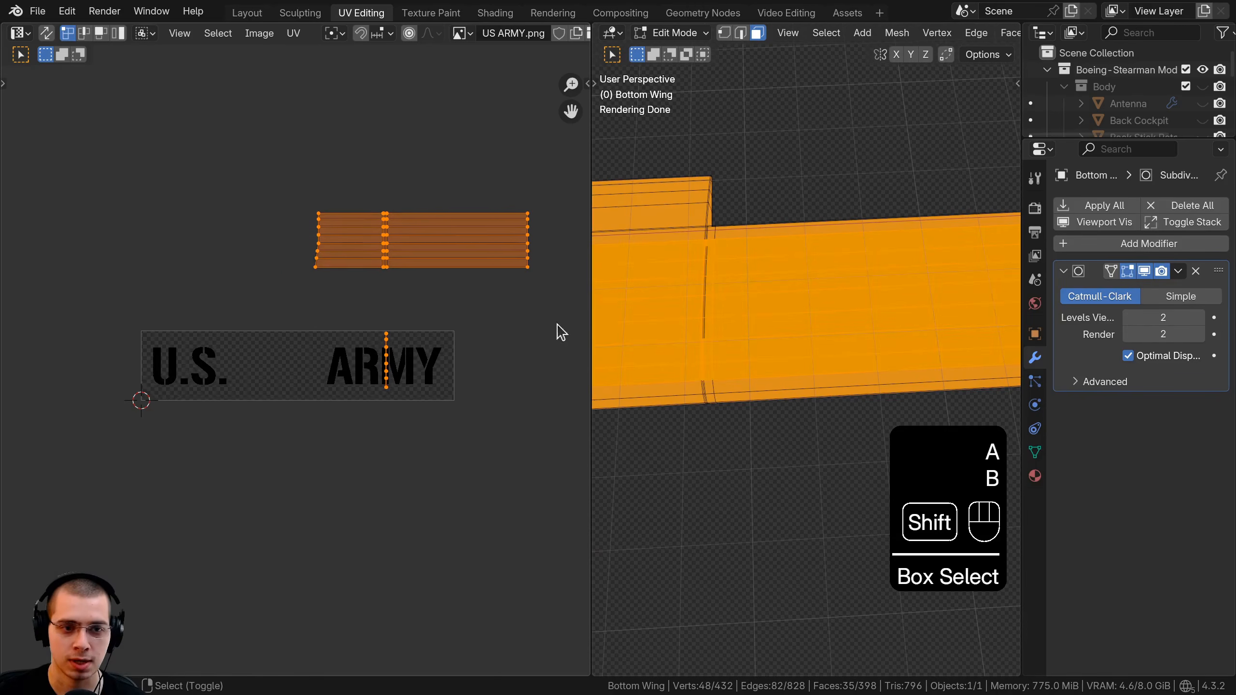
{"action": "middle_click_drag", "start_coordinate": [560, 331], "coordinate": [573, 347], "text": "shift"}
{"action": "key", "text": "g"}
{"action": "left_click", "coordinate": [388, 210]}
{"action": "key", "text": "Tab"}
{"action": "middle_click_drag", "start_coordinate": [848, 366], "coordinate": [699, 263]}
{"action": "middle_click_drag", "start_coordinate": [740, 355], "coordinate": [769, 254], "text": "shift"}
Select all the wing's UV islands and shift them slightly left.
{"action": "key", "text": "Tab"}
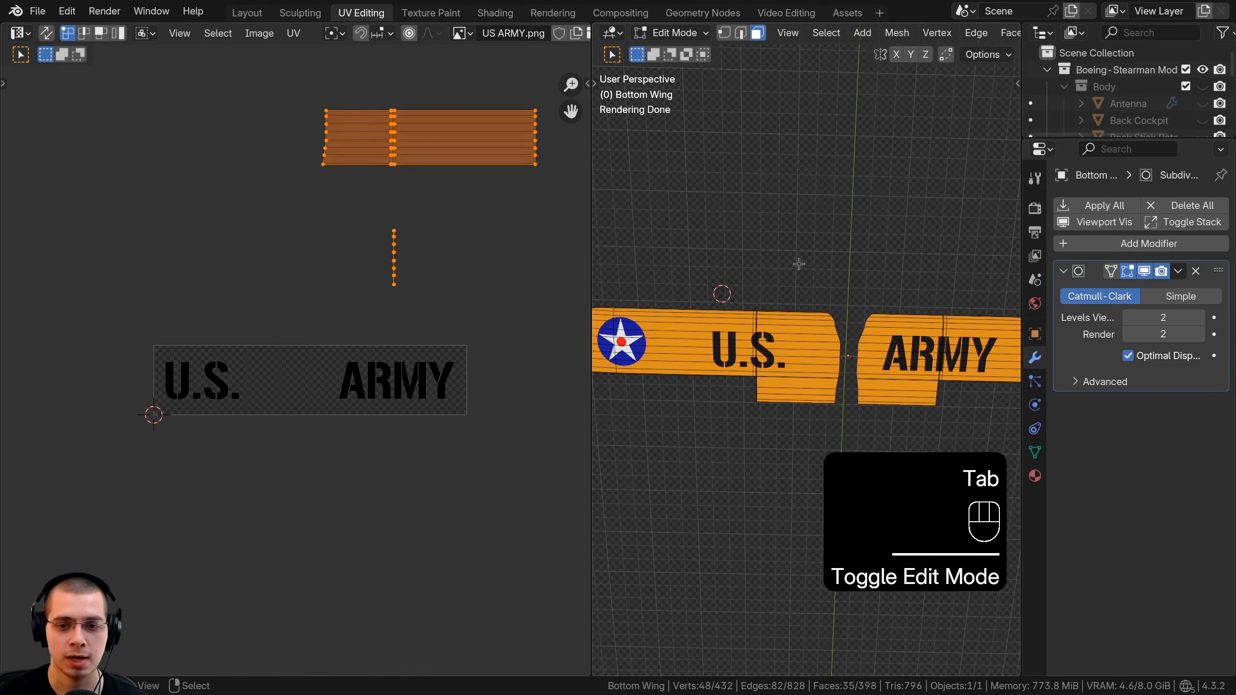
{"action": "key", "text": "a"}
{"action": "key", "text": "a"}
{"action": "scroll", "coordinate": [344, 446], "scroll_direction": "up", "scroll_amount": 3}
{"action": "key", "text": "a"}
{"action": "key", "text": "a"}
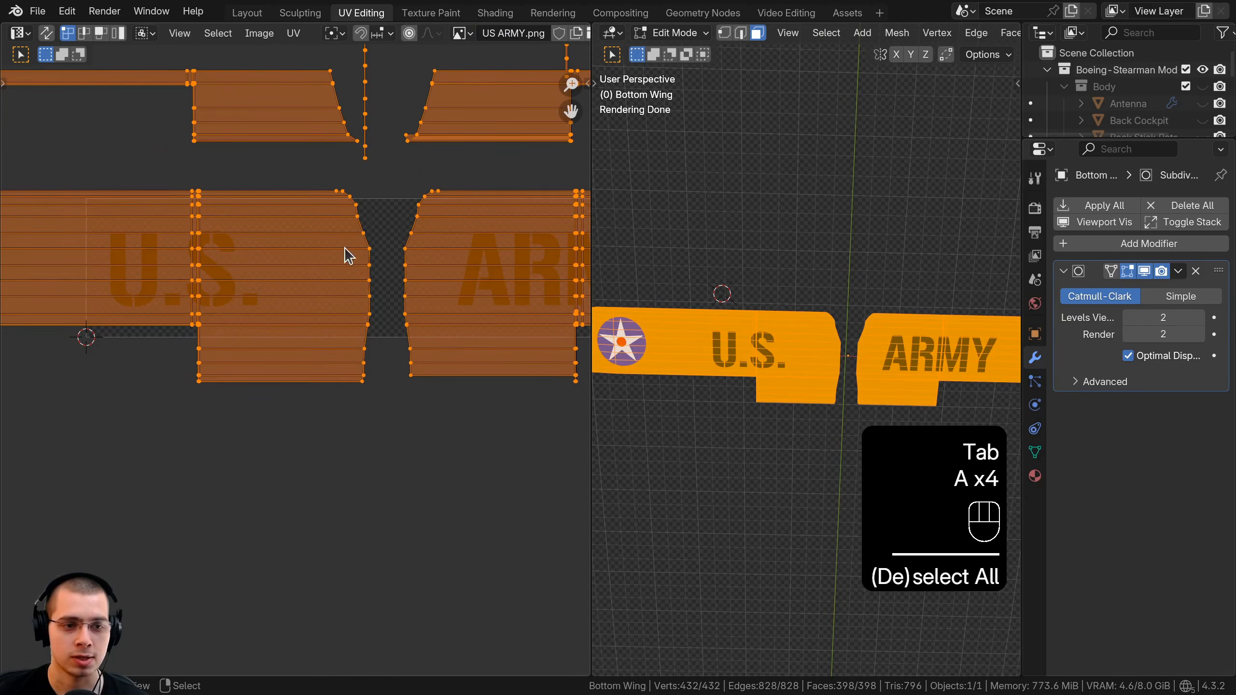
{"action": "left_click_drag", "start_coordinate": [590, 258], "coordinate": [604, 258]}
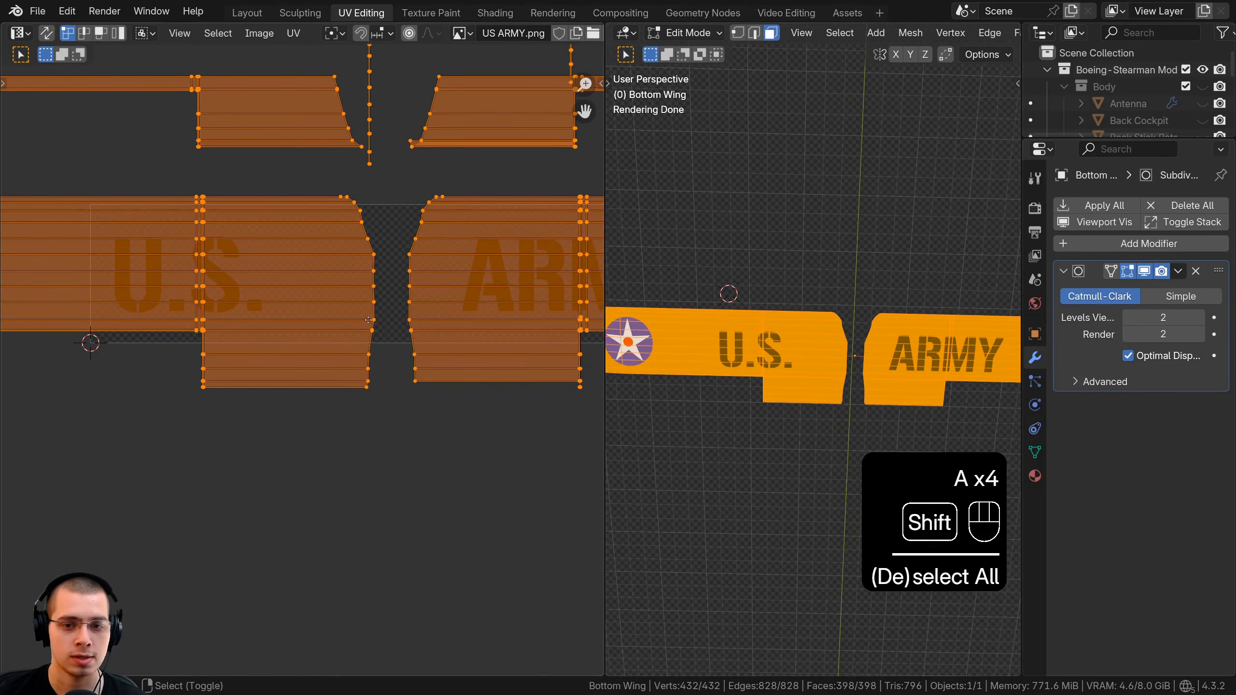
{"action": "middle_click_drag", "start_coordinate": [246, 300], "coordinate": [343, 299], "text": "shift"}
{"action": "scroll", "coordinate": [343, 299], "scroll_direction": "up", "scroll_amount": 1}
{"action": "key", "text": "g"}
{"action": "left_click", "coordinate": [361, 309]}
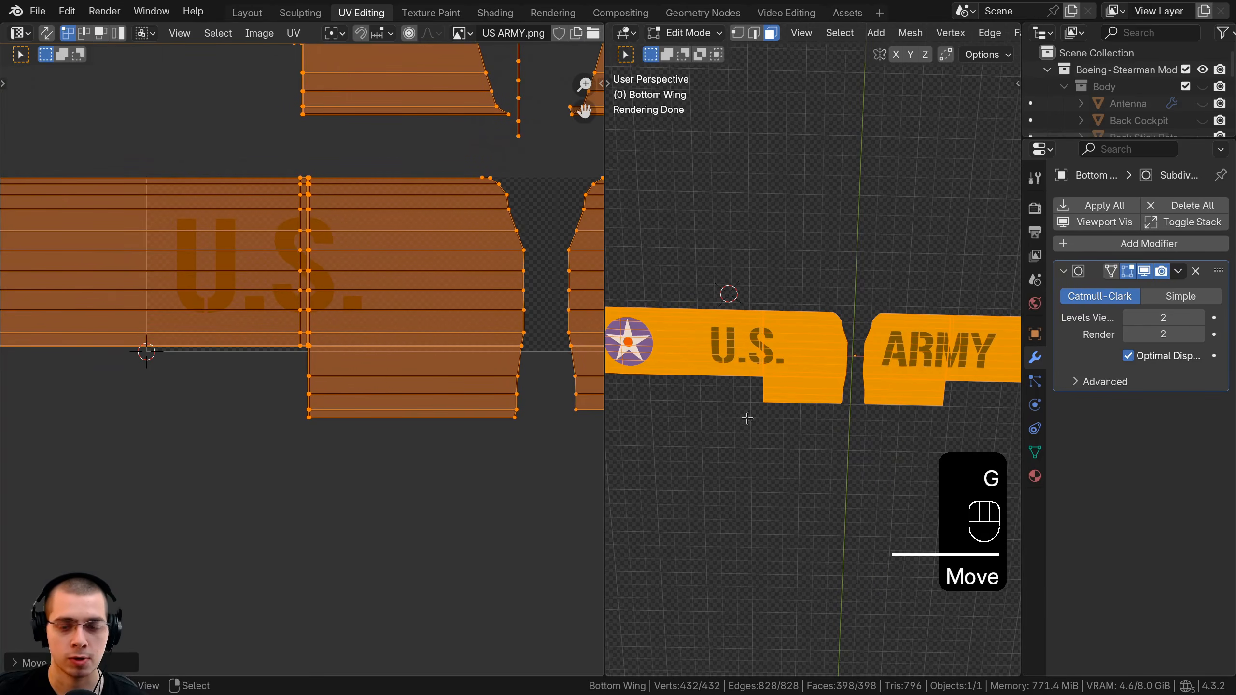
View the wing from below and scale and move the UV islands over the stencil.
{"action": "key", "text": "ctrl+KP_7"}
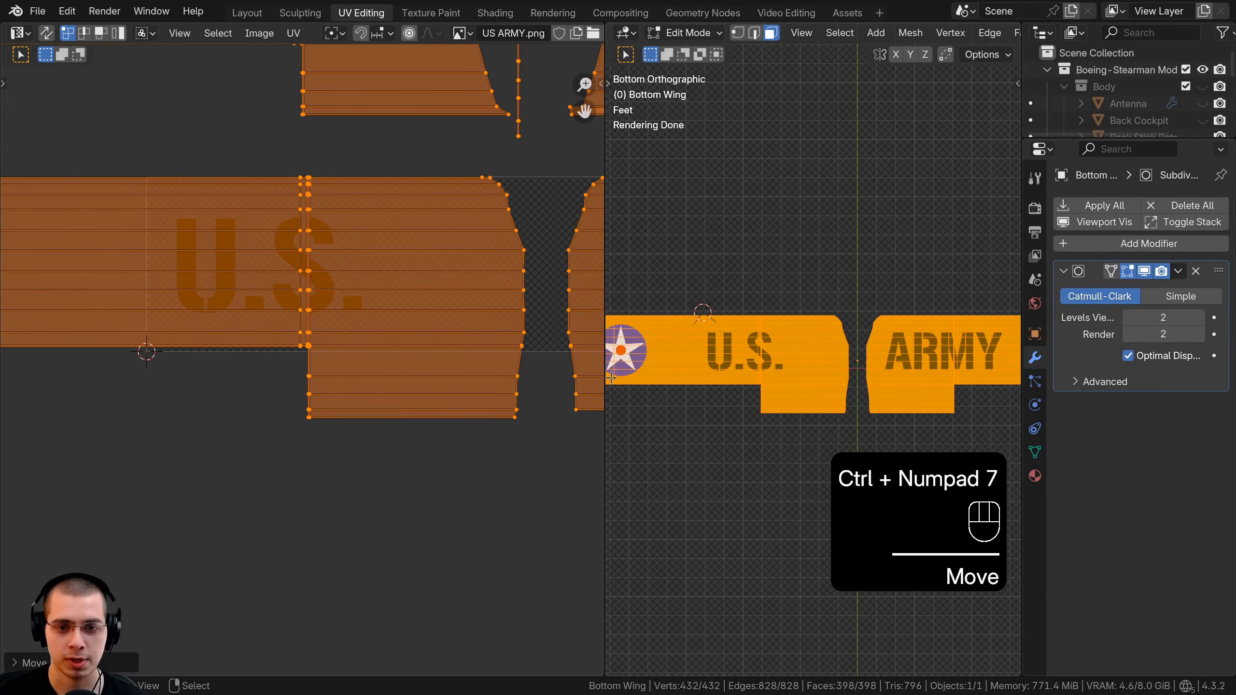
{"action": "left_click_drag", "start_coordinate": [606, 374], "coordinate": [518, 373]}
{"action": "scroll", "coordinate": [200, 449], "scroll_direction": "down", "scroll_amount": 2}
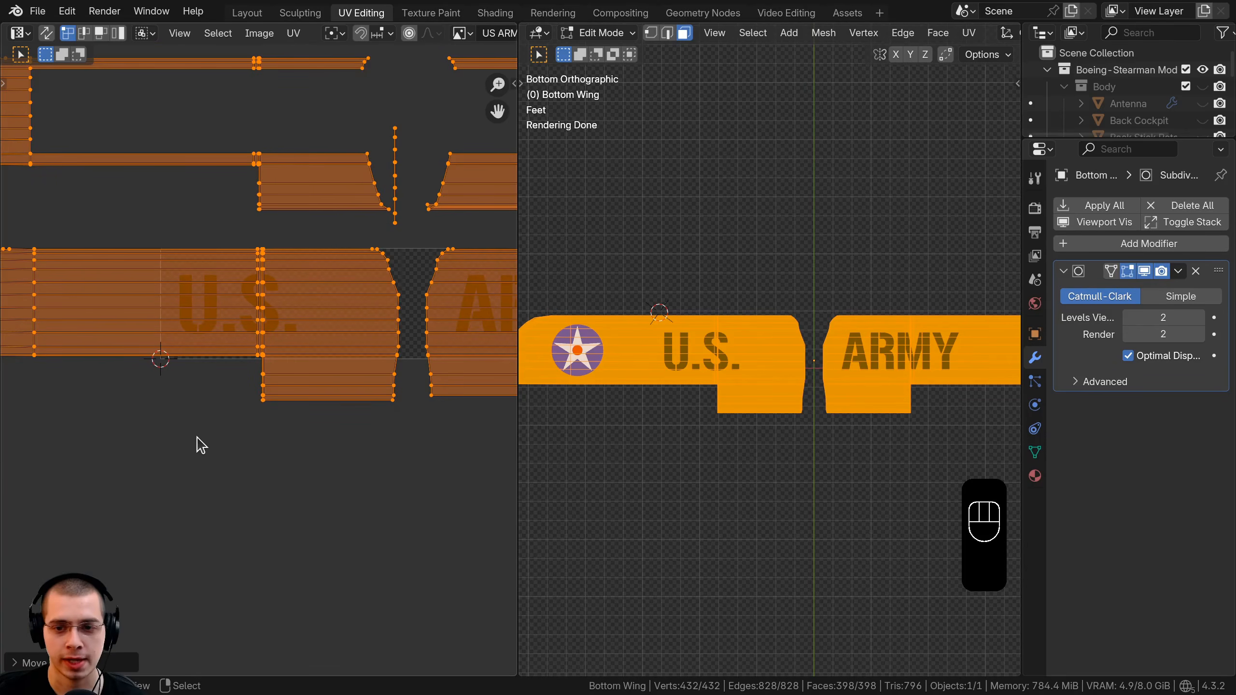
{"action": "scroll", "coordinate": [195, 438], "scroll_direction": "down", "scroll_amount": 1}
{"action": "key", "text": "s"}
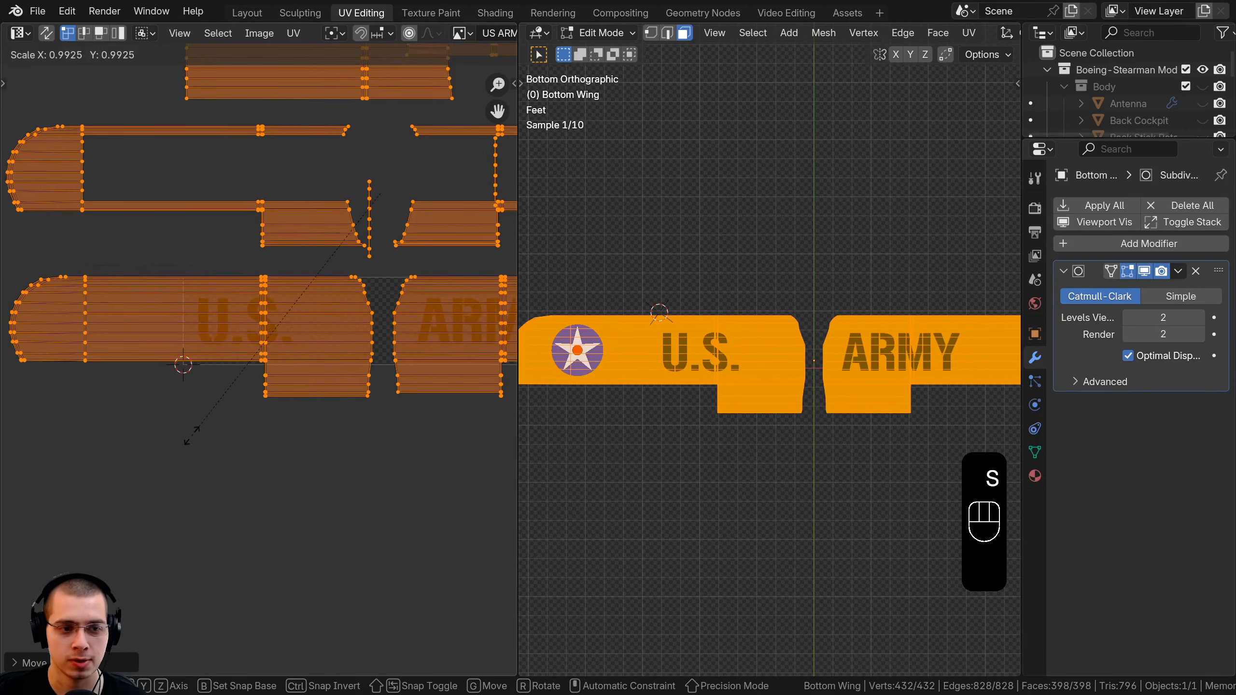
{"action": "left_click", "coordinate": [213, 406]}
{"action": "key", "text": "g"}
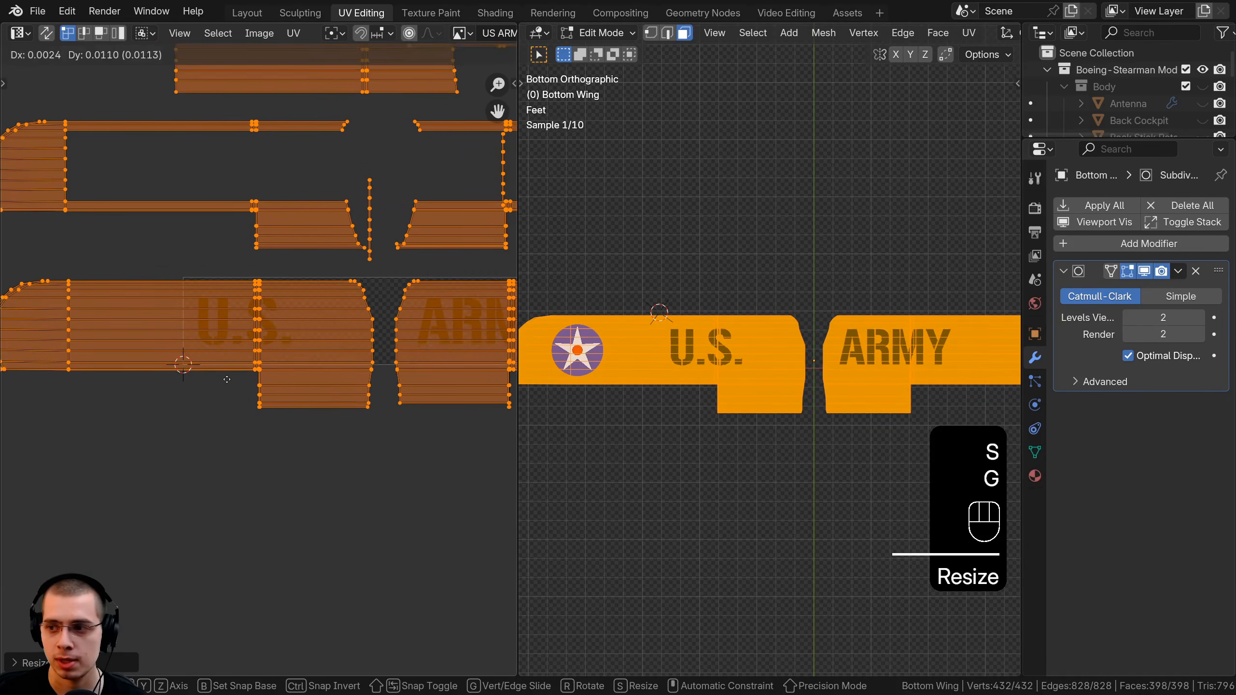
{"action": "left_click", "coordinate": [239, 371]}
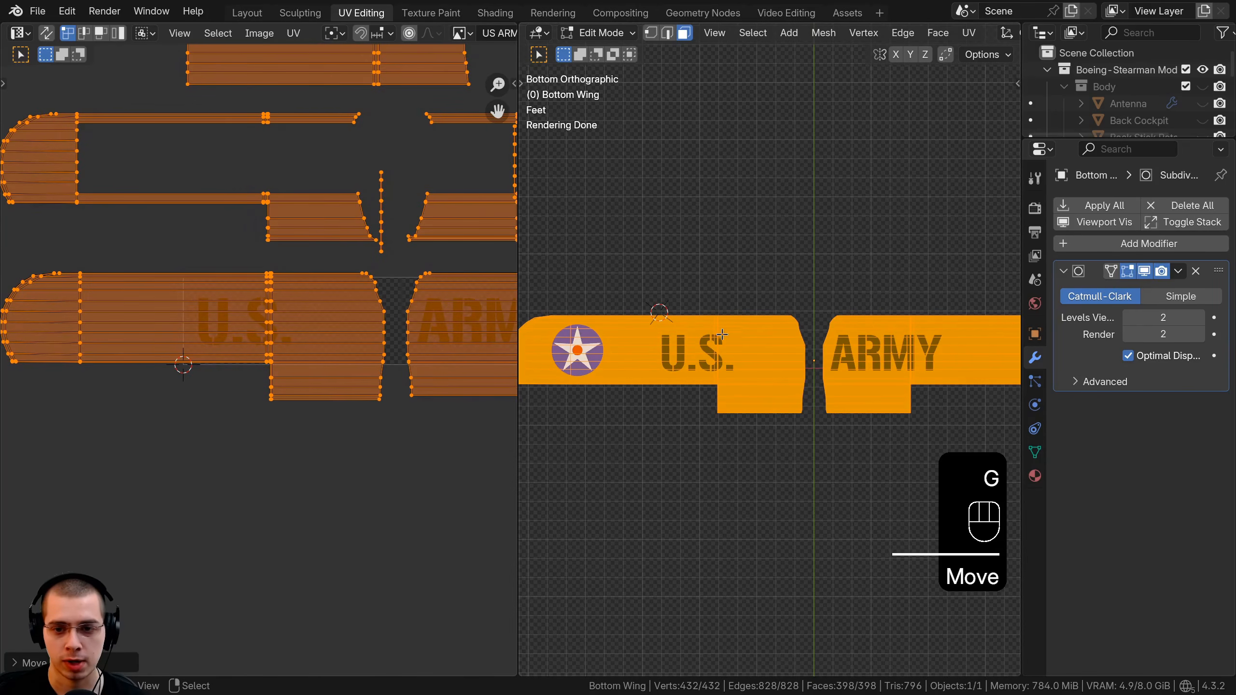
Select the ARMY UV island with L and slide it left along X.
{"action": "middle_click_drag", "start_coordinate": [231, 295], "coordinate": [176, 310]}
{"action": "key", "text": "alt+a"}
{"action": "middle_click_drag", "start_coordinate": [384, 336], "coordinate": [318, 323]}
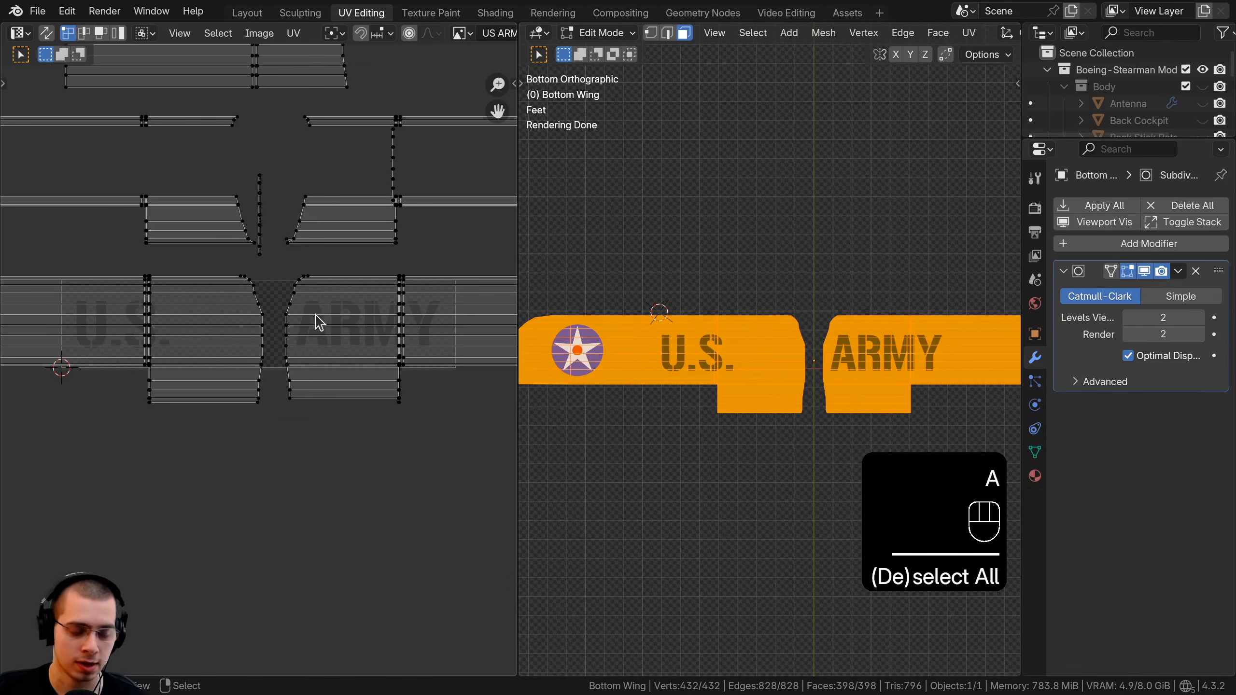
{"action": "key", "text": "l"}
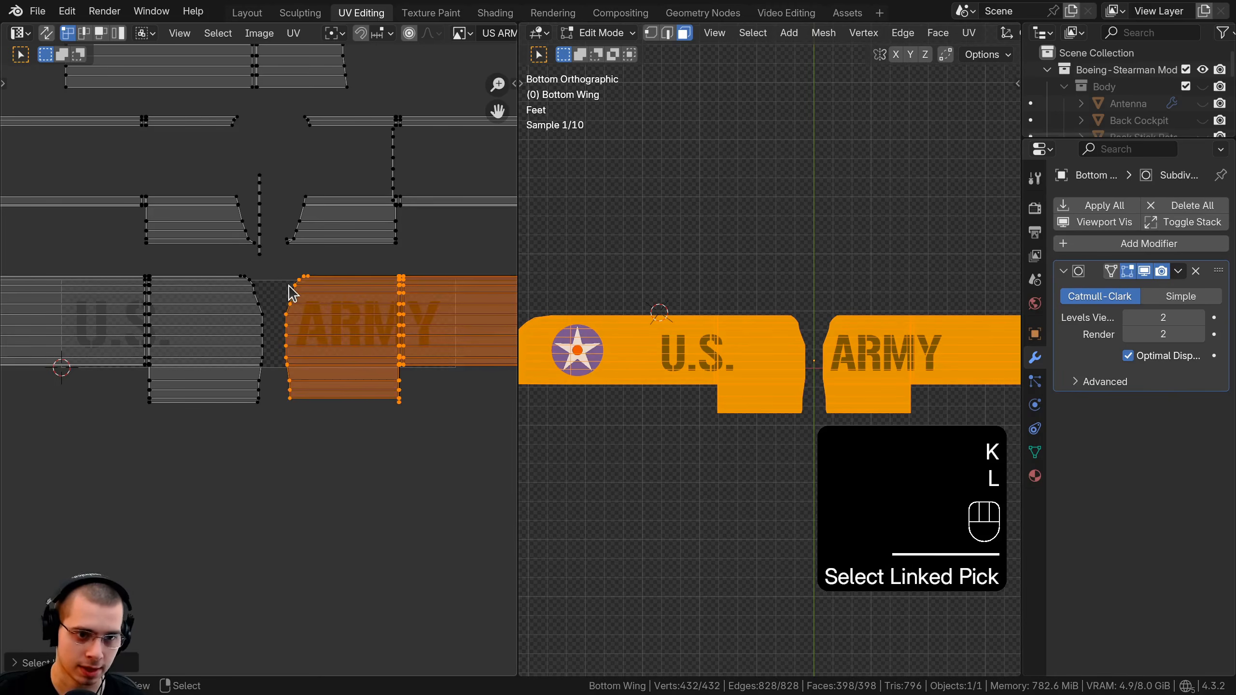
{"action": "middle_click_drag", "start_coordinate": [370, 301], "coordinate": [360, 305]}
{"action": "key", "text": "g"}
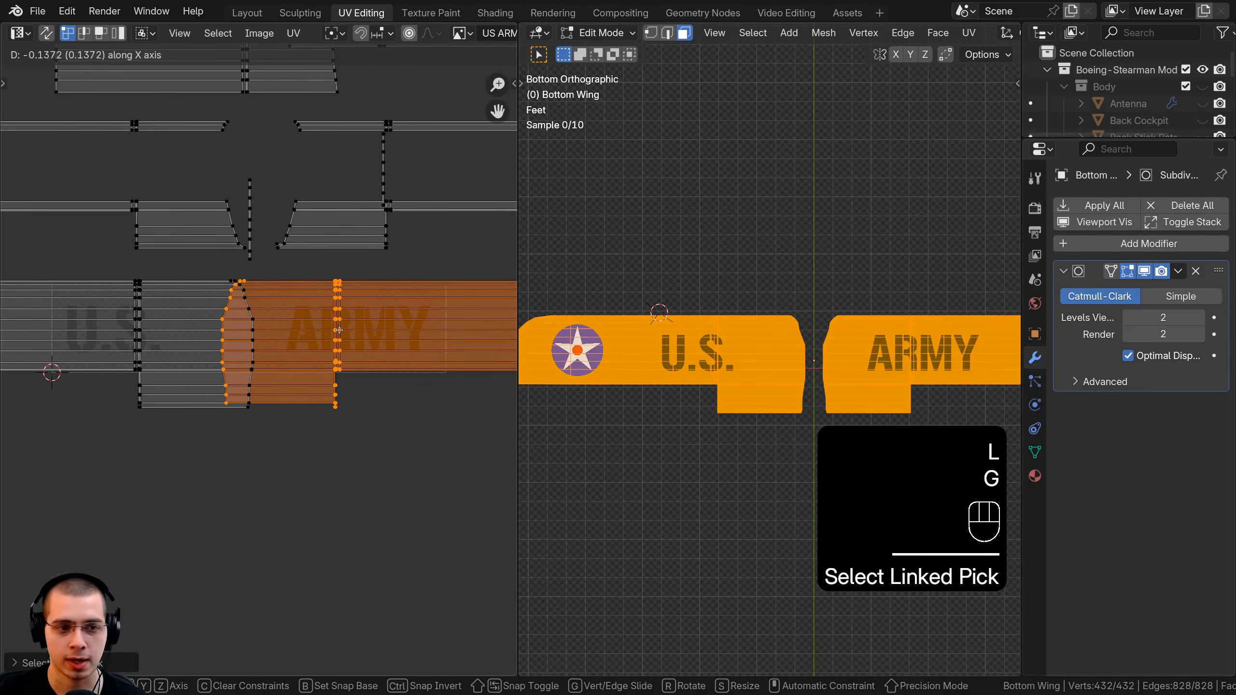
{"action": "left_click", "coordinate": [339, 332]}
{"action": "key", "text": "Tab"}
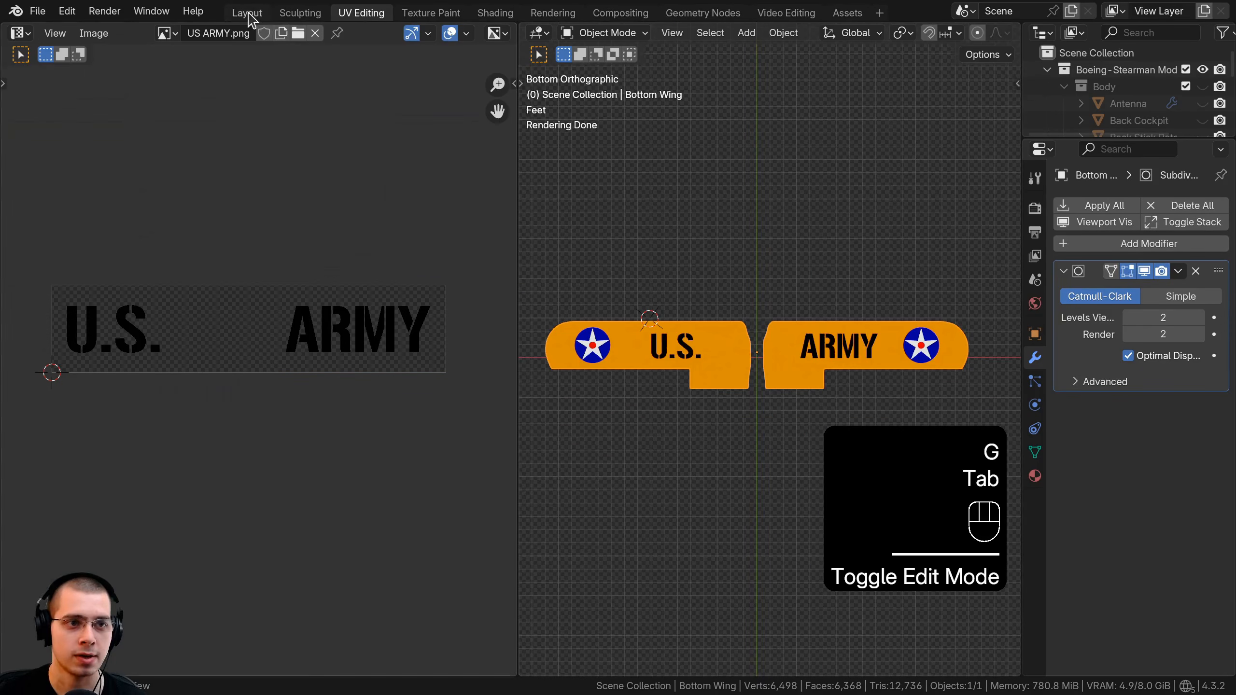
Box-select the US ARMY image and UV Map nodes and wrap them in a frame.
{"action": "left_click", "coordinate": [492, 12]}
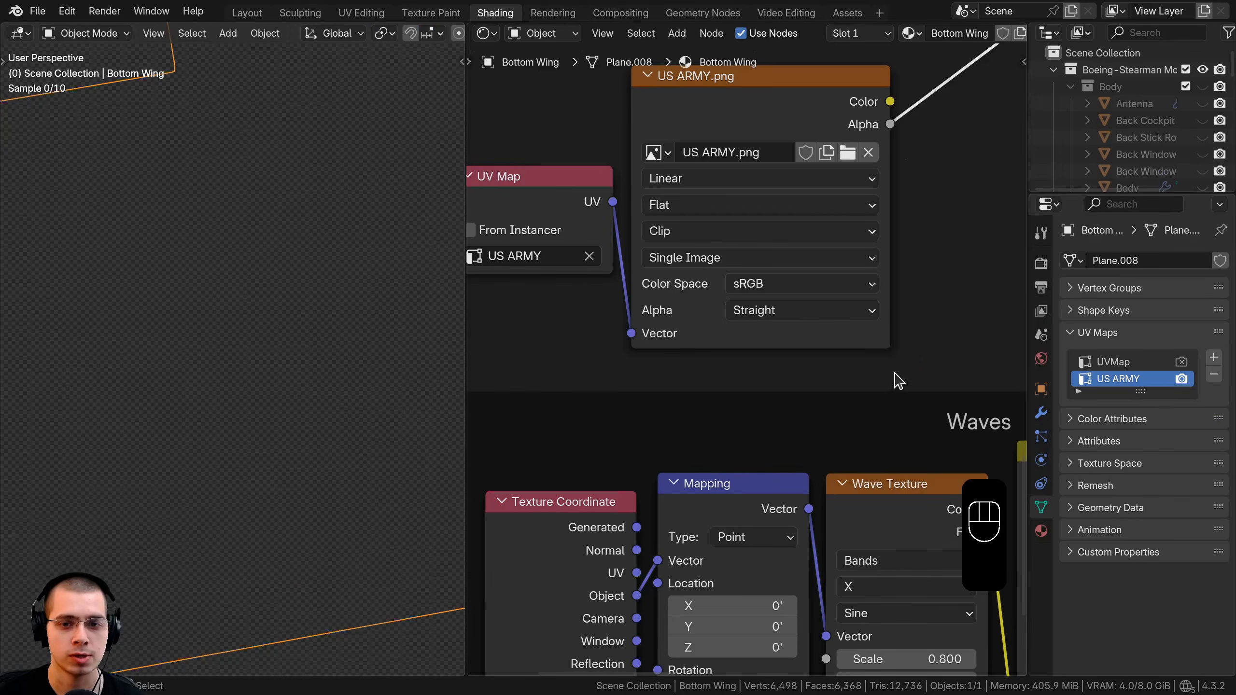
{"action": "scroll", "coordinate": [889, 343], "scroll_direction": "down", "scroll_amount": 5}
{"action": "scroll", "coordinate": [845, 394], "scroll_direction": "up", "scroll_amount": 4}
{"action": "left_click_drag", "start_coordinate": [851, 298], "coordinate": [588, 386]}
{"action": "left_click_drag", "start_coordinate": [677, 311], "coordinate": [691, 311]}
{"action": "middle_click_drag", "start_coordinate": [642, 344], "coordinate": [752, 316], "text": "ctrl"}
{"action": "key", "text": "ctrl+j"}
{"action": "key", "text": "a"}
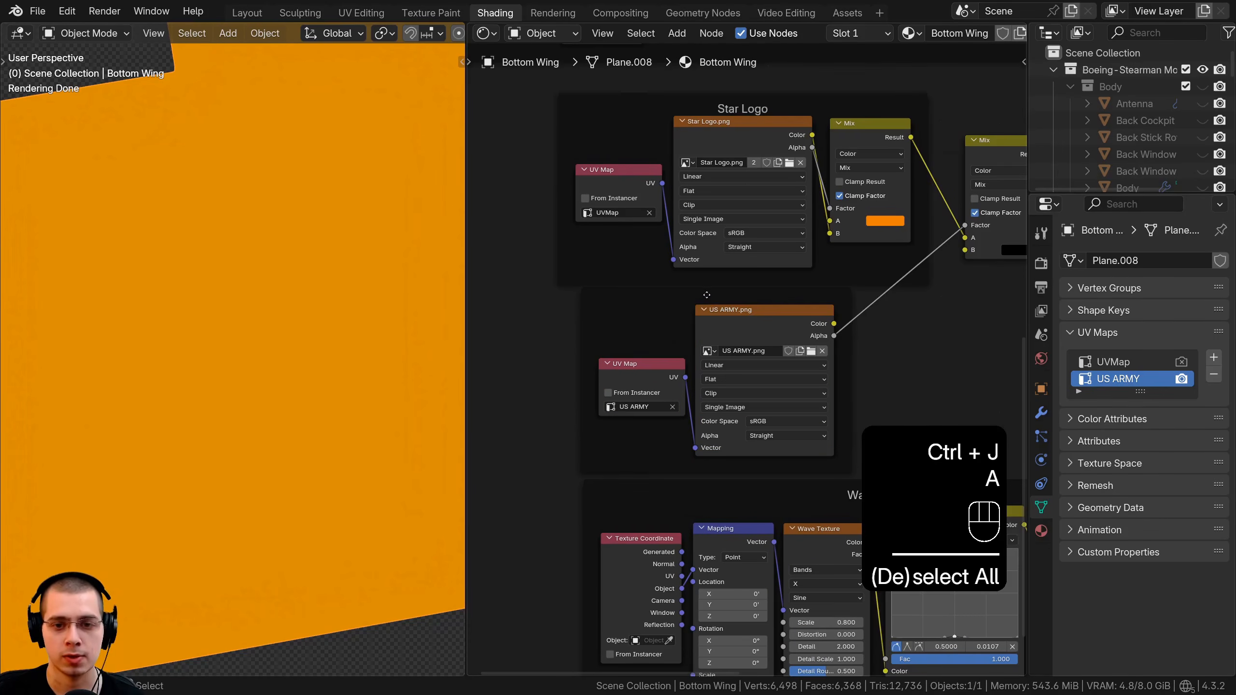
{"action": "left_click", "coordinate": [711, 295]}
Label the new frame 'US ARMY Font'.
{"action": "key", "text": "F2"}
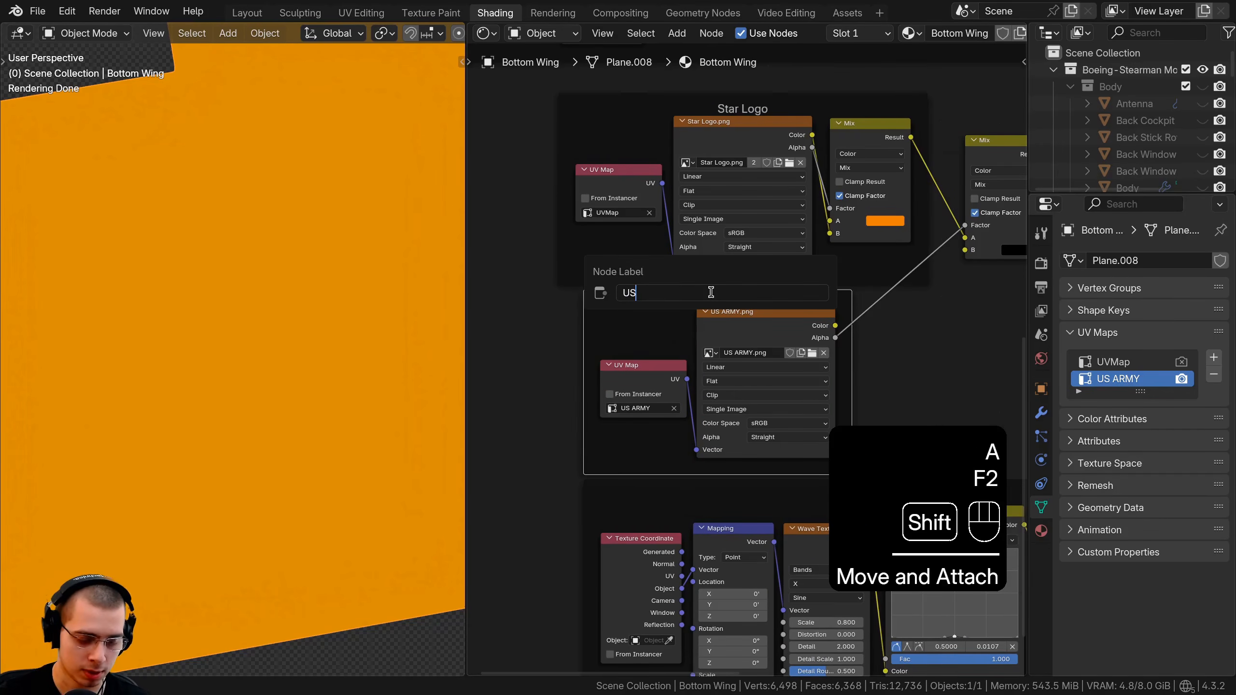
{"action": "type", "text": "US ARNY"}
{"action": "key", "text": "BackSpace"}
{"action": "key", "text": "BackSpace"}
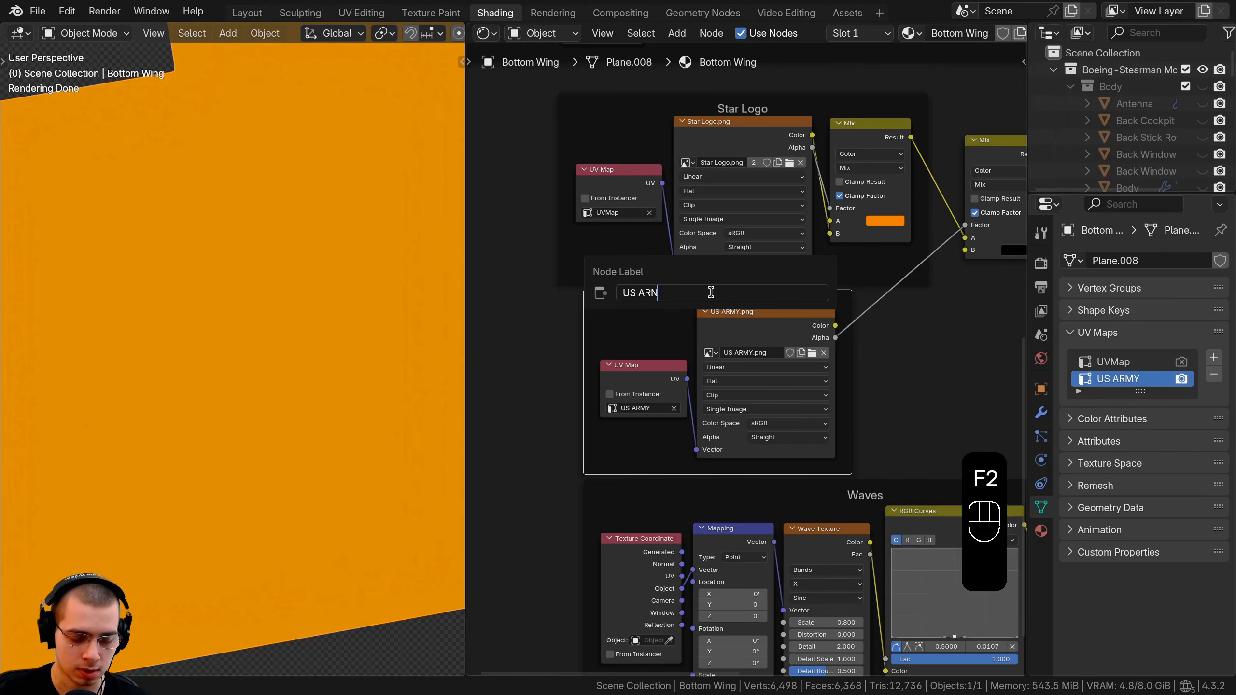
{"action": "type", "text": "MY Font"}
{"action": "key", "text": "Return"}
{"action": "key", "text": "a"}
Preview the Principled BSDF result on the wing and save Biplane 19.blend.
{"action": "scroll", "coordinate": [858, 265], "scroll_direction": "down", "scroll_amount": 5}
{"action": "middle_click_drag", "start_coordinate": [735, 175], "coordinate": [710, 183]}
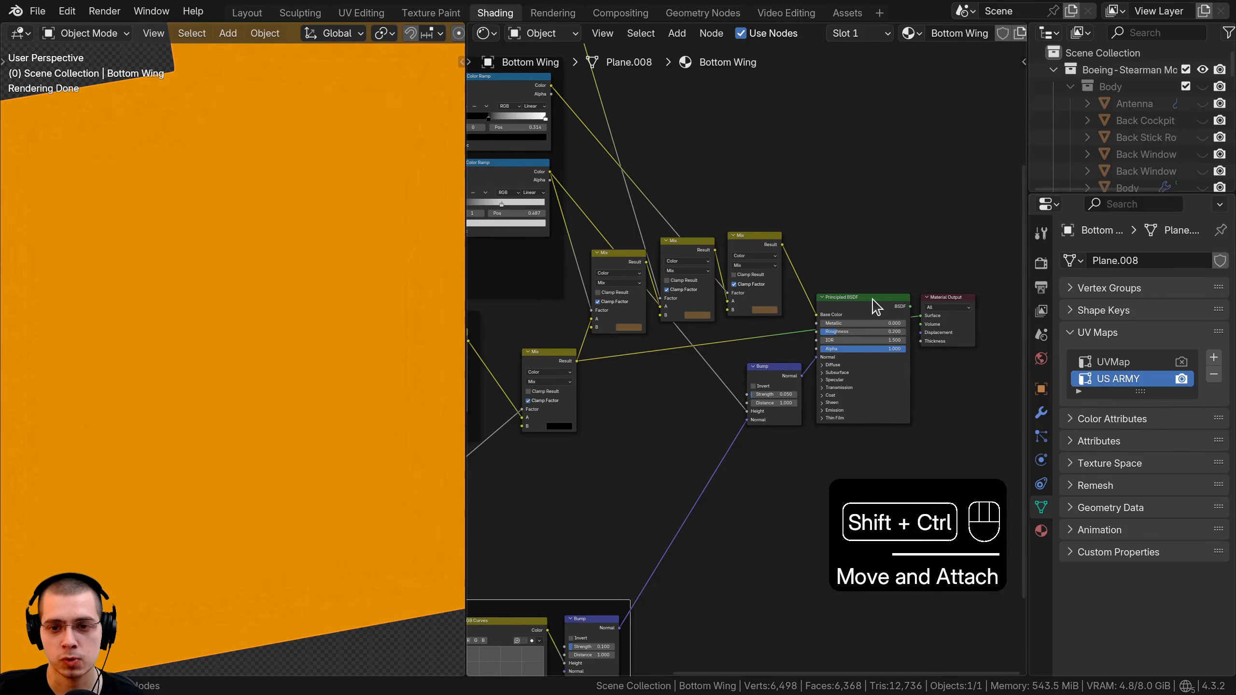
{"action": "left_click", "coordinate": [874, 306], "text": "ctrl+shift"}
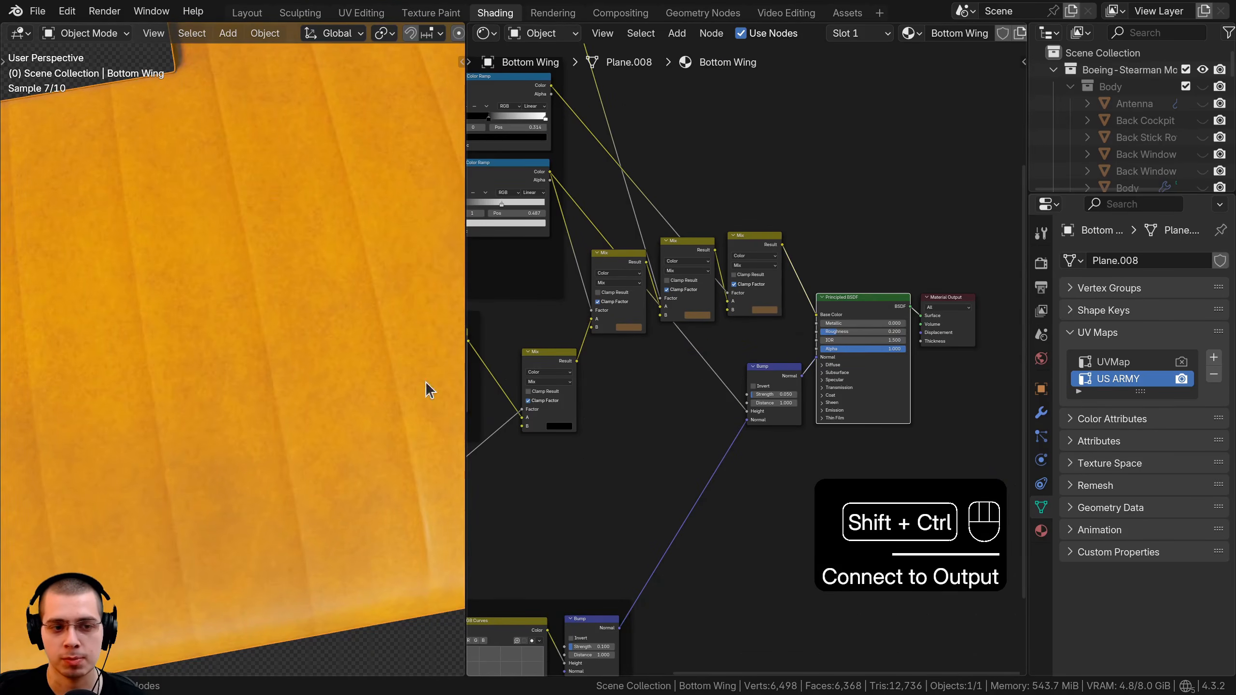
{"action": "middle_click_drag", "start_coordinate": [428, 387], "coordinate": [272, 229]}
{"action": "scroll", "coordinate": [897, 323], "scroll_direction": "down", "scroll_amount": 4}
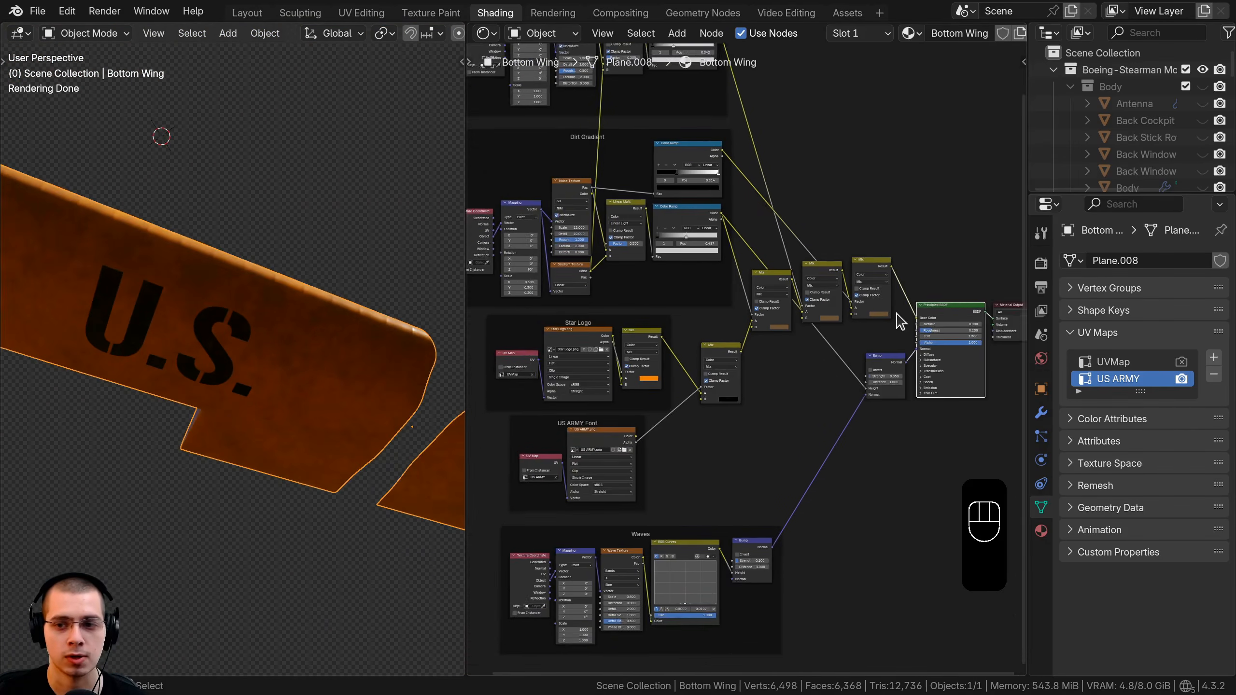
{"action": "key", "text": "ctrl+s"}
{"action": "left_click", "coordinate": [253, 13]}
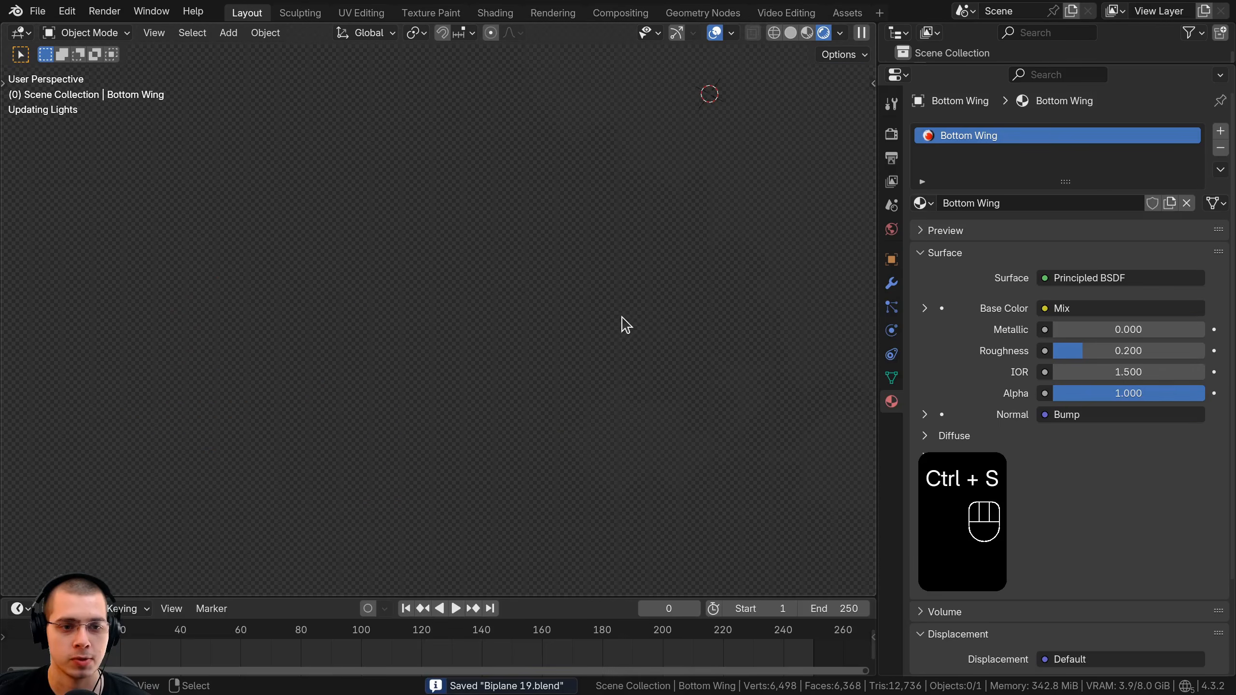
Unhide all hidden biplane parts with Alt+H and switch the viewport to Solid shading.
{"action": "scroll", "coordinate": [595, 285], "scroll_direction": "down", "scroll_amount": 4}
{"action": "key", "text": "alt+h"}
{"action": "middle_click_drag", "start_coordinate": [580, 307], "coordinate": [537, 311]}
{"action": "key", "text": "a"}
{"action": "key", "text": "z"}
{"action": "left_click", "coordinate": [759, 340]}
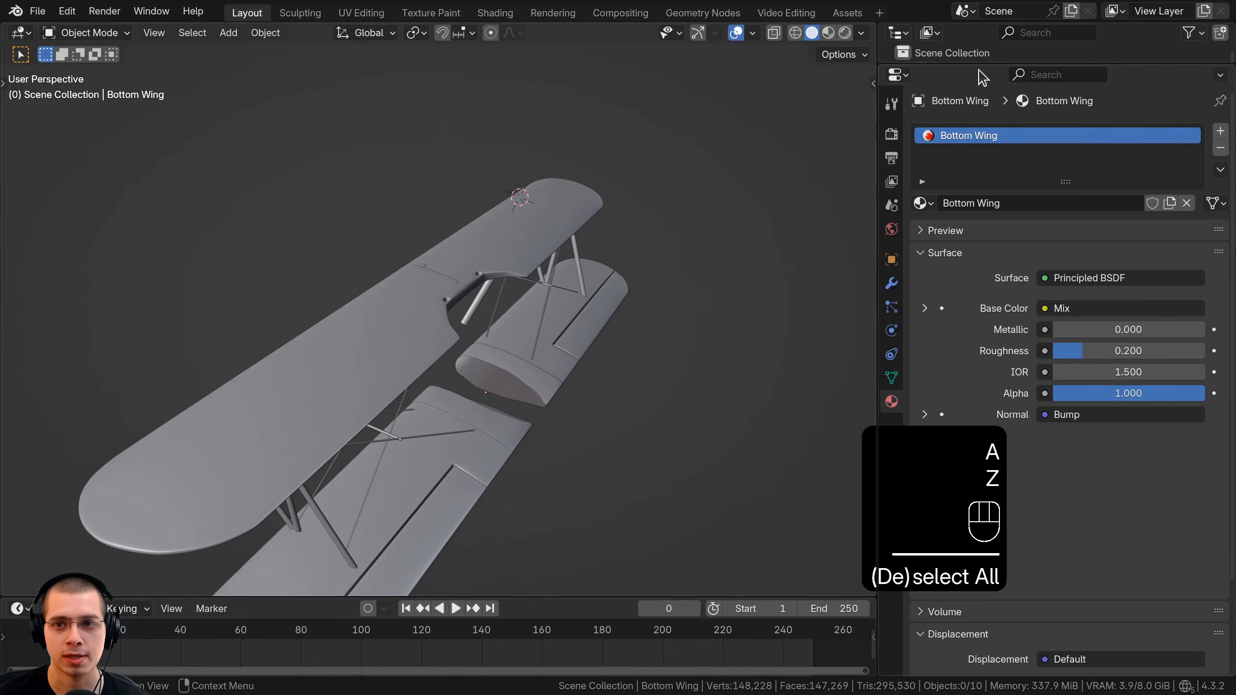
Make every collection visible and selectable in the Outliner.
{"action": "left_click_drag", "start_coordinate": [970, 64], "coordinate": [970, 331]}
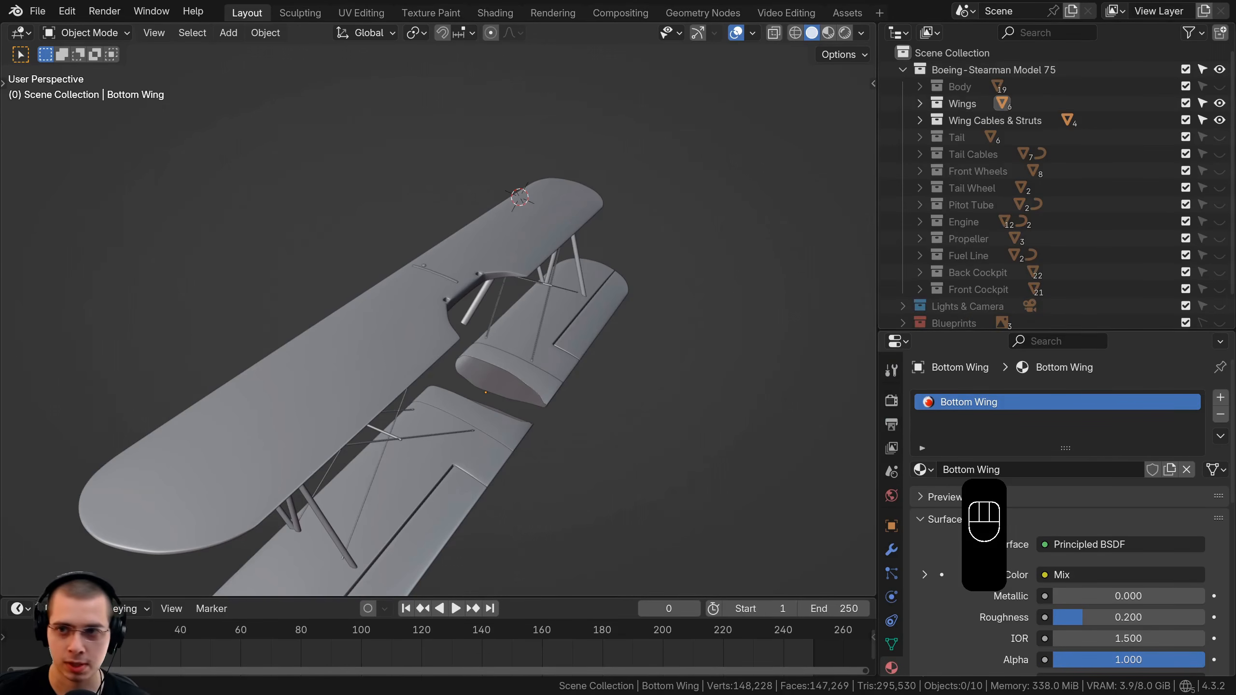
{"action": "left_click", "coordinate": [1203, 104], "text": "ctrl"}
{"action": "left_click", "coordinate": [1219, 104], "text": "ctrl"}
{"action": "left_click", "coordinate": [1219, 103], "text": "ctrl"}
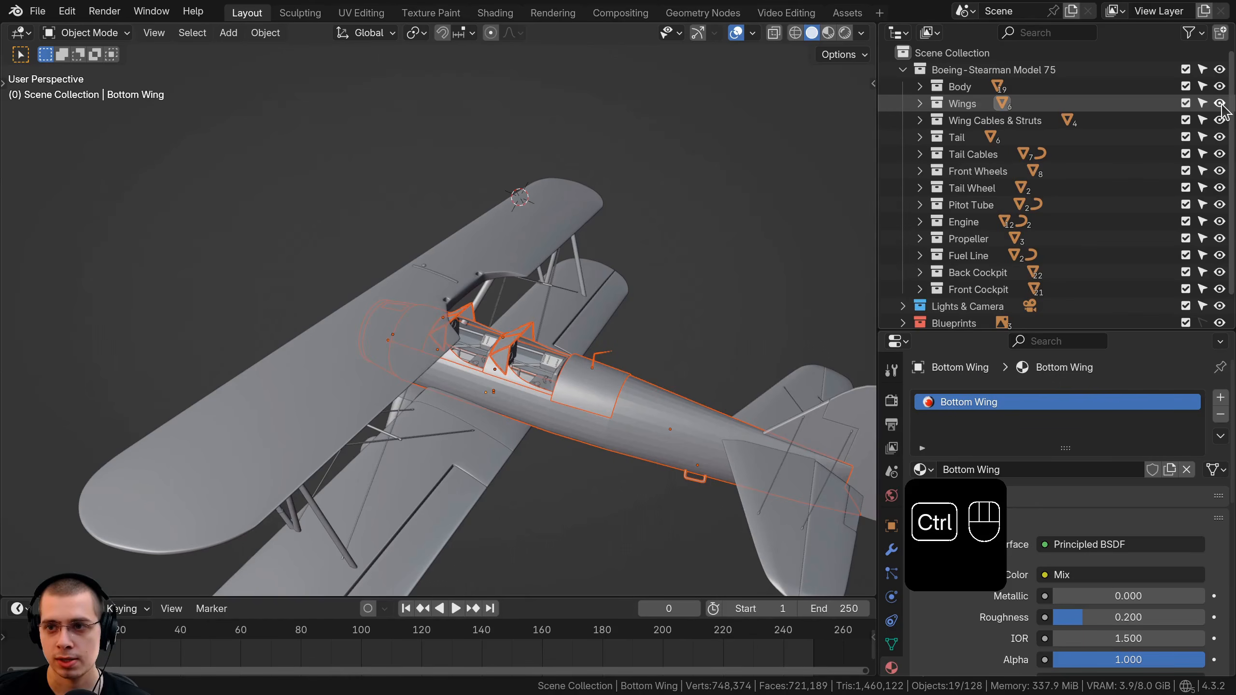
{"action": "left_click", "coordinate": [1219, 103], "text": "ctrl"}
{"action": "left_click", "coordinate": [1219, 103], "text": "ctrl"}
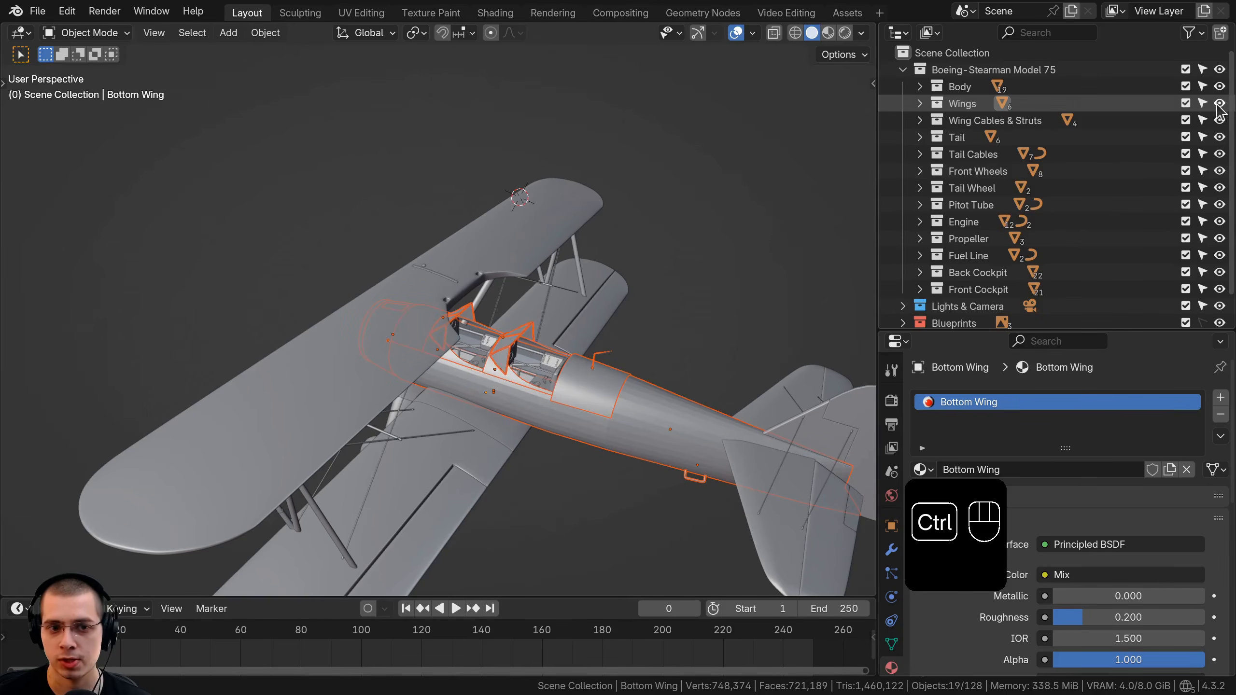
{"action": "scroll", "coordinate": [578, 329], "scroll_direction": "down", "scroll_amount": 4}
{"action": "key", "text": "a"}
Switch the viewport to Rendered shading and view the plane in three-quarter view.
{"action": "key", "text": "z"}
{"action": "left_click", "coordinate": [550, 316]}
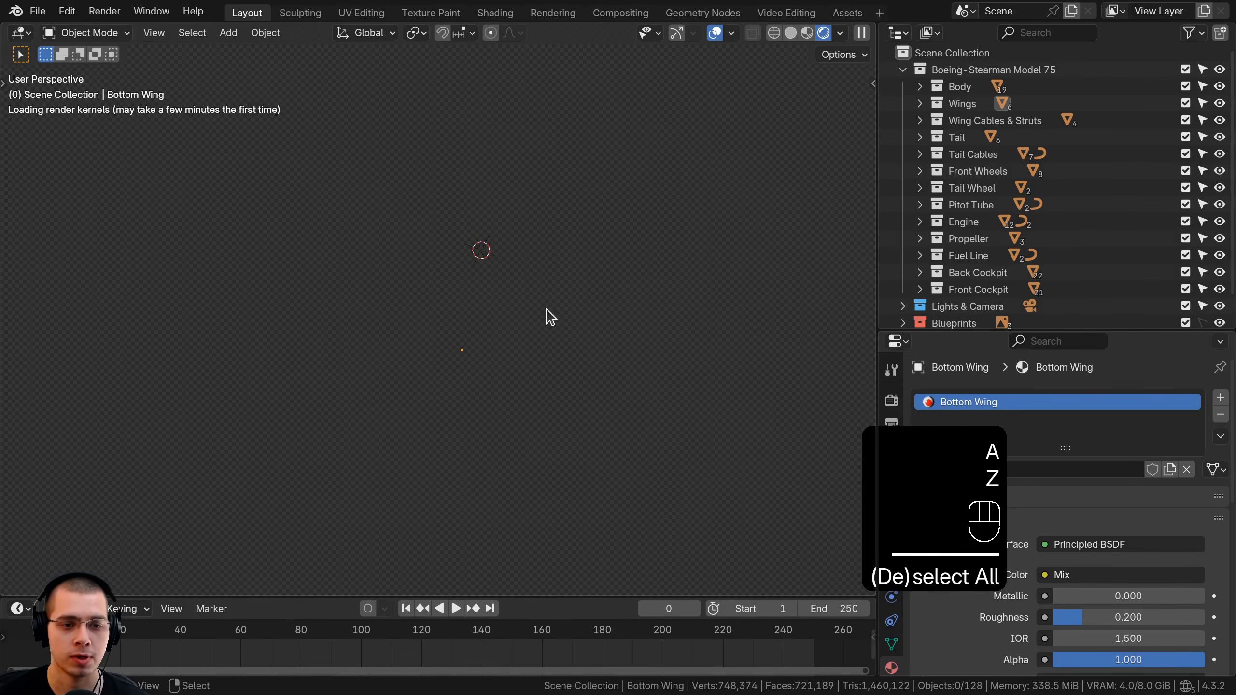
{"action": "scroll", "coordinate": [579, 387], "scroll_direction": "up", "scroll_amount": 4}
{"action": "middle_click_drag", "start_coordinate": [579, 387], "coordinate": [412, 324]}
{"action": "scroll", "coordinate": [411, 322], "scroll_direction": "up", "scroll_amount": 3}
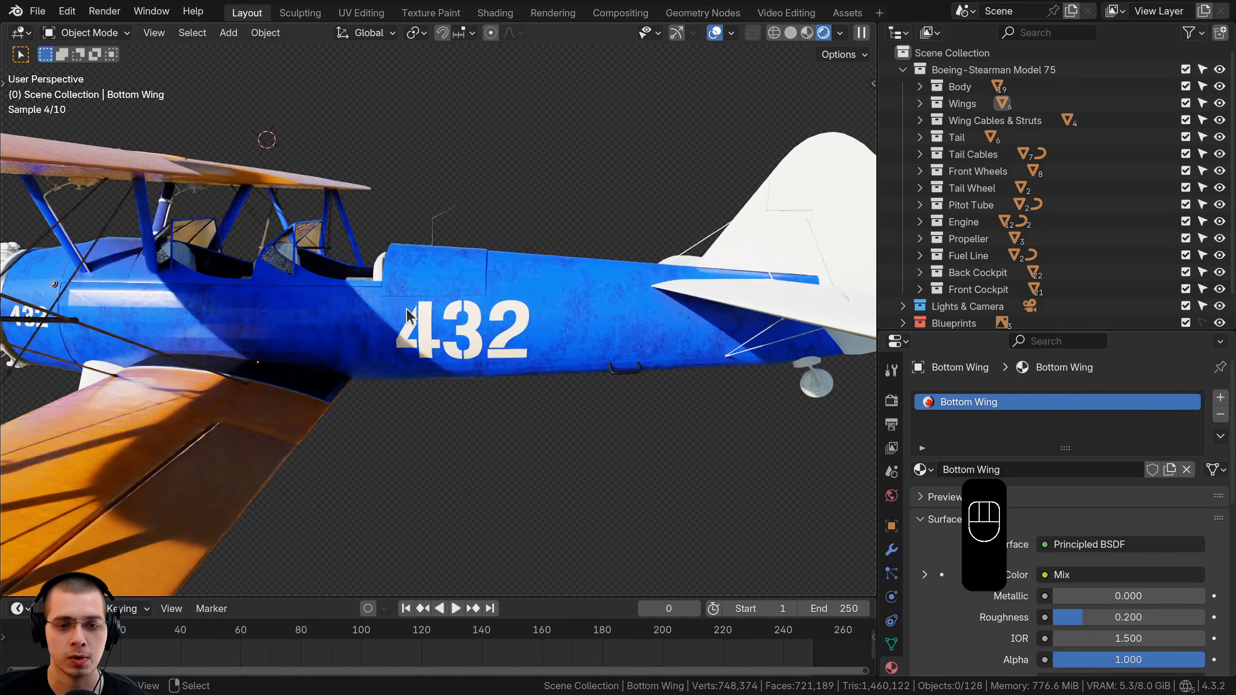
{"action": "middle_click_drag", "start_coordinate": [678, 319], "coordinate": [563, 325]}
{"action": "scroll", "coordinate": [462, 300], "scroll_direction": "down", "scroll_amount": 3}
Orbit the rendered biplane through side, underside and front three-quarter views.
{"action": "mouse_move", "coordinate": [385, 281]}
{"action": "middle_mouse_down", "text": "shift"}
{"action": "mouse_move", "coordinate": [539, 318]}
{"action": "mouse_move", "coordinate": [534, 353]}
{"action": "mouse_move", "coordinate": [385, 302]}
{"action": "middle_mouse_up", "text": "shift"}
{"action": "scroll", "coordinate": [384, 302], "scroll_direction": "up", "scroll_amount": 3}
{"action": "middle_click_drag", "start_coordinate": [331, 229], "coordinate": [253, 248]}
{"action": "scroll", "coordinate": [253, 248], "scroll_direction": "up", "scroll_amount": 1}
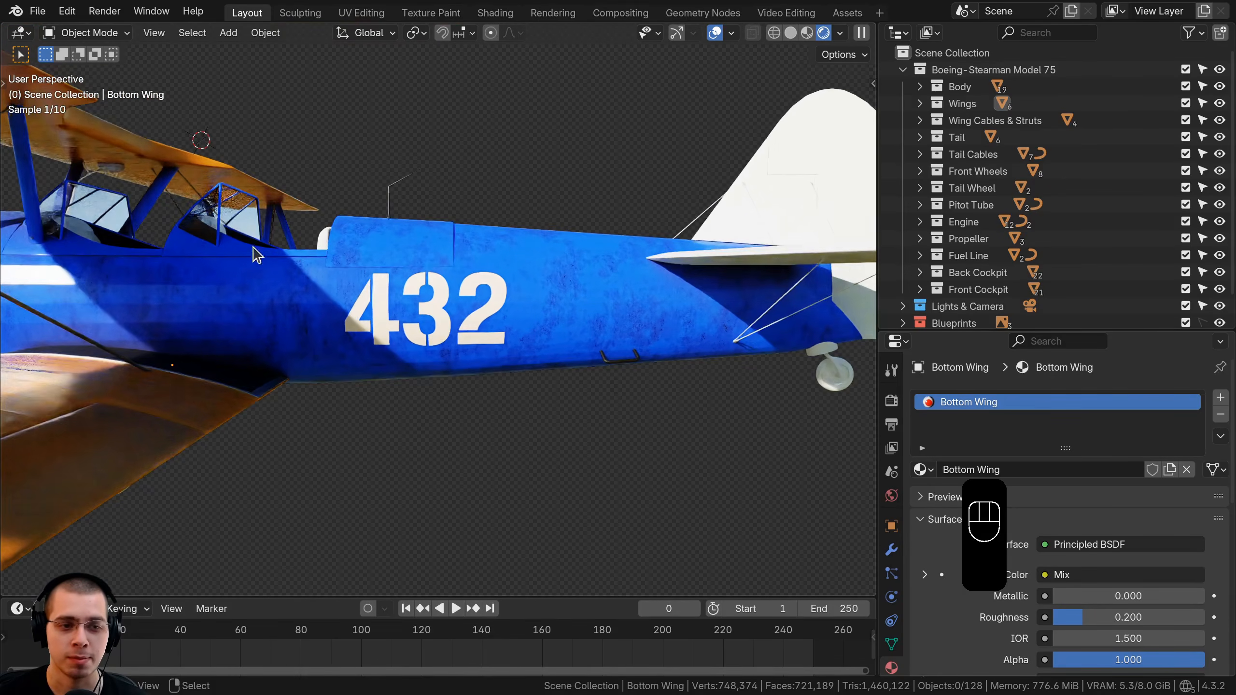
{"action": "scroll", "coordinate": [445, 317], "scroll_direction": "up", "scroll_amount": 1}
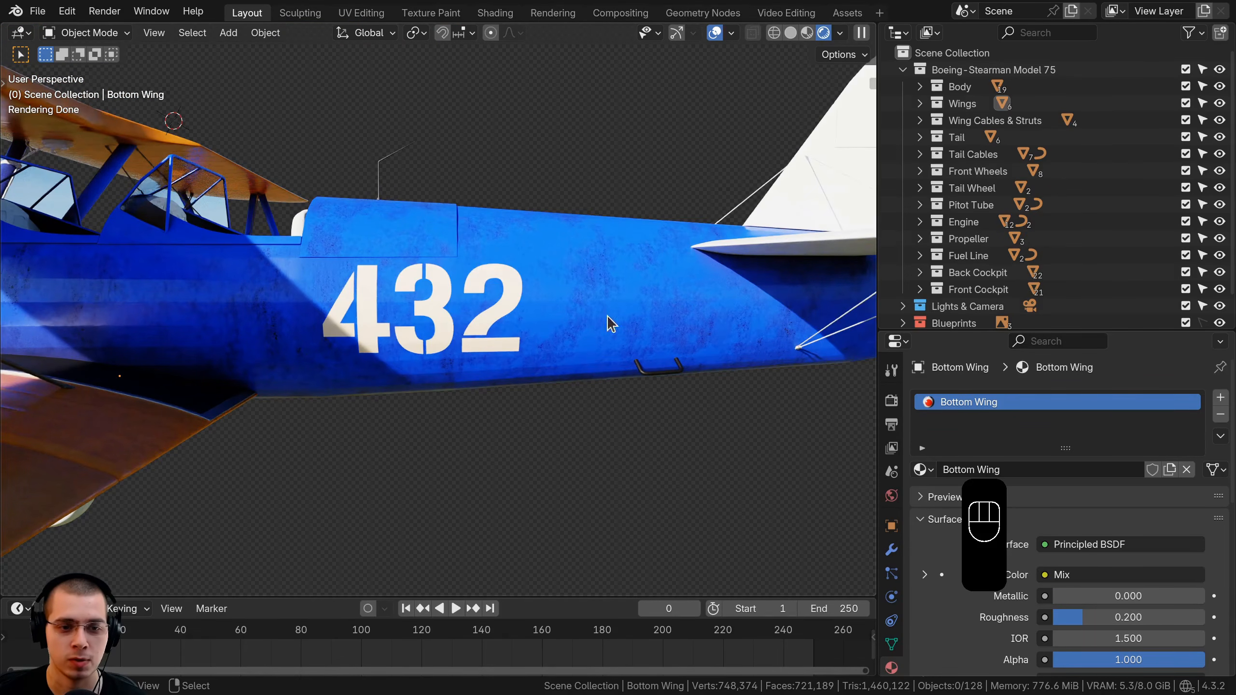
{"action": "scroll", "coordinate": [504, 317], "scroll_direction": "down", "scroll_amount": 4}
{"action": "mouse_move", "coordinate": [486, 321]}
{"action": "middle_mouse_down", "text": "shift"}
{"action": "mouse_move", "coordinate": [486, 362]}
{"action": "mouse_move", "coordinate": [480, 324]}
{"action": "middle_mouse_up", "text": "shift"}
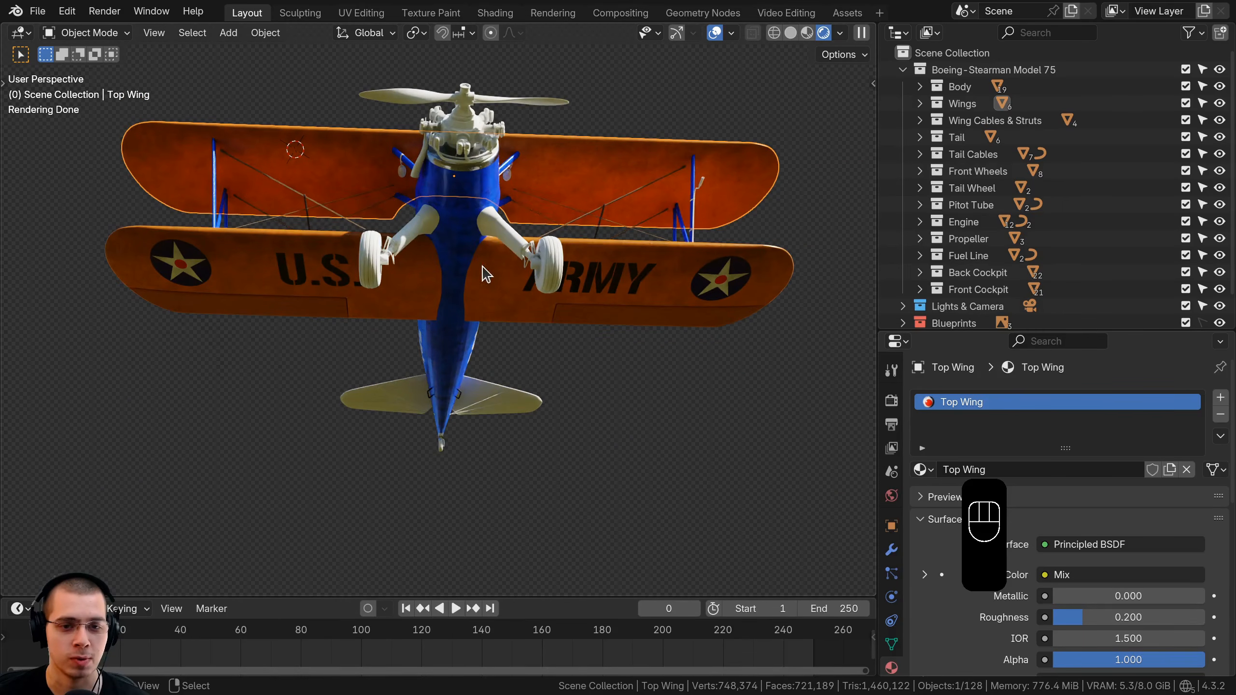
{"action": "middle_click_drag", "start_coordinate": [487, 274], "coordinate": [450, 324]}
{"action": "key", "text": "a"}
{"action": "key", "text": "a"}
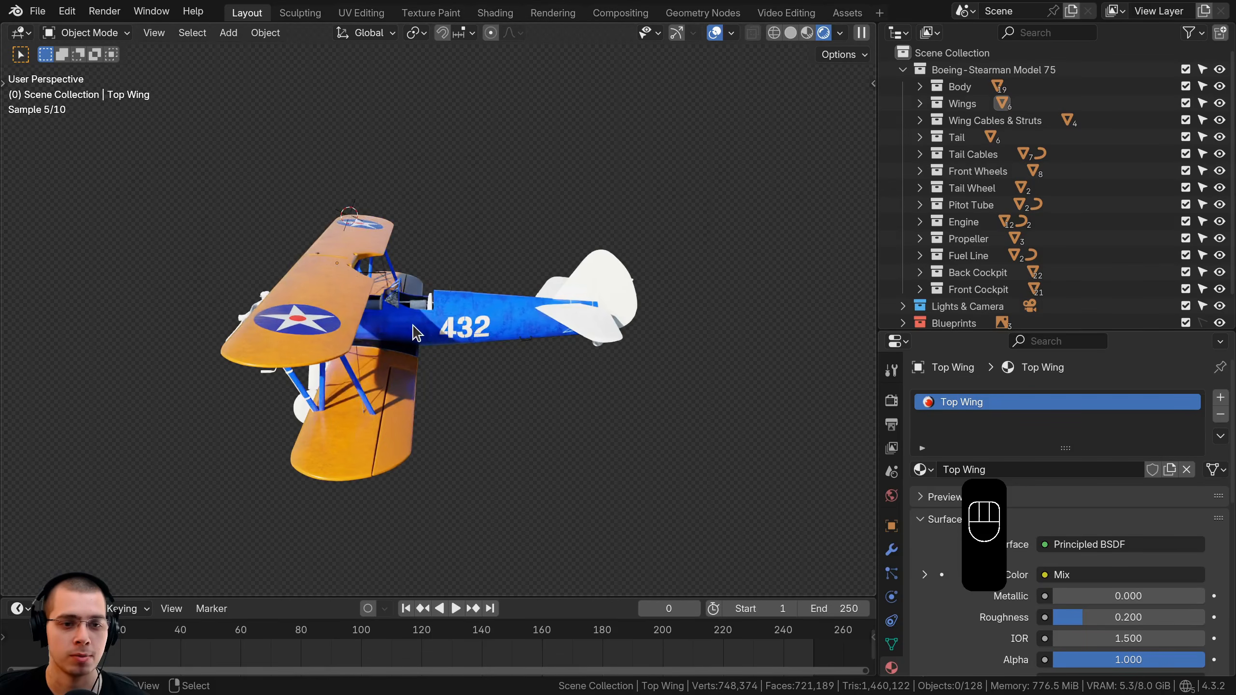
{"action": "middle_click_drag", "start_coordinate": [501, 336], "coordinate": [510, 276]}
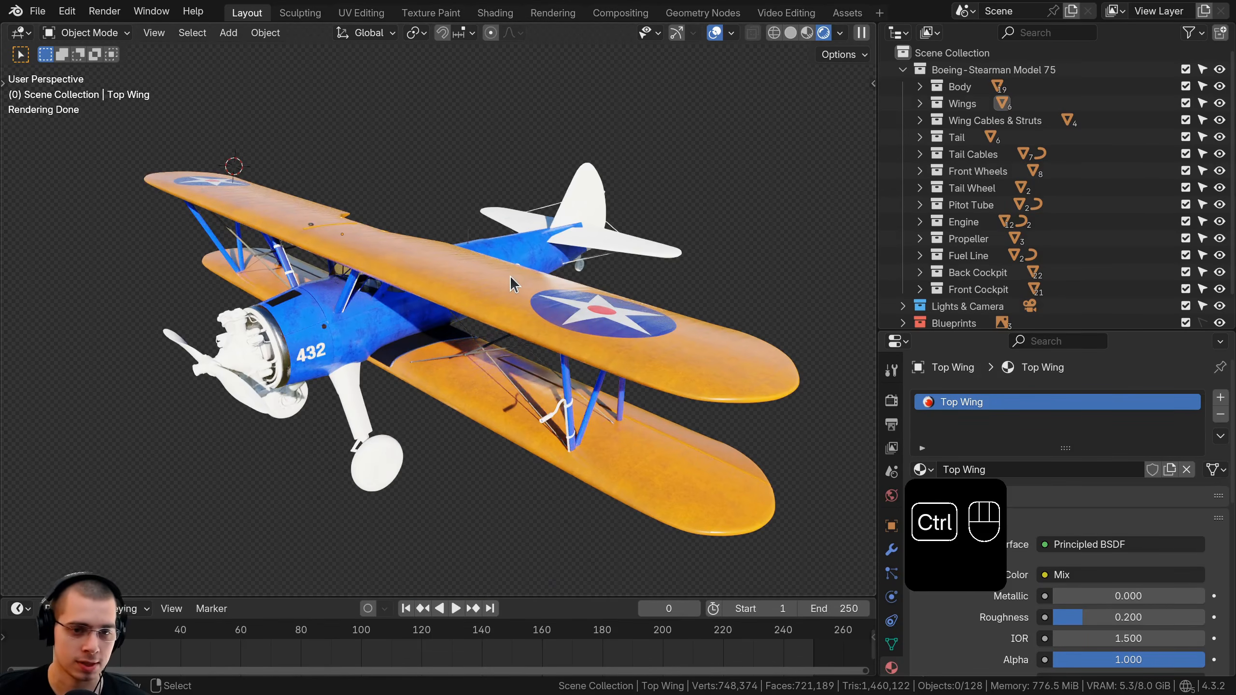